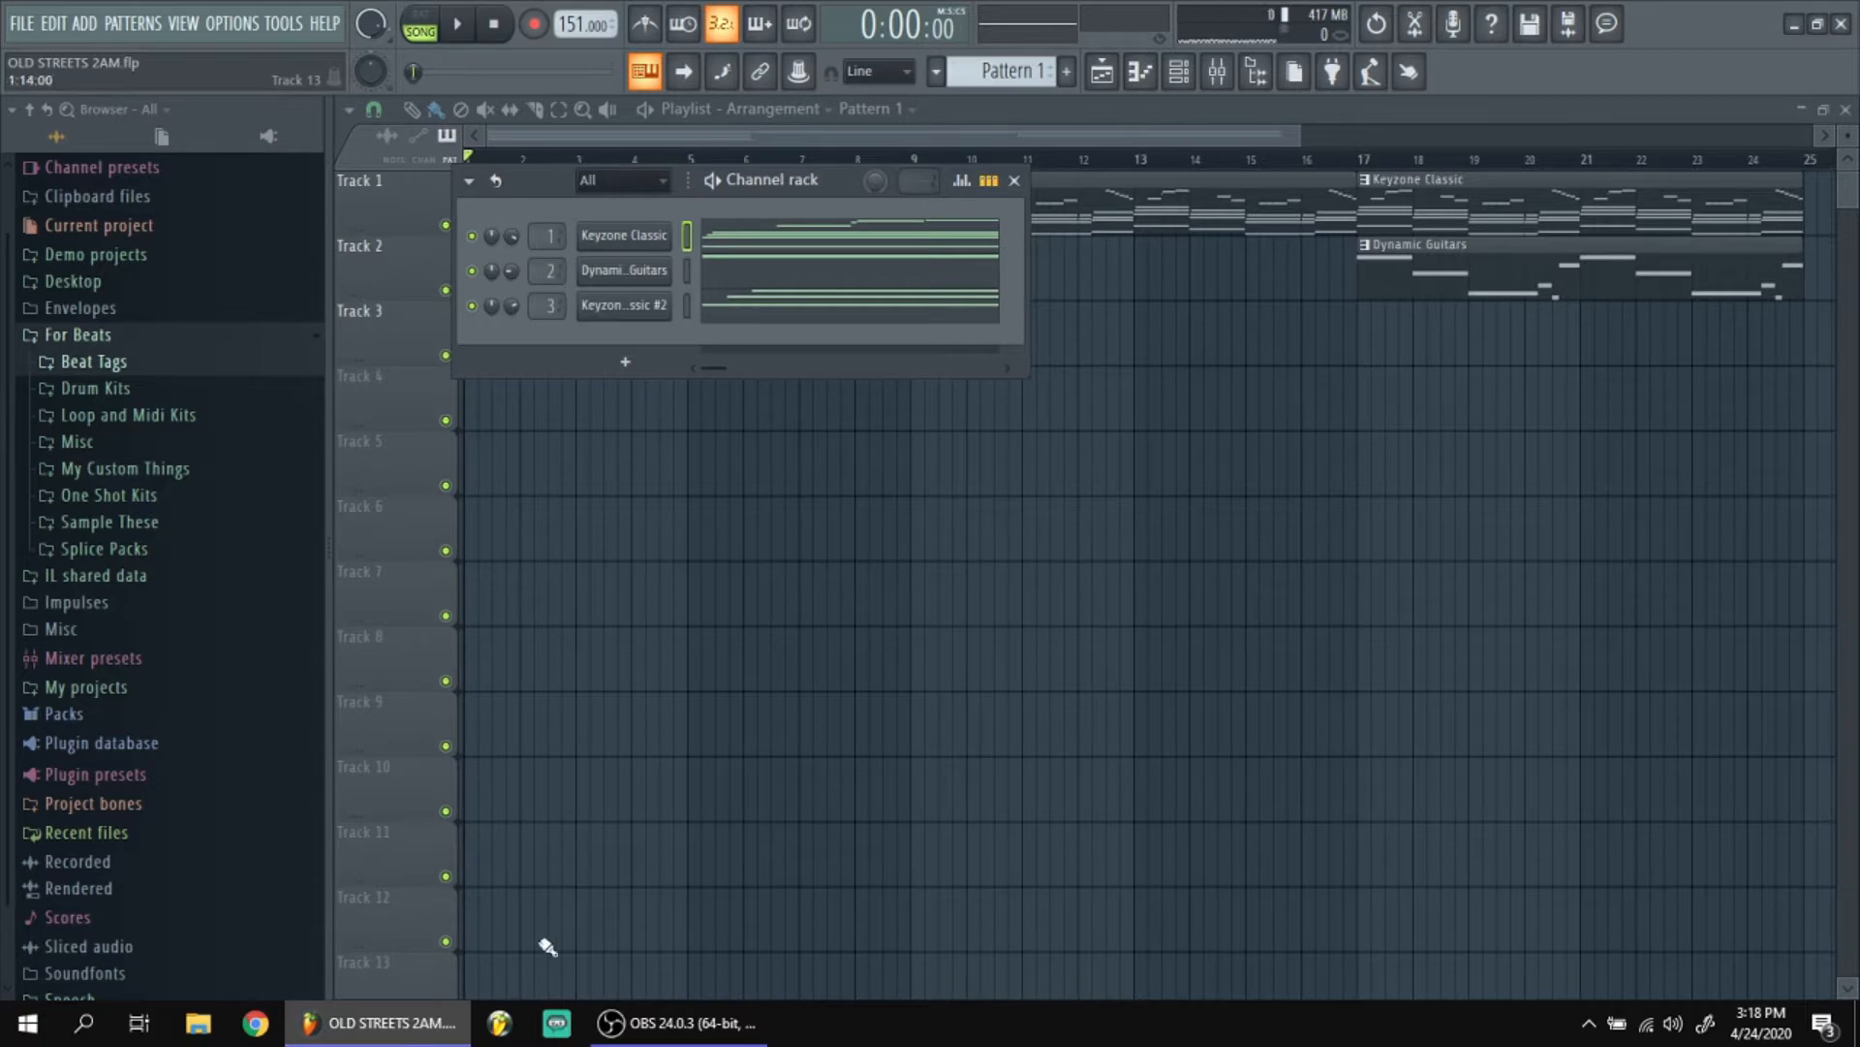
Open the Keyzone Classic notes in the piano roll and view the channel's instrument settings.
click(769, 242)
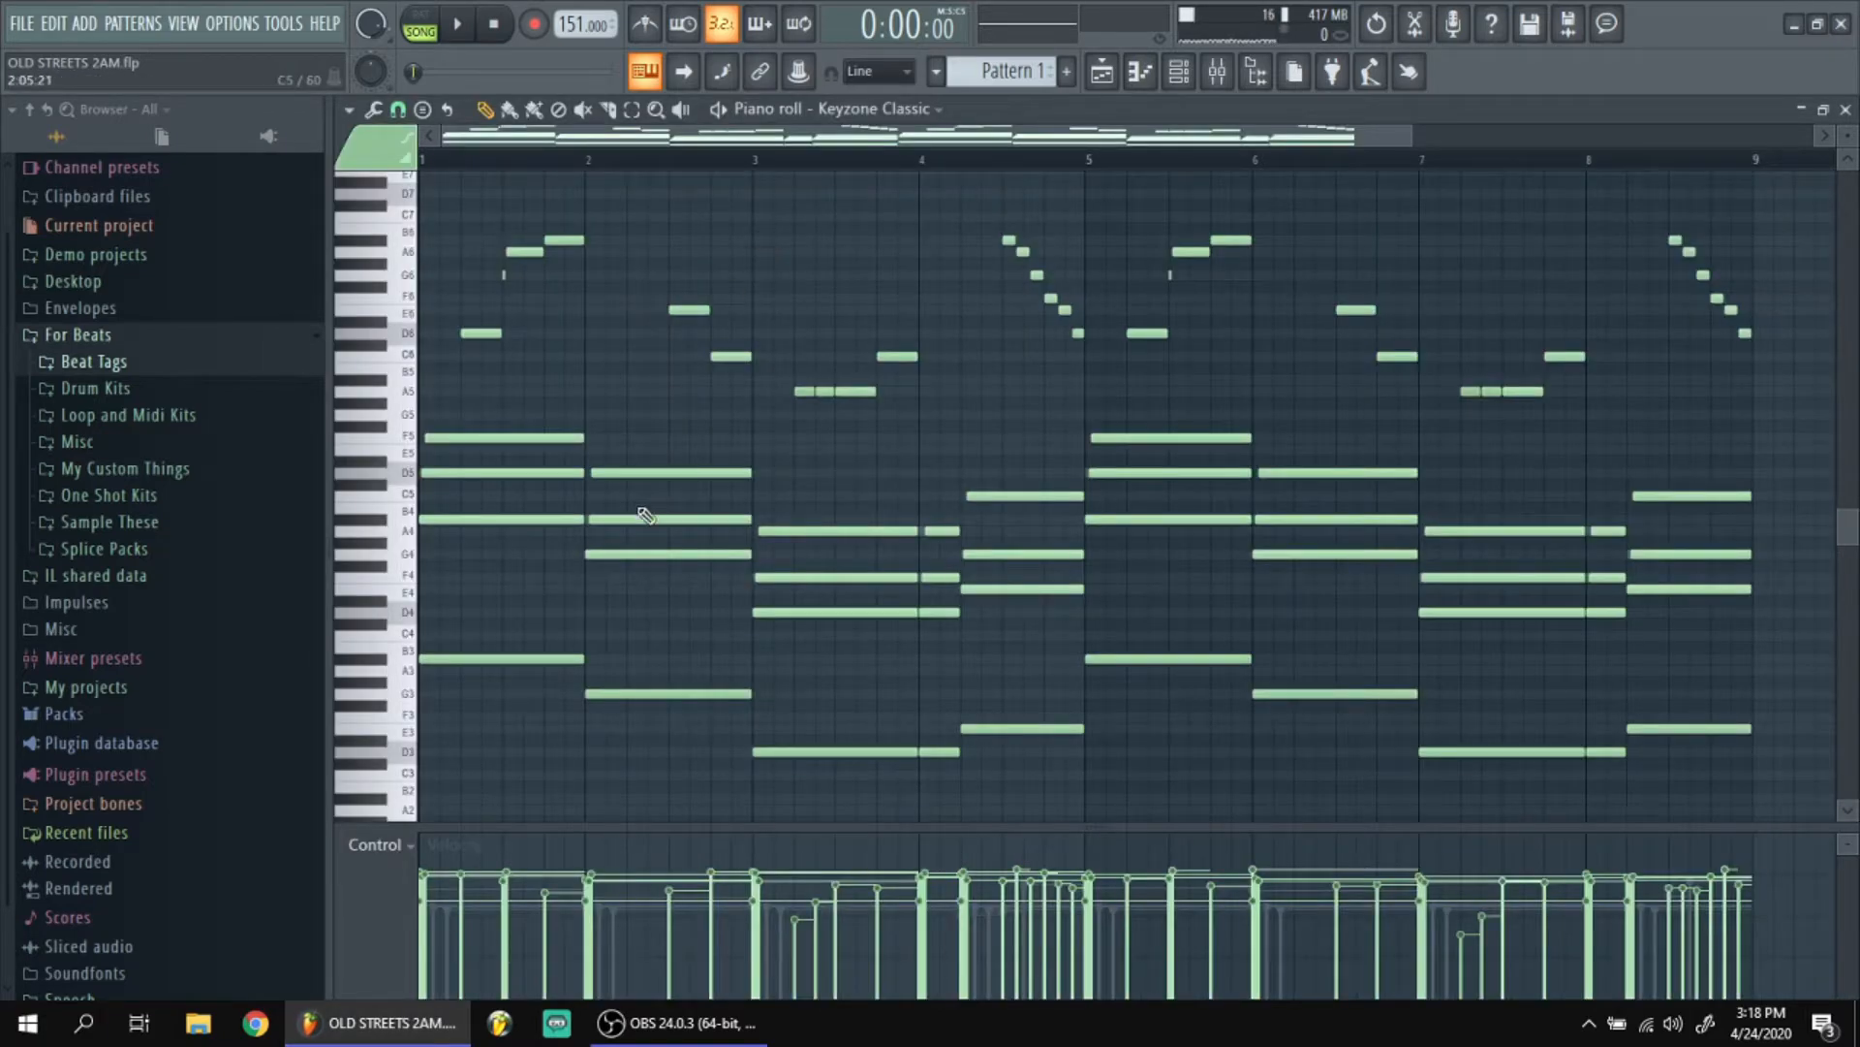
scroll(648, 520, down, 2)
key(F6)
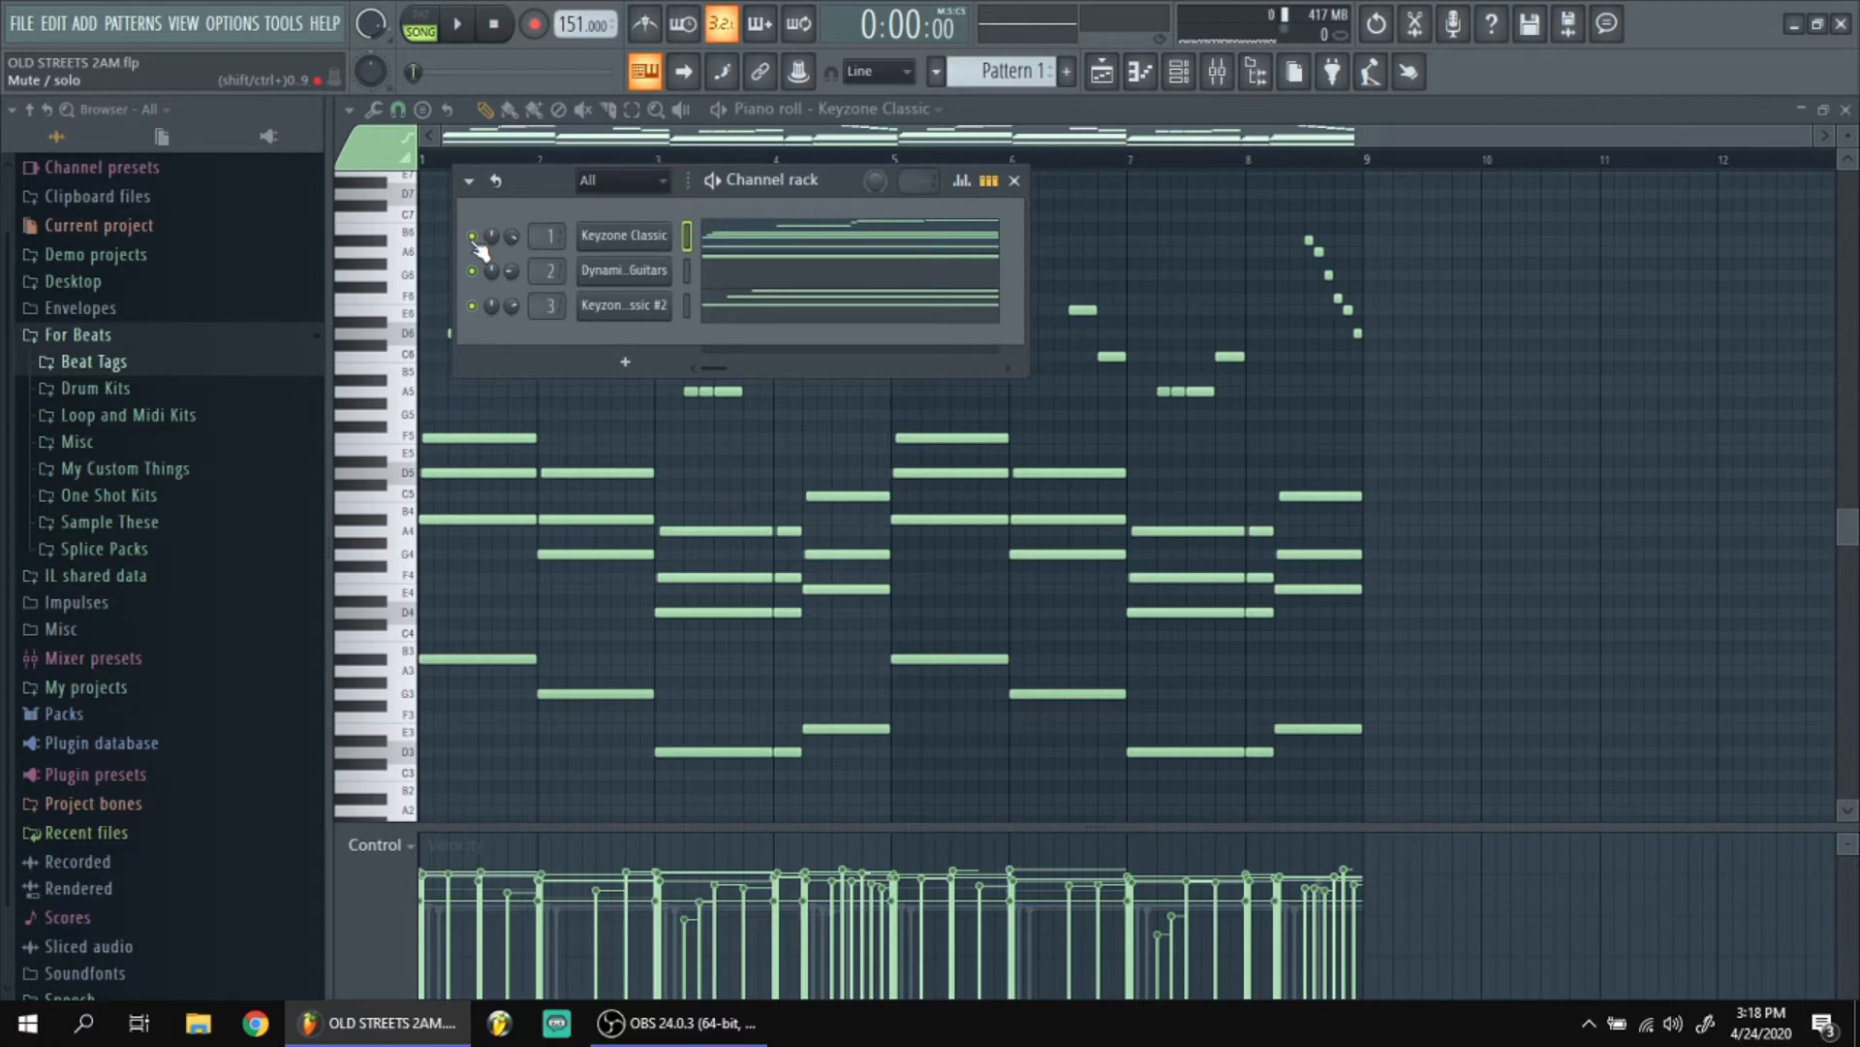
click(637, 235)
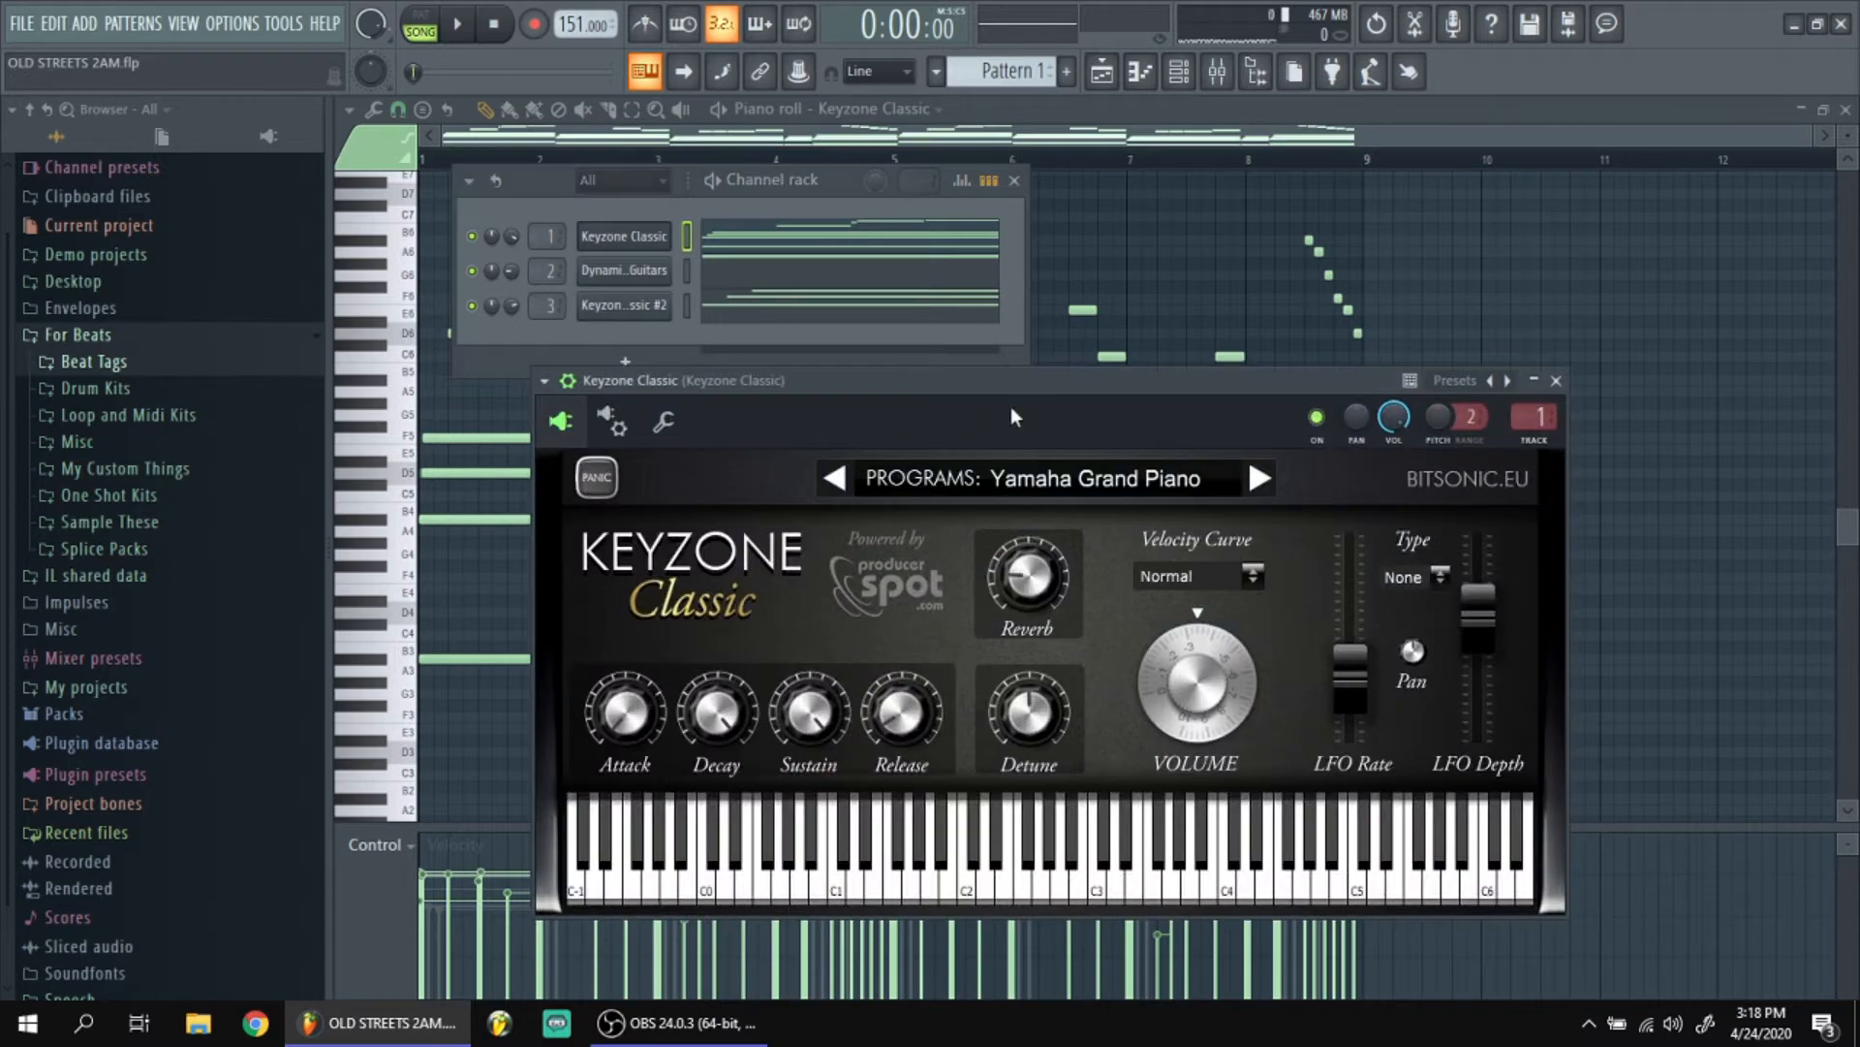
drag(992, 384, 881, 292)
click(1448, 290)
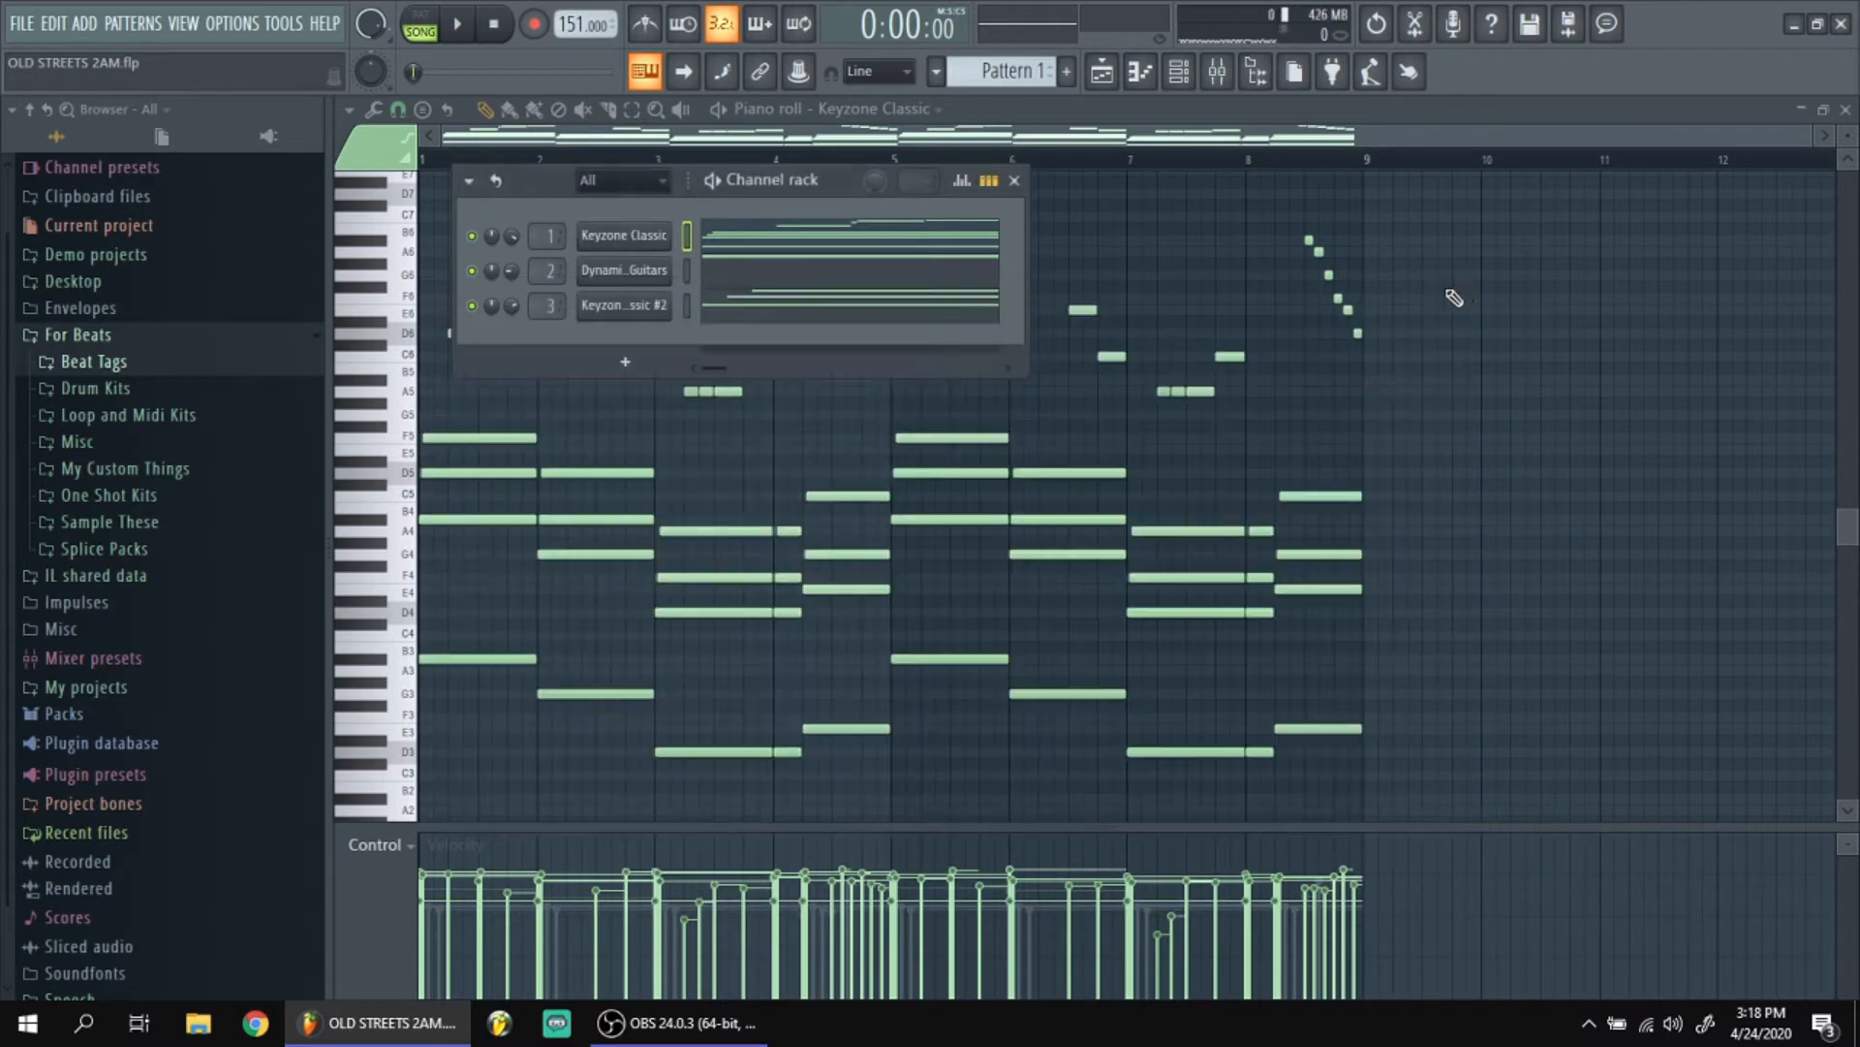
Inspect the Fruity parametric EQ 2 curve on the Keyzone Classic mixer track.
key(F9)
click(1744, 288)
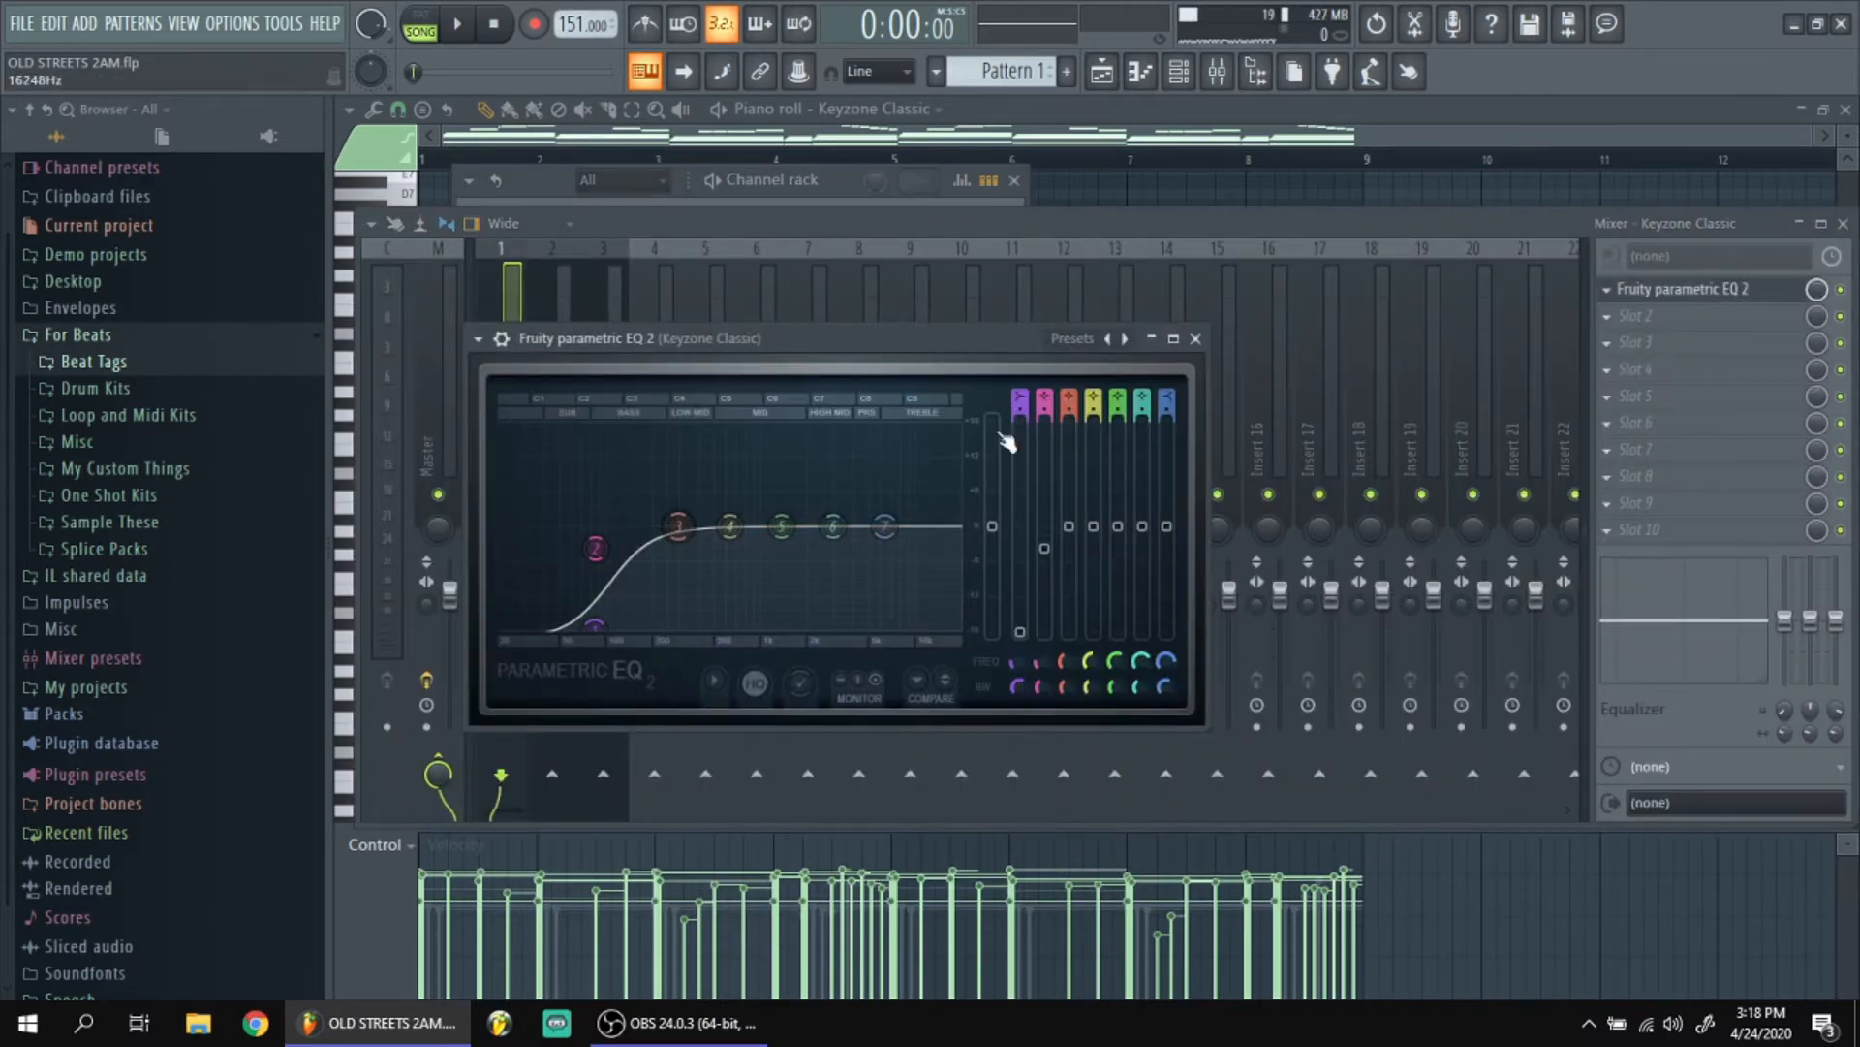
click(1194, 338)
Solo the Keyzone Classic channel, play it back with its piano roll open, and switch playback to pattern mode.
key(F6)
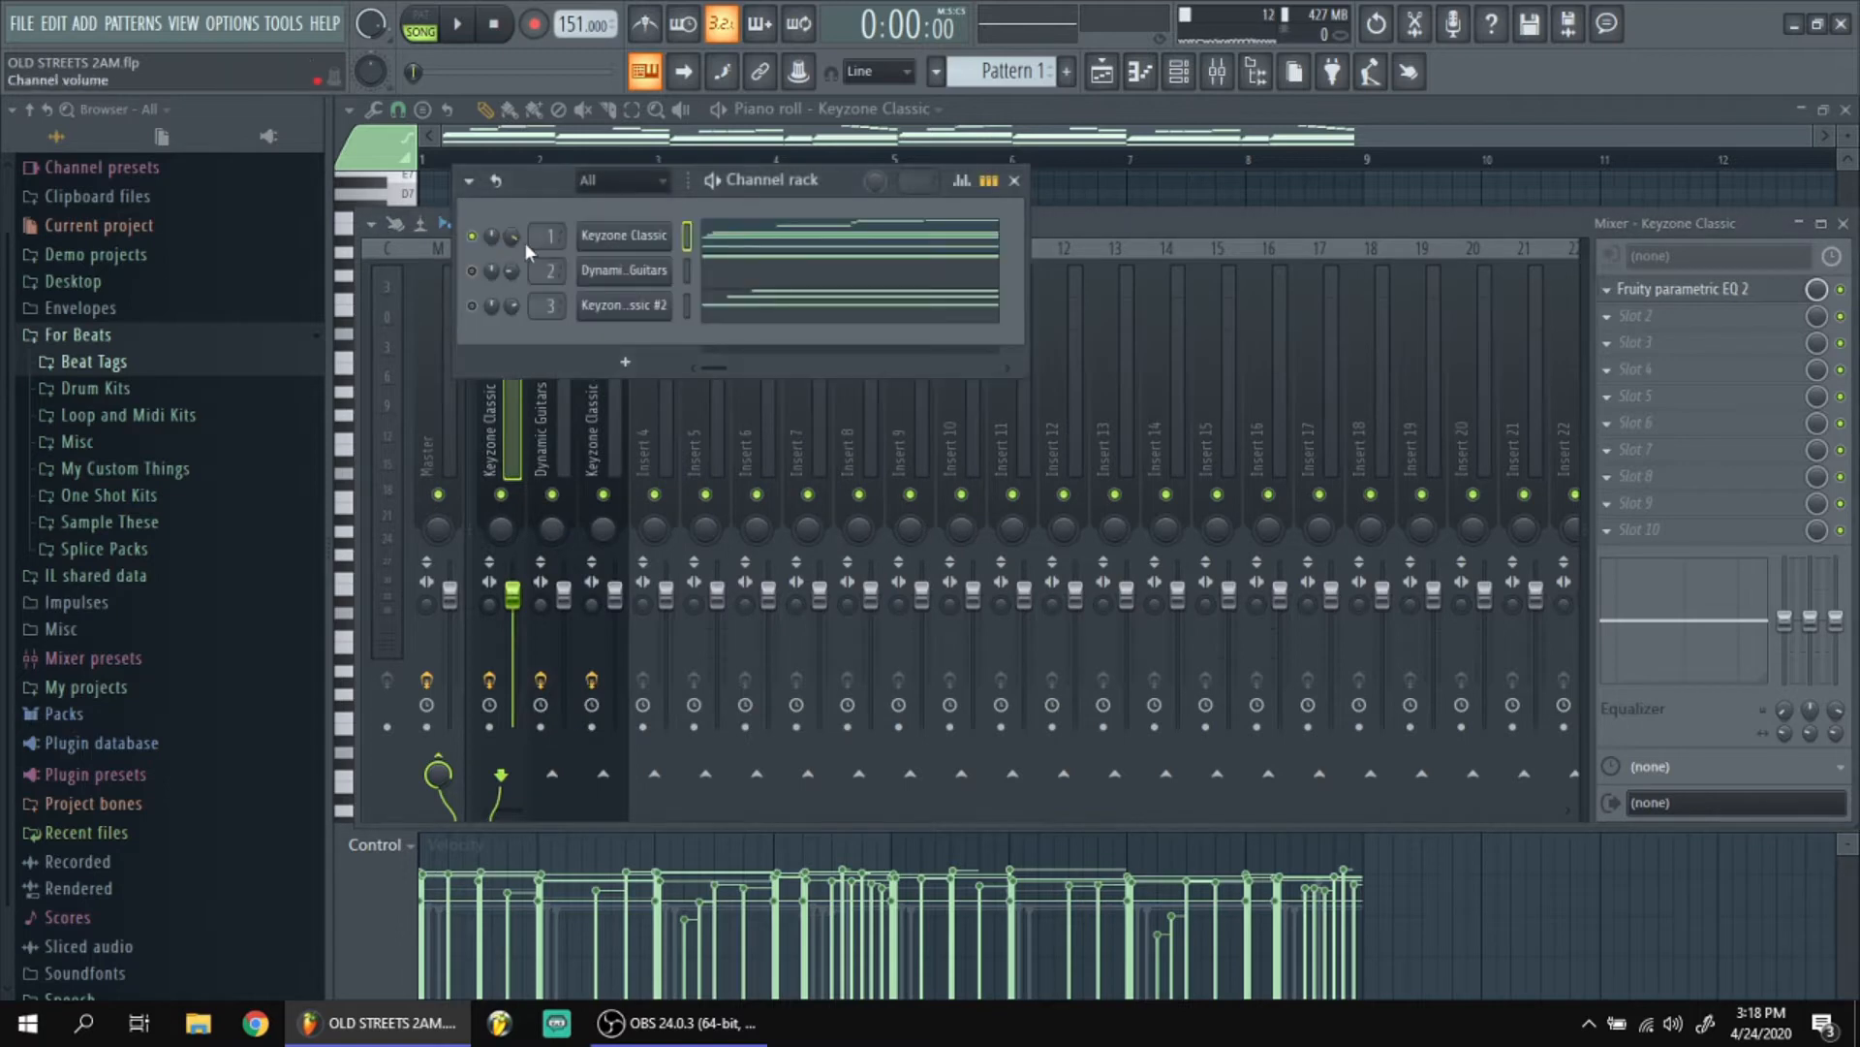
click(776, 248)
scroll(787, 291, down, 3)
click(801, 229)
key(space)
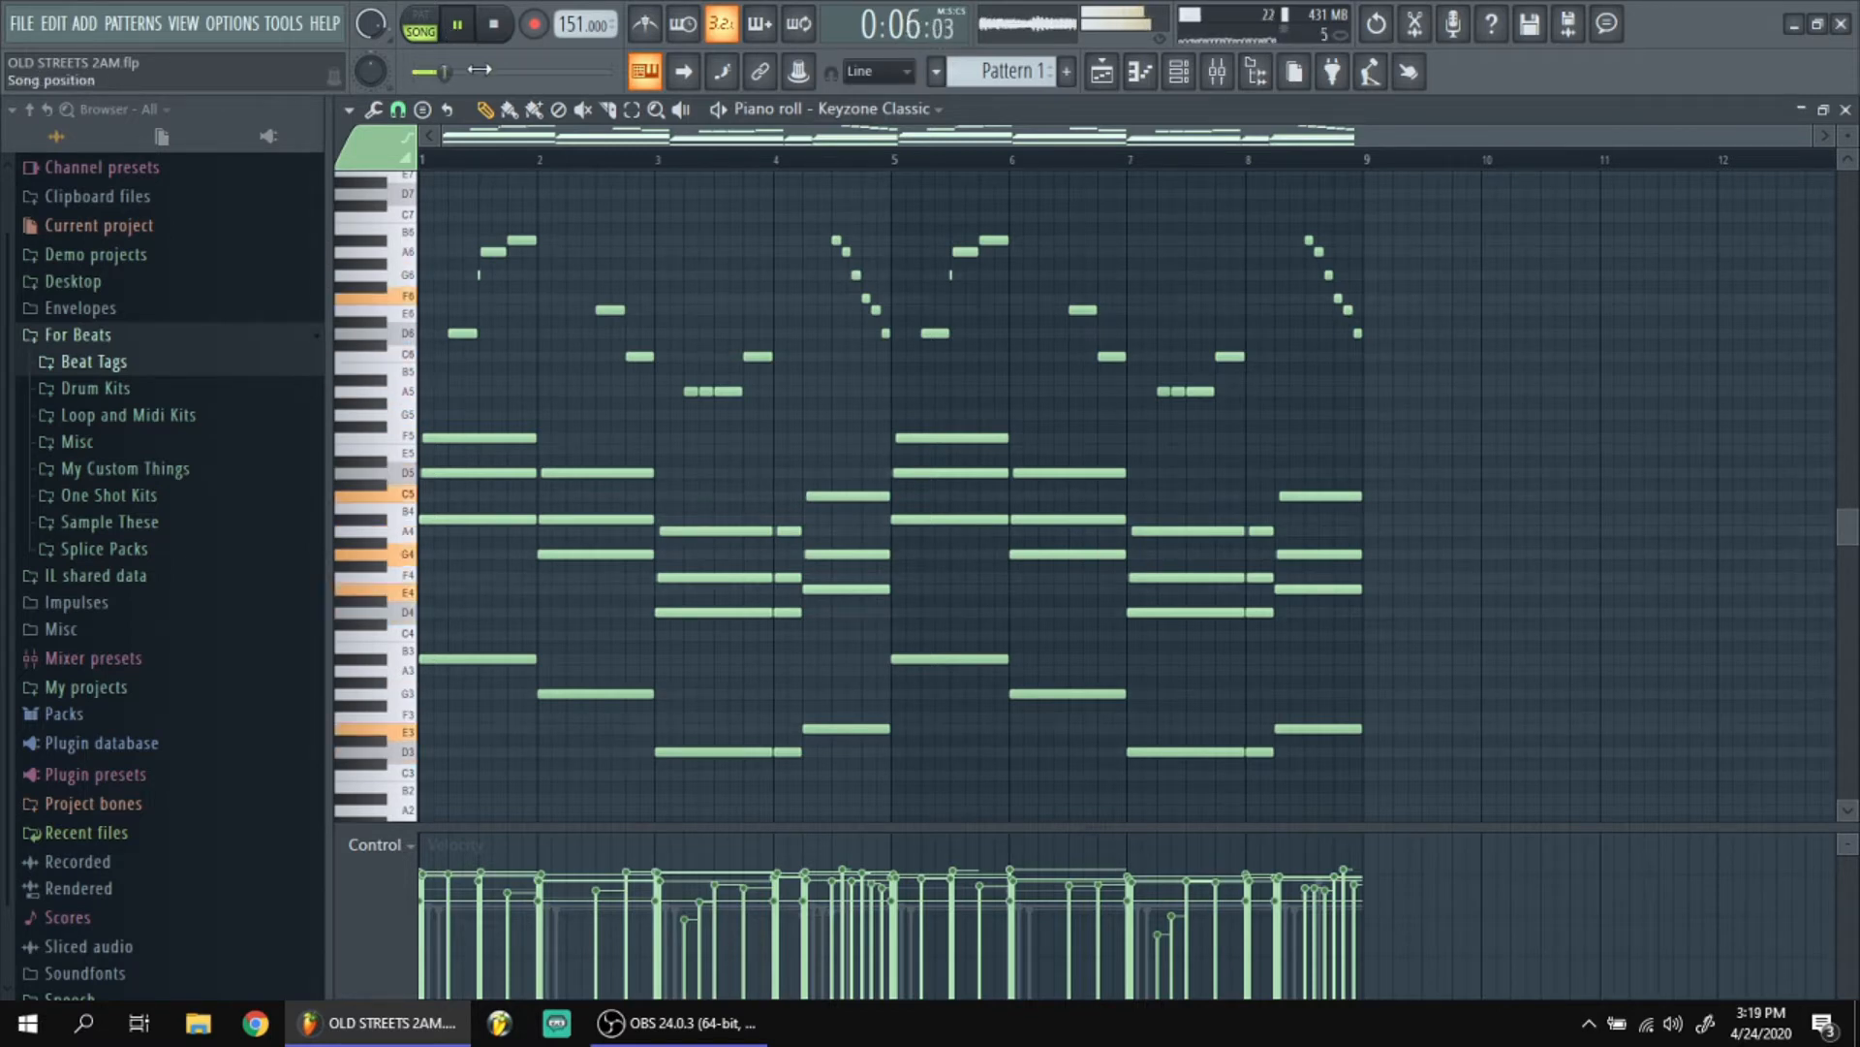
key(space)
click(425, 26)
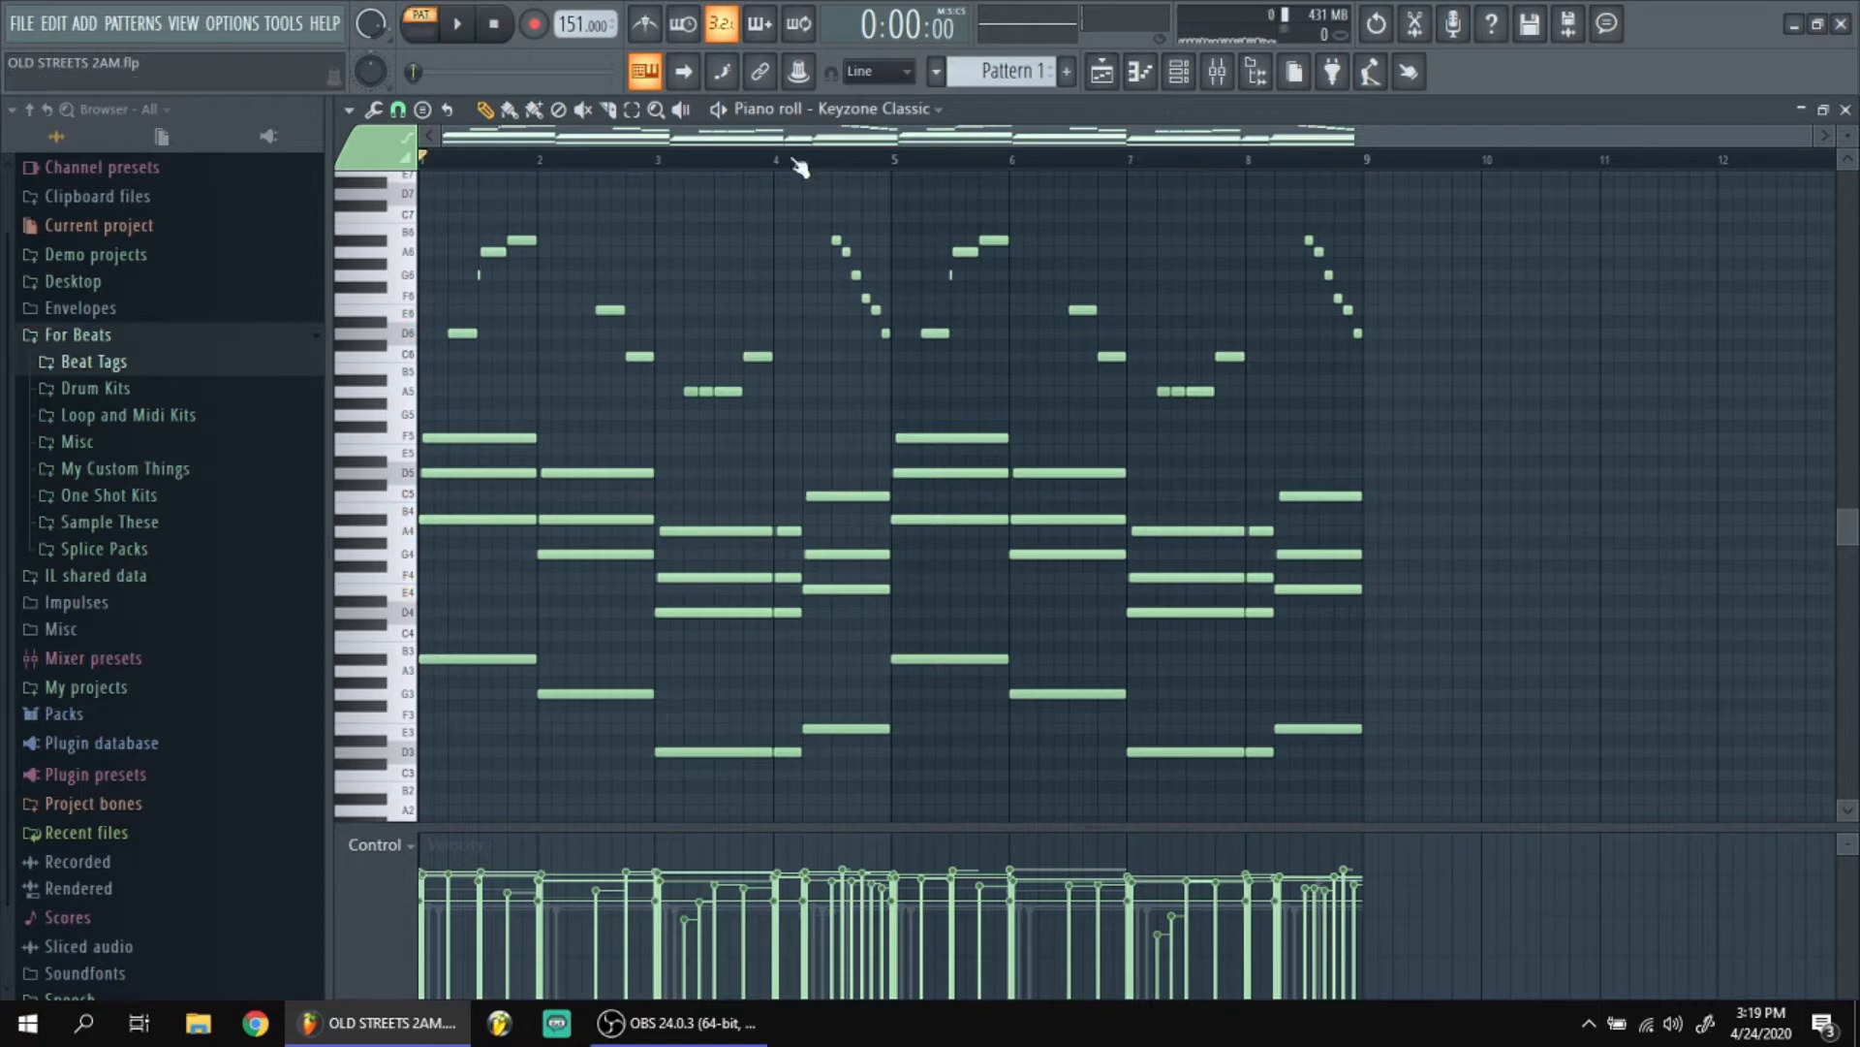
Examine the Keyzone Classic chords and bass notes across all eight bars, including the staggered chord starts.
key(F6)
key(F6)
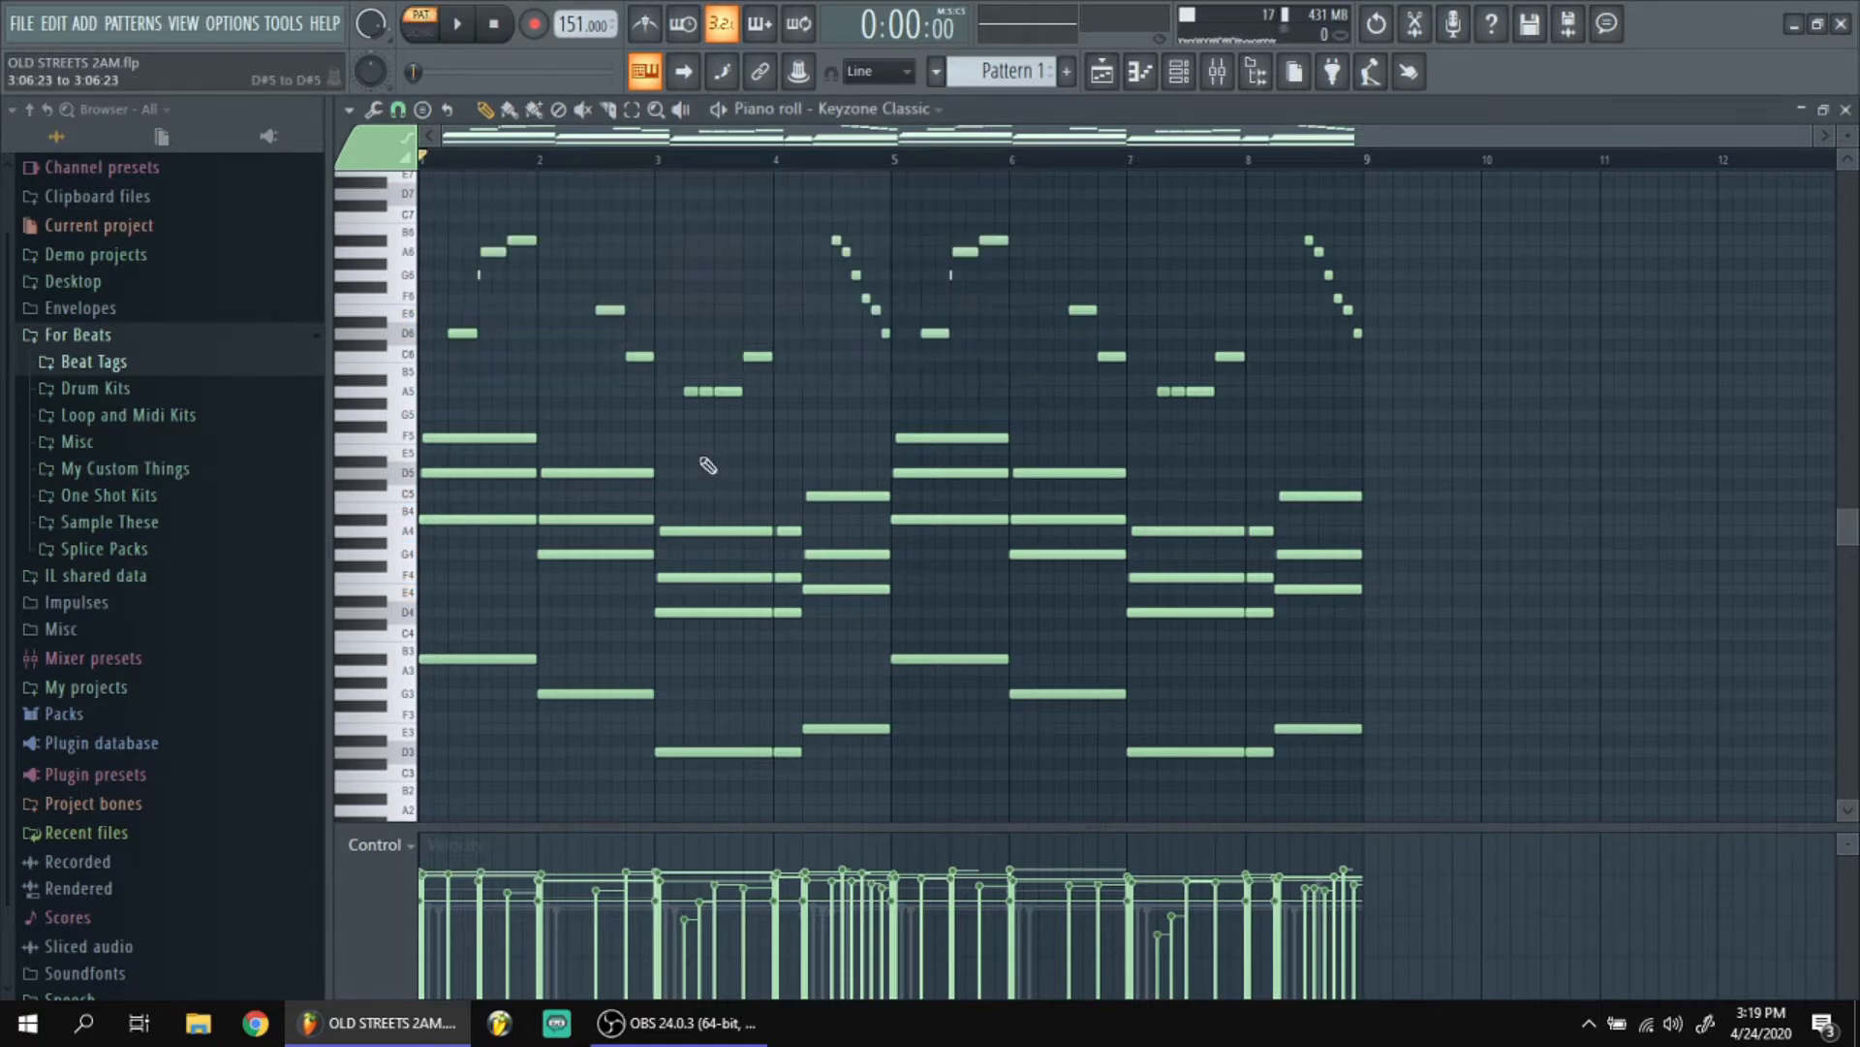
ctrl+scroll(707, 465, up, 2)
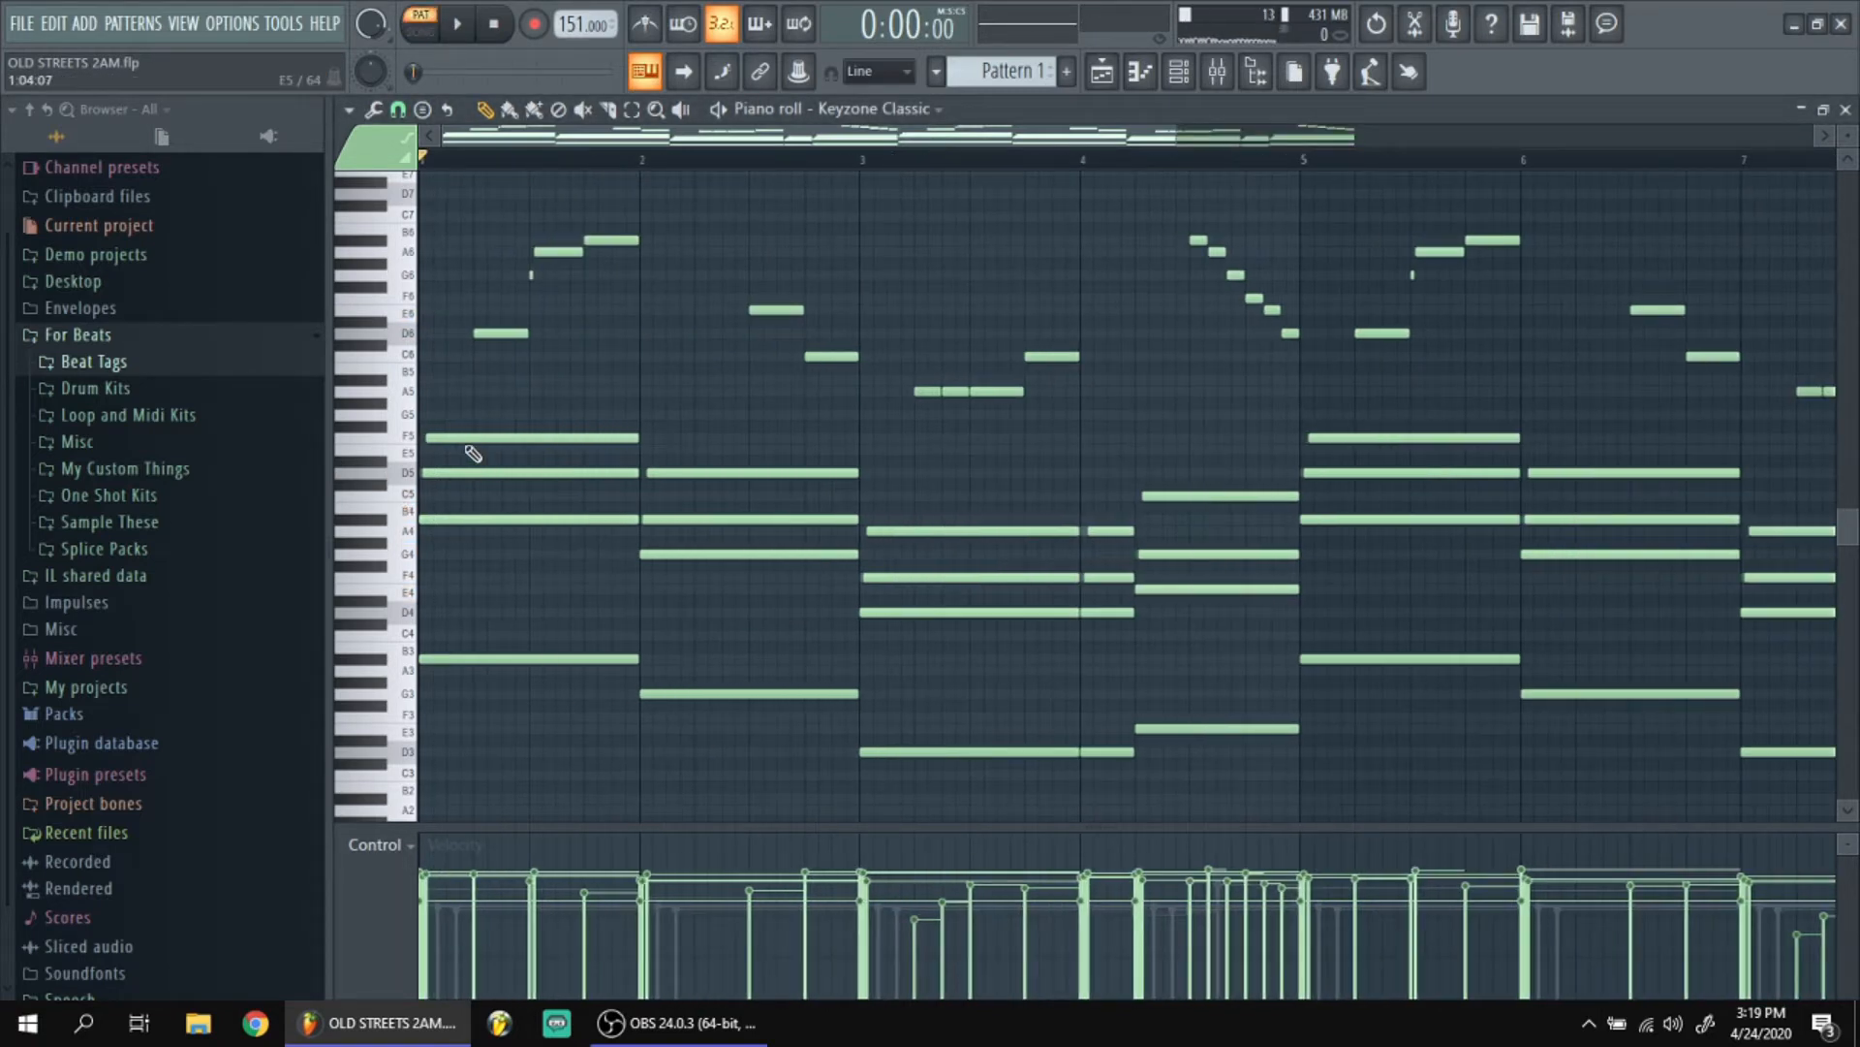
ctrl+scroll(416, 523, up, 4)
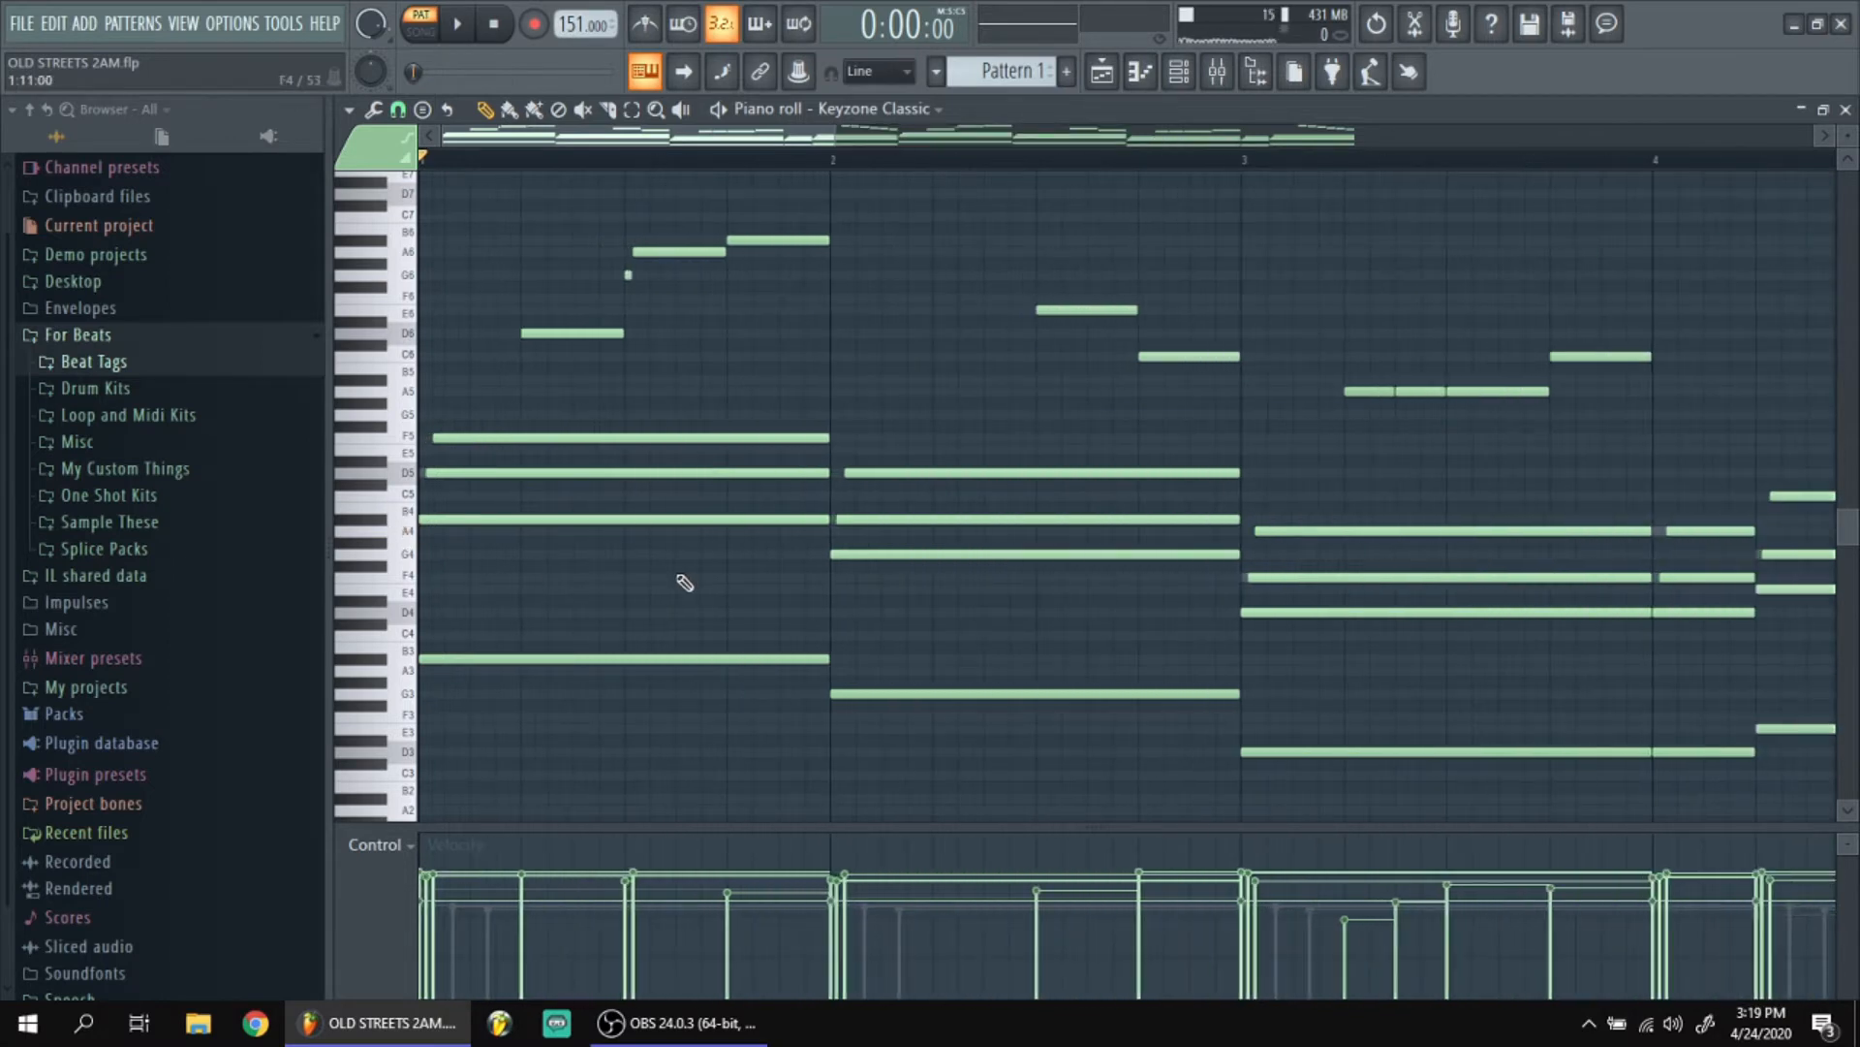
ctrl+scroll(685, 583, down, 4)
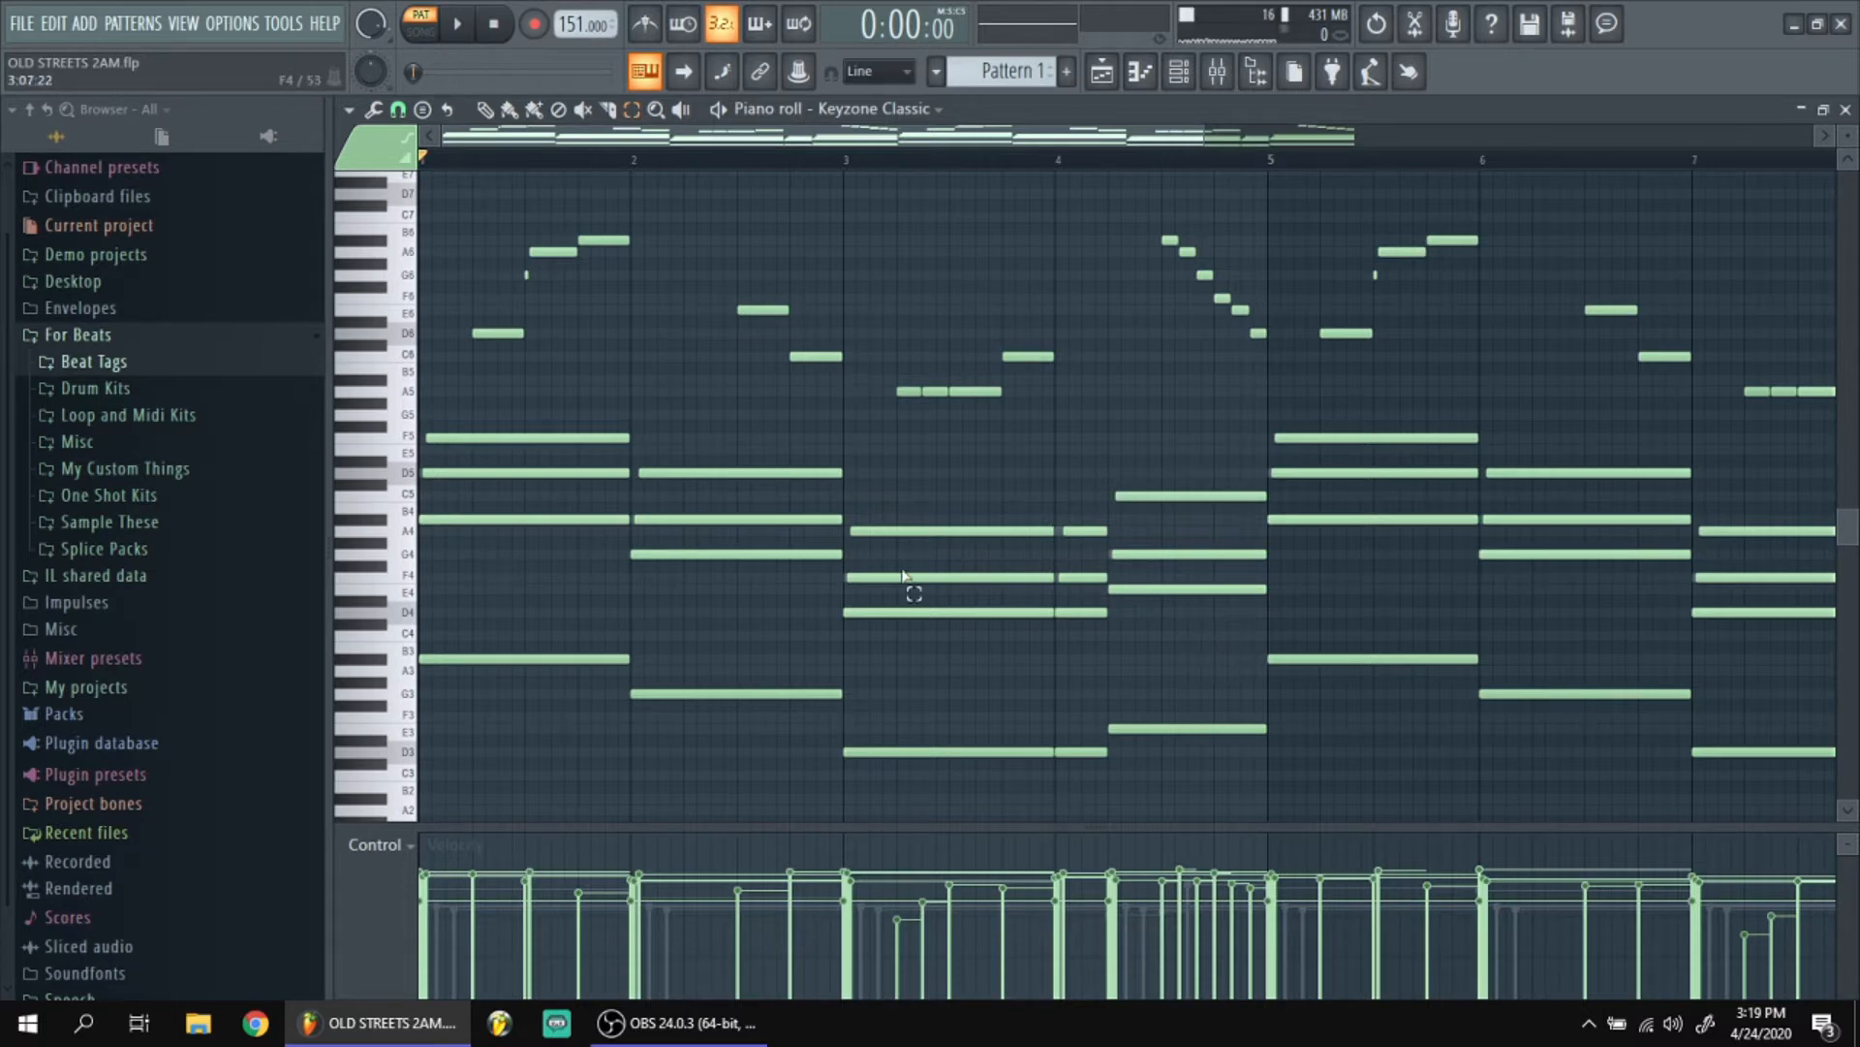
ctrl+scroll(412, 528, up, 3)
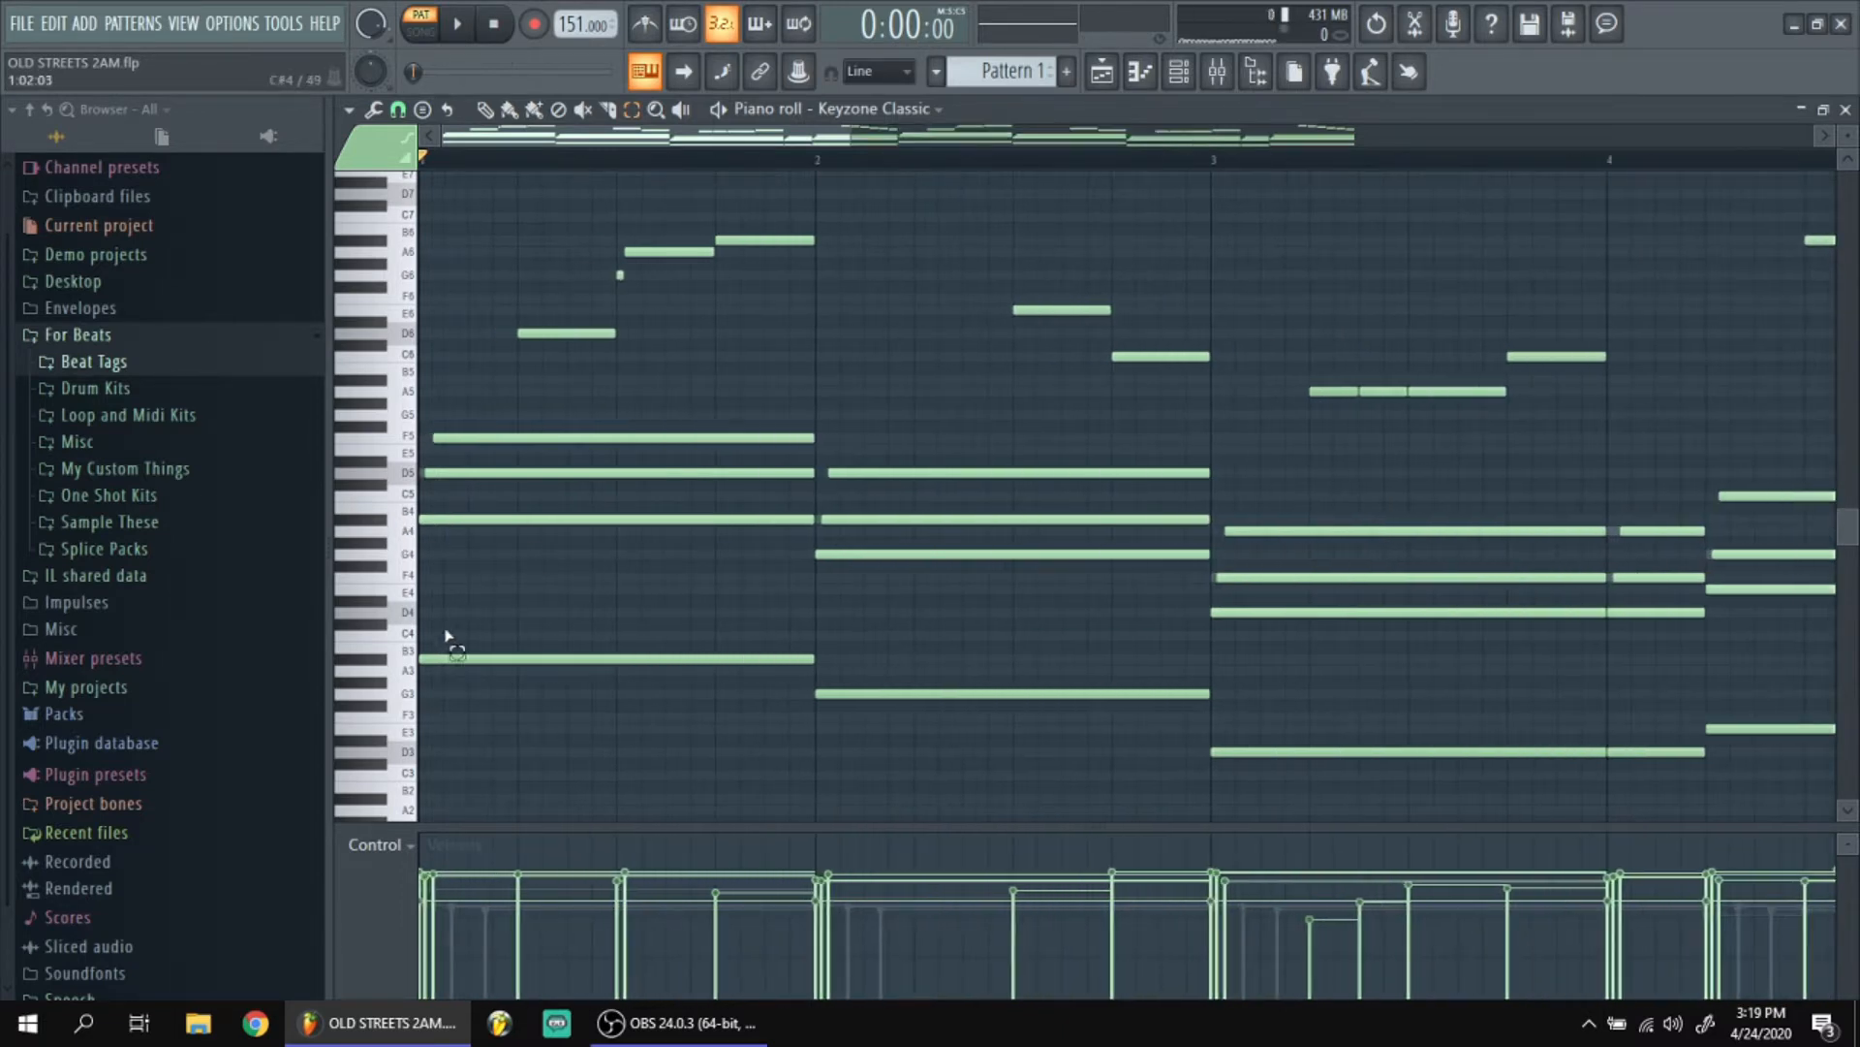
click(407, 612)
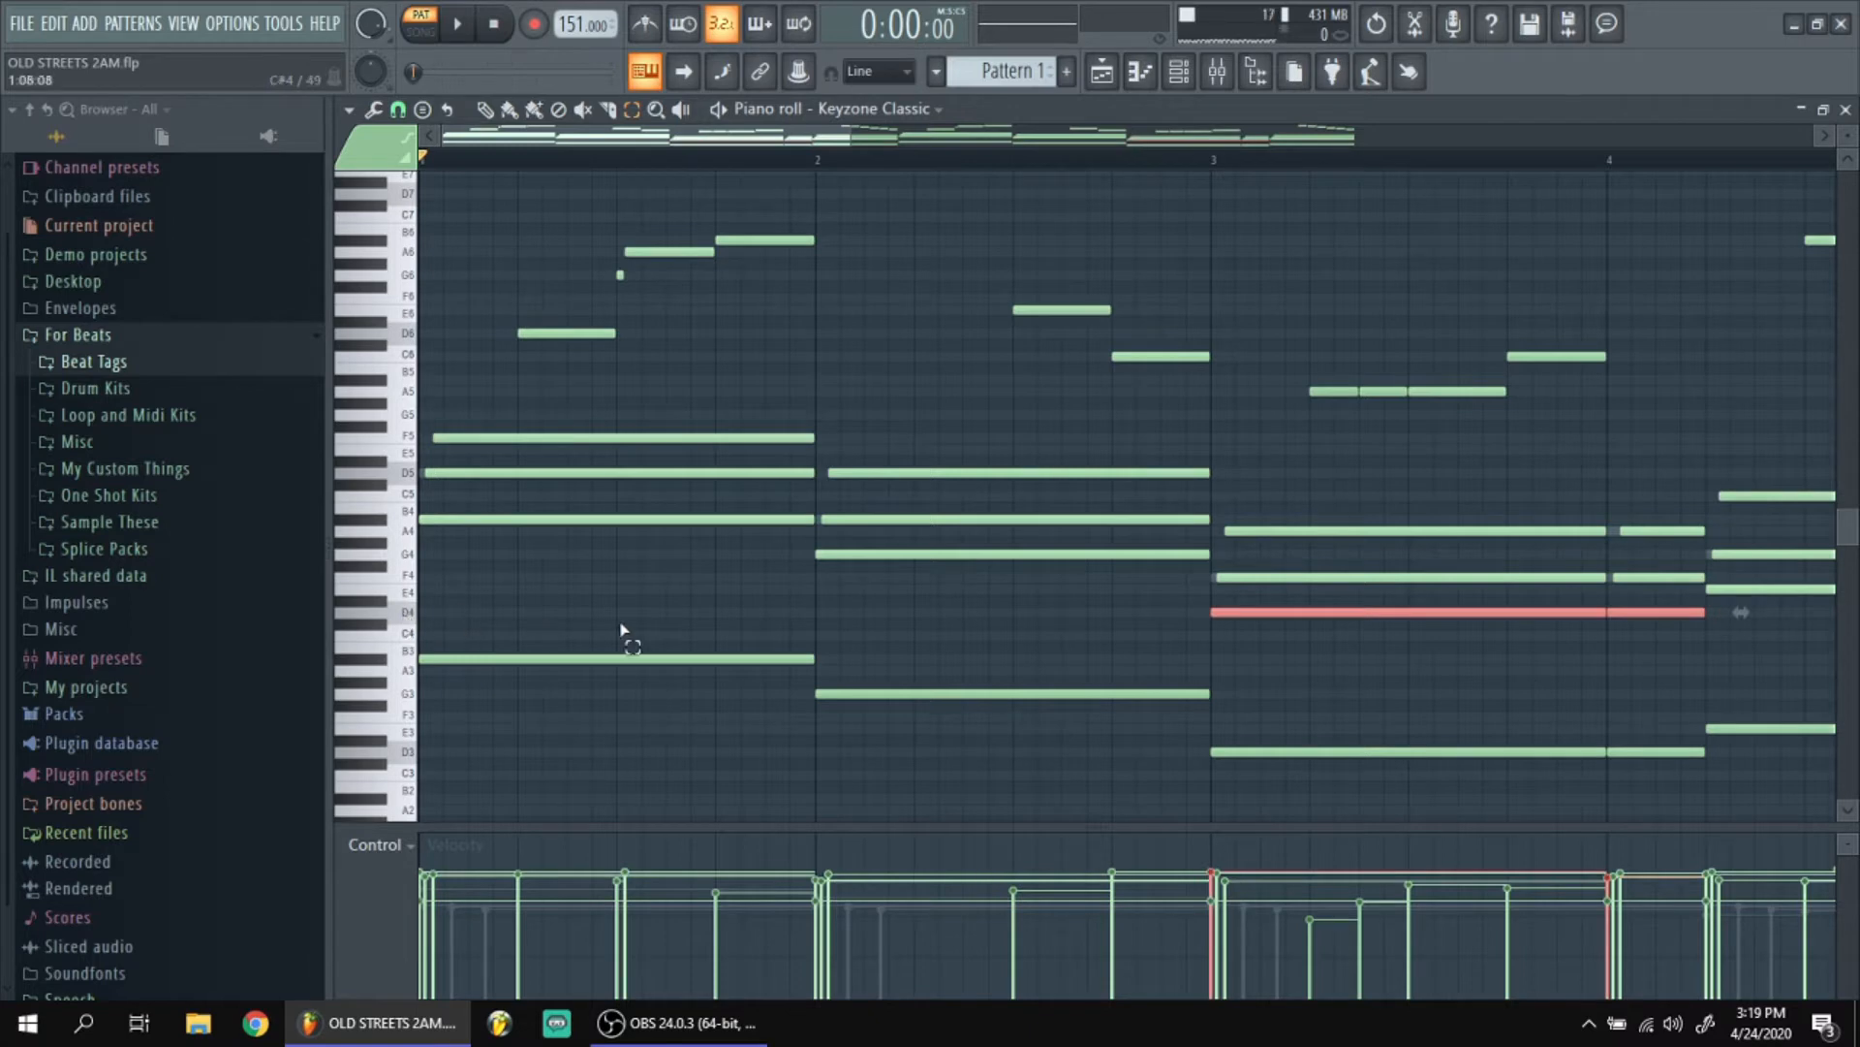
click(817, 643)
ctrl+scroll(675, 588, down, 3)
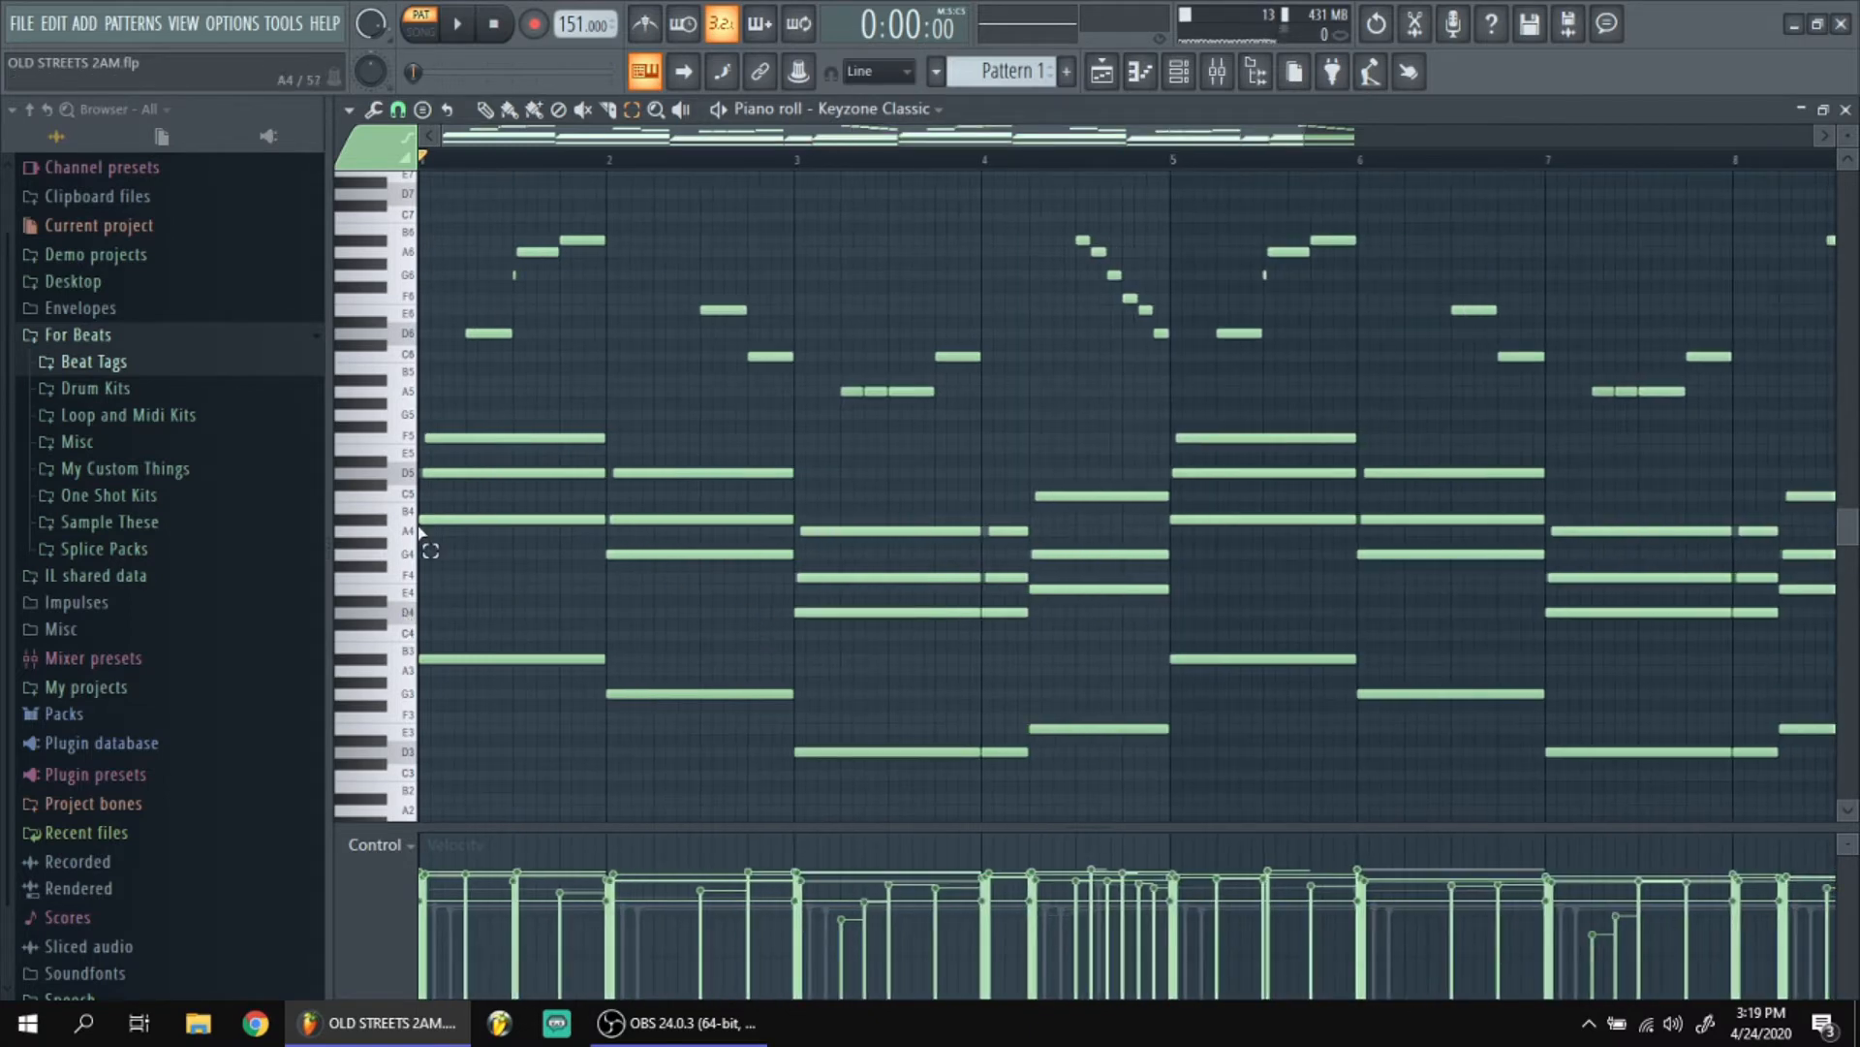
ctrl+scroll(424, 545, up, 2)
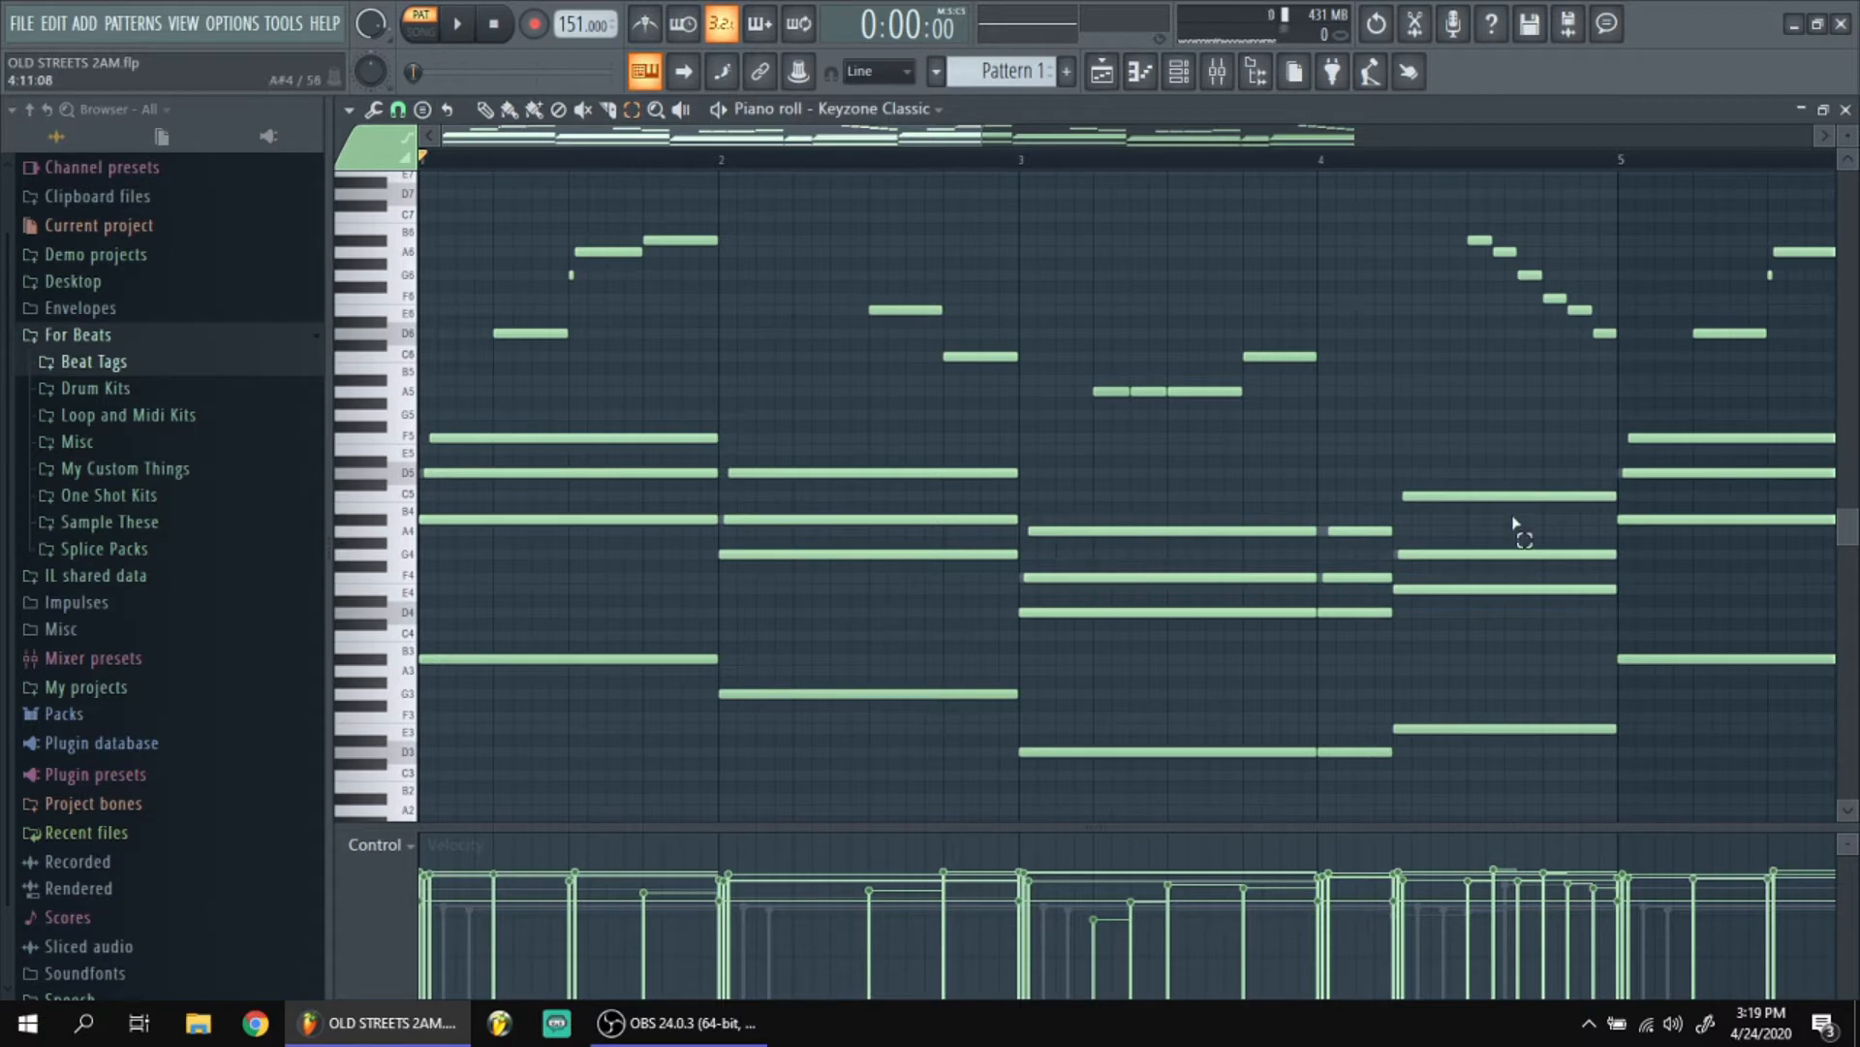
ctrl+scroll(931, 582, down, 2)
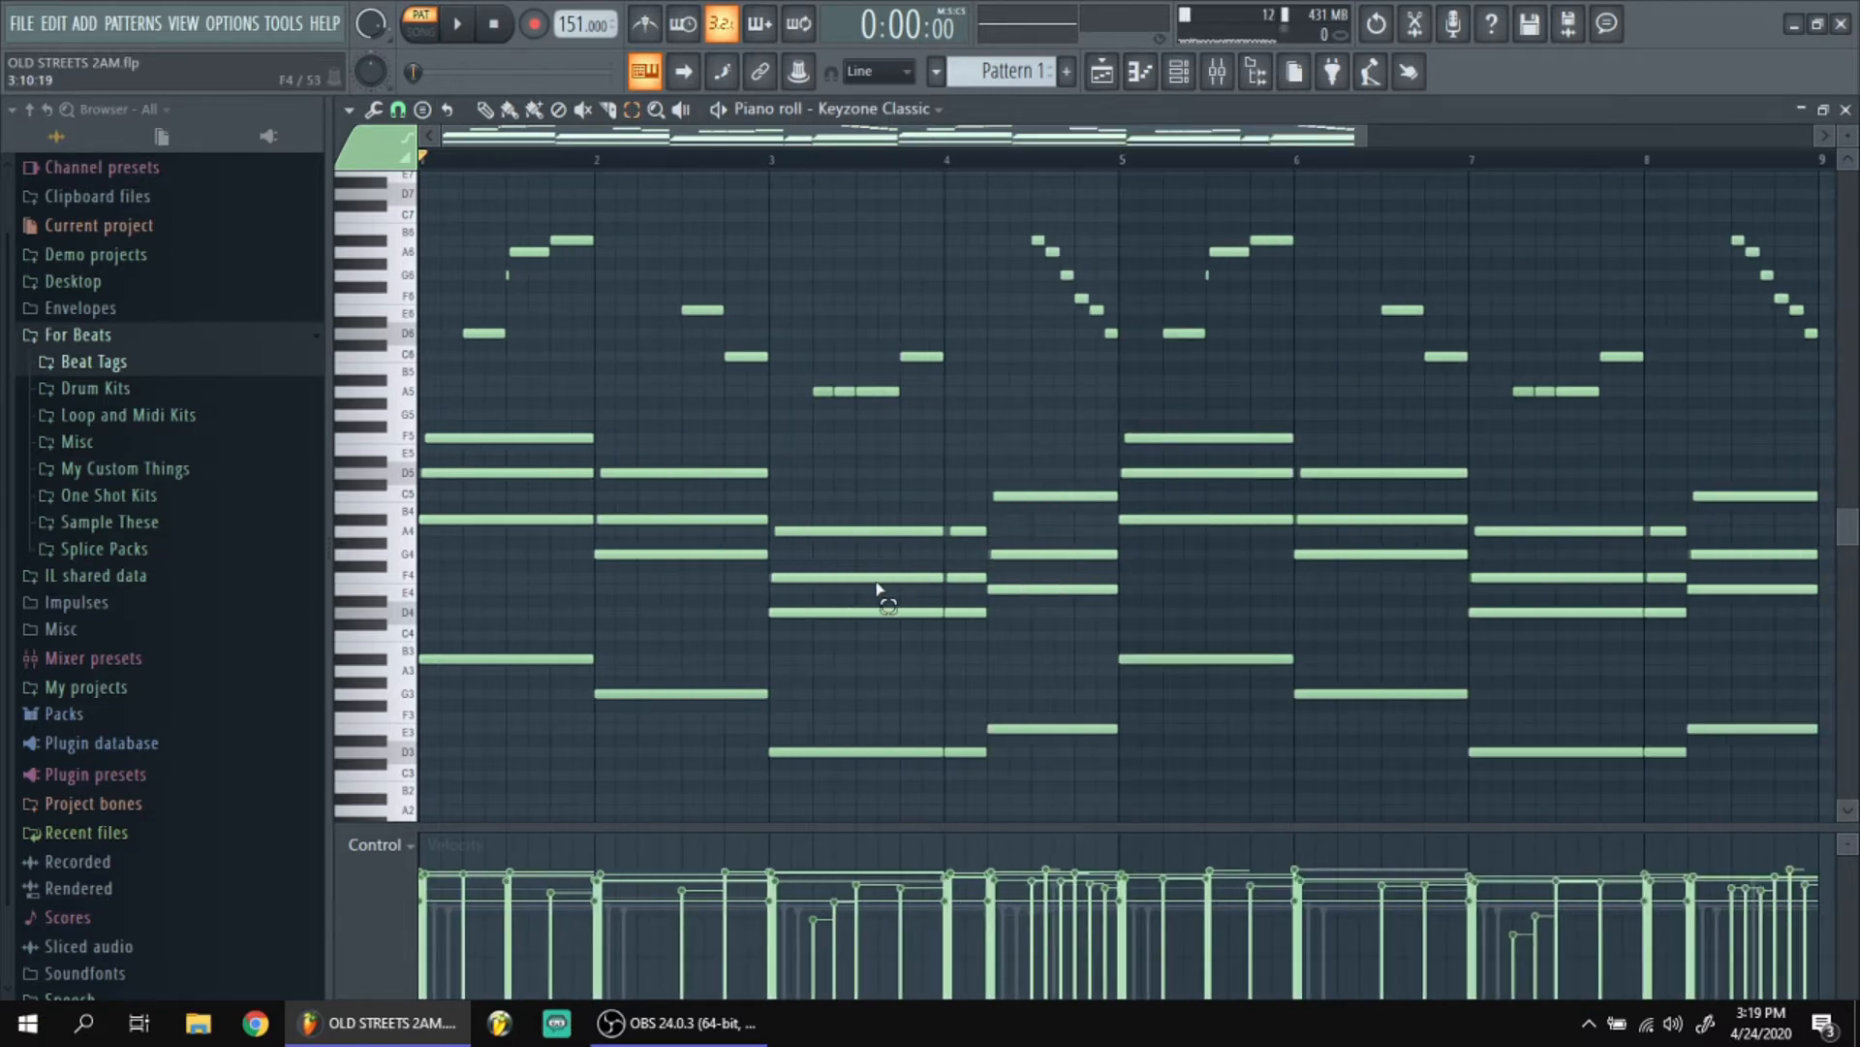
ctrl+scroll(1136, 632, down, 1)
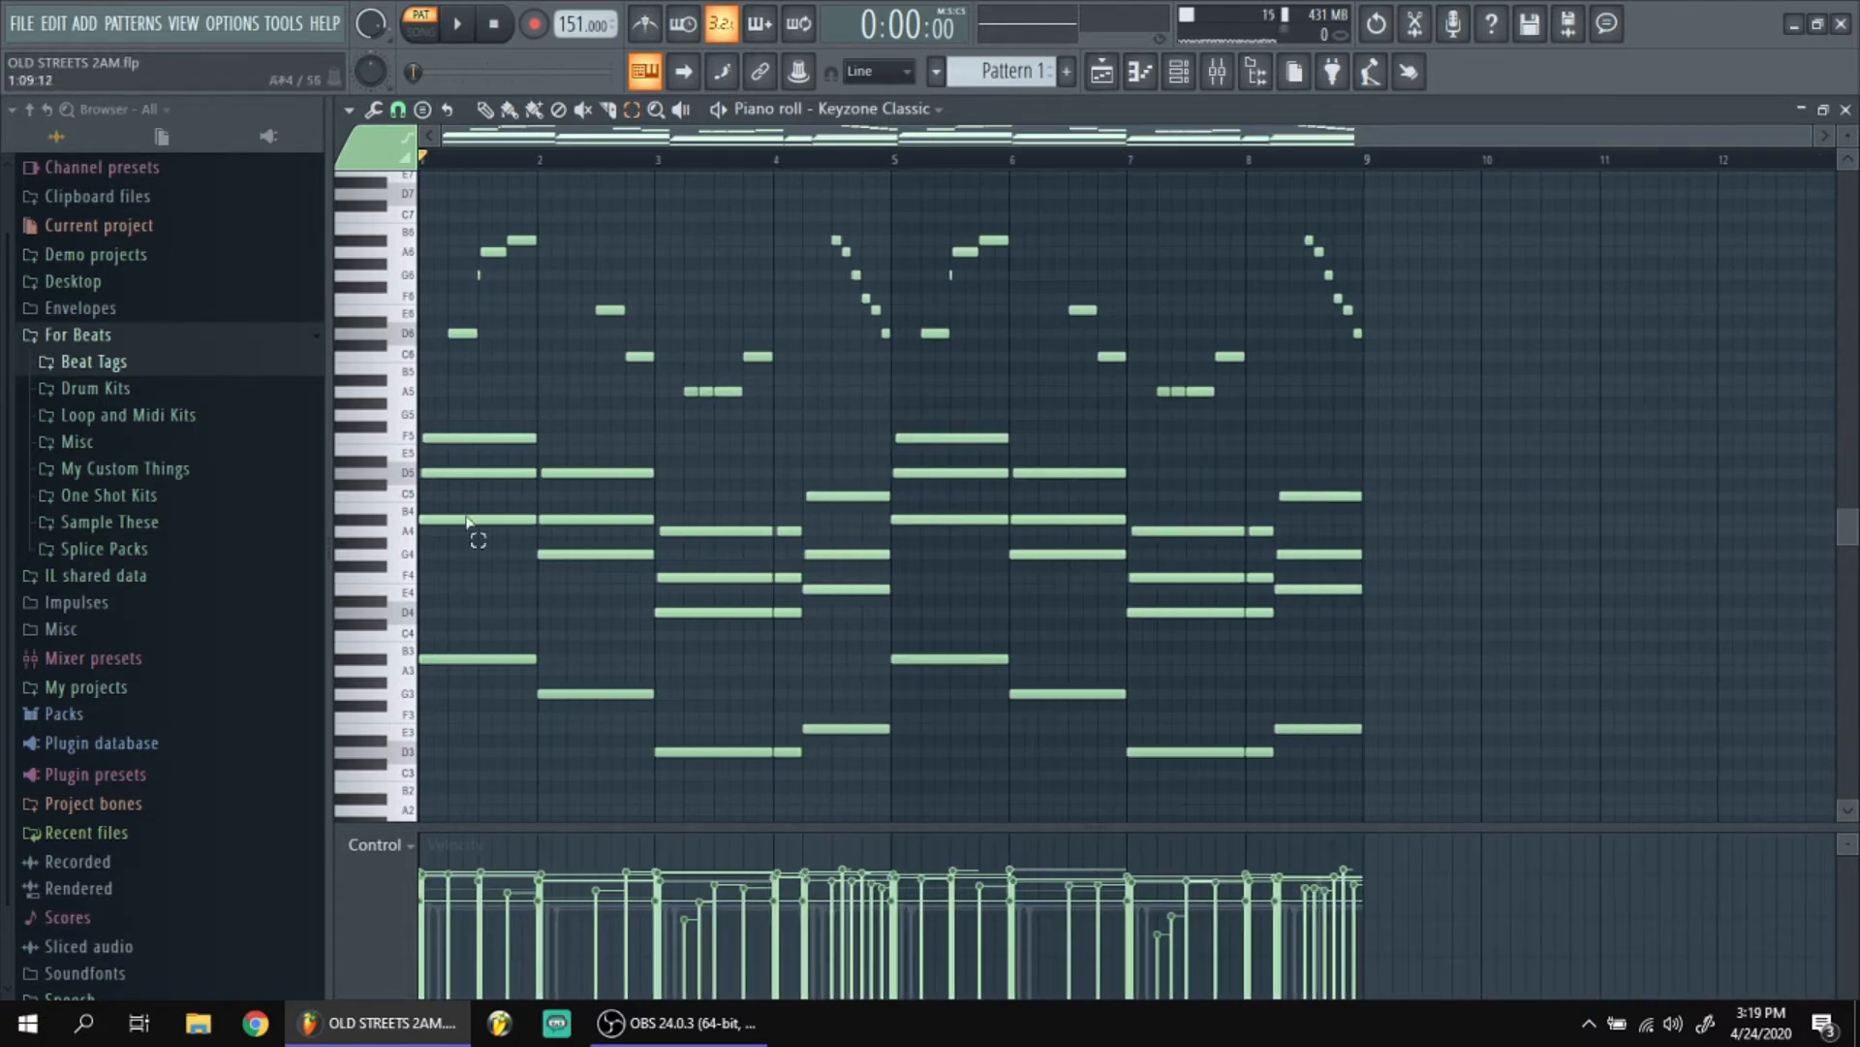
Select the first chord's three upper notes and view the Strumizer settings without applying them.
ctrl+scroll(466, 523, up, 4)
ctrl+drag(539, 527, 501, 407)
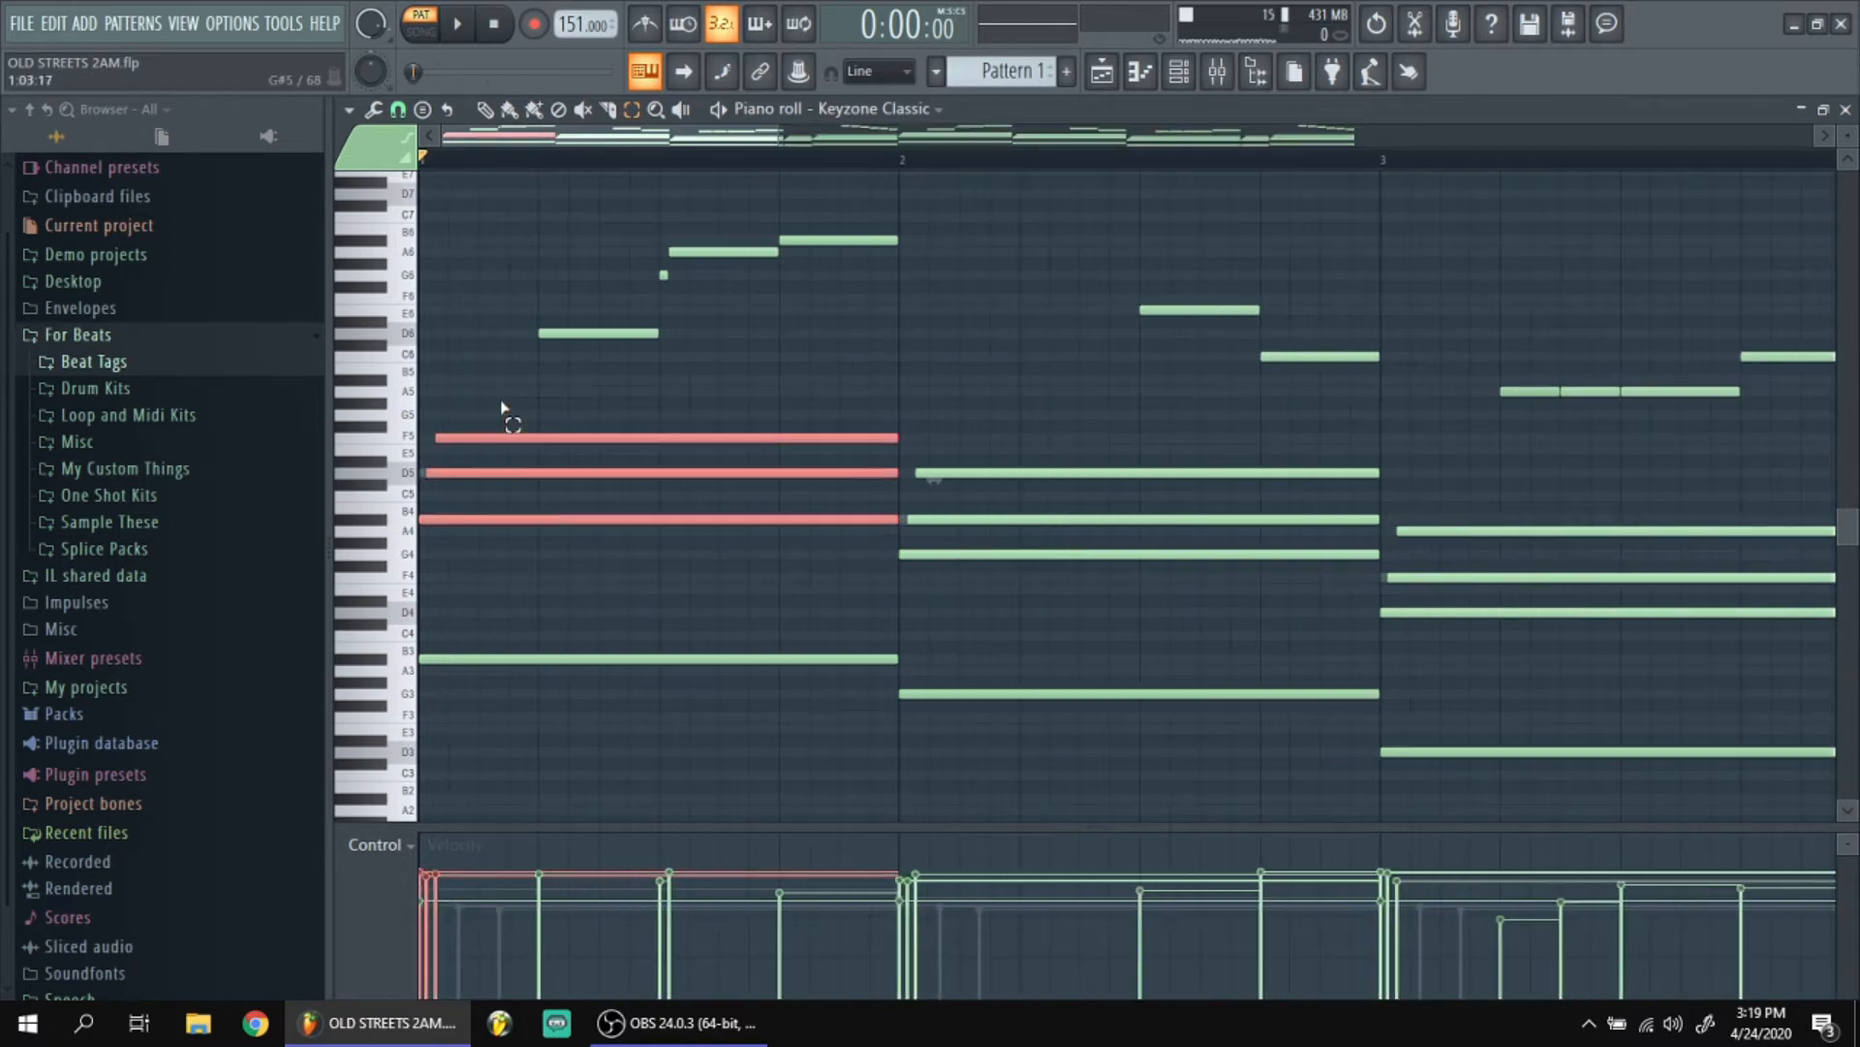
key(alt+s)
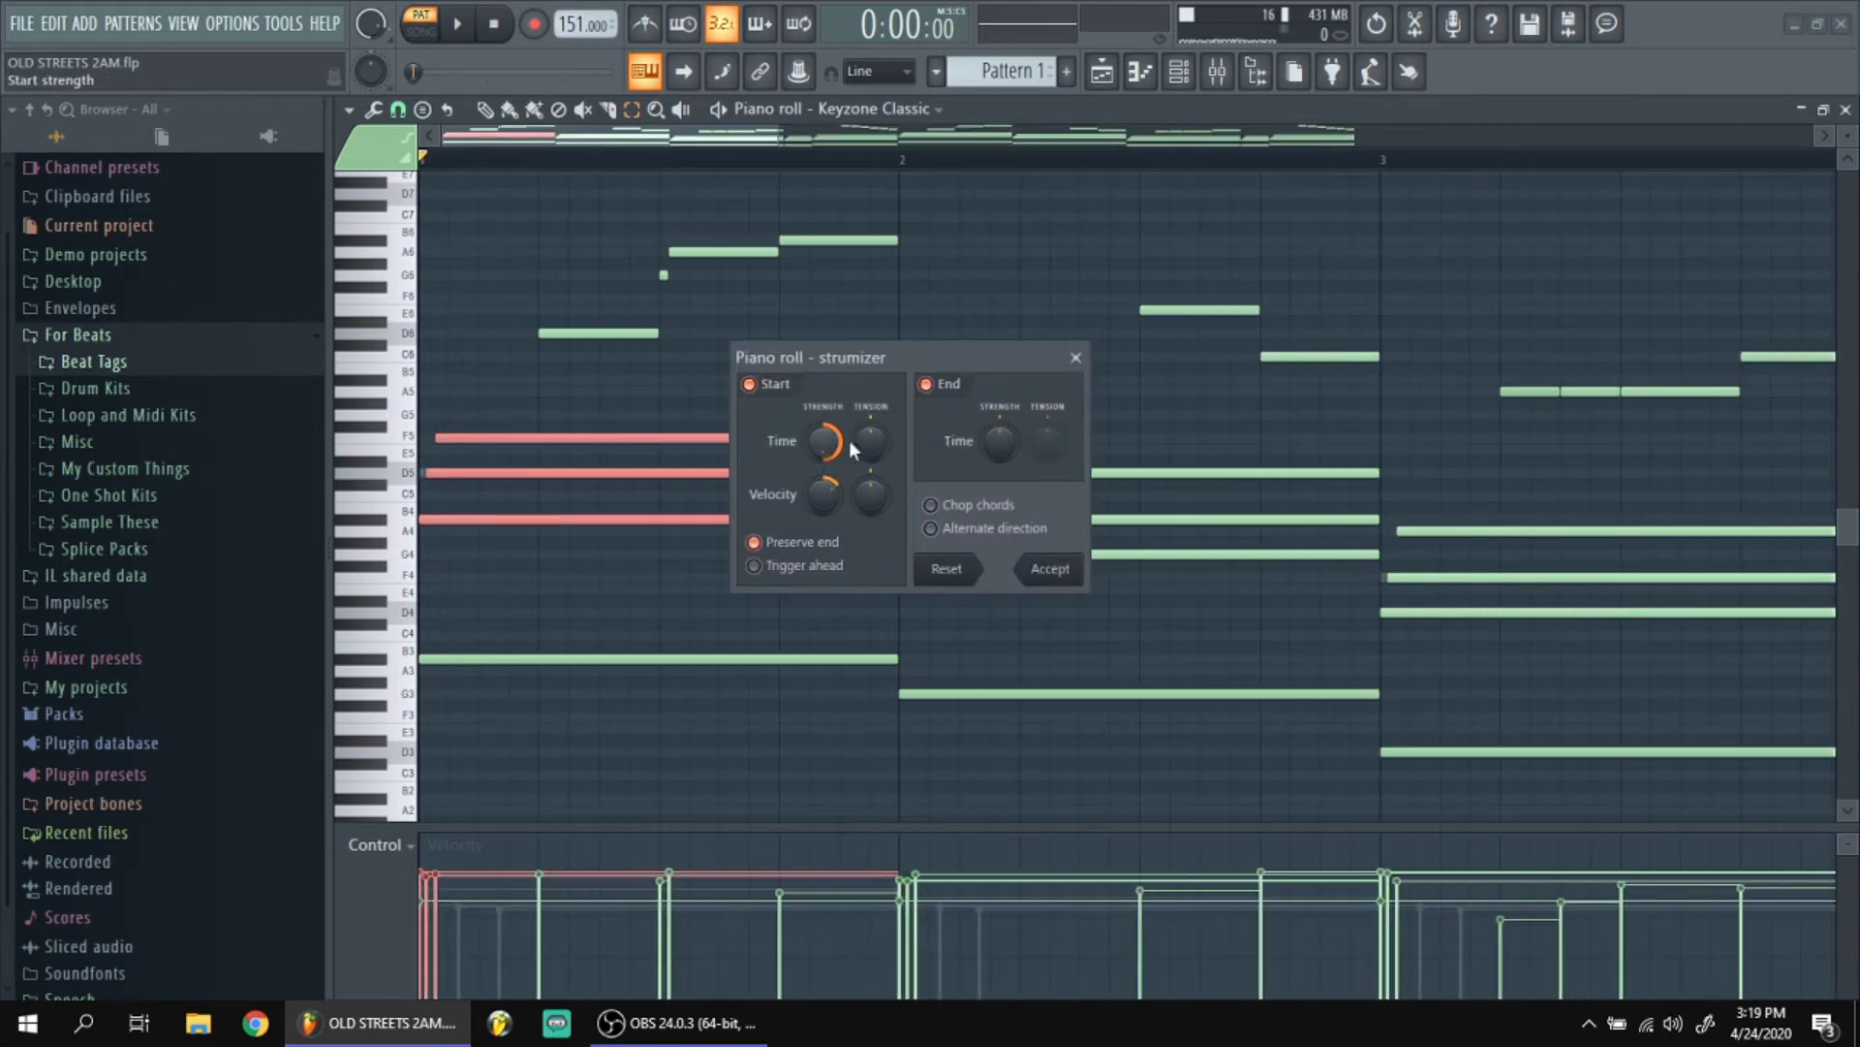
click(1076, 357)
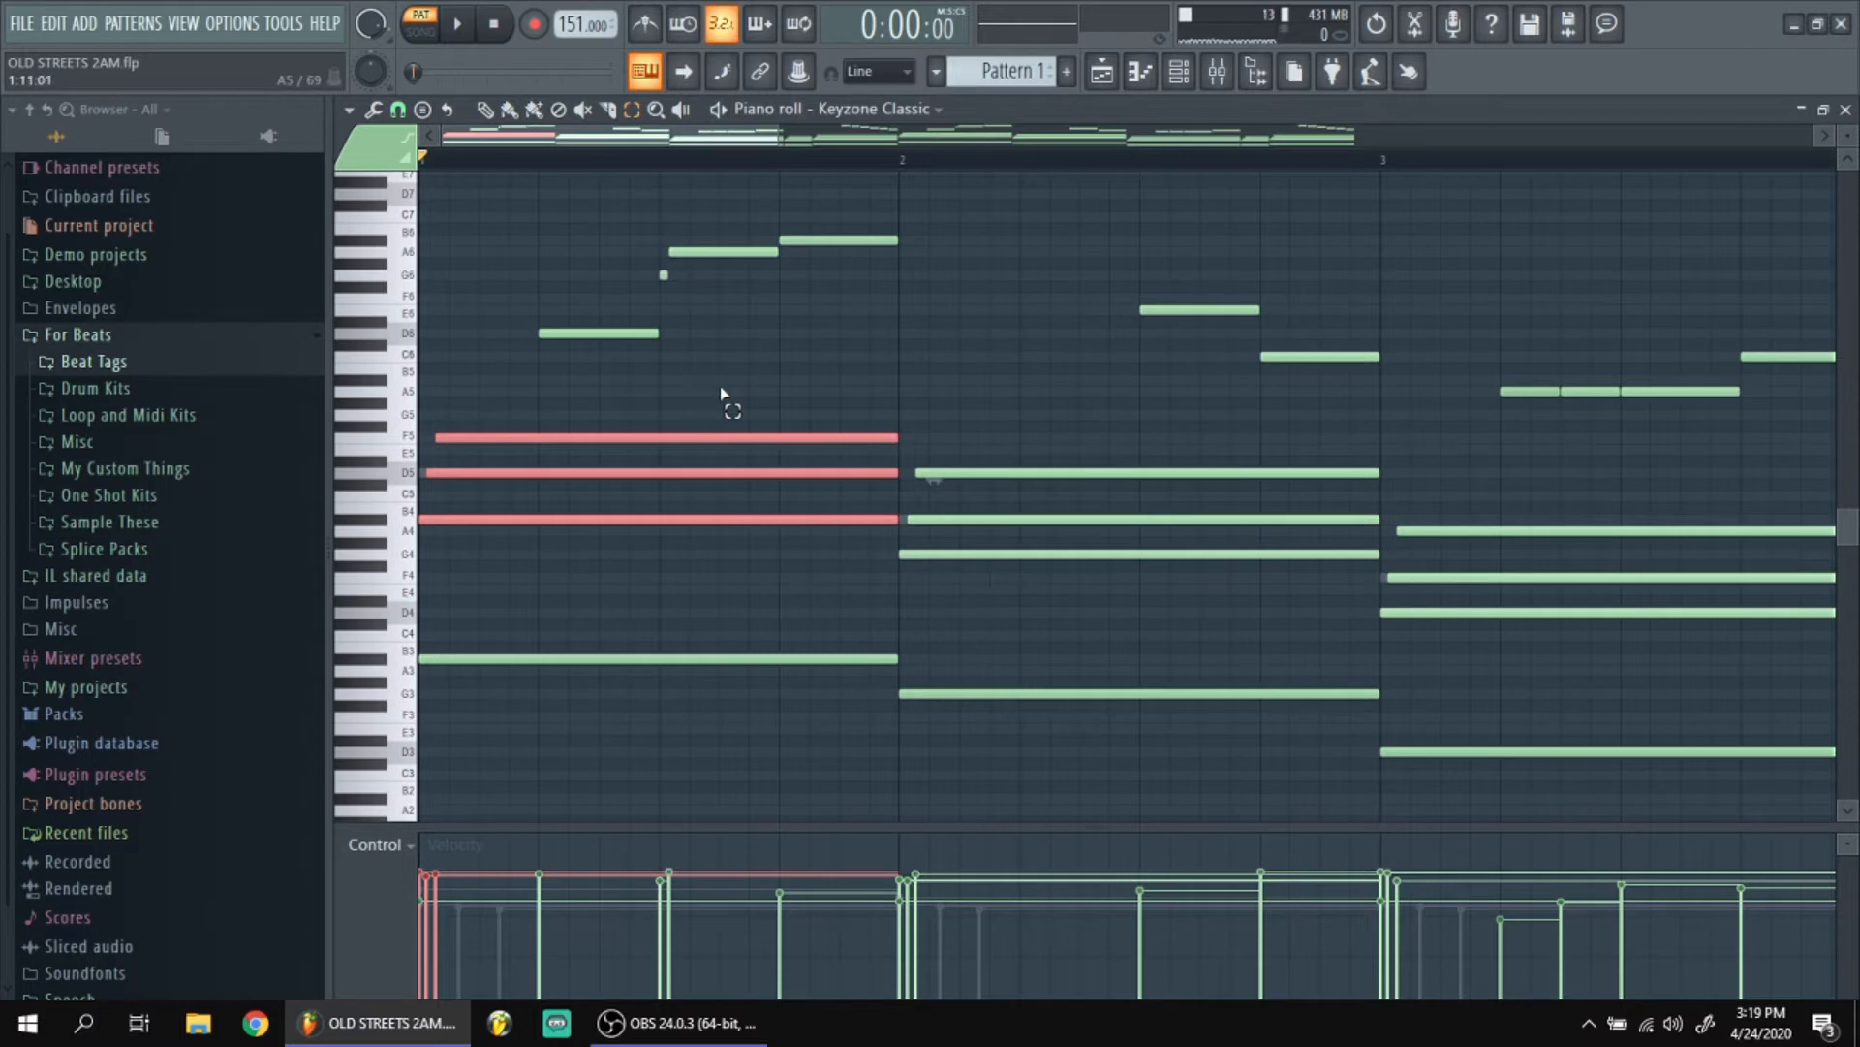
ctrl+click(720, 393)
Select all the chord notes above the bass line and view the Randomizer's velocity level without applying it.
scroll(603, 382, down, 5)
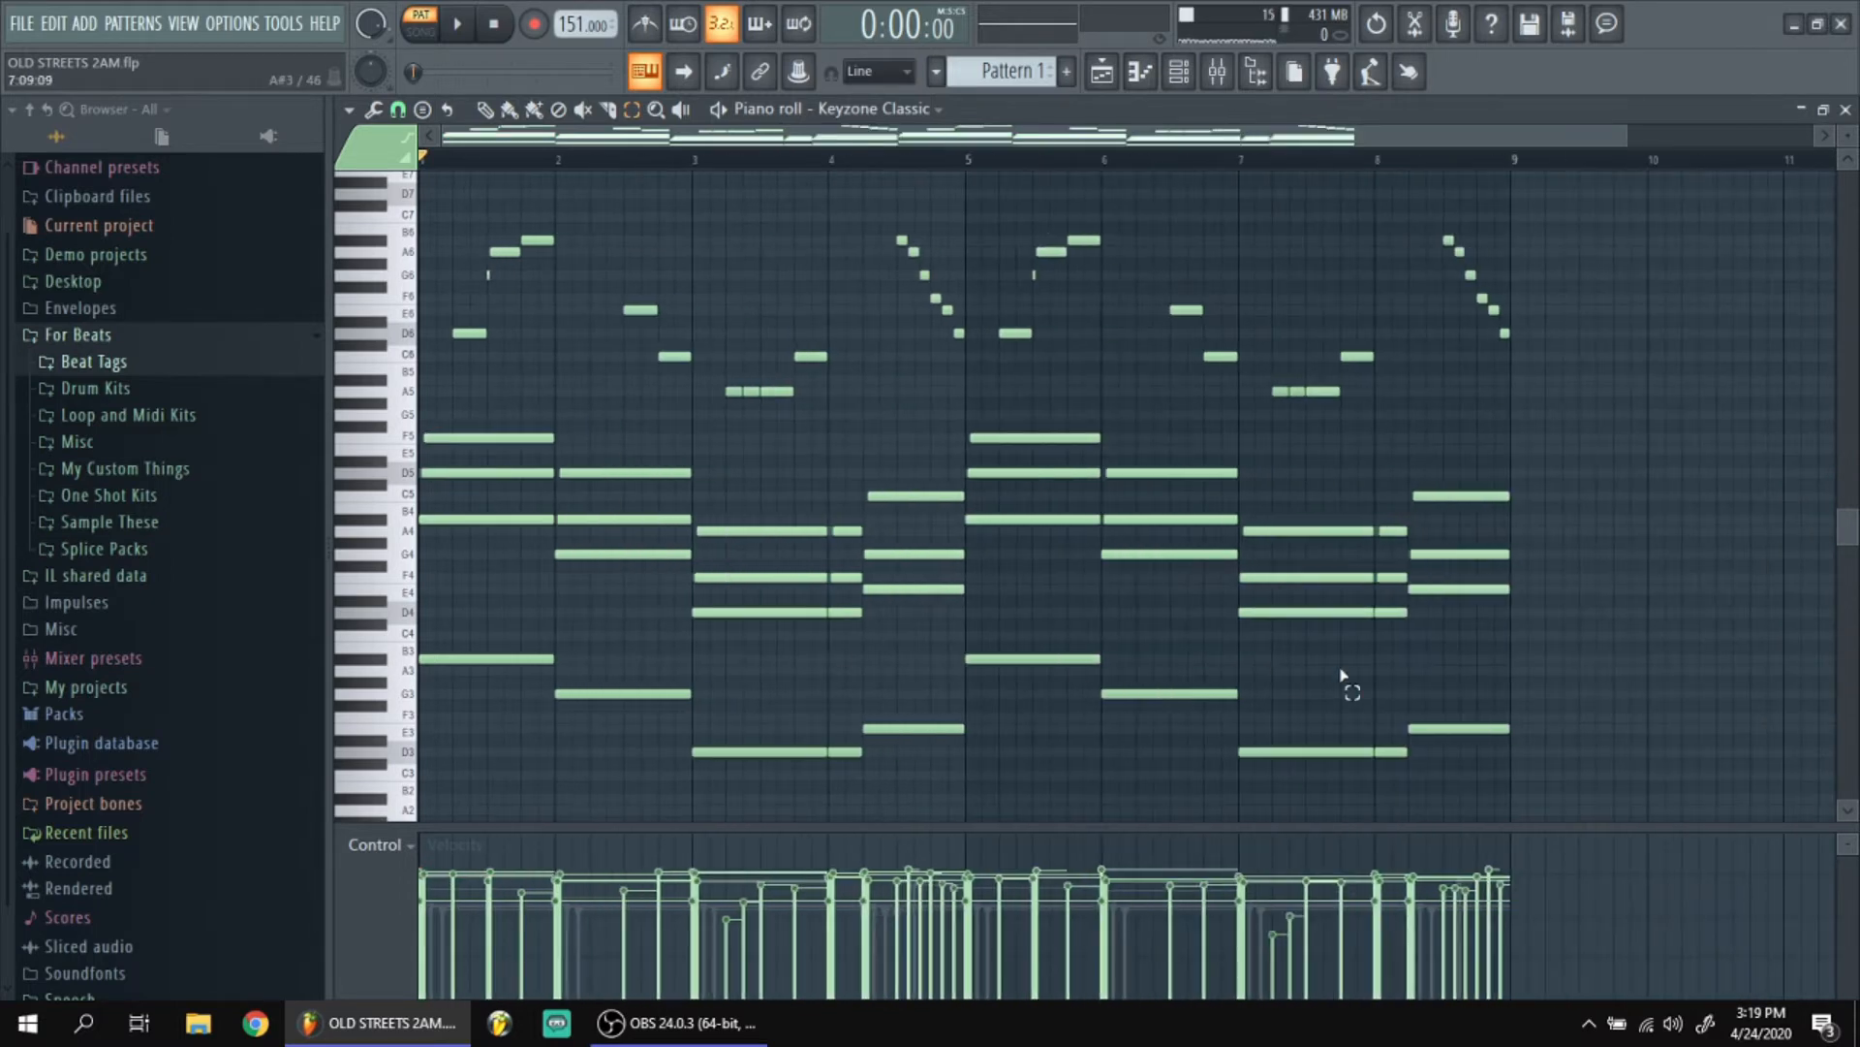
drag(1532, 642, 445, 431)
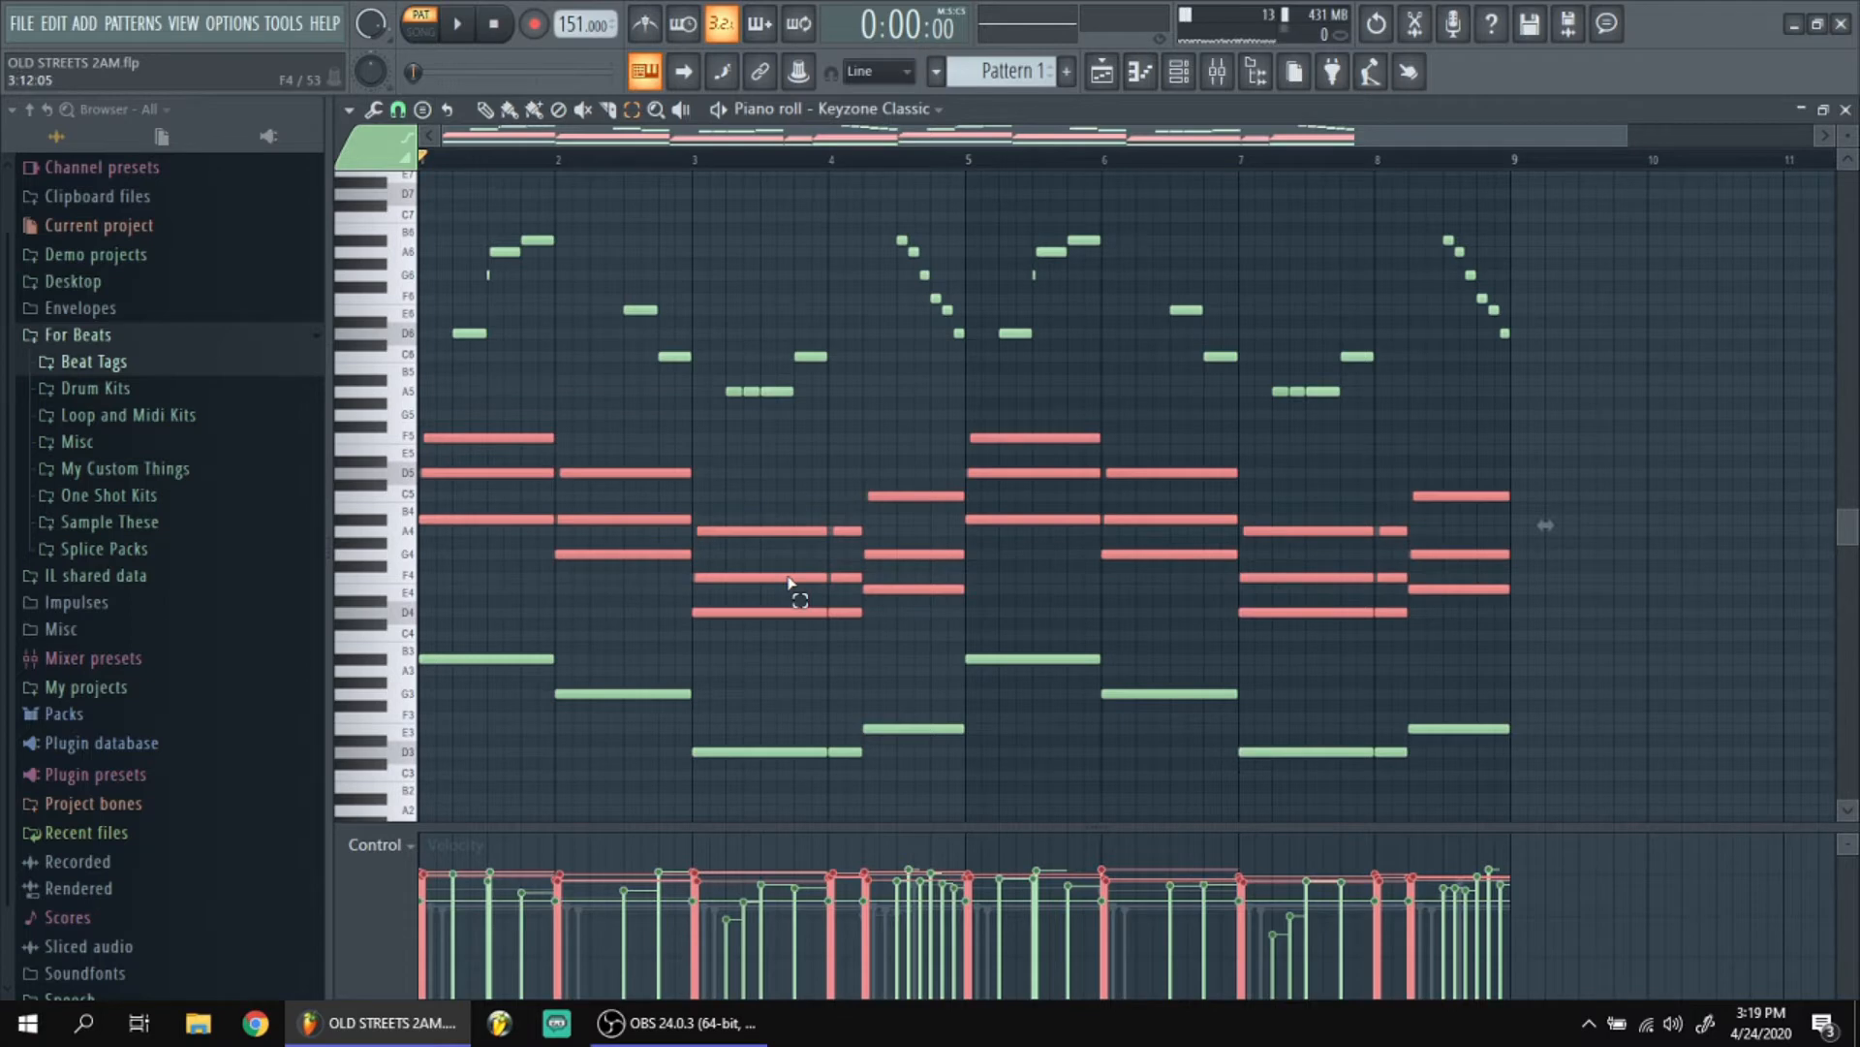
key(alt+r)
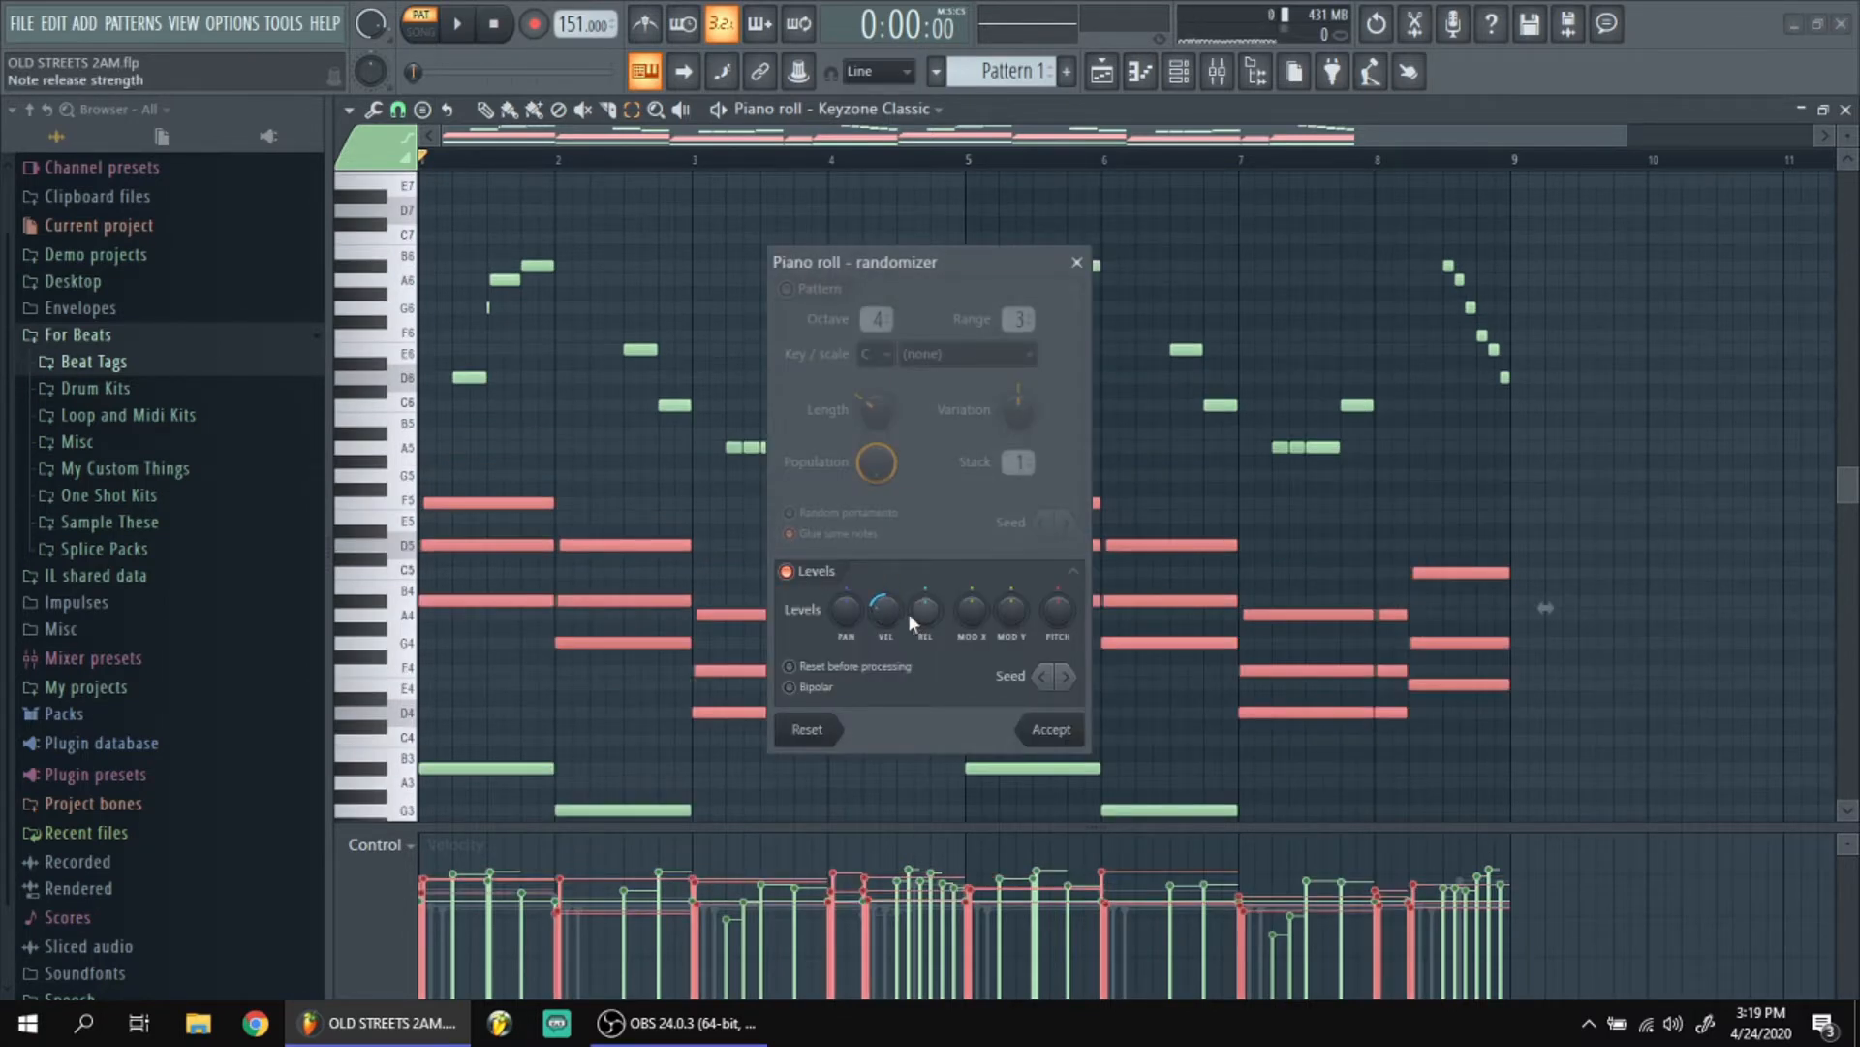
click(1076, 262)
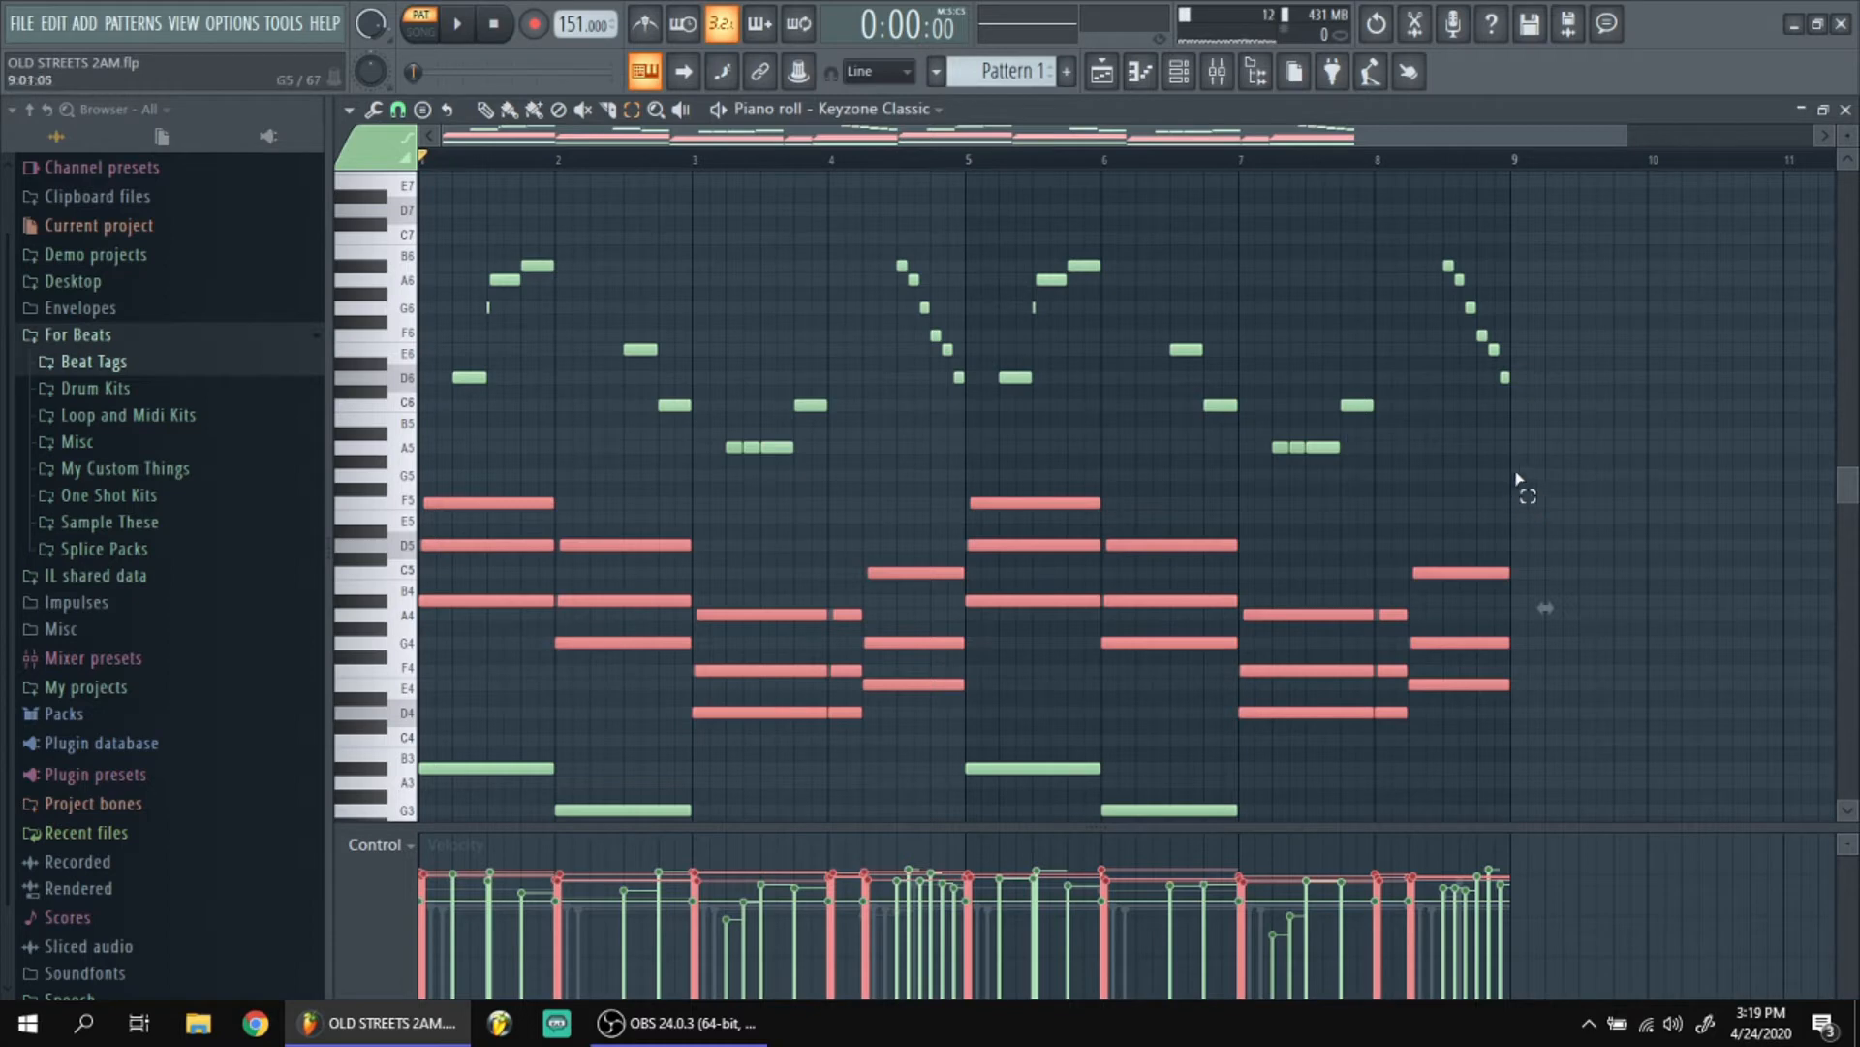
Select the high melody notes, and after them the low bass notes, to examine each layer and its velocities.
drag(1528, 465, 425, 113)
scroll(636, 481, down, 6)
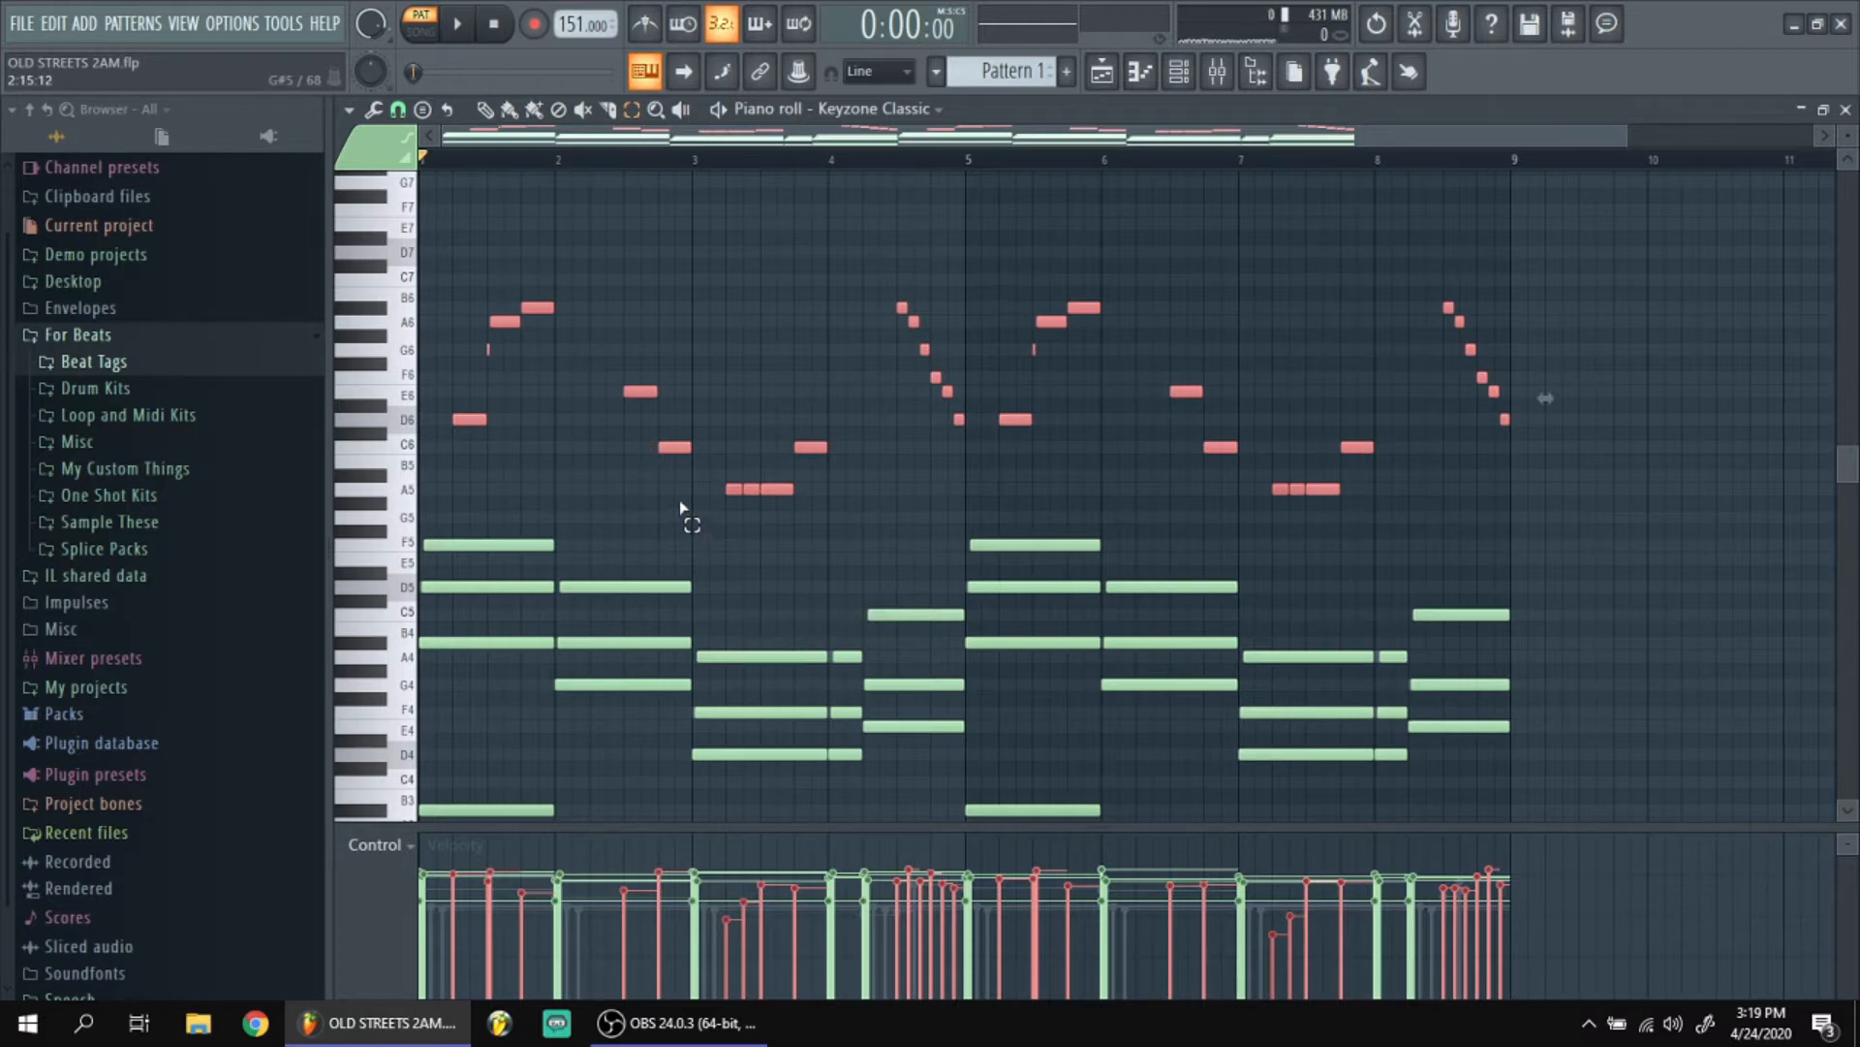
scroll(596, 582, down, 3)
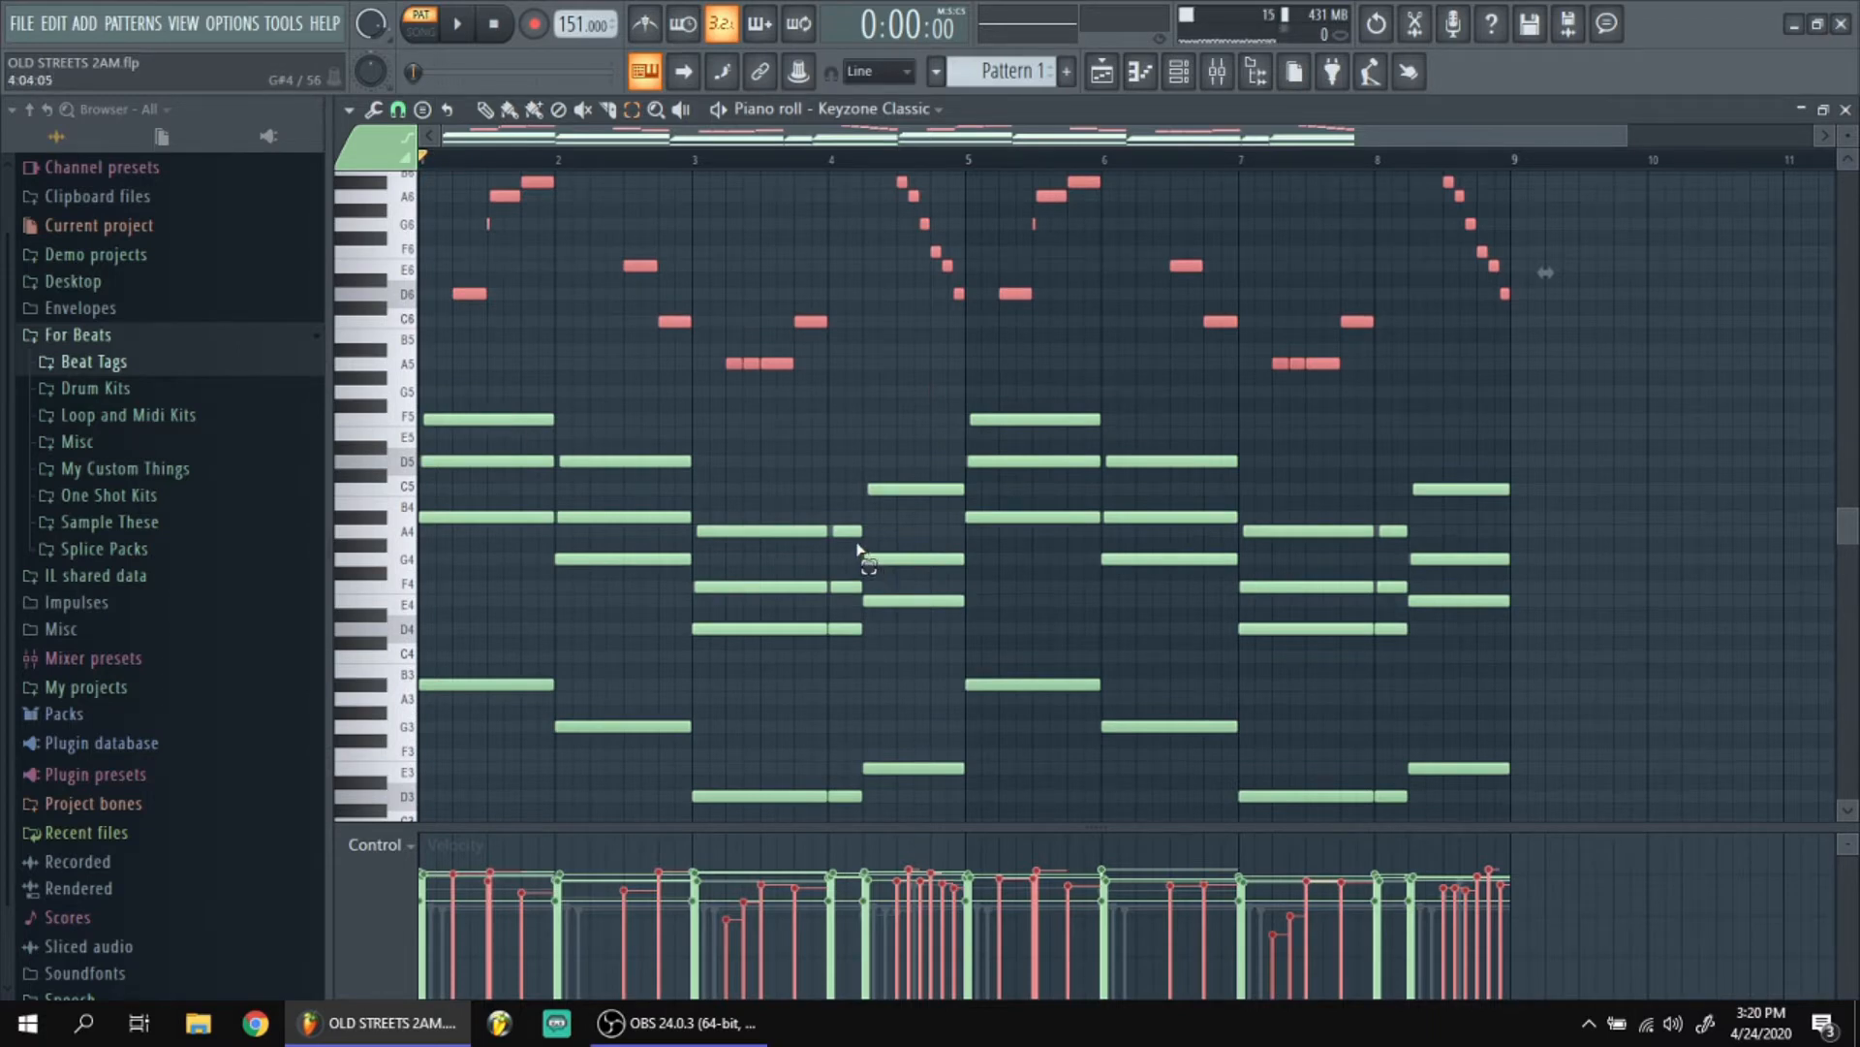
scroll(855, 549, down, 2)
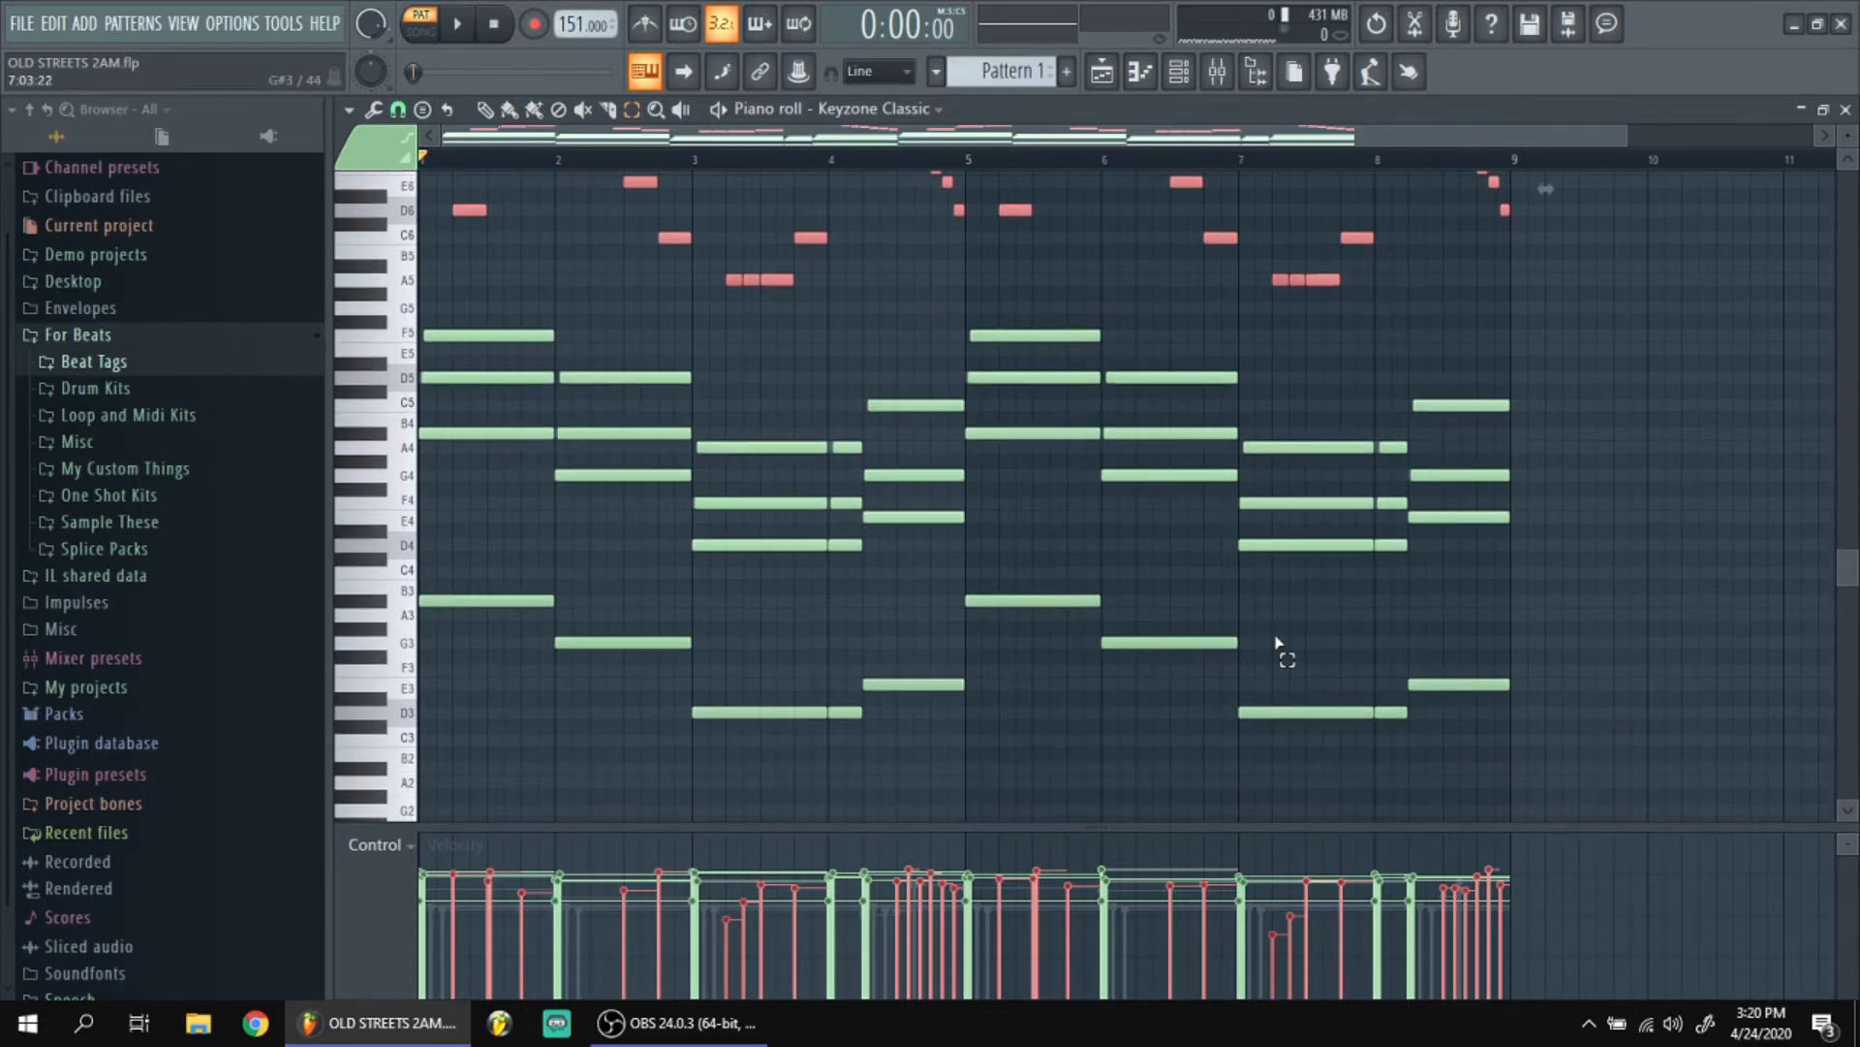
drag(1620, 787, 422, 600)
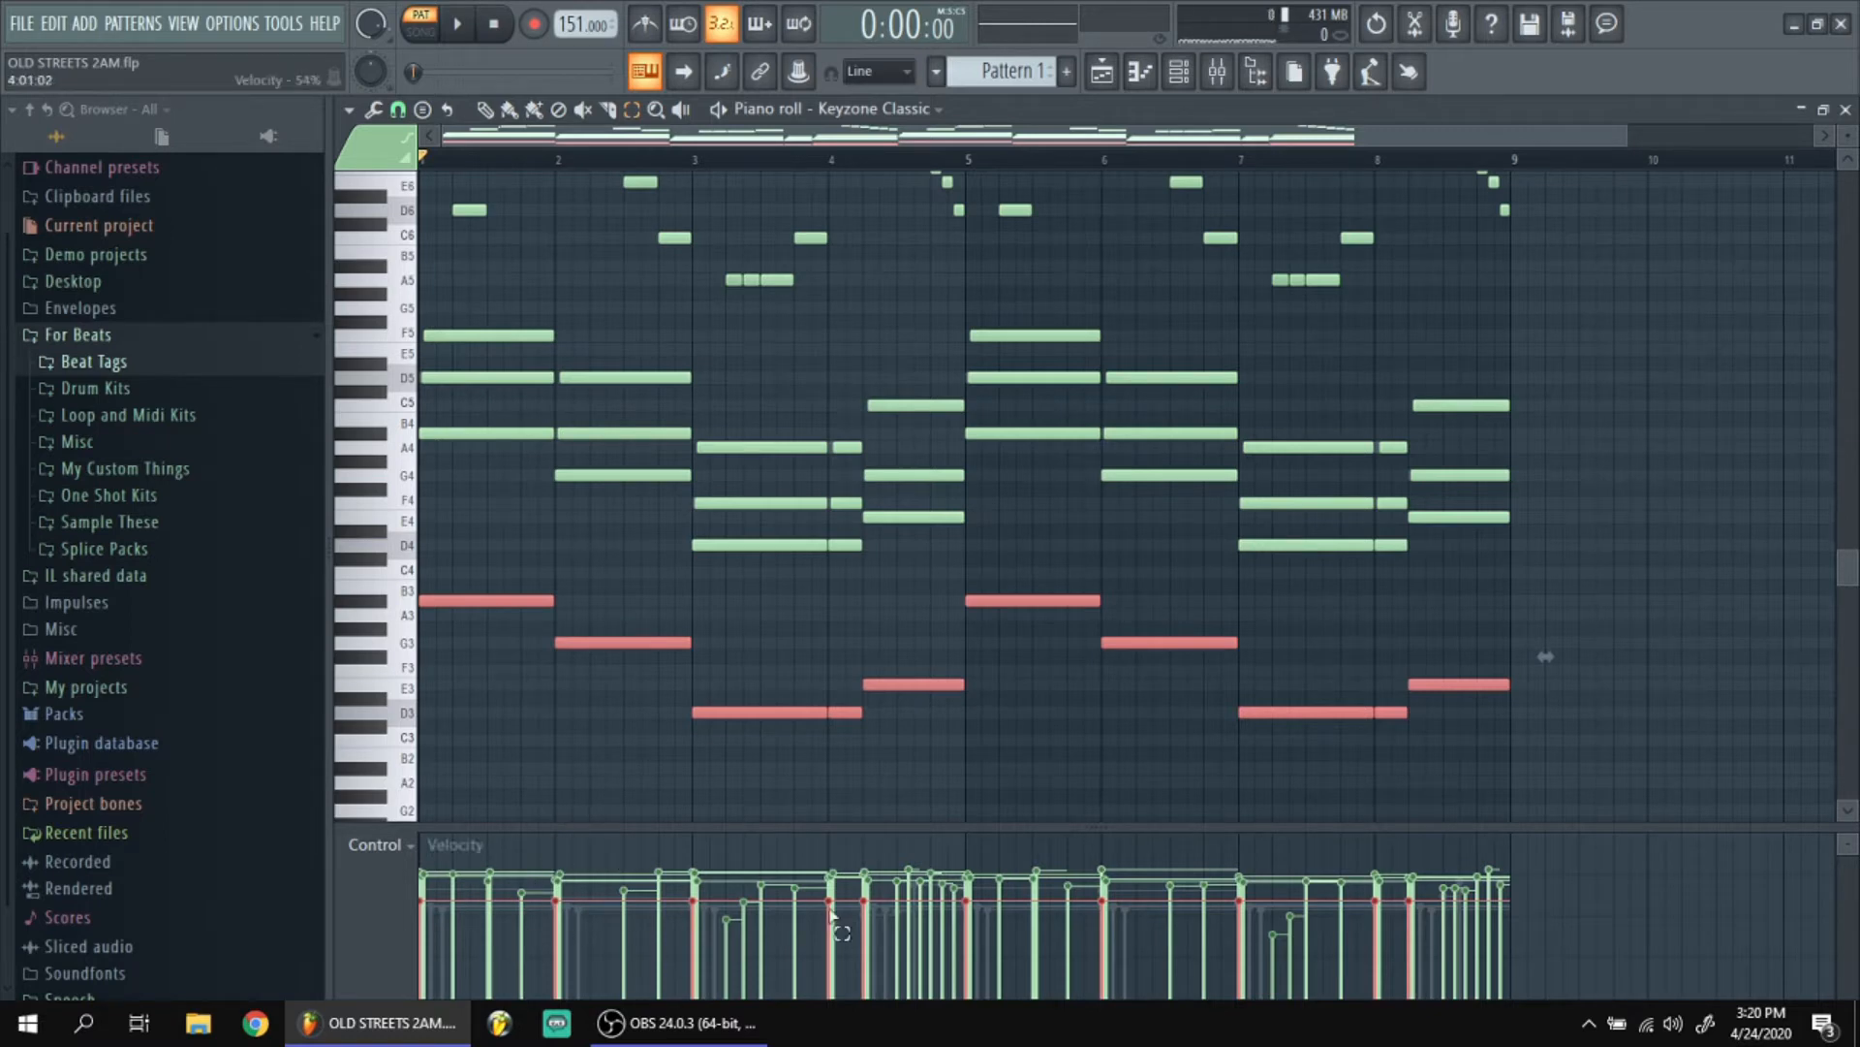
Solo the Dynamic Guitars channel and view its piano roll notes and the DSK Dynamic Guitars instrument settings.
key(F6)
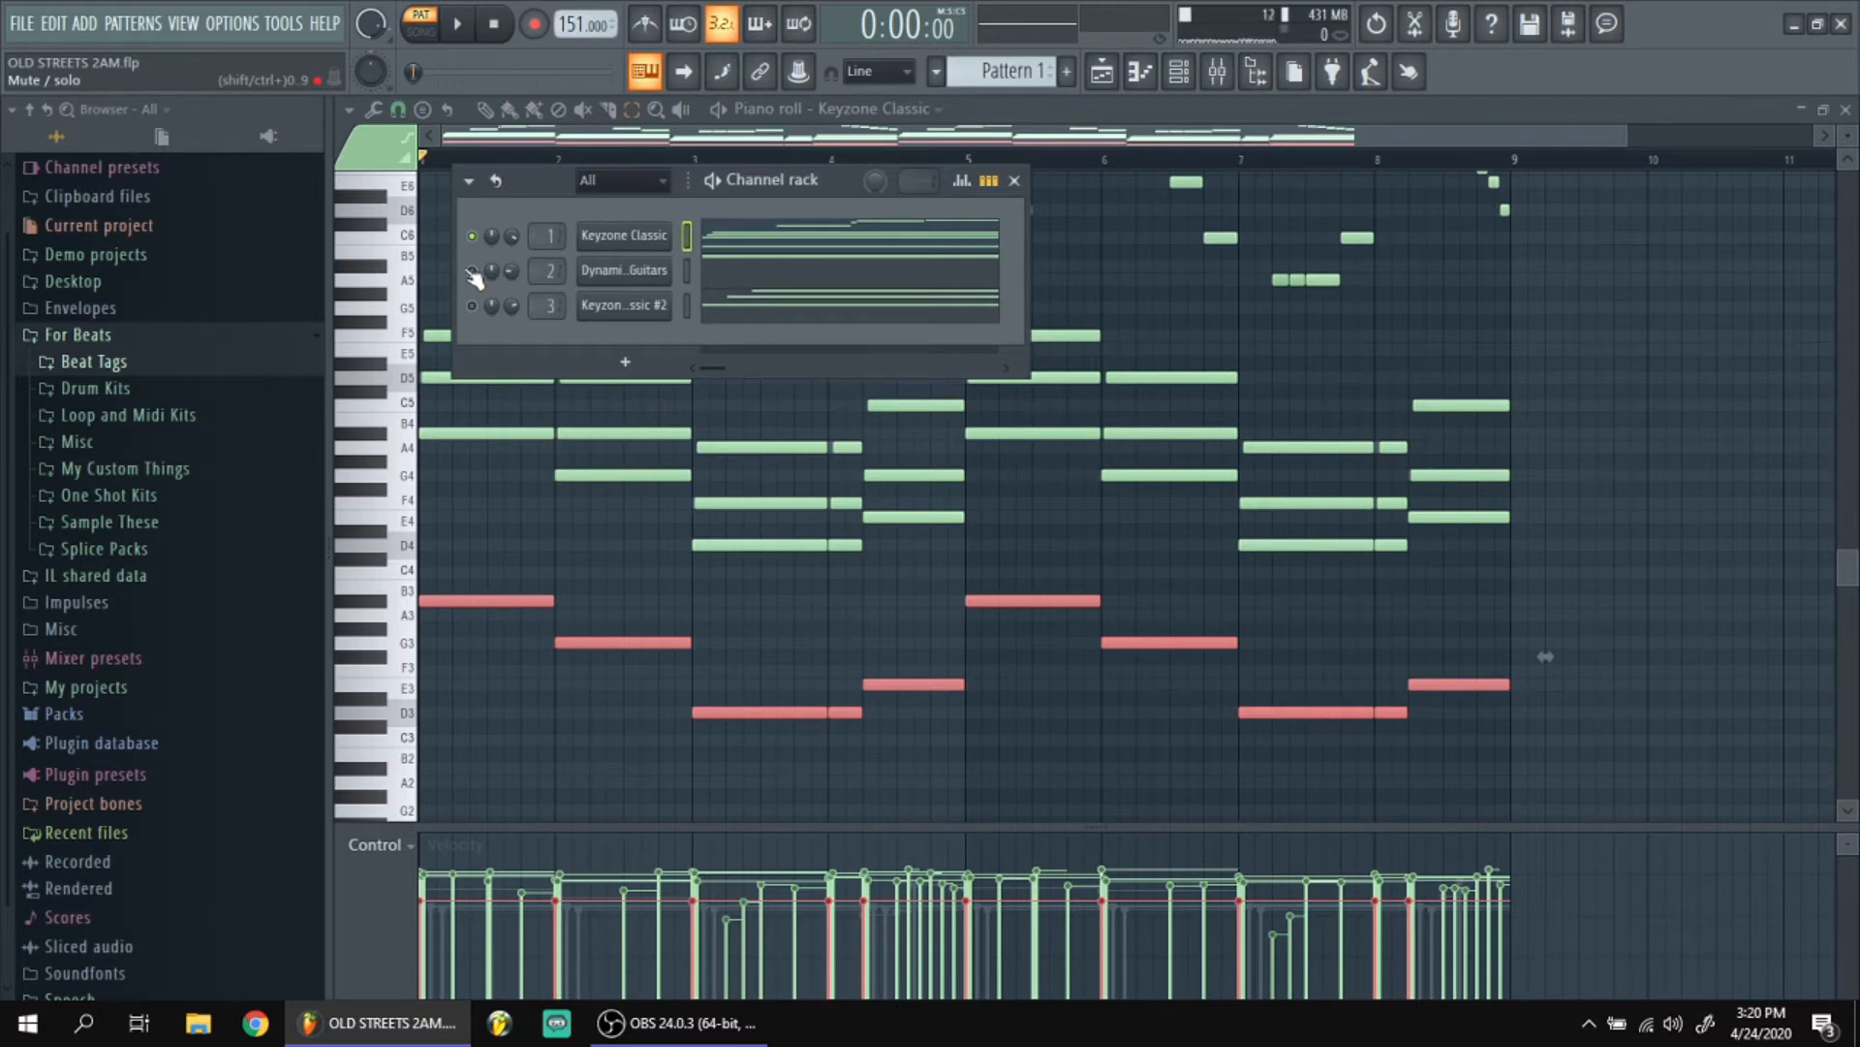
click(623, 271)
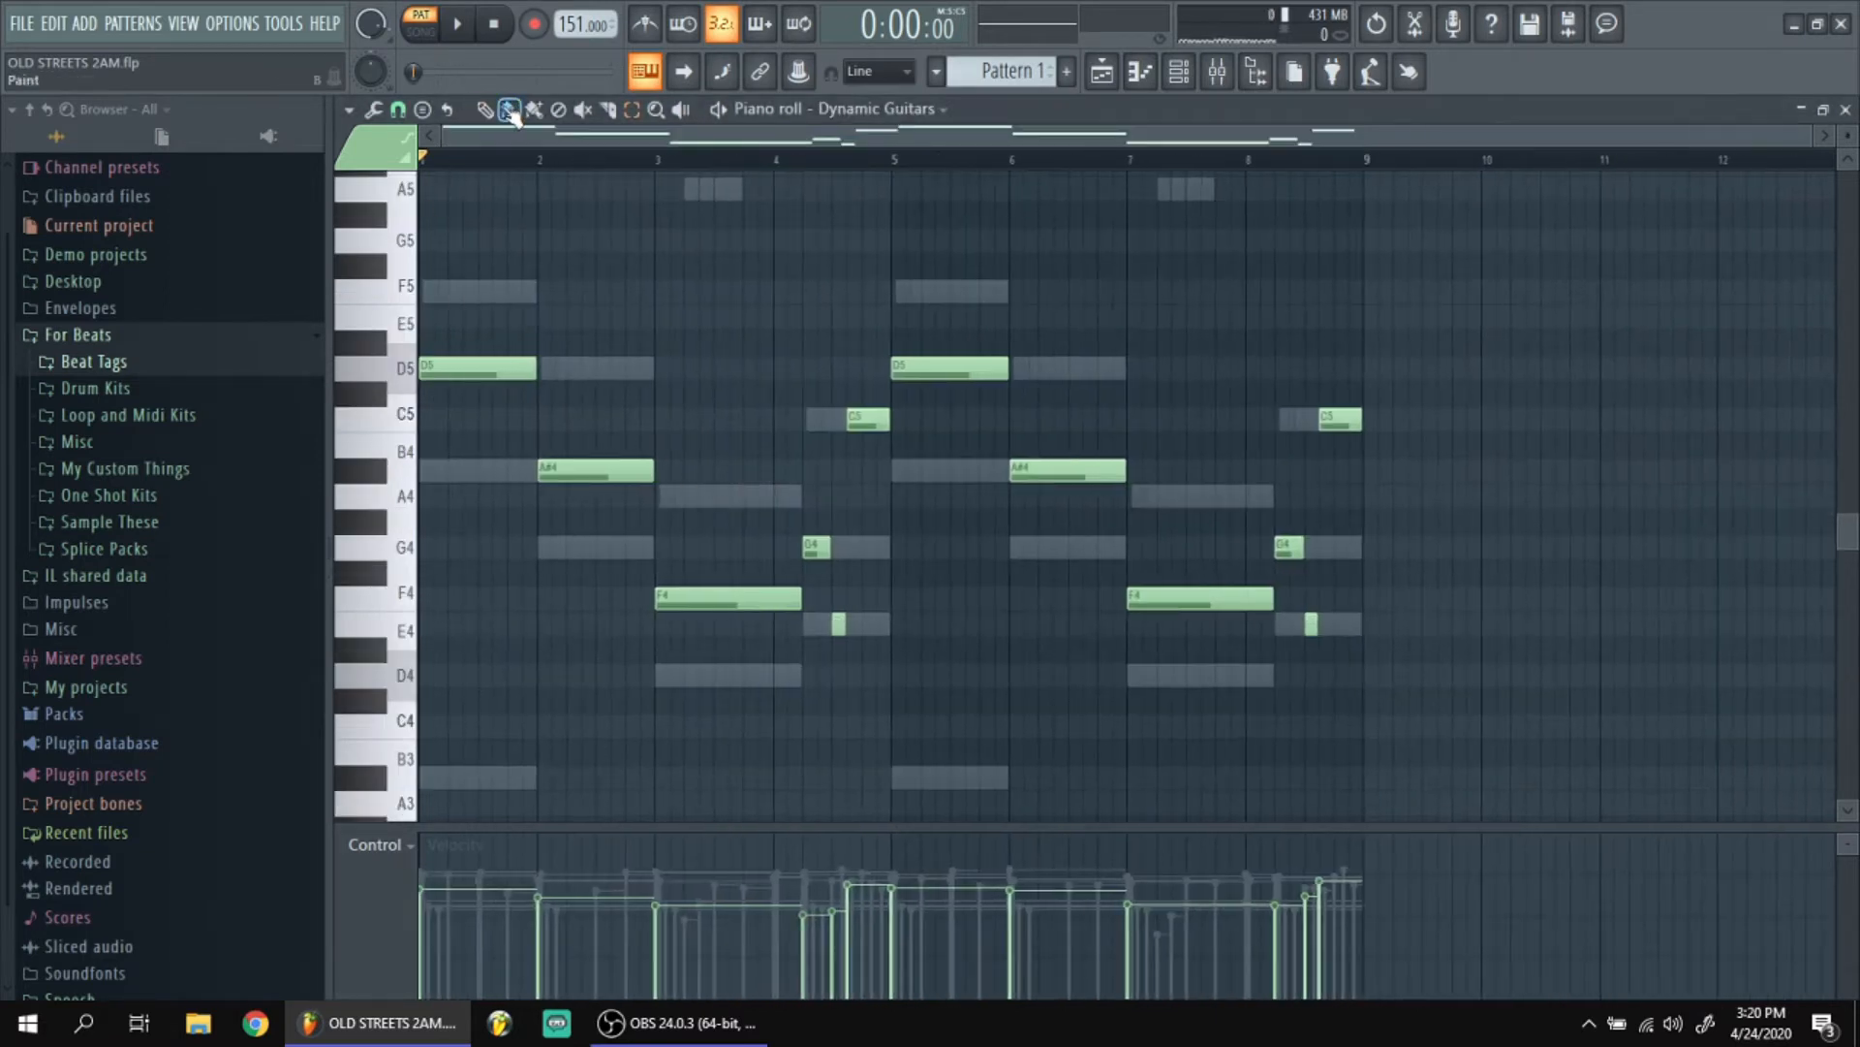
key(F6)
click(625, 271)
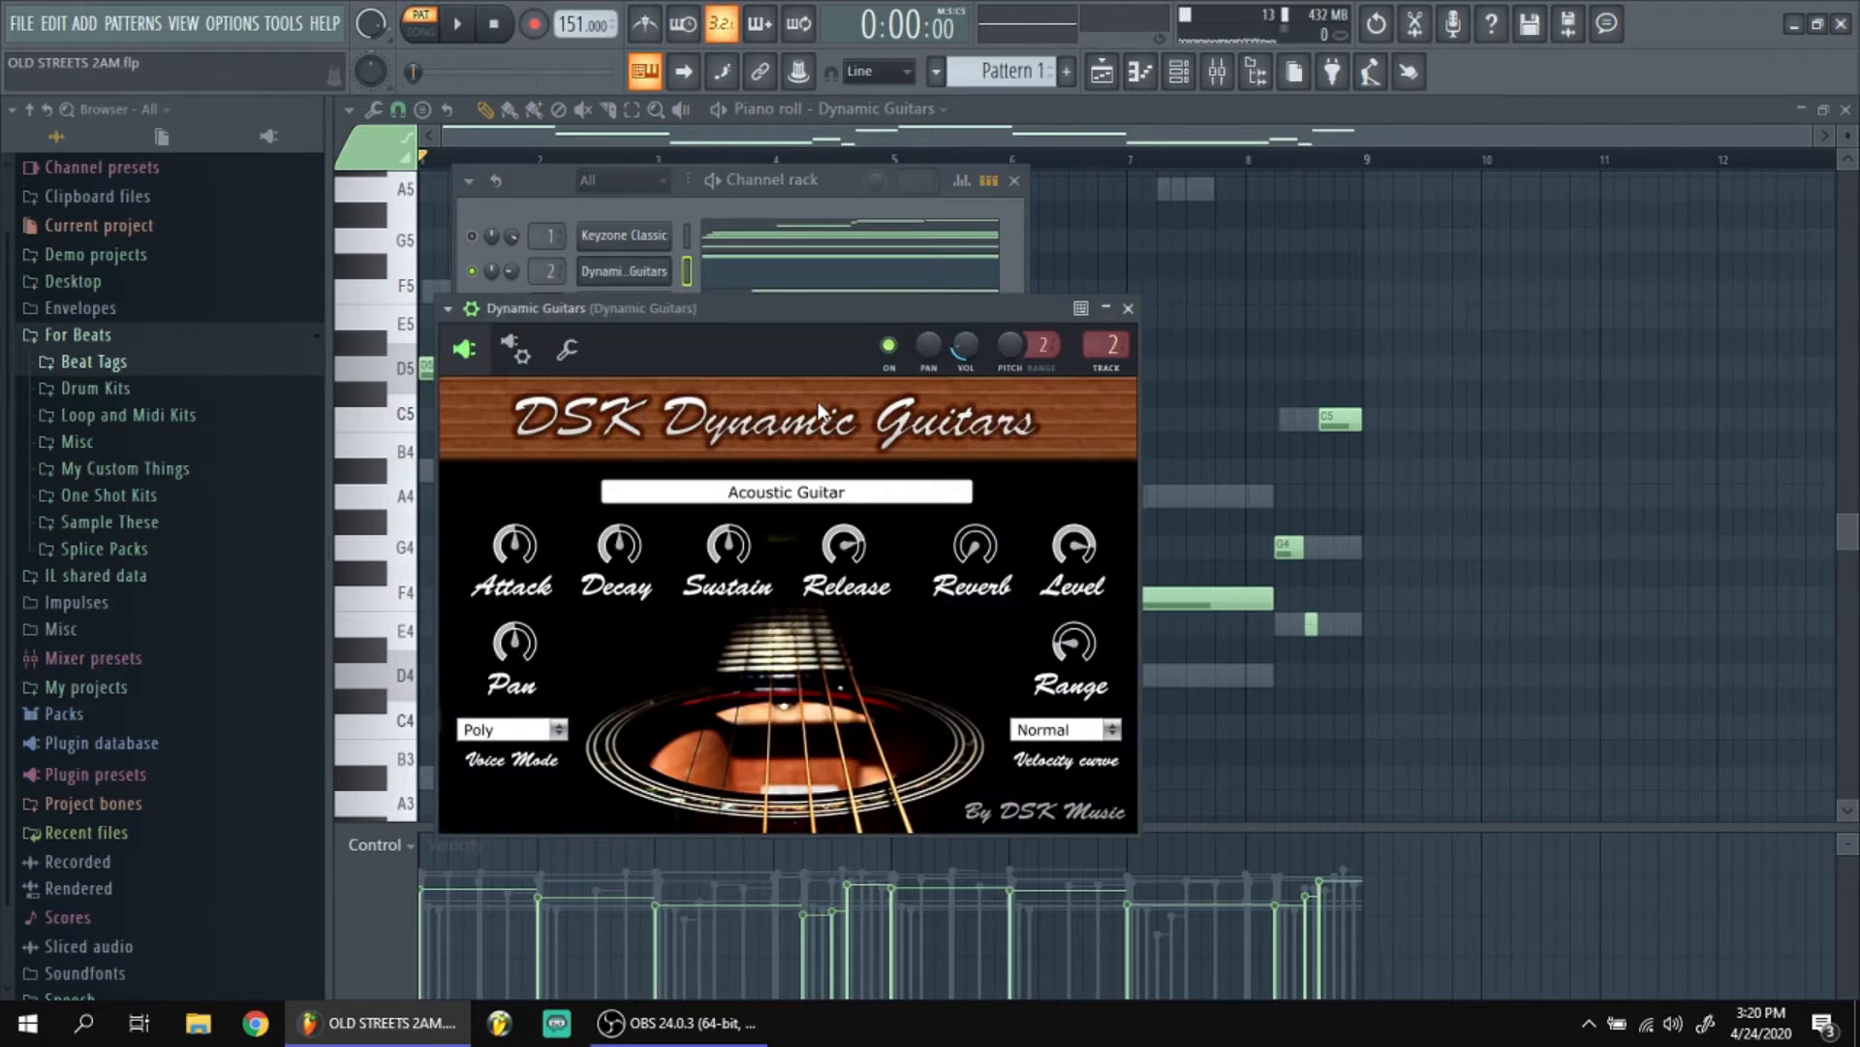
click(1128, 308)
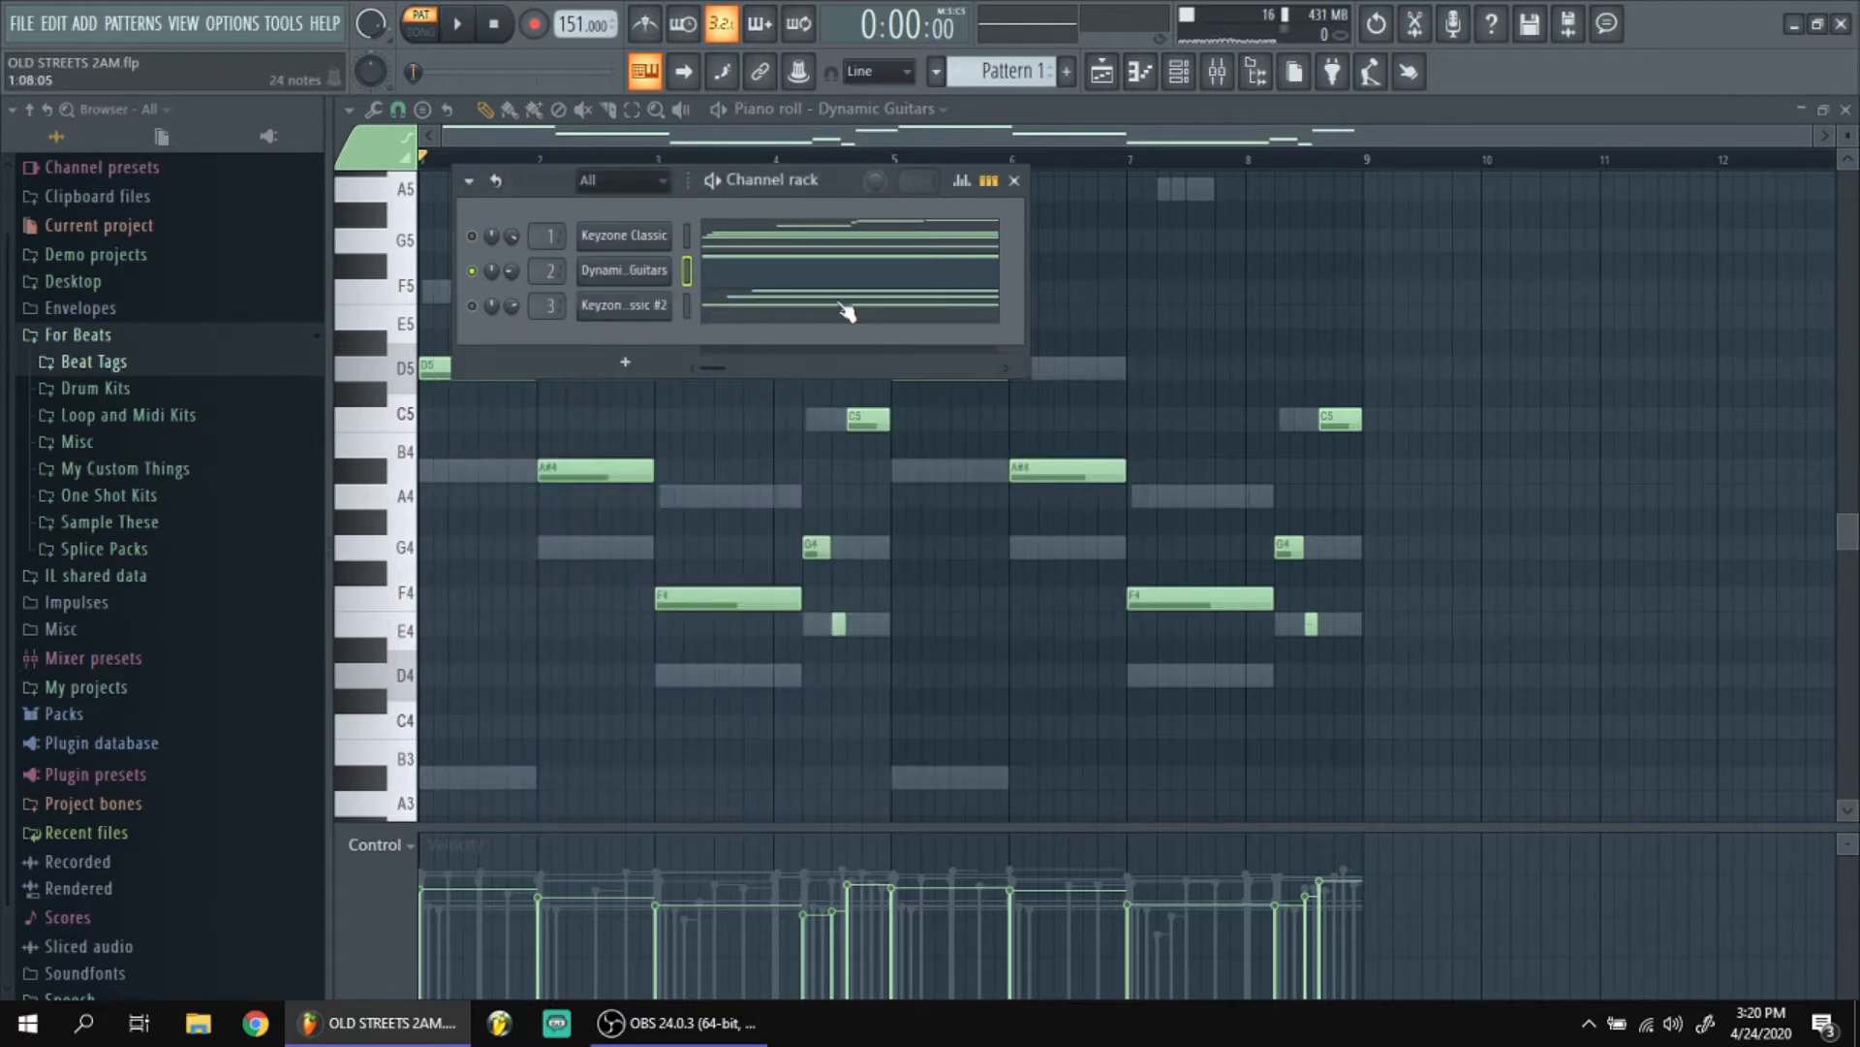
View the effects on the Dynamic Guitars mixer track: Guitar Rig 5, Fruity Reeverb 2 and Fruity parametric EQ 2.
key(F9)
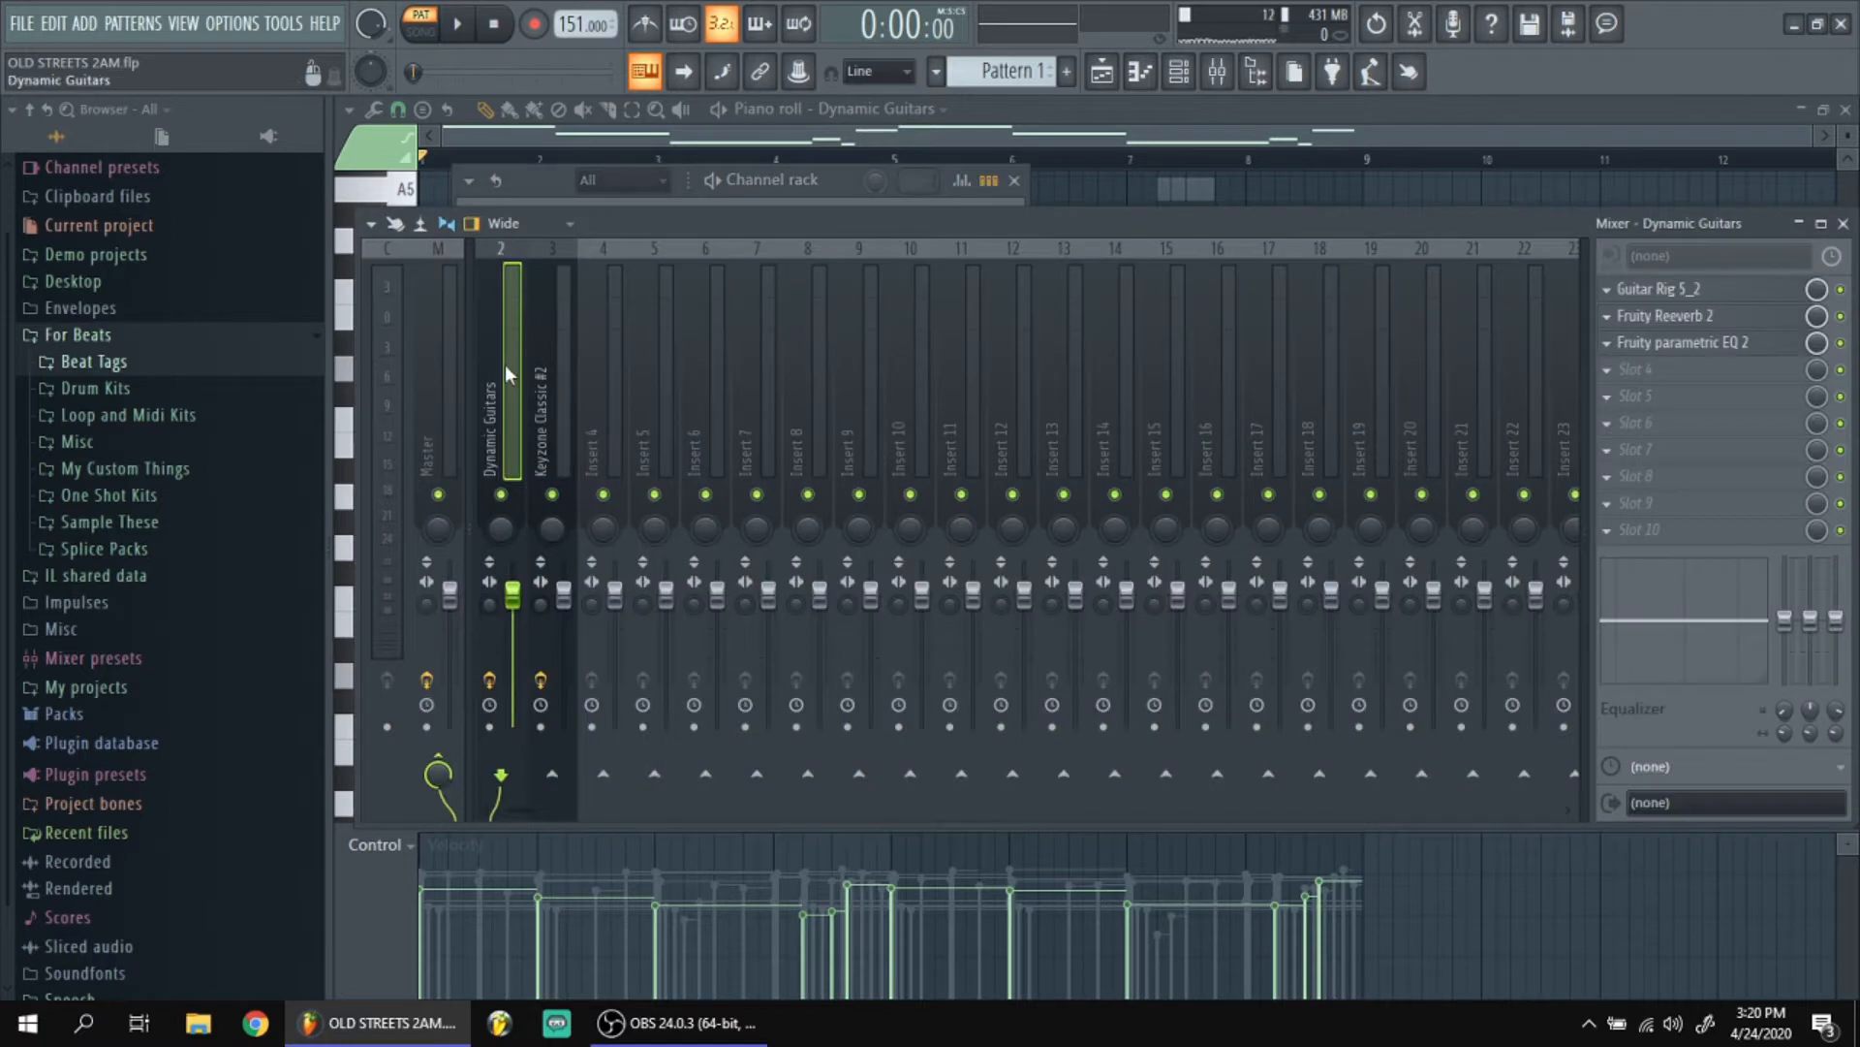
drag(520, 811, 486, 811)
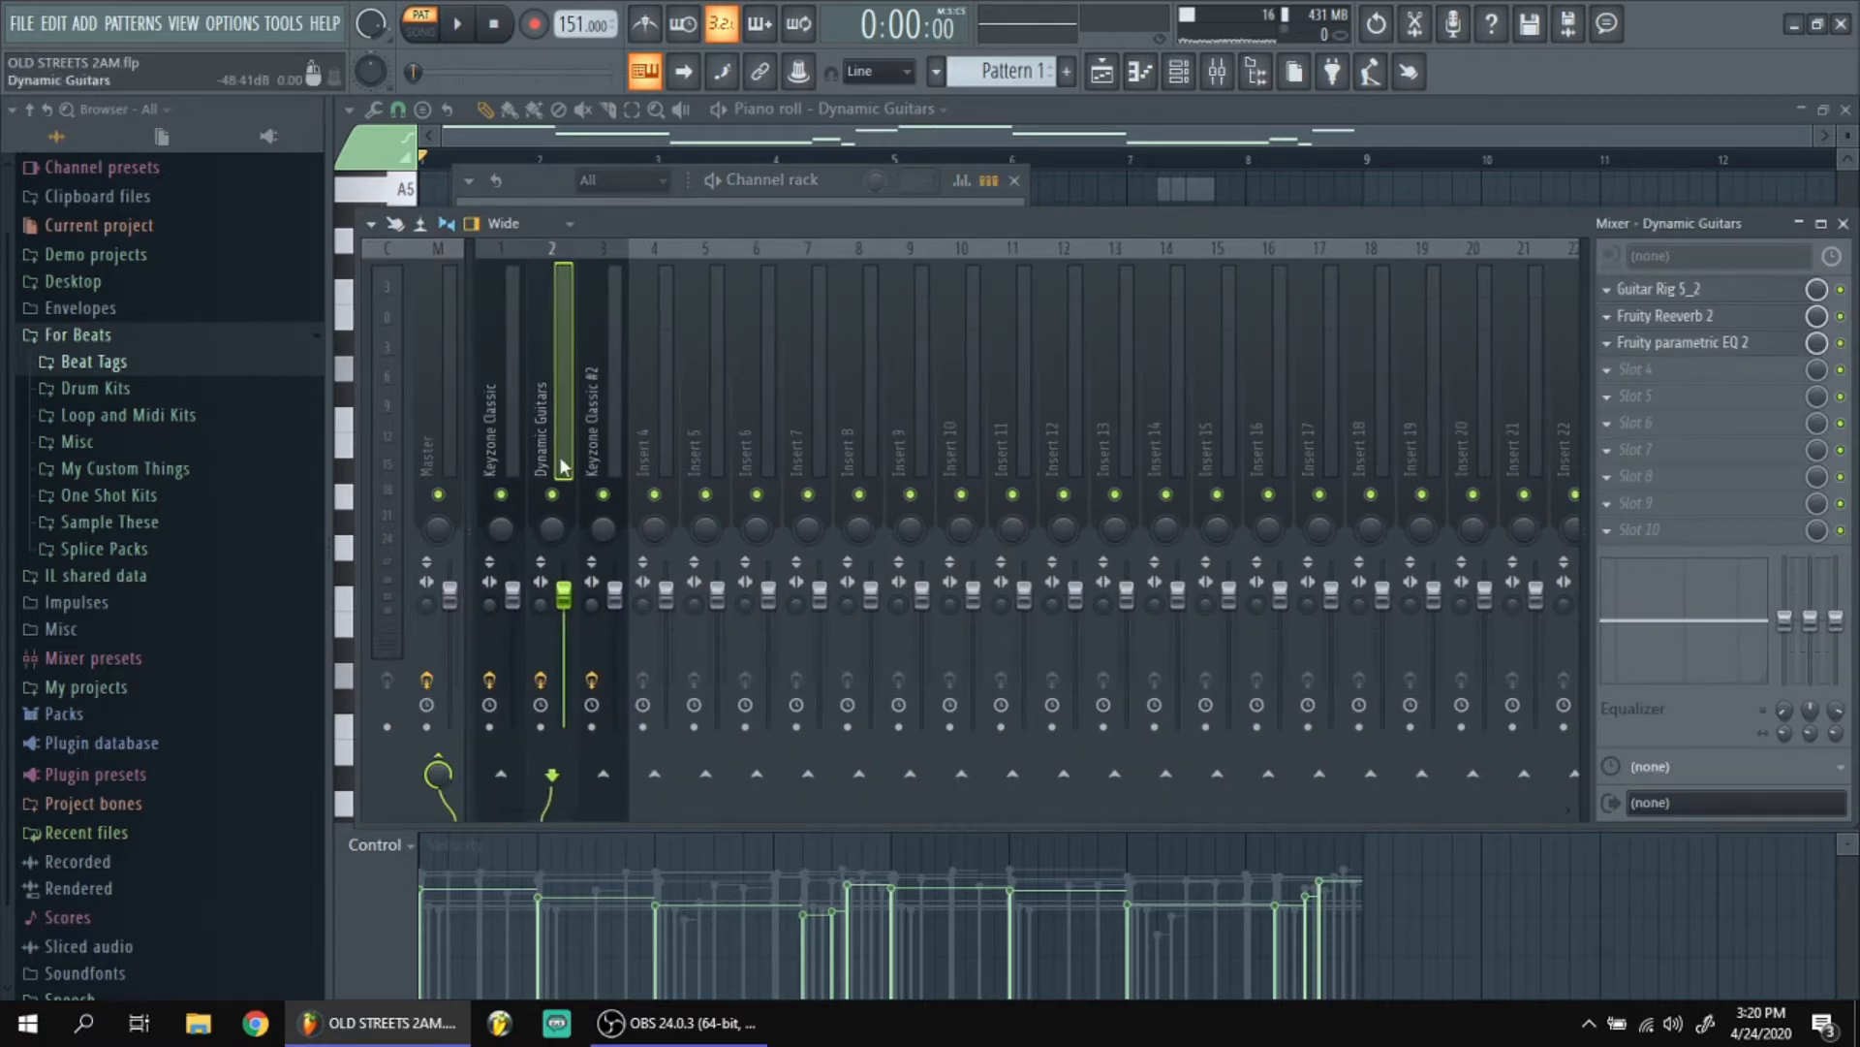
click(1691, 290)
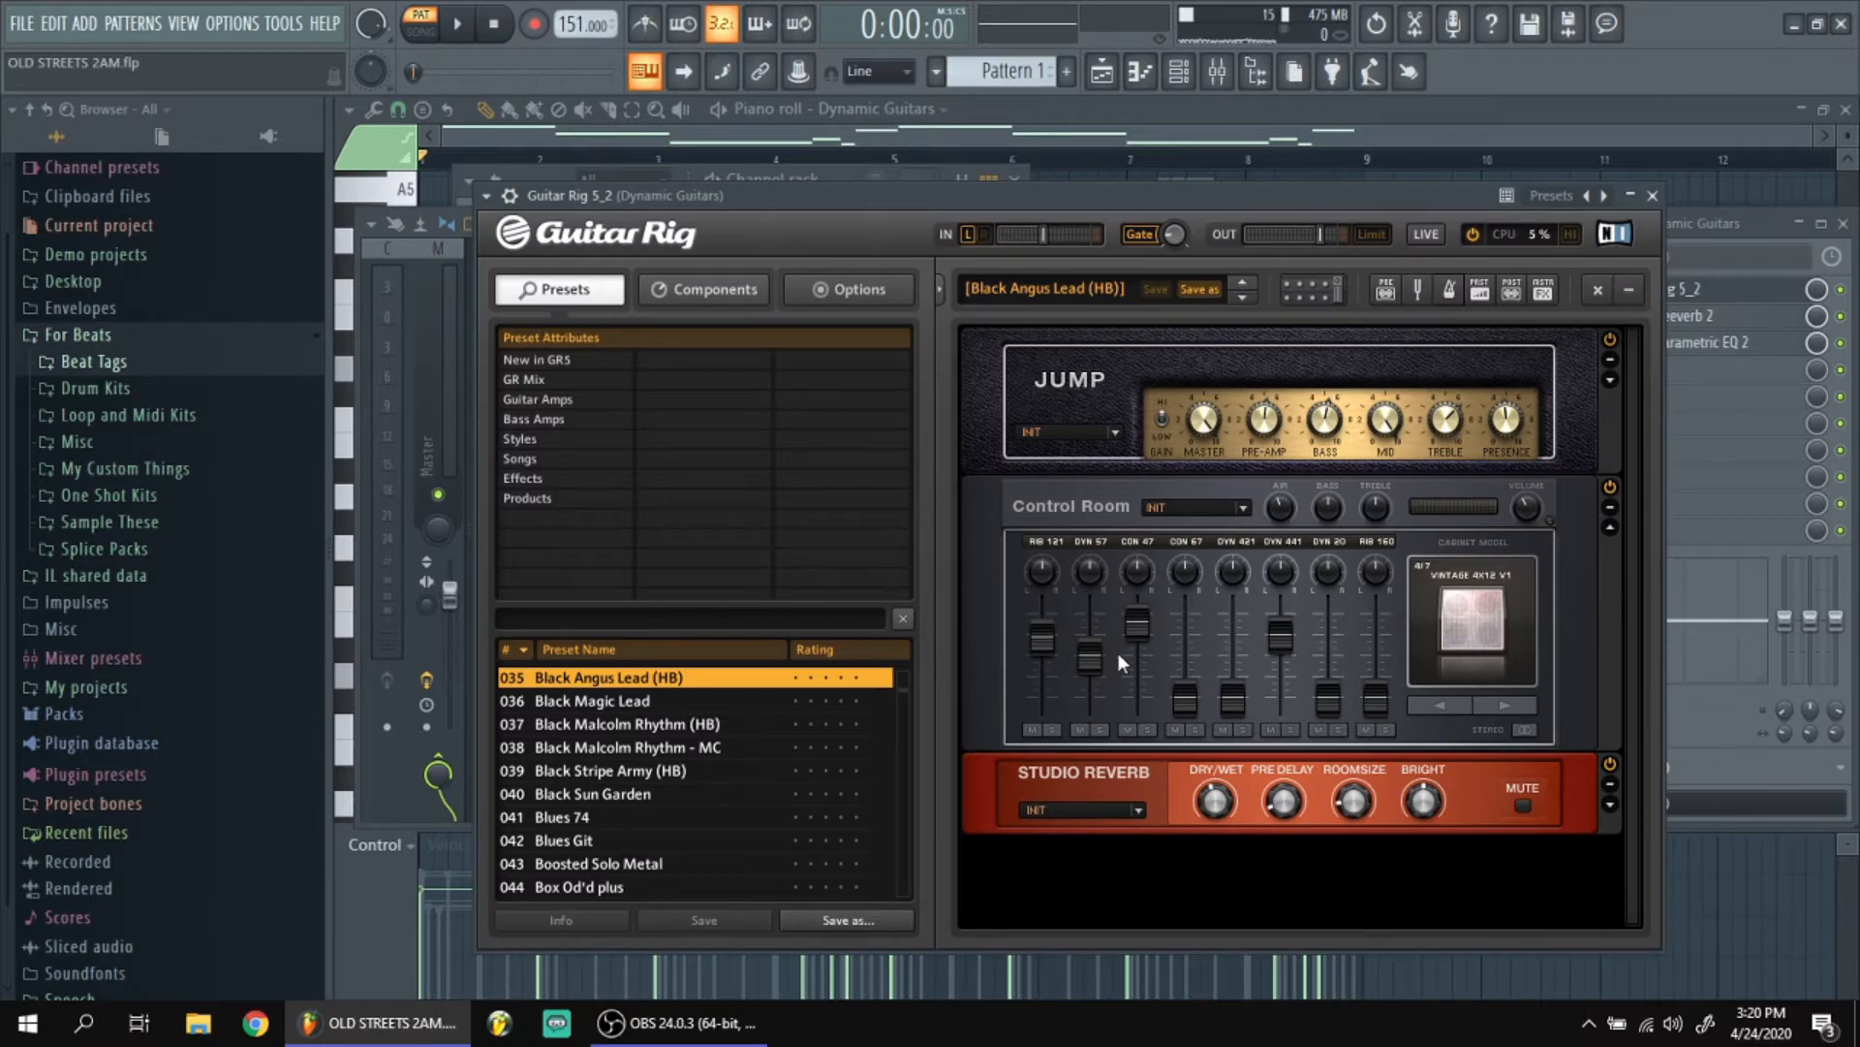
click(1653, 195)
click(1658, 318)
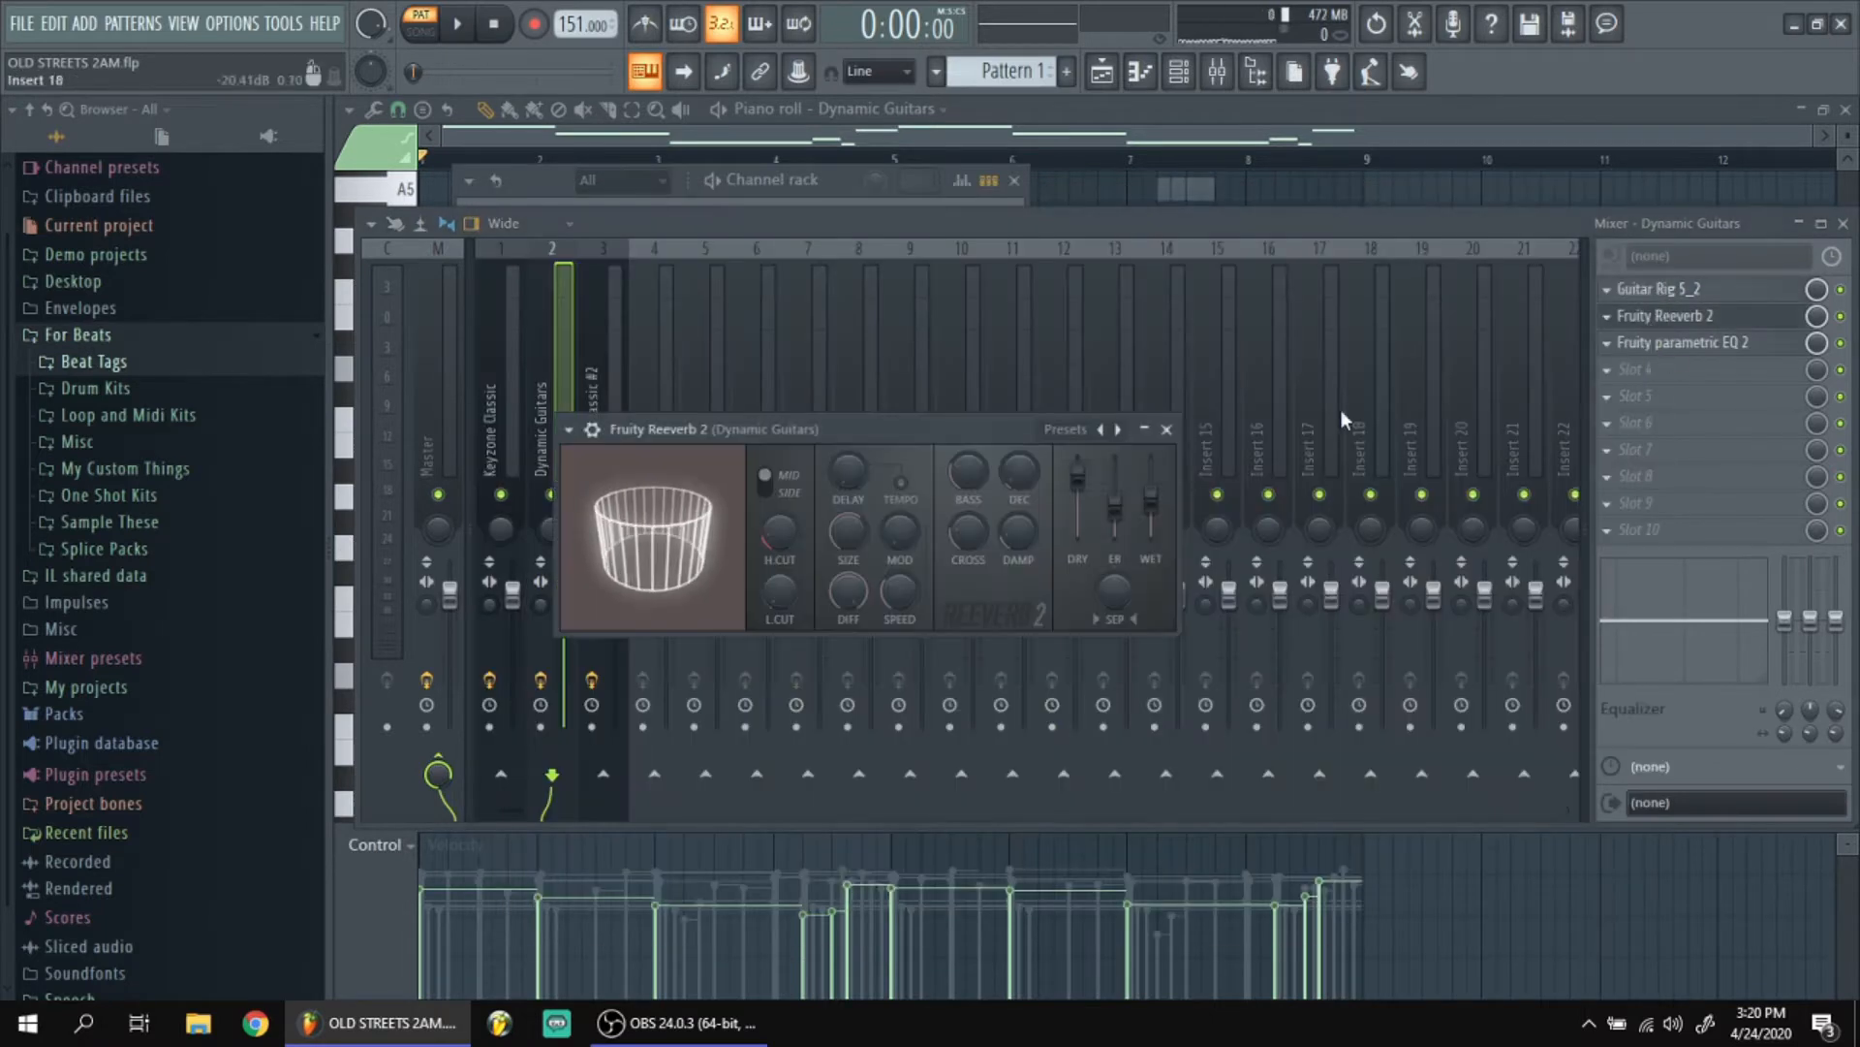
click(1663, 316)
click(1682, 342)
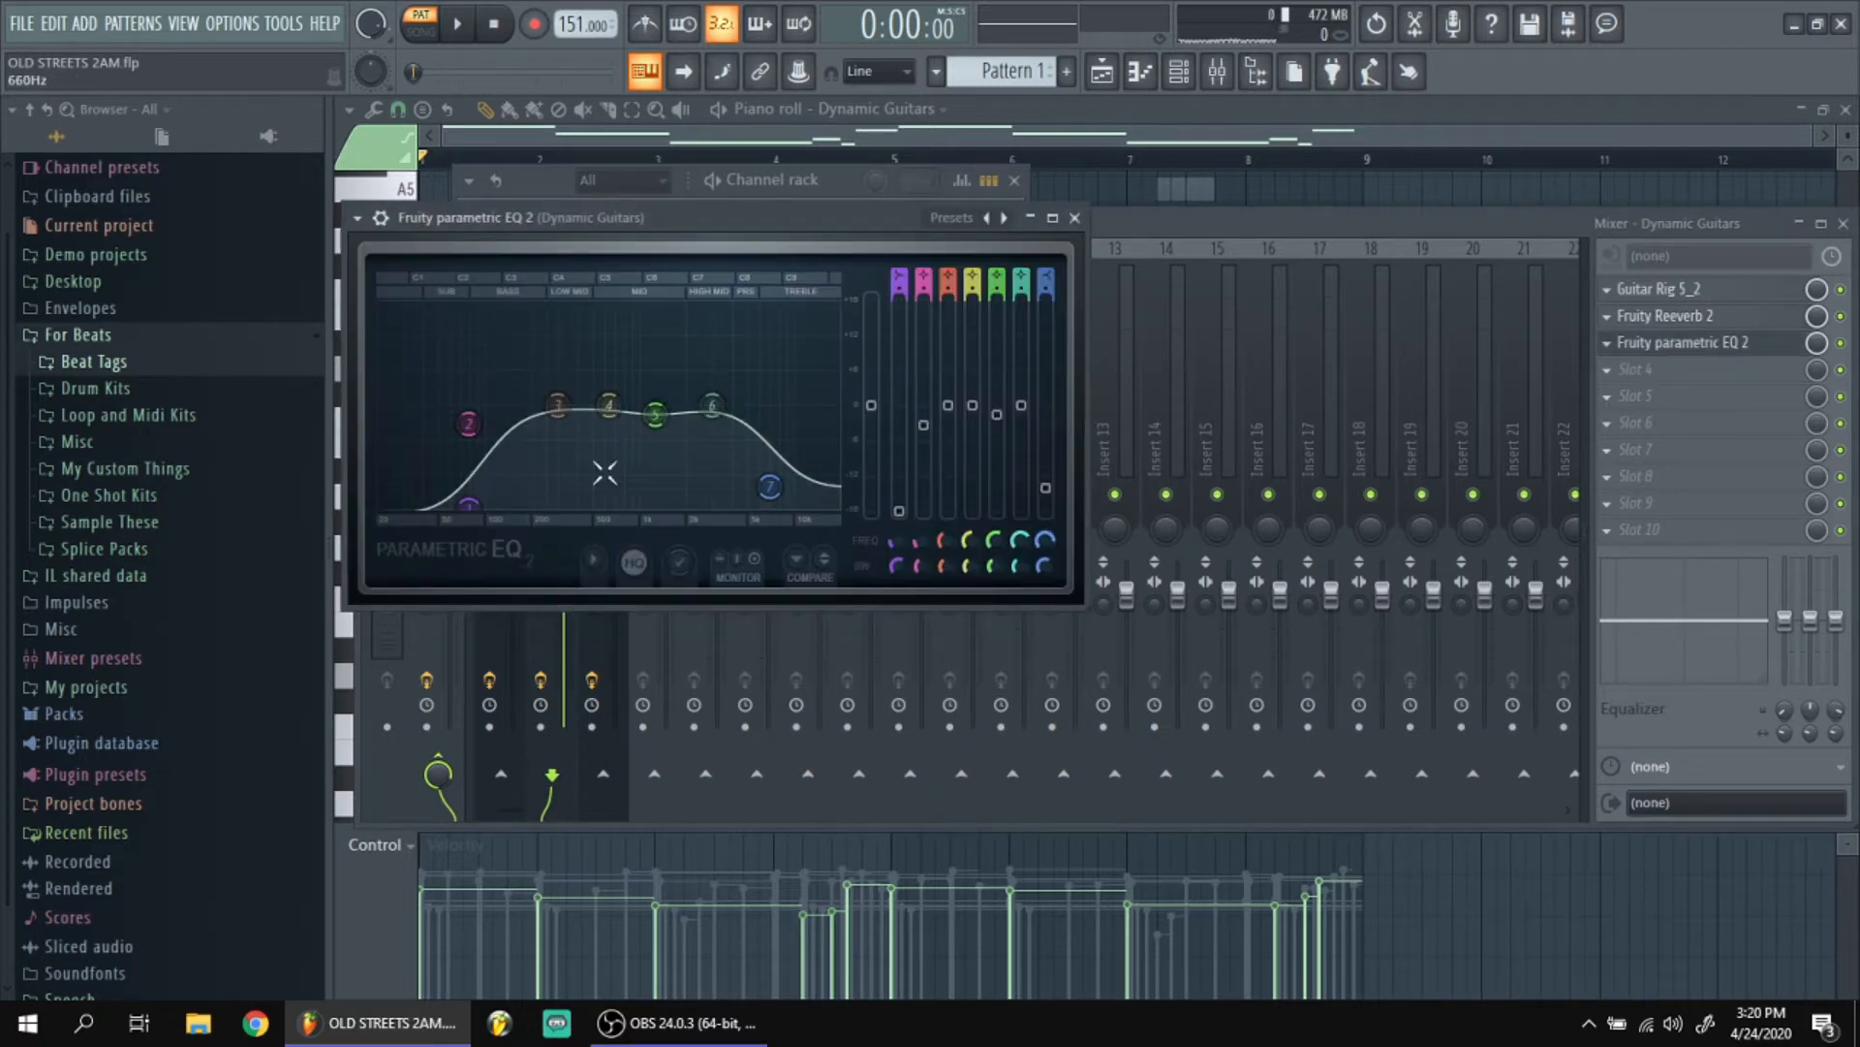
click(1074, 219)
Reopen the Dynamic Guitars piano roll and play back its soloed notes.
click(822, 181)
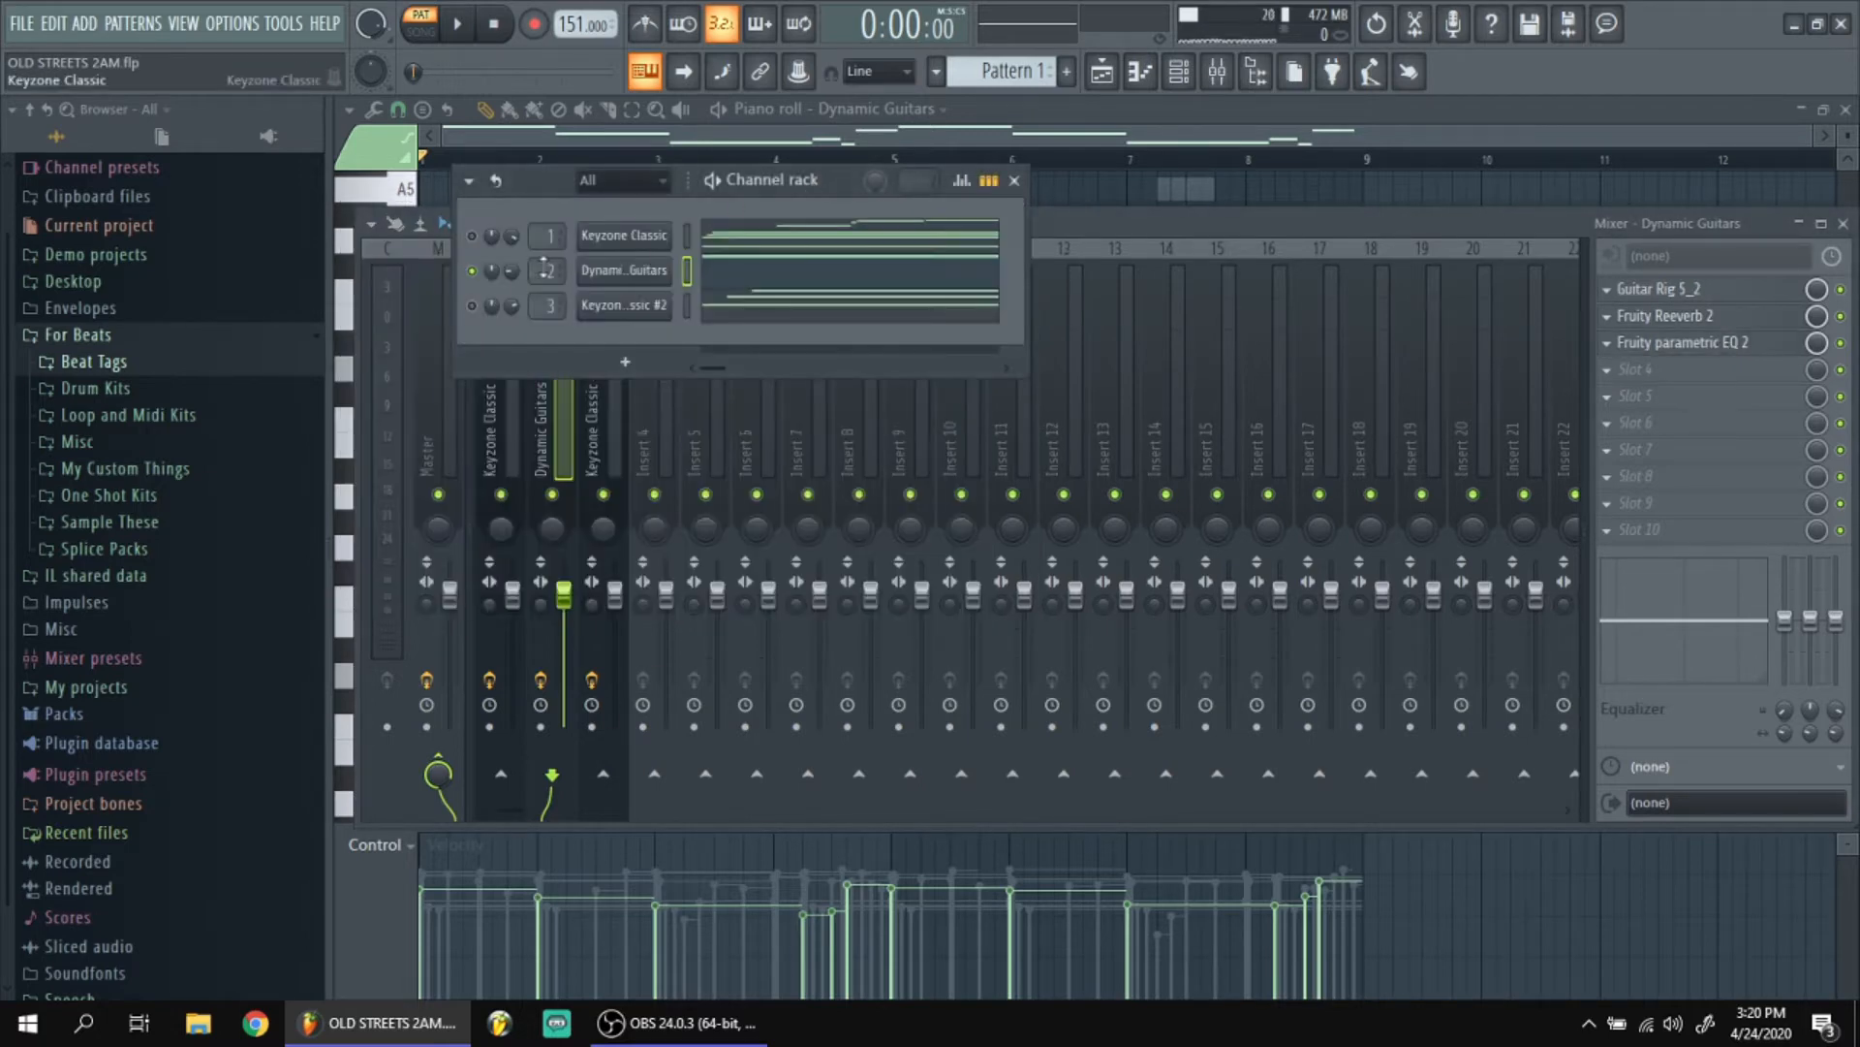
click(742, 275)
scroll(708, 498, down, 3)
drag(632, 810, 574, 810)
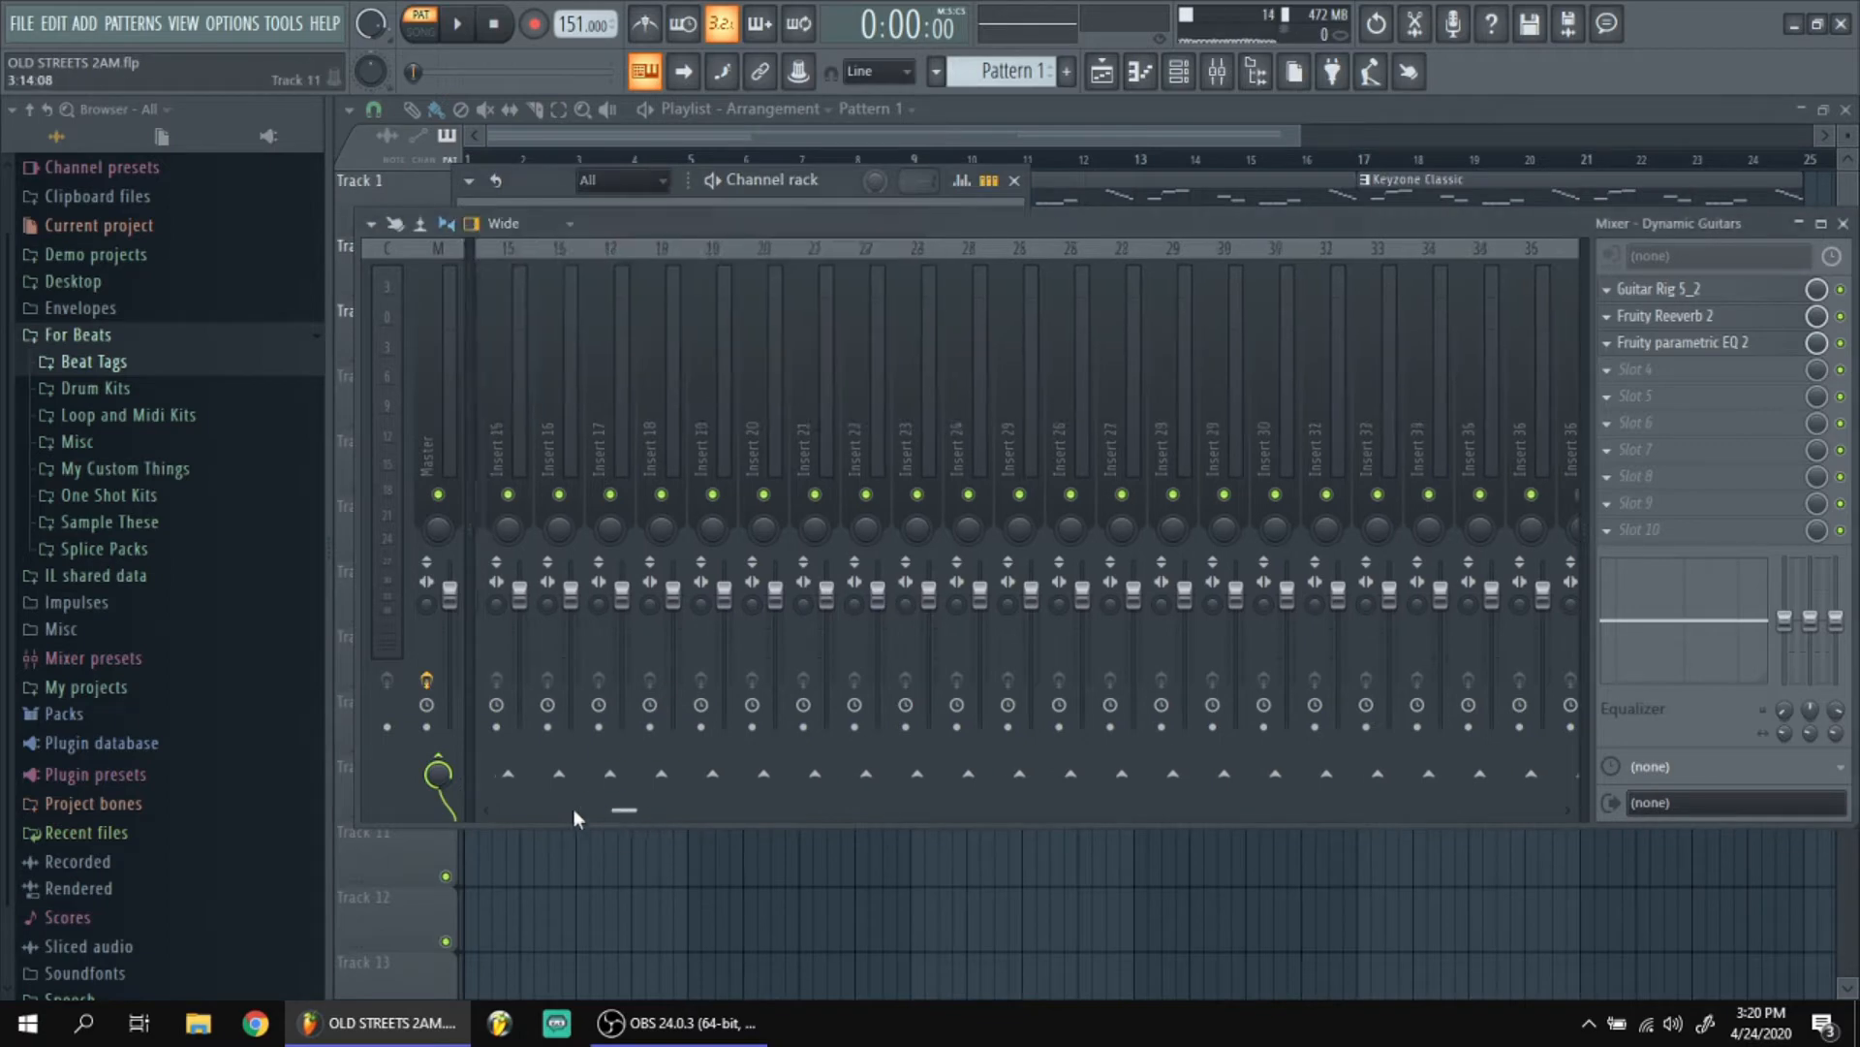
click(766, 182)
click(732, 268)
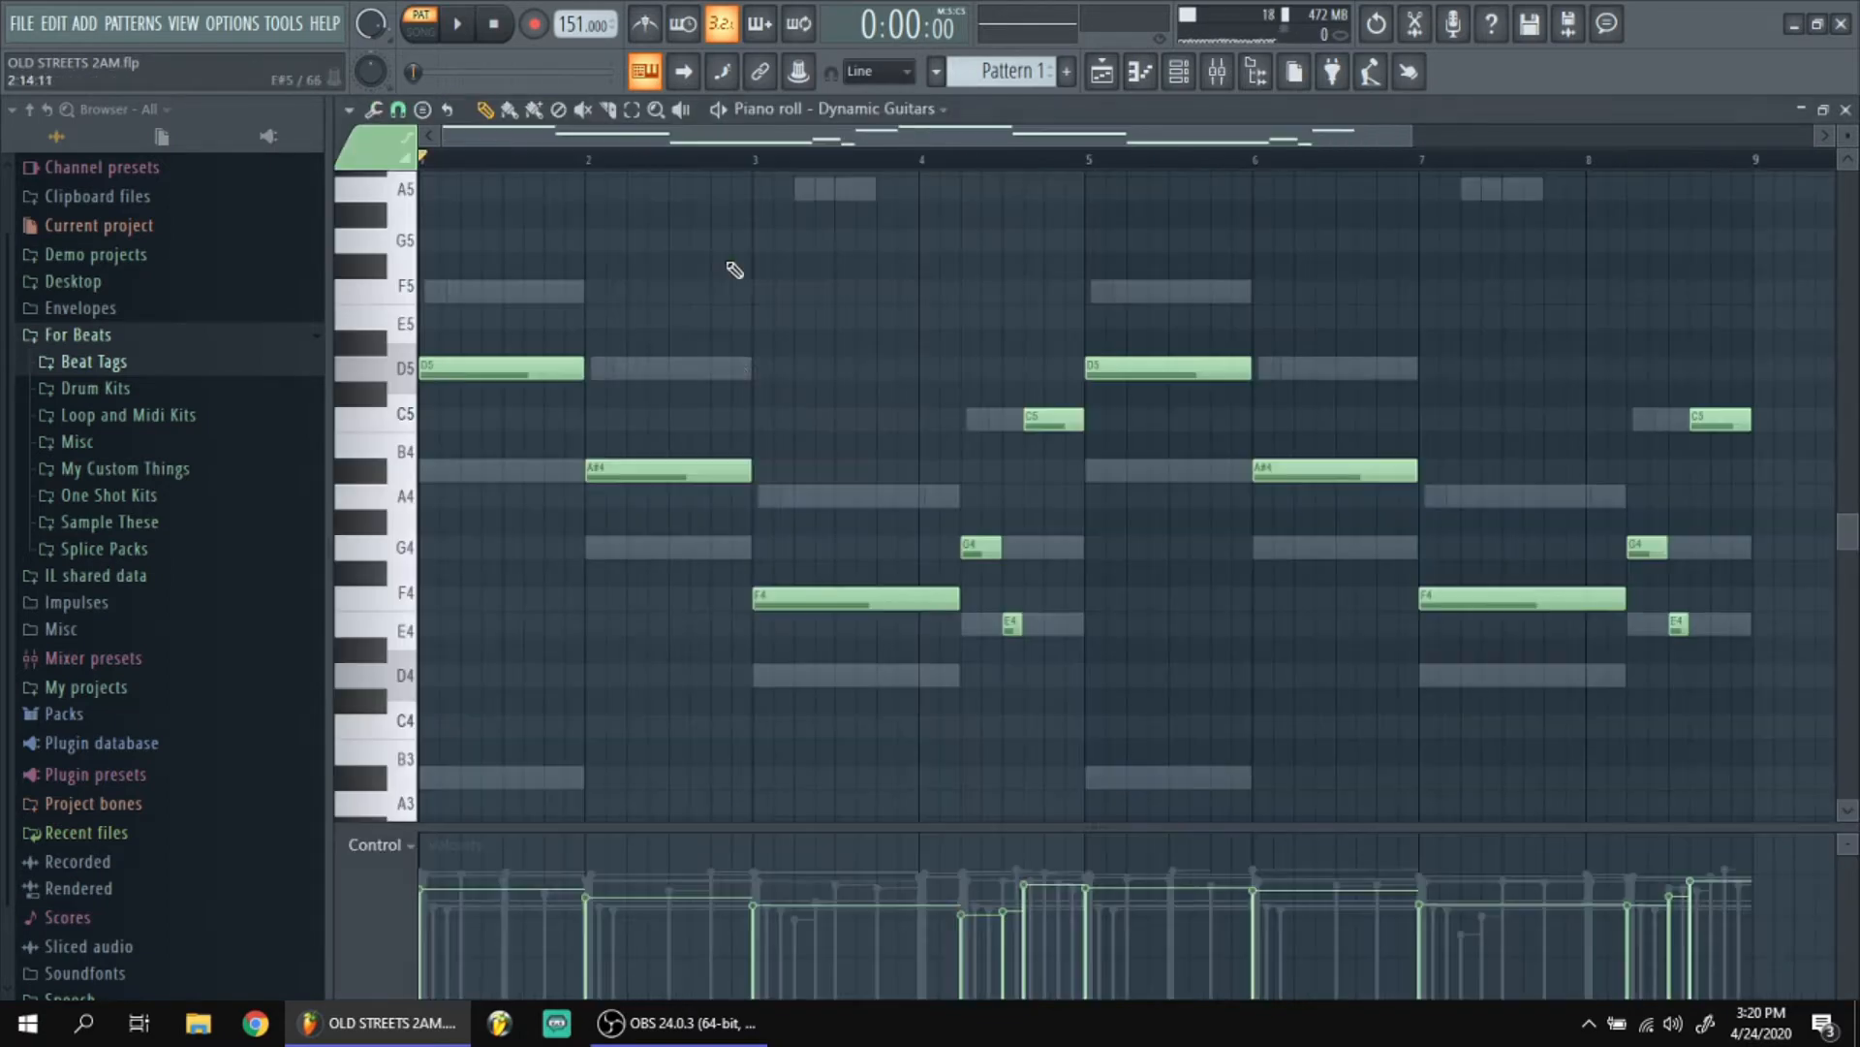
key(space)
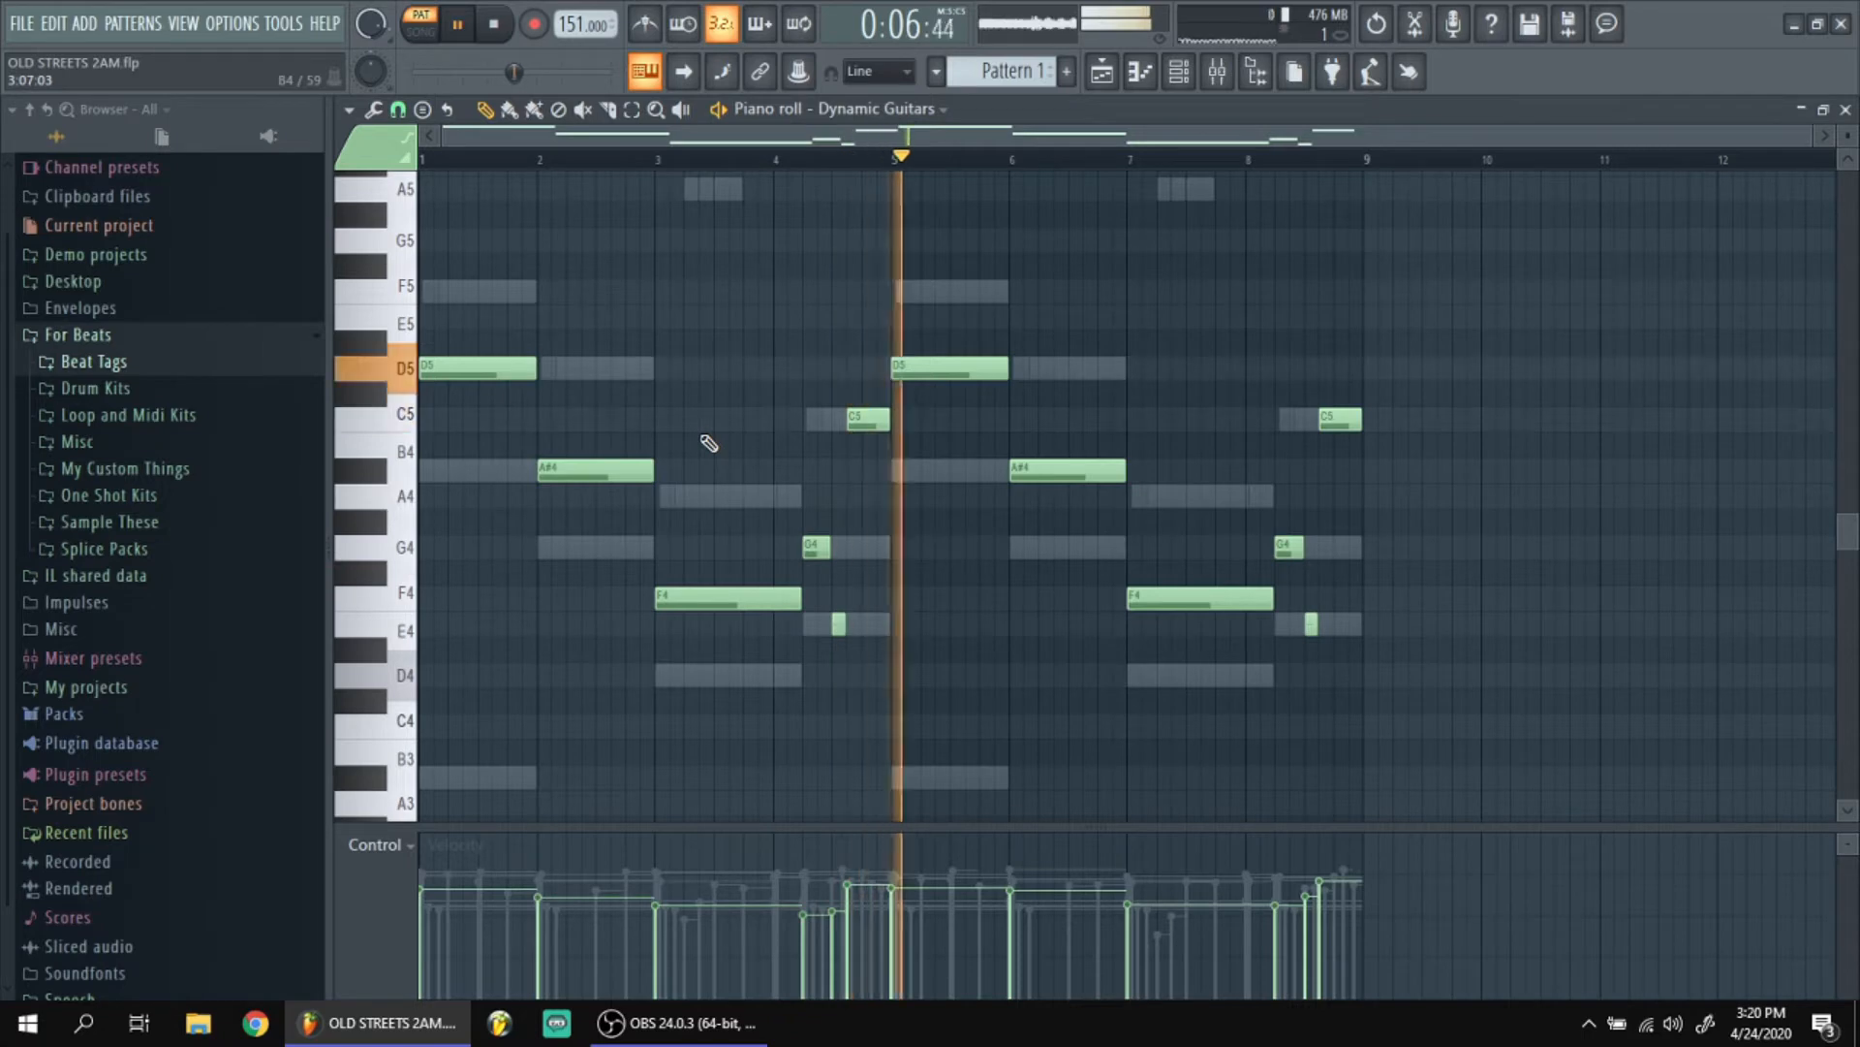
key(space)
Solo the Keyzone Classic #2 channel and view its Rhodes Piano instrument settings and its mixer track's Fruity parametric EQ 2.
key(F6)
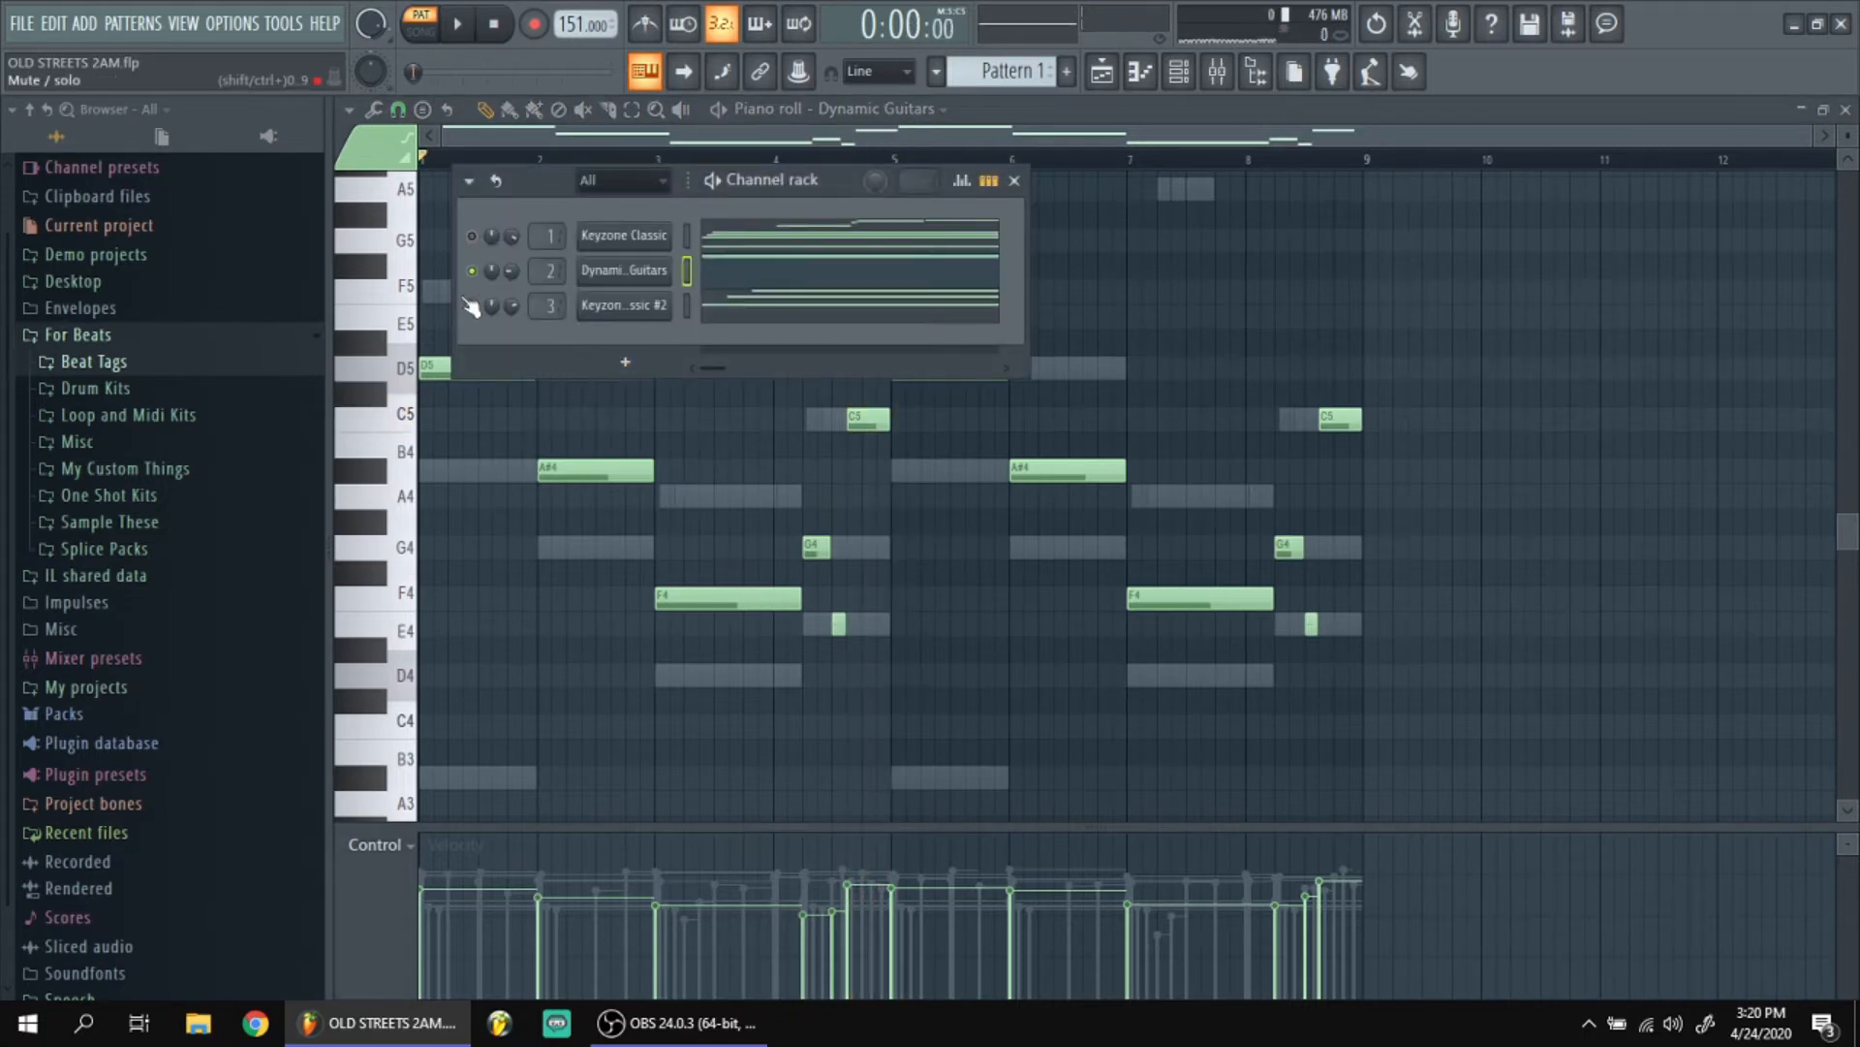
click(621, 305)
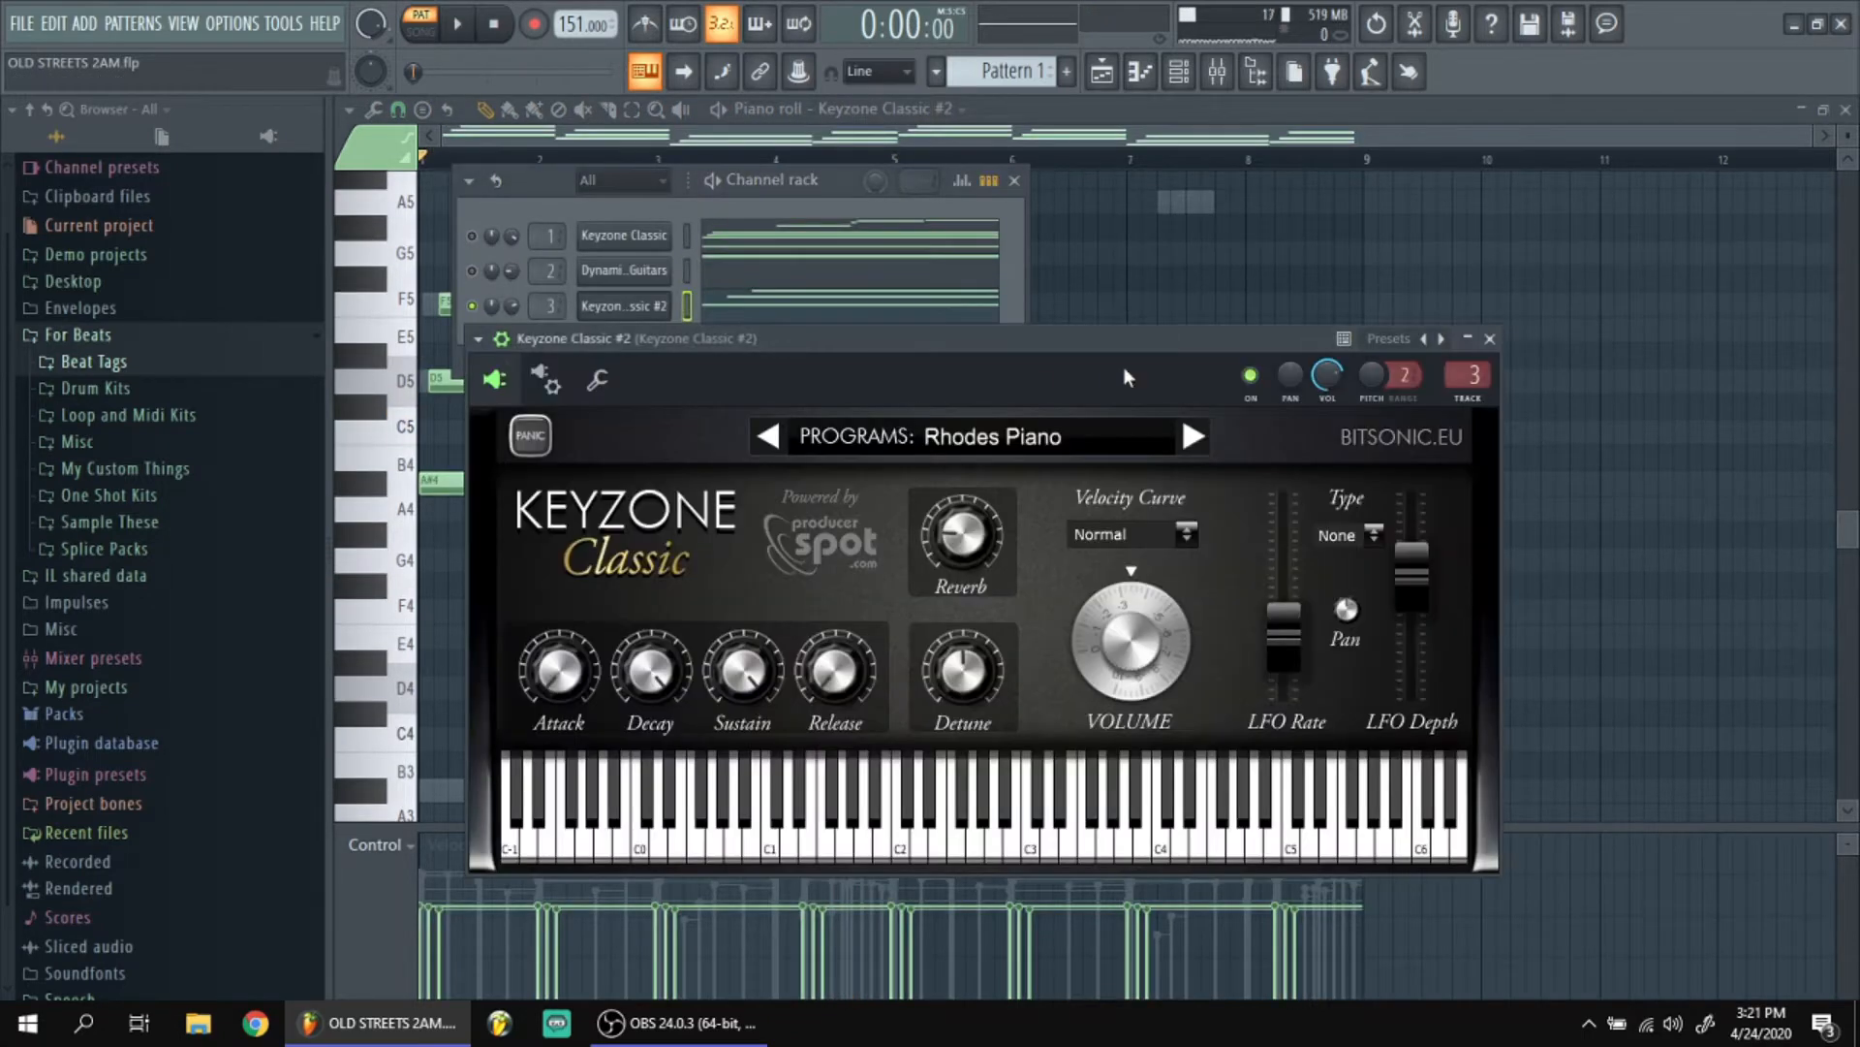
click(1487, 338)
key(F9)
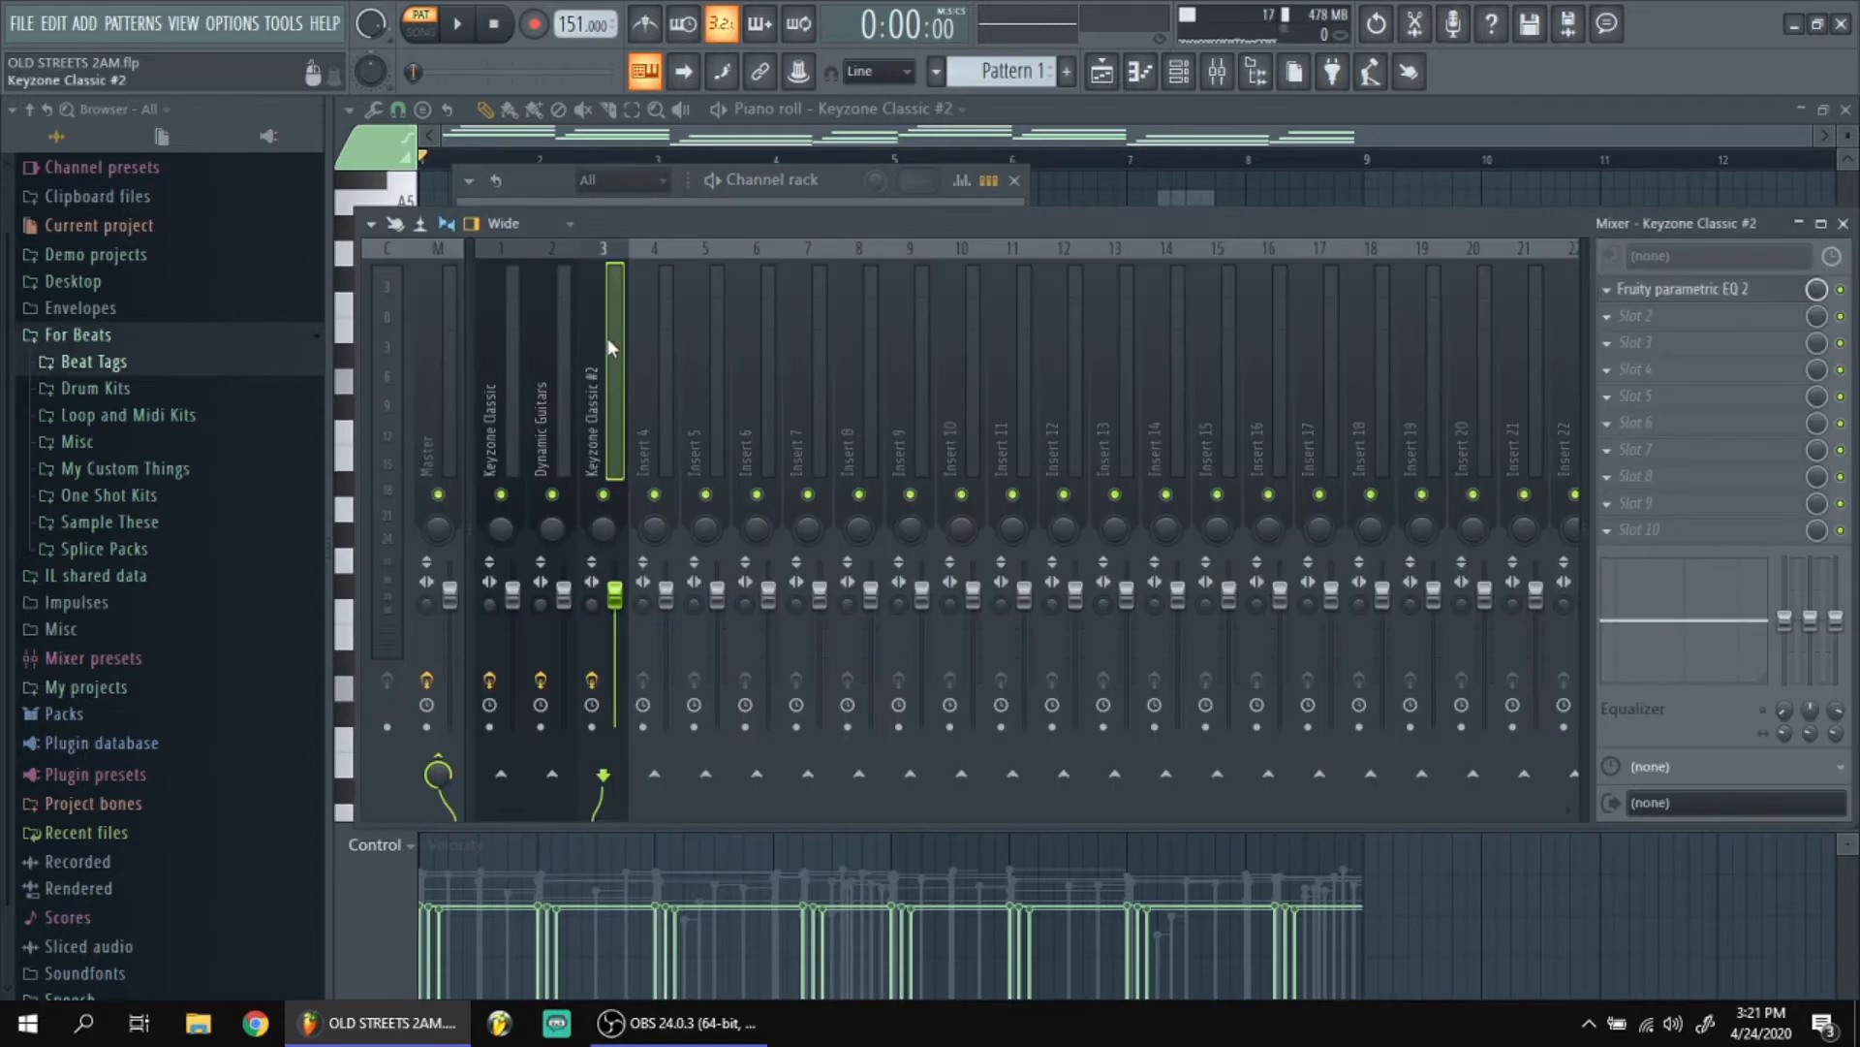
click(1678, 289)
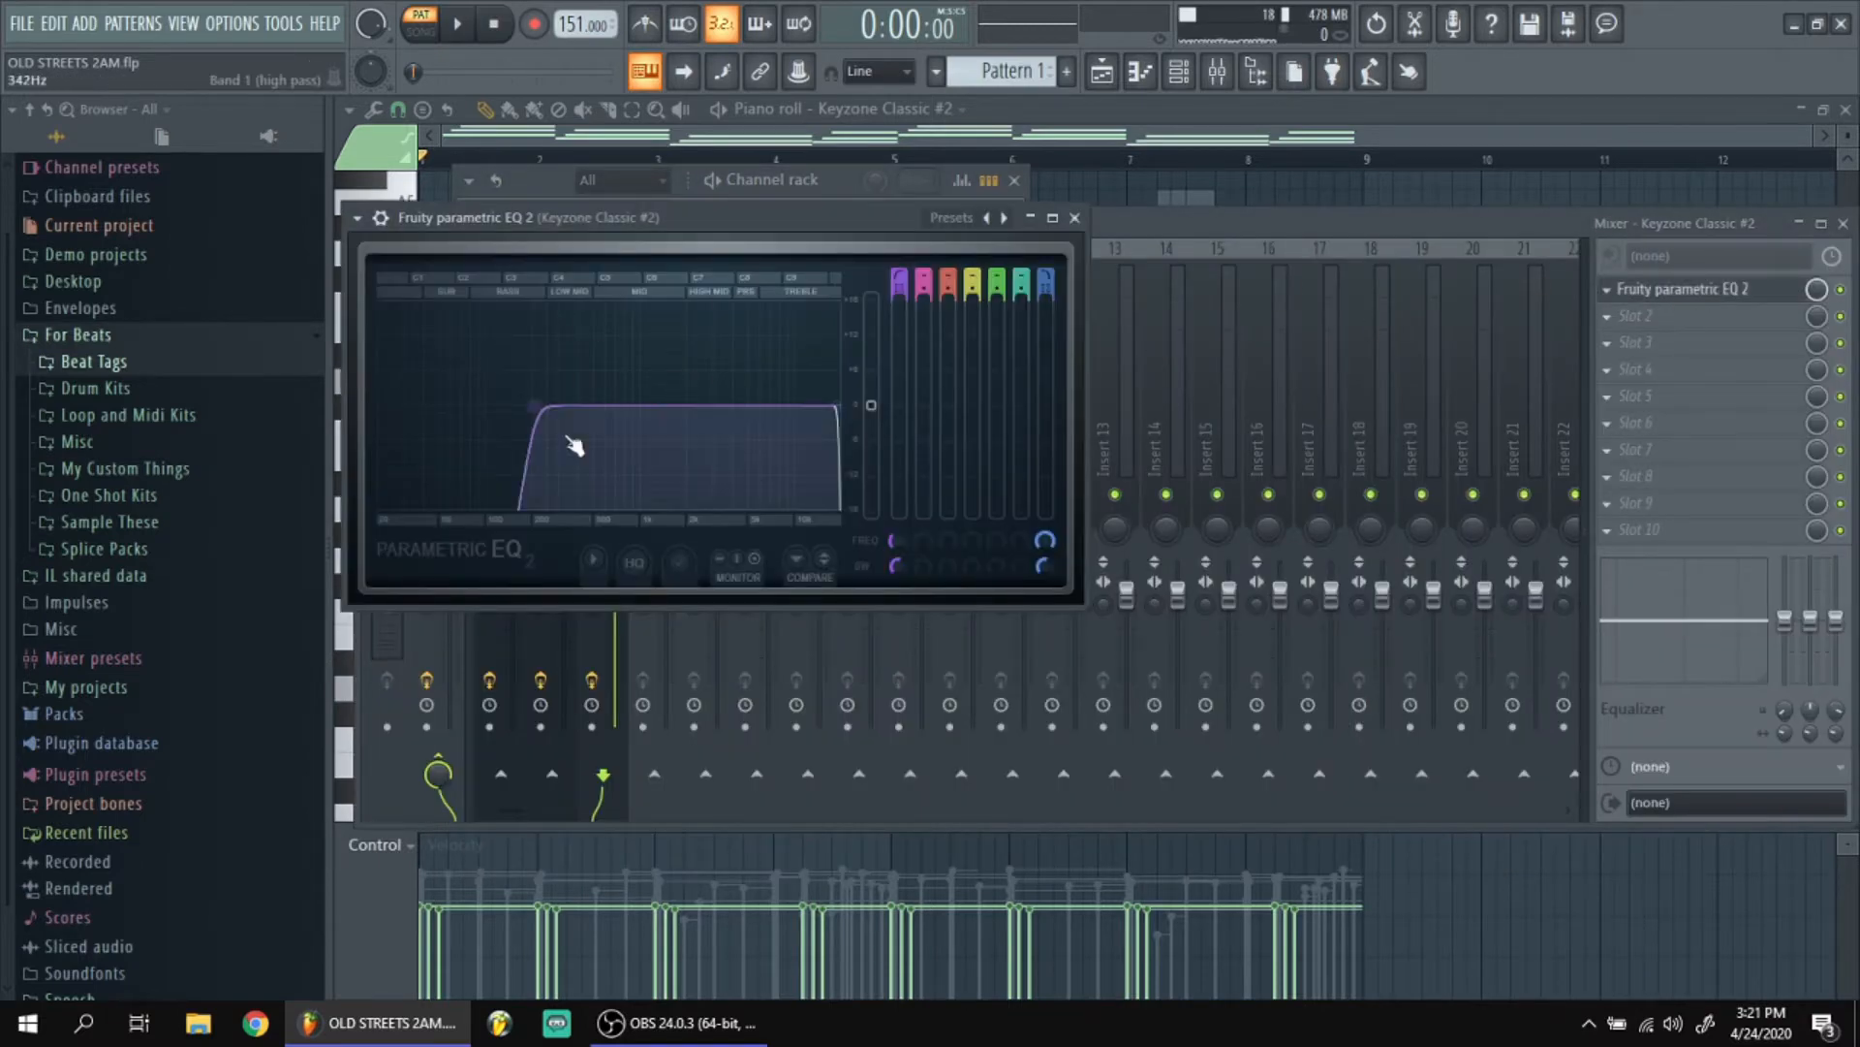
click(1074, 217)
Select all chord notes in the Keyzone Classic #2 piano roll and view the Strumizer settings without applying them.
key(F5)
click(785, 314)
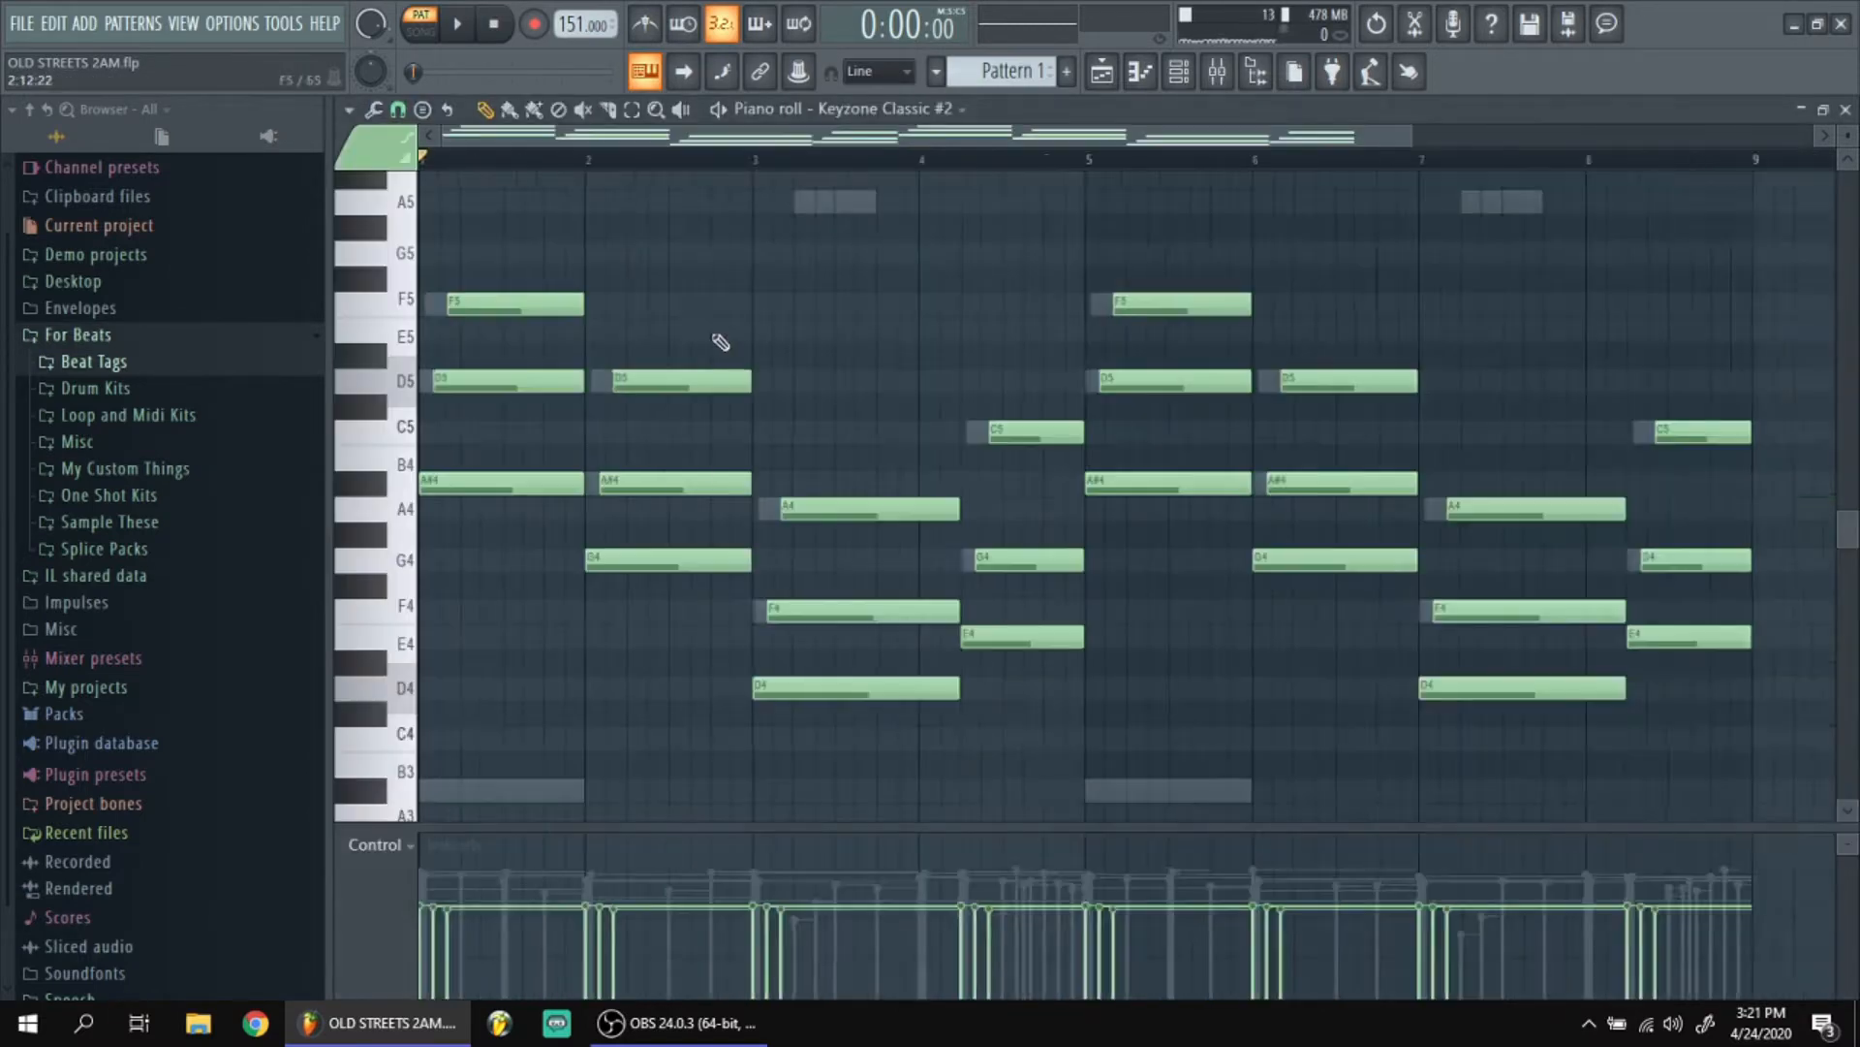
drag(1448, 748, 423, 269)
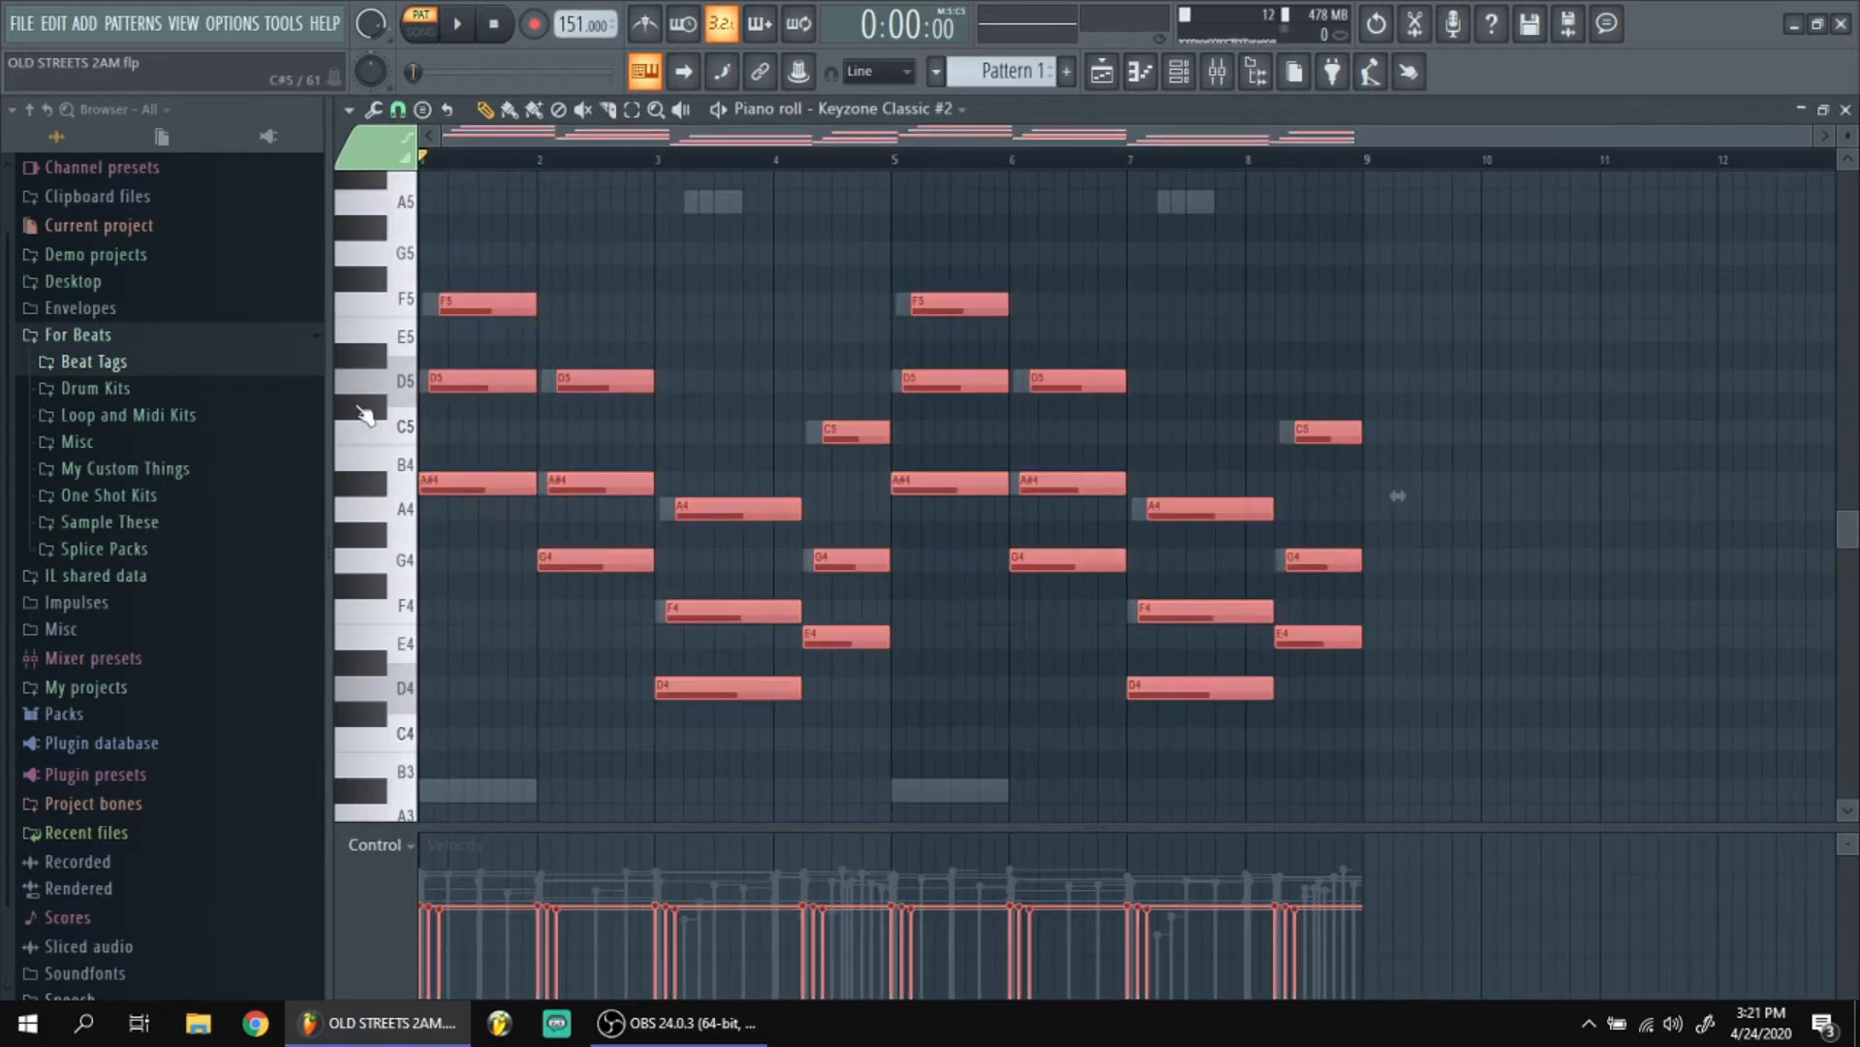
key(alt+s)
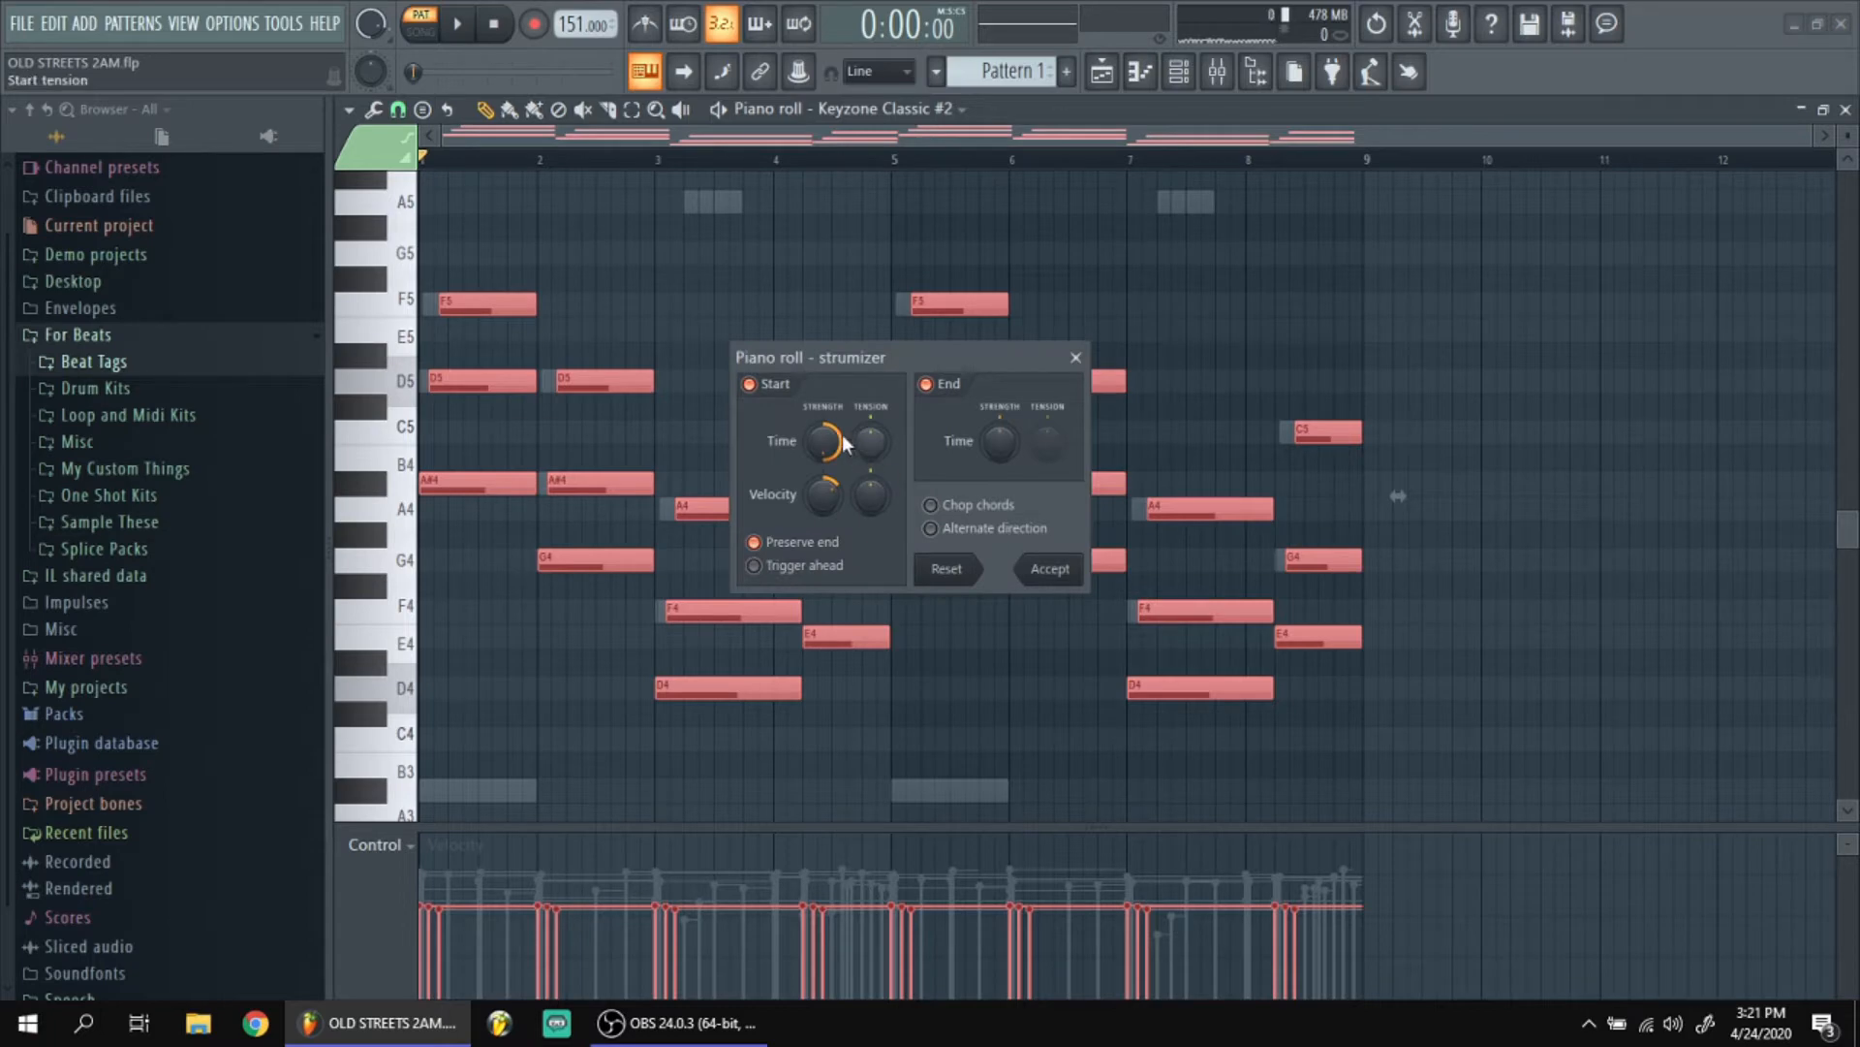
drag(812, 442, 810, 440)
click(1075, 358)
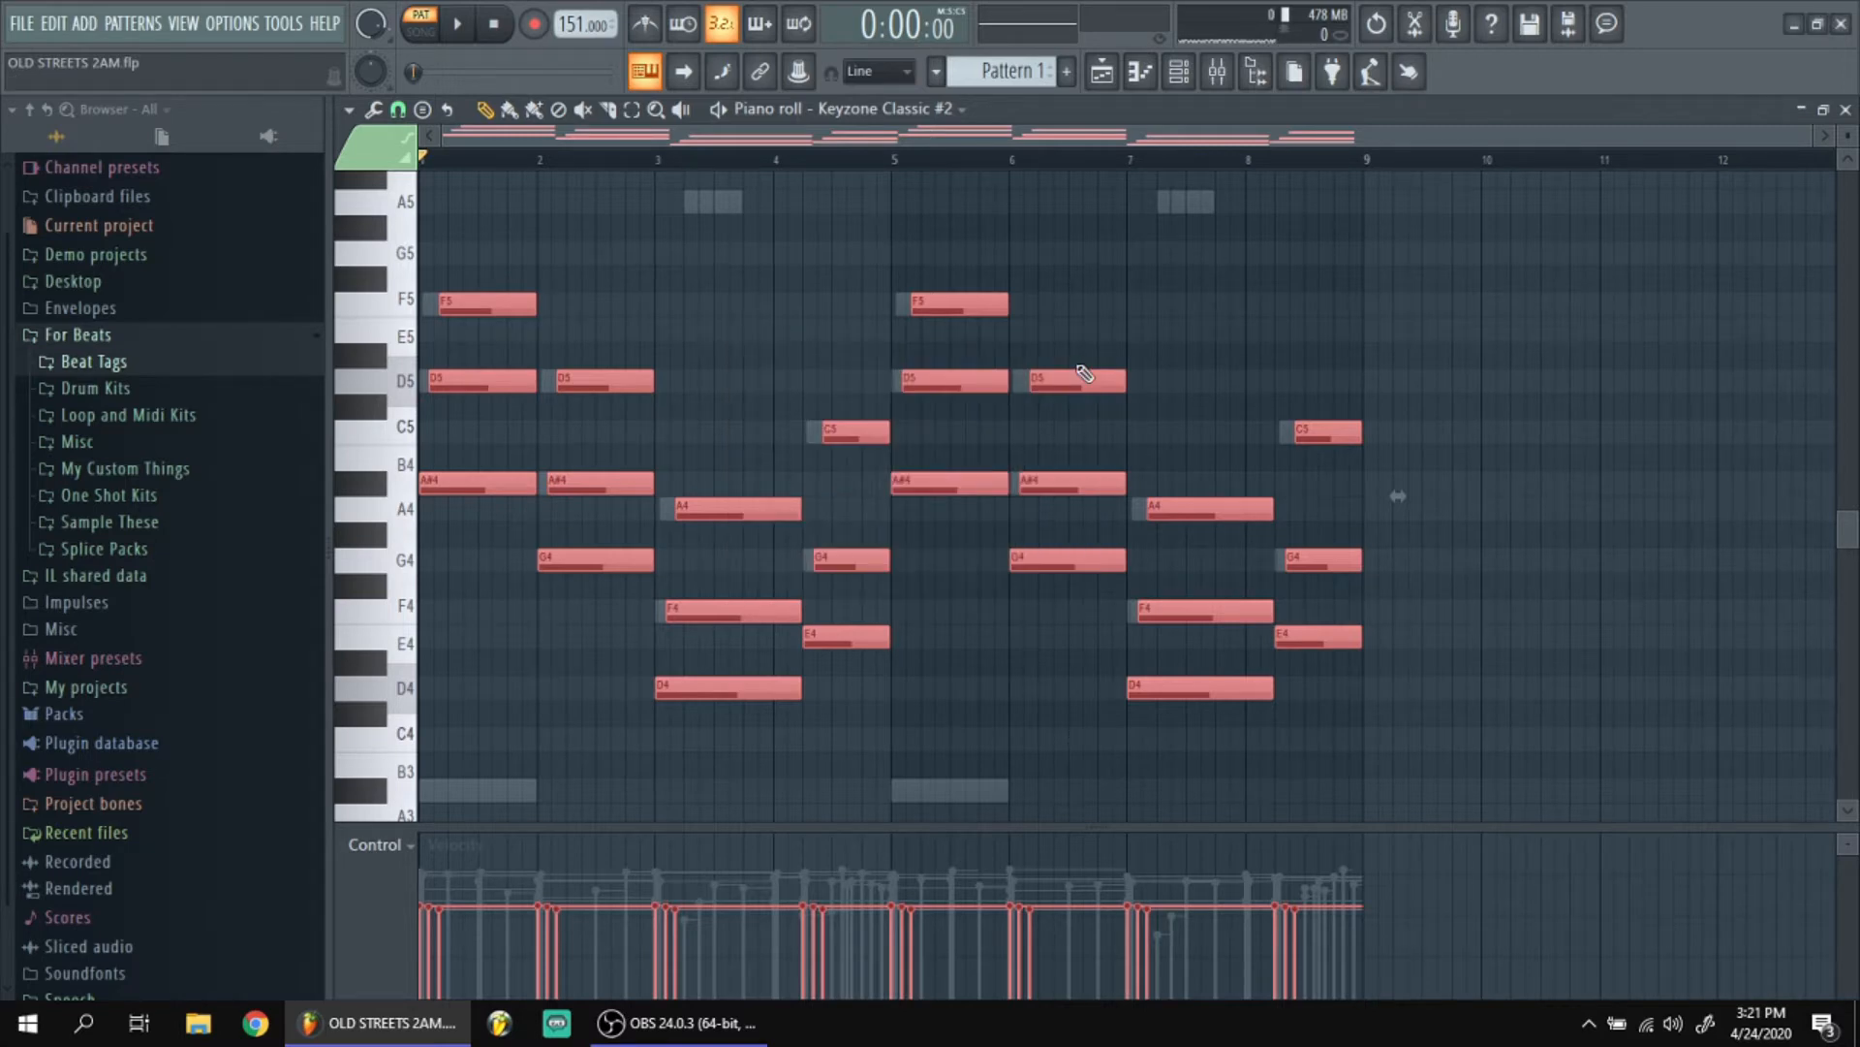
click(504, 648)
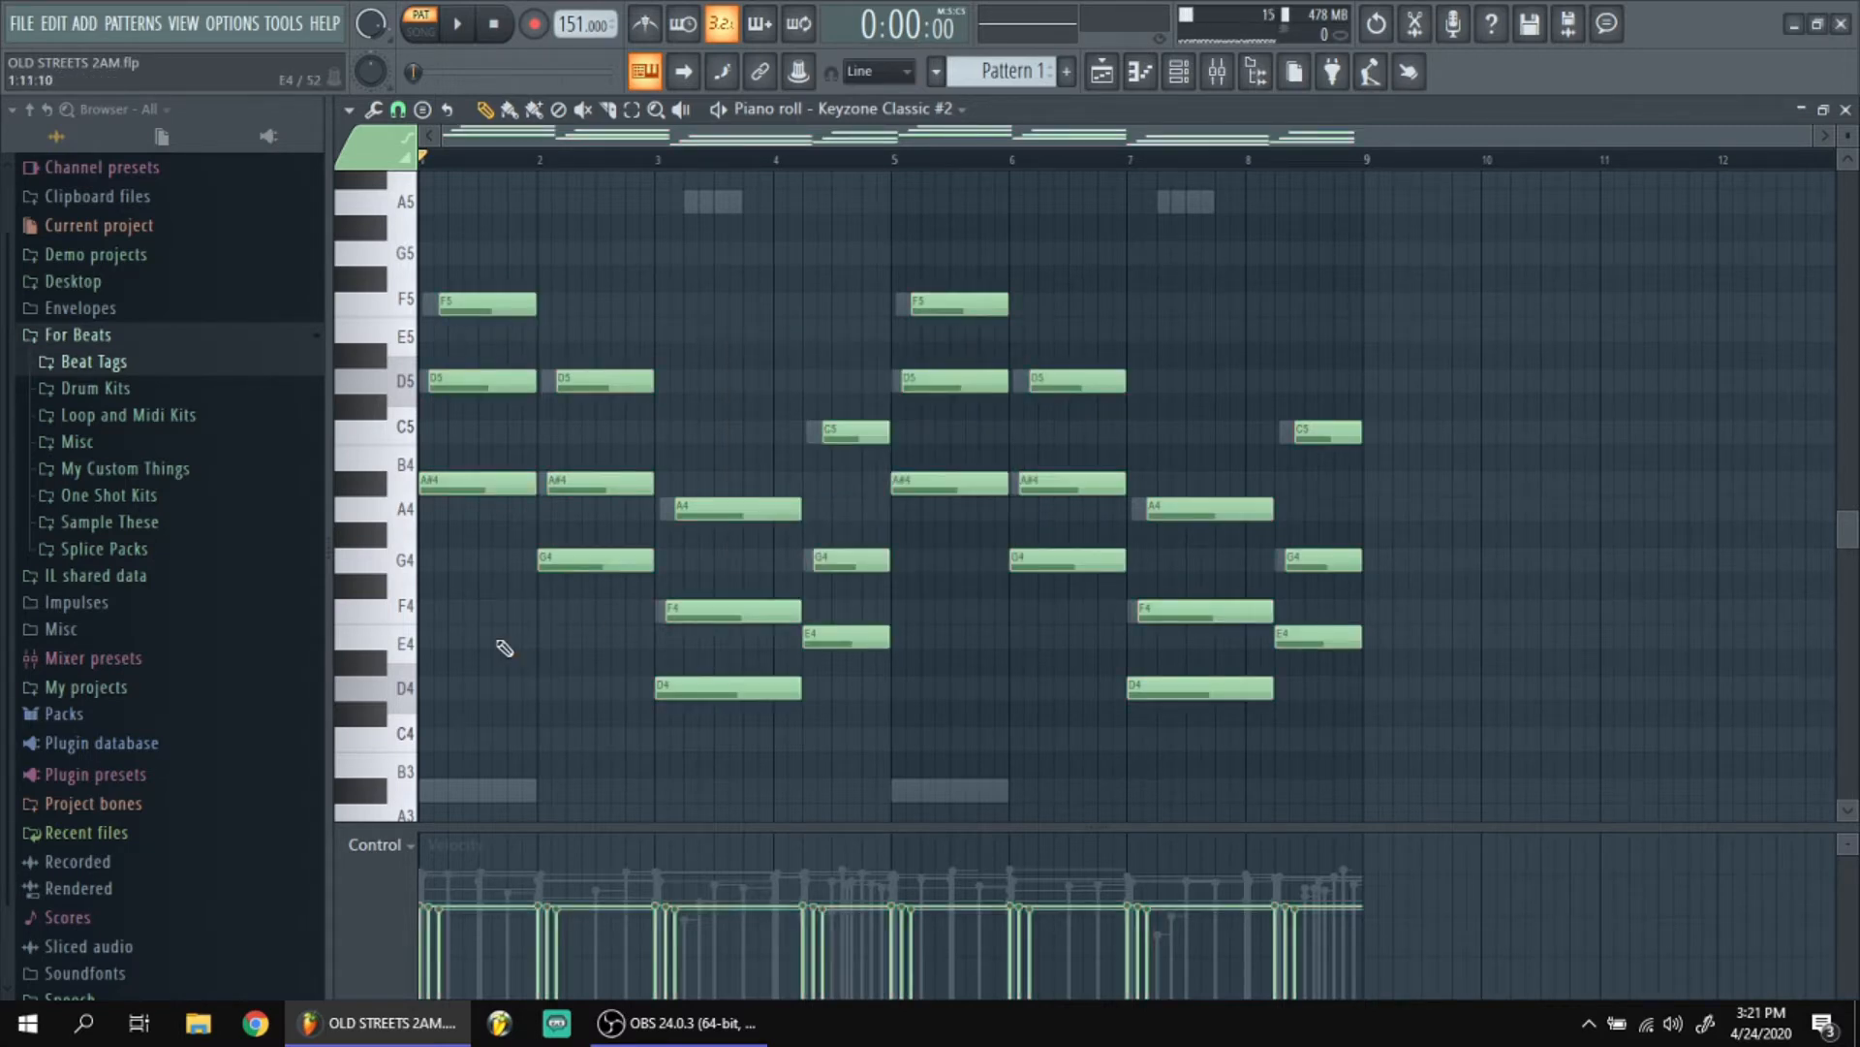
Play back the Keyzone Classic #2 chords and select the notes below F5 to examine their velocities.
key(space)
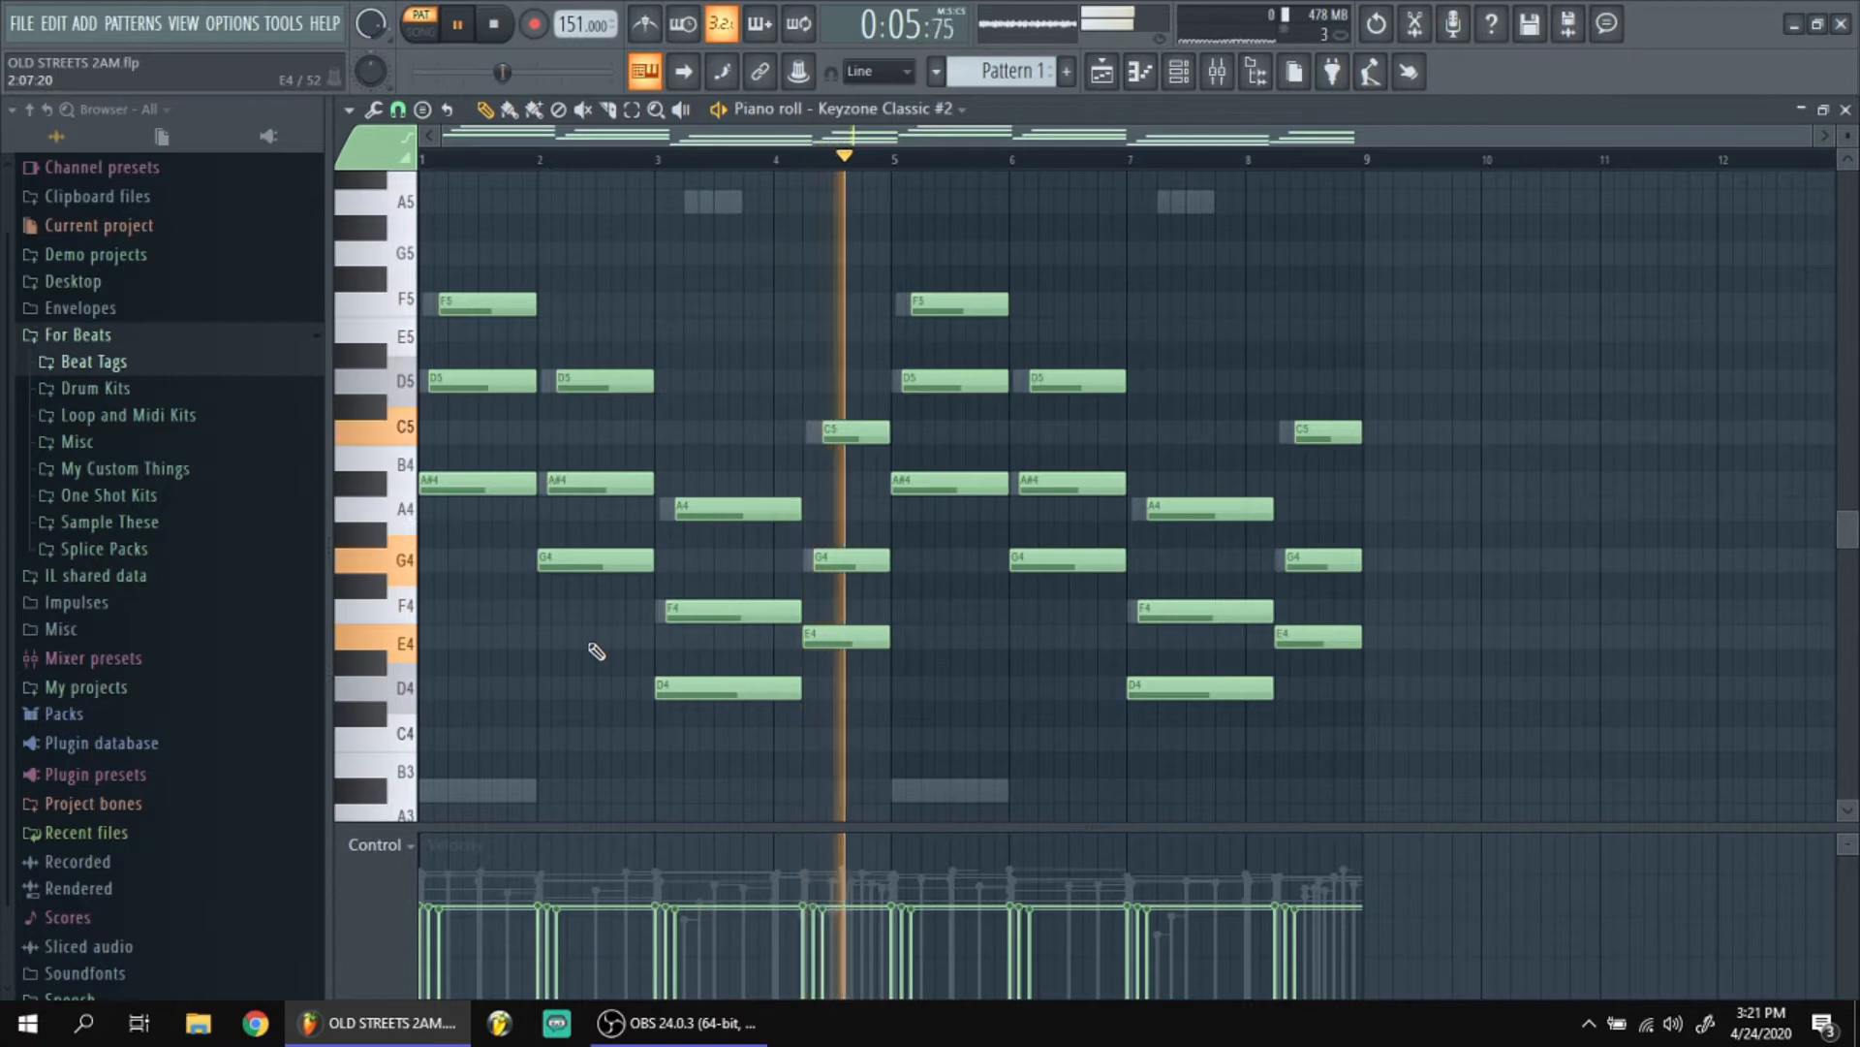
key(space)
key(F6)
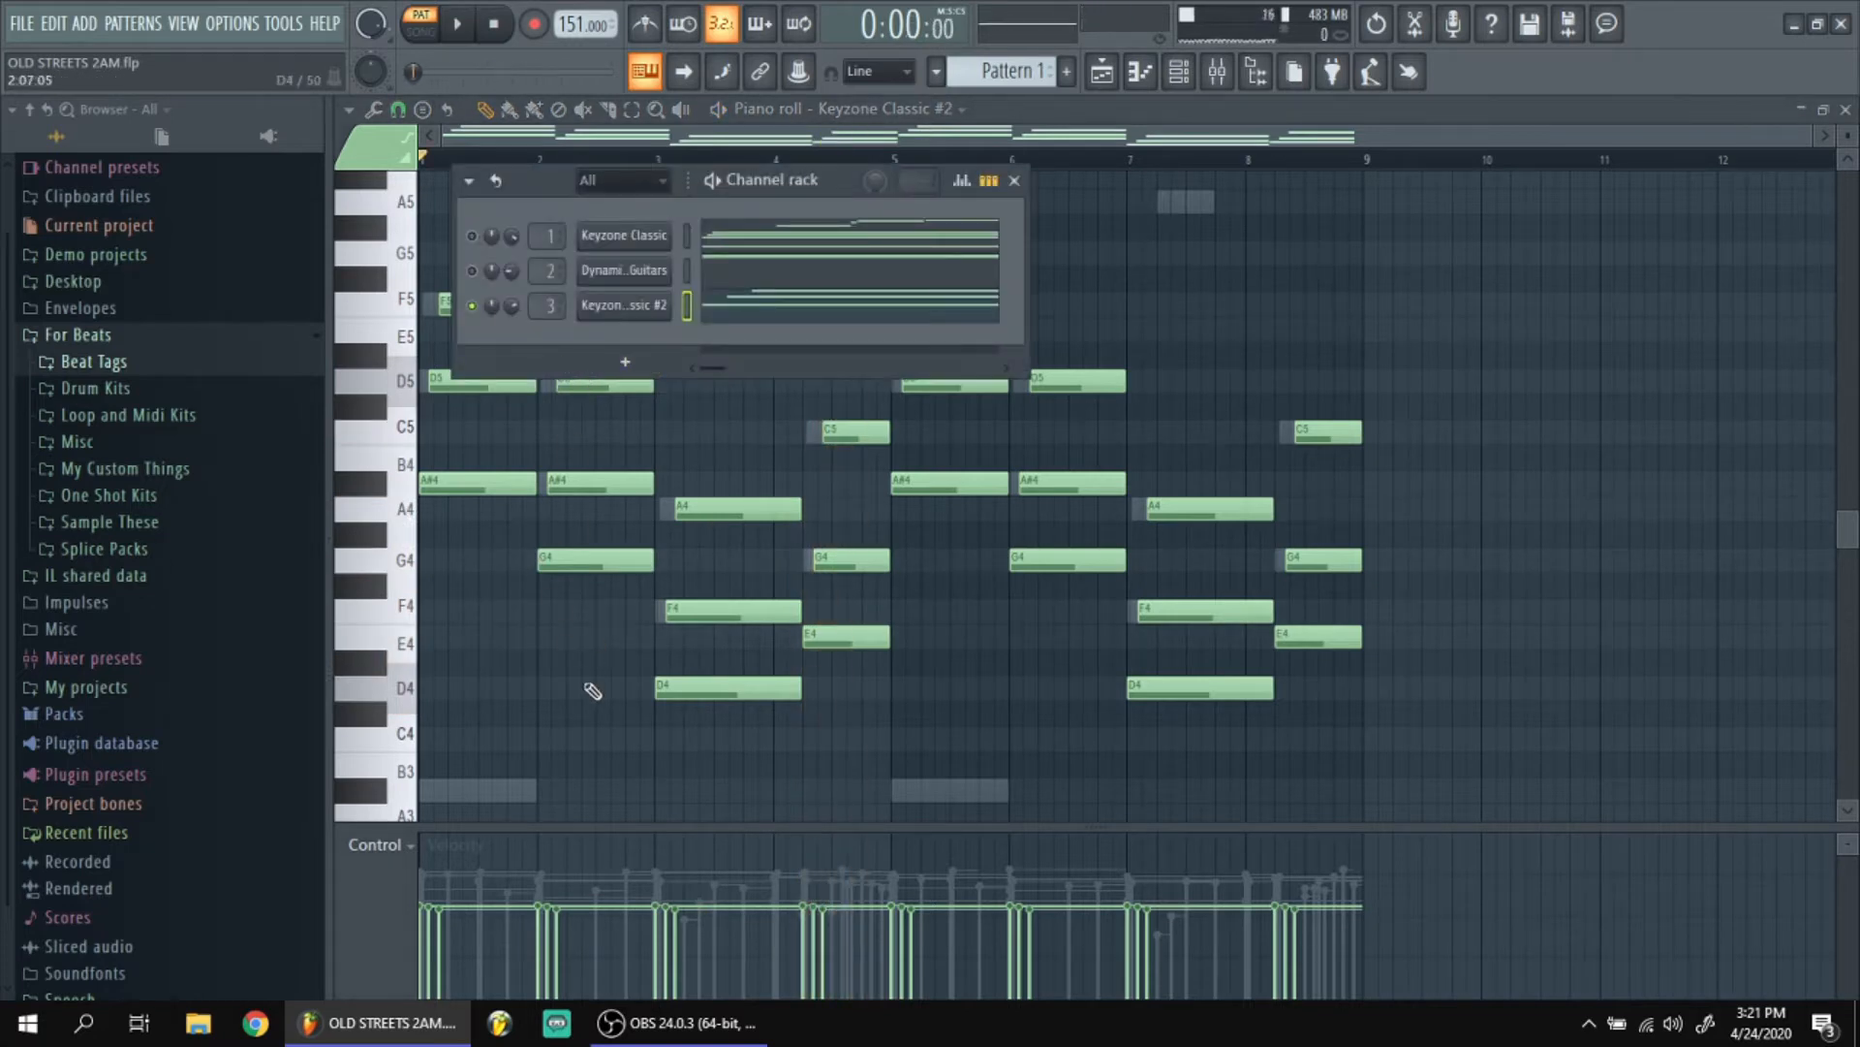
key(F6)
drag(1415, 747, 454, 318)
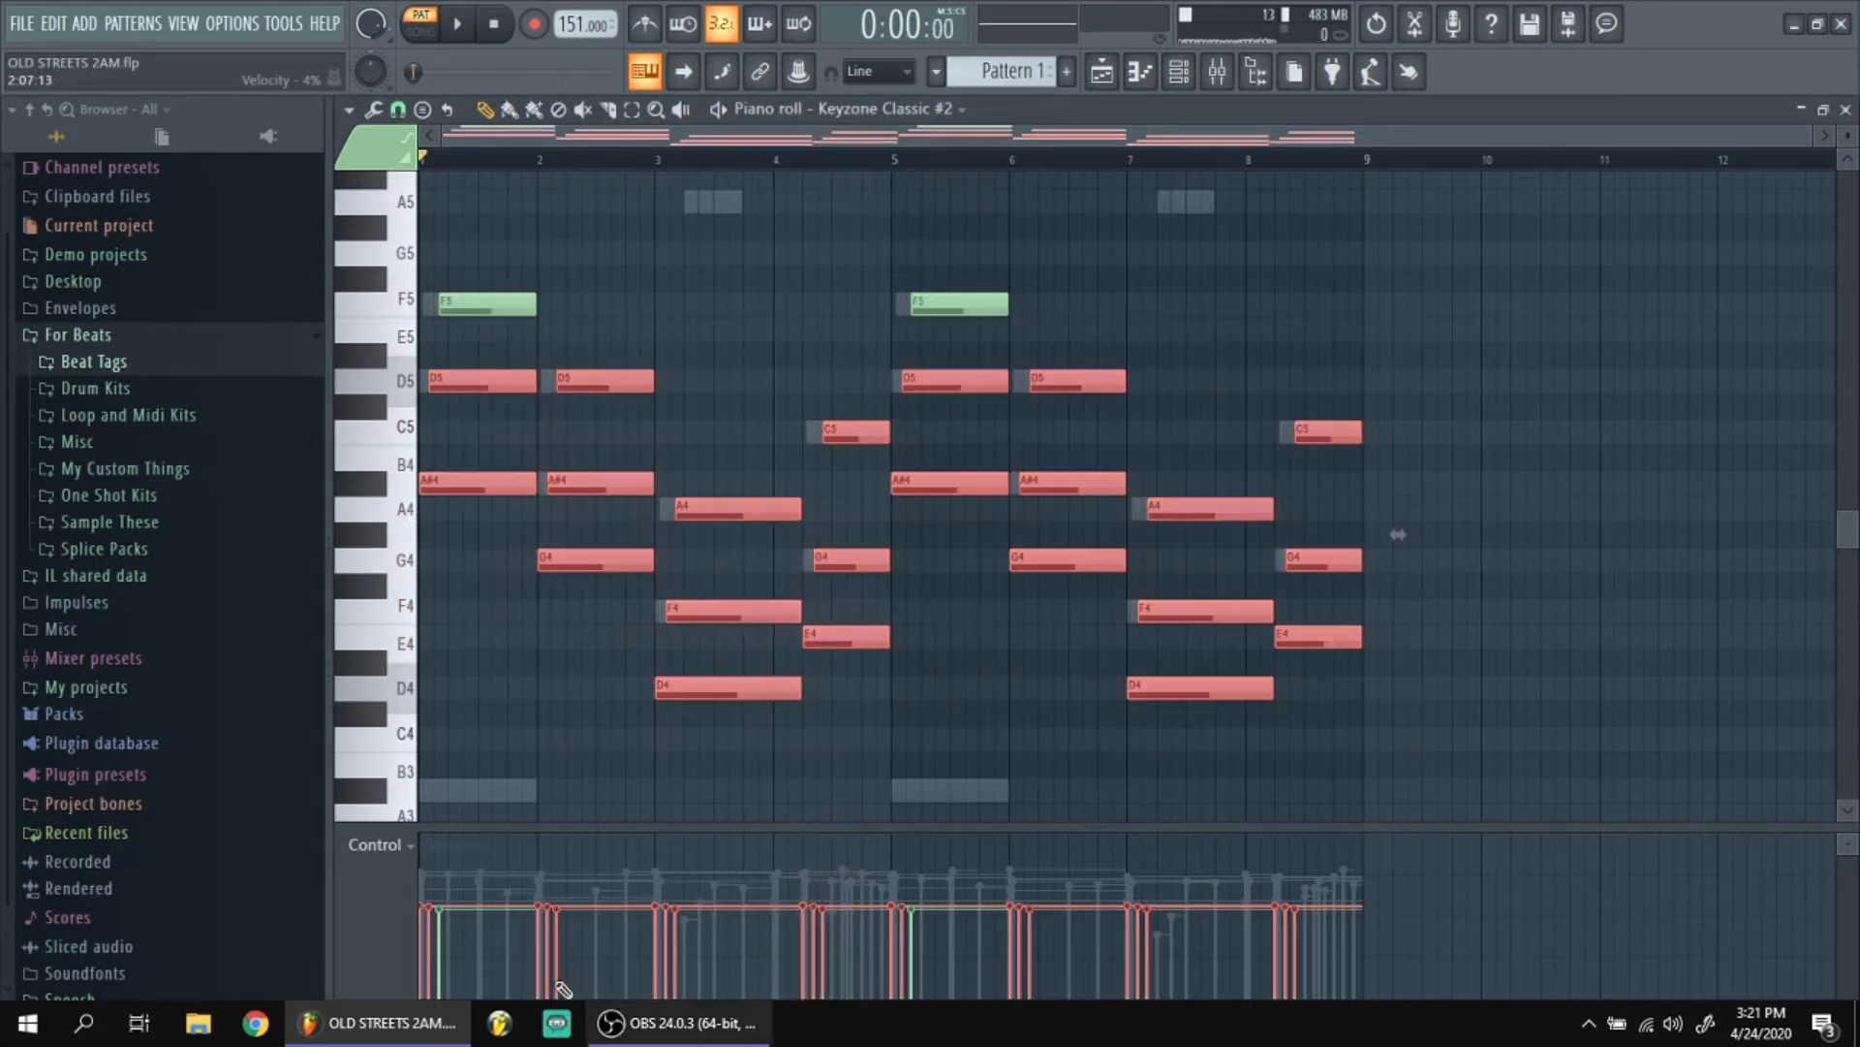
ctrl+click(590, 775)
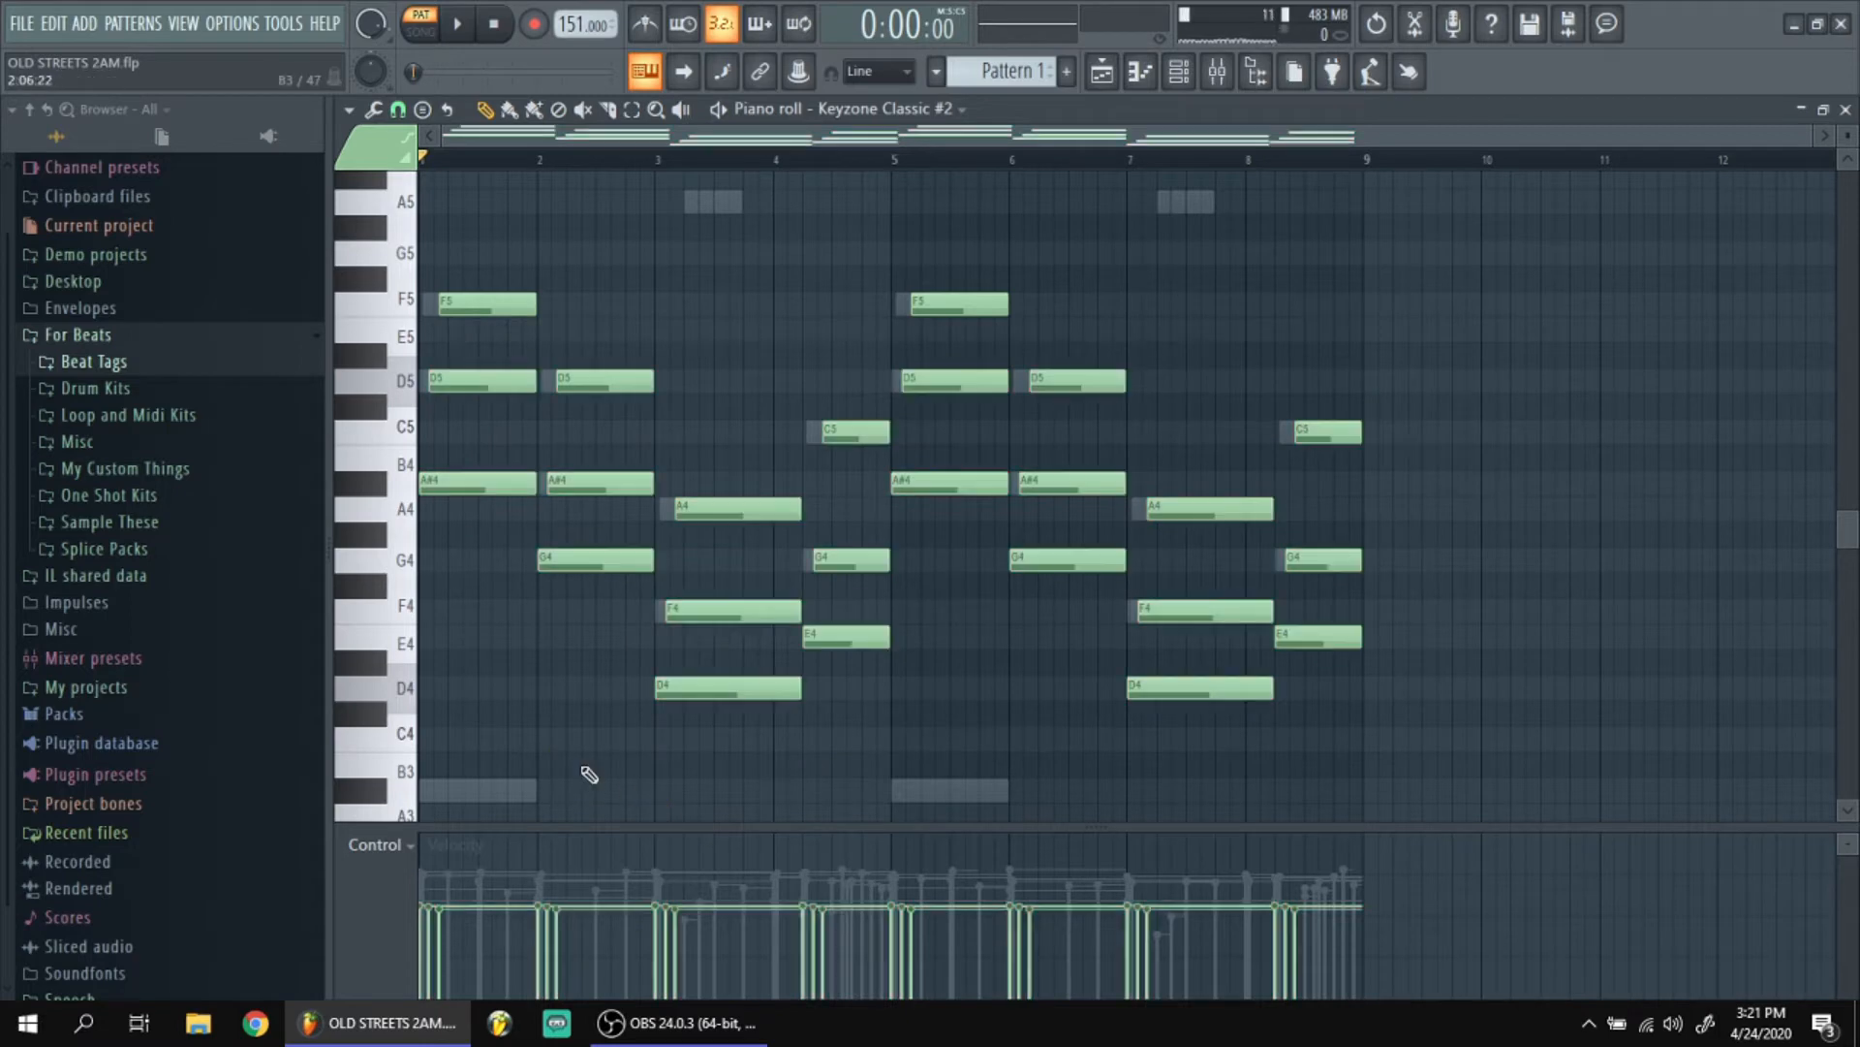
Unmute all three channels, play them together, and view the melody's arrangement in the playlist.
key(F6)
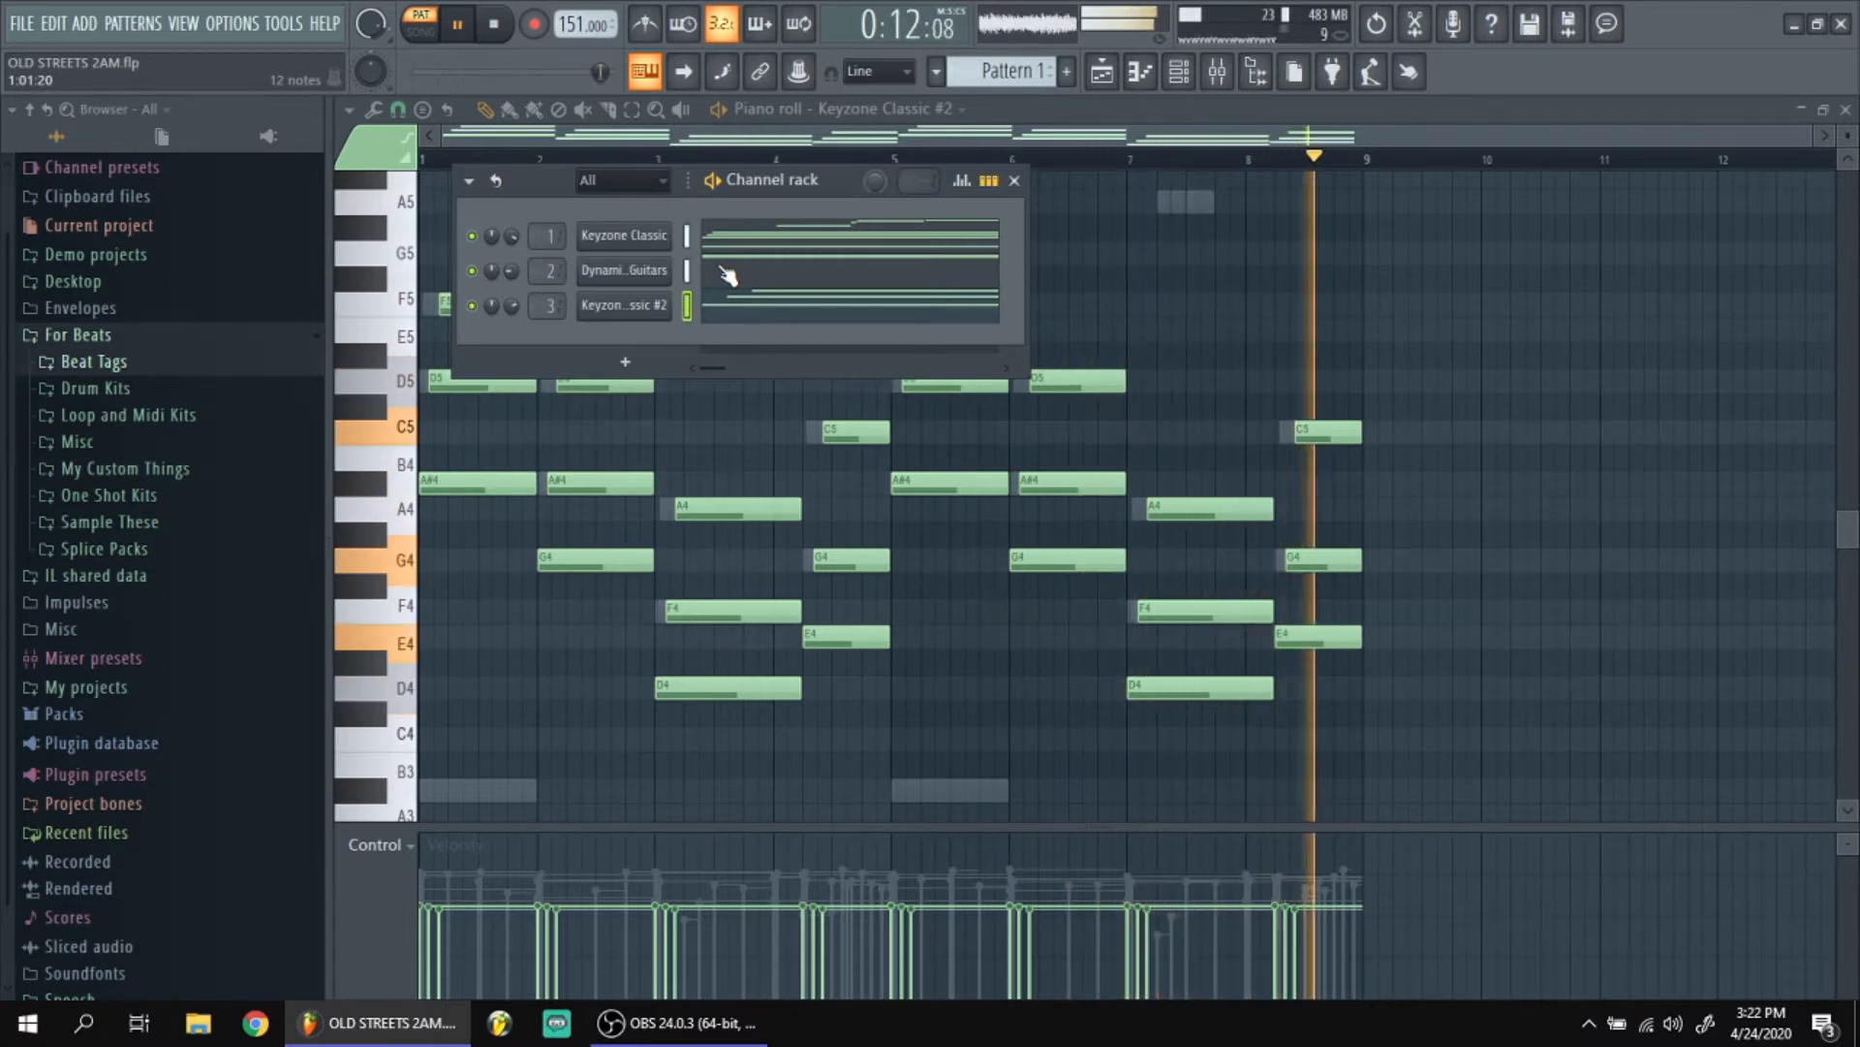
key(space)
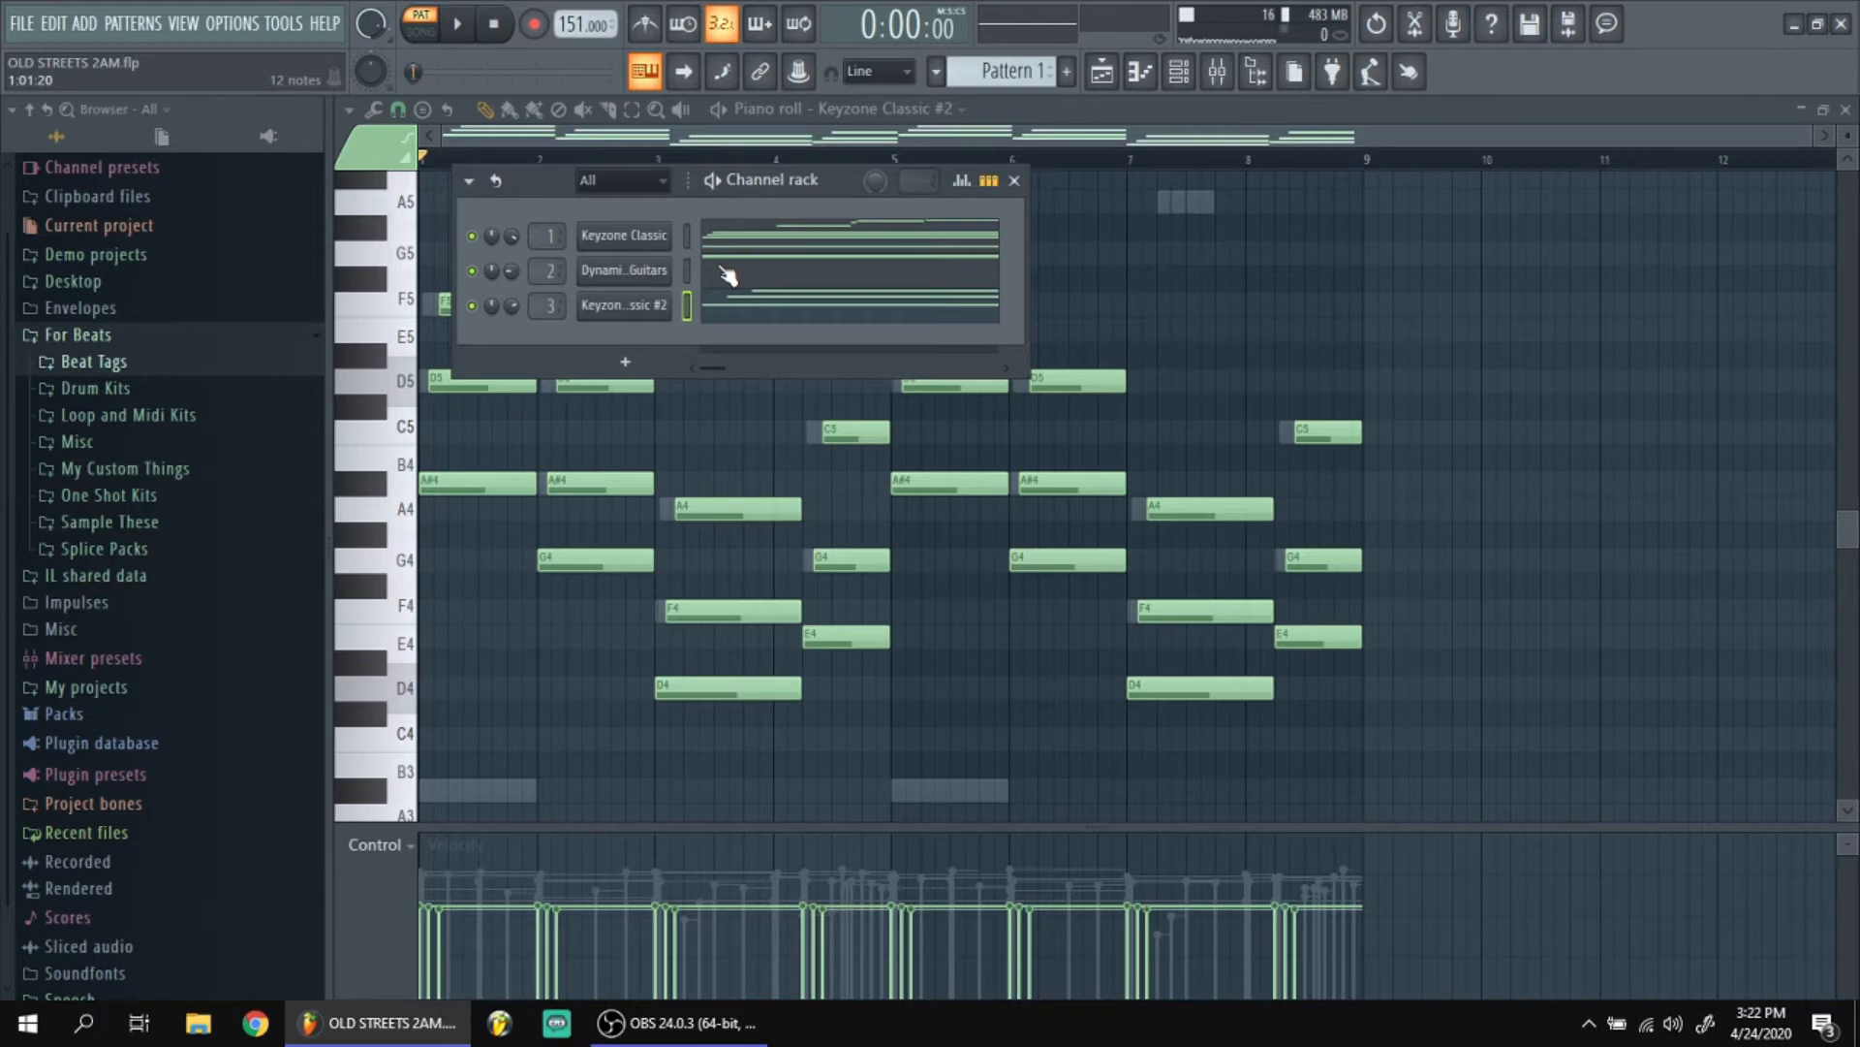
key(F5)
scroll(576, 425, down, 2)
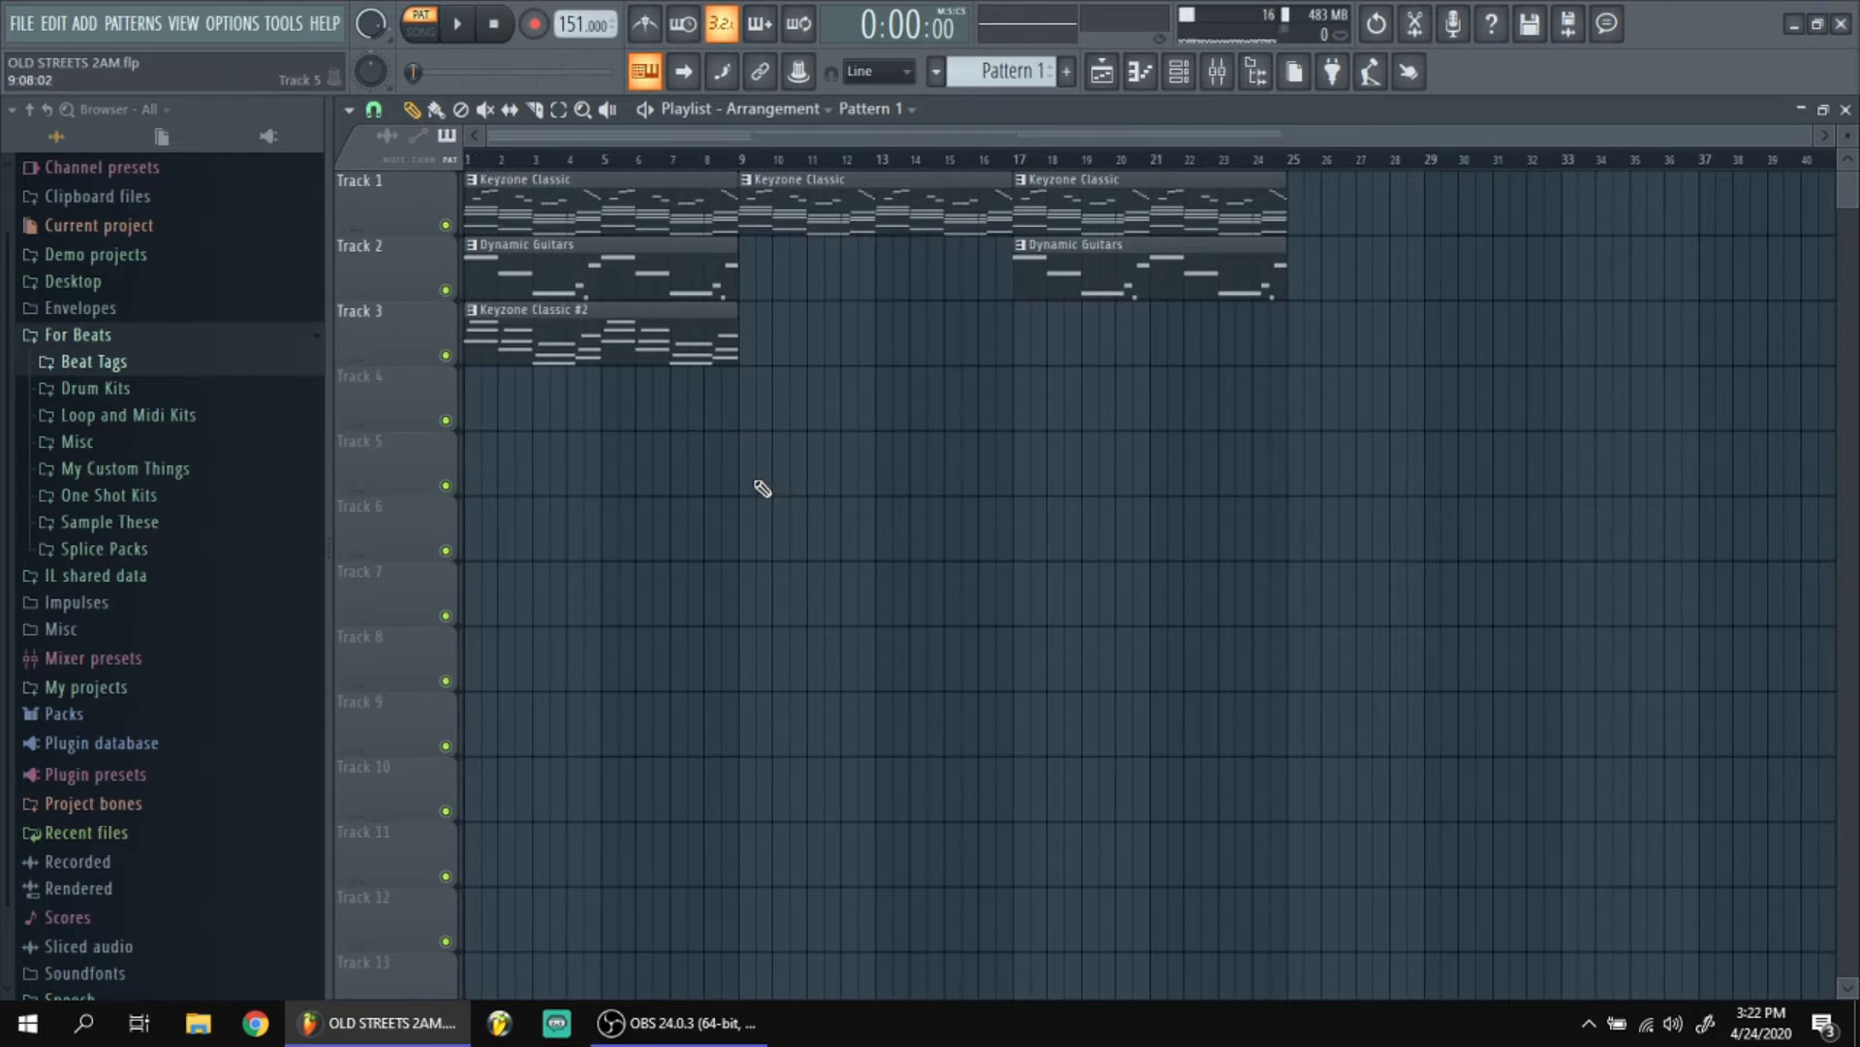
Switch to OBS and stop the screen recording.
mouse_move(679, 1023)
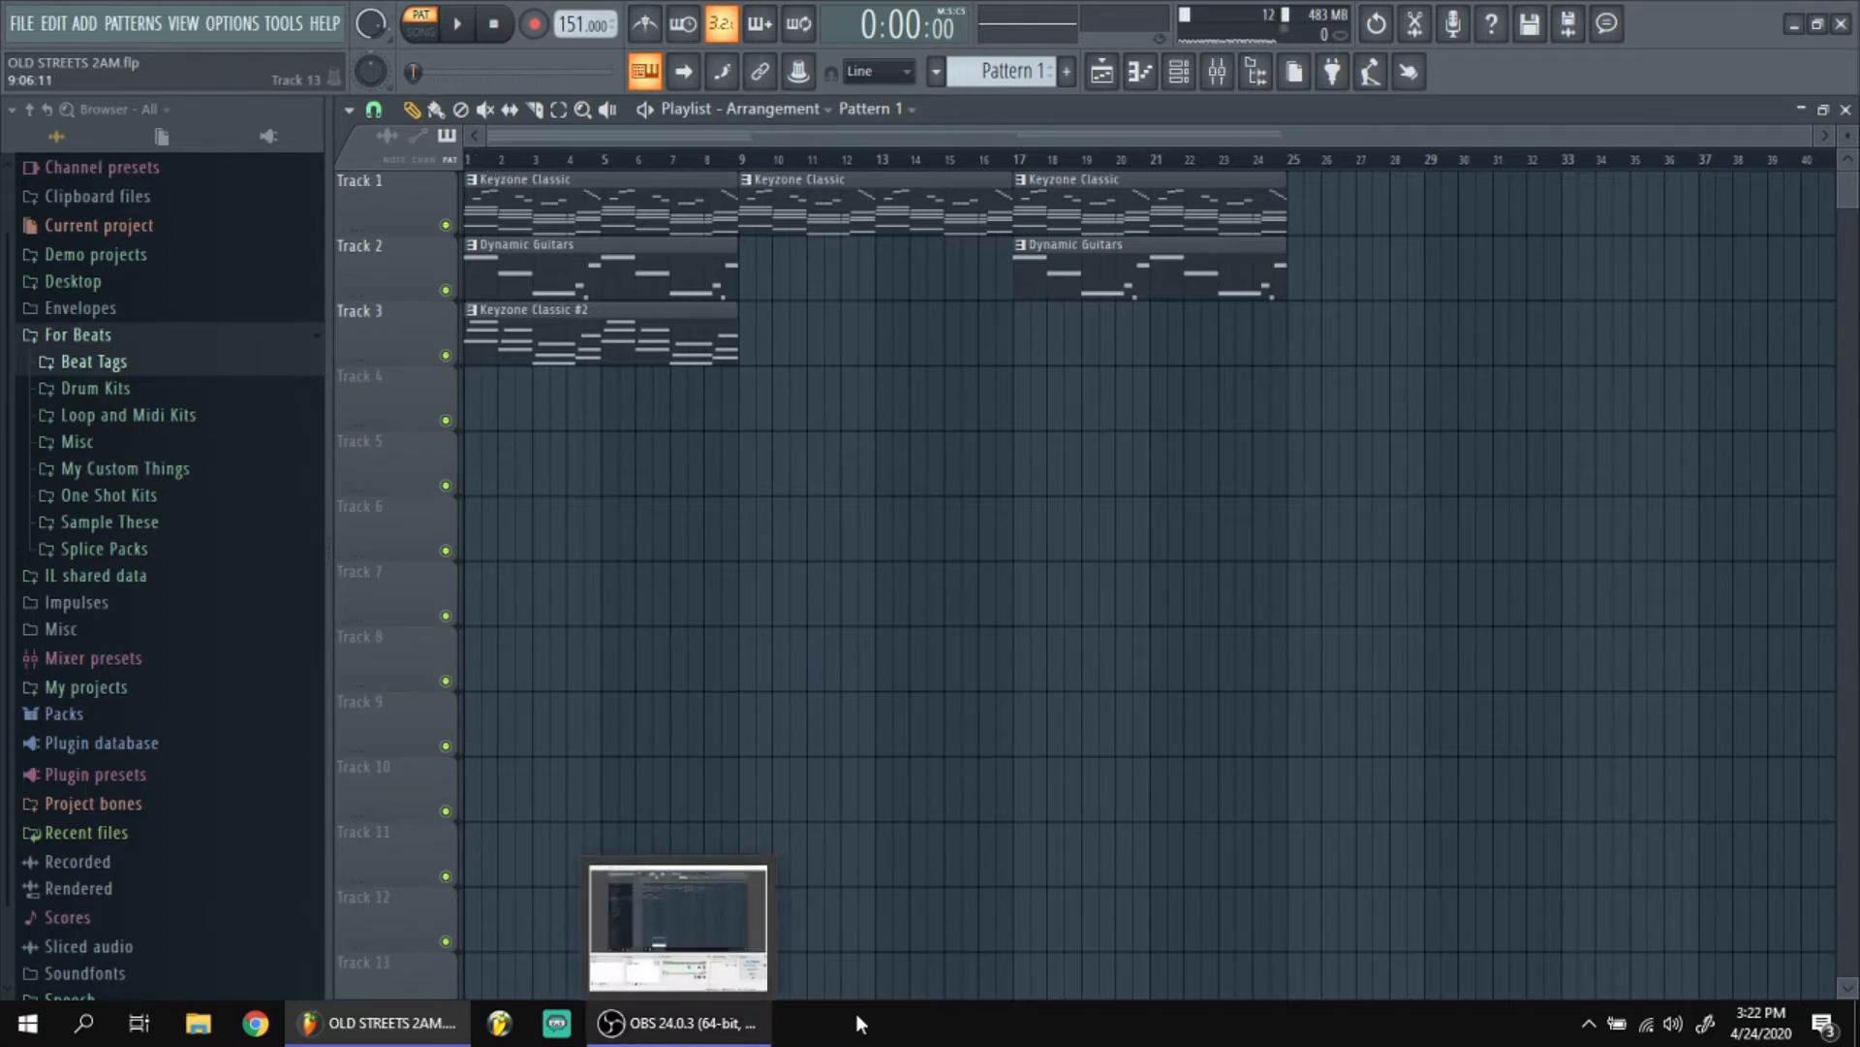
click(737, 1022)
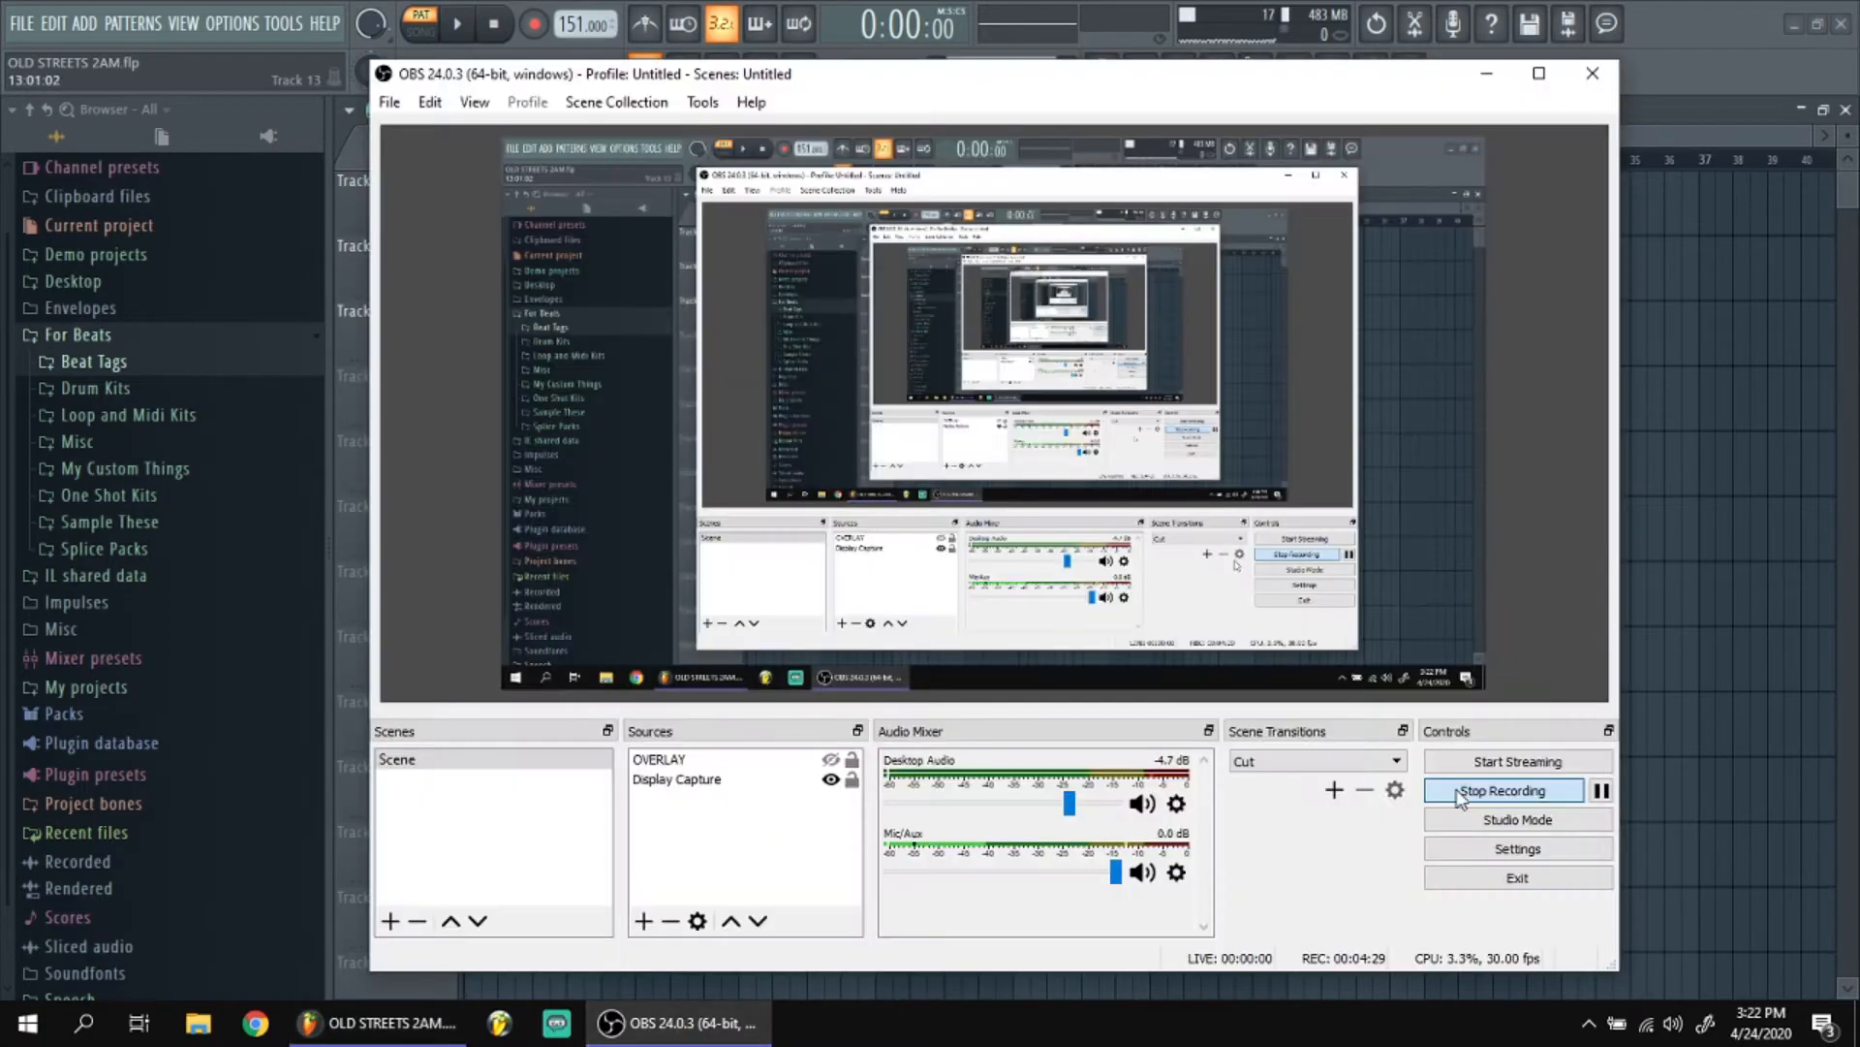
click(1518, 788)
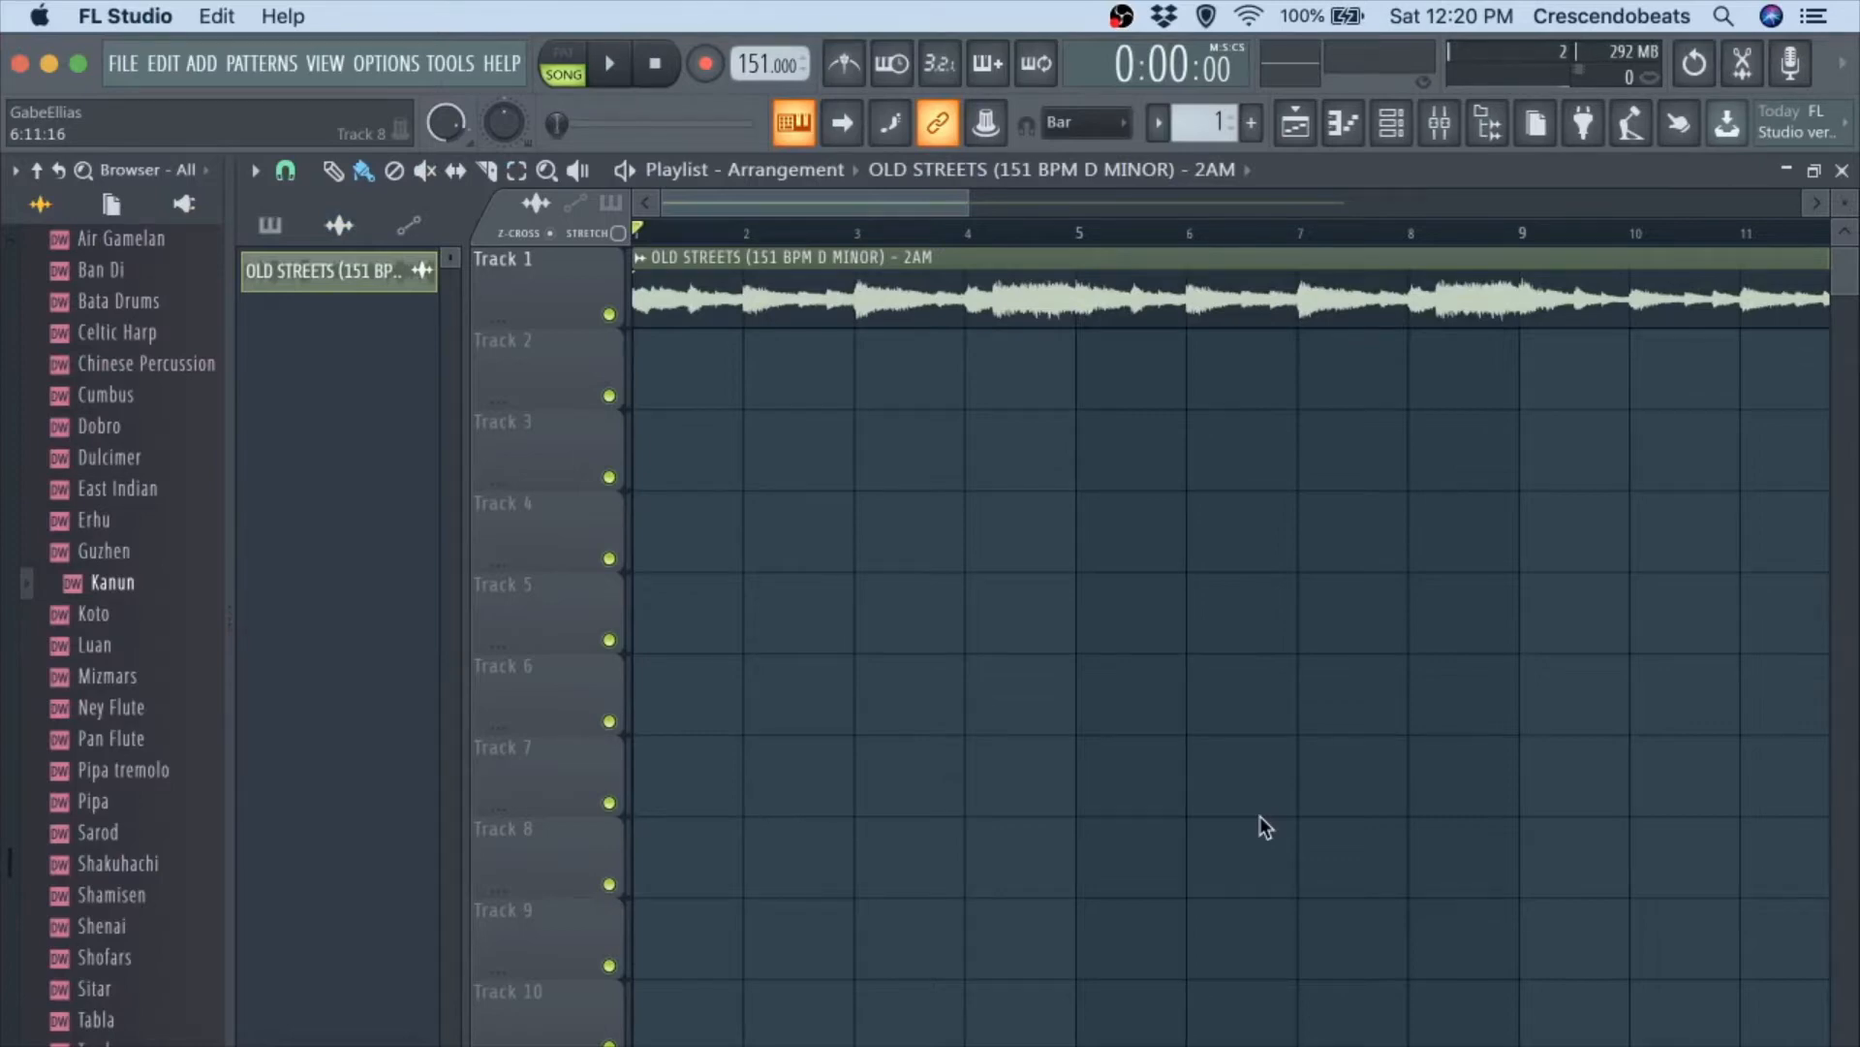
Play the OLD STREETS audio clip in the playlist and check the master track's level in the mixer.
key(space)
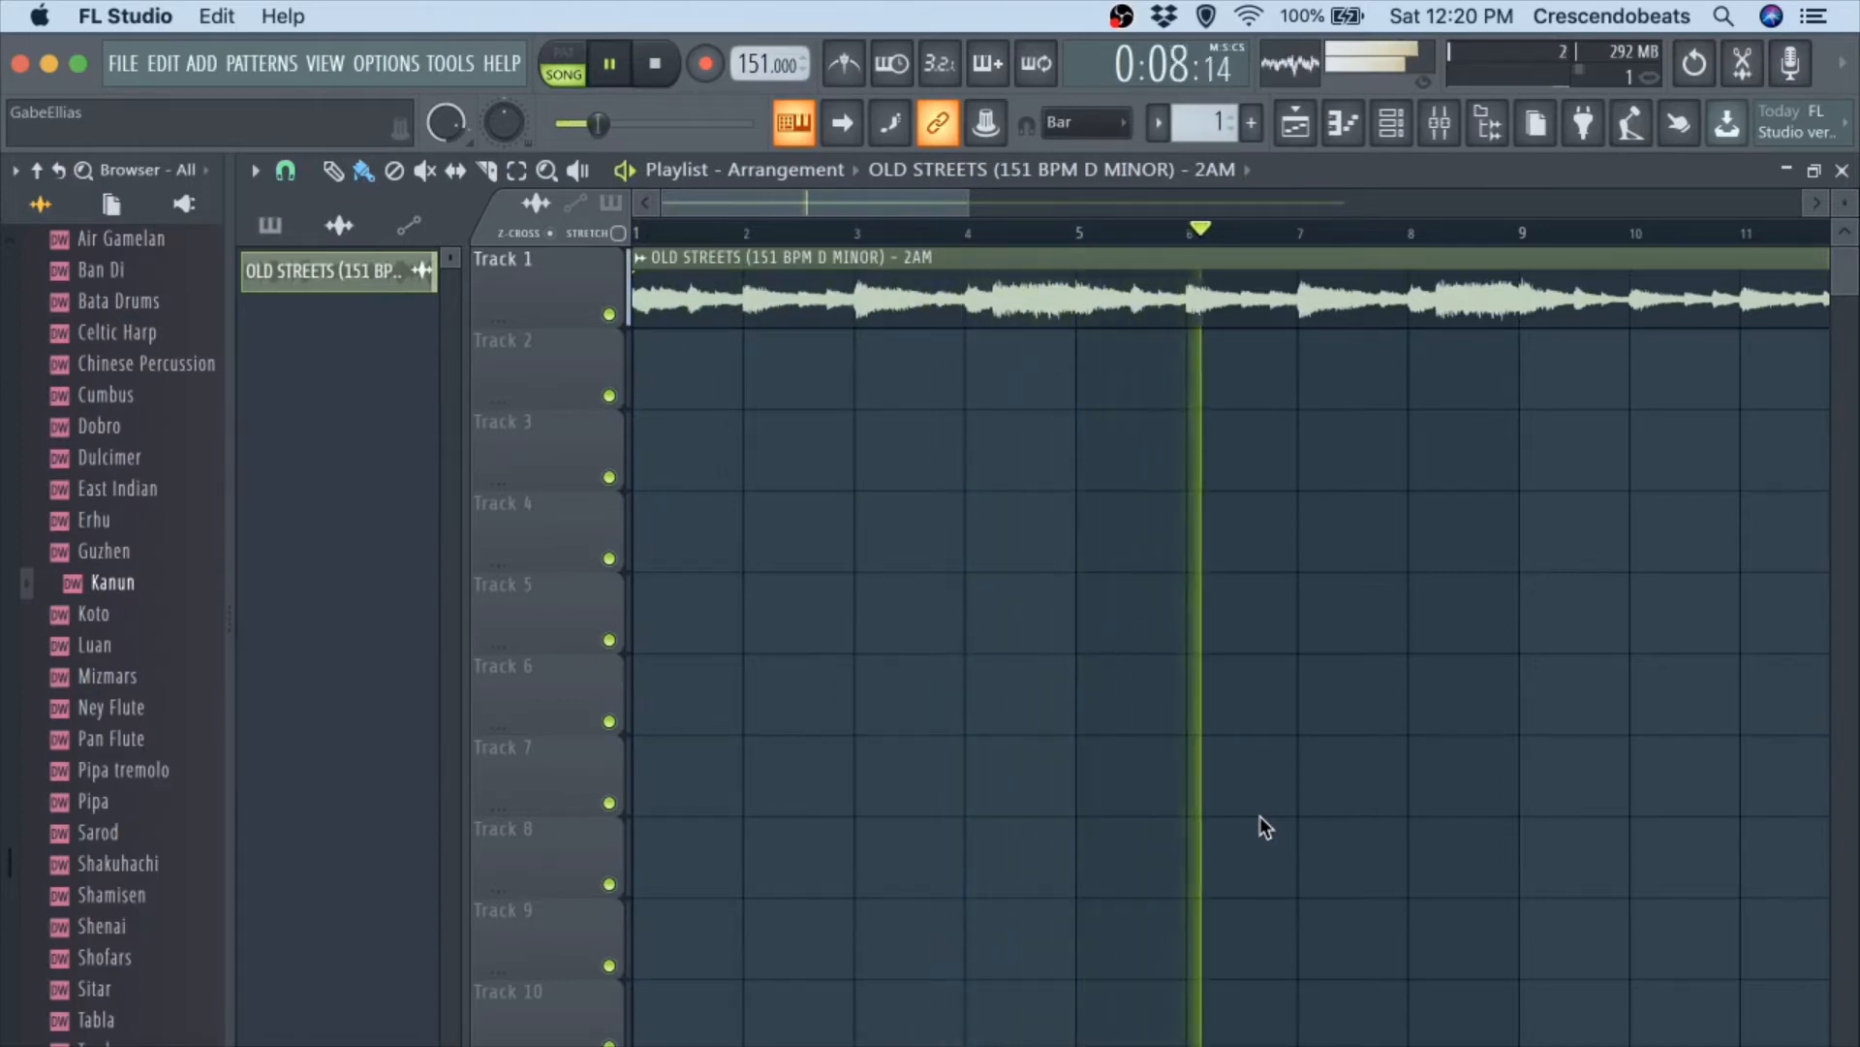
click(1438, 120)
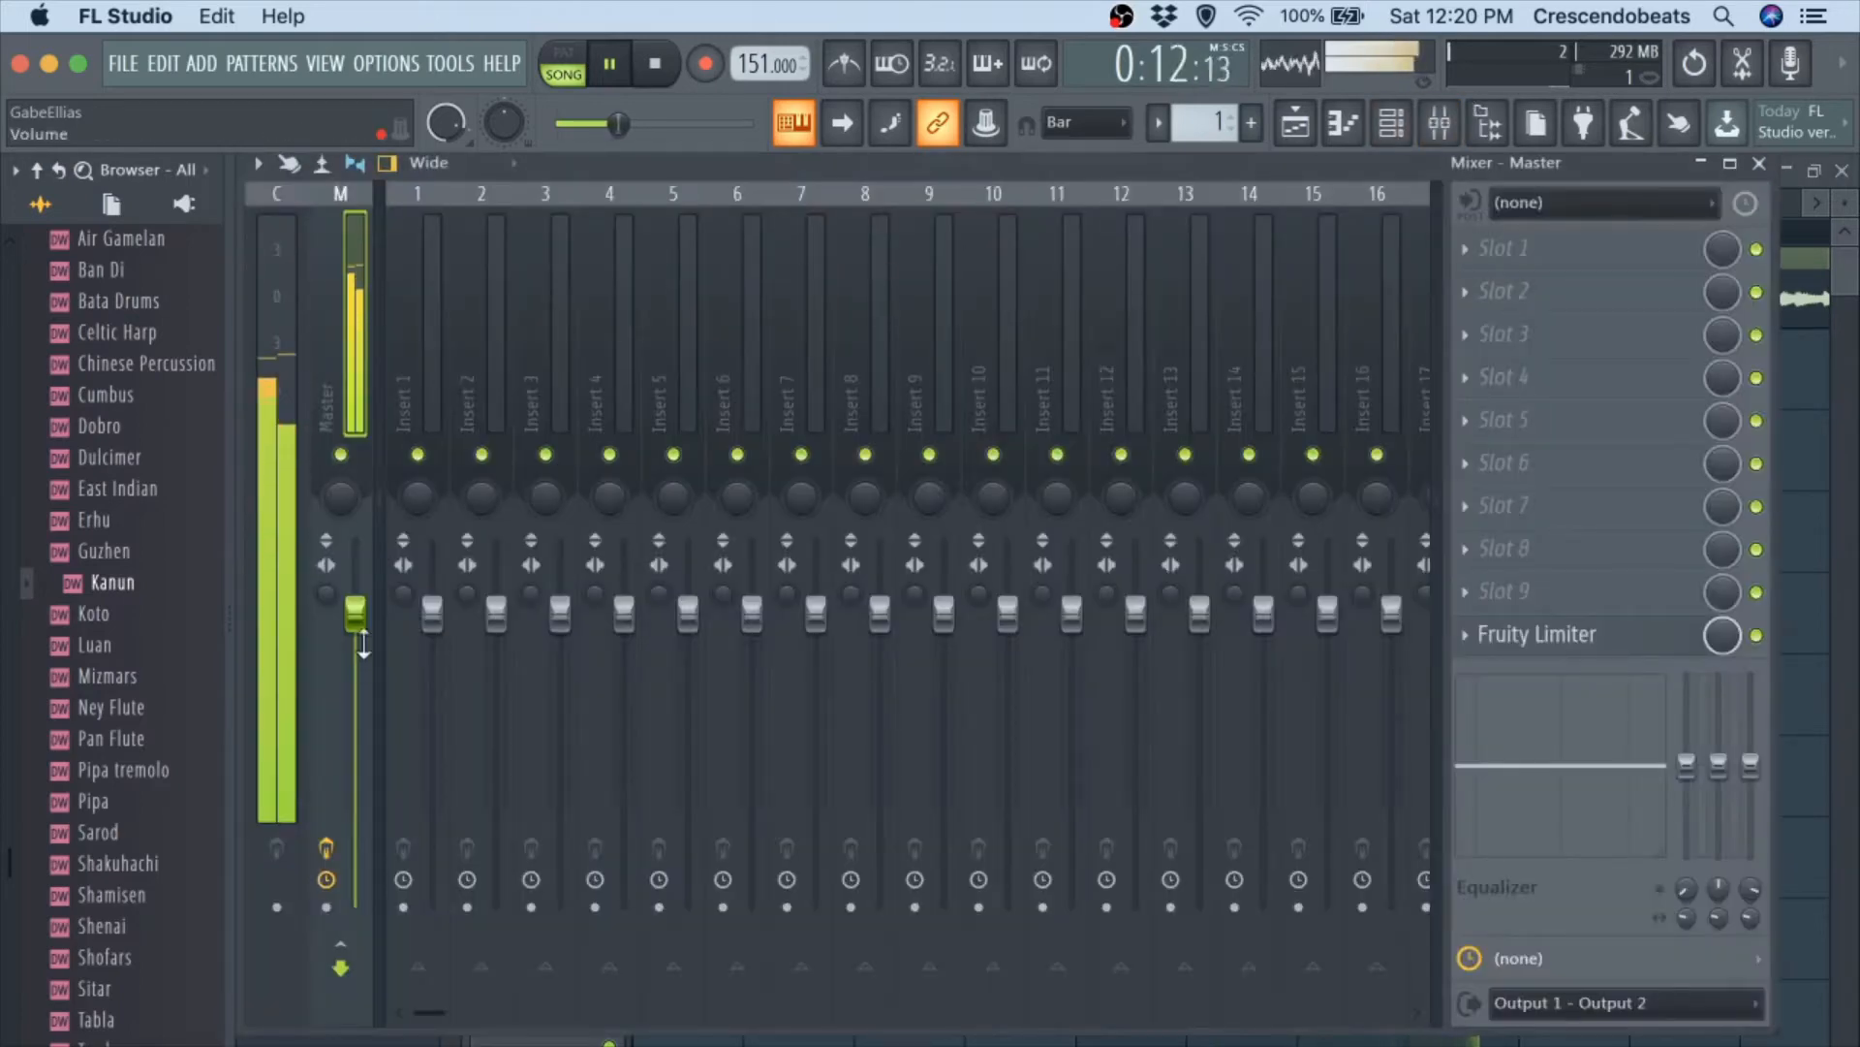
click(1770, 142)
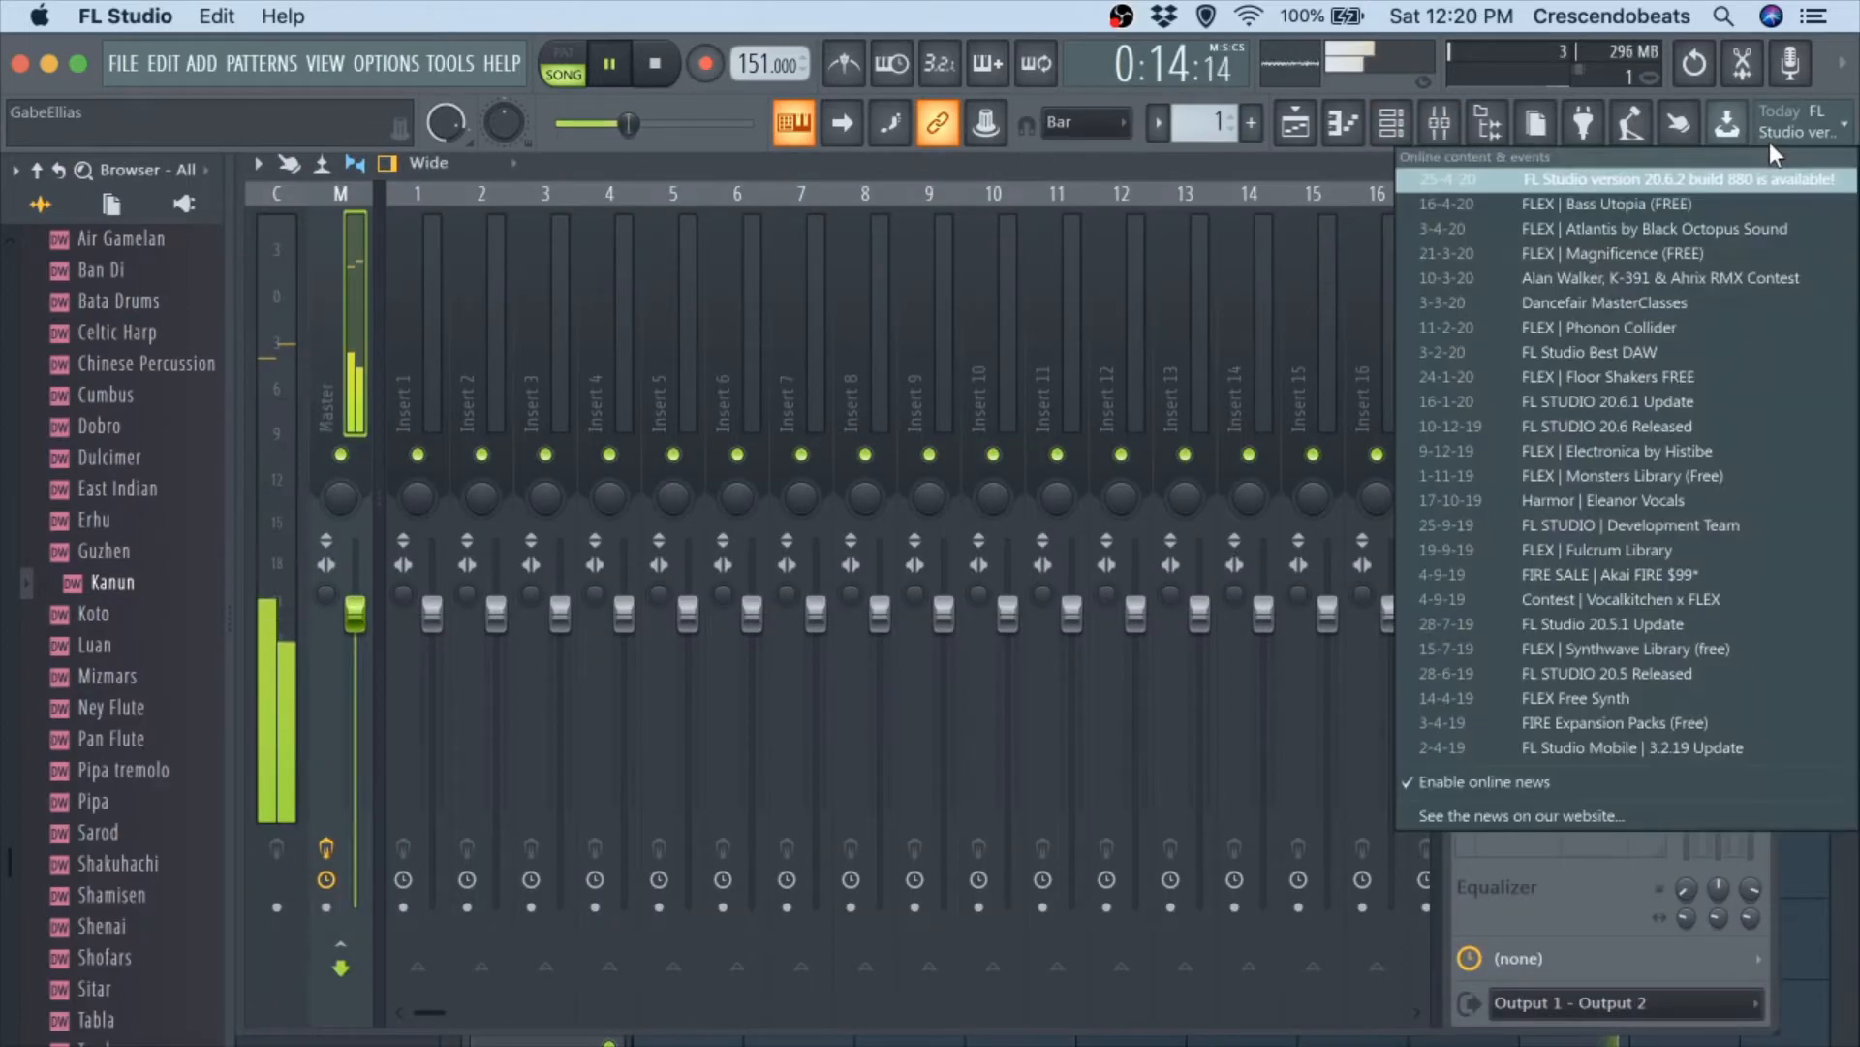
click(1798, 126)
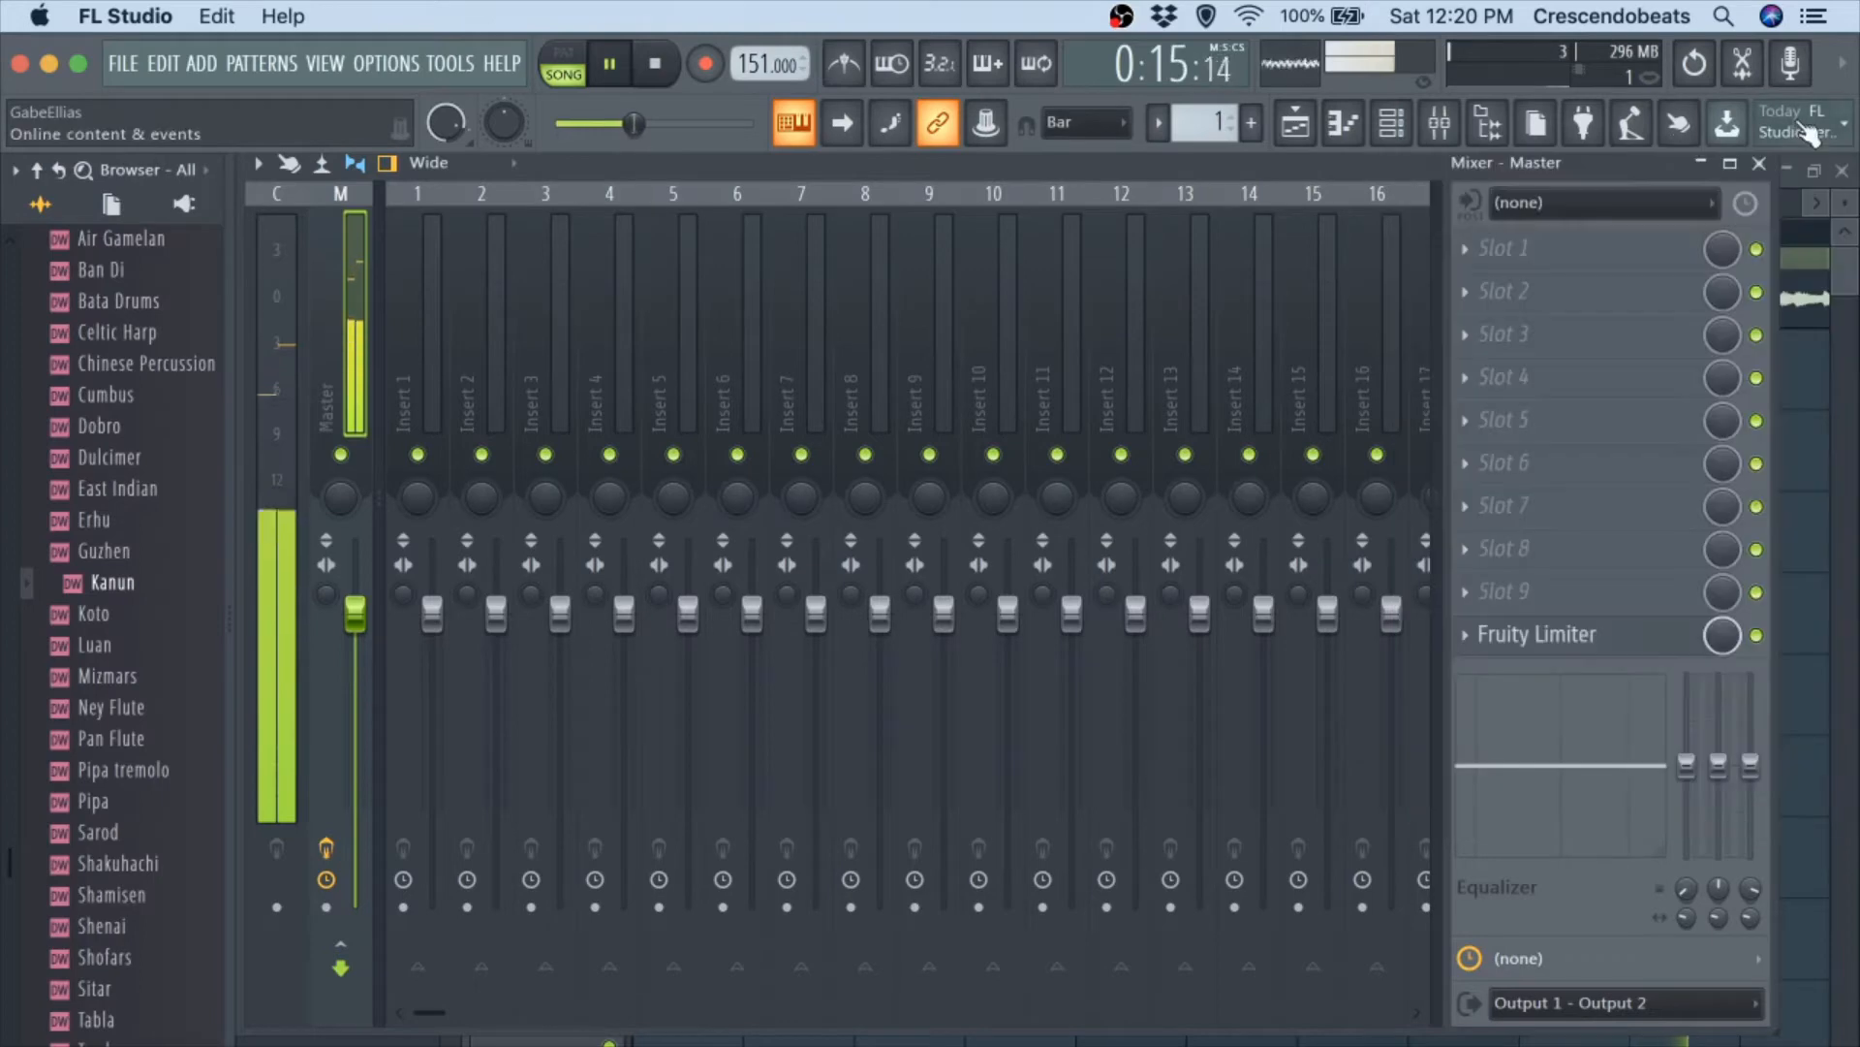
click(1760, 165)
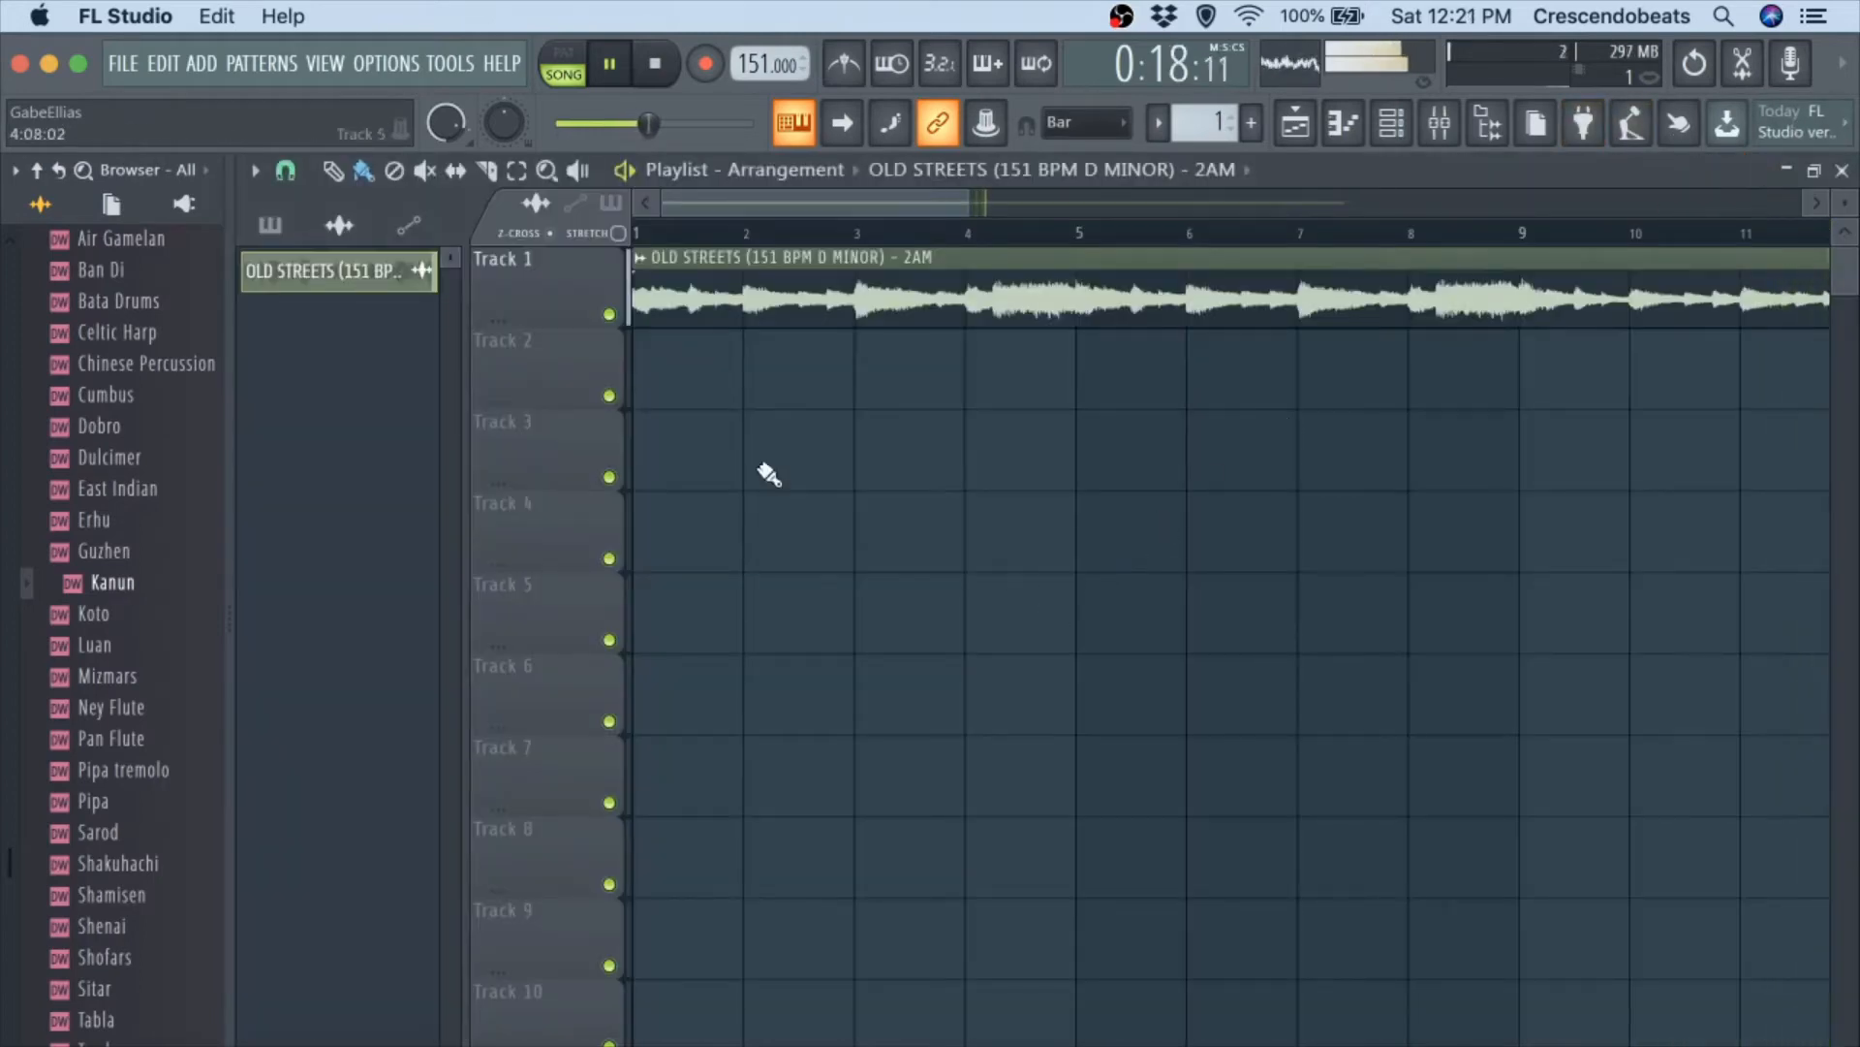
Open the OLD STREETS clip's channel settings, route it to mixer track 5 and show that track in the mixer.
click(639, 256)
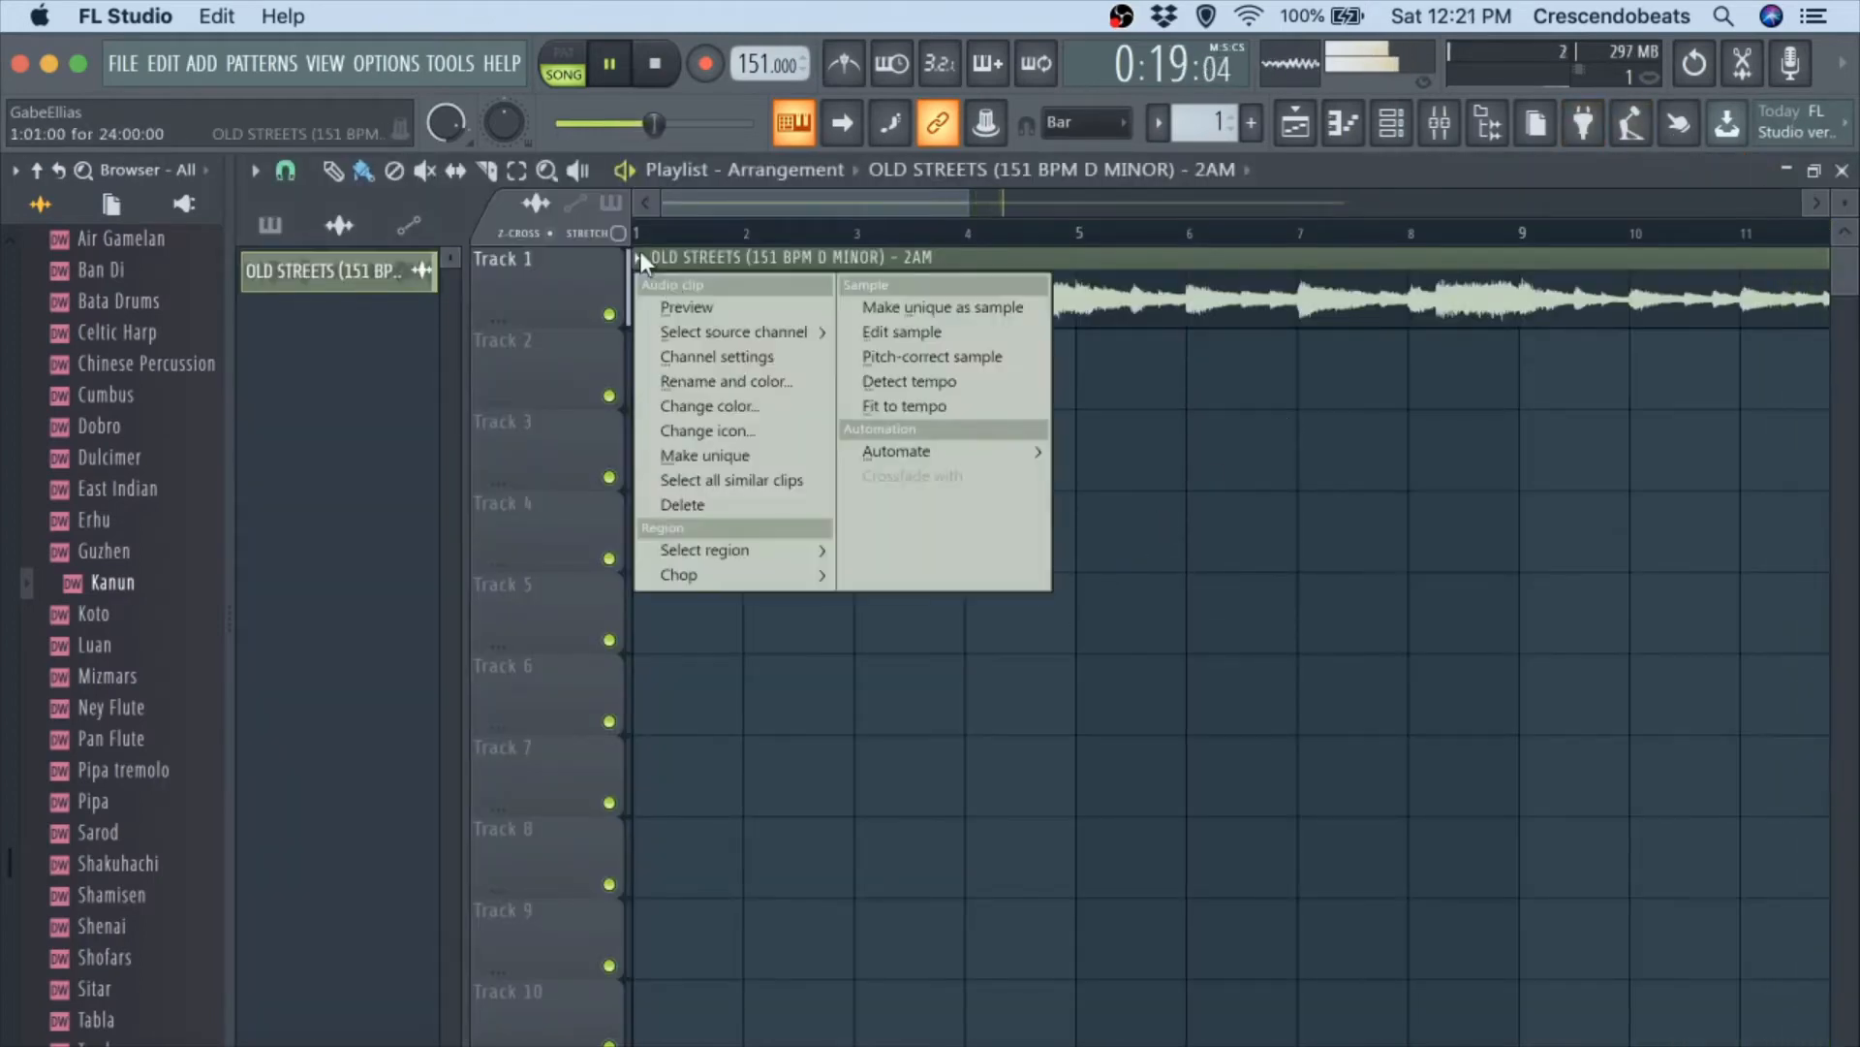
click(710, 355)
key(F9)
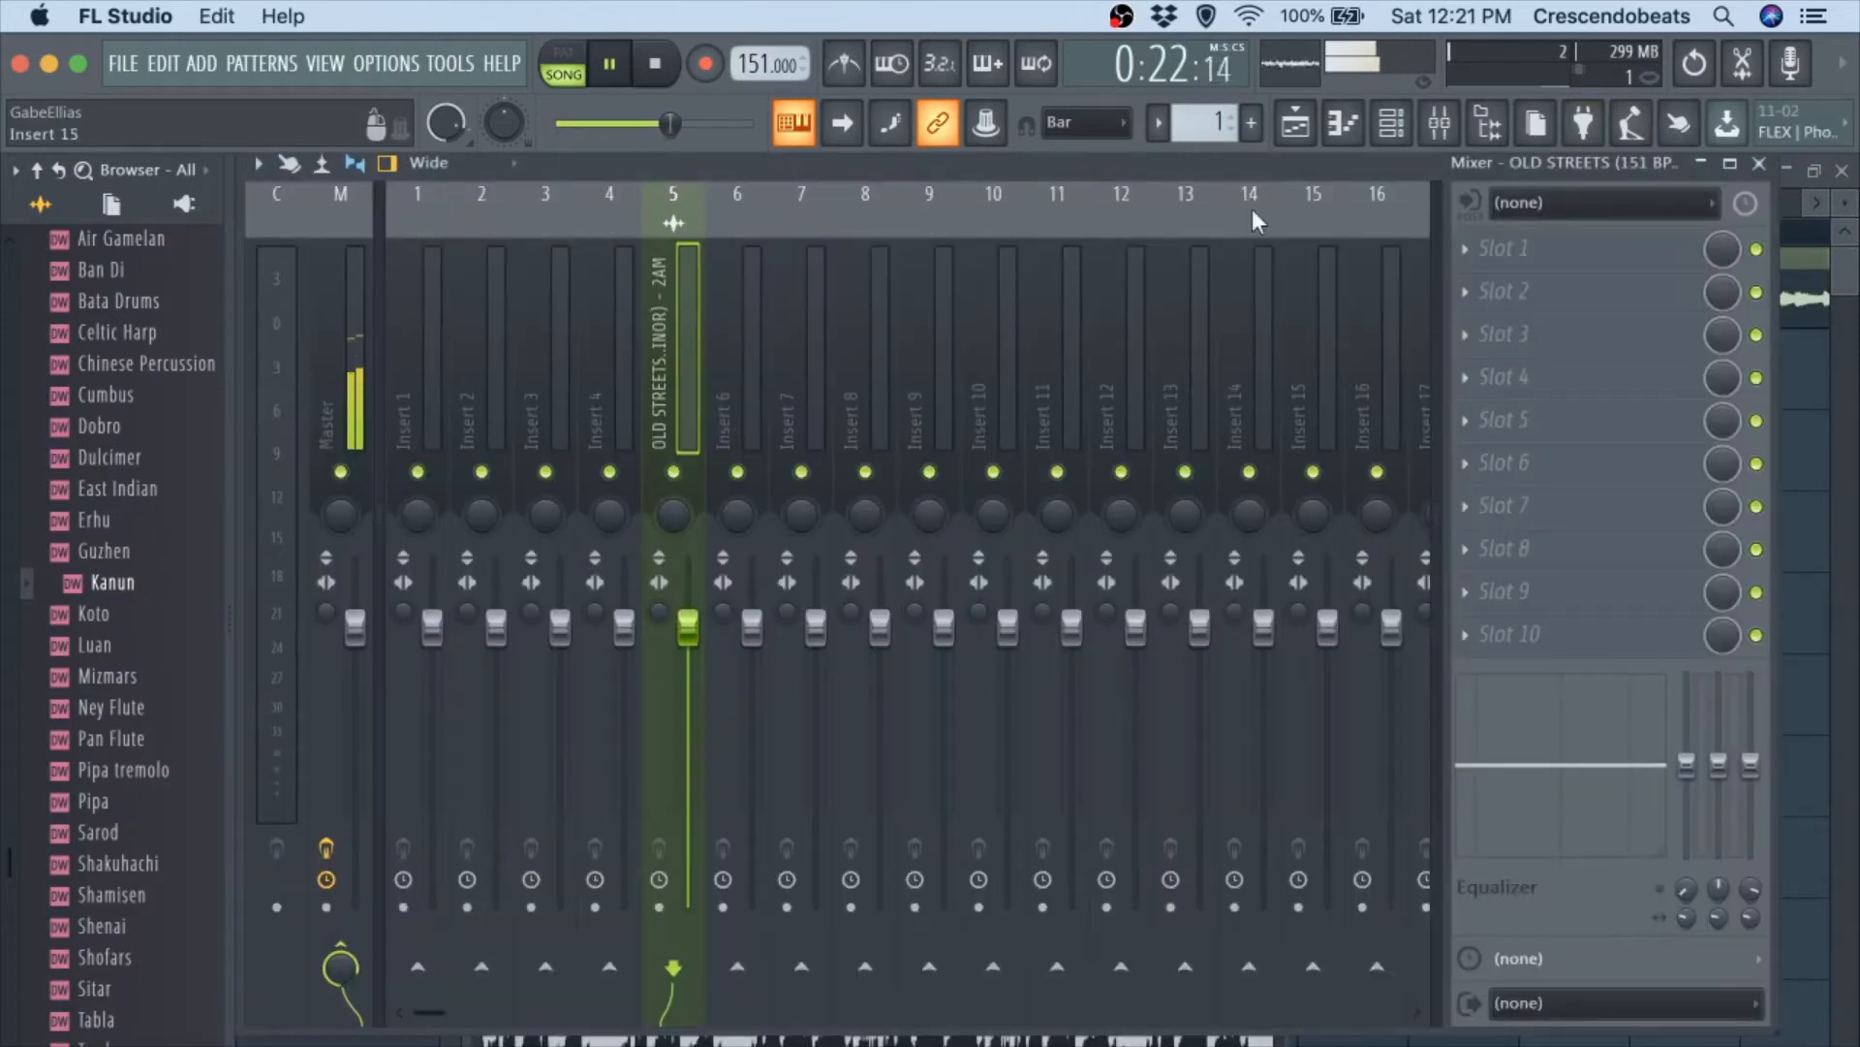
Play the melody to check its signal on mixer track 5, and close the clip's channel settings.
key(space)
key(space)
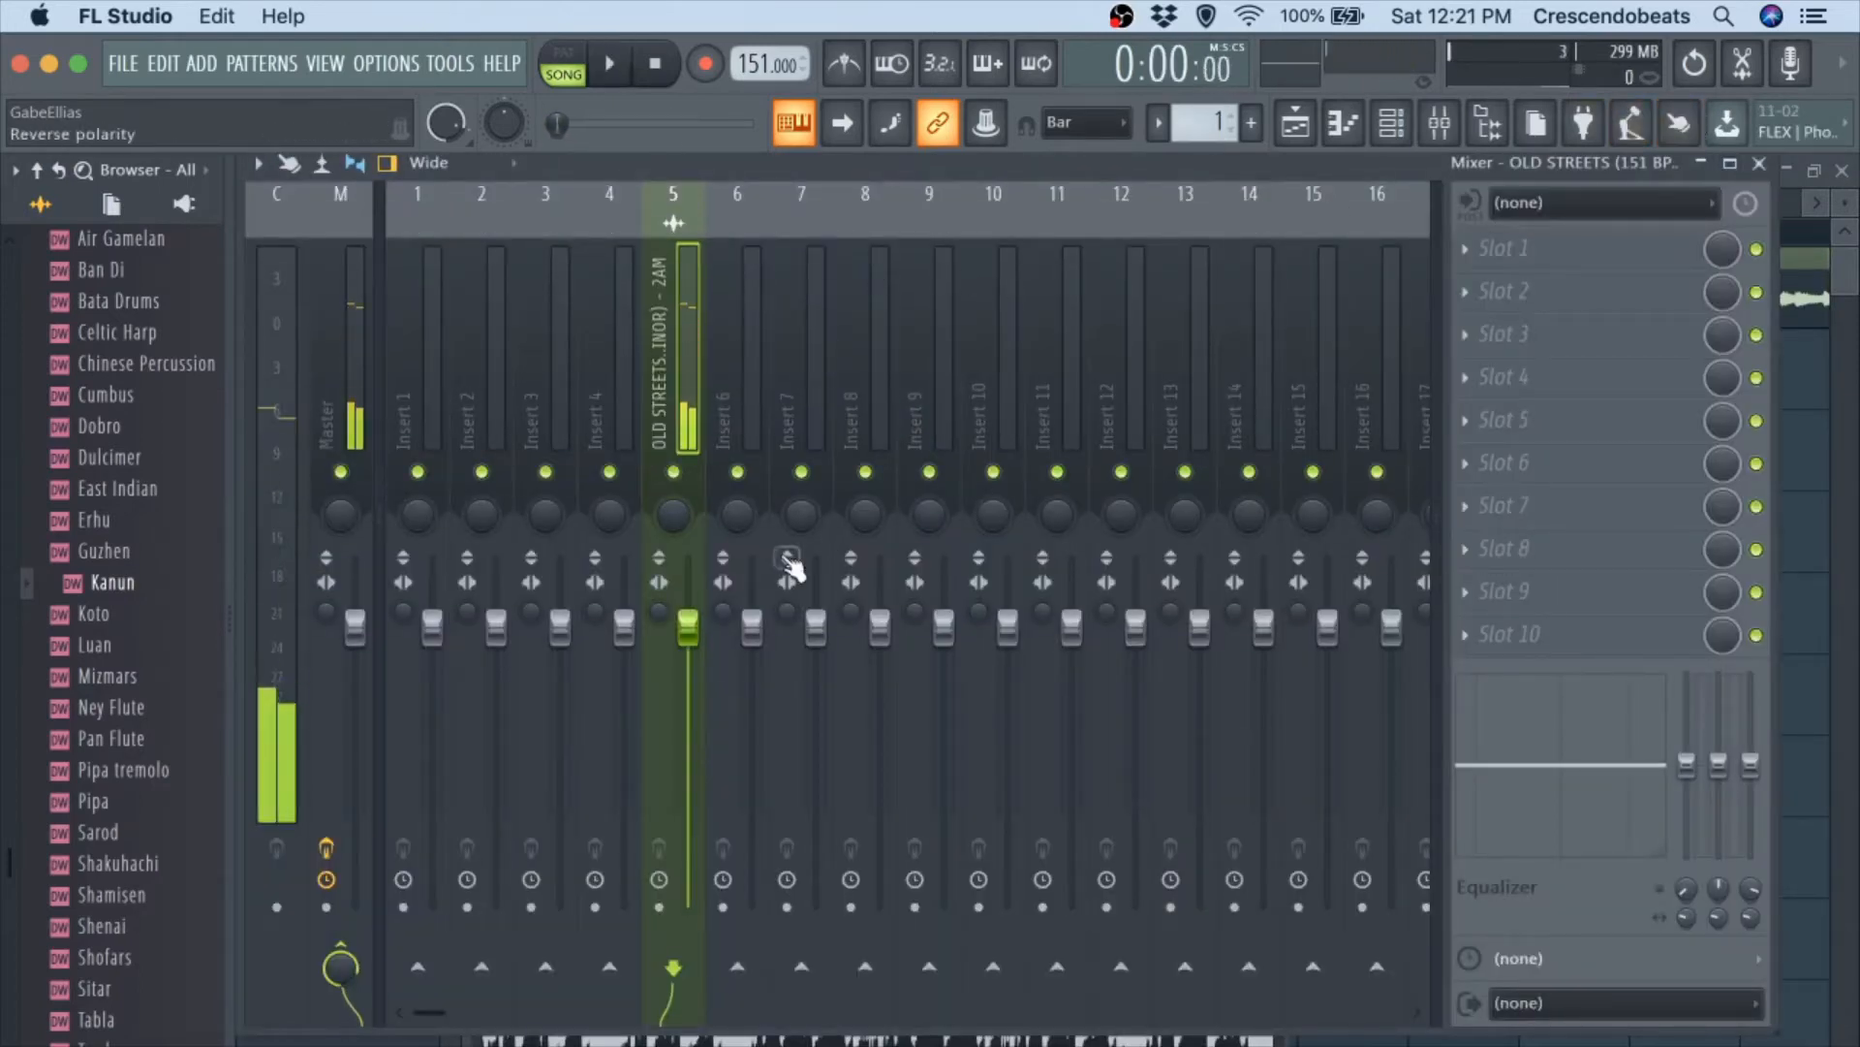
key(space)
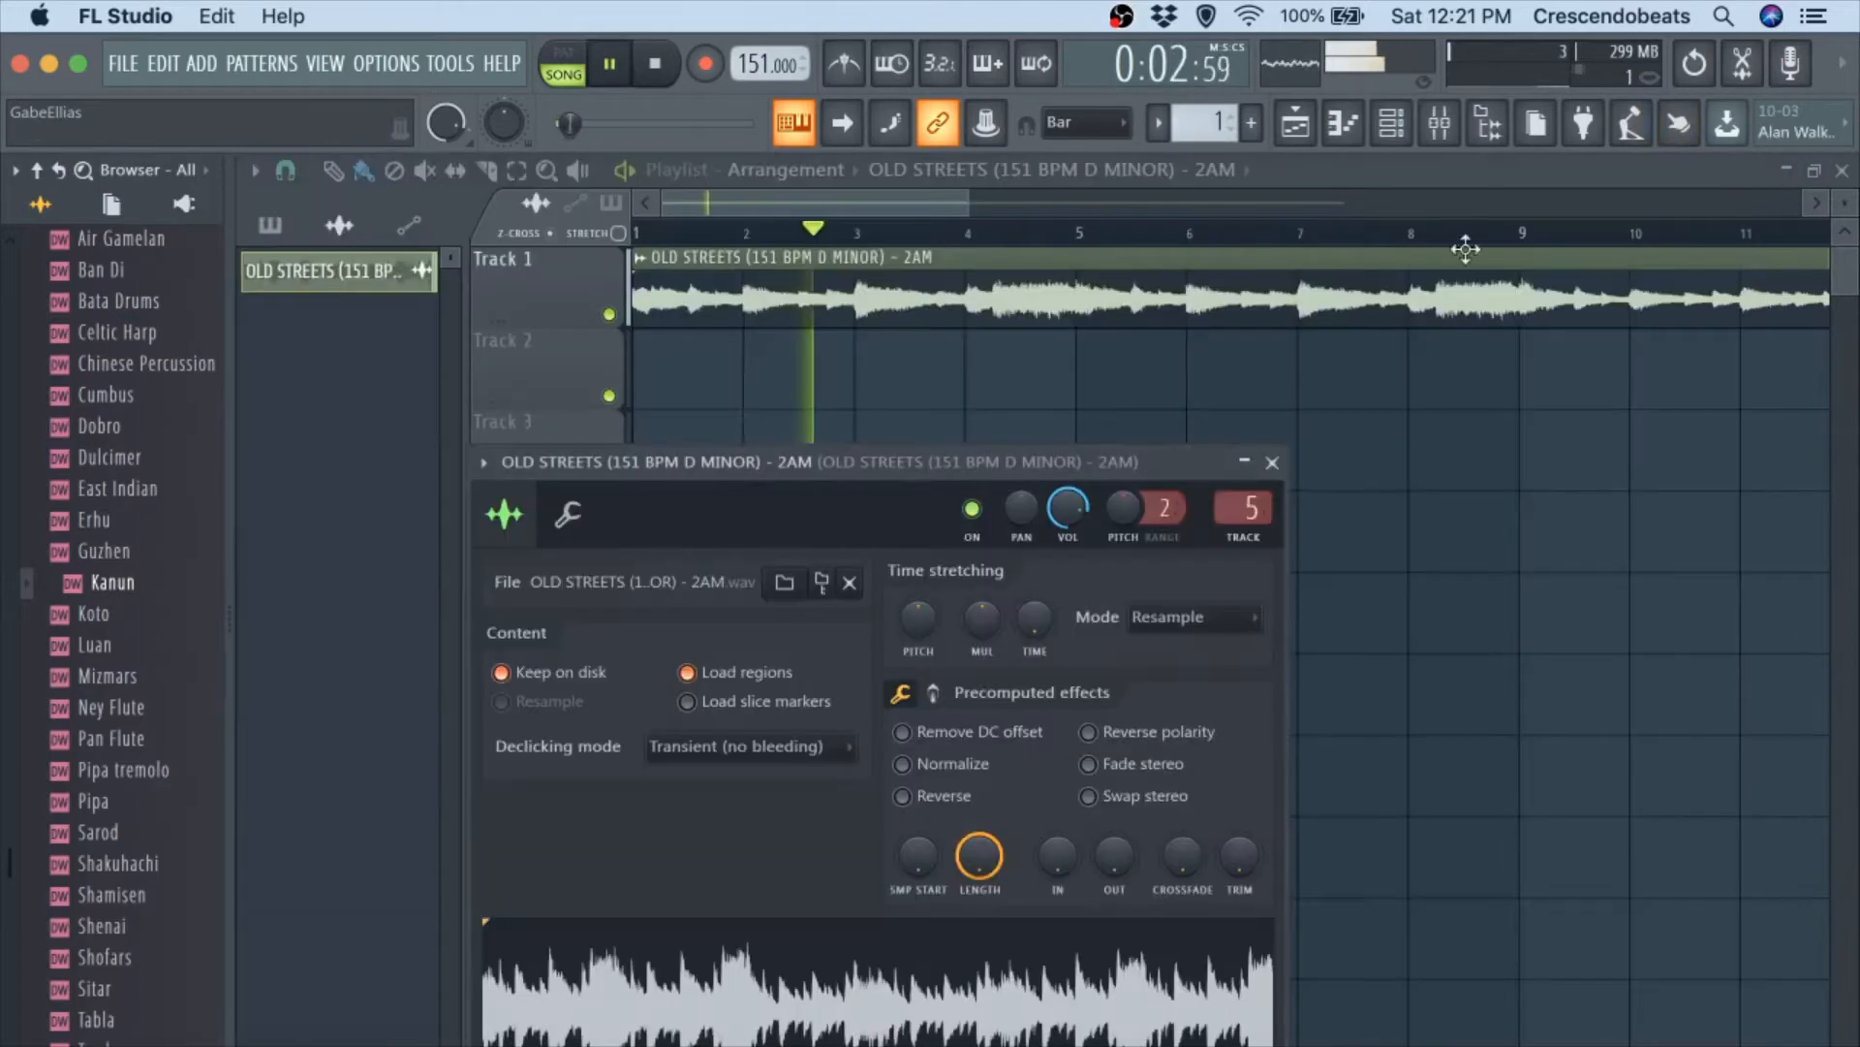
click(1272, 465)
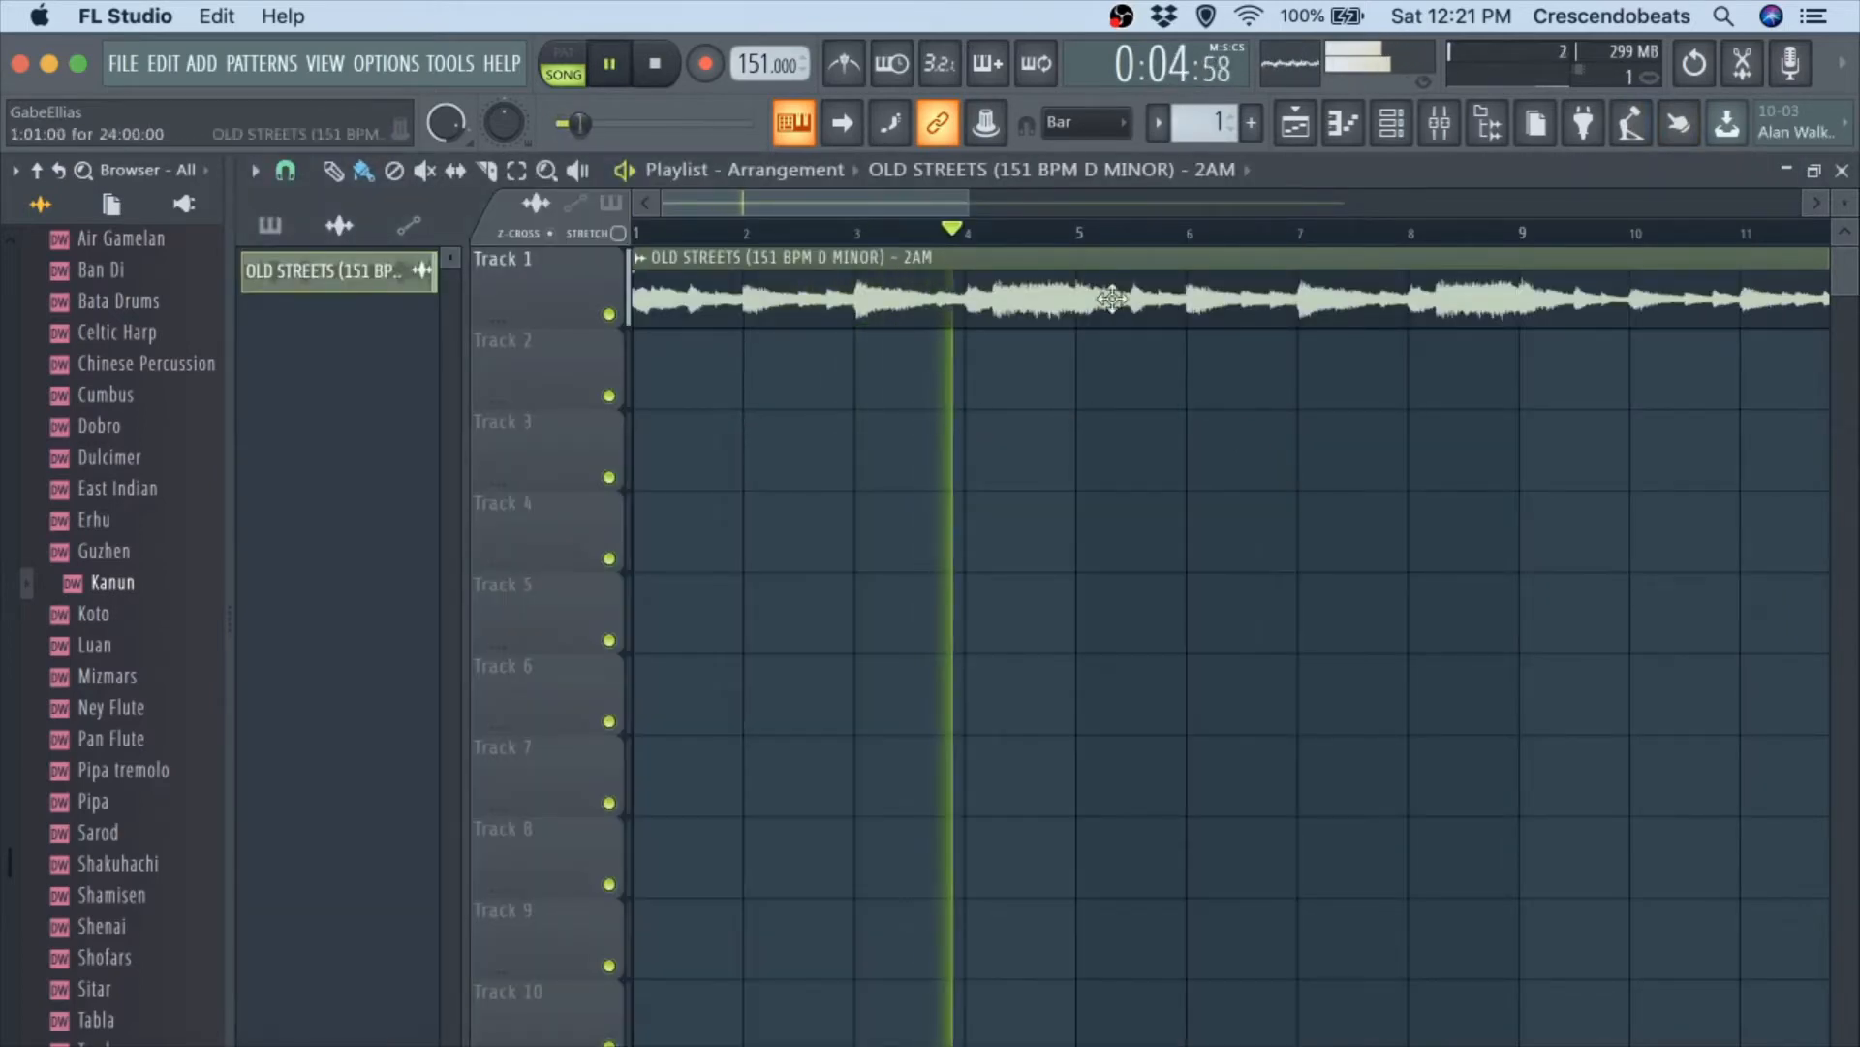
key(space)
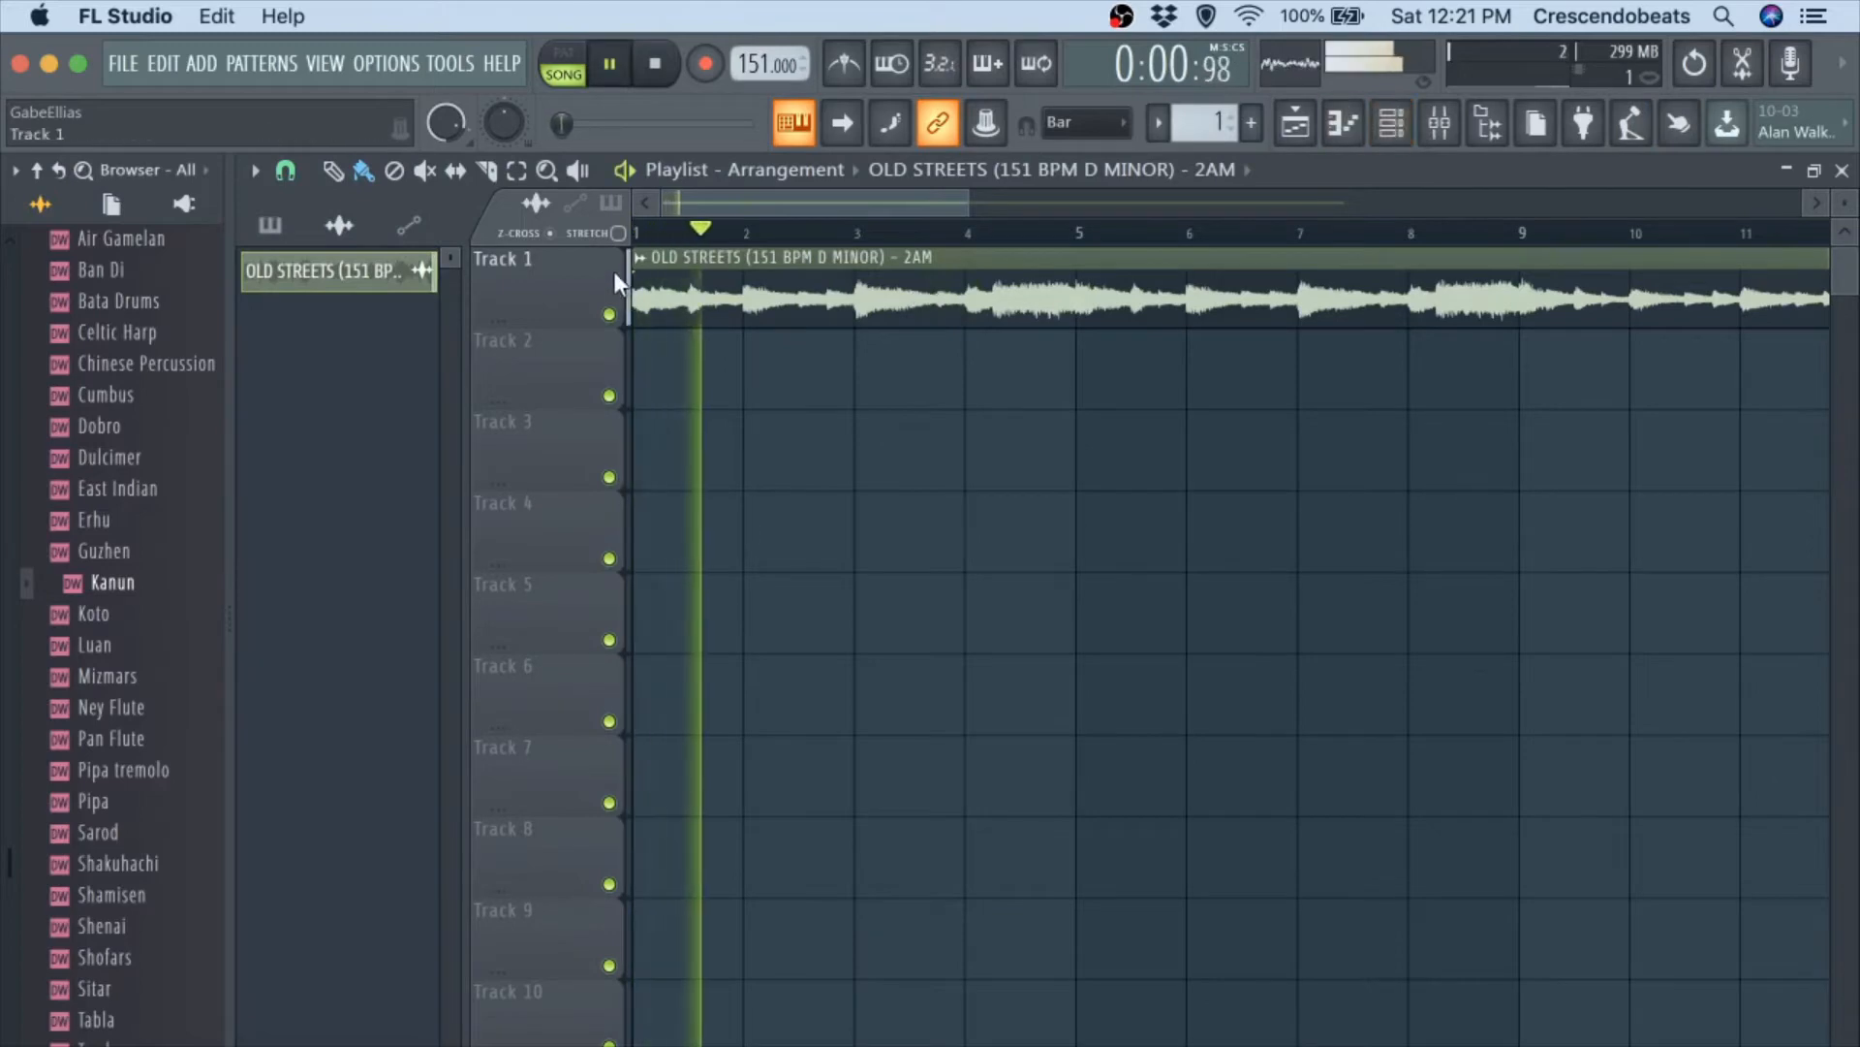
Reopen the OLD STREETS clip's channel settings, review its Declicking mode during playback, and close the settings.
right_click(640, 277)
click(683, 357)
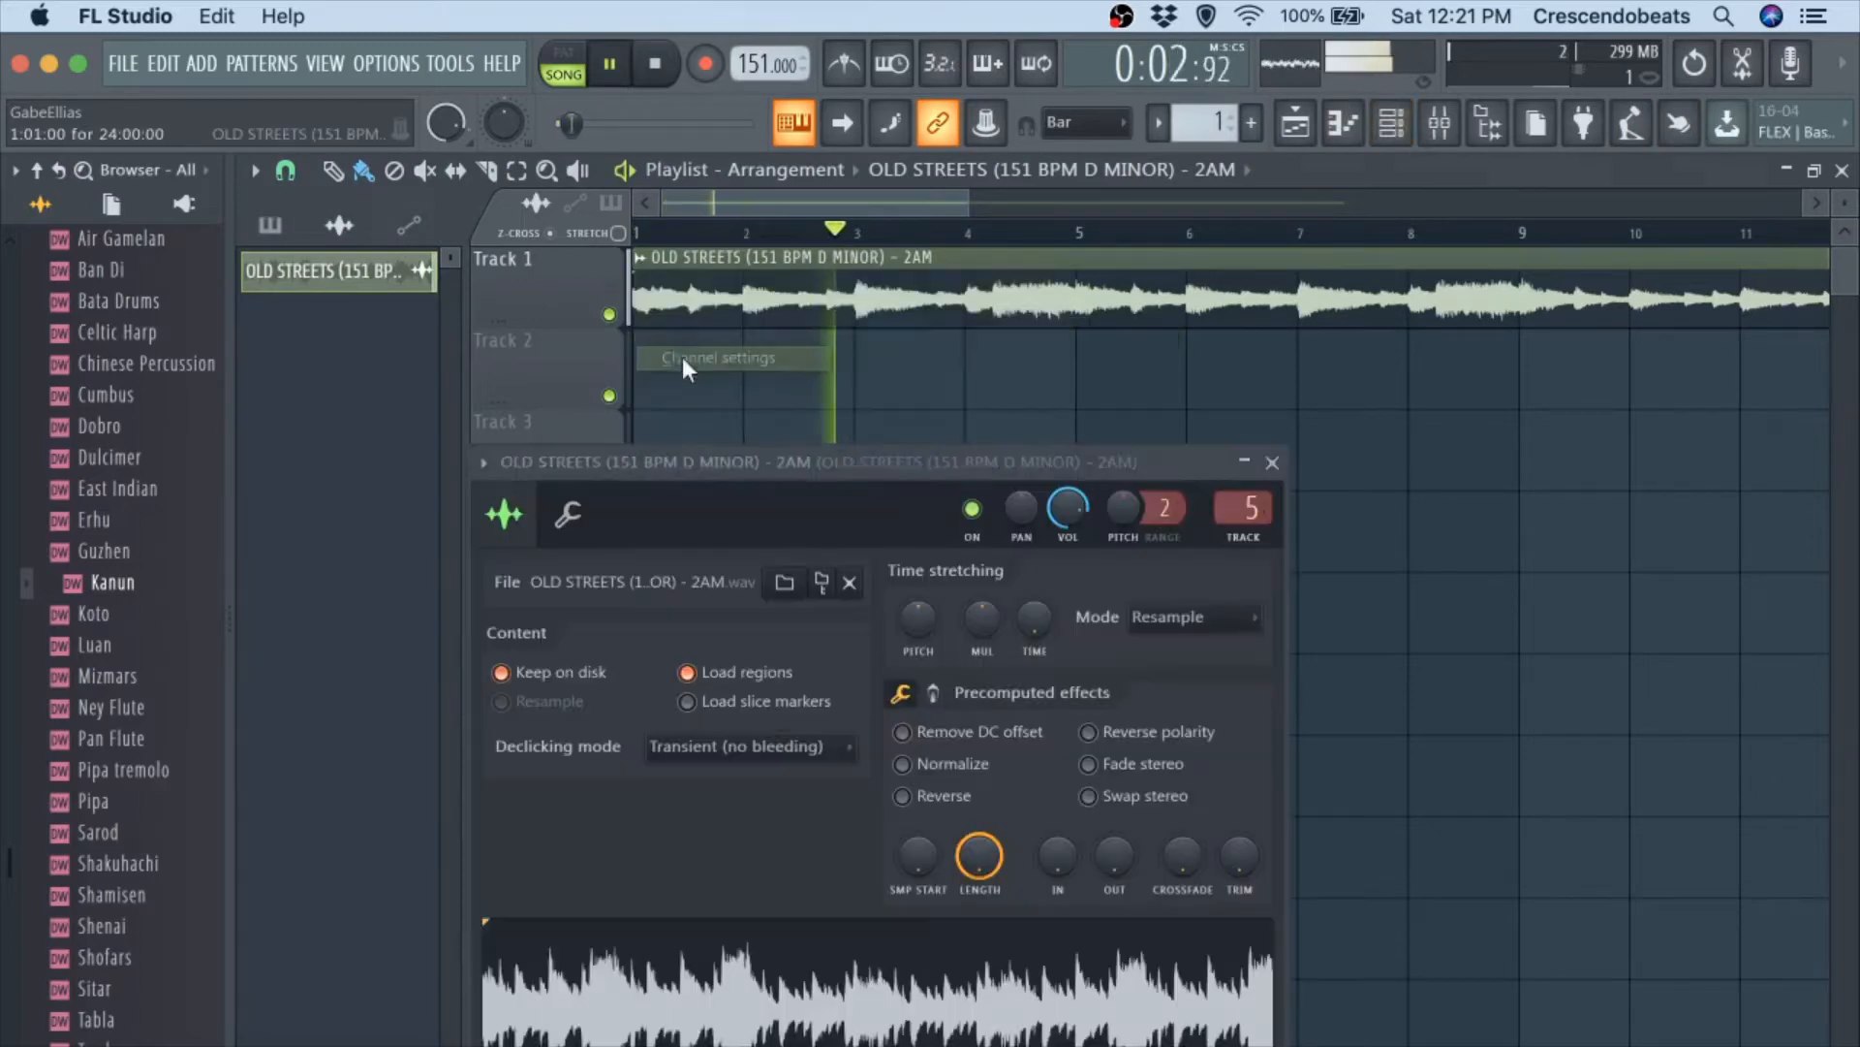
click(701, 748)
click(694, 740)
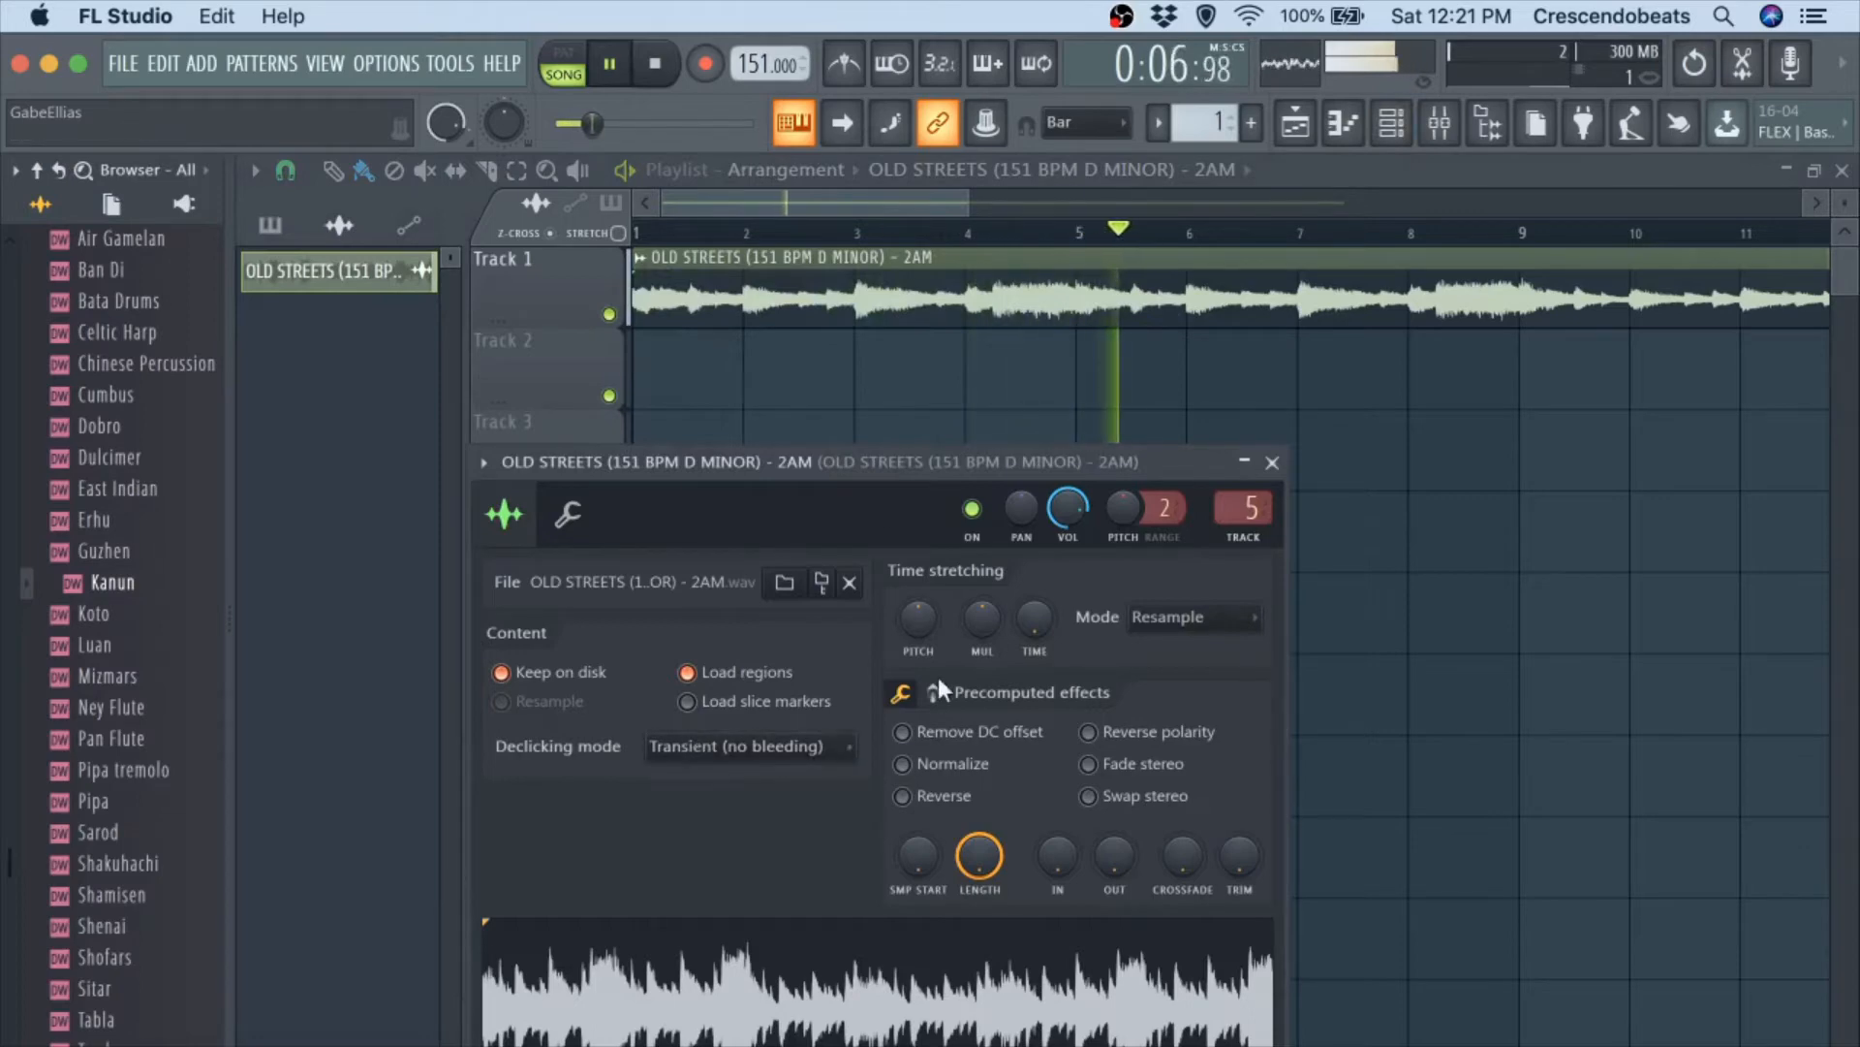
drag(946, 459, 946, 334)
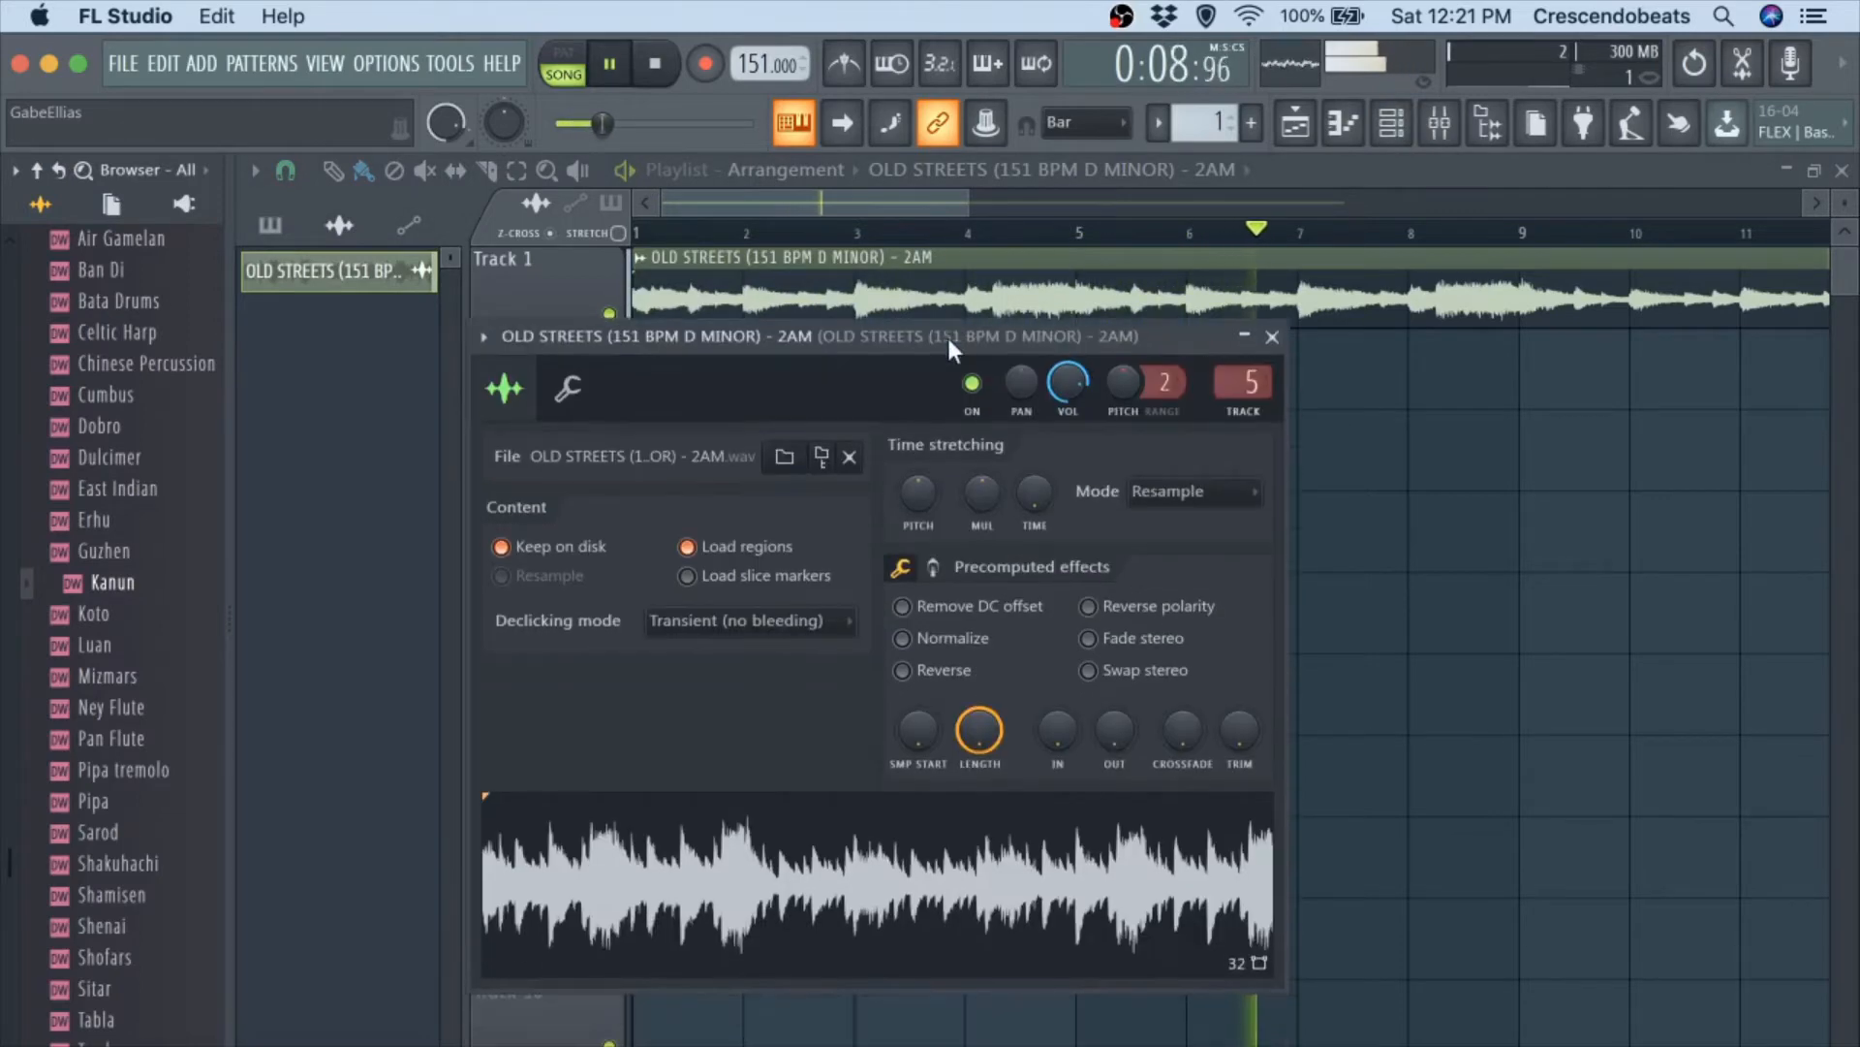
key(space)
click(1272, 337)
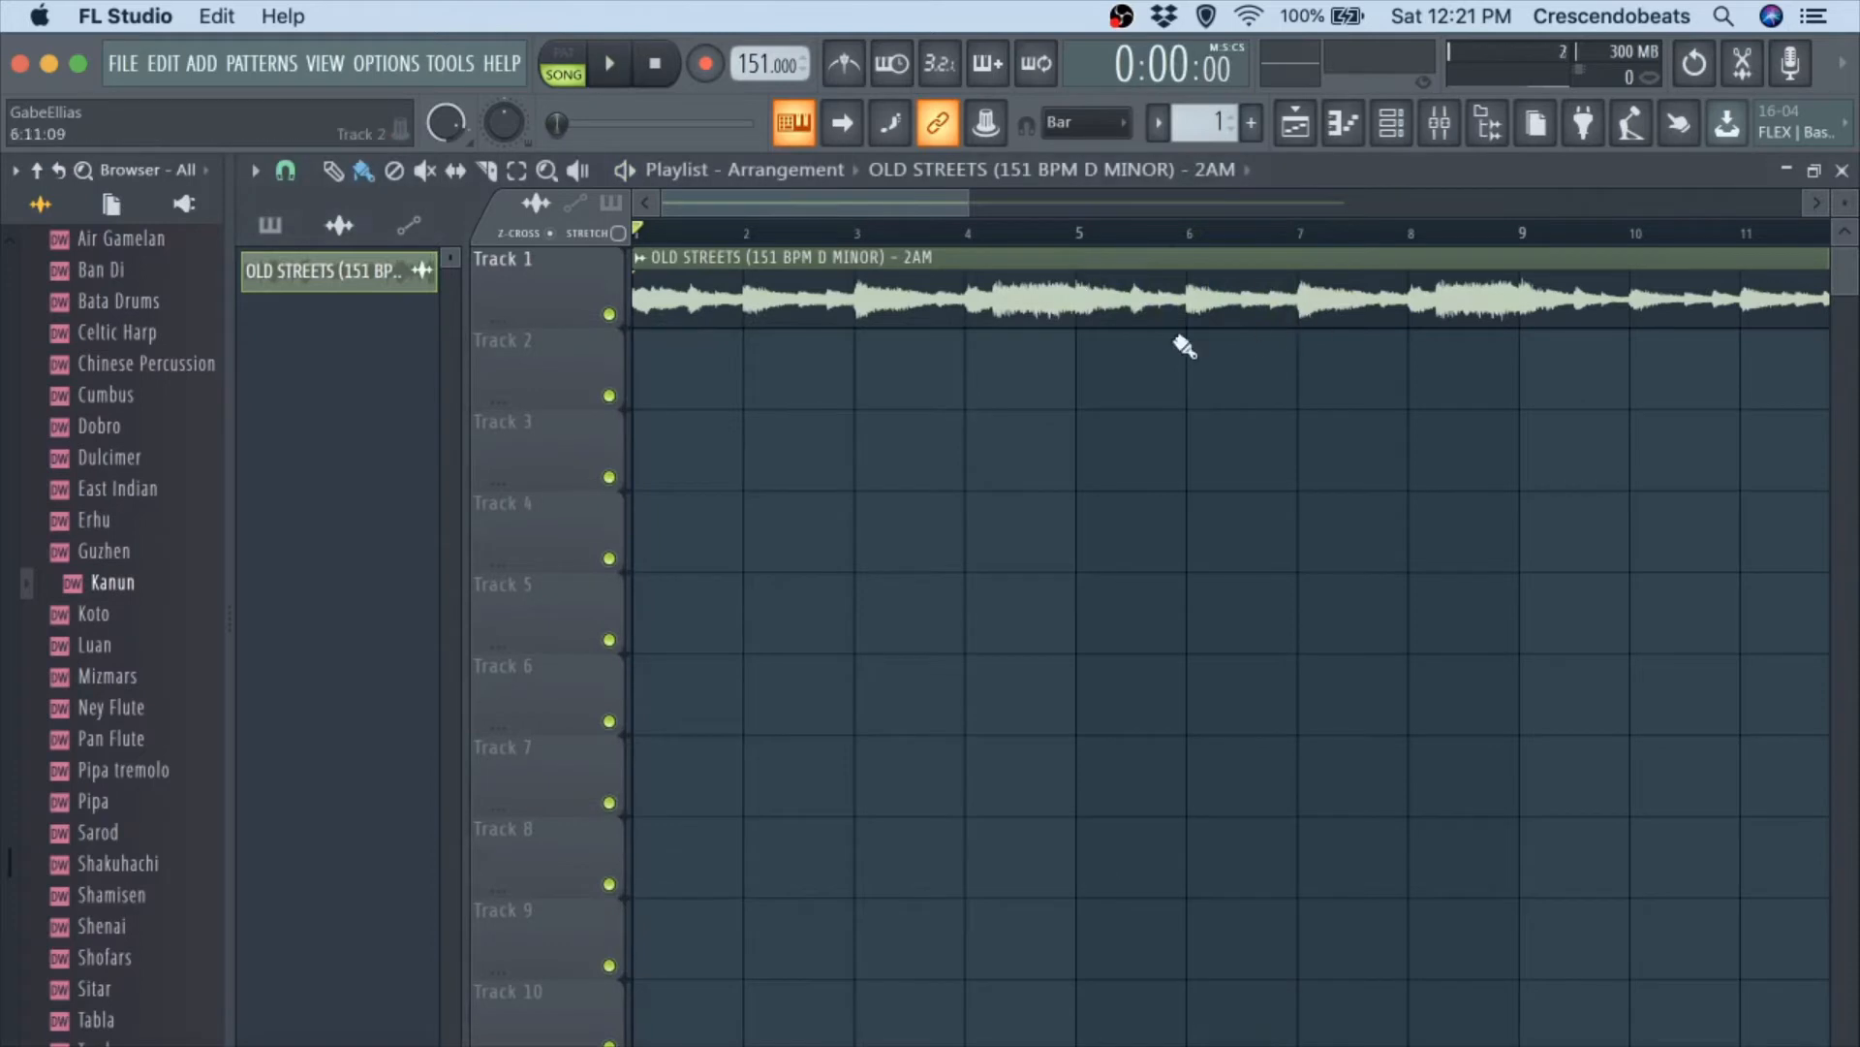
Turn off playlist snapping and fine-trim the ends of the two eight-bar OLD STREETS clips at bars 9 and 17.
scroll(1267, 512, down, 3)
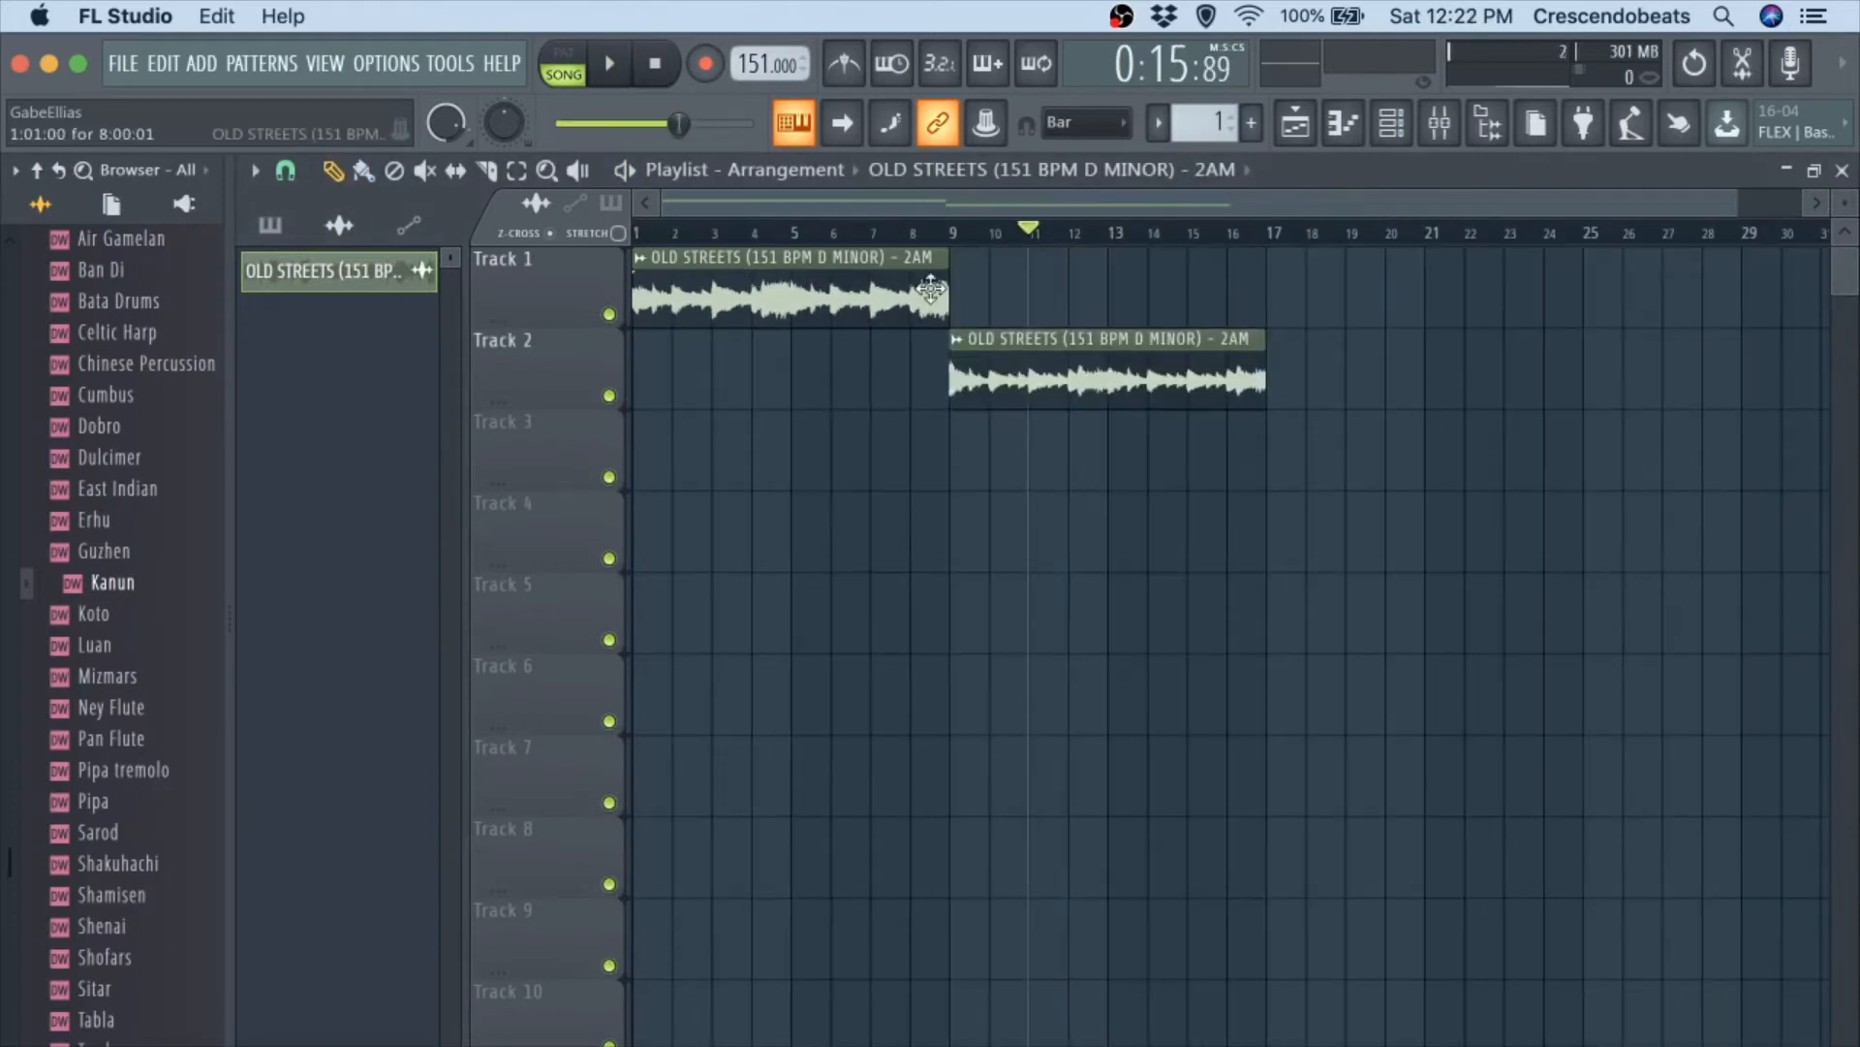
scroll(931, 289, up, 4)
scroll(930, 288, up, 5)
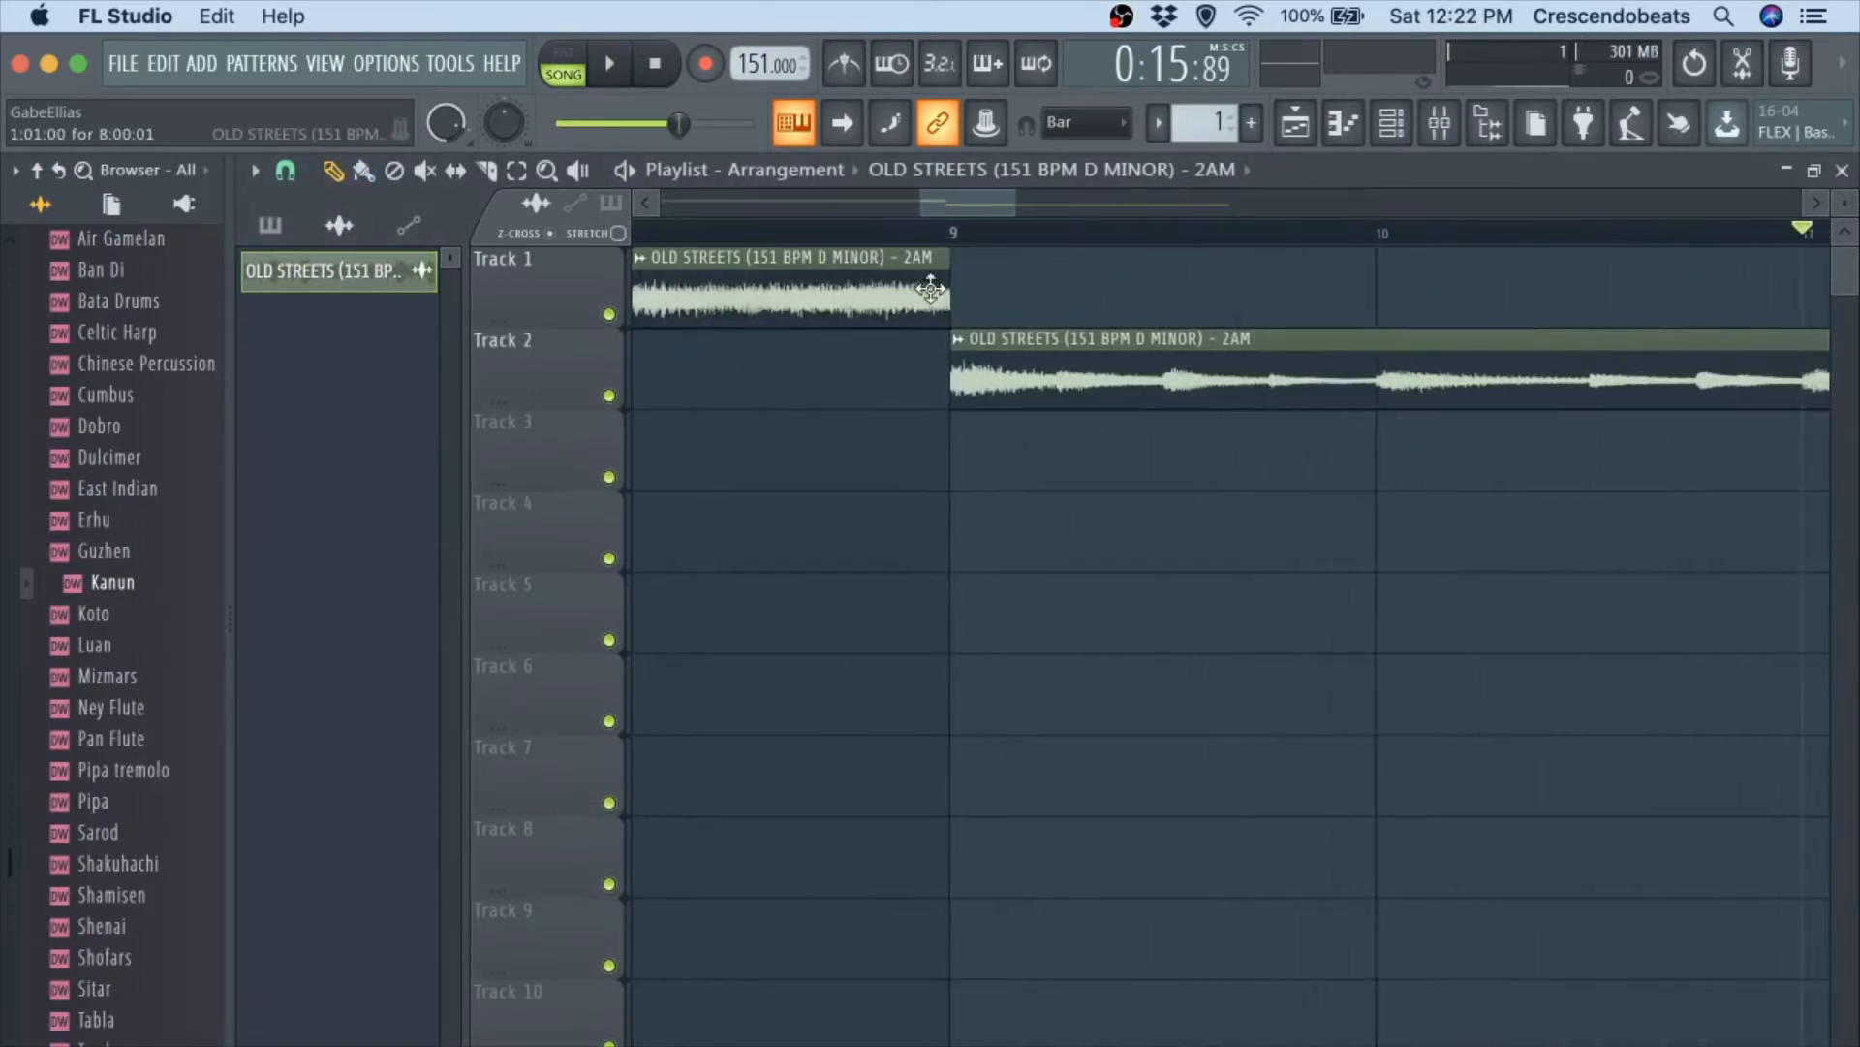
scroll(931, 289, up, 2)
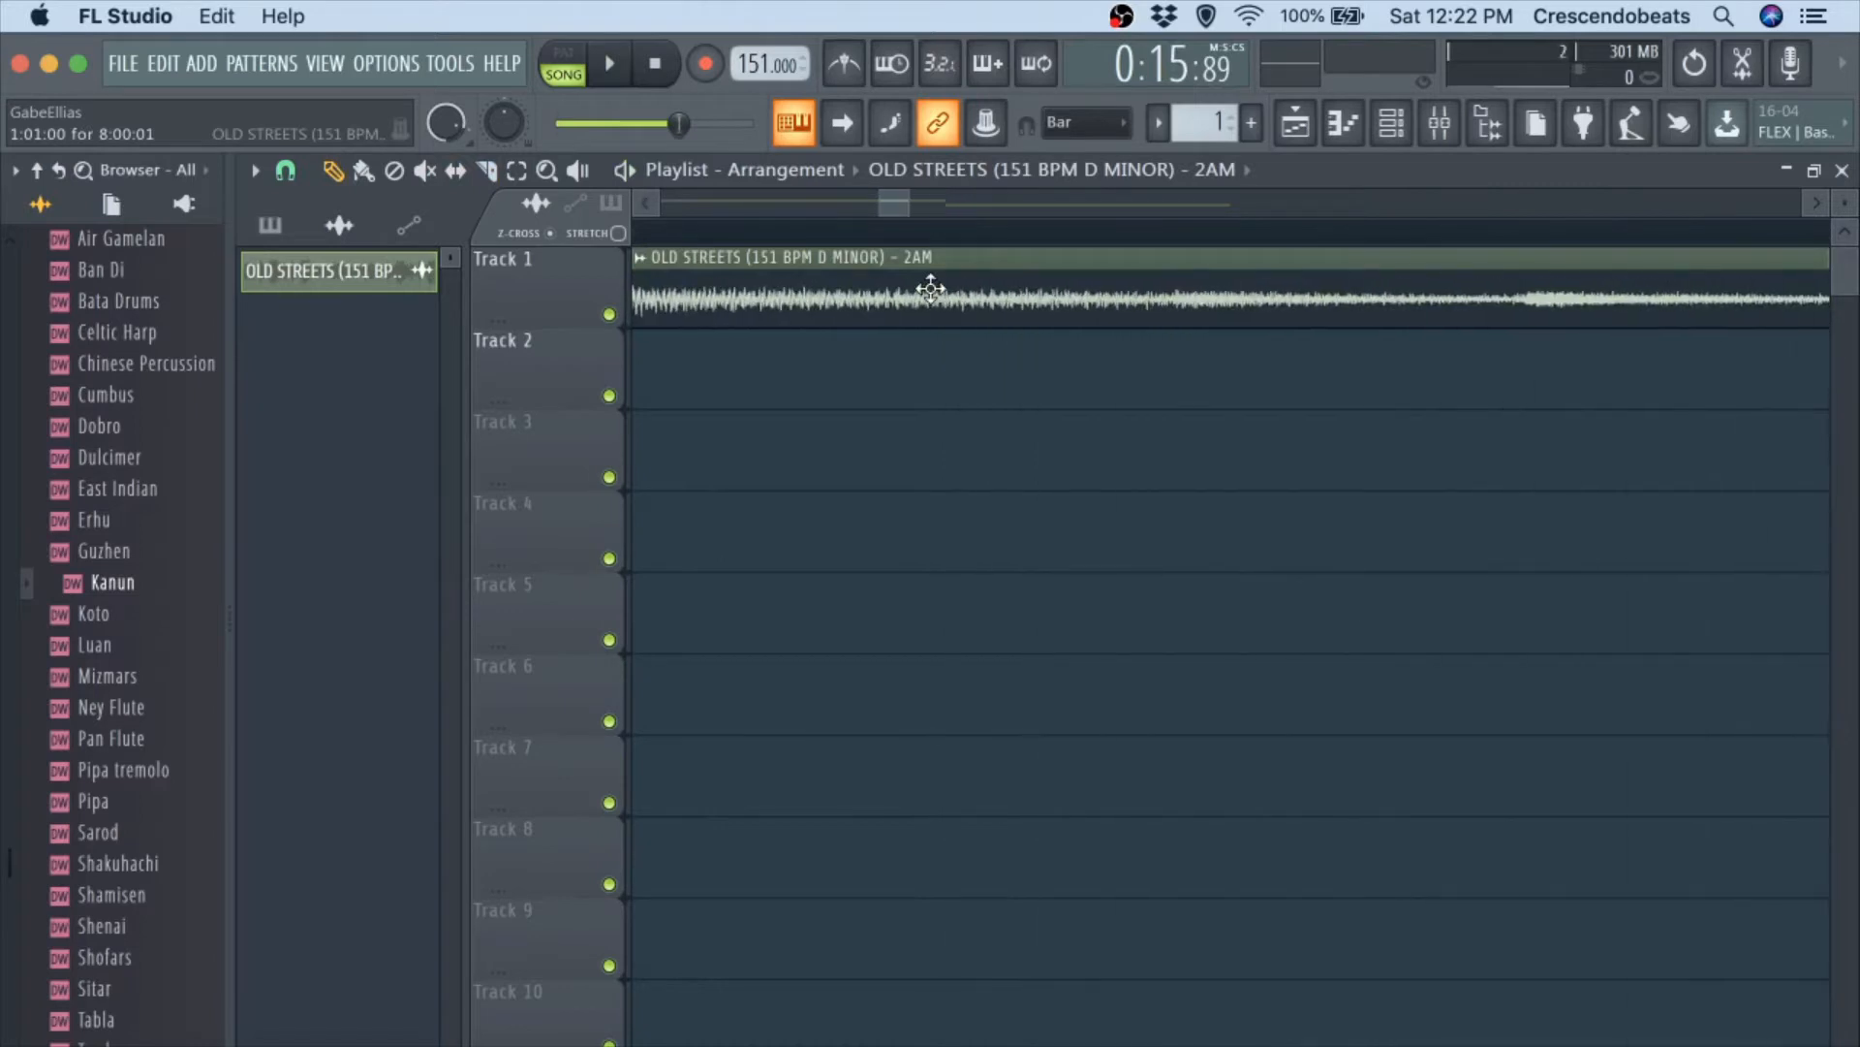
scroll(930, 289, down, 3)
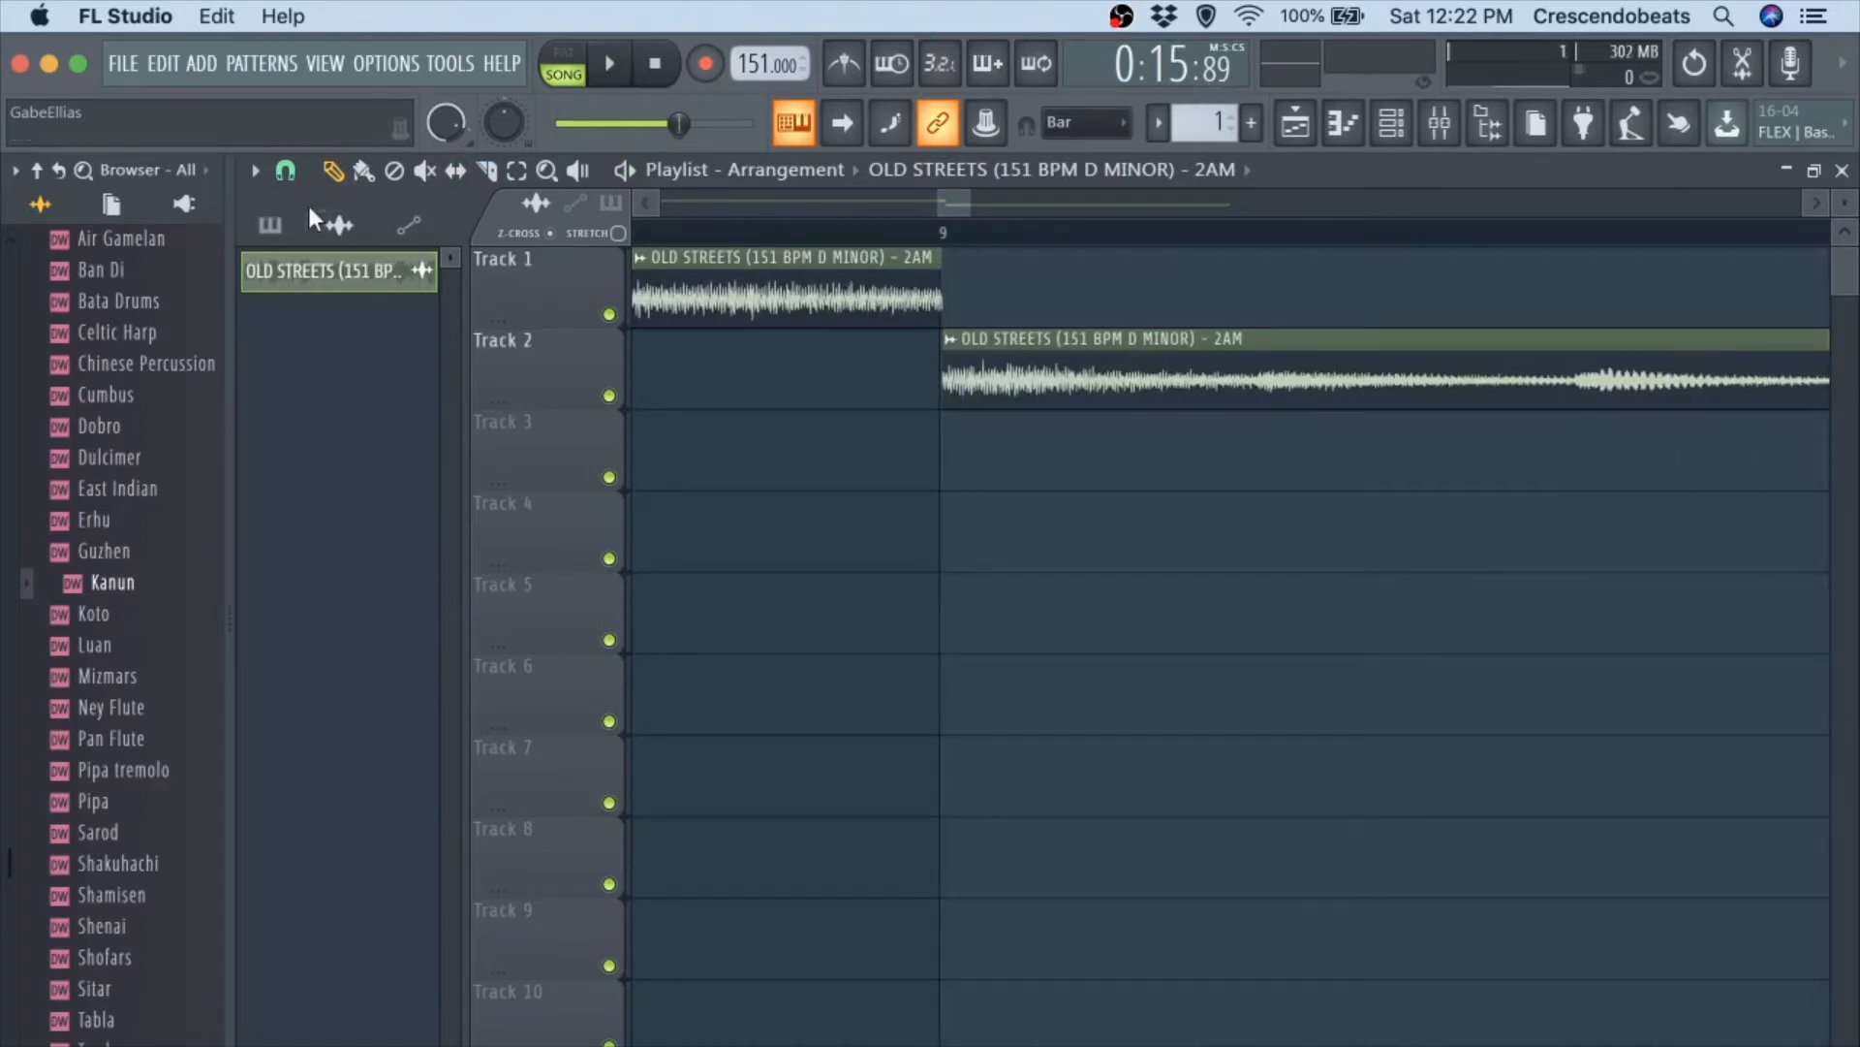
click(286, 171)
click(341, 320)
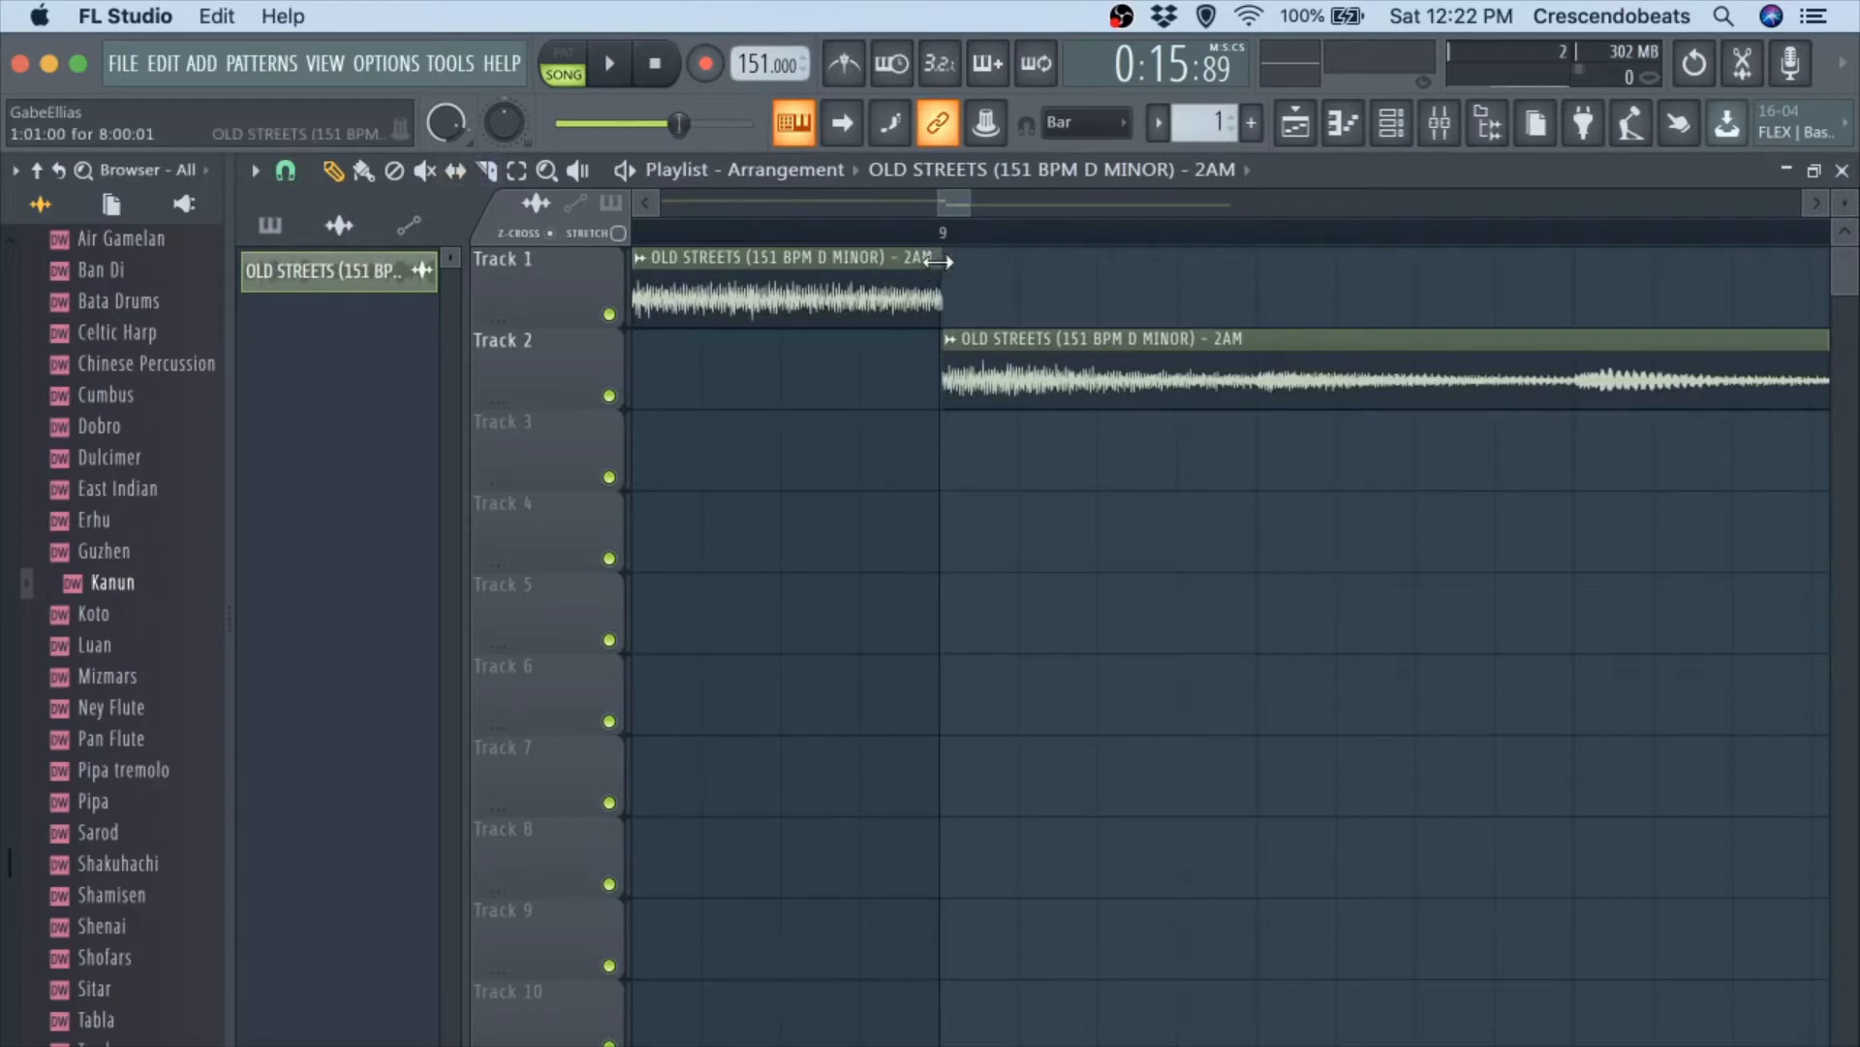
scroll(935, 264, up, 1)
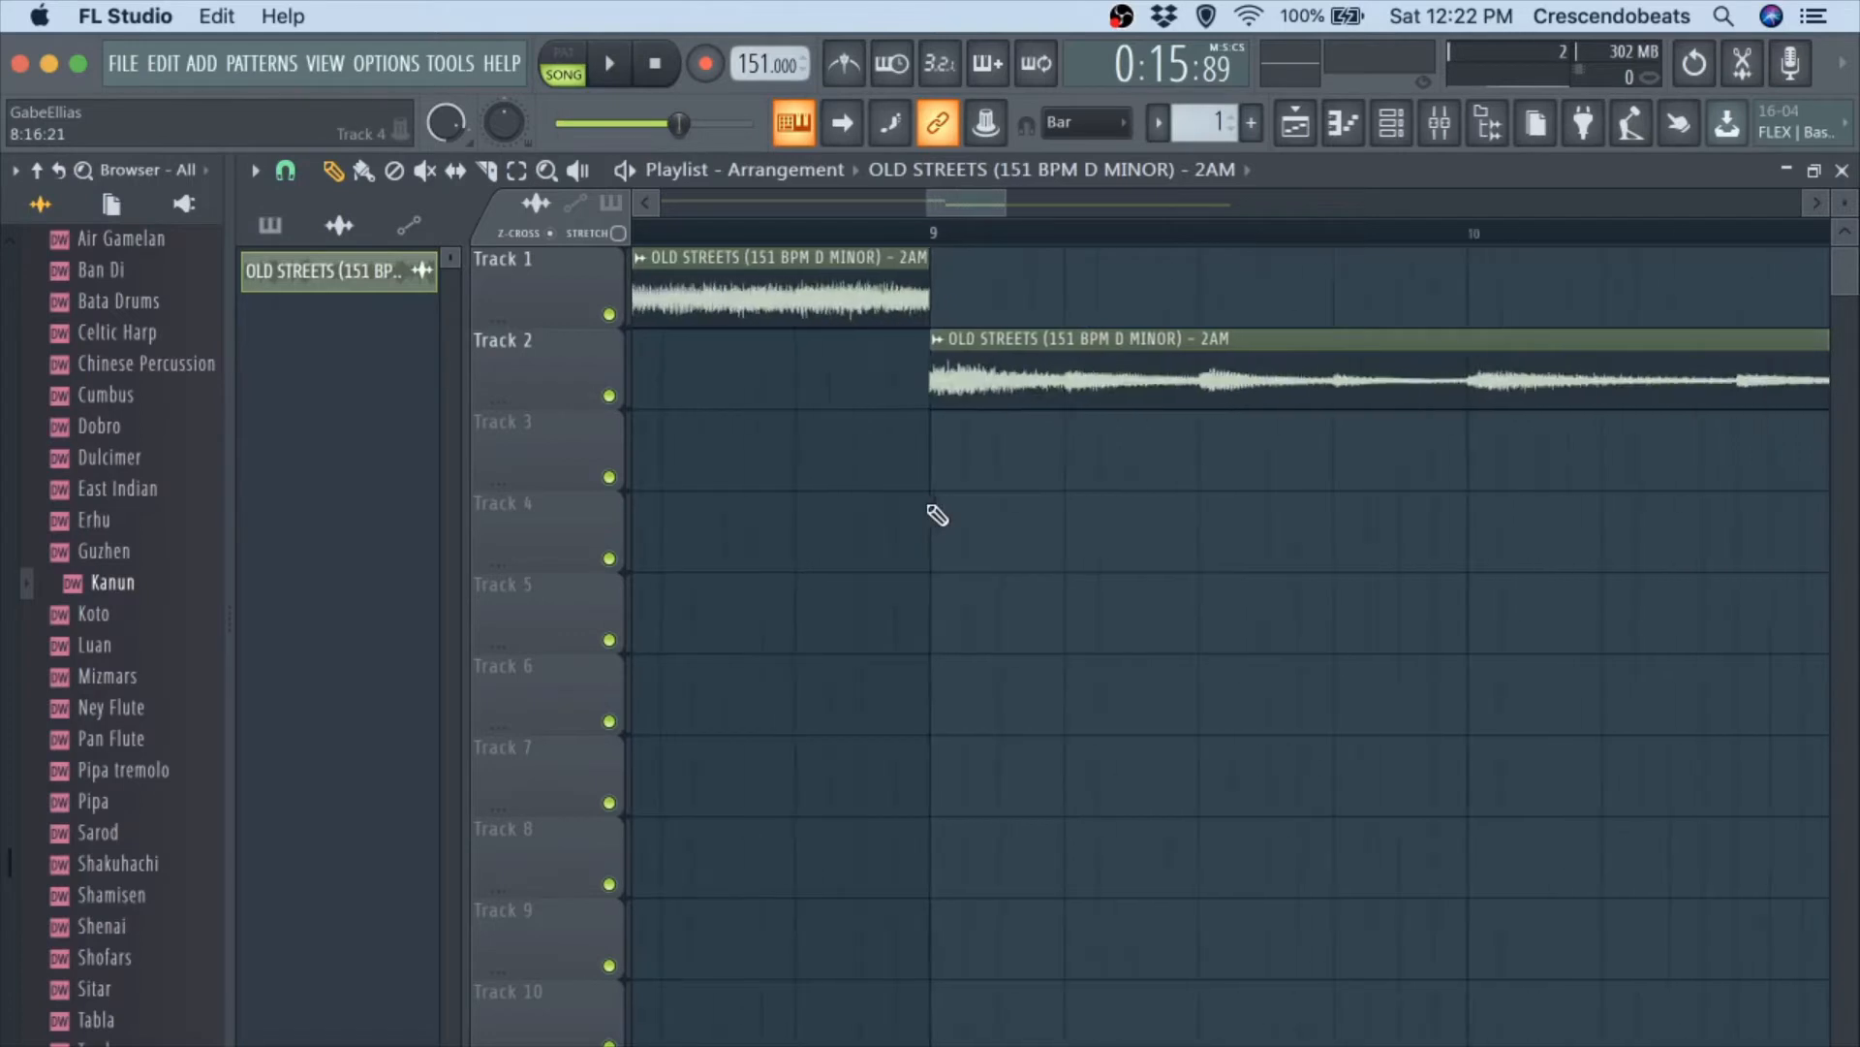
scroll(937, 515, down, 3)
scroll(1260, 325, up, 6)
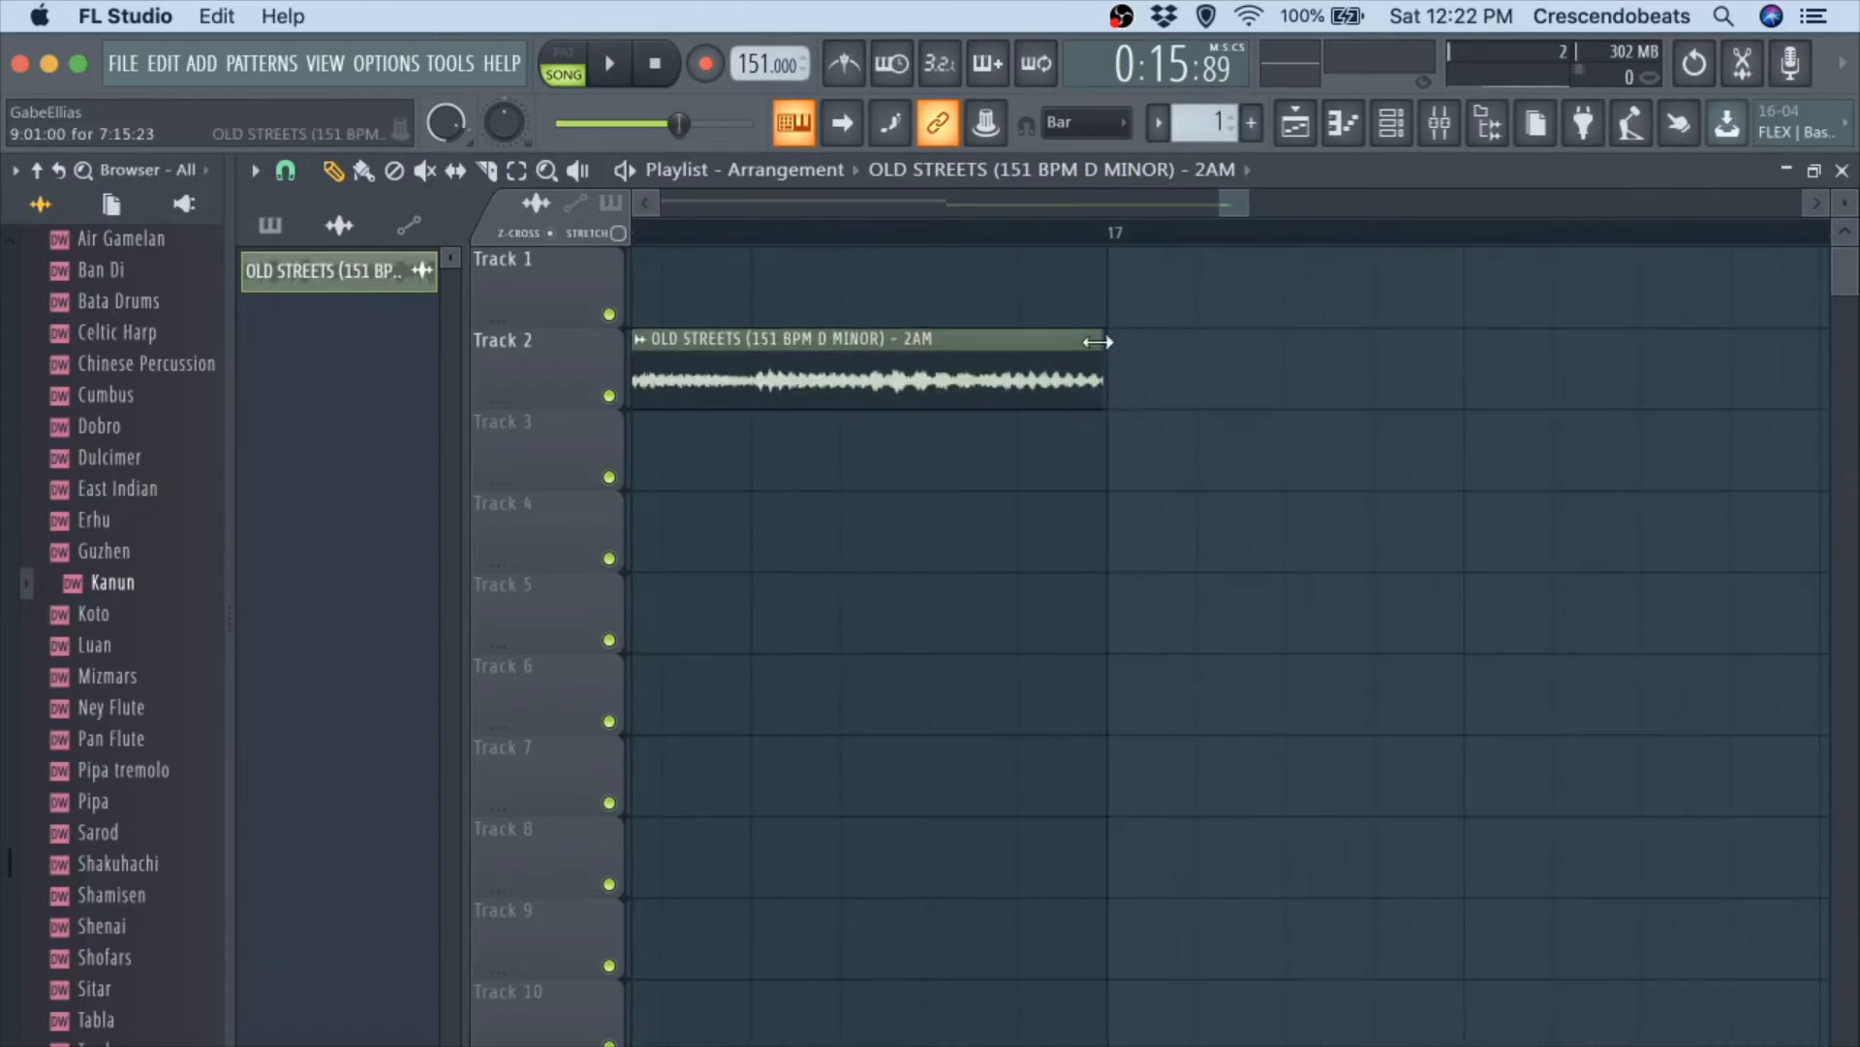
scroll(1093, 480, down, 6)
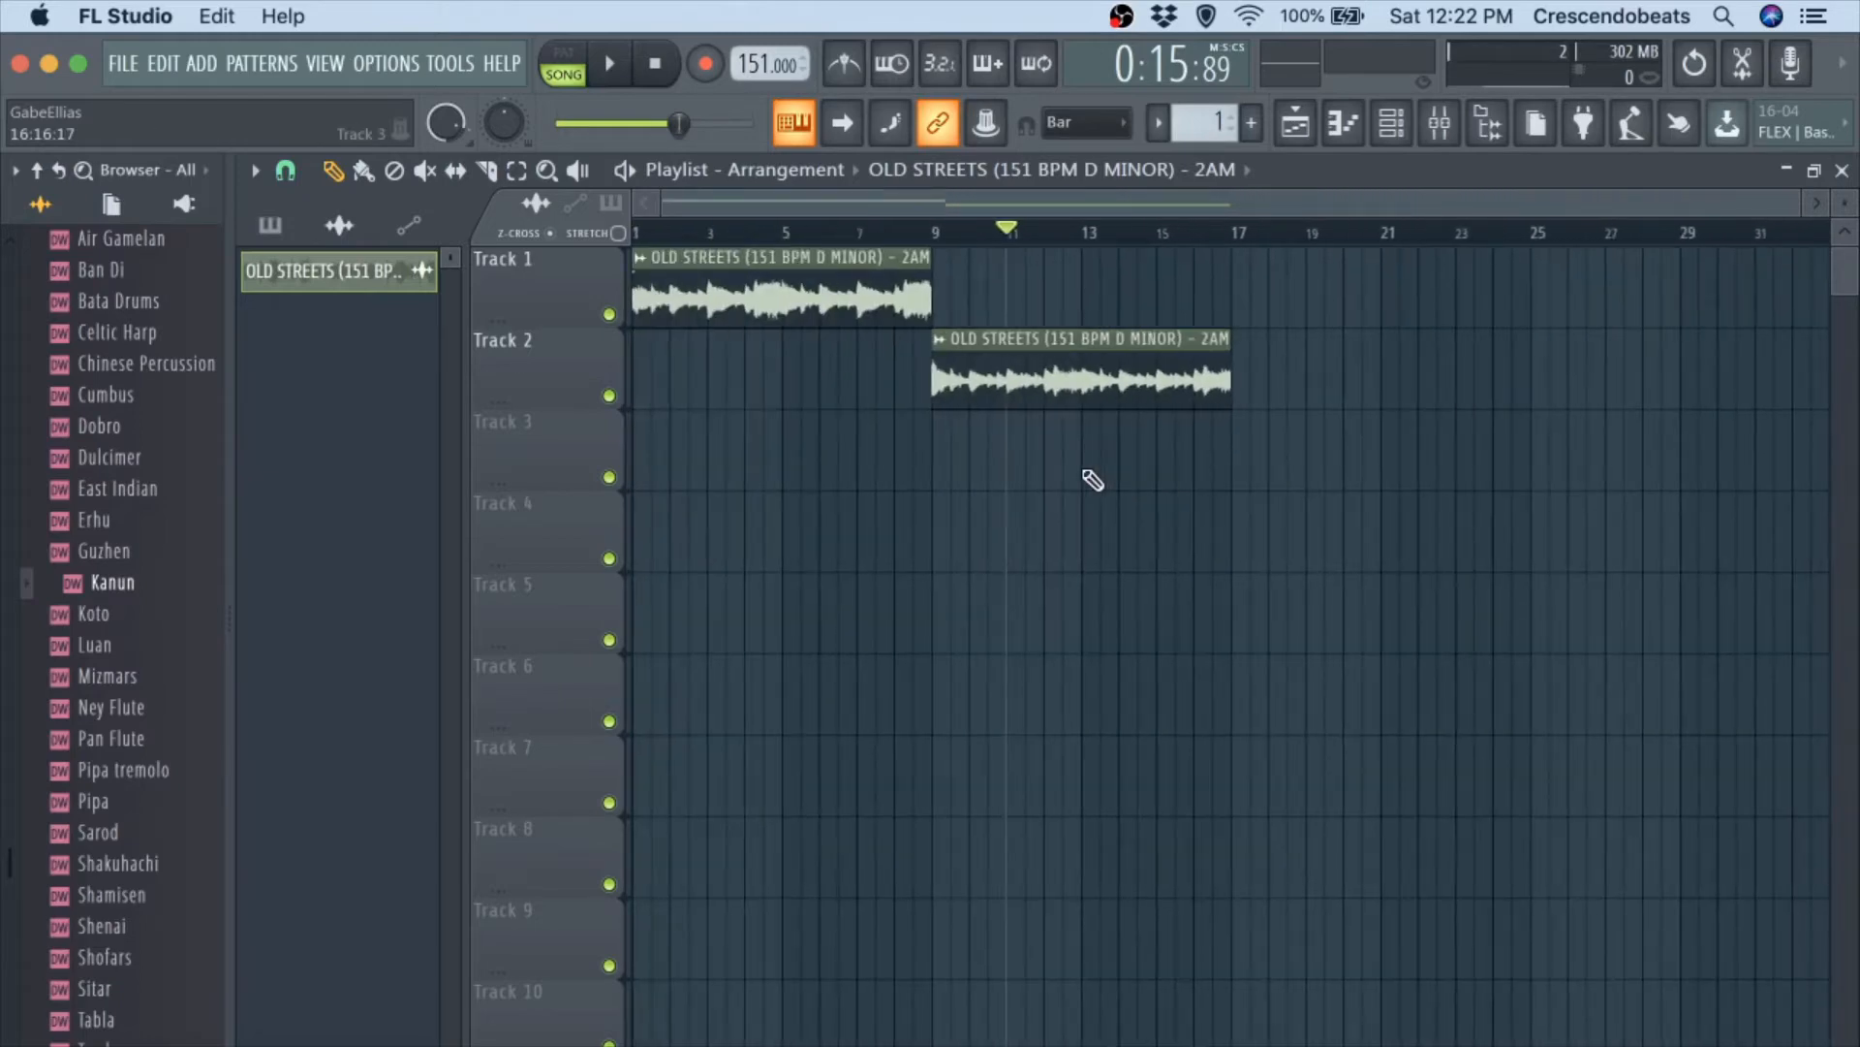
Set playlist snapping to Bar, swap the two clips end to end on Track 1 from bars 1 and 9, and play them.
click(286, 172)
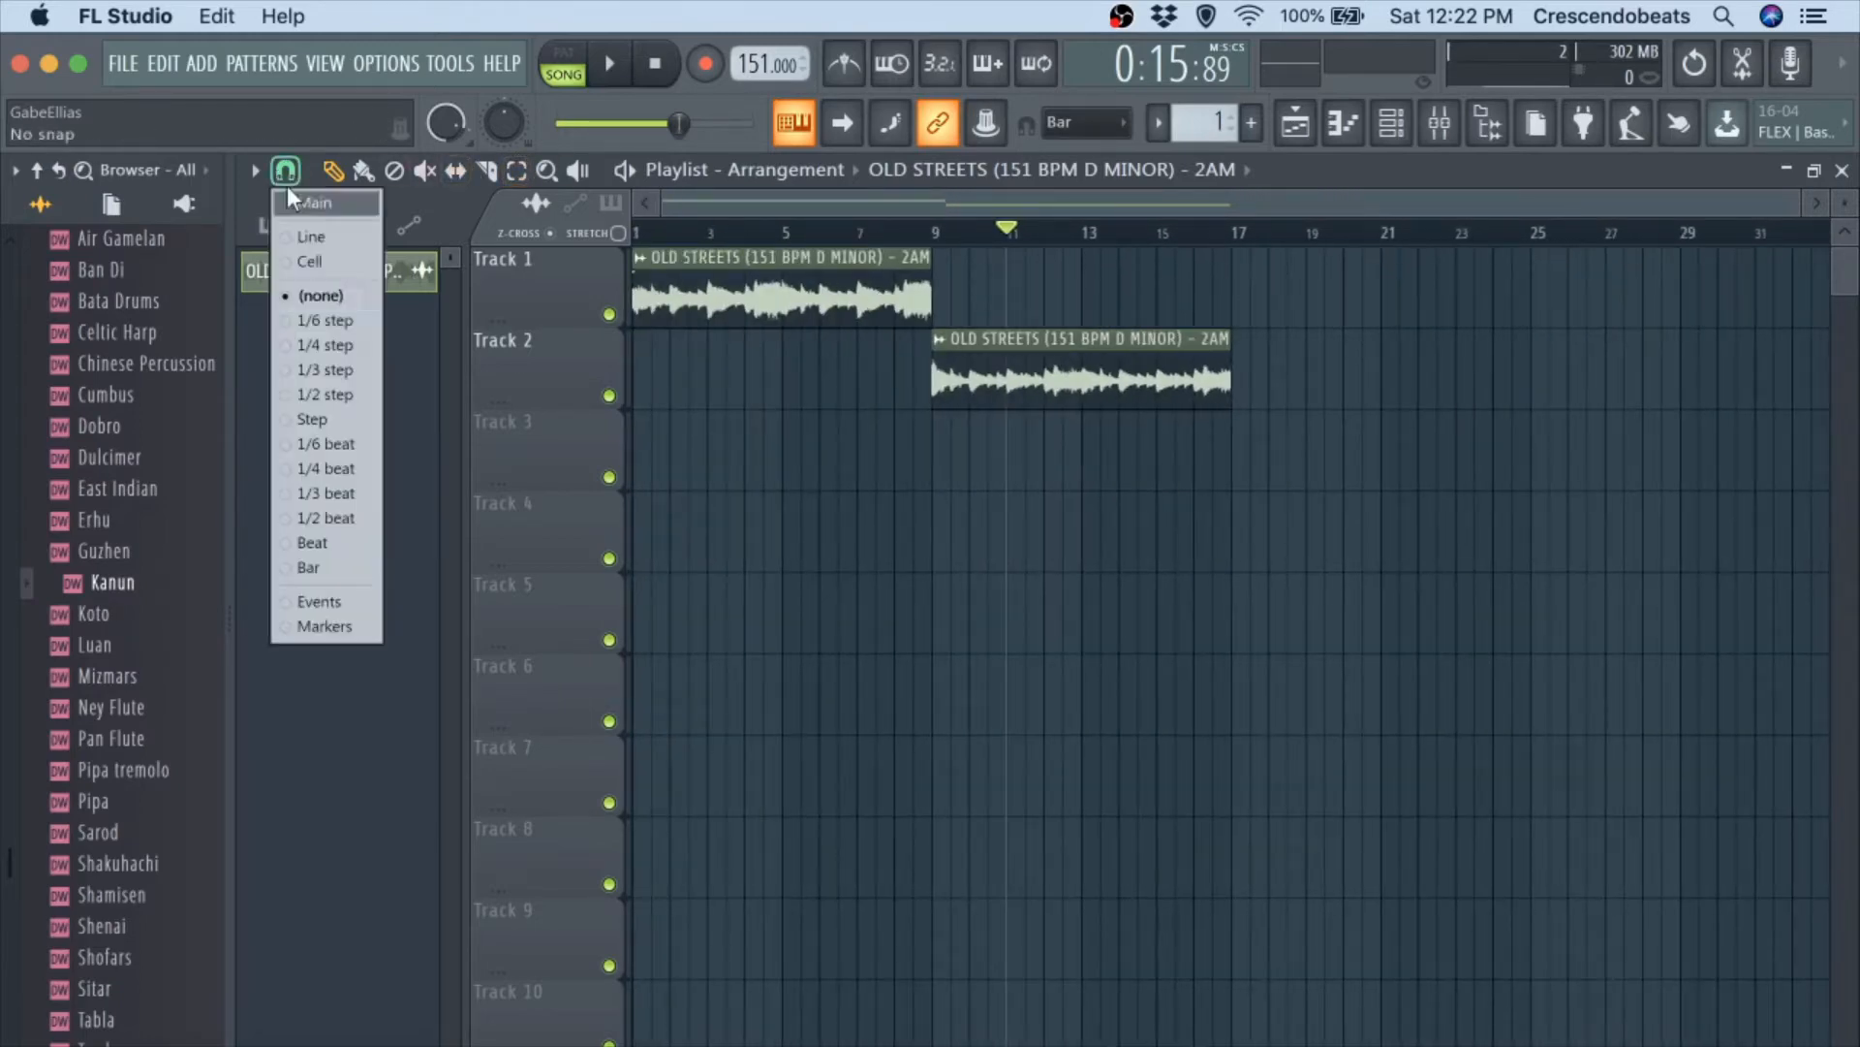
click(341, 569)
drag(799, 259, 1138, 250)
drag(1064, 376, 738, 222)
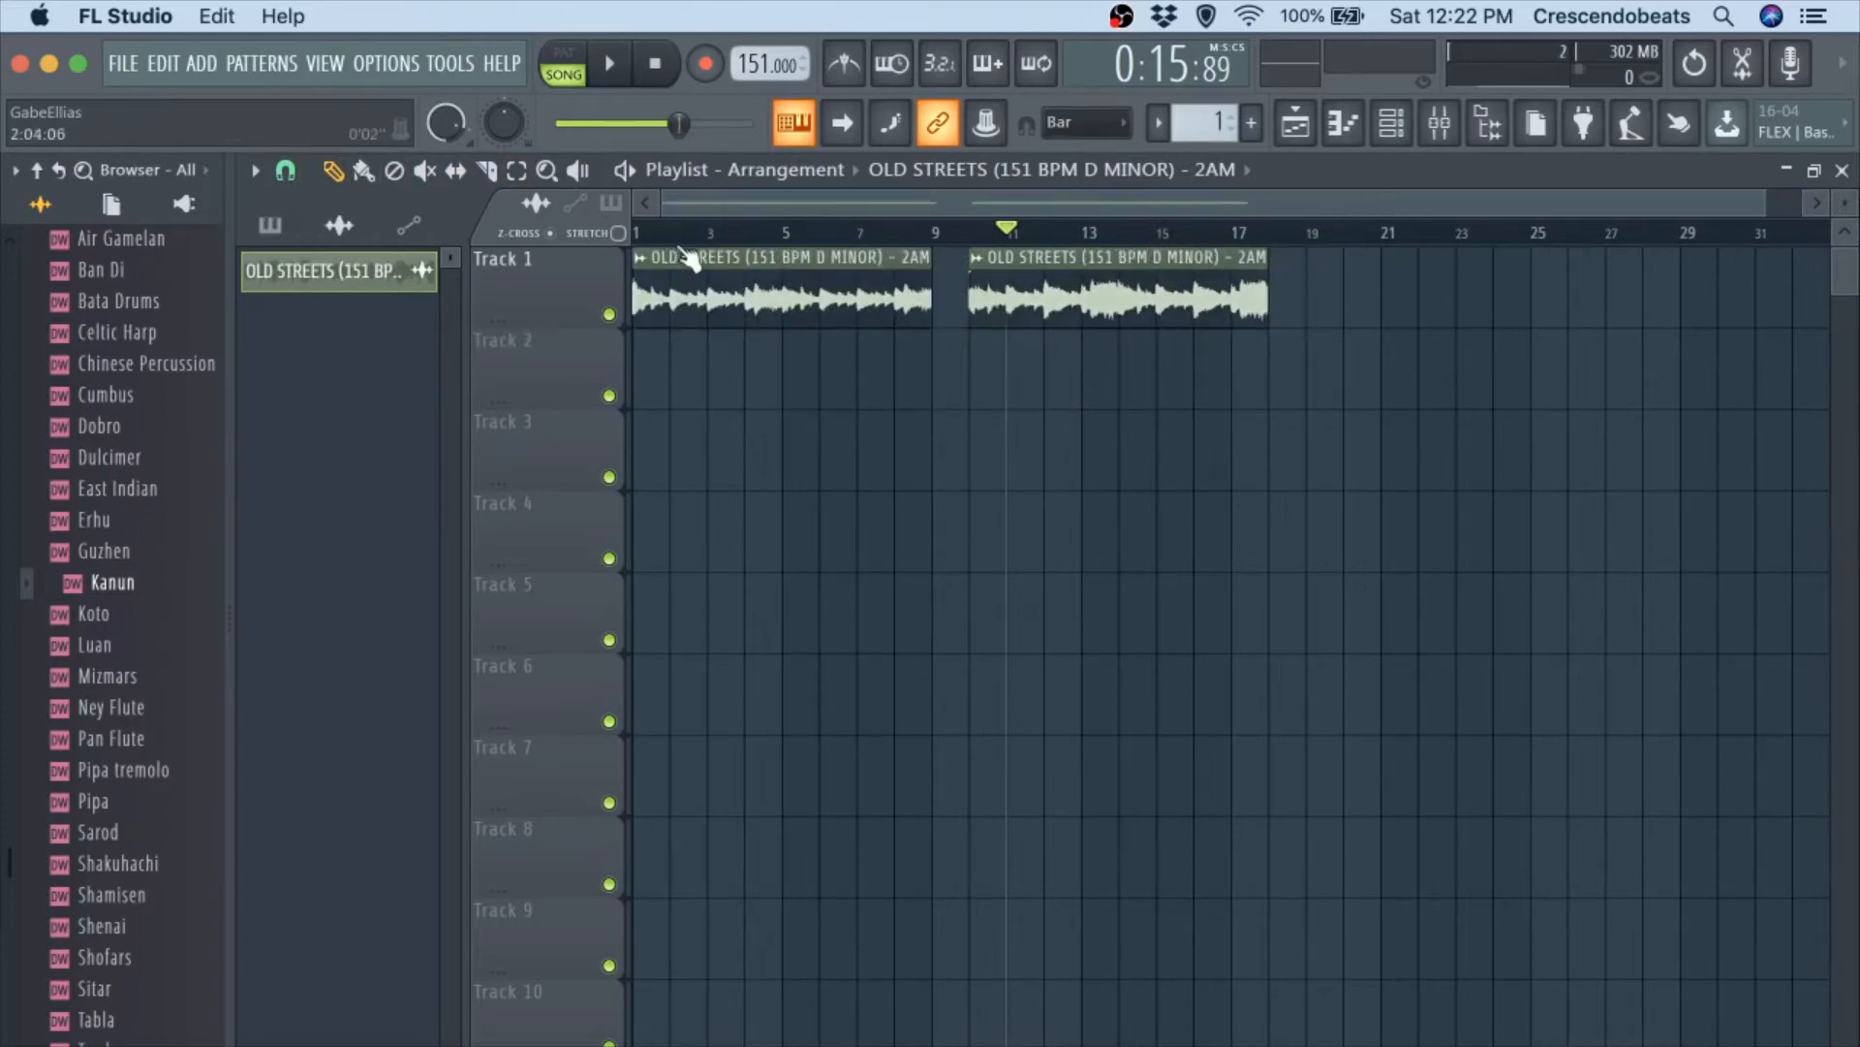
key(space)
drag(1100, 276, 1066, 276)
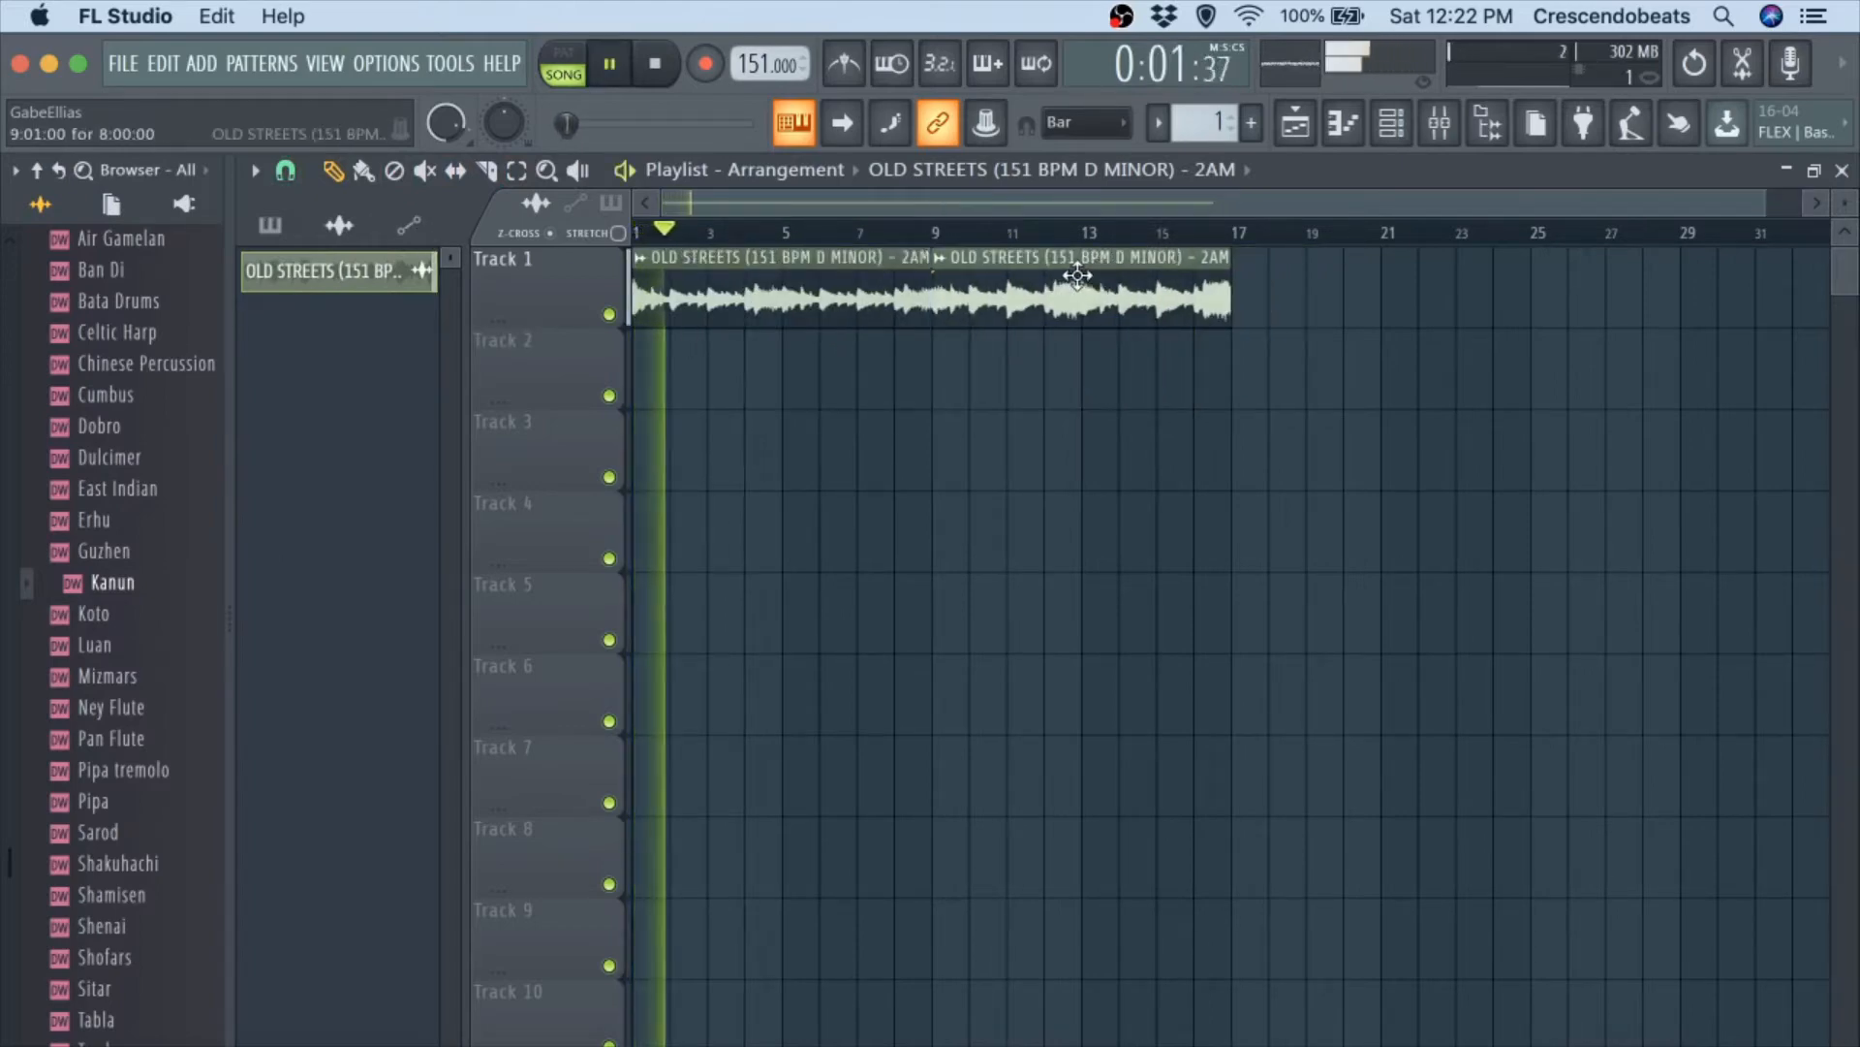
key(space)
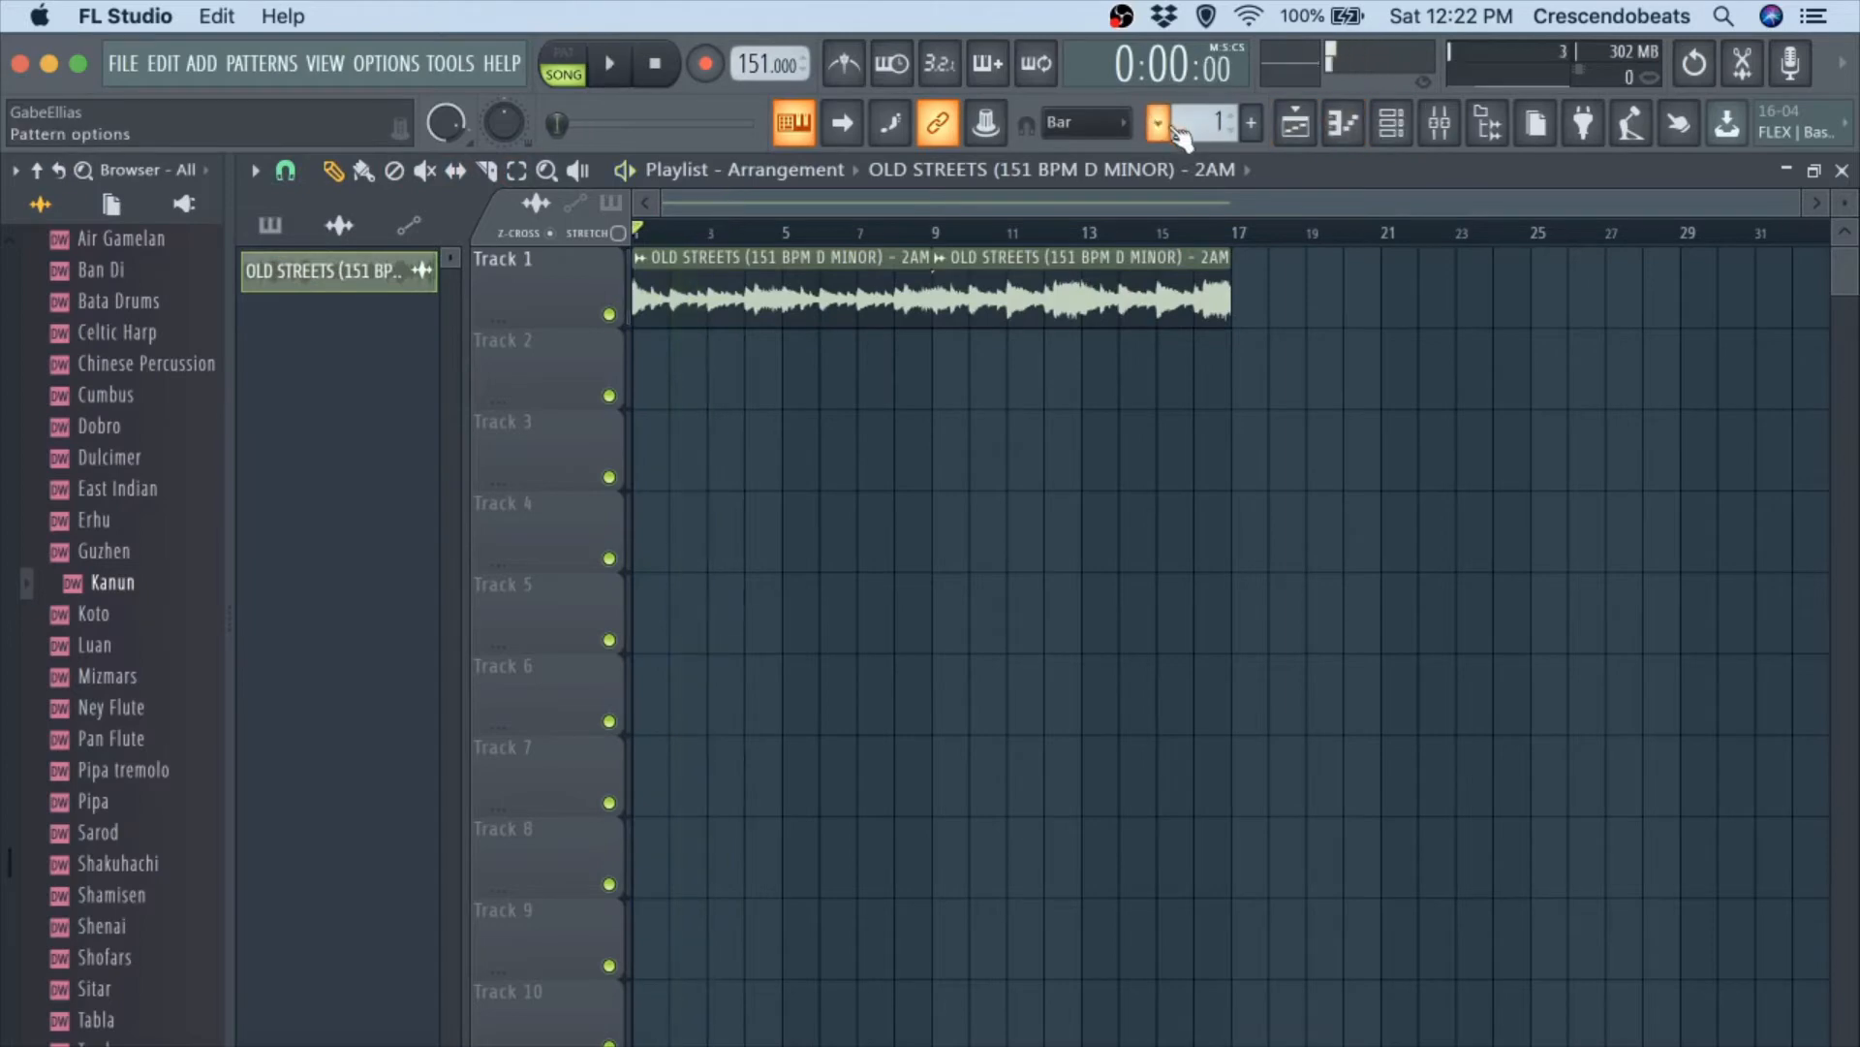
key(space)
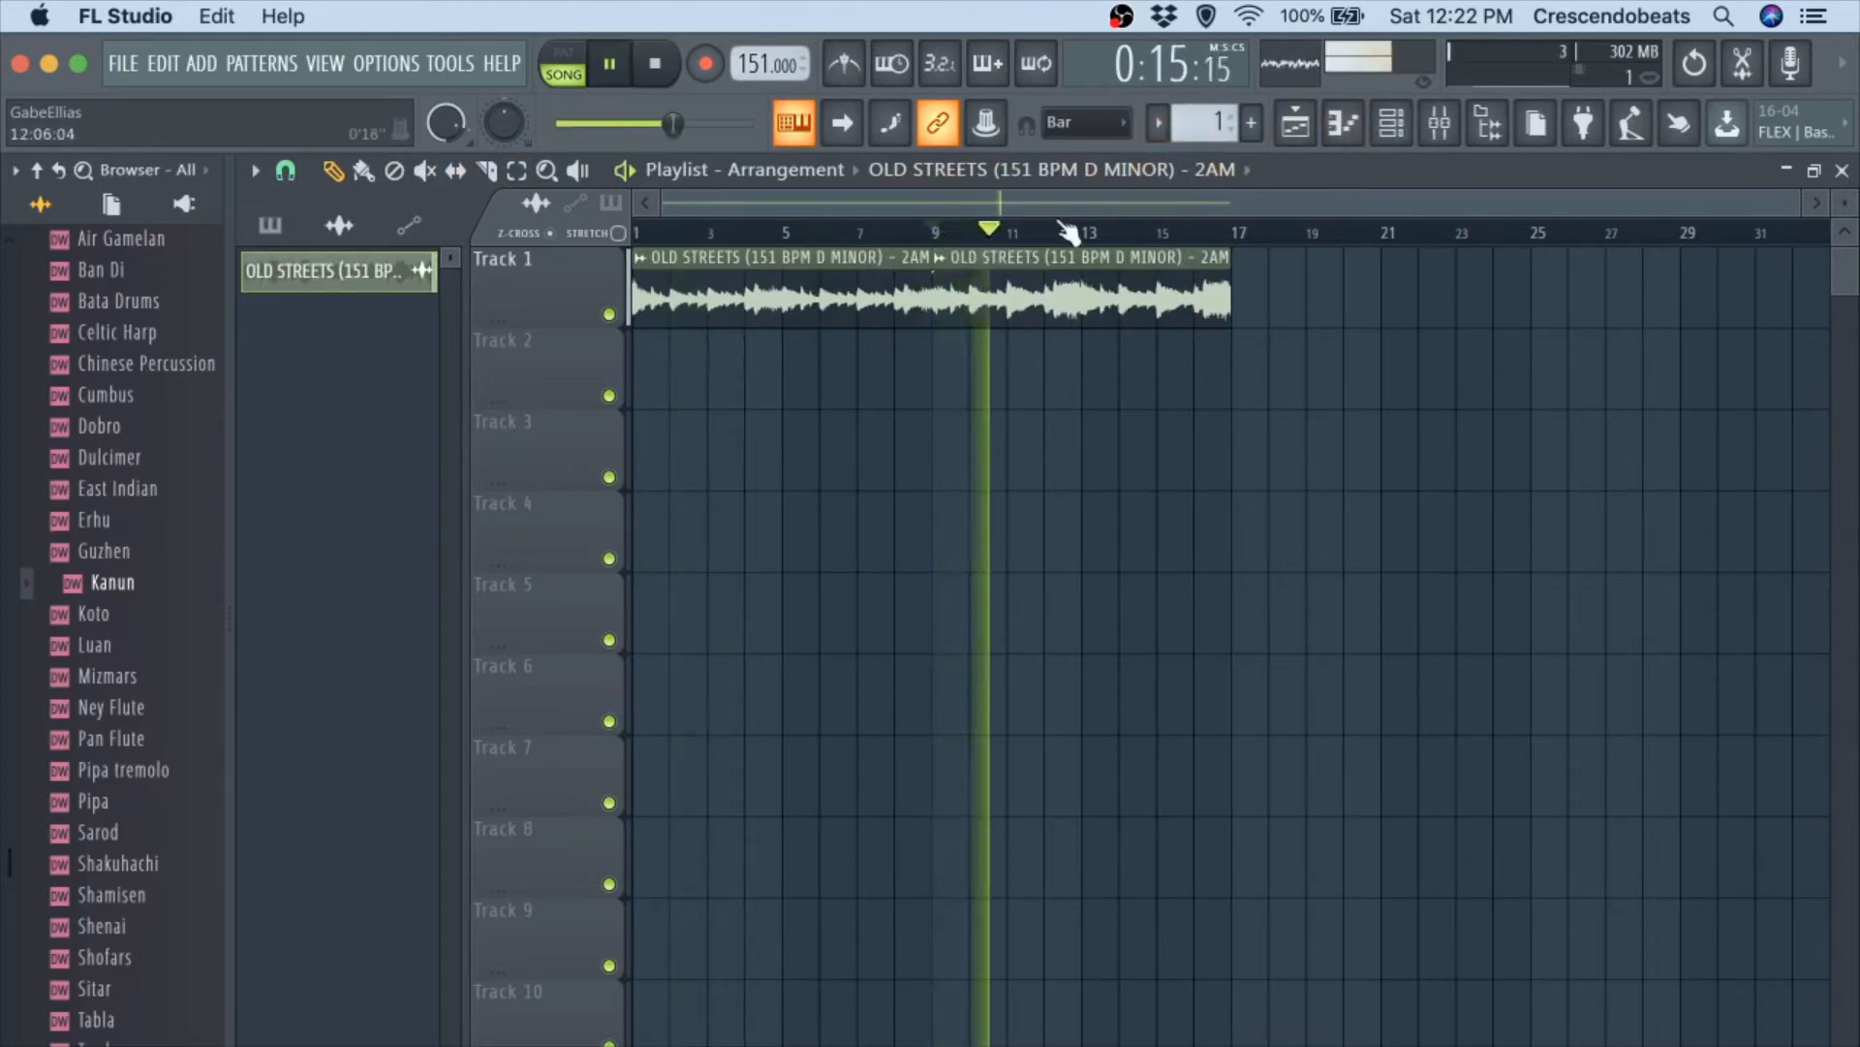
key(space)
Place two four-bar Pattern 1 clips on Track 2 at bars 9 and 13, and select bars 9 to 17.
click(1216, 123)
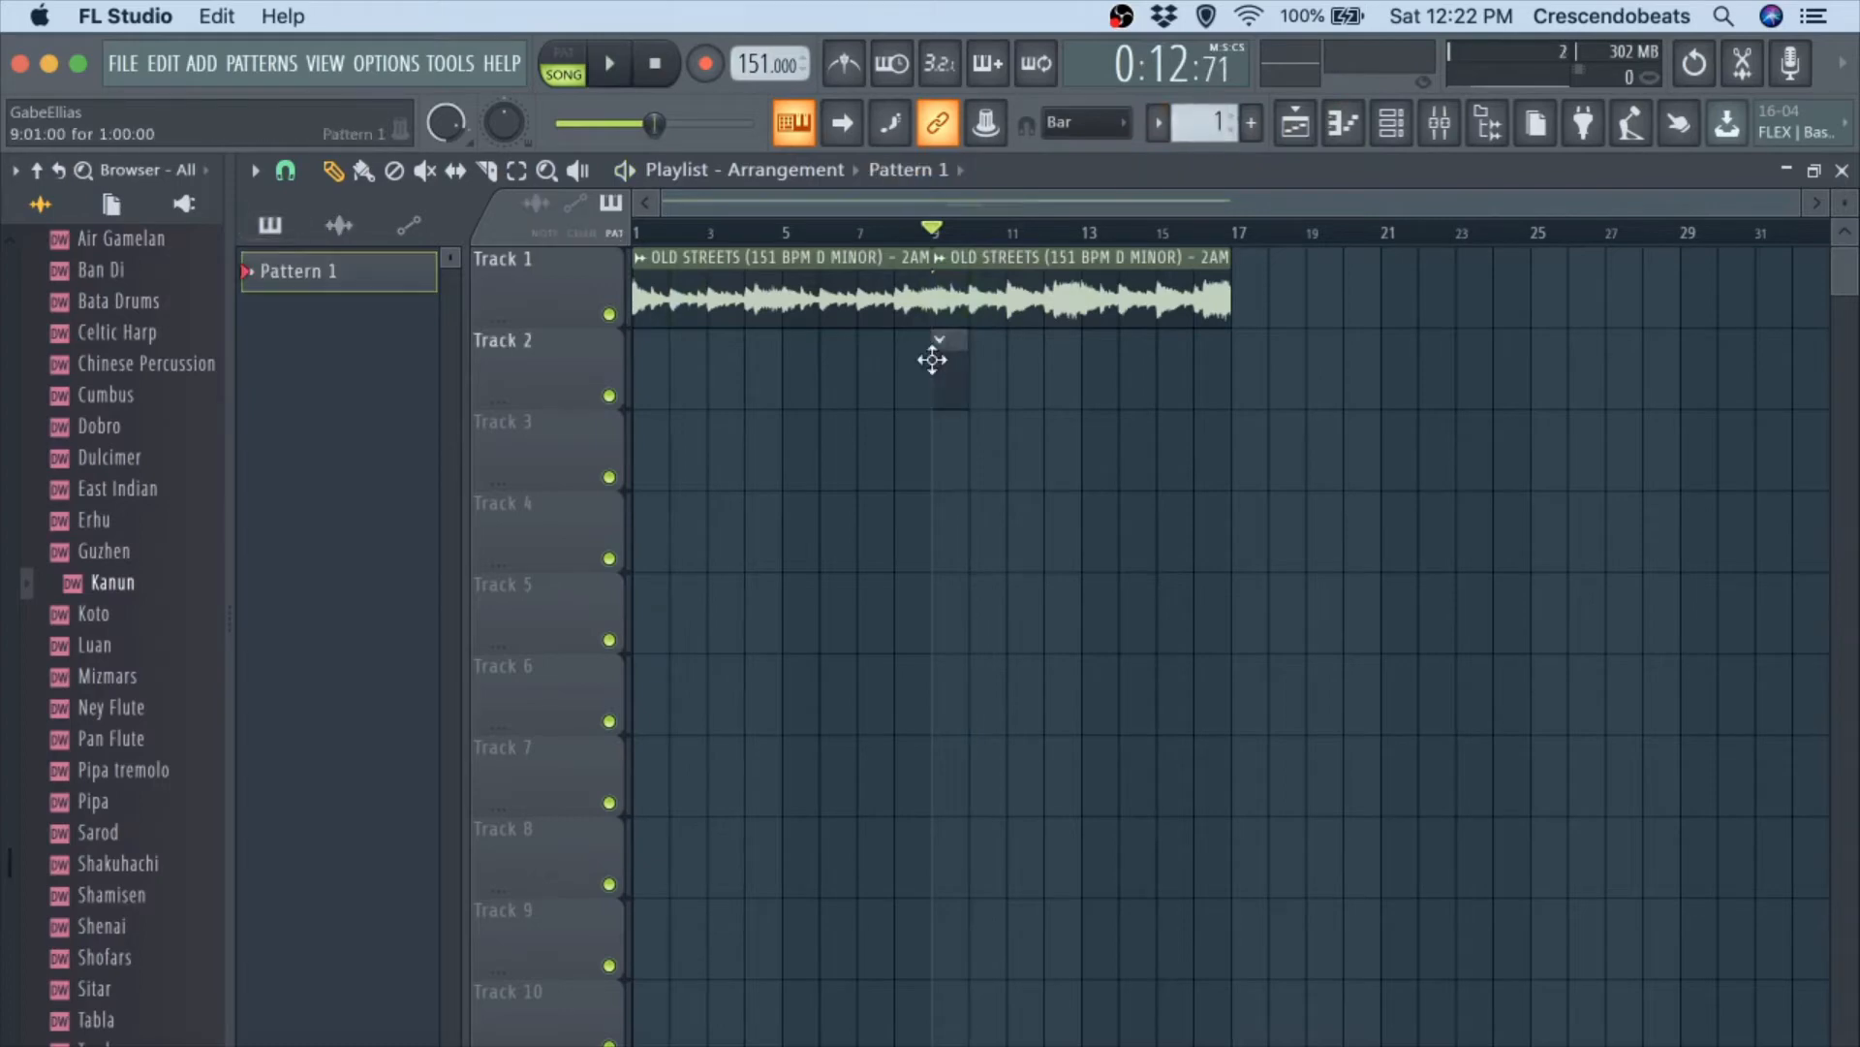
drag(962, 353, 1136, 347)
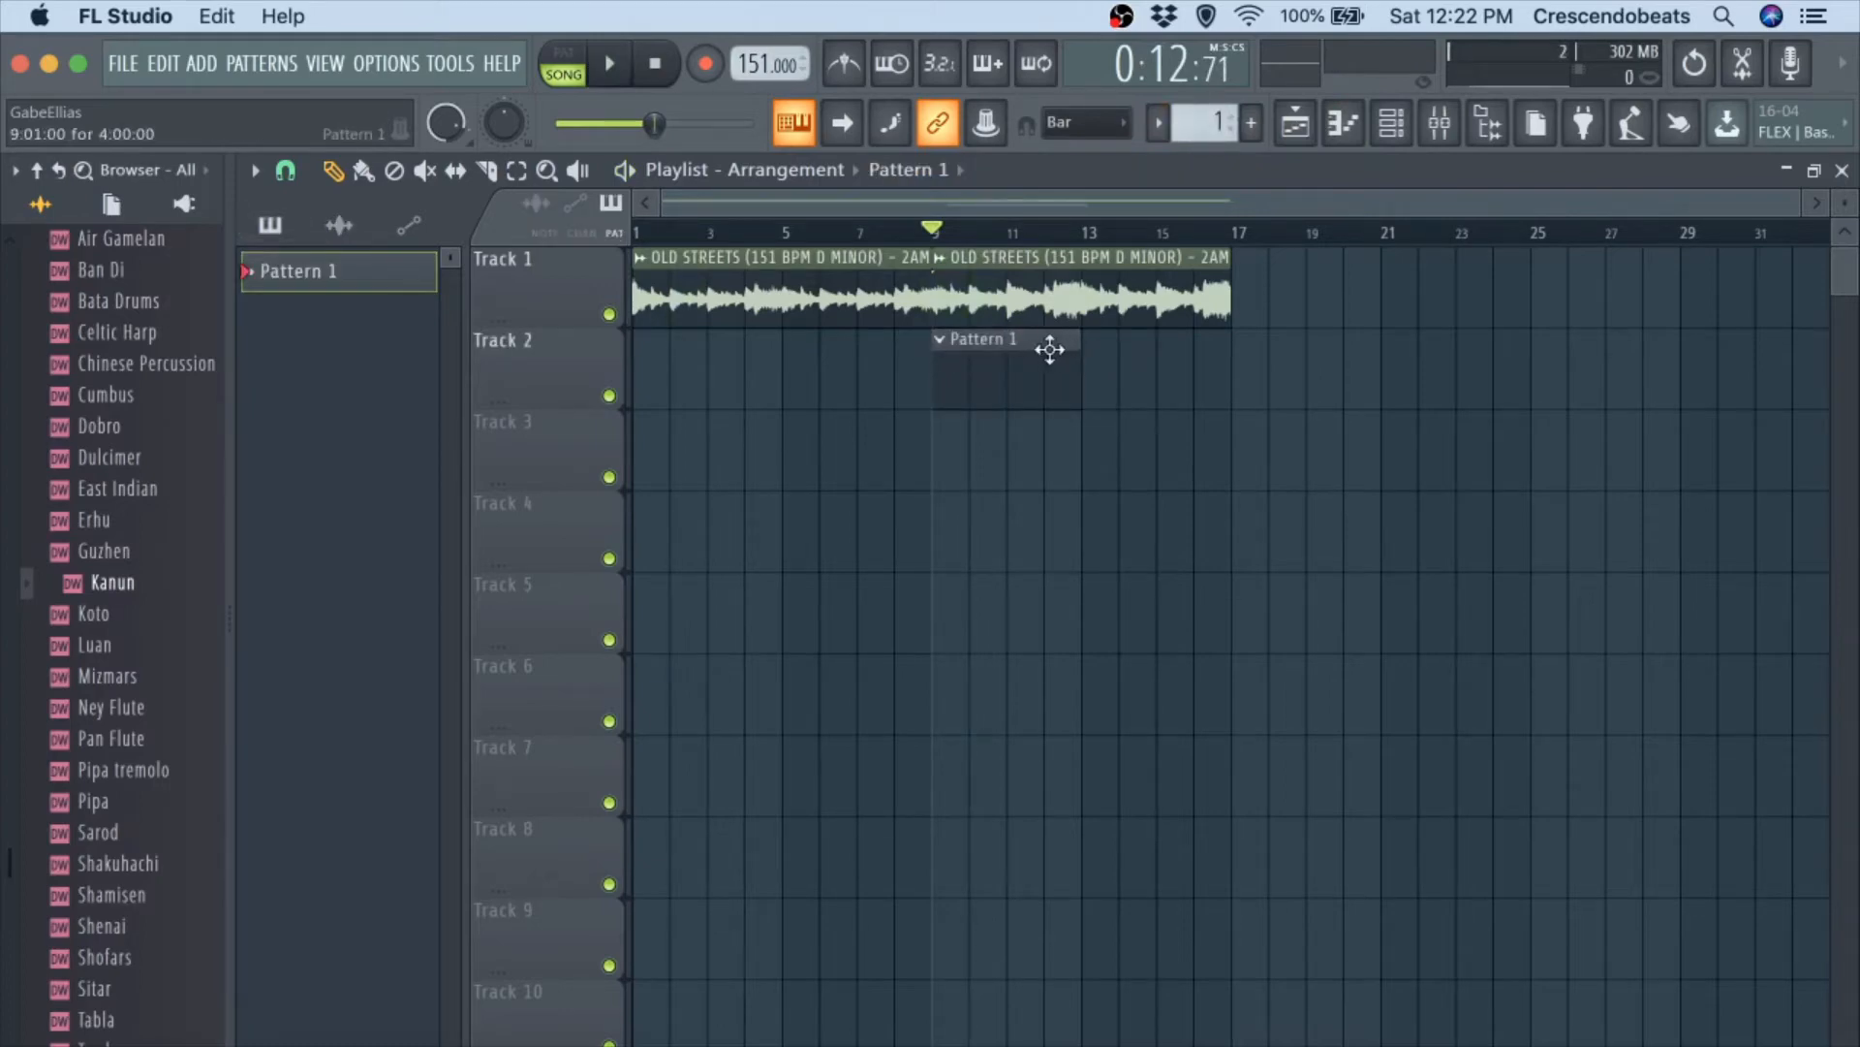
click(1099, 351)
drag(1233, 236, 971, 236)
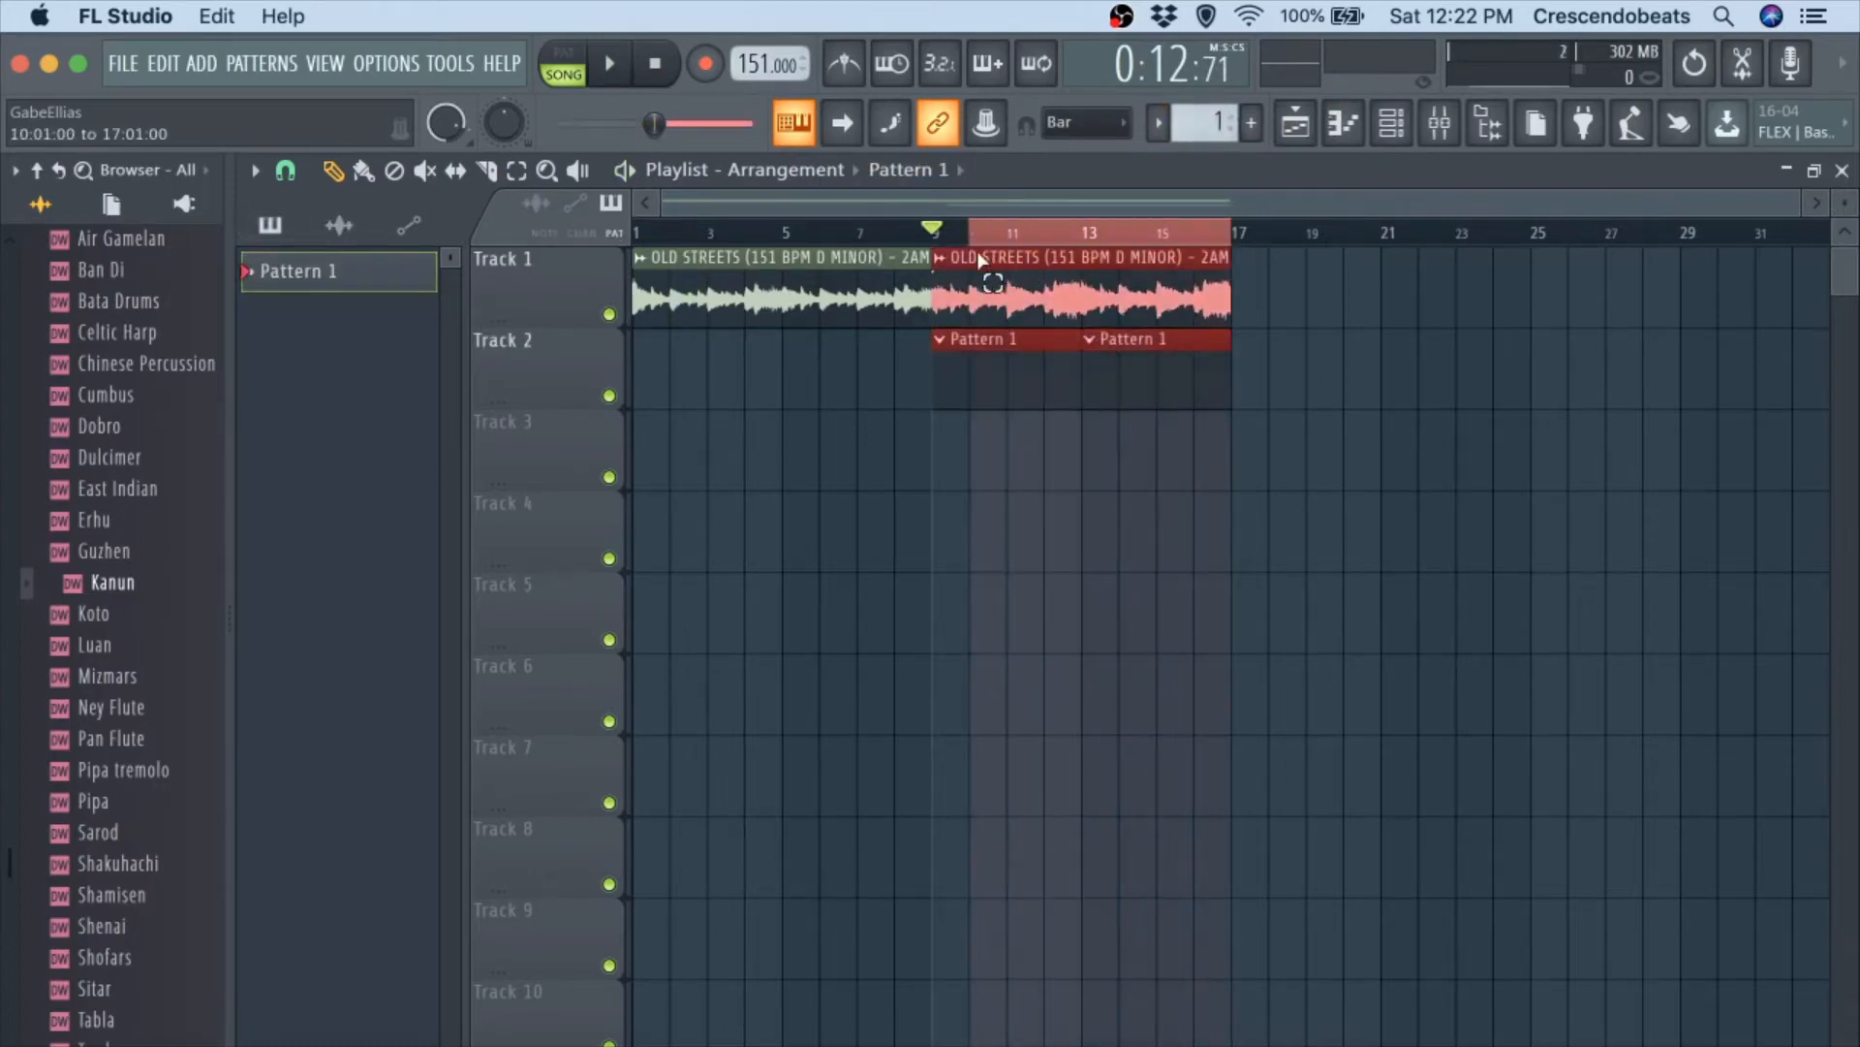
Show all channels in the channel rack and open the Claps folder of the bradxd..s drum kit inside vitals.
click(1393, 124)
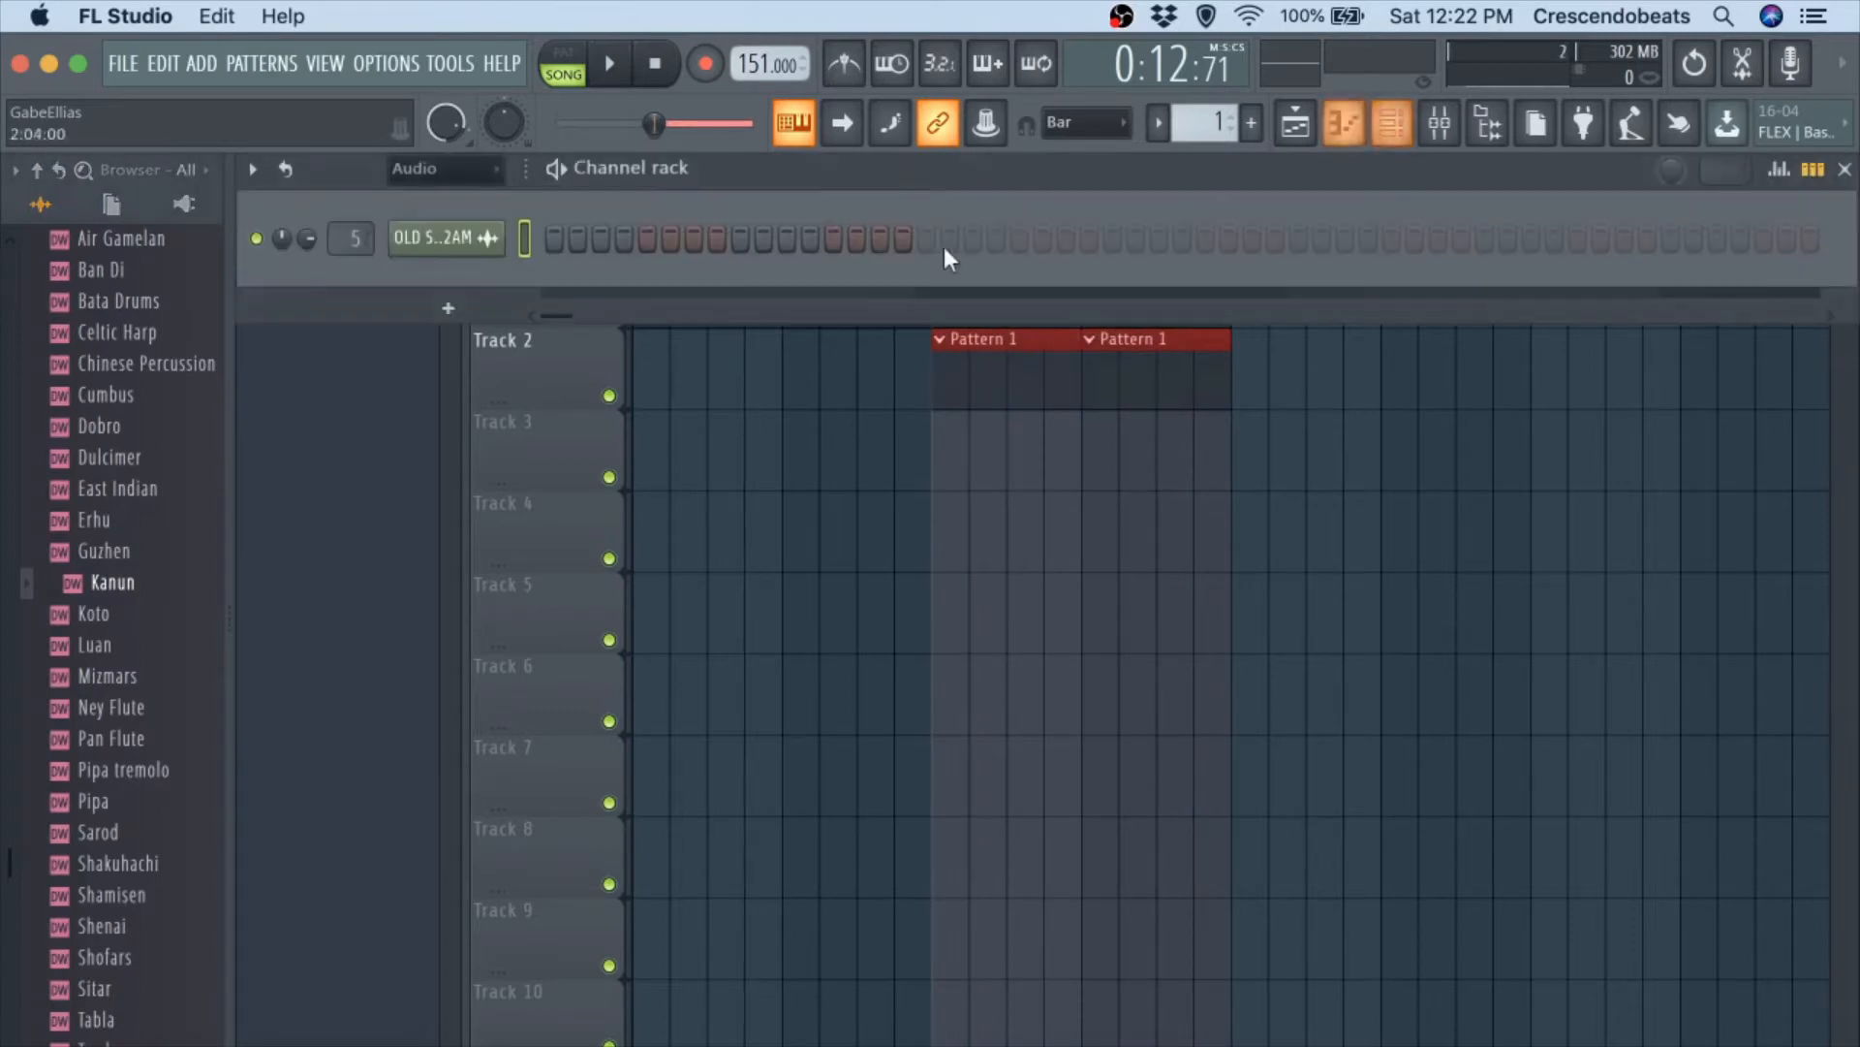
click(452, 197)
scroll(113, 388, up, 15)
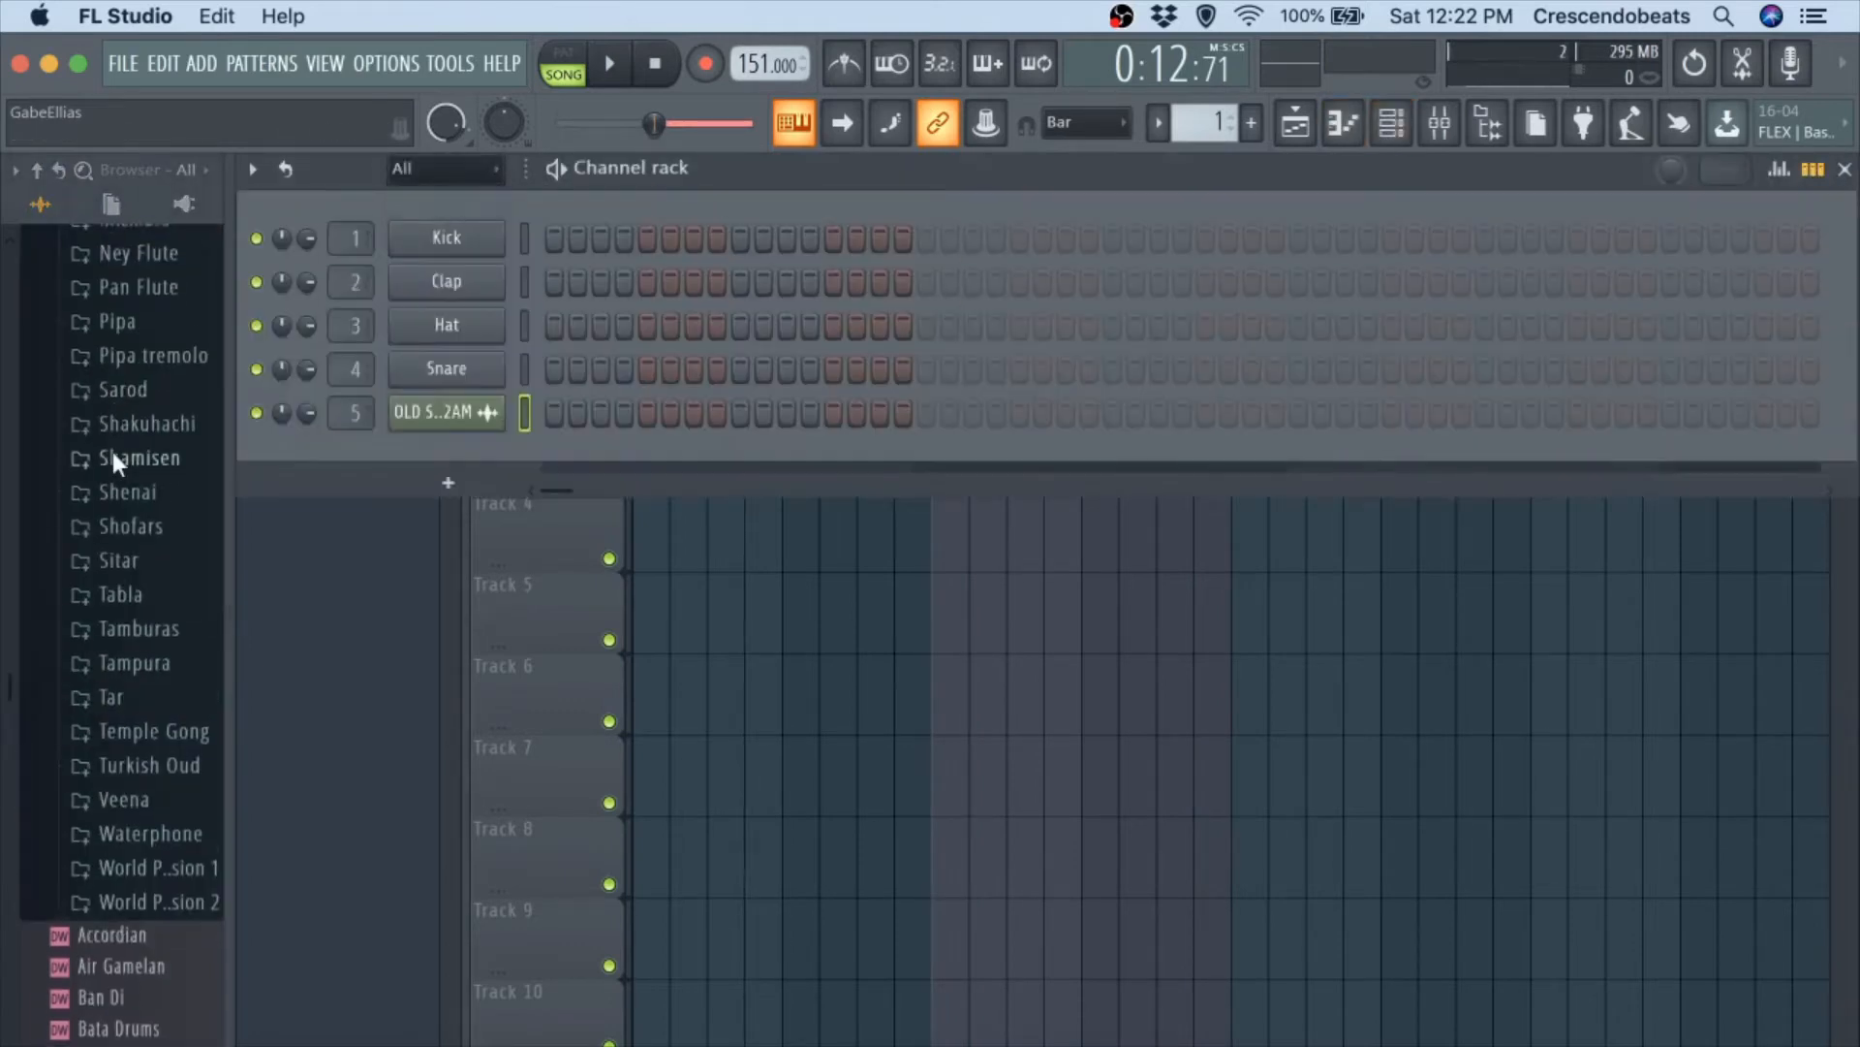
scroll(95, 497, up, 4)
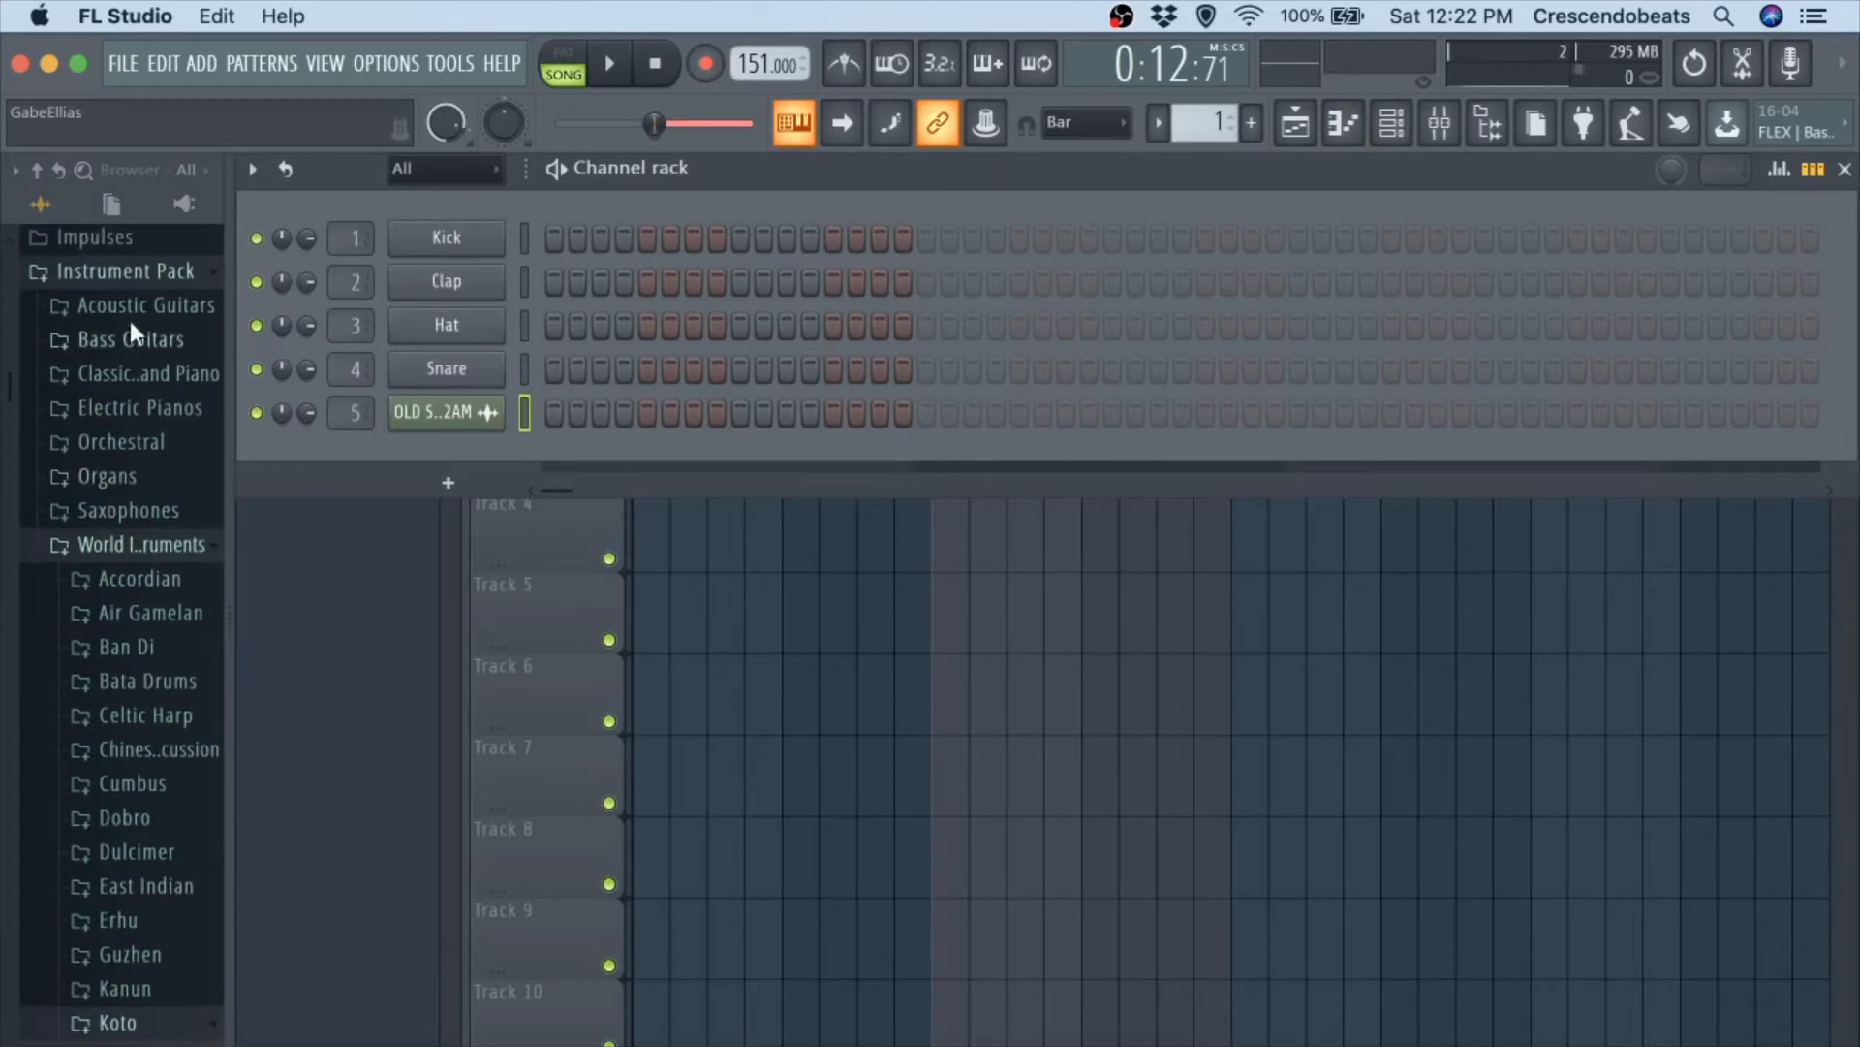
click(132, 257)
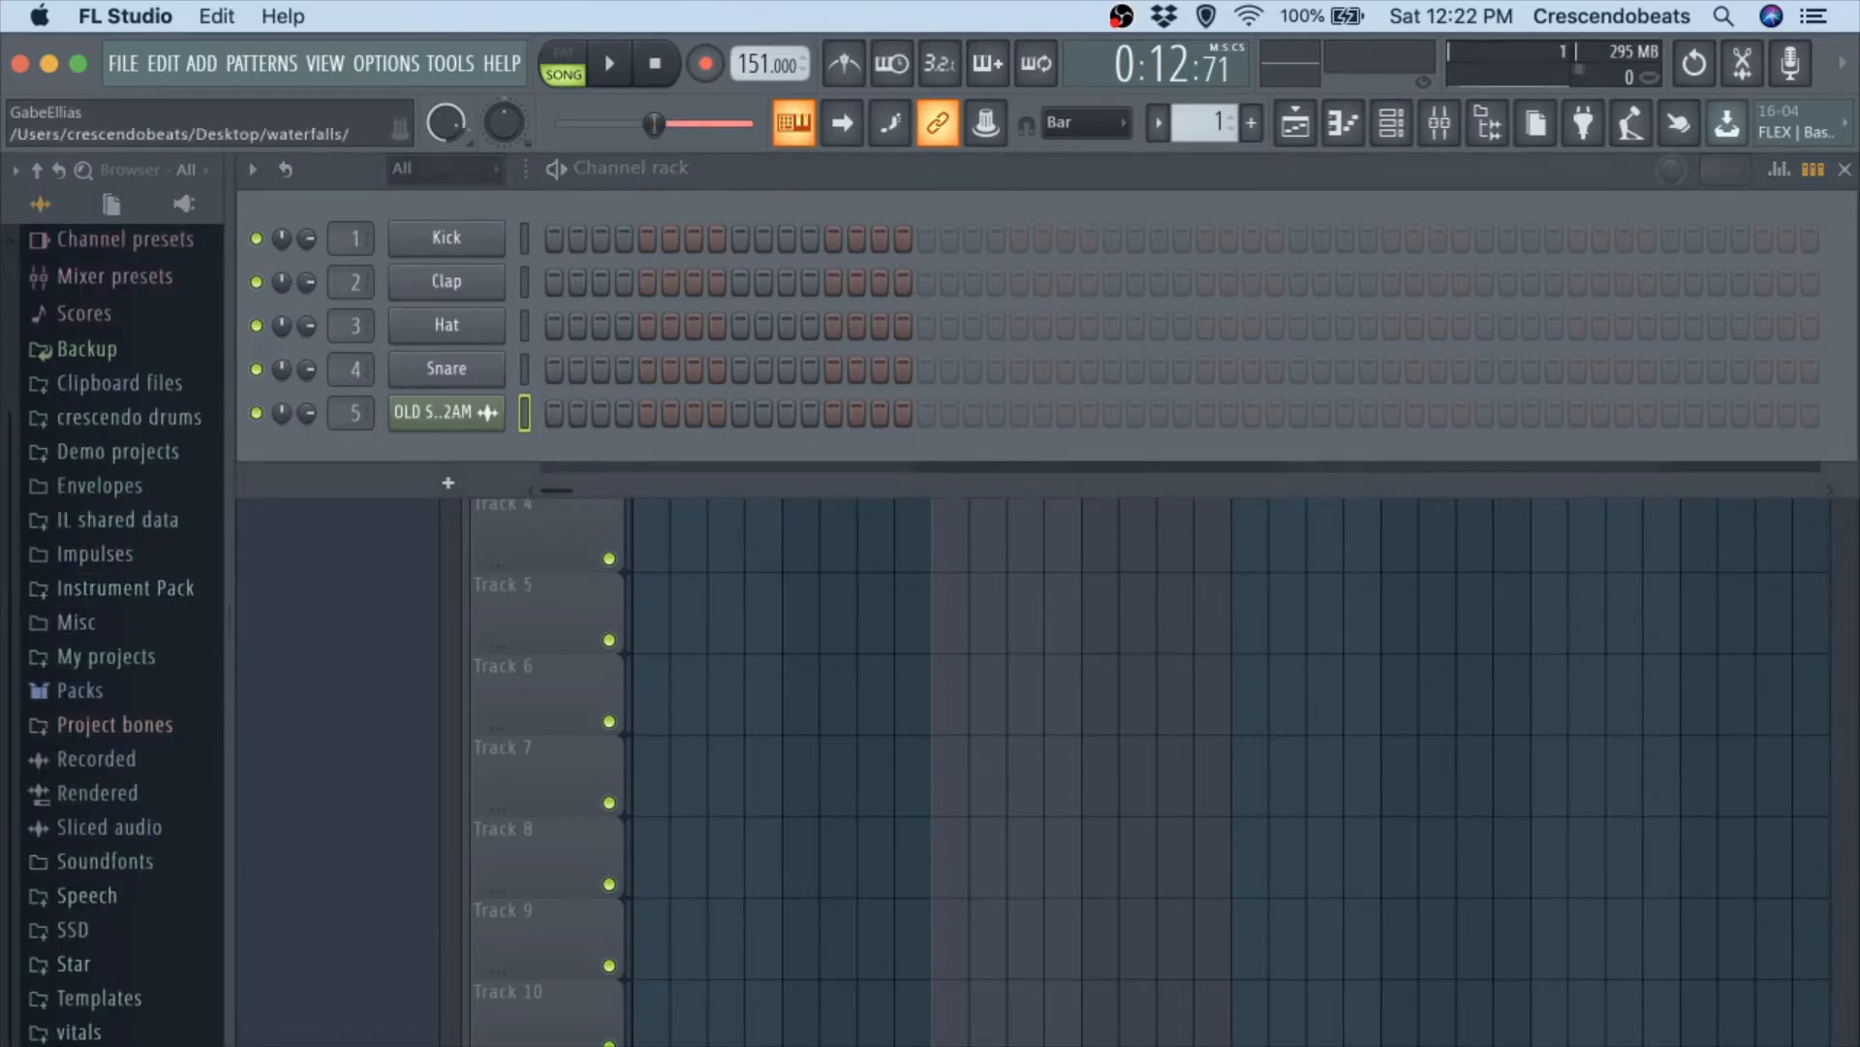
click(129, 1024)
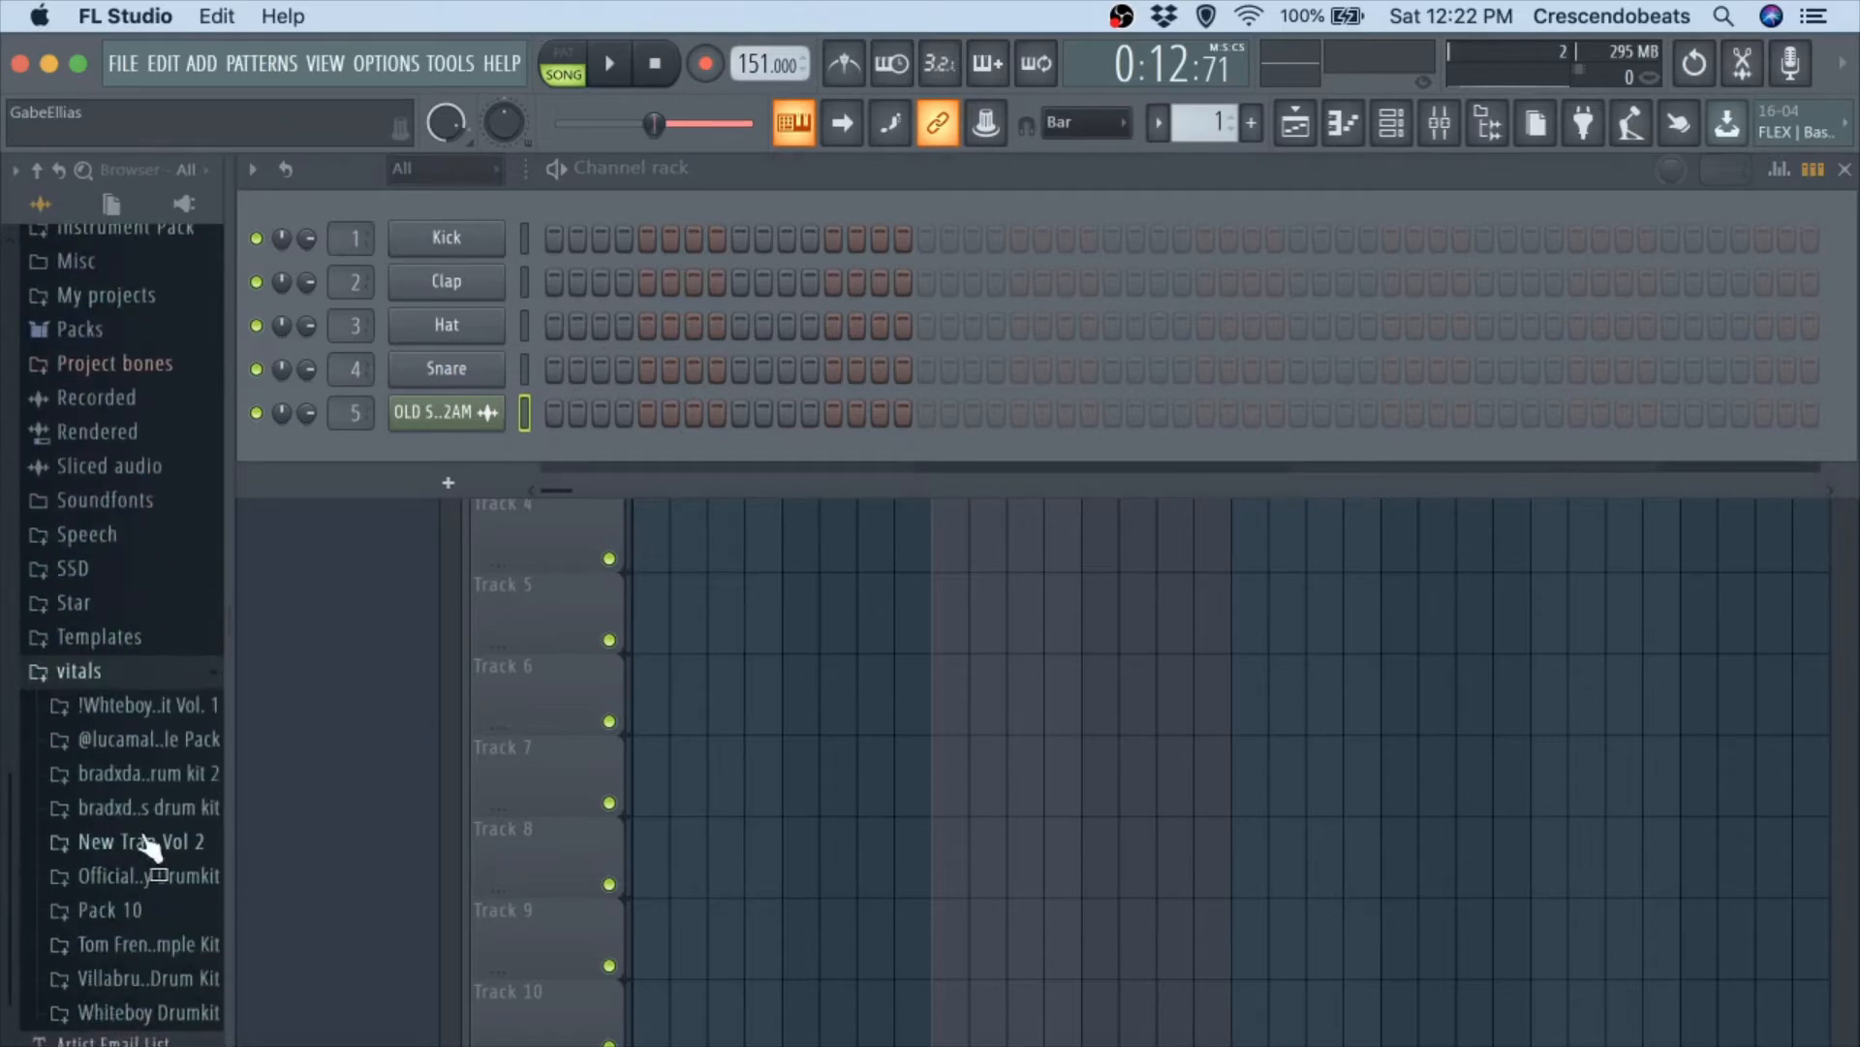
click(147, 808)
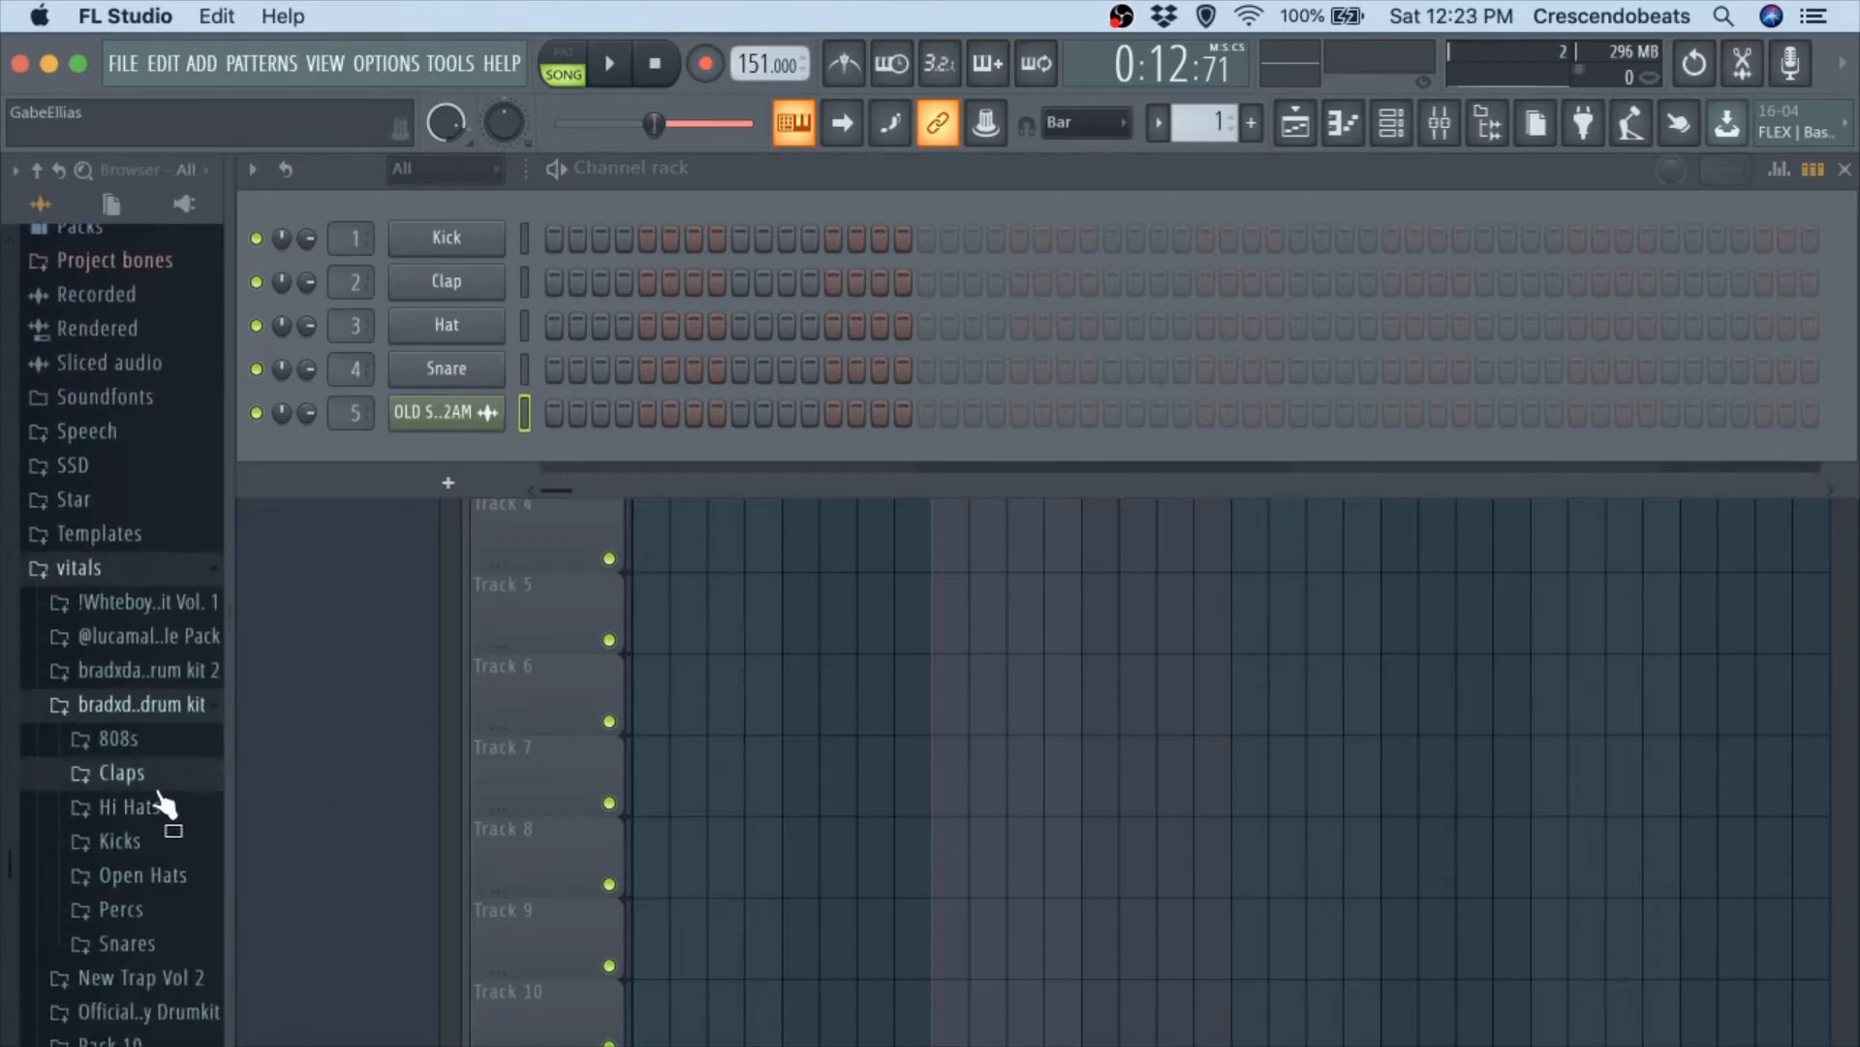
click(158, 791)
Audition the kit's claps over the playing melody and load Clap - uav into the first channel in place of Kick.
key(space)
click(157, 806)
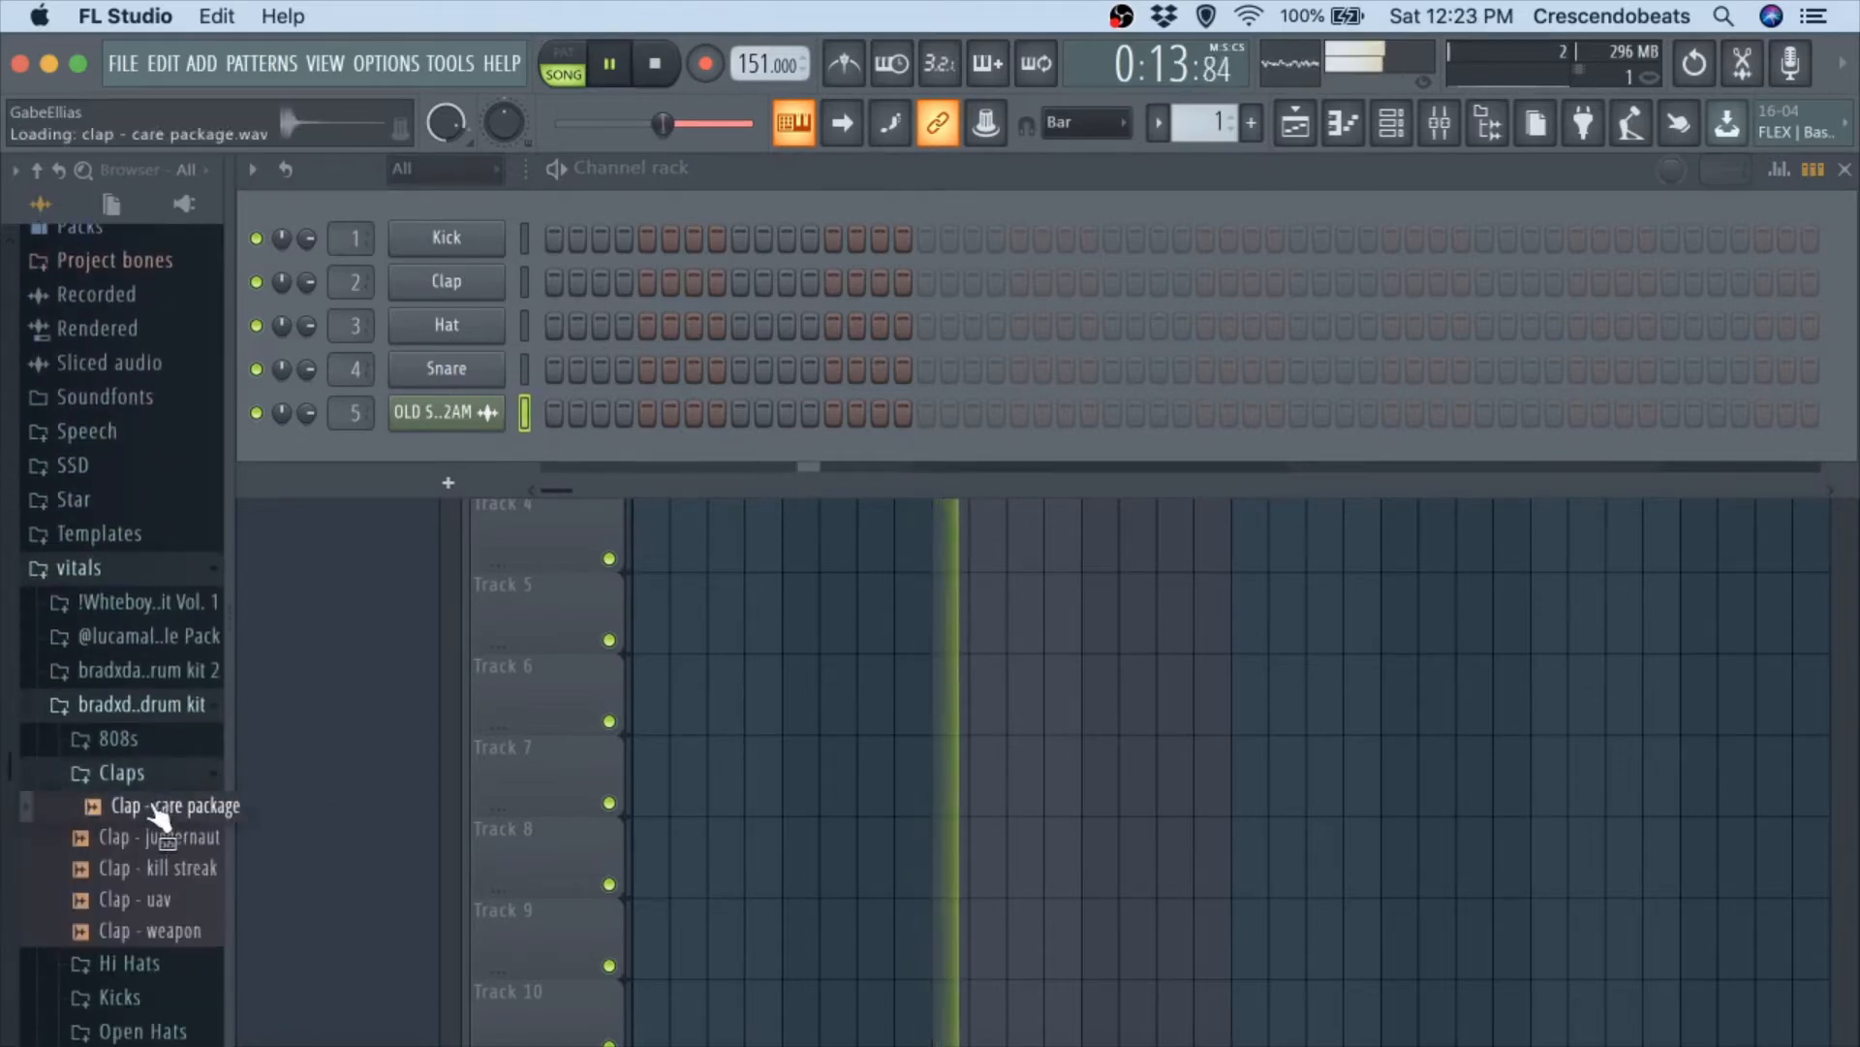
click(157, 839)
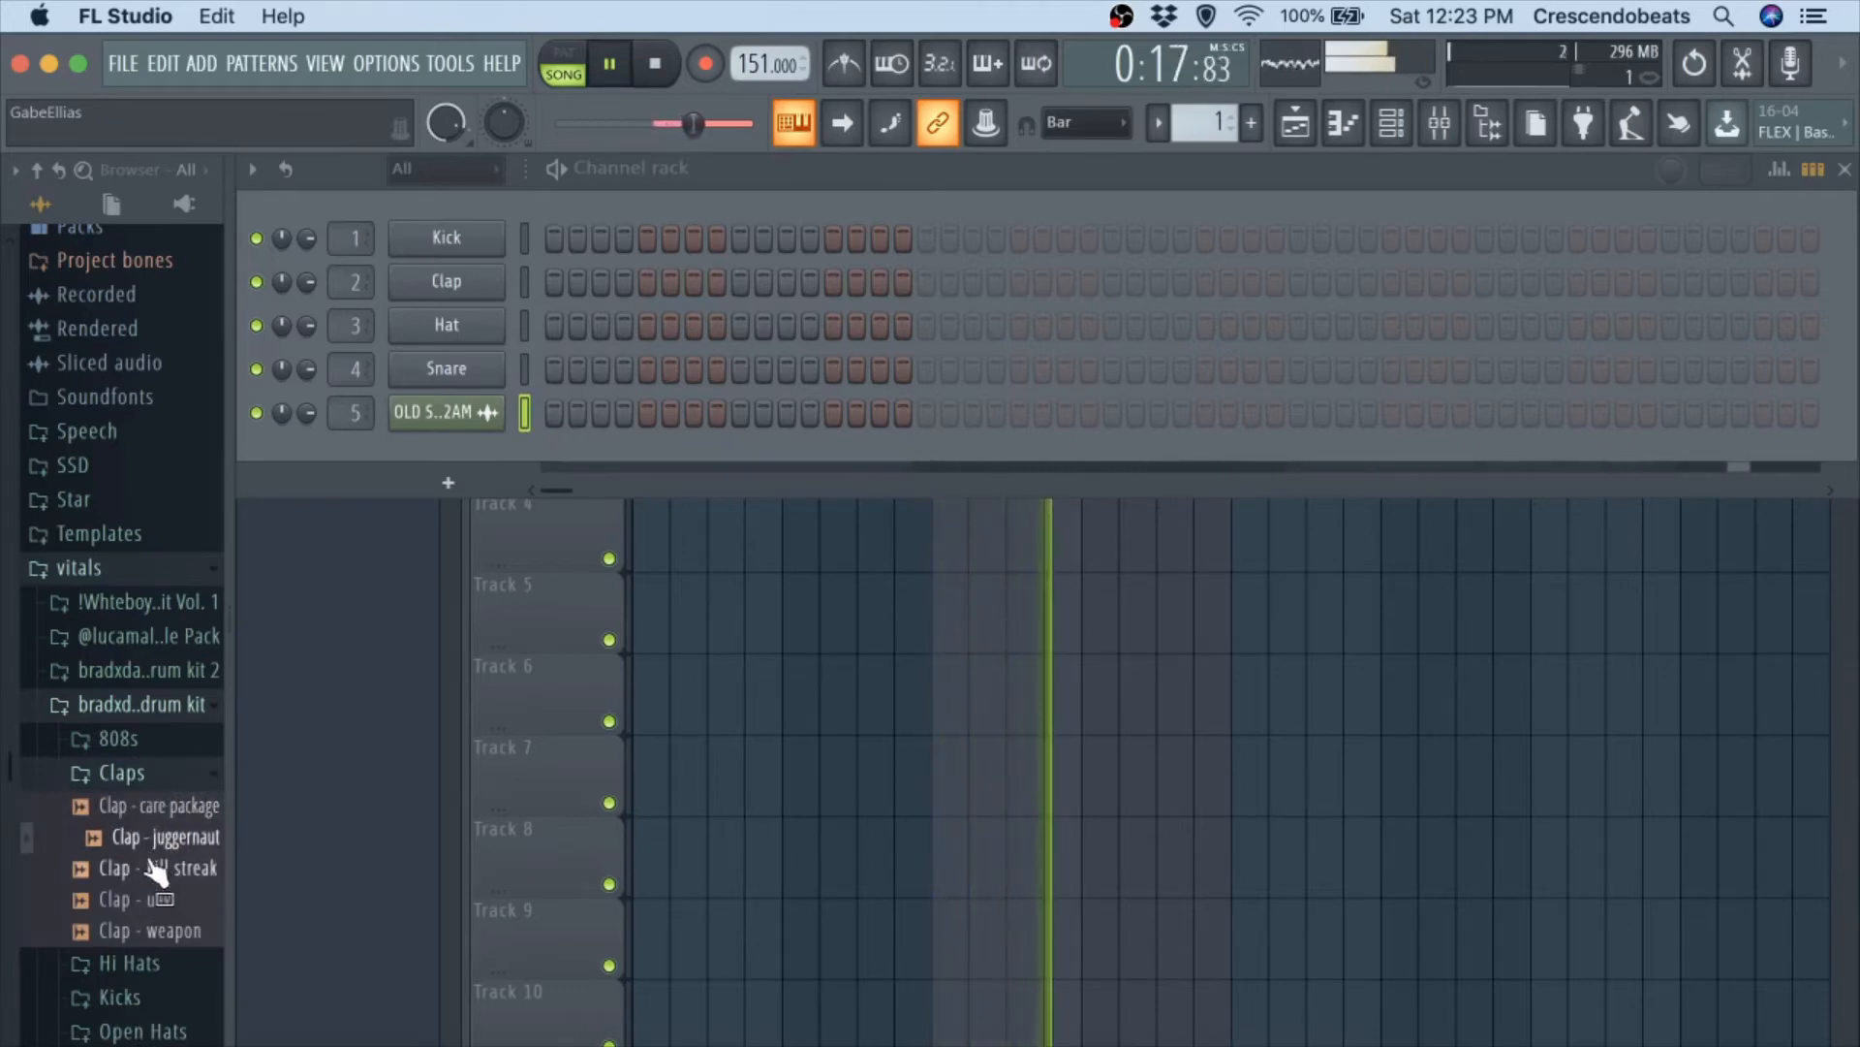
click(155, 868)
click(145, 901)
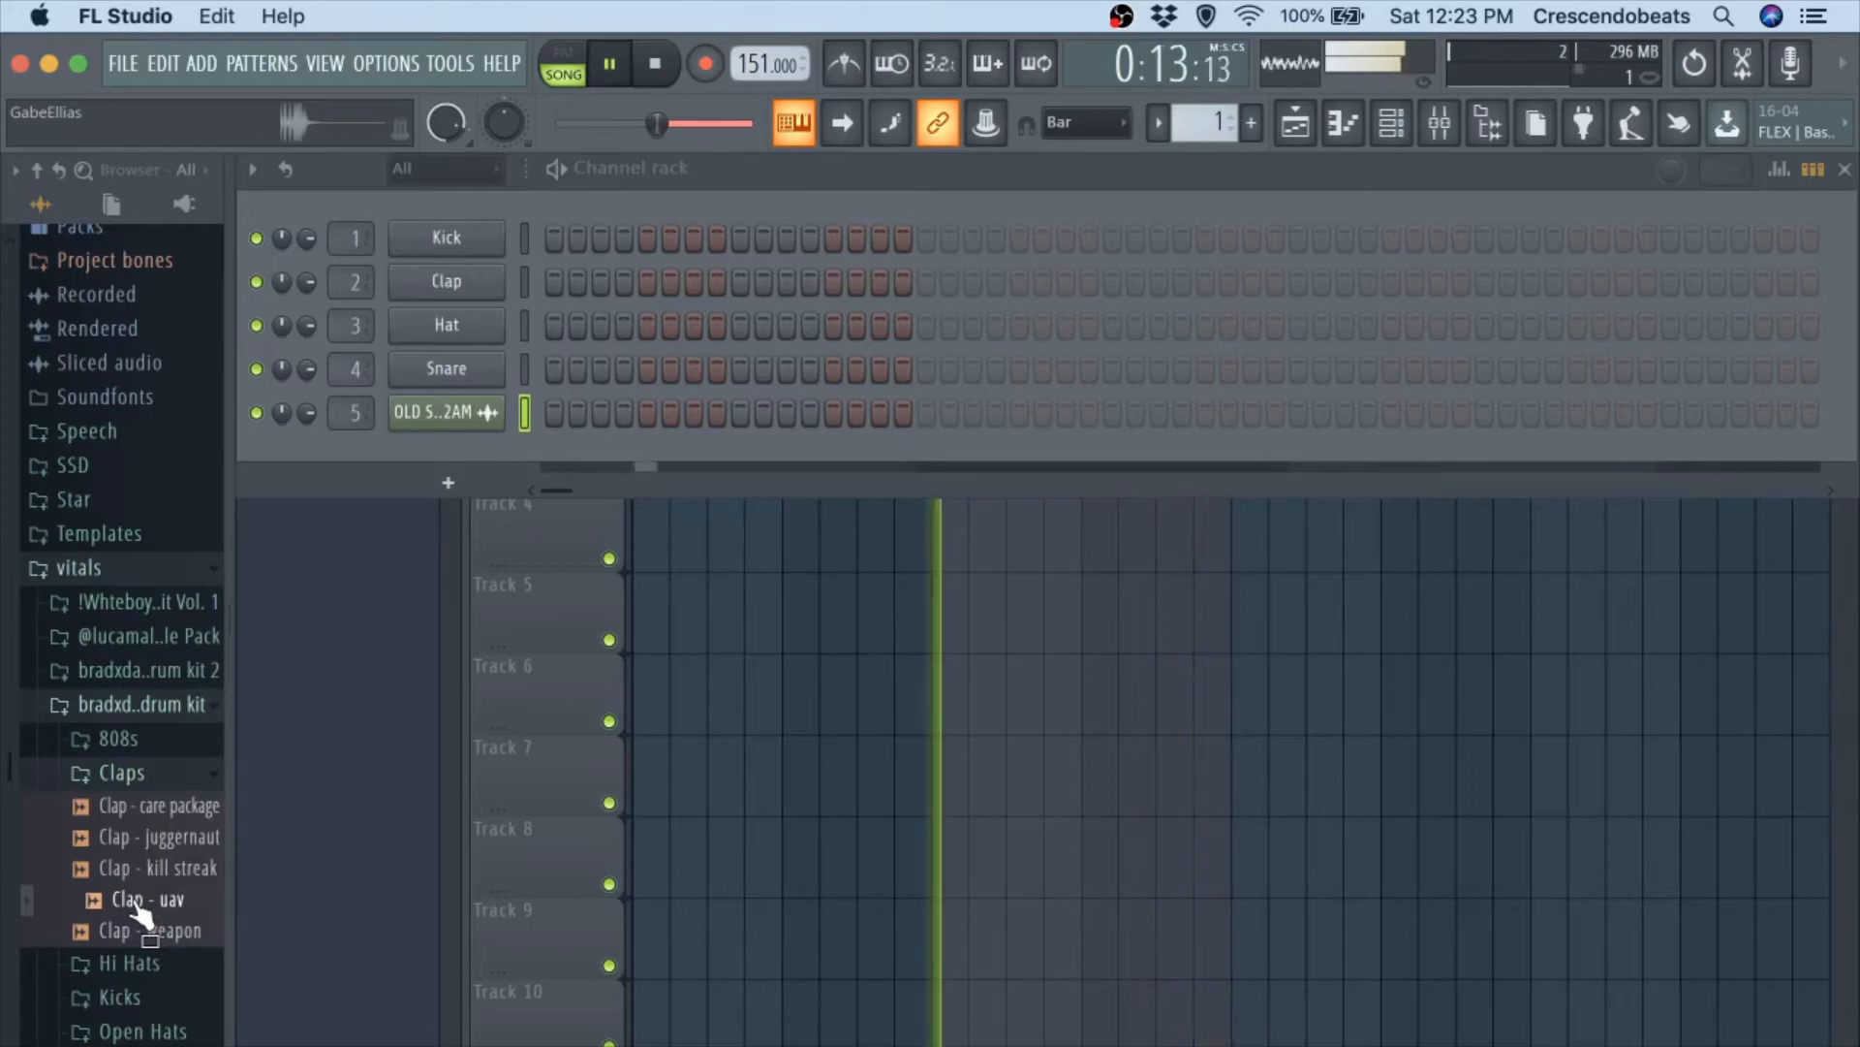
click(144, 930)
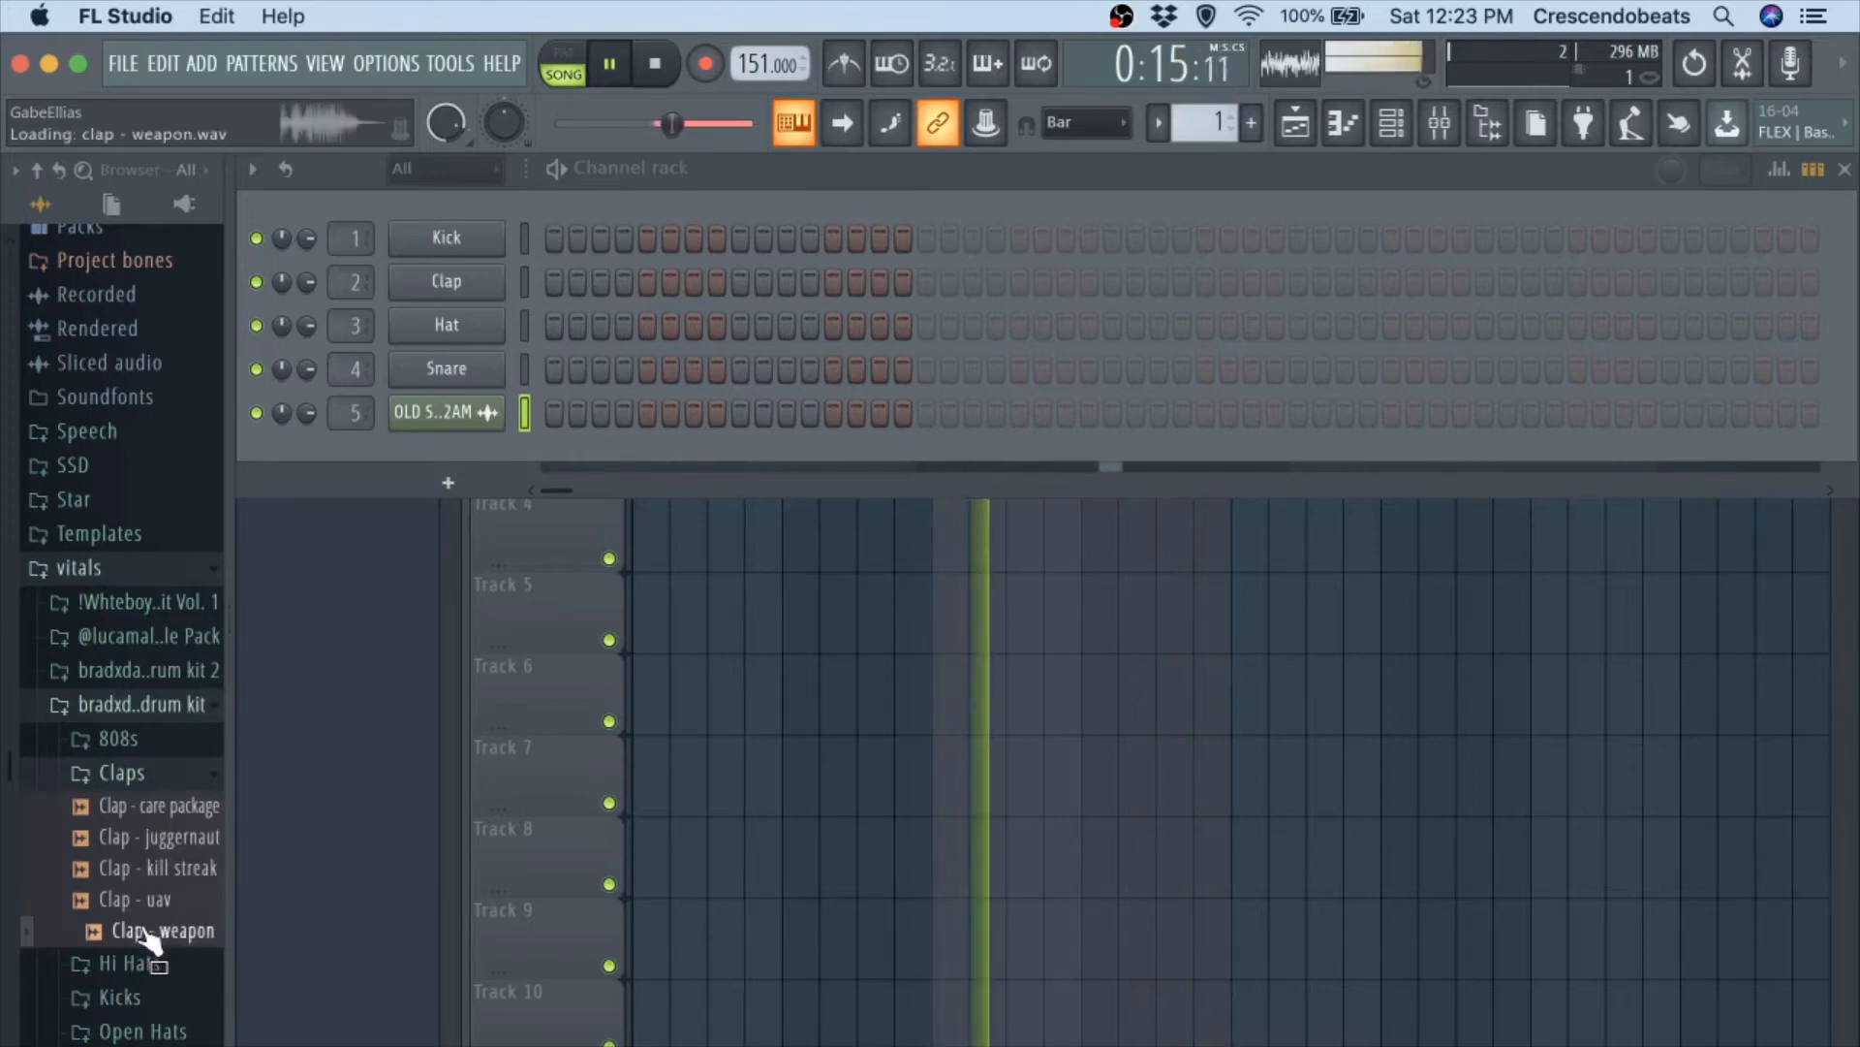
click(145, 903)
key(space)
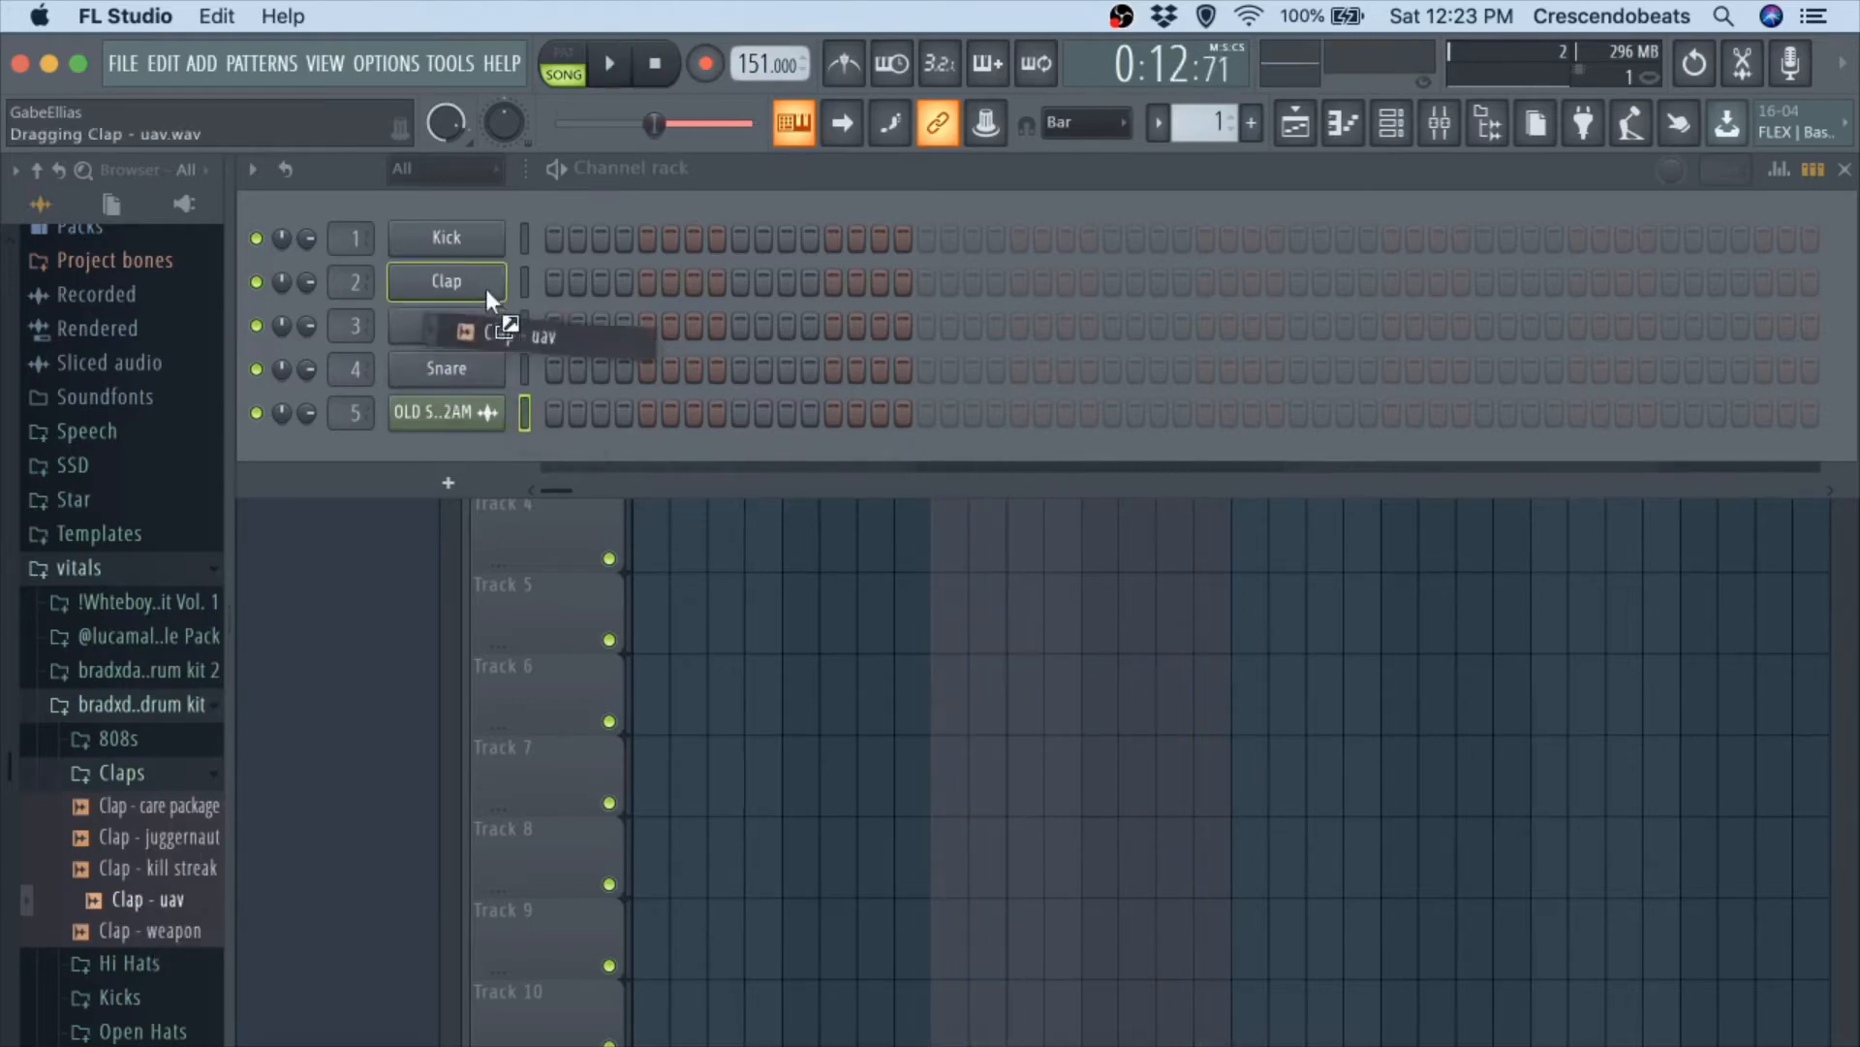
drag(485, 289, 466, 237)
Place Clap - uav hits on steps 9, 25, 41 and 57 of Pattern 1.
key(space)
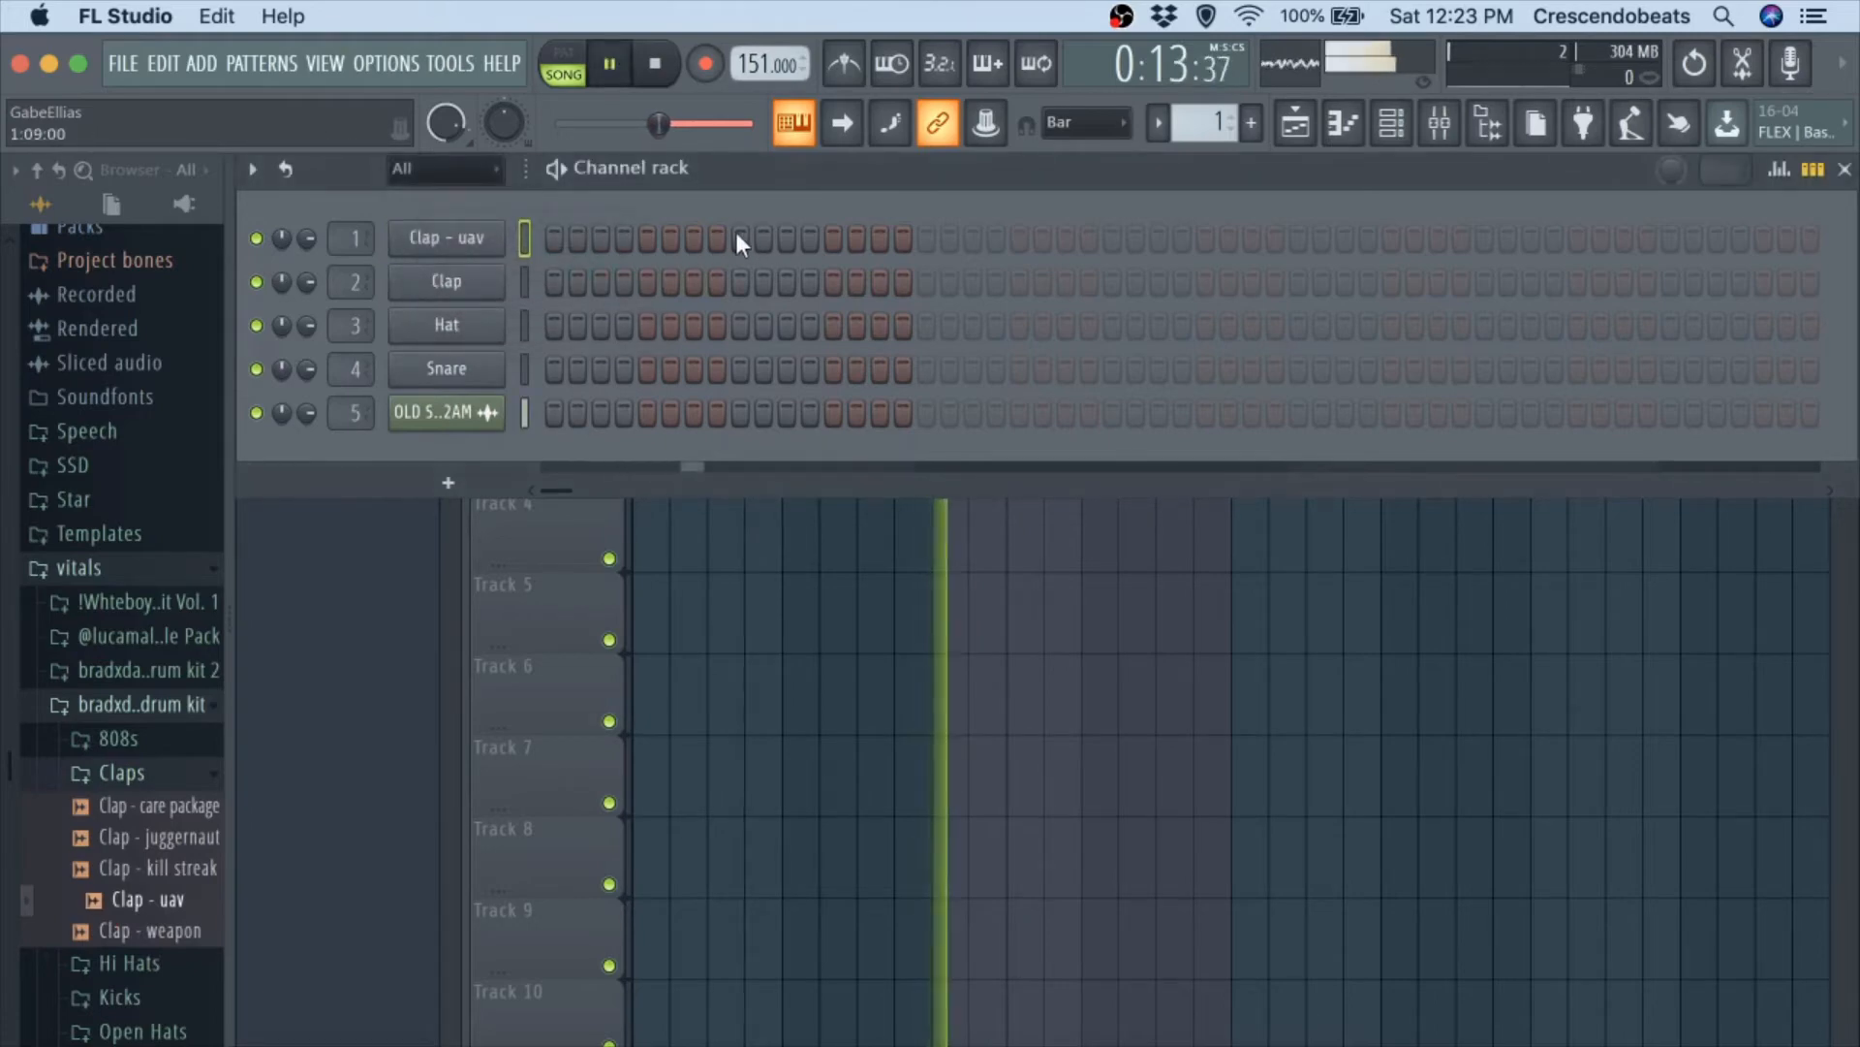
click(739, 237)
click(1113, 237)
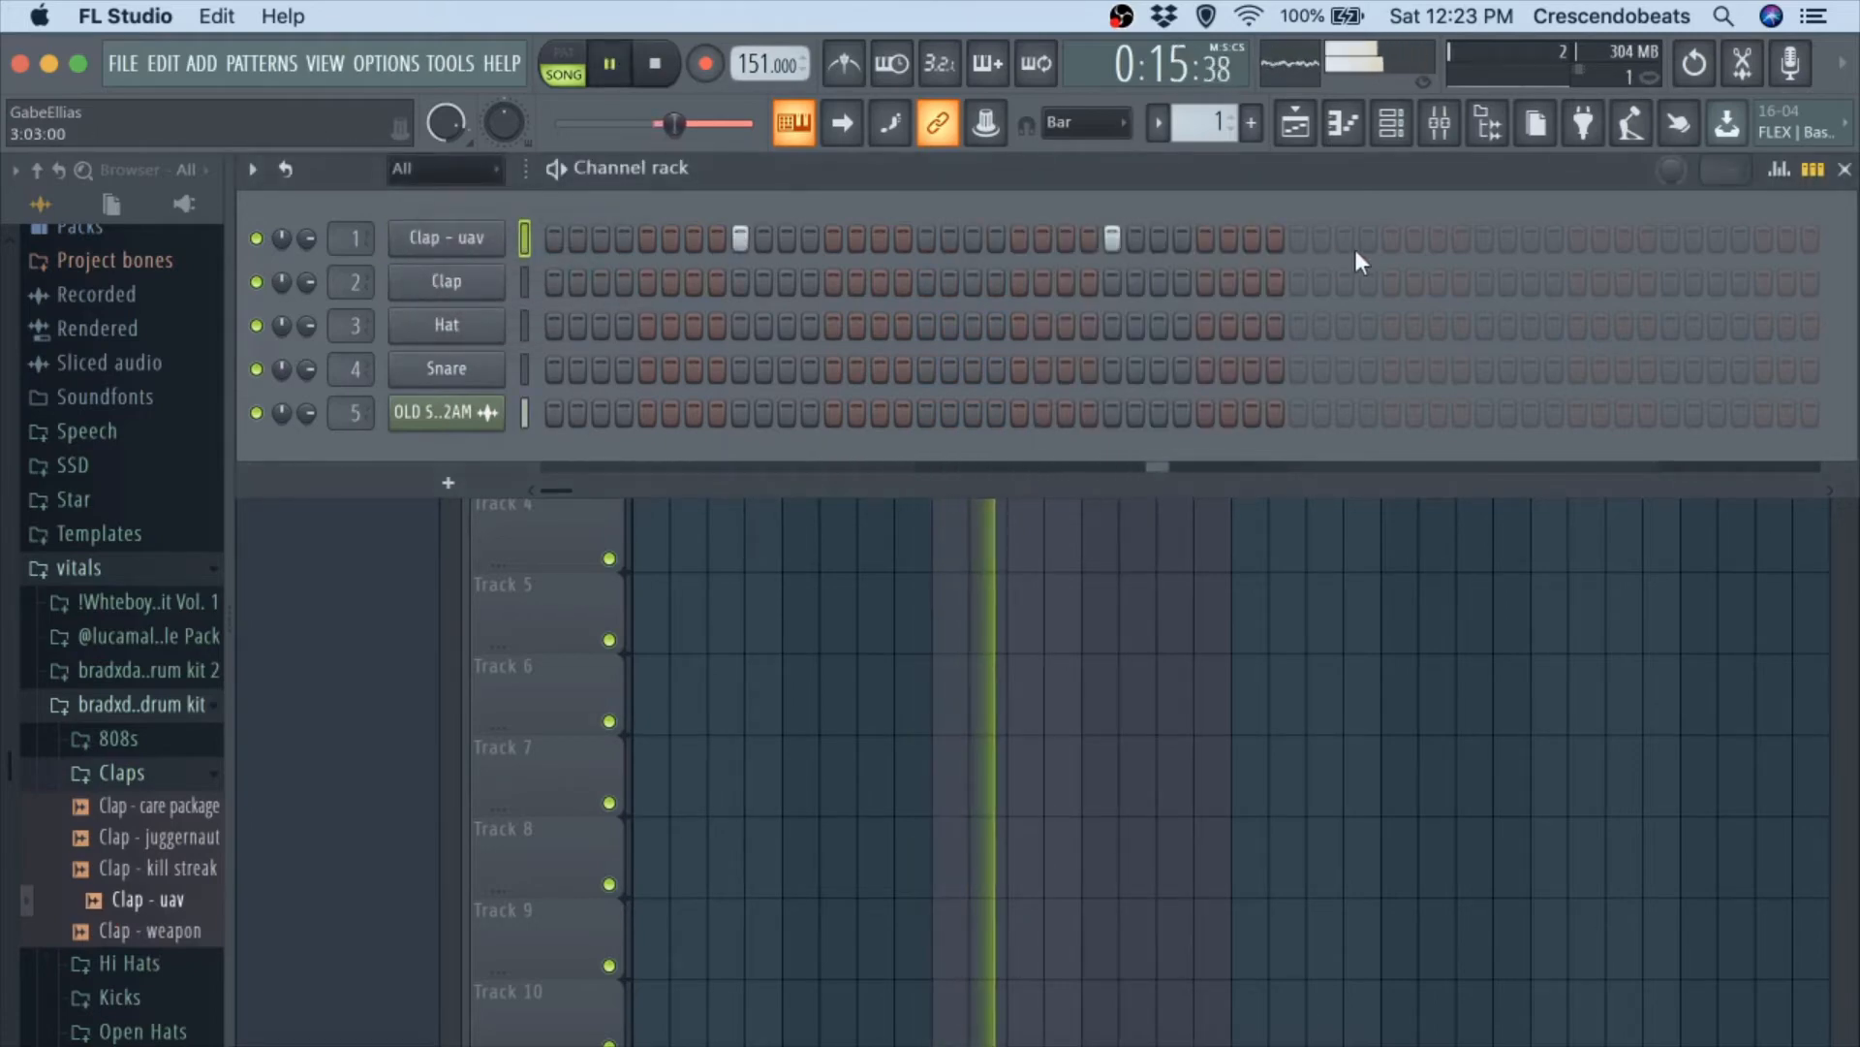
click(1484, 237)
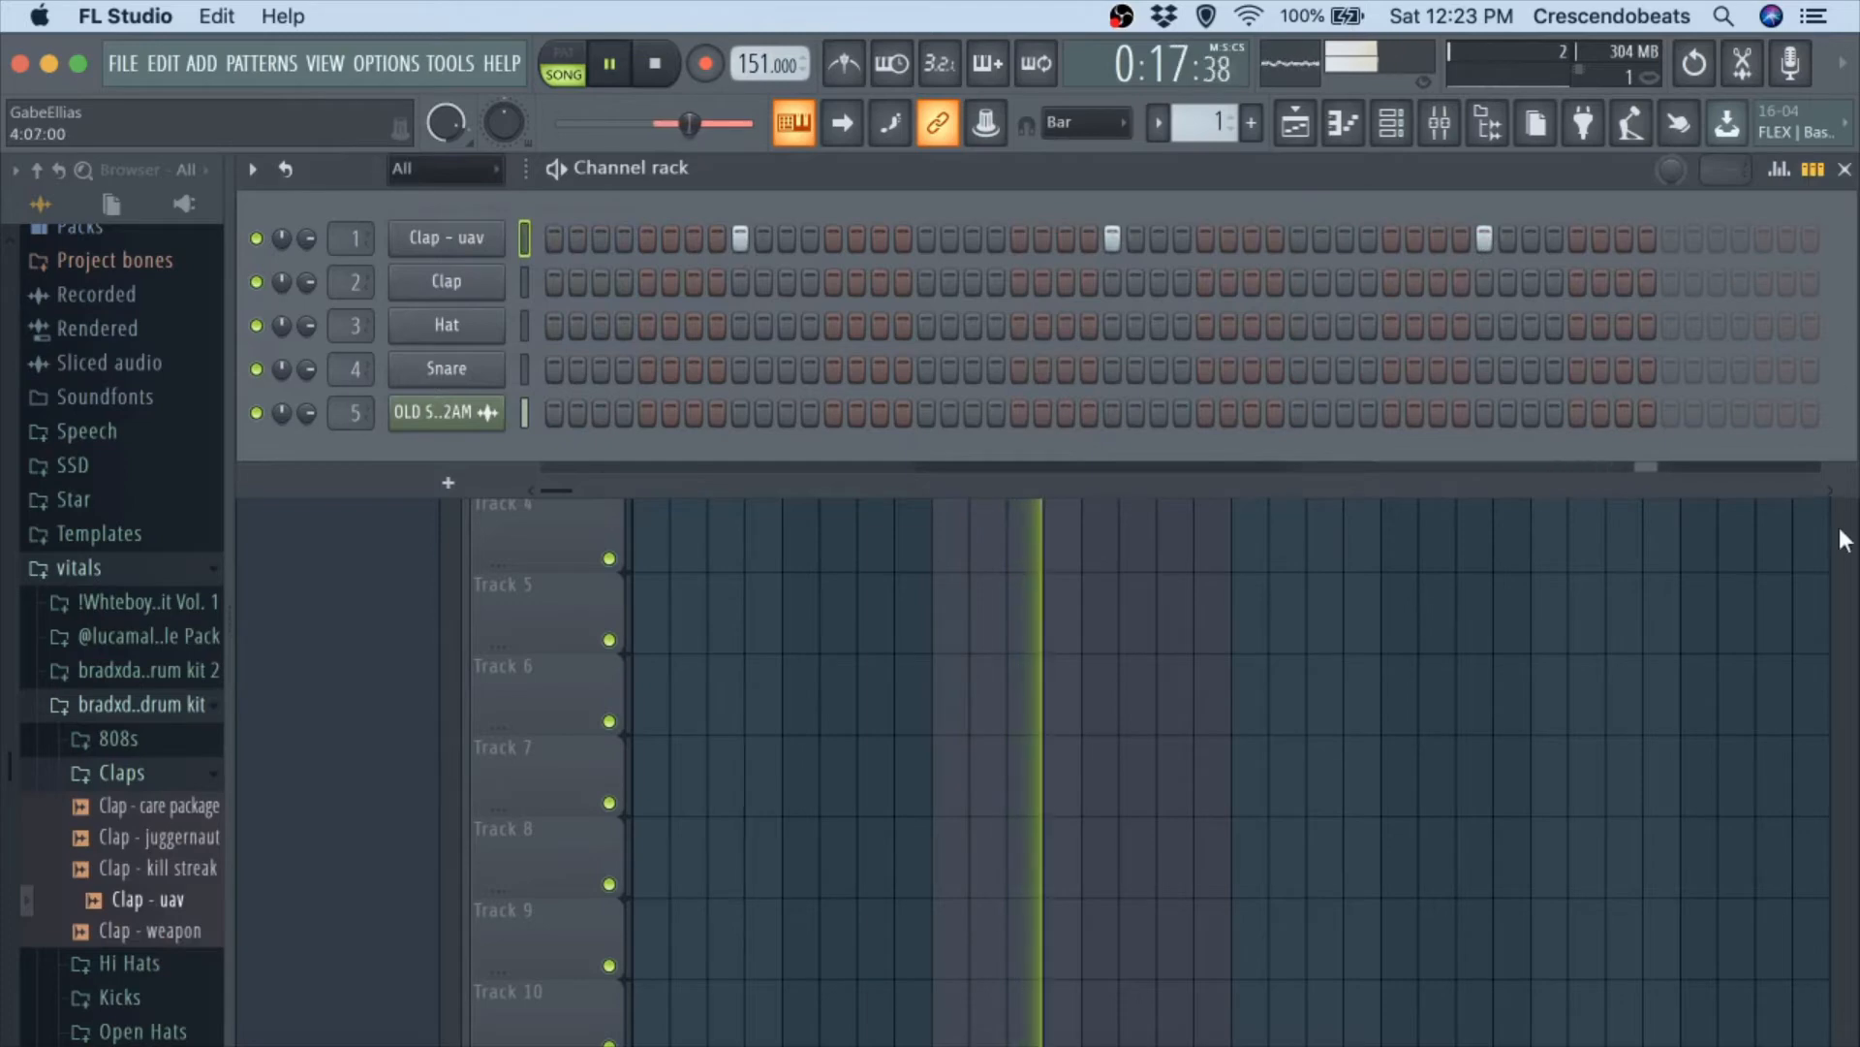
click(1833, 490)
click(1833, 490)
key(space)
click(1667, 236)
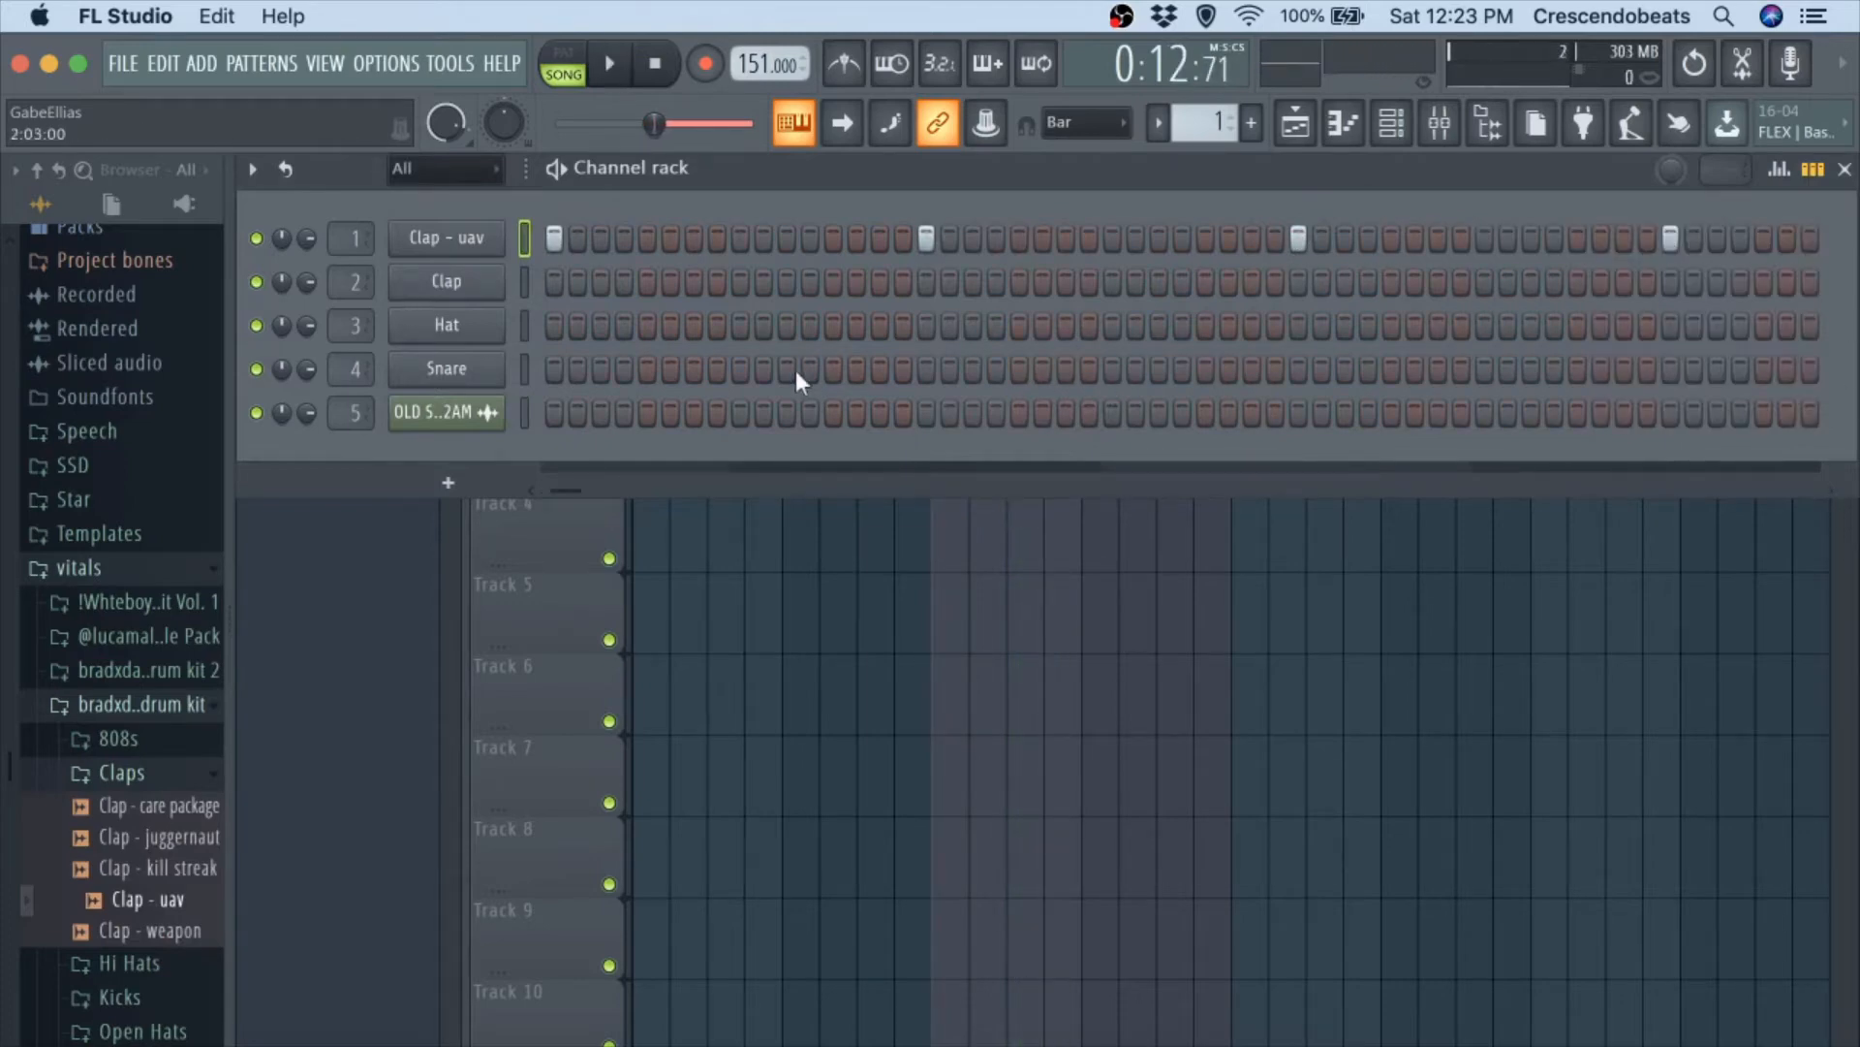
Raise the clap's mixer track, Insert 1, to 115% (3.3 dB) during playback and close the mixer.
key(space)
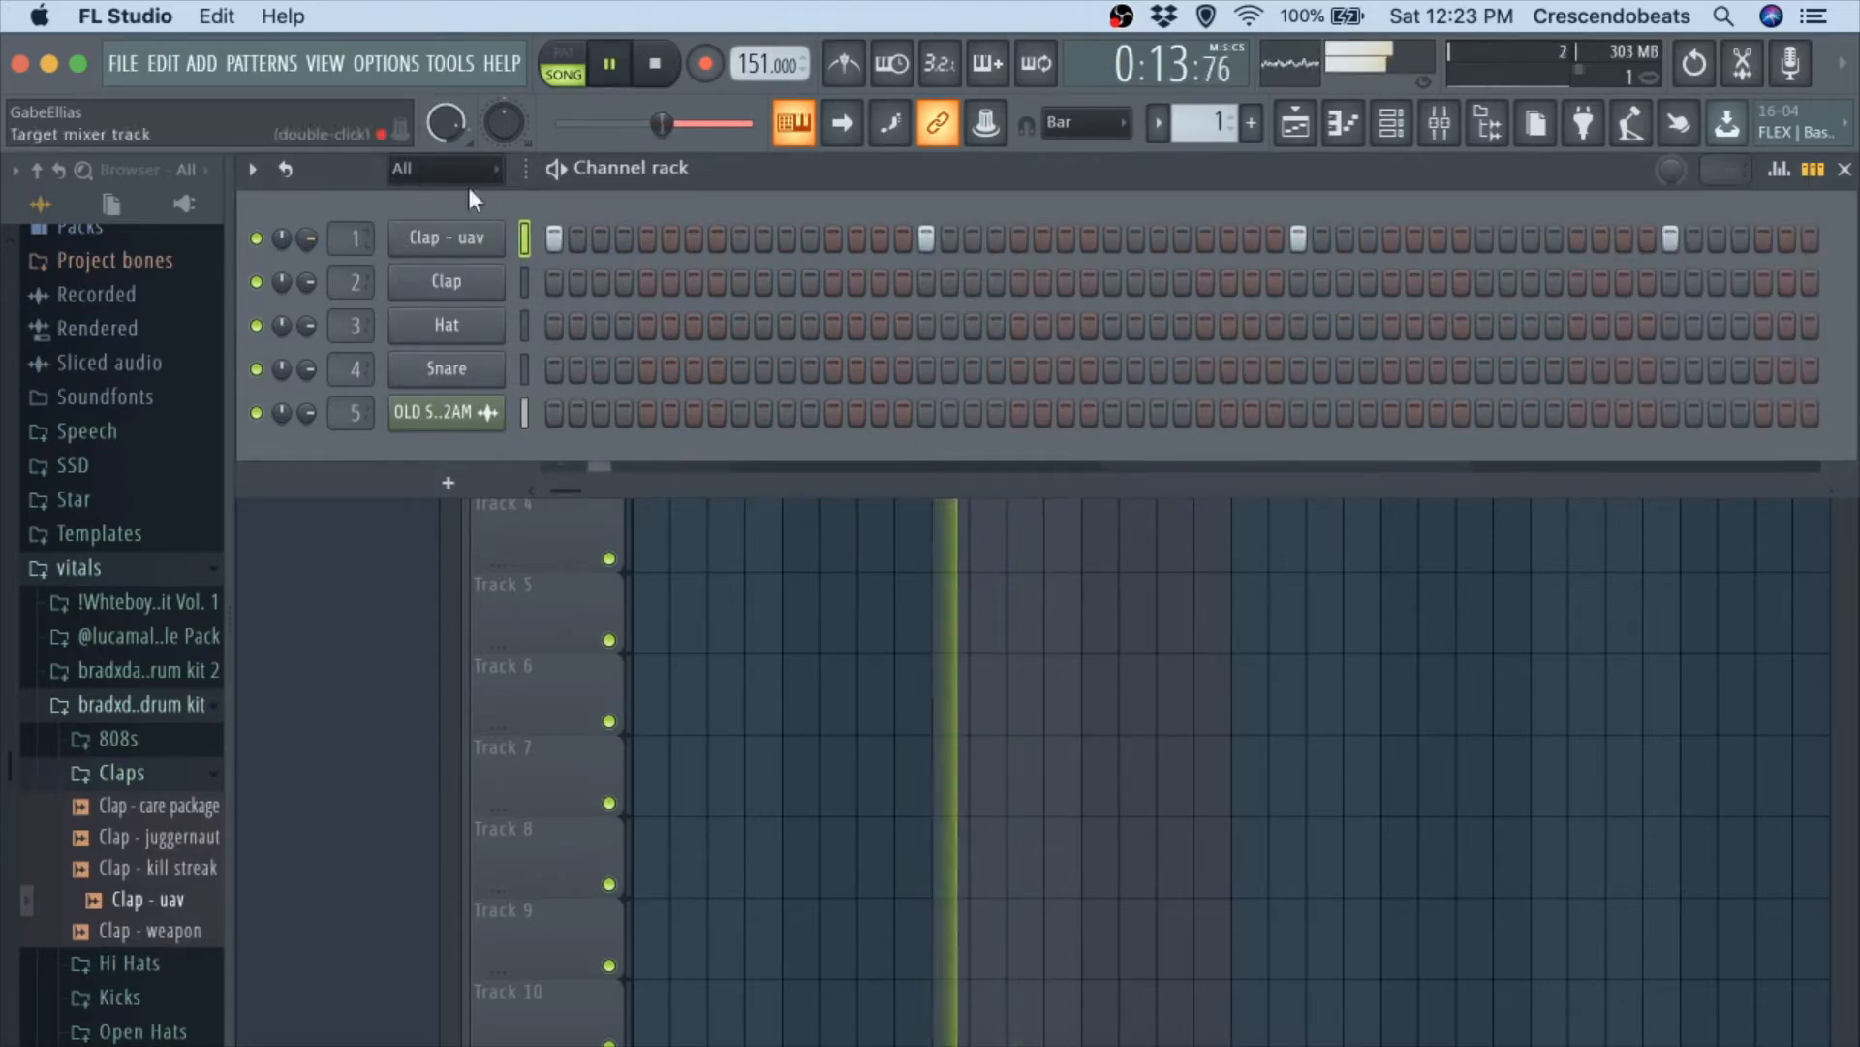
key(F9)
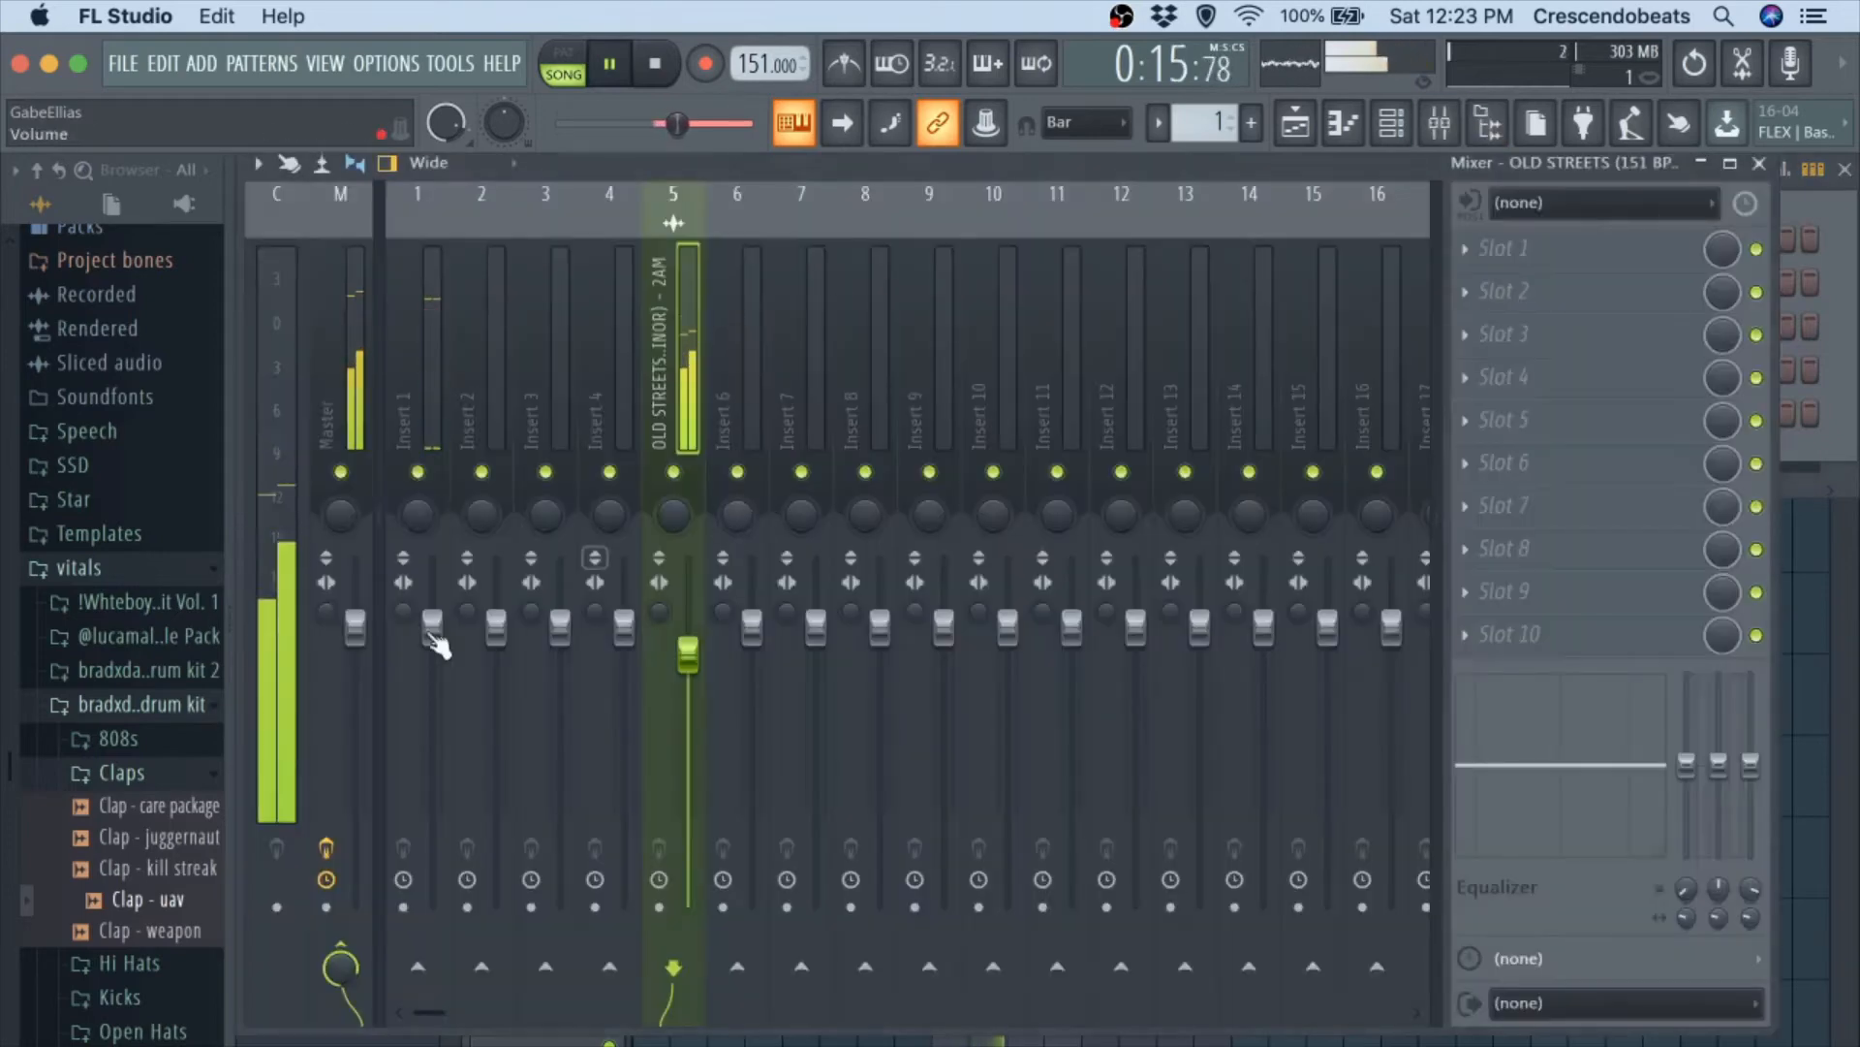
drag(450, 656, 450, 596)
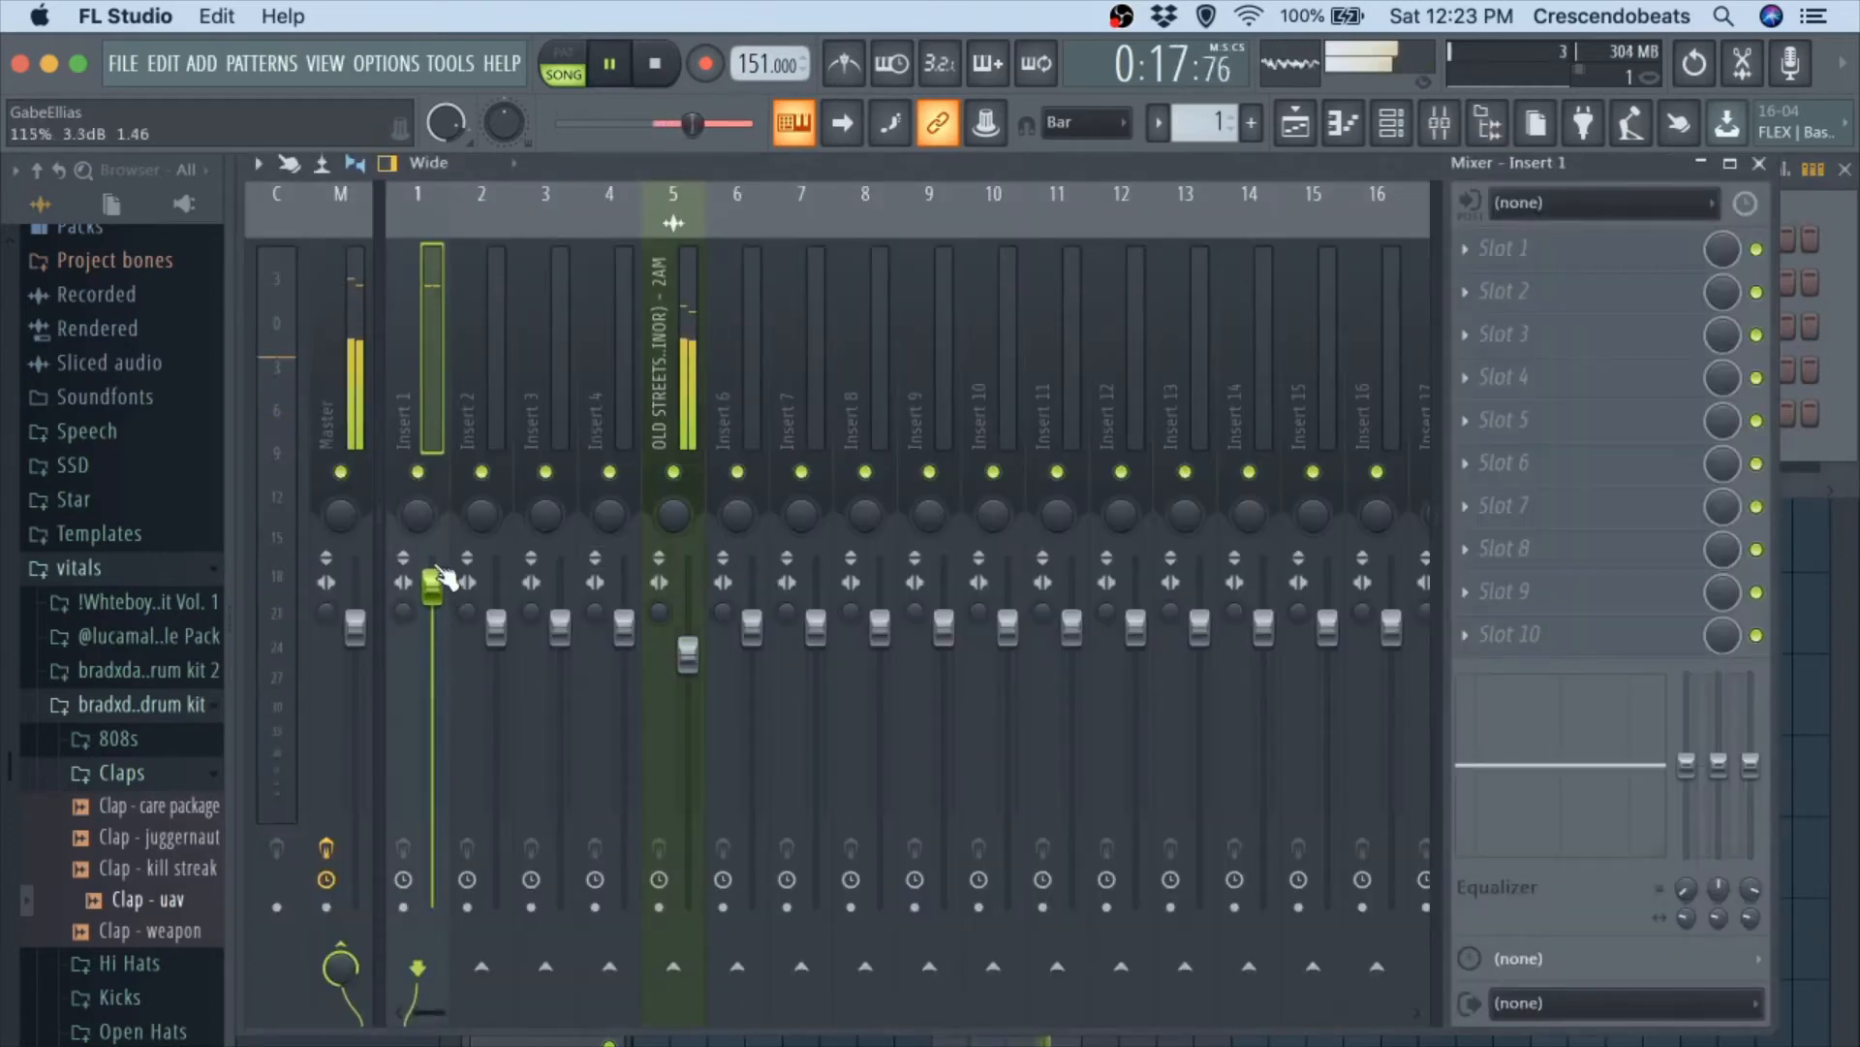
key(XF86AudioRaiseVolume)
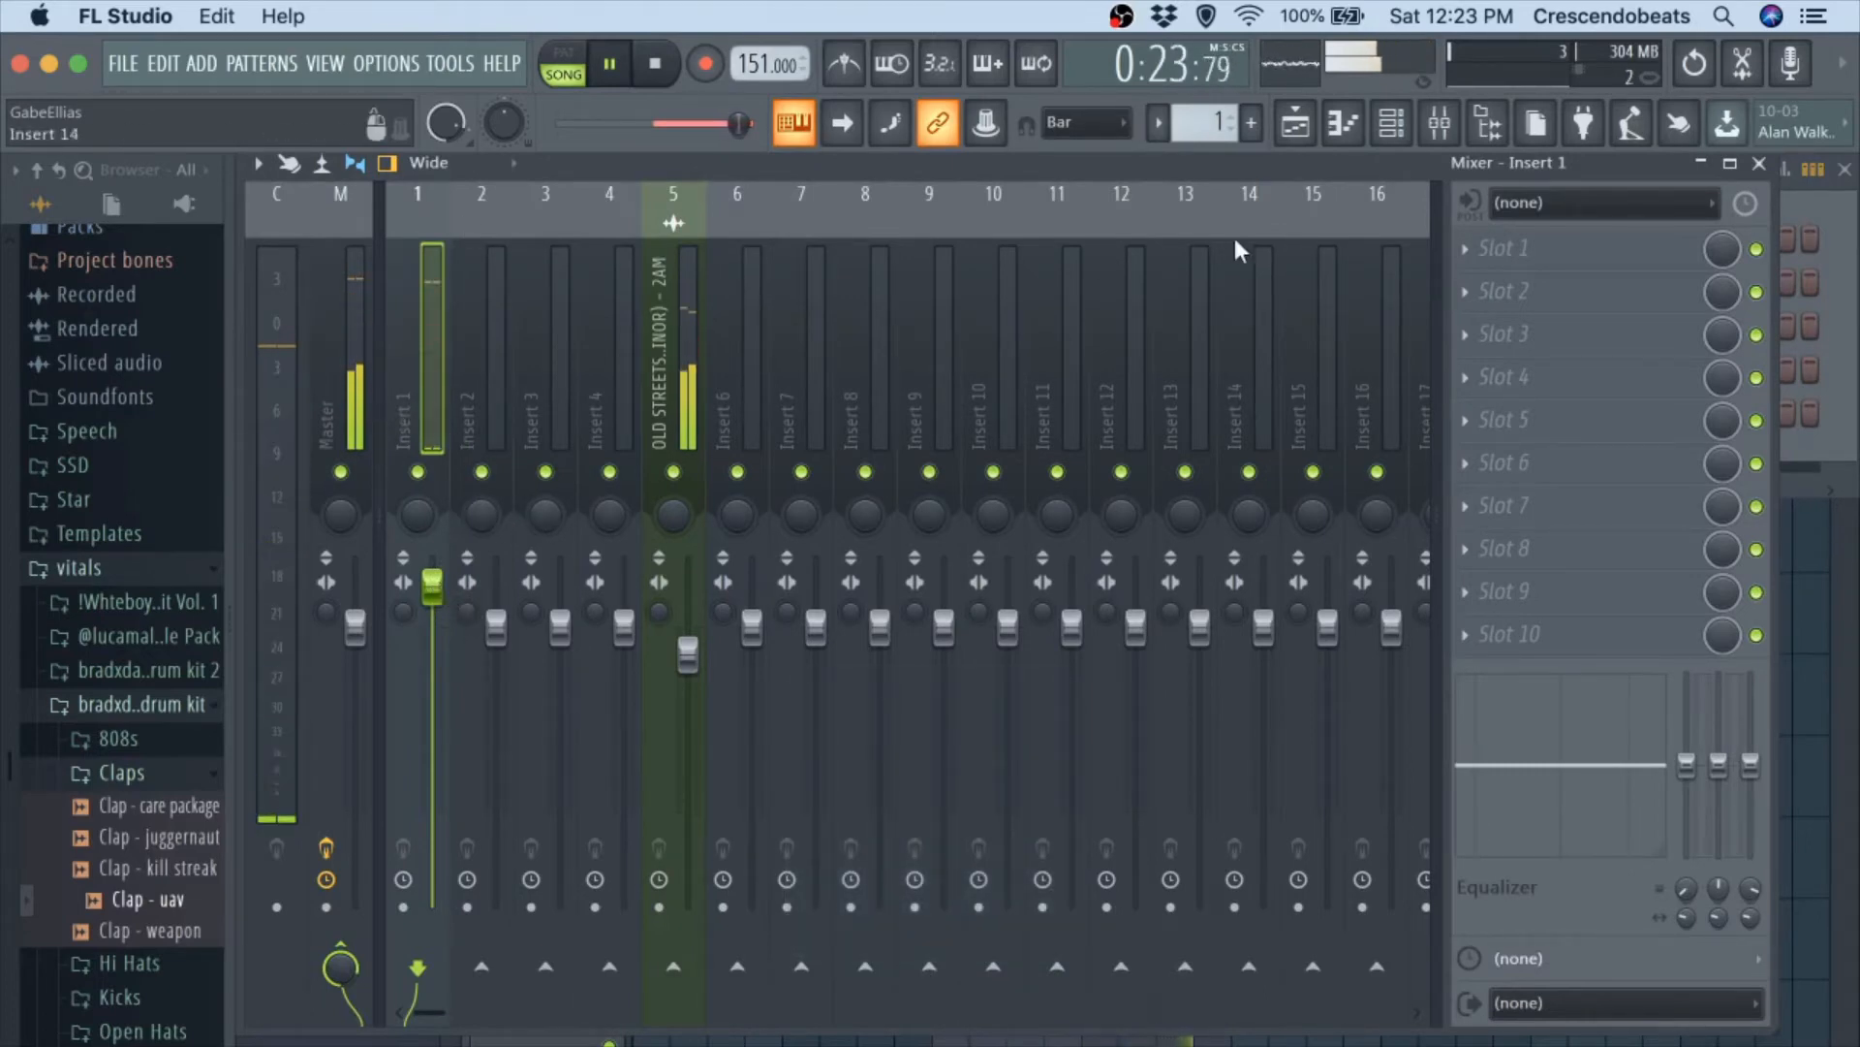
click(1762, 165)
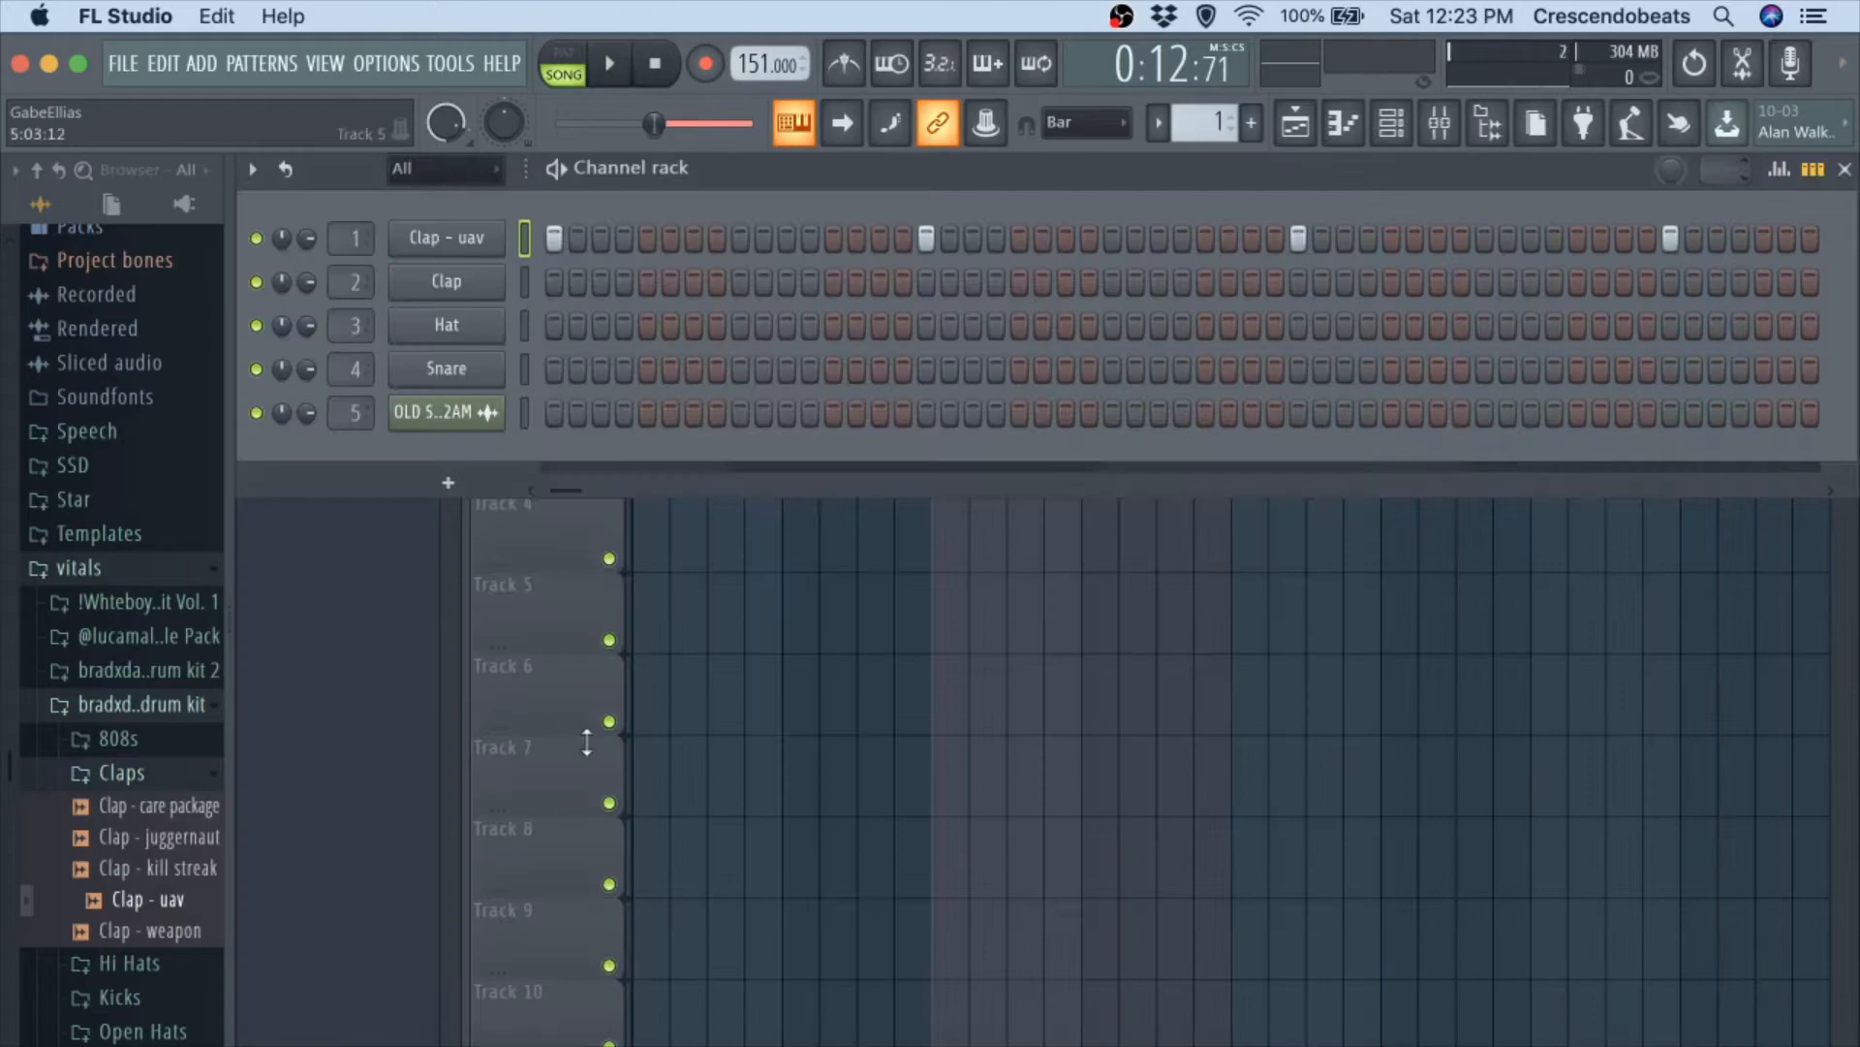
Audition the horror, movie, romance and action hi-hats from the split personalities drum kit over the playing beat.
click(141, 705)
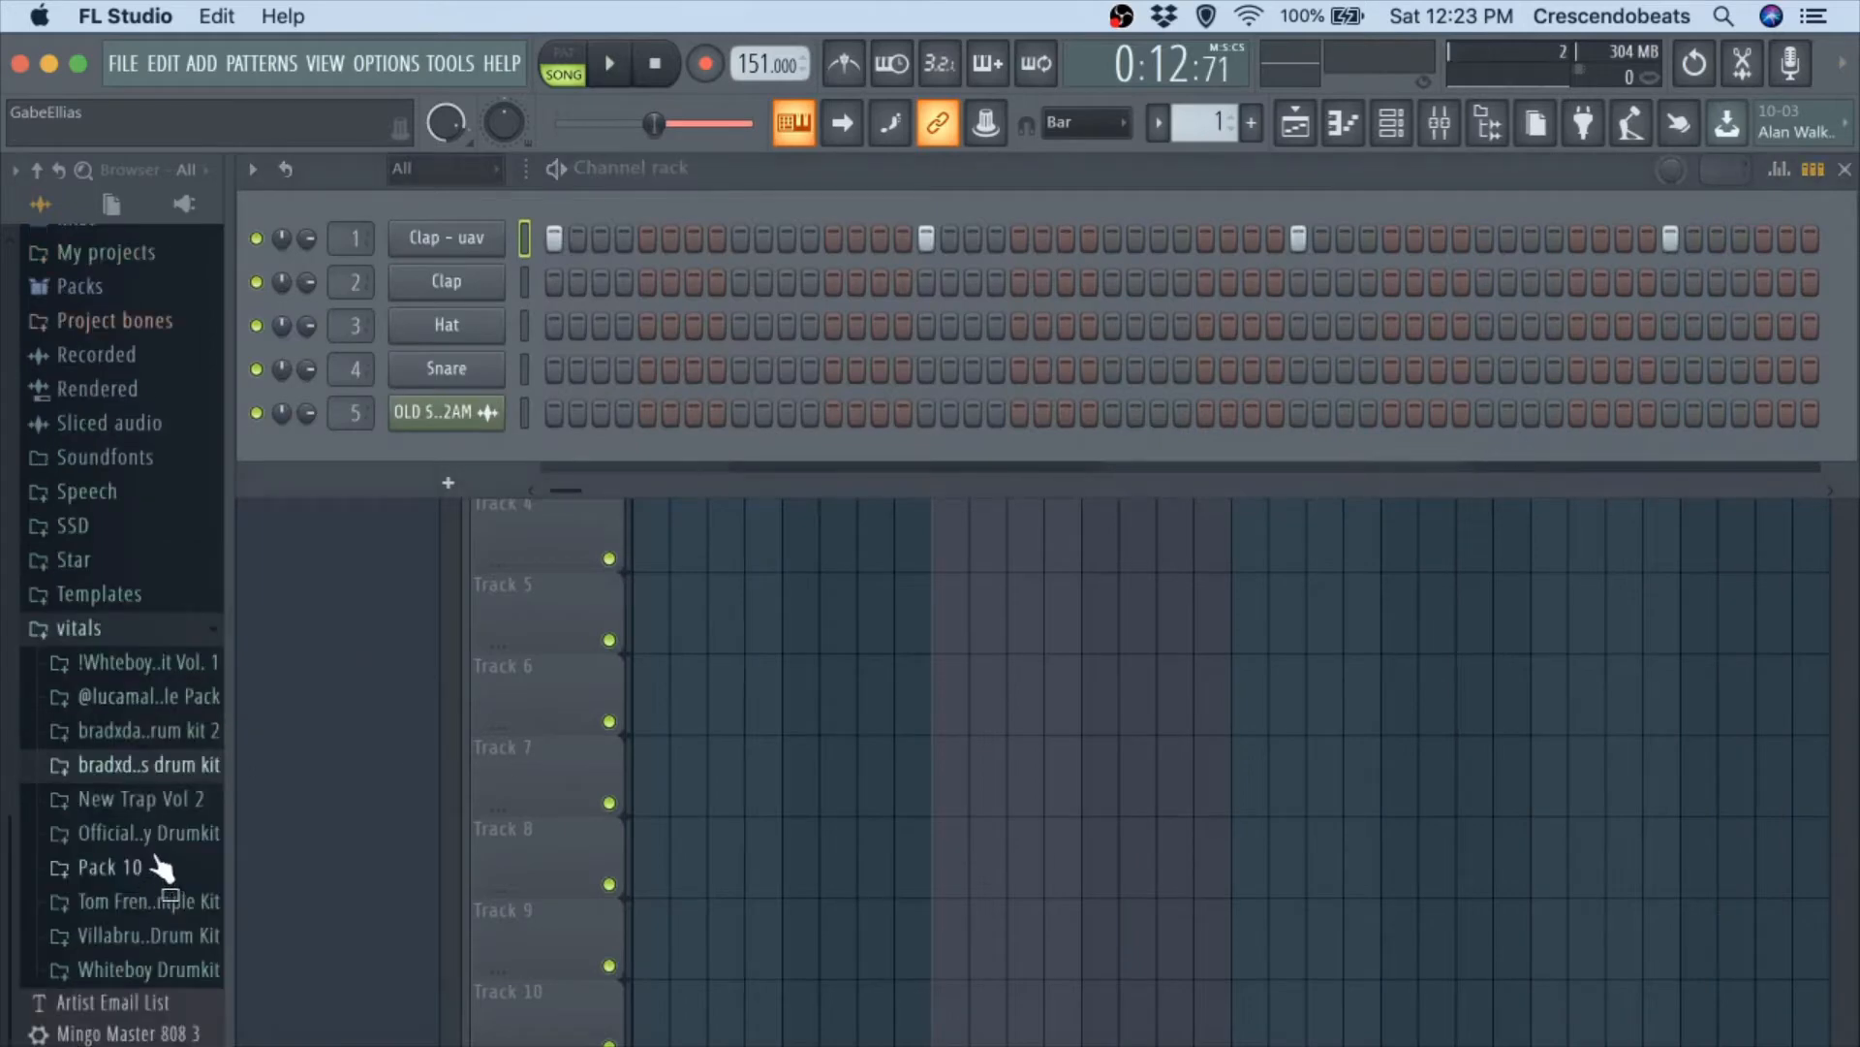
click(184, 767)
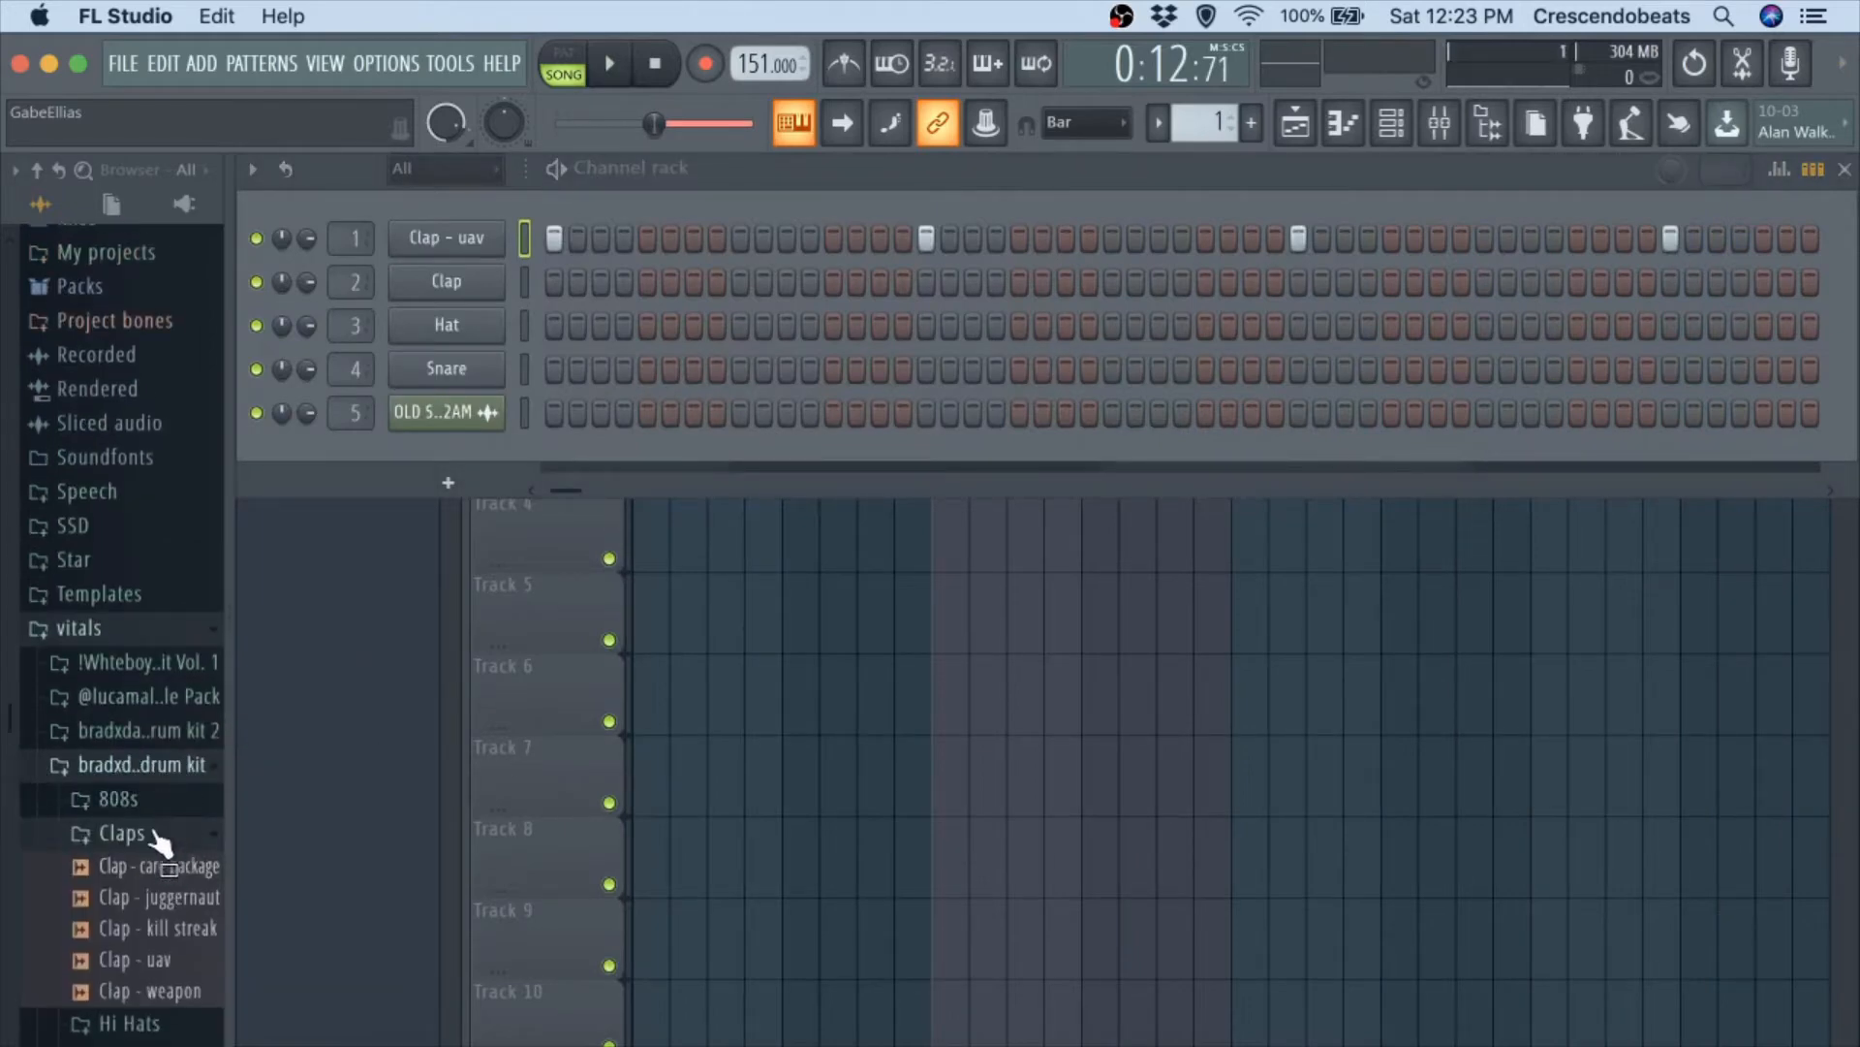
click(121, 833)
click(145, 867)
key(space)
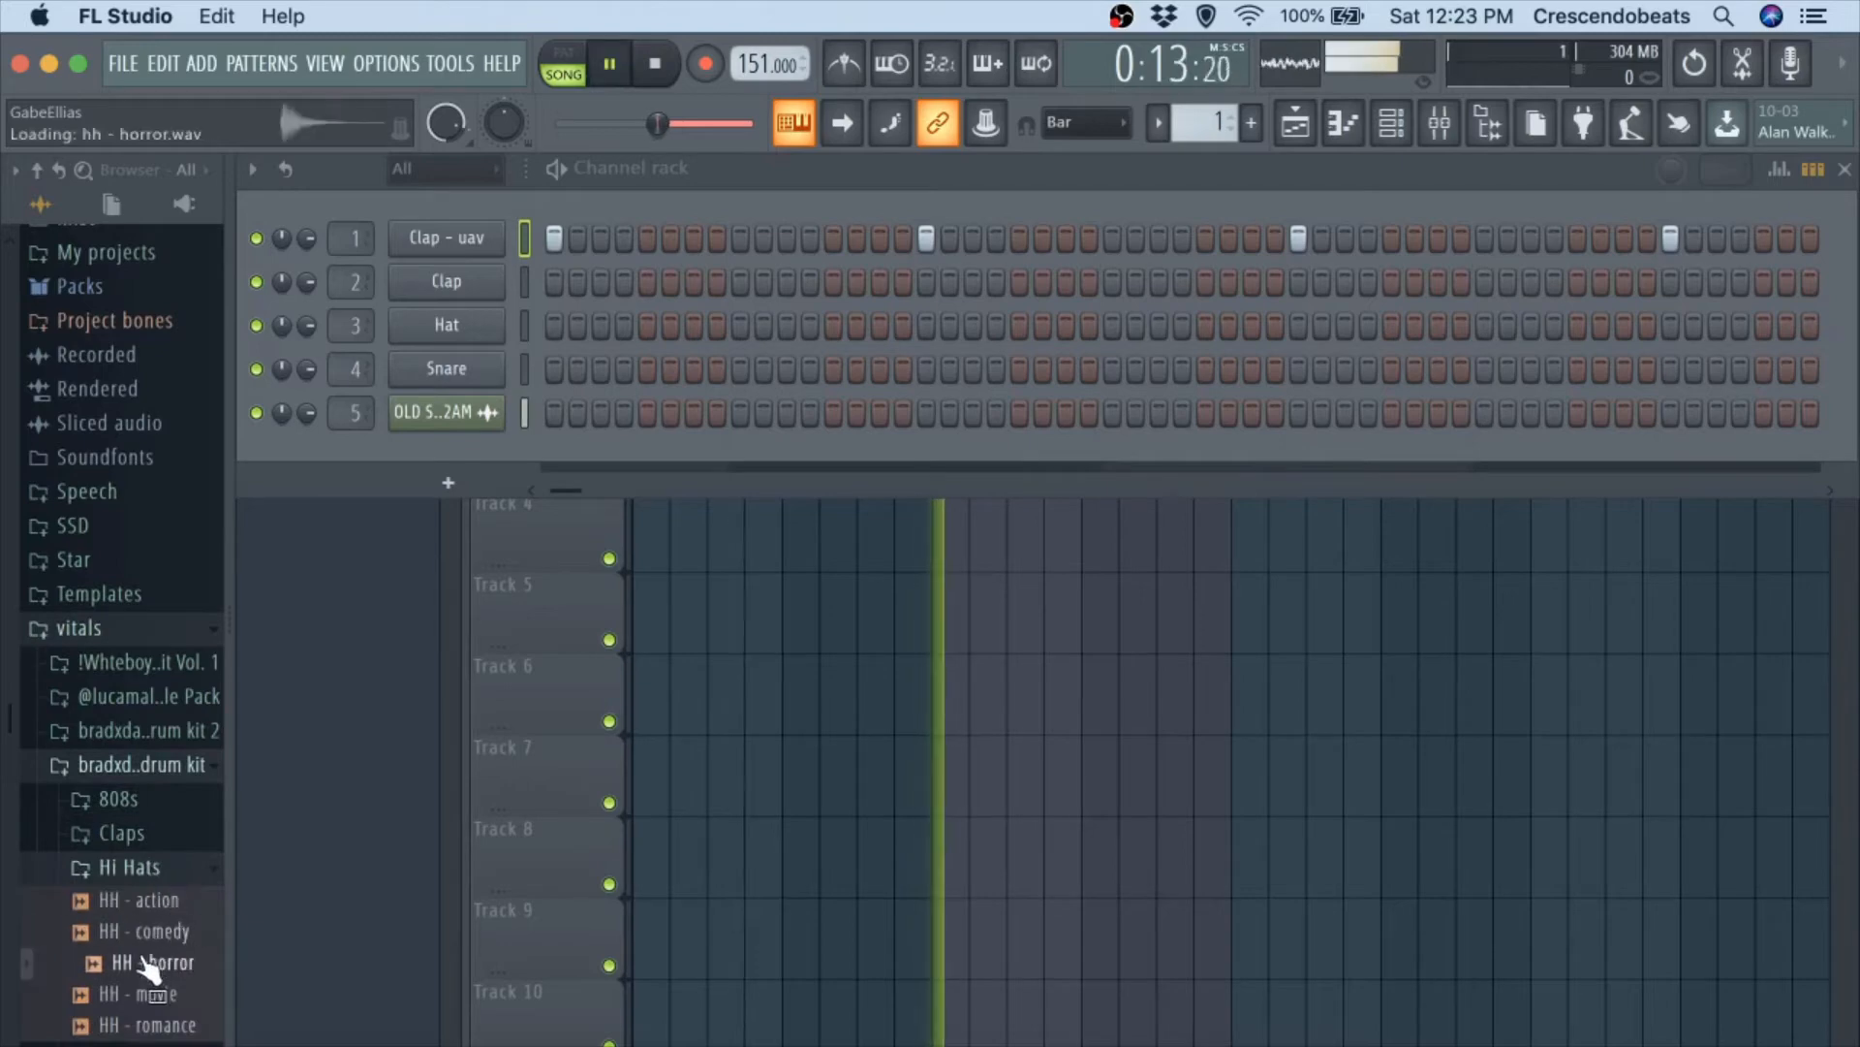
click(155, 963)
click(150, 994)
click(155, 1024)
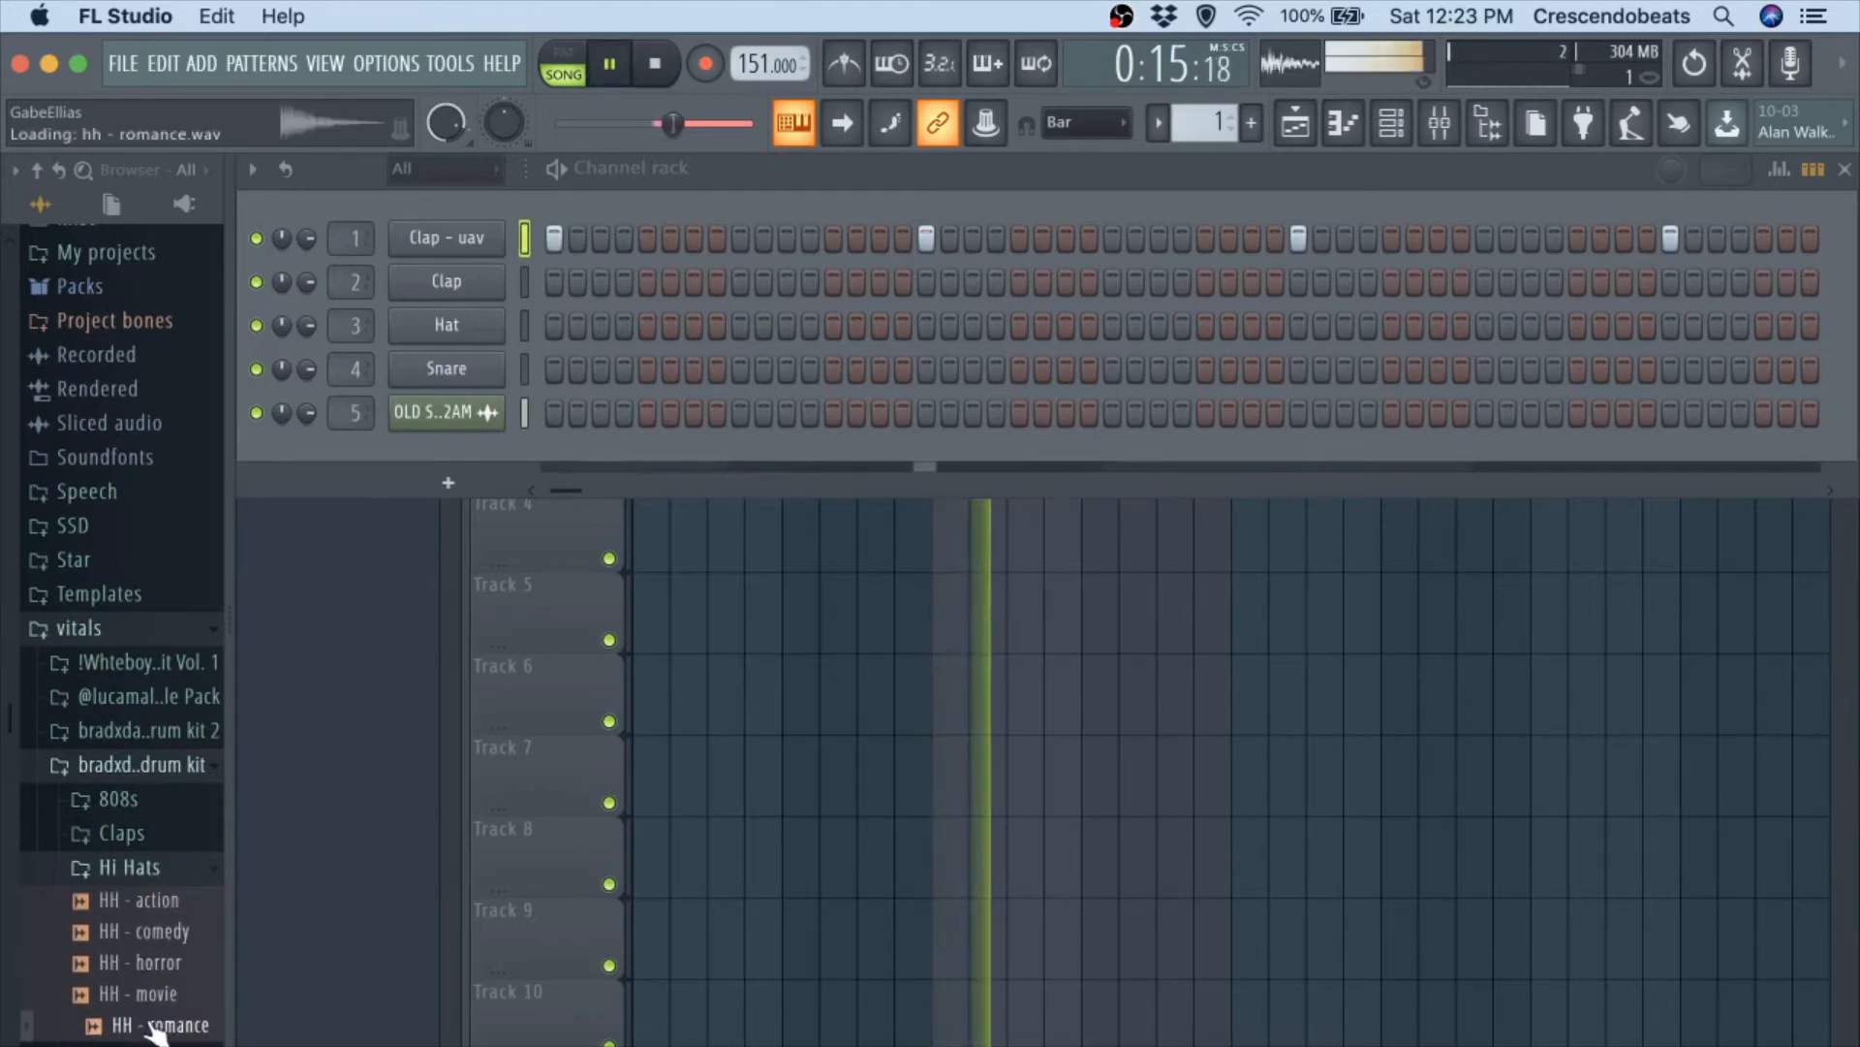
click(150, 900)
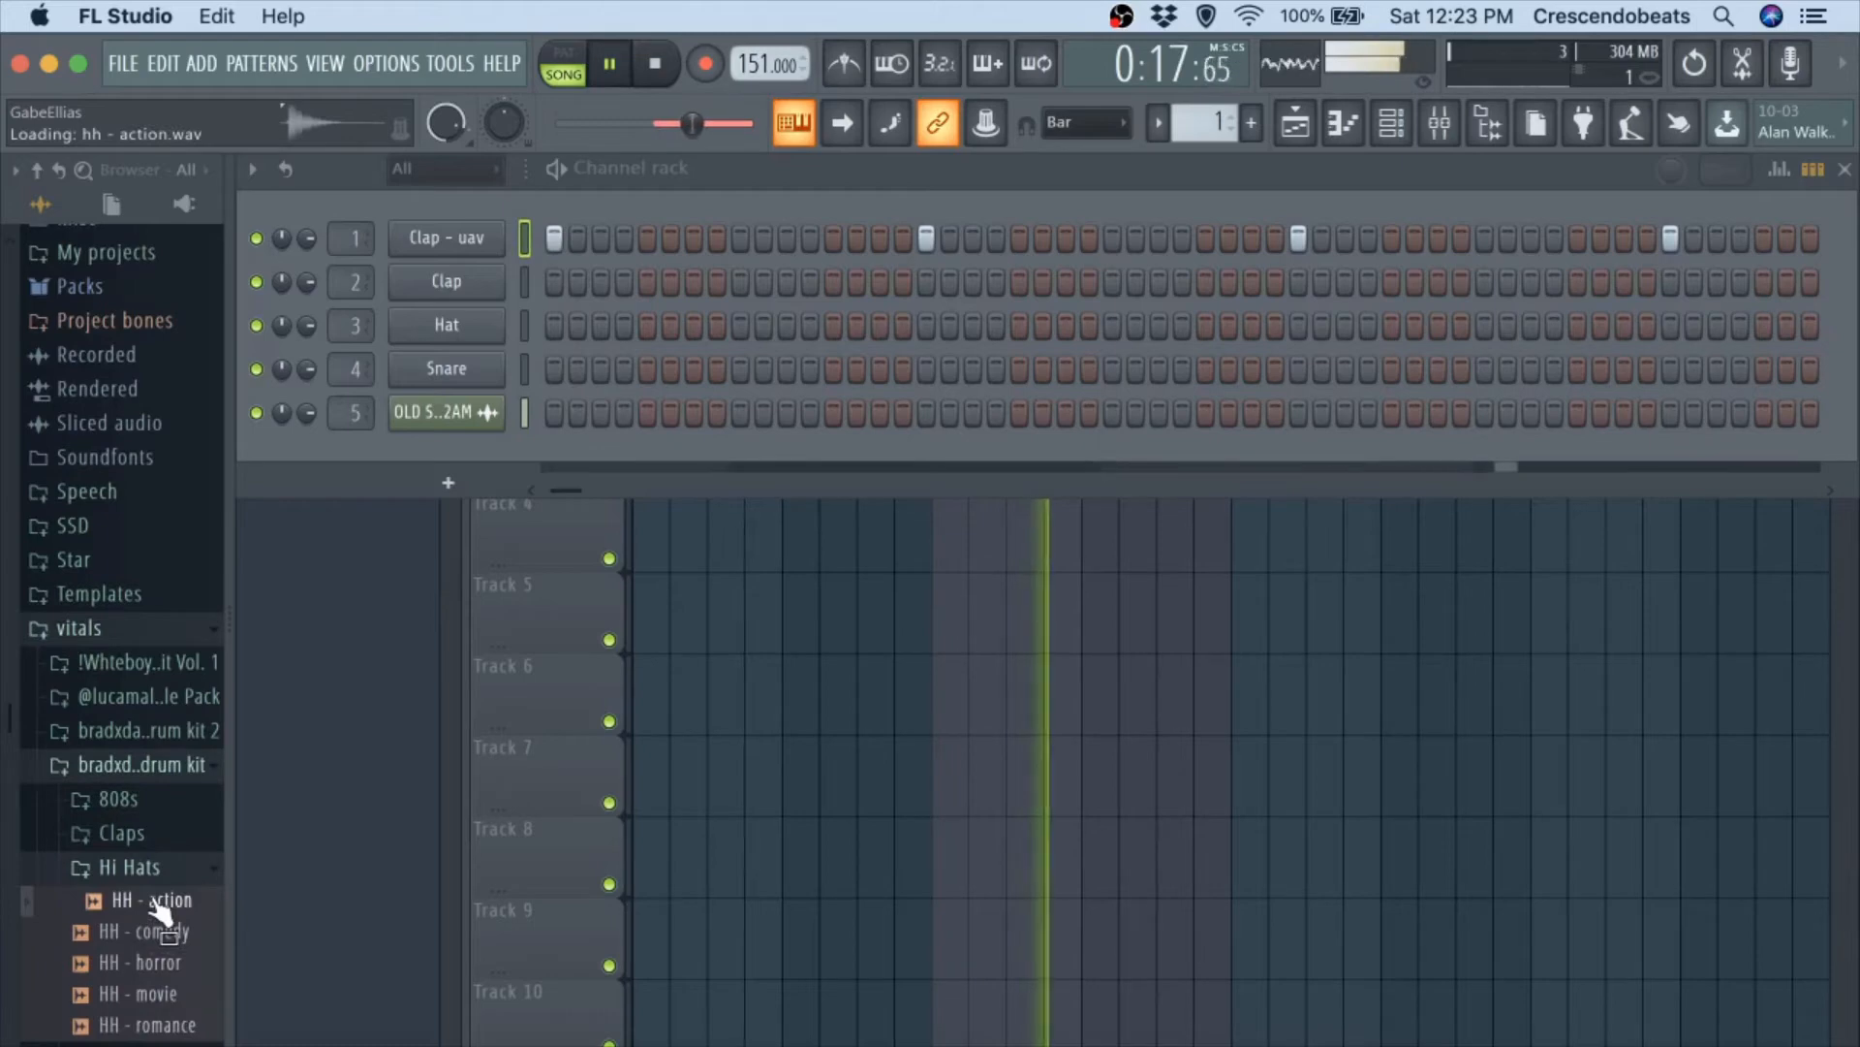
click(151, 766)
key(space)
Audition hats from the Whiteboy Drumkit over the beat and load Hi Hat - Sauce into the second channel in place of Clap.
click(126, 969)
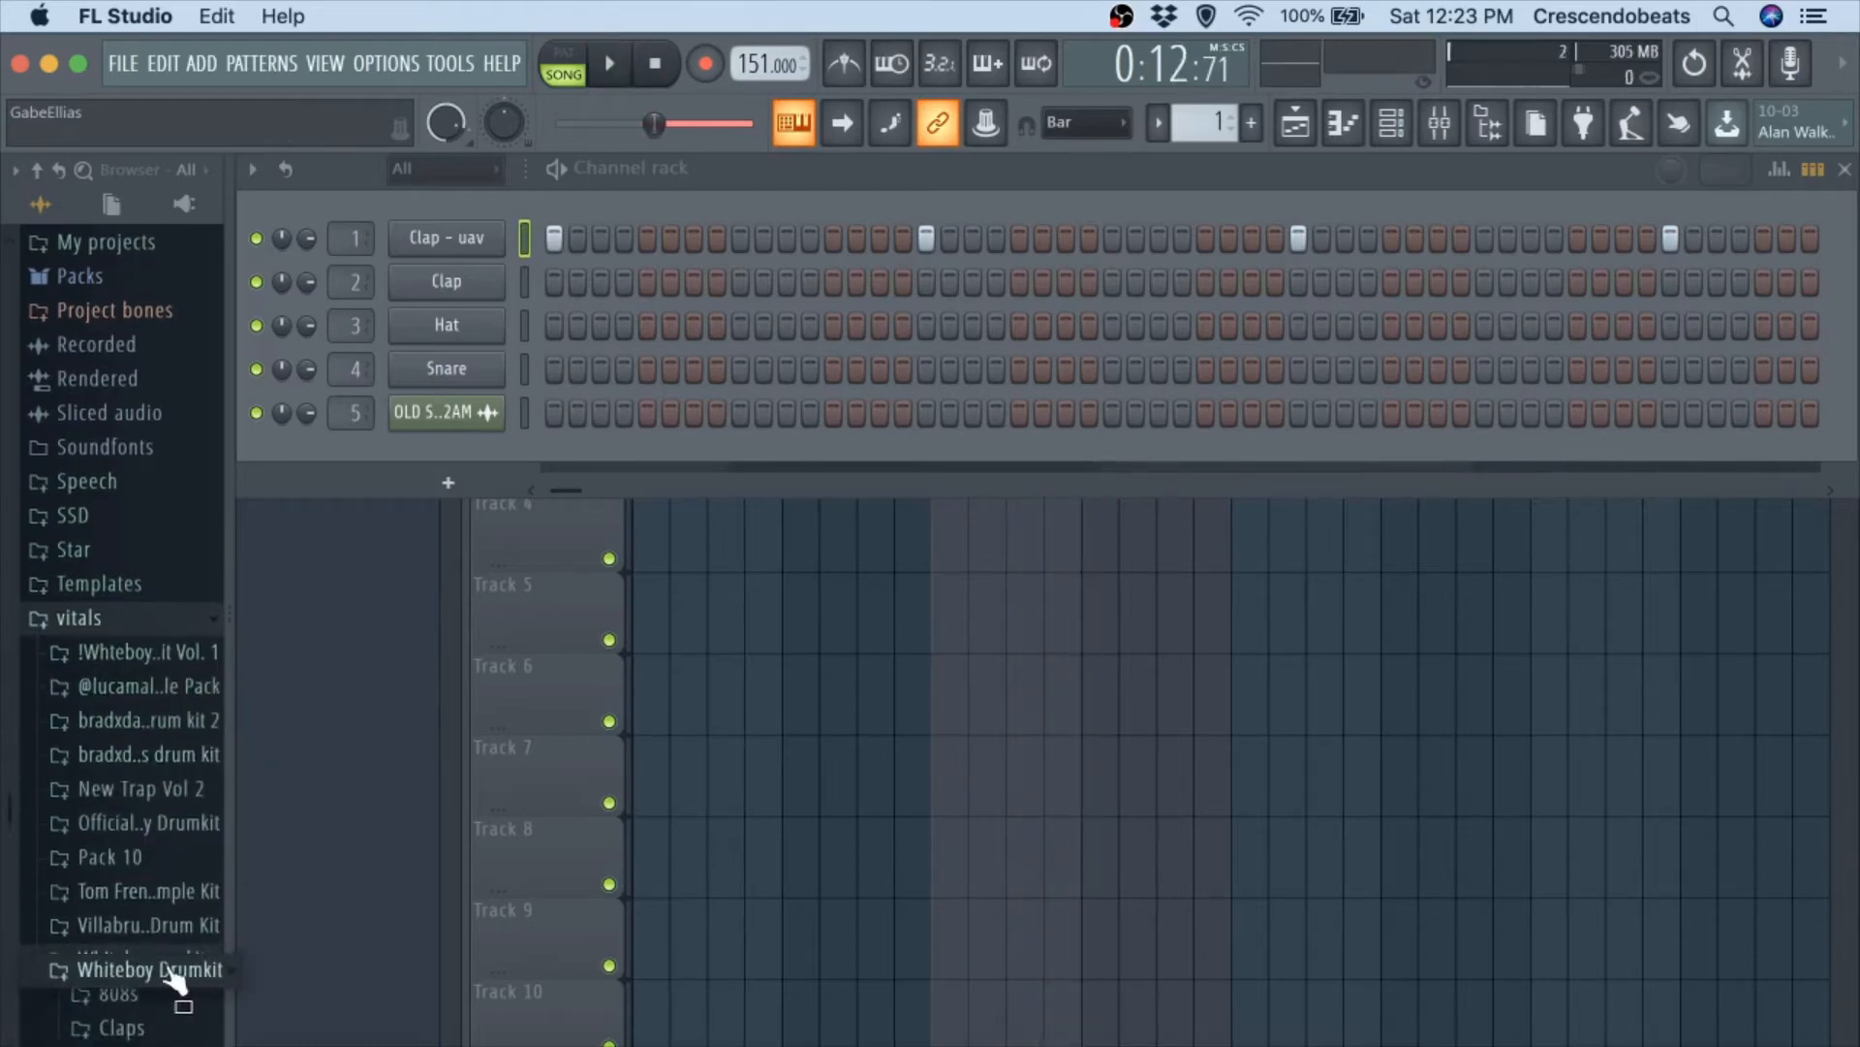
click(128, 803)
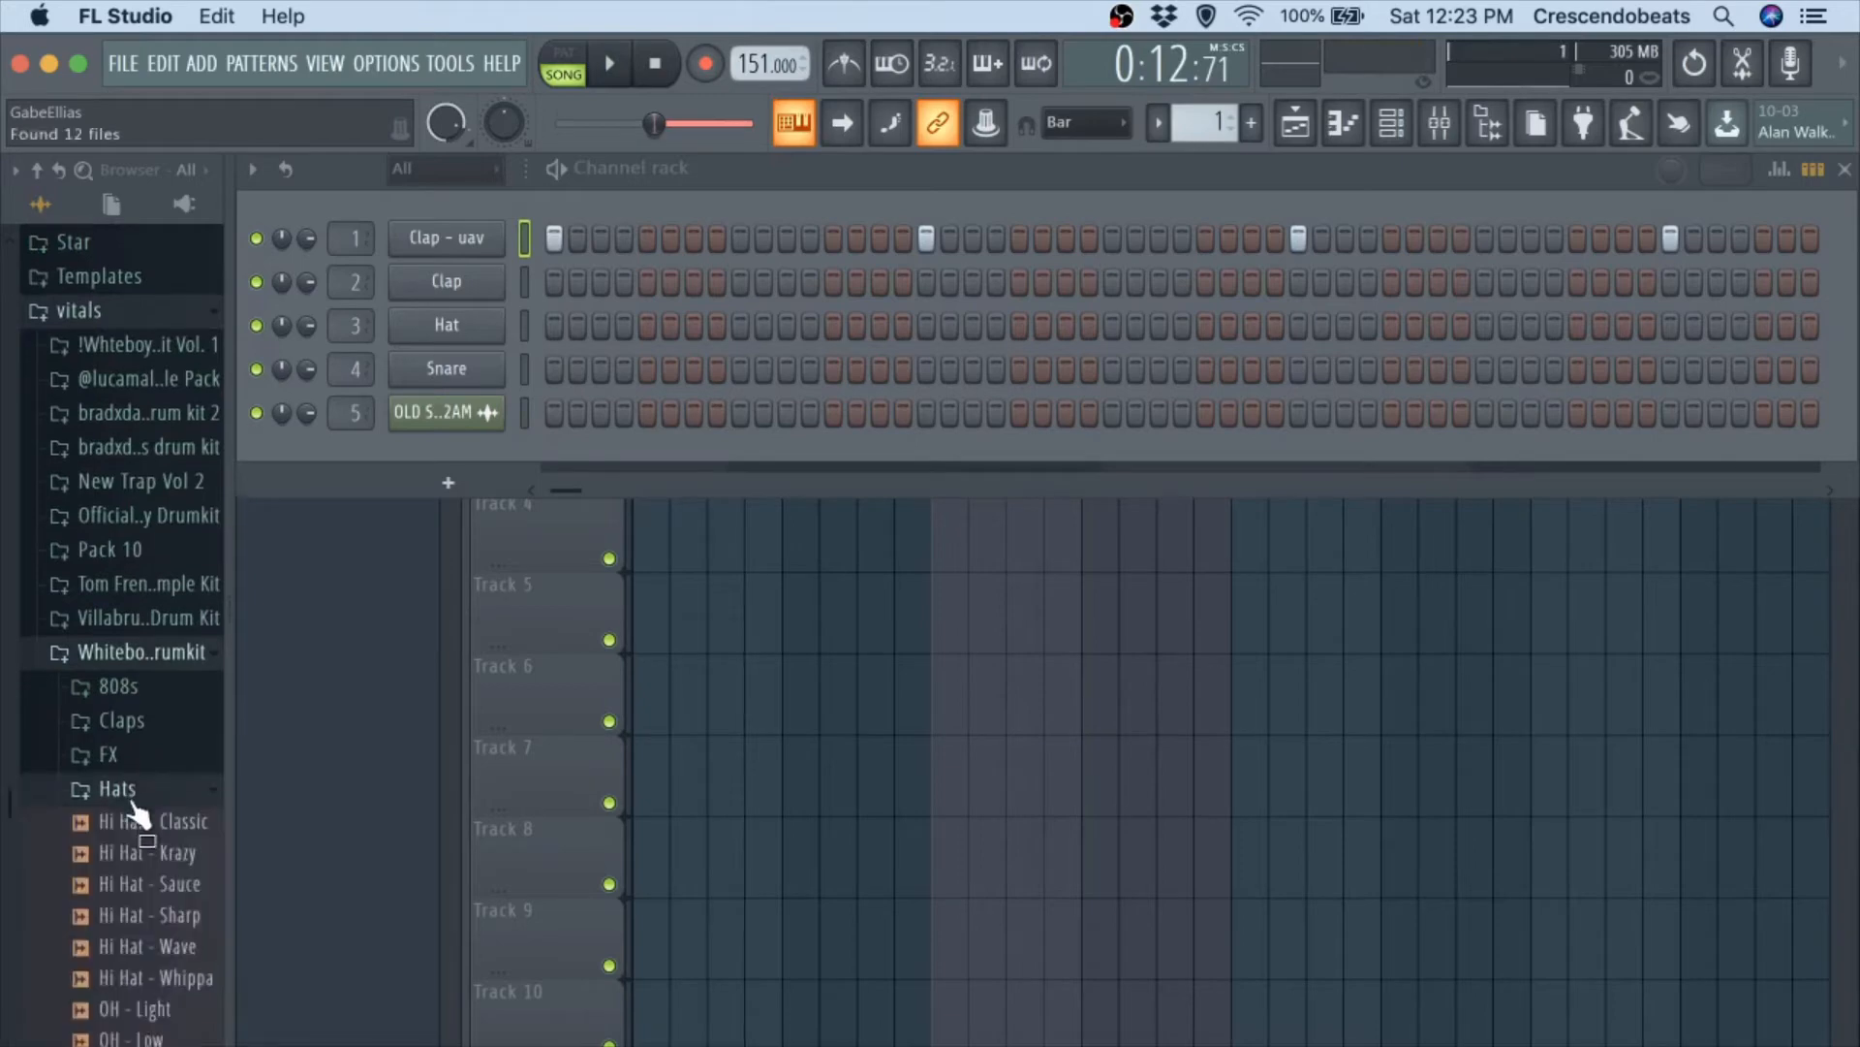
click(118, 831)
key(space)
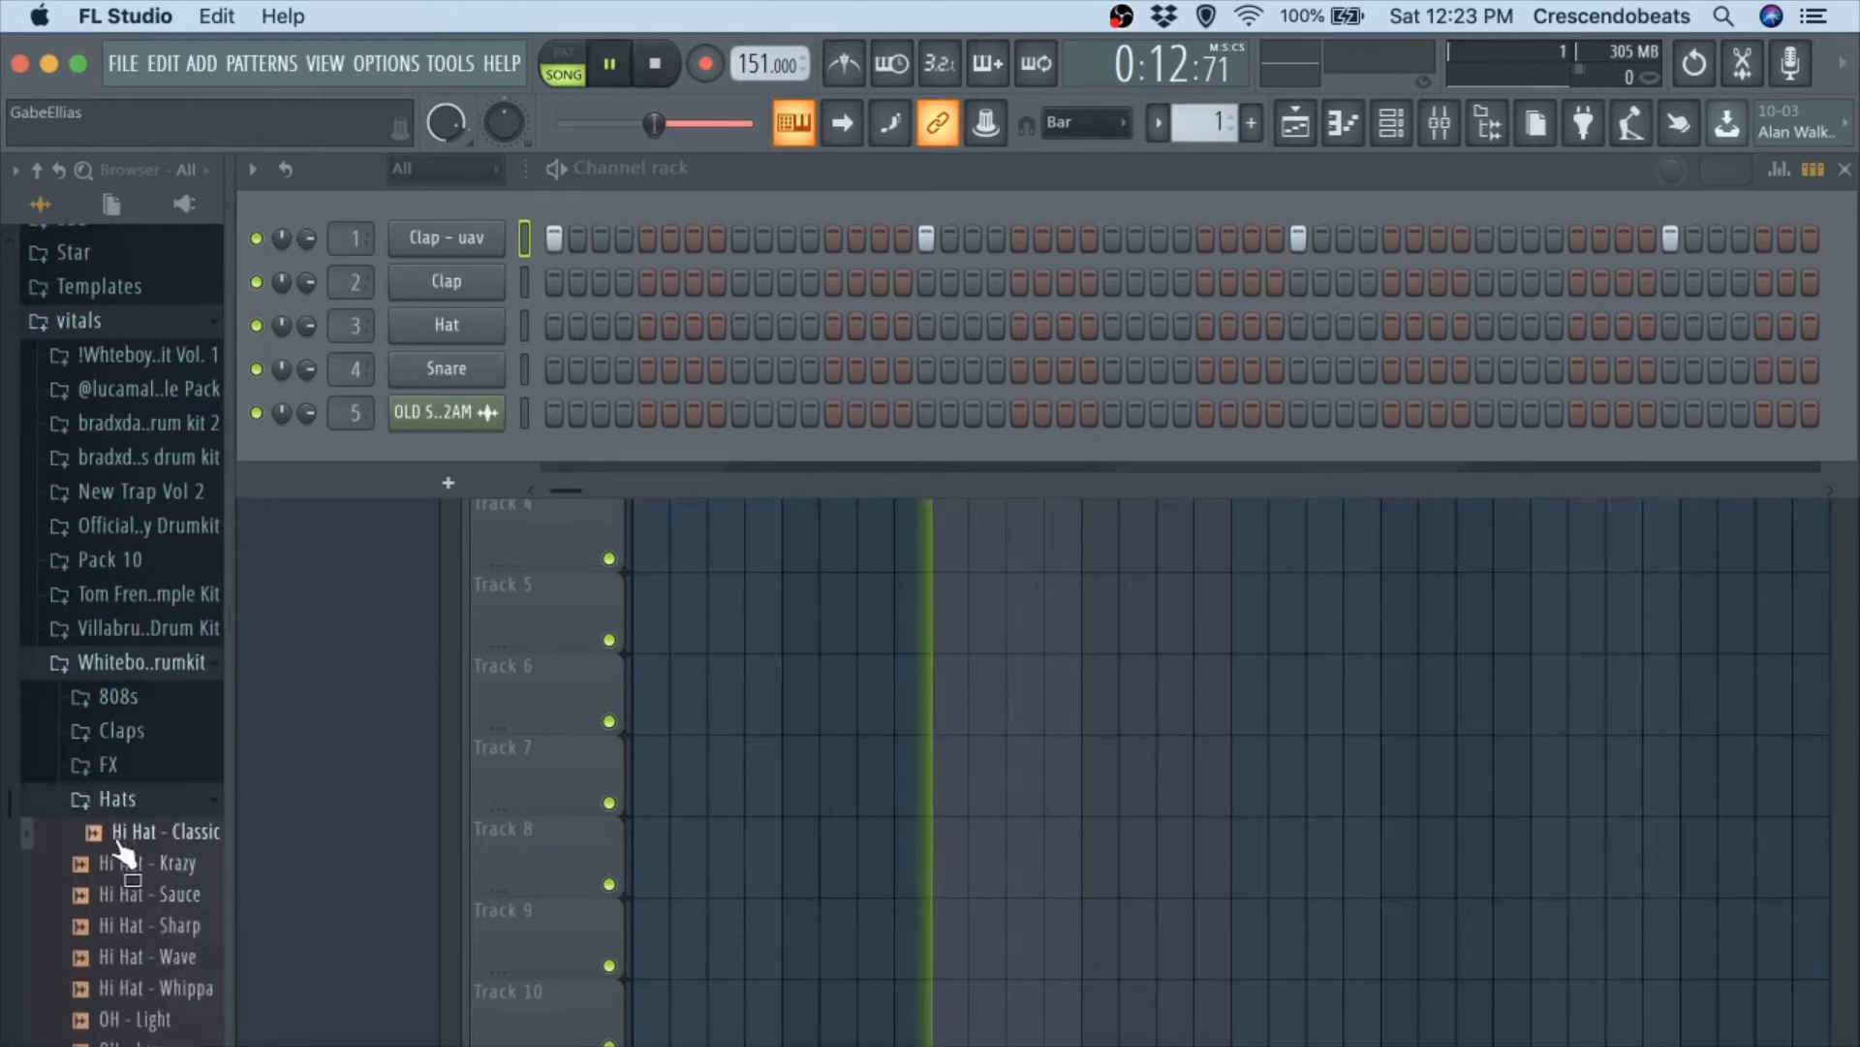
click(137, 865)
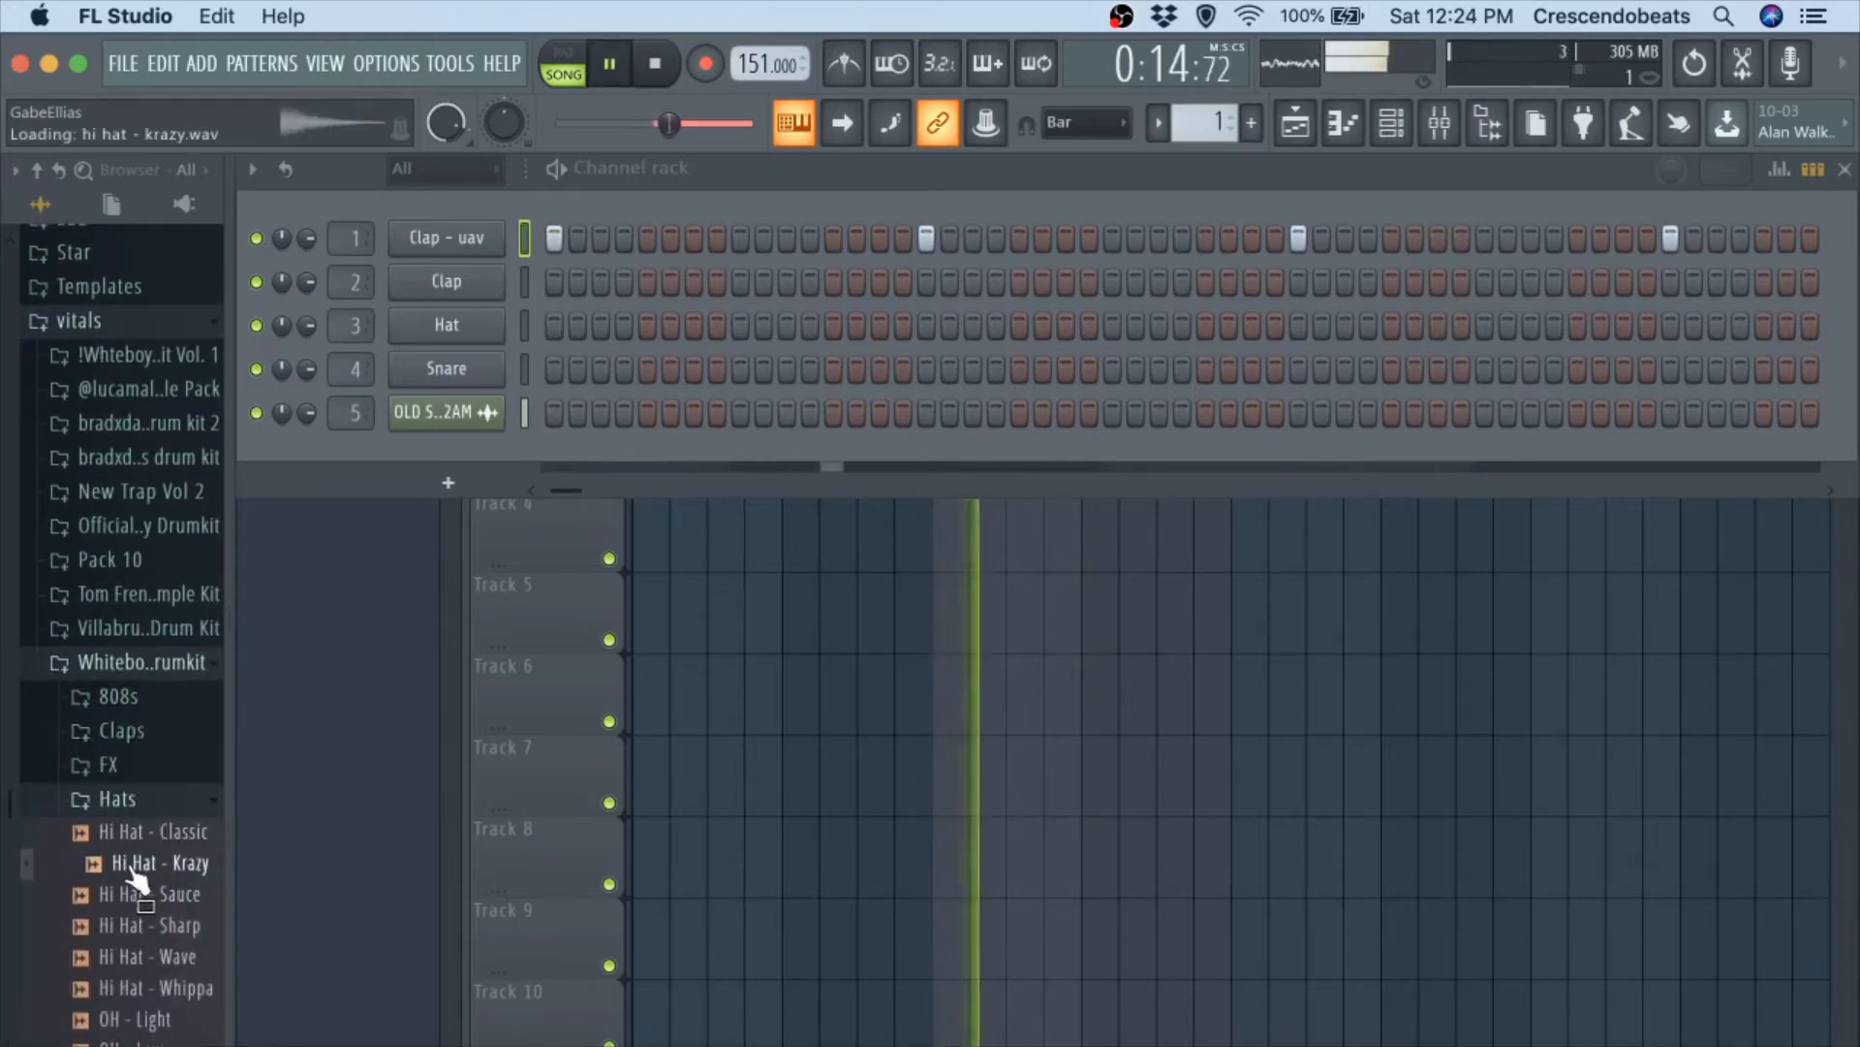
click(131, 895)
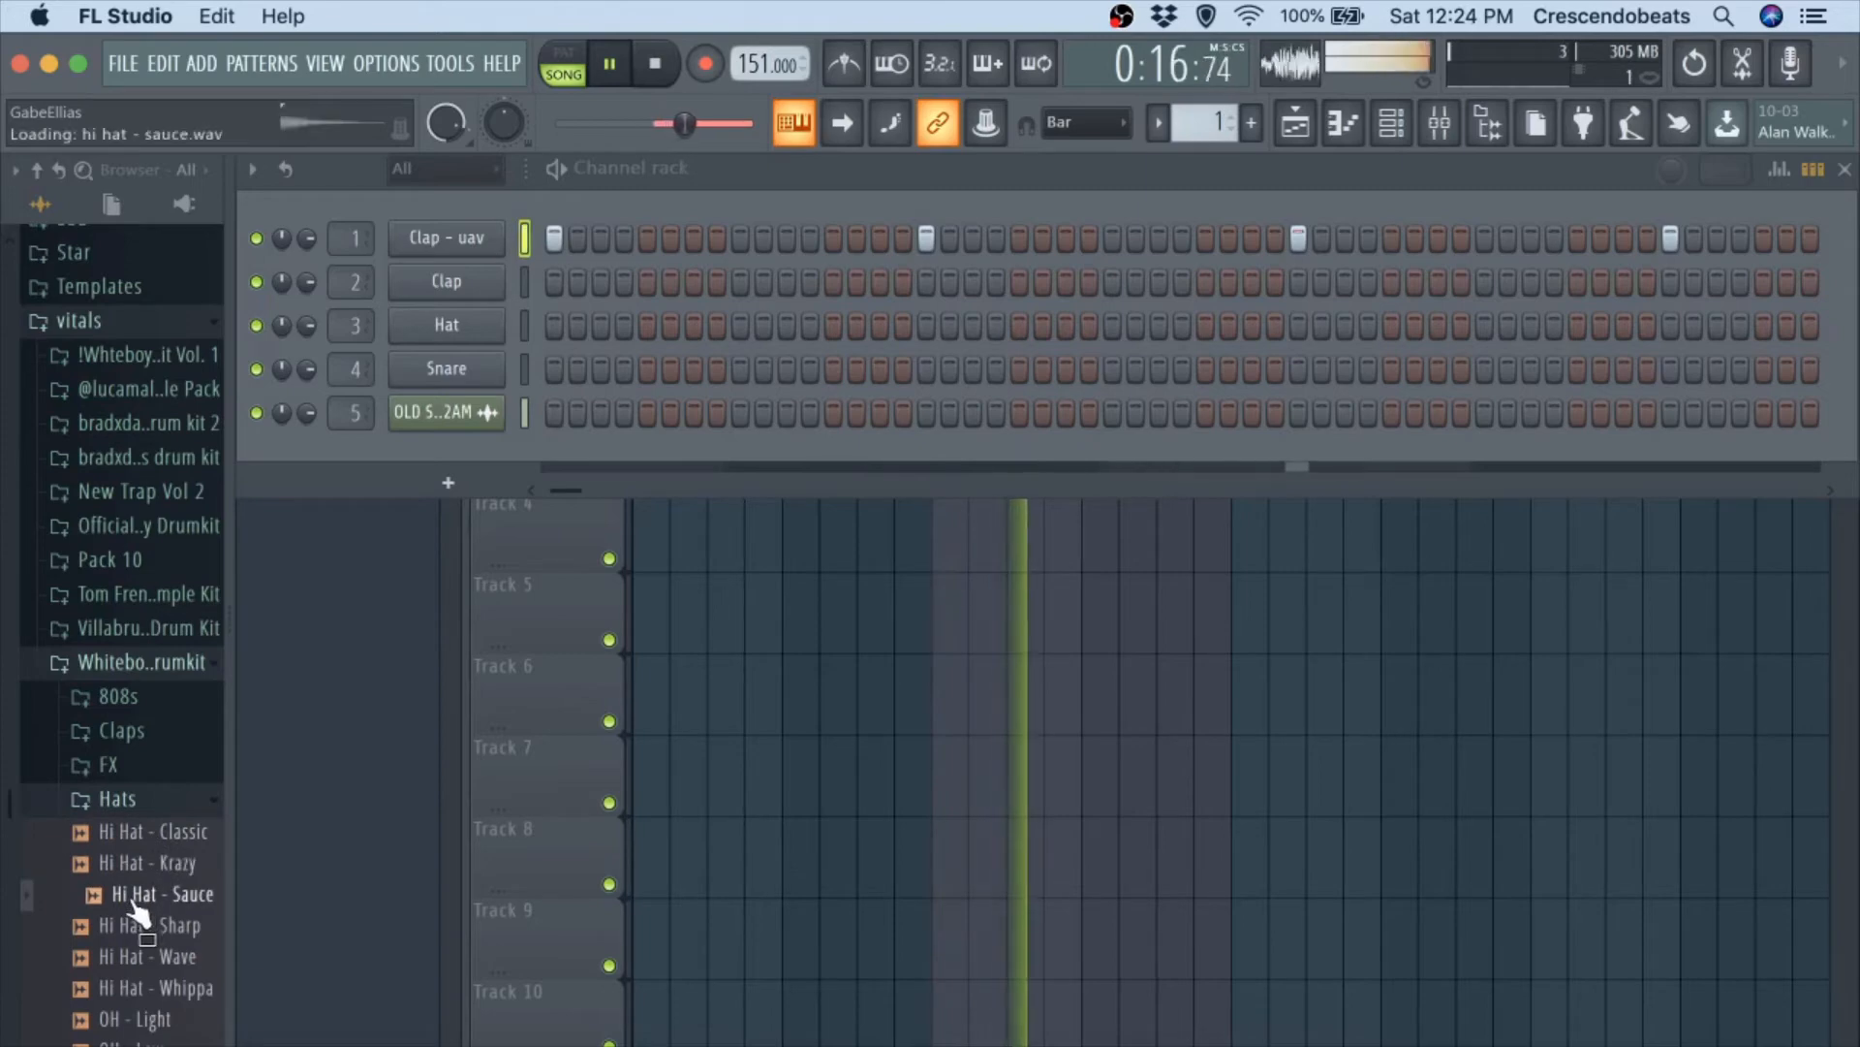
key(space)
drag(130, 896, 465, 281)
Fill every second step of the Hi Hat - Sauce channel and play the beat.
right_click(465, 281)
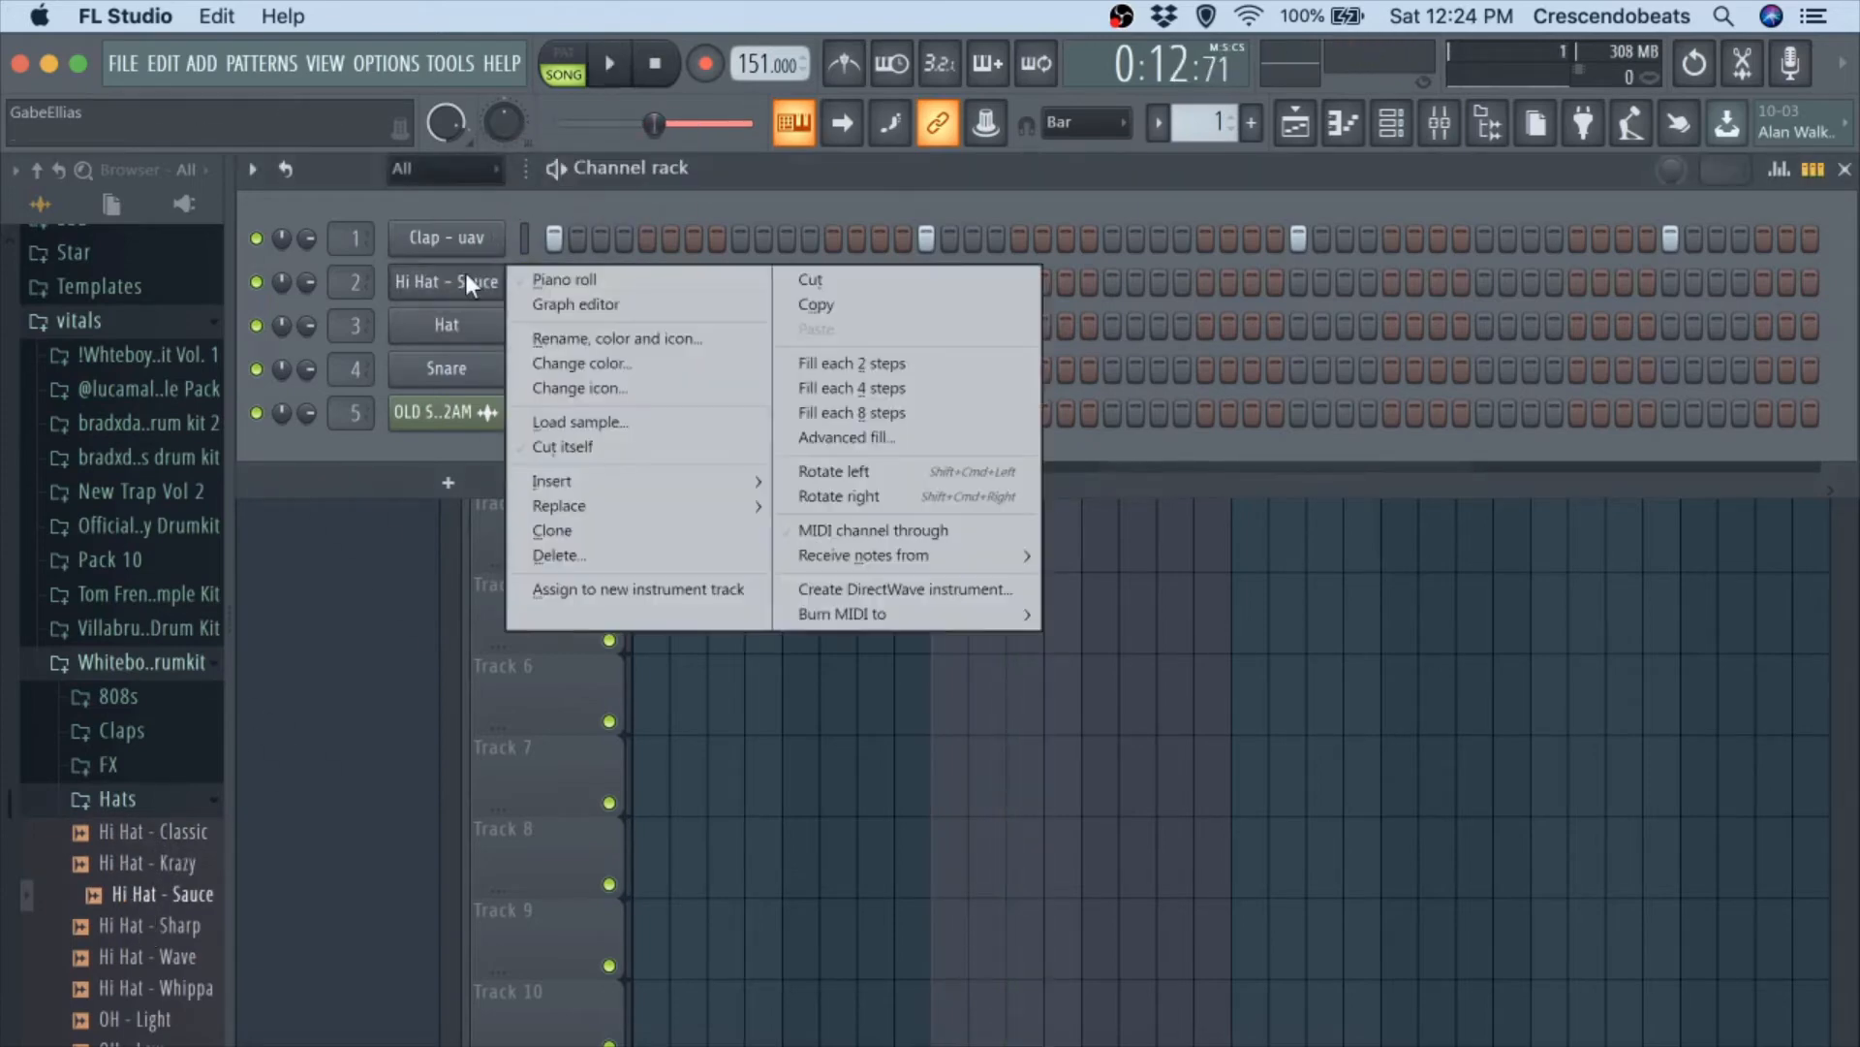
click(820, 360)
key(space)
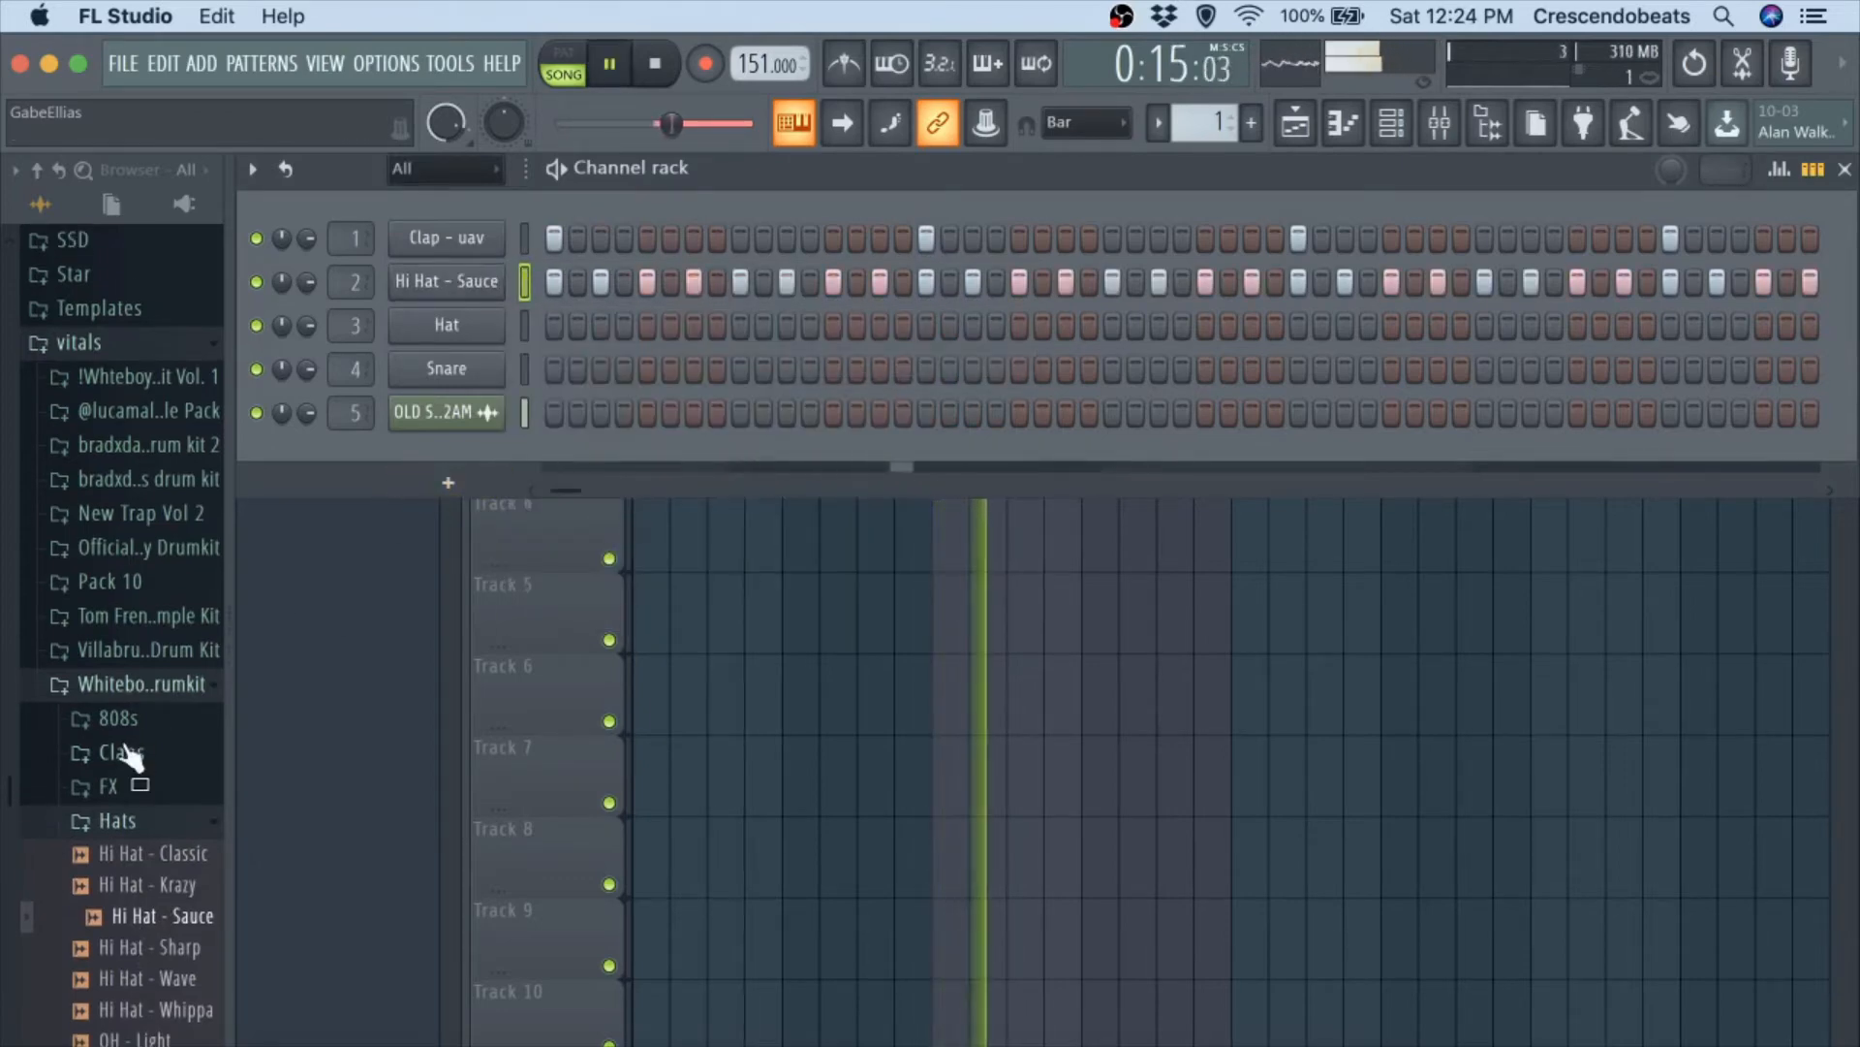
Audition snares from New Trap Vol 2 over the beat and load Kane Snare (3) into the third channel in place of Hat.
click(136, 684)
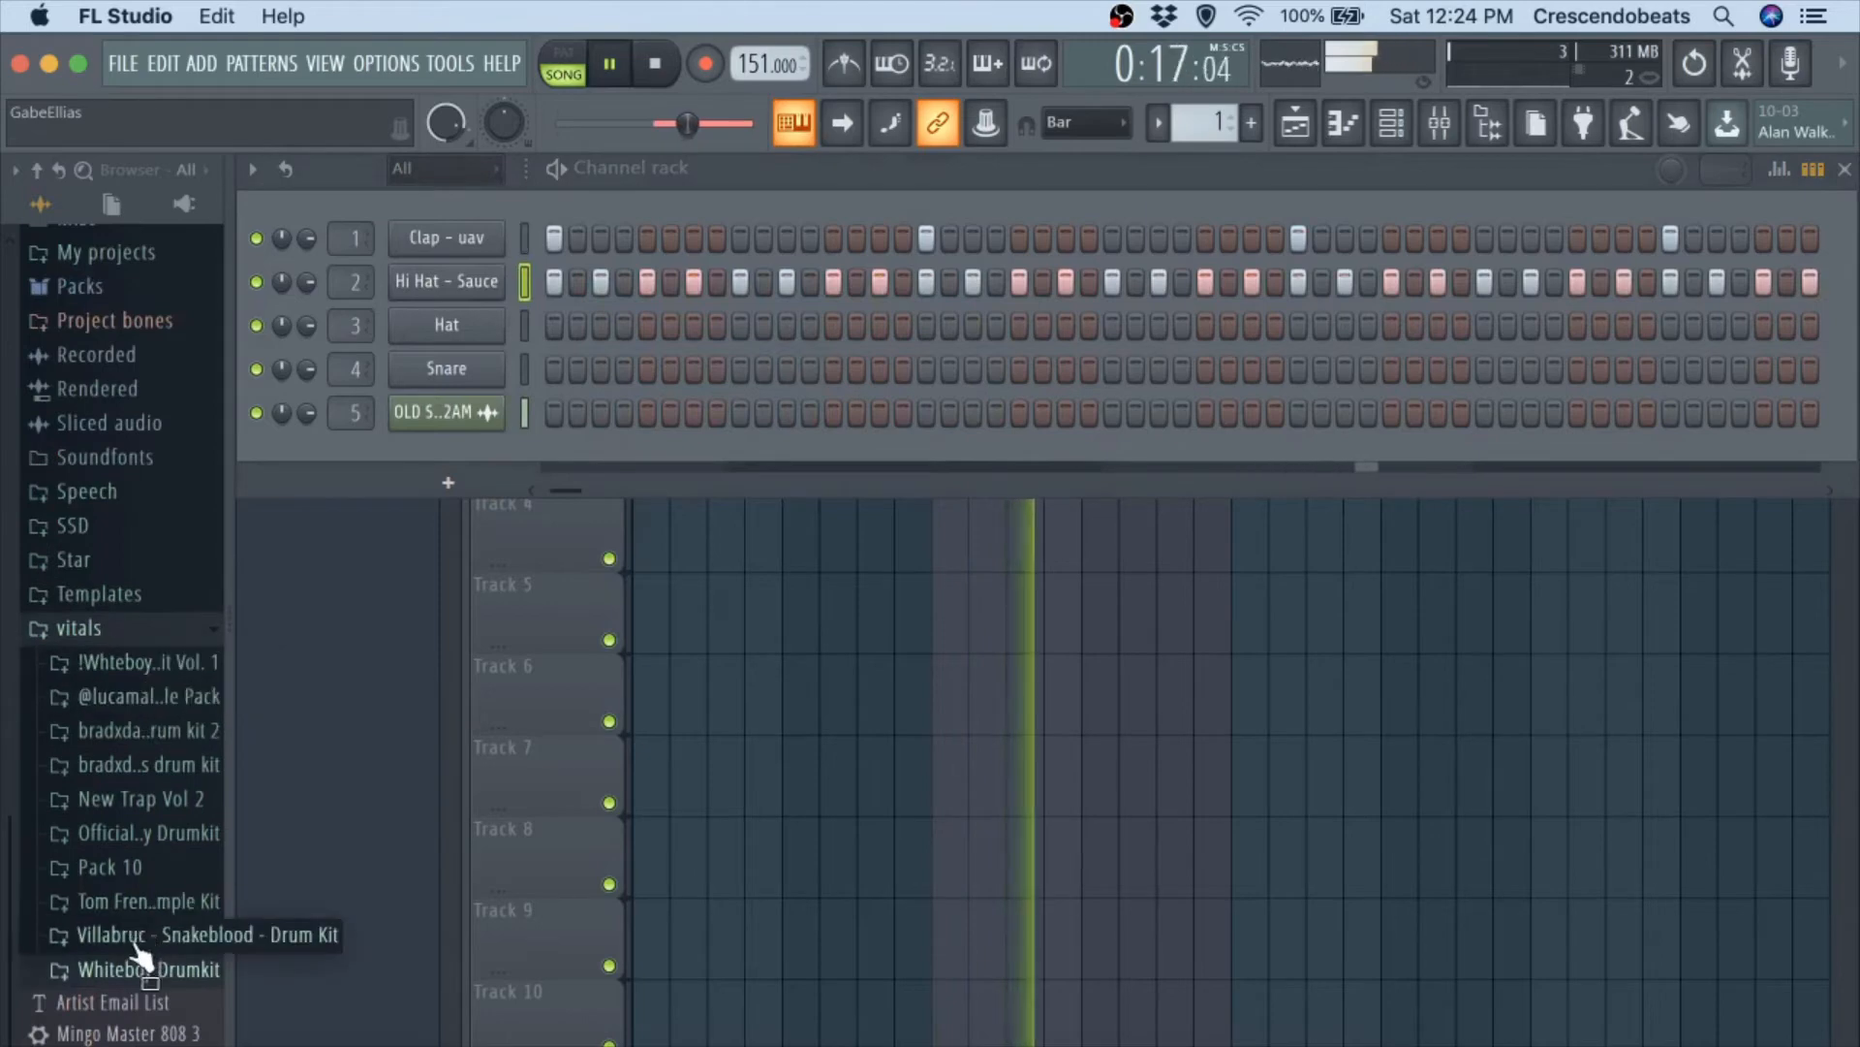
key(space)
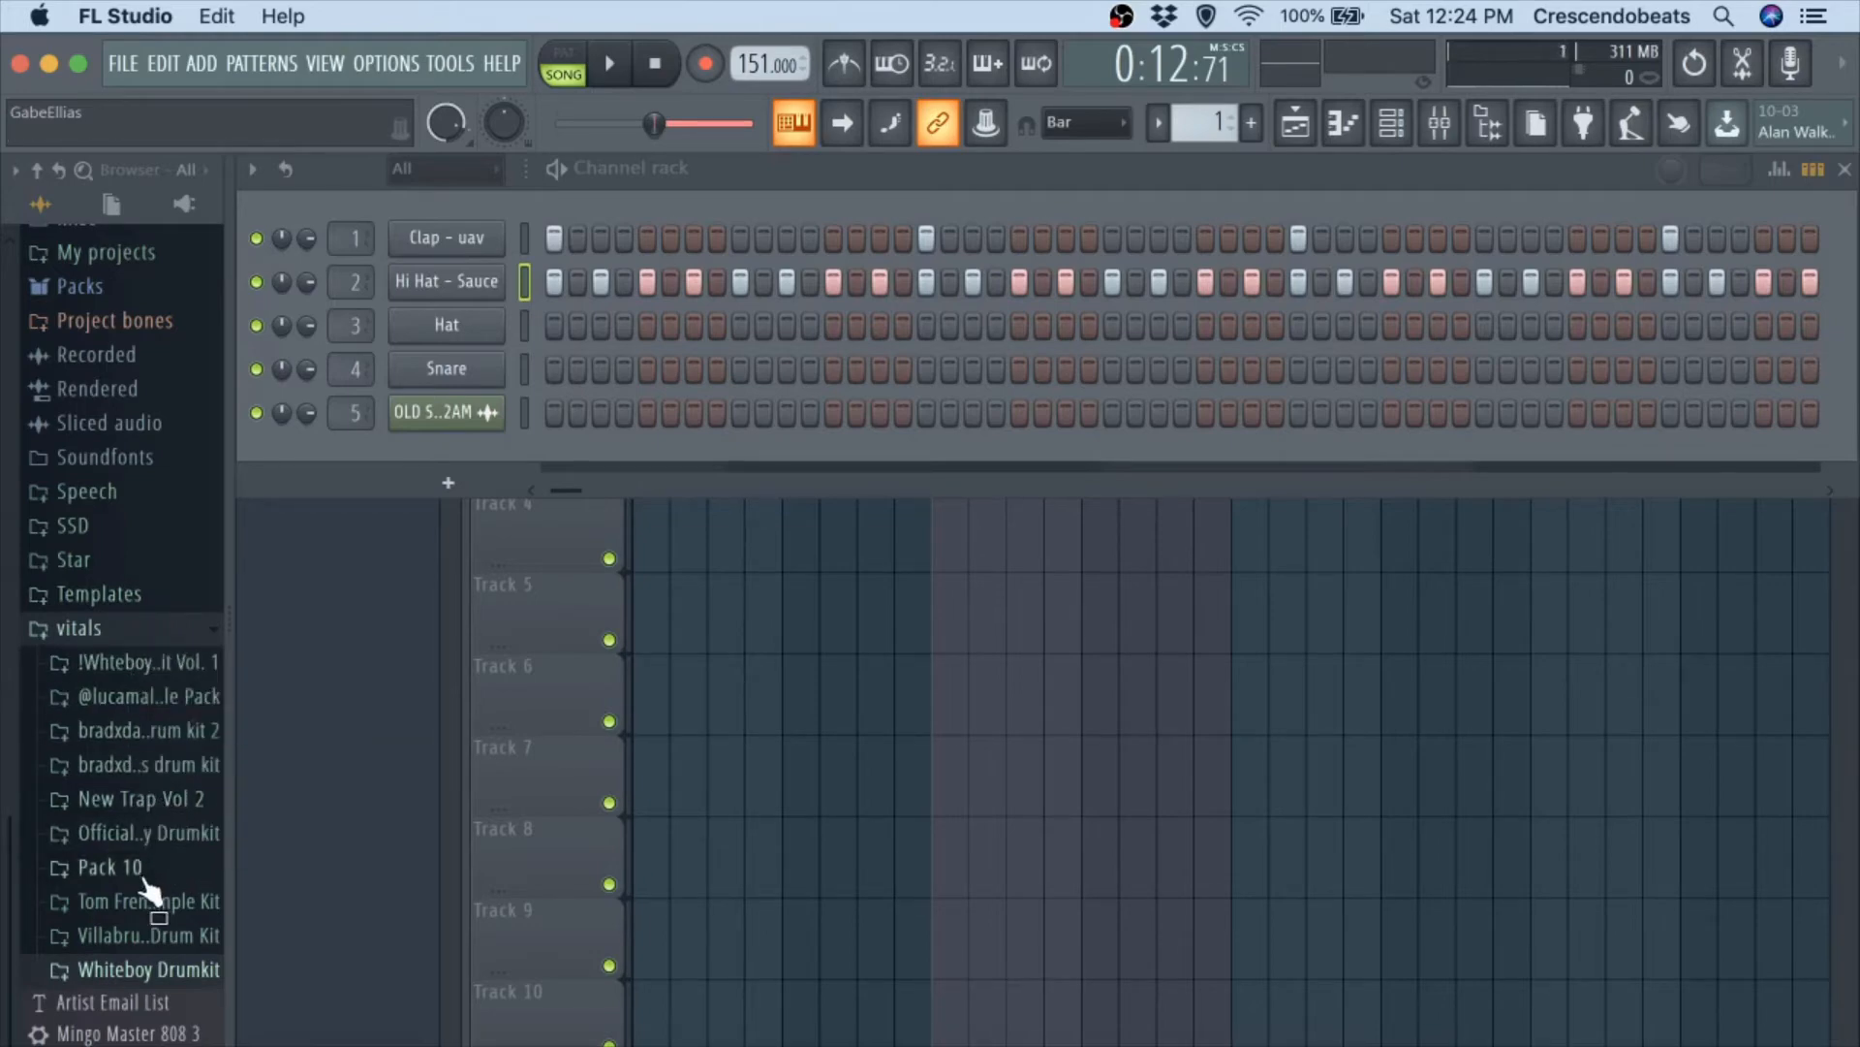
click(146, 800)
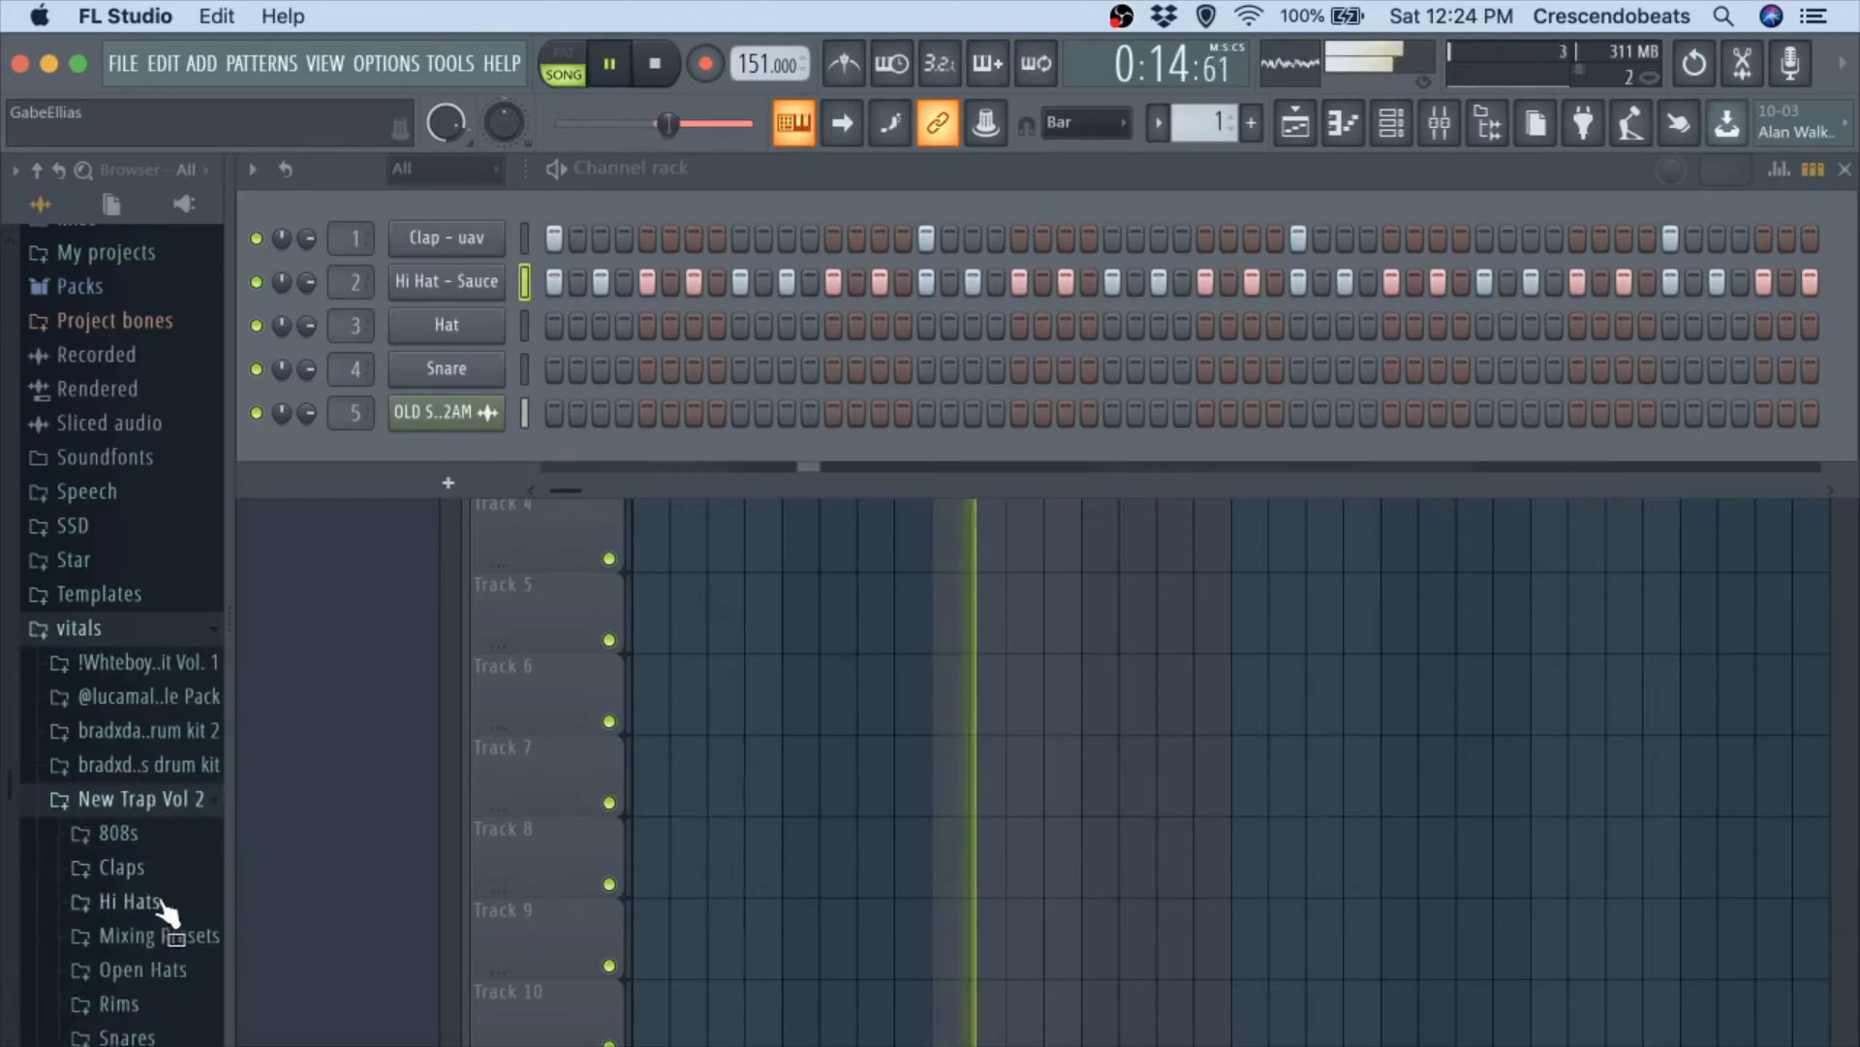
click(141, 1033)
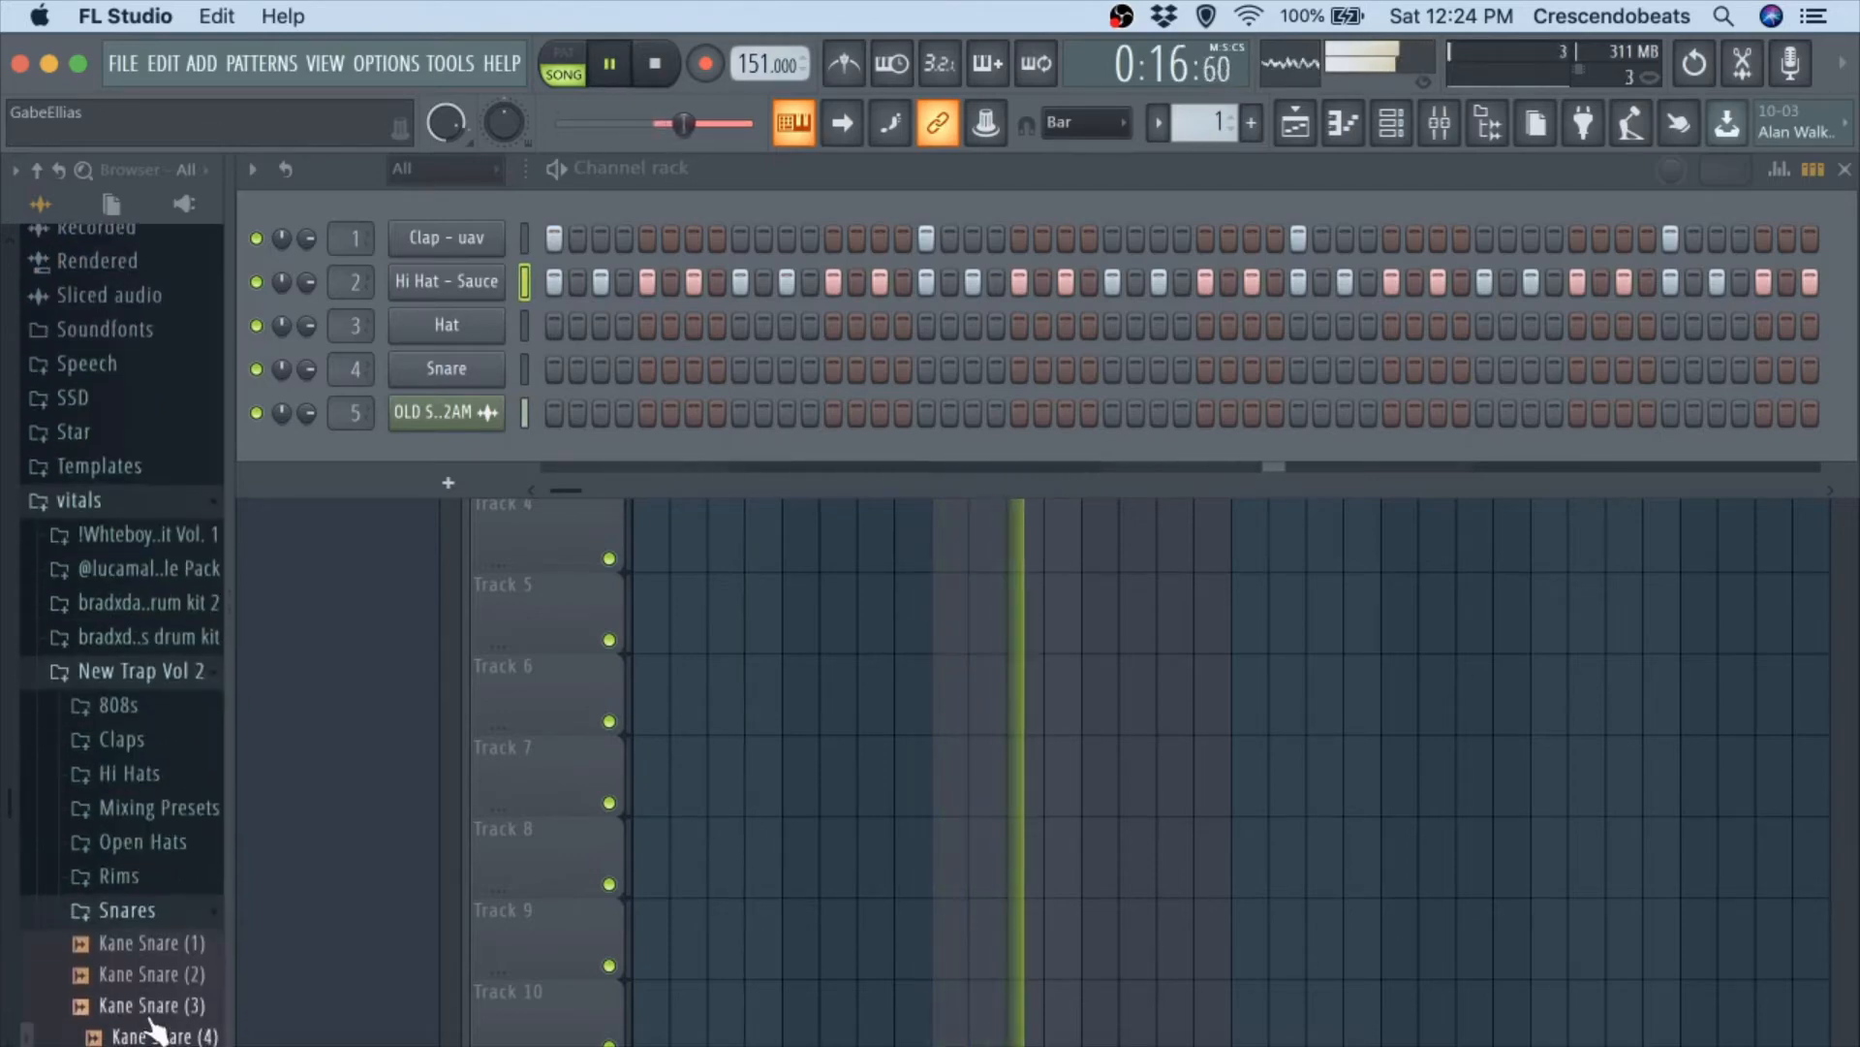
click(147, 1008)
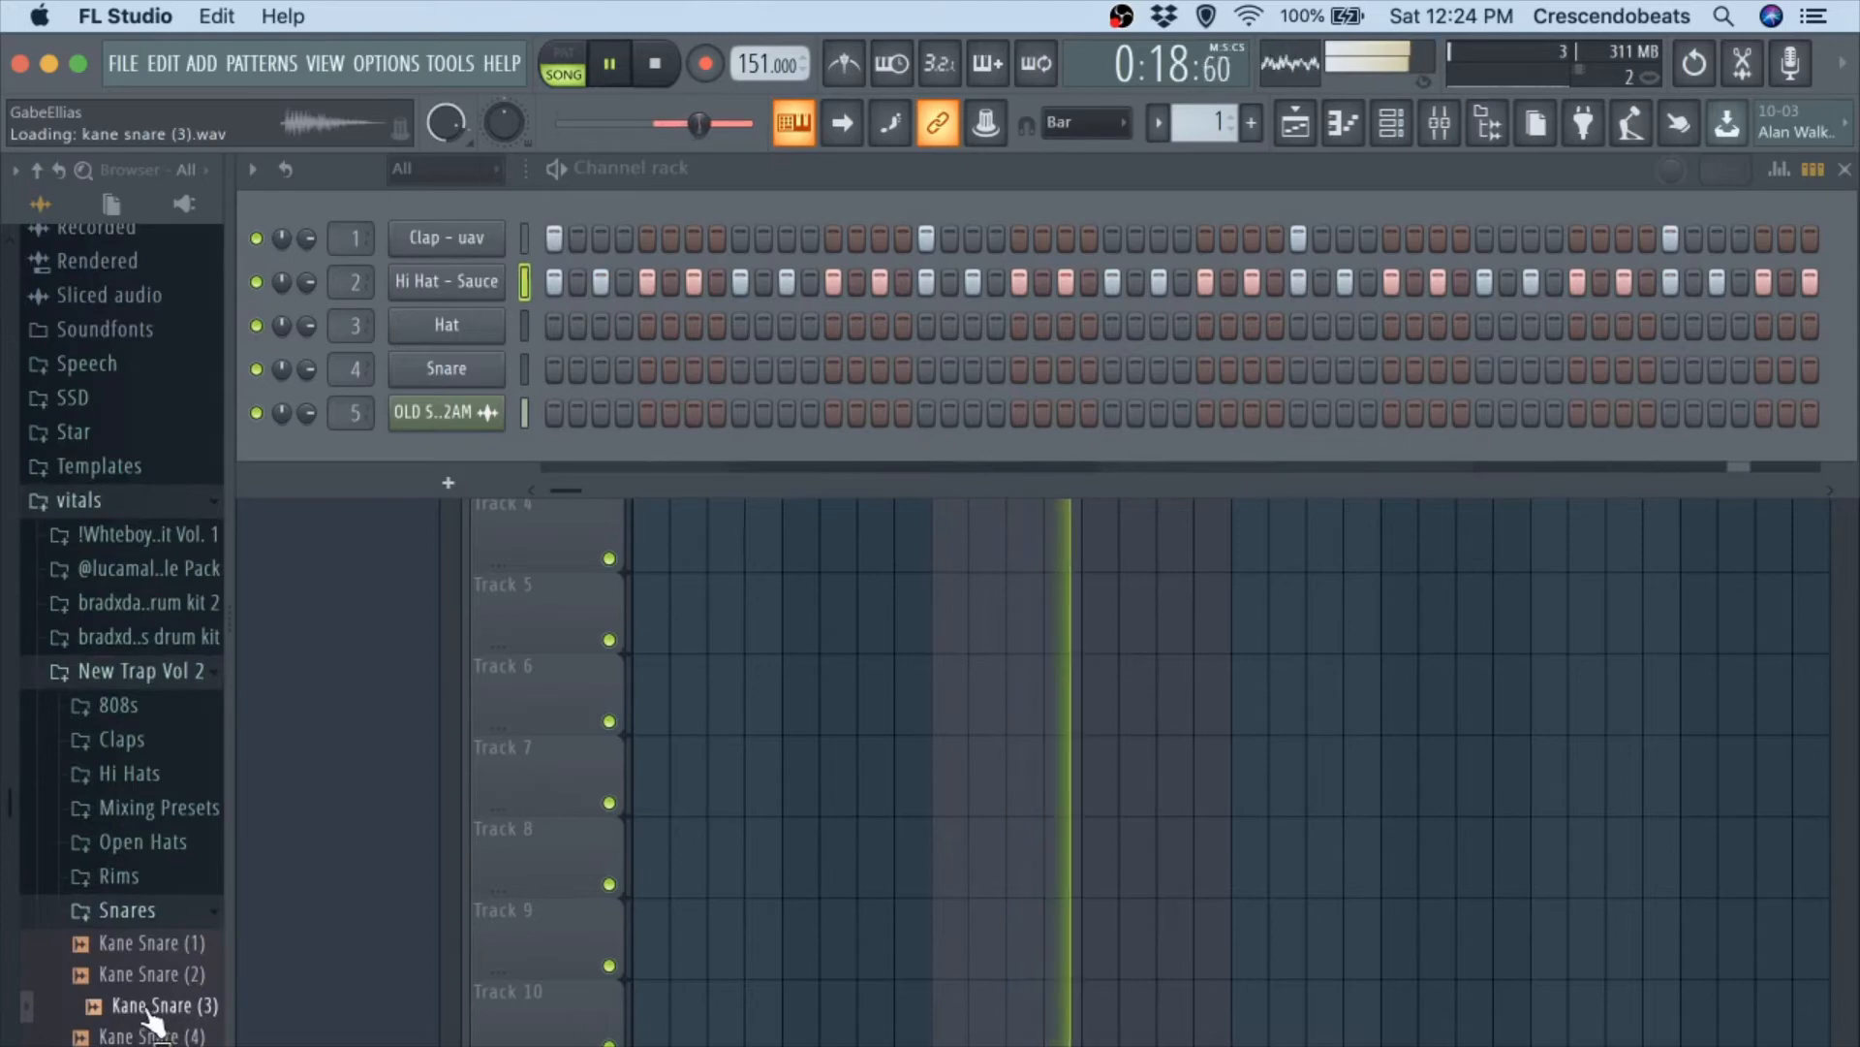
key(space)
drag(463, 455, 456, 328)
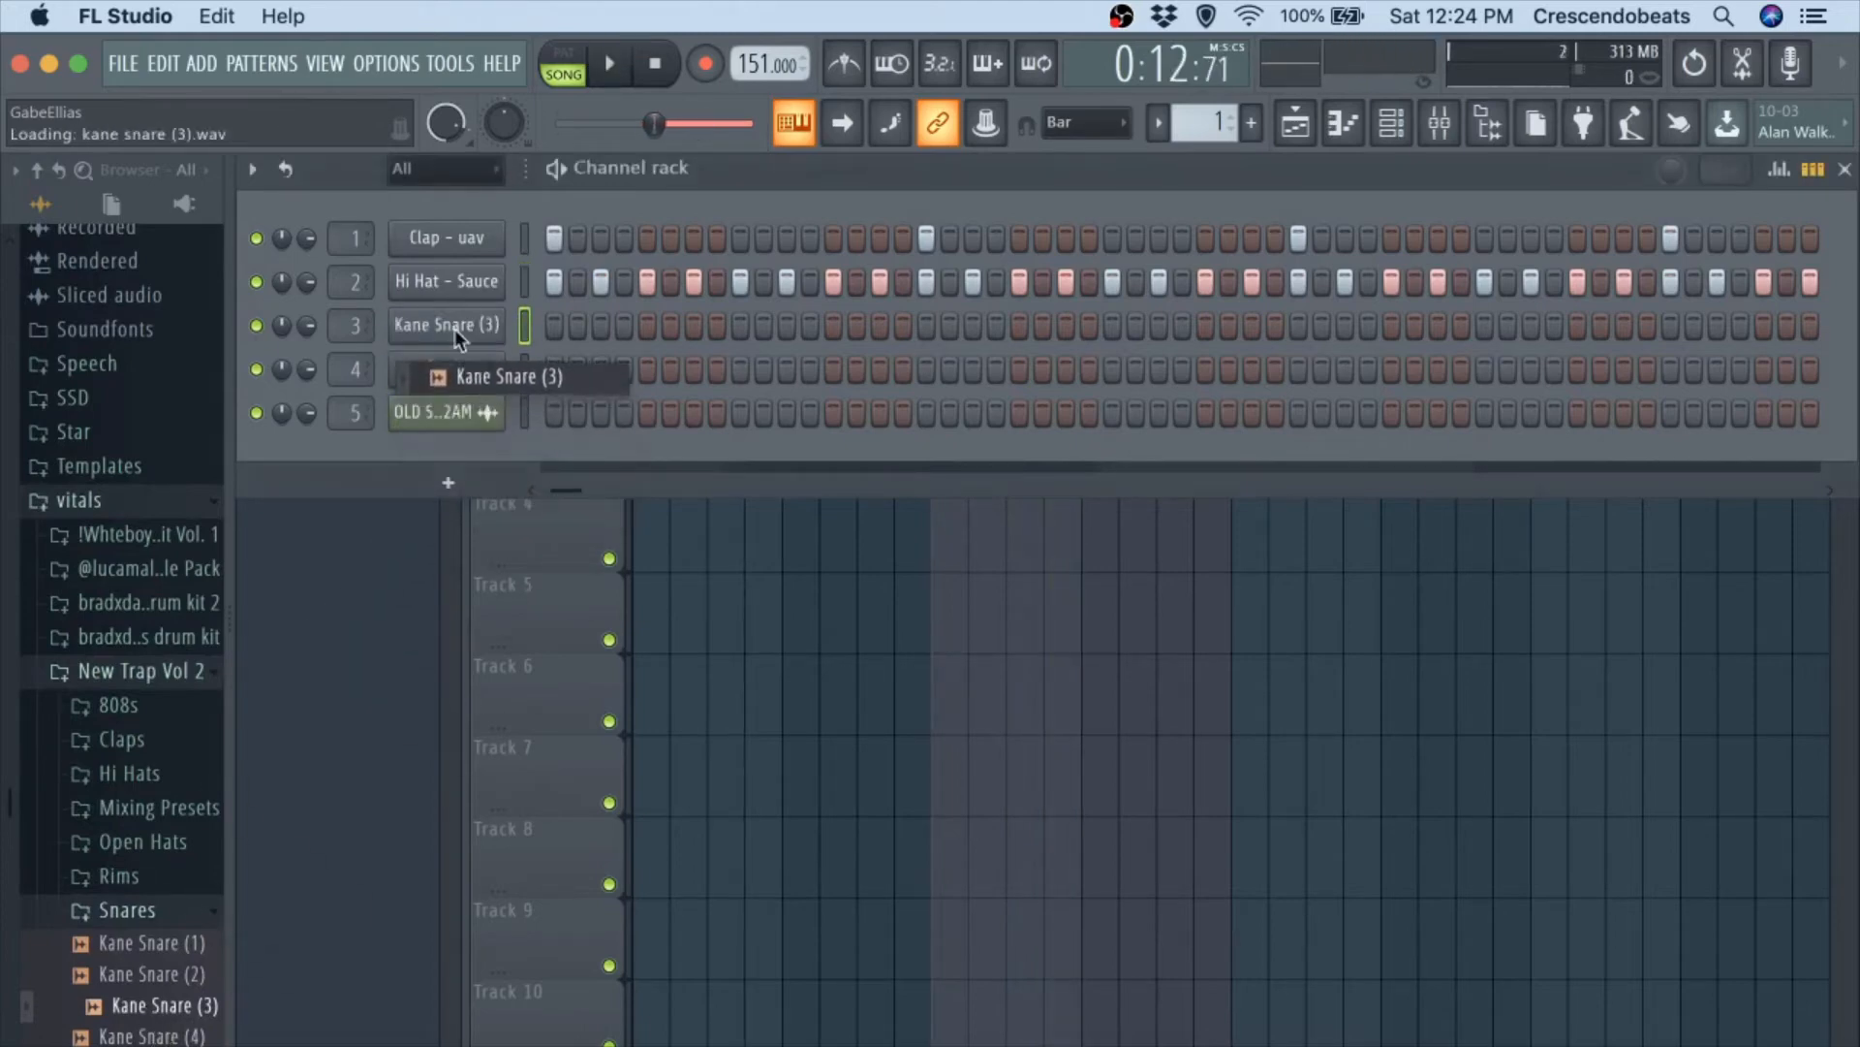
Reopen the channel rack and play the selected bars from the start with the clap and hi-hat pattern.
click(575, 500)
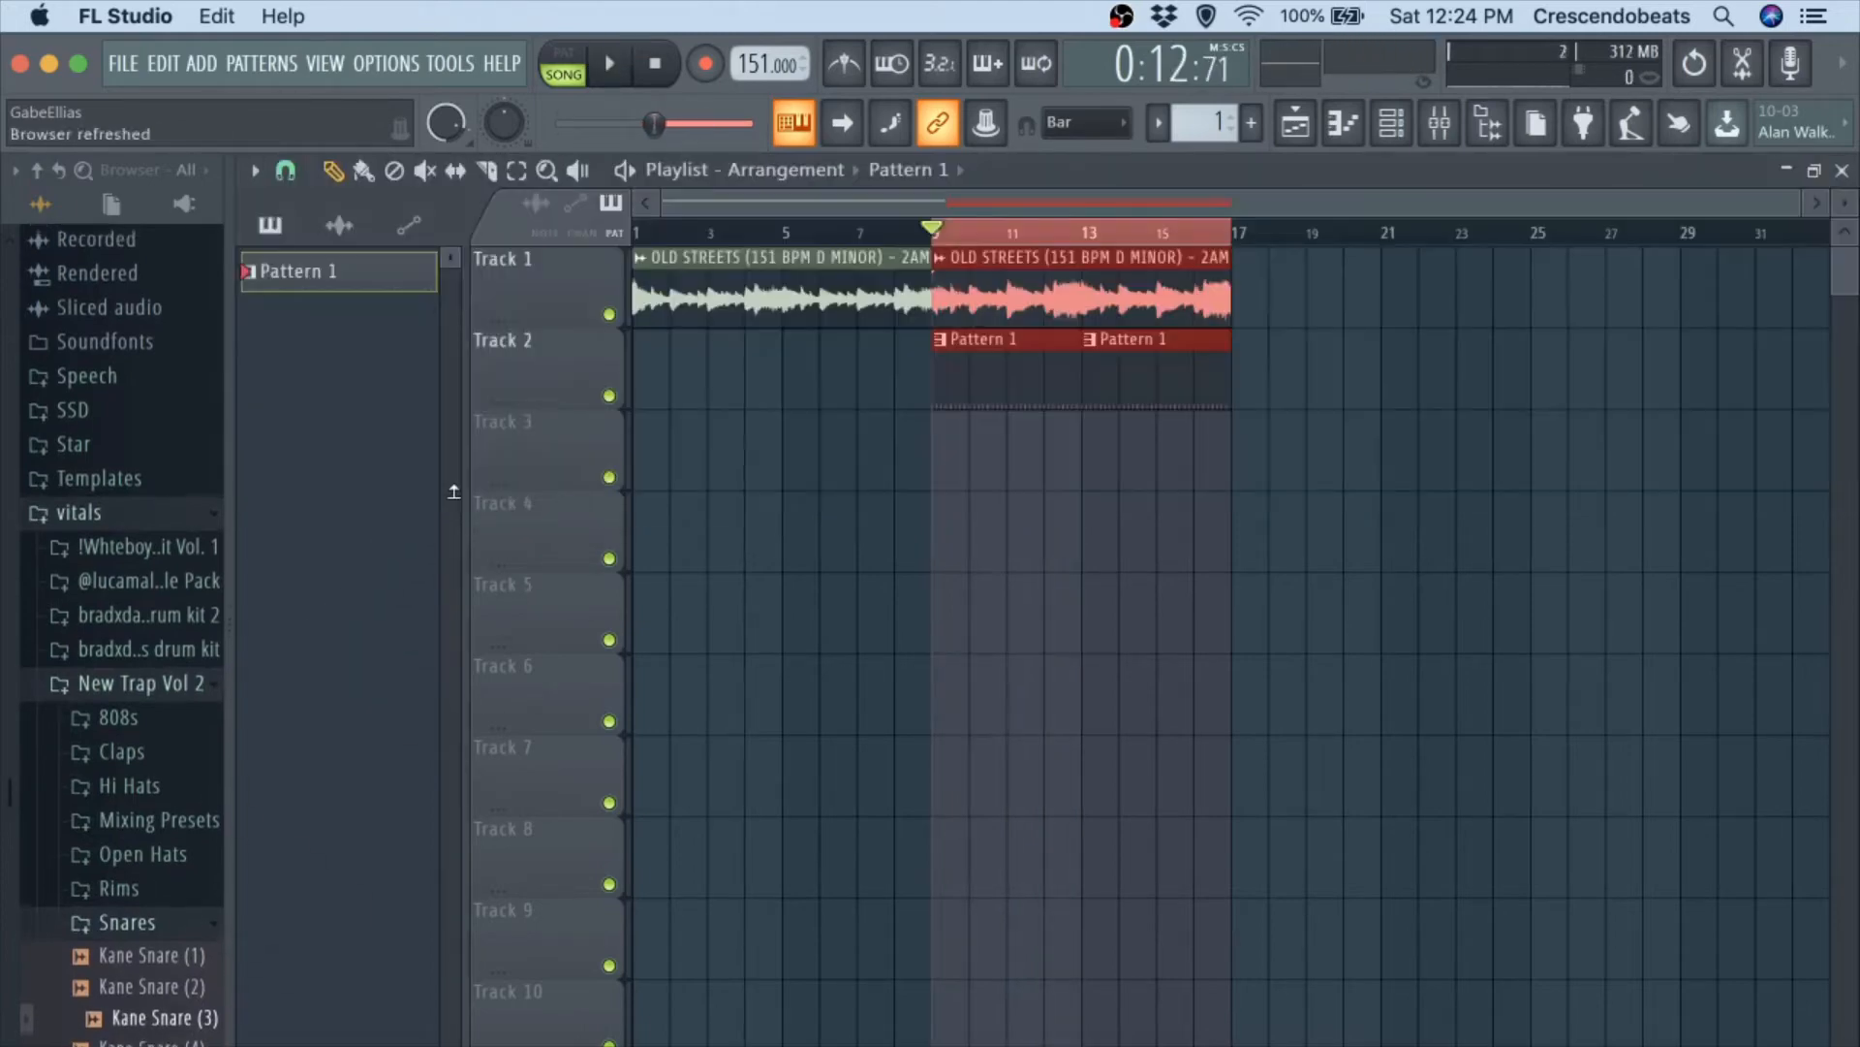
click(1415, 111)
key(space)
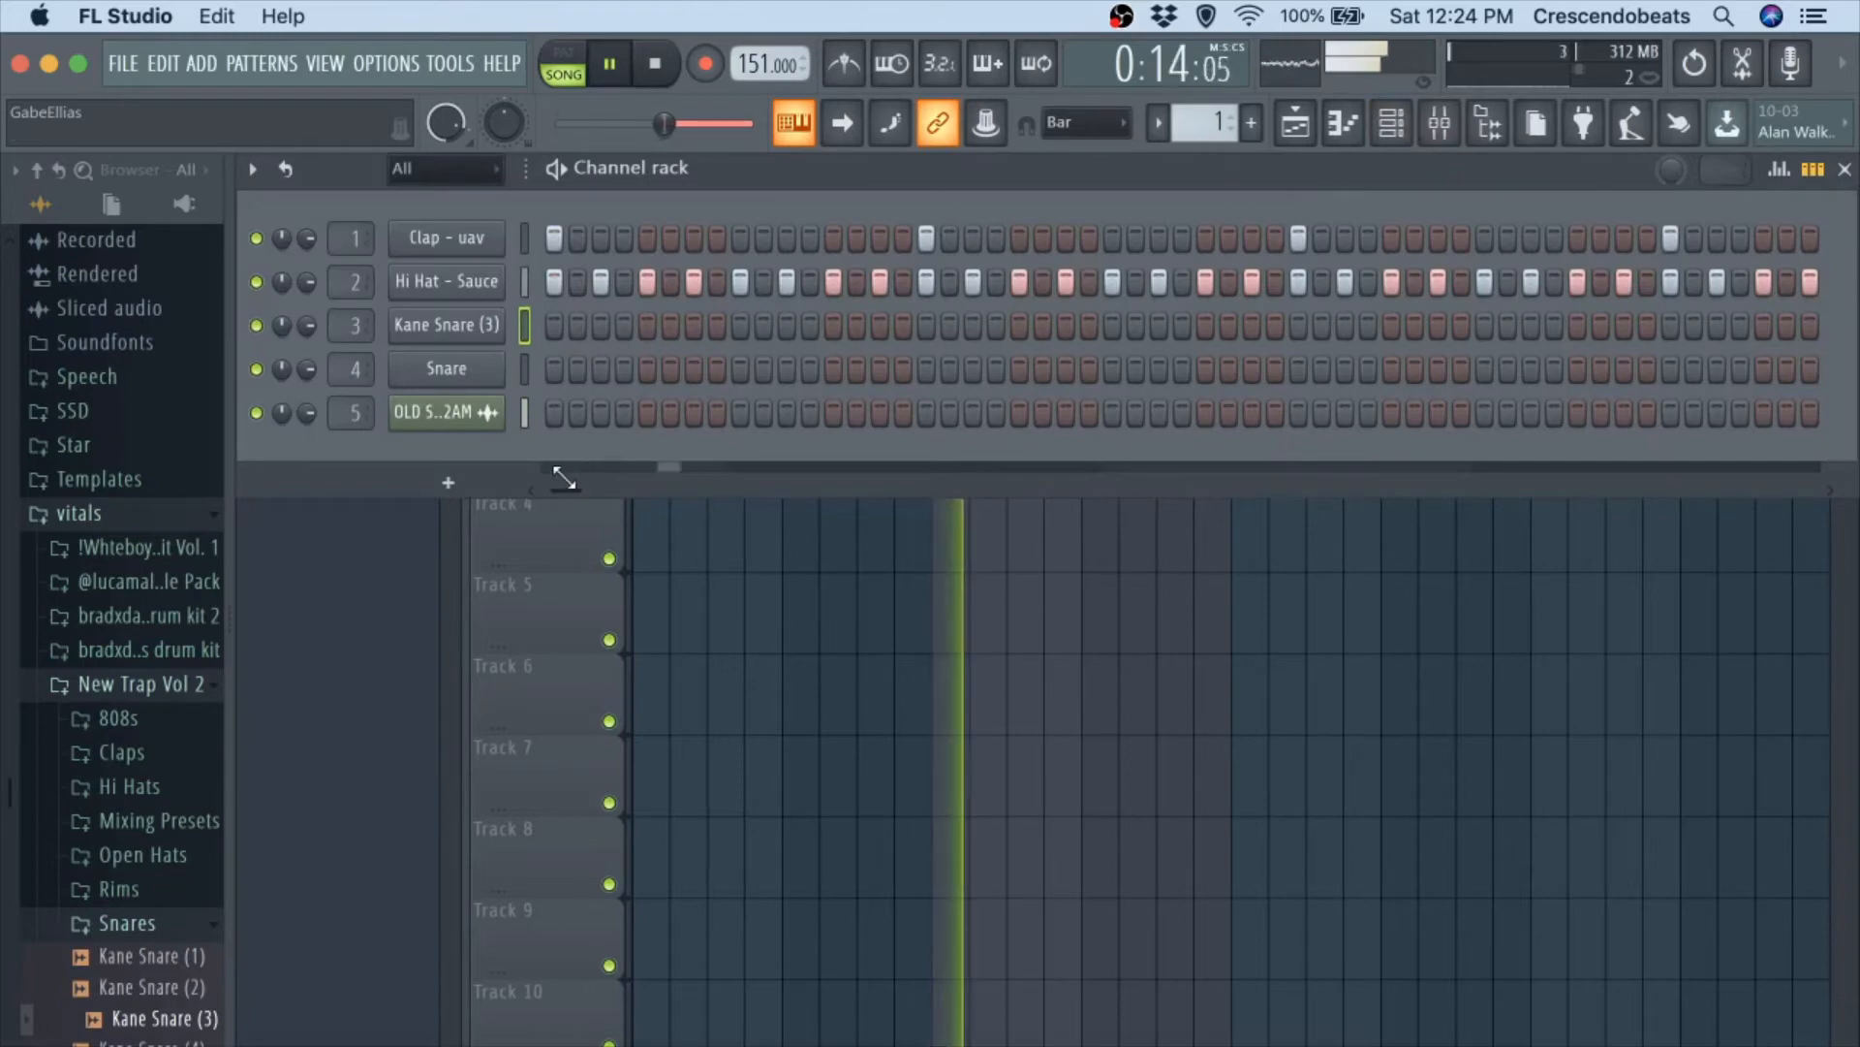
key(space)
Program Kane Snare (3) hits on steps 15 and 19, replaying the beat to check their timing.
key(space)
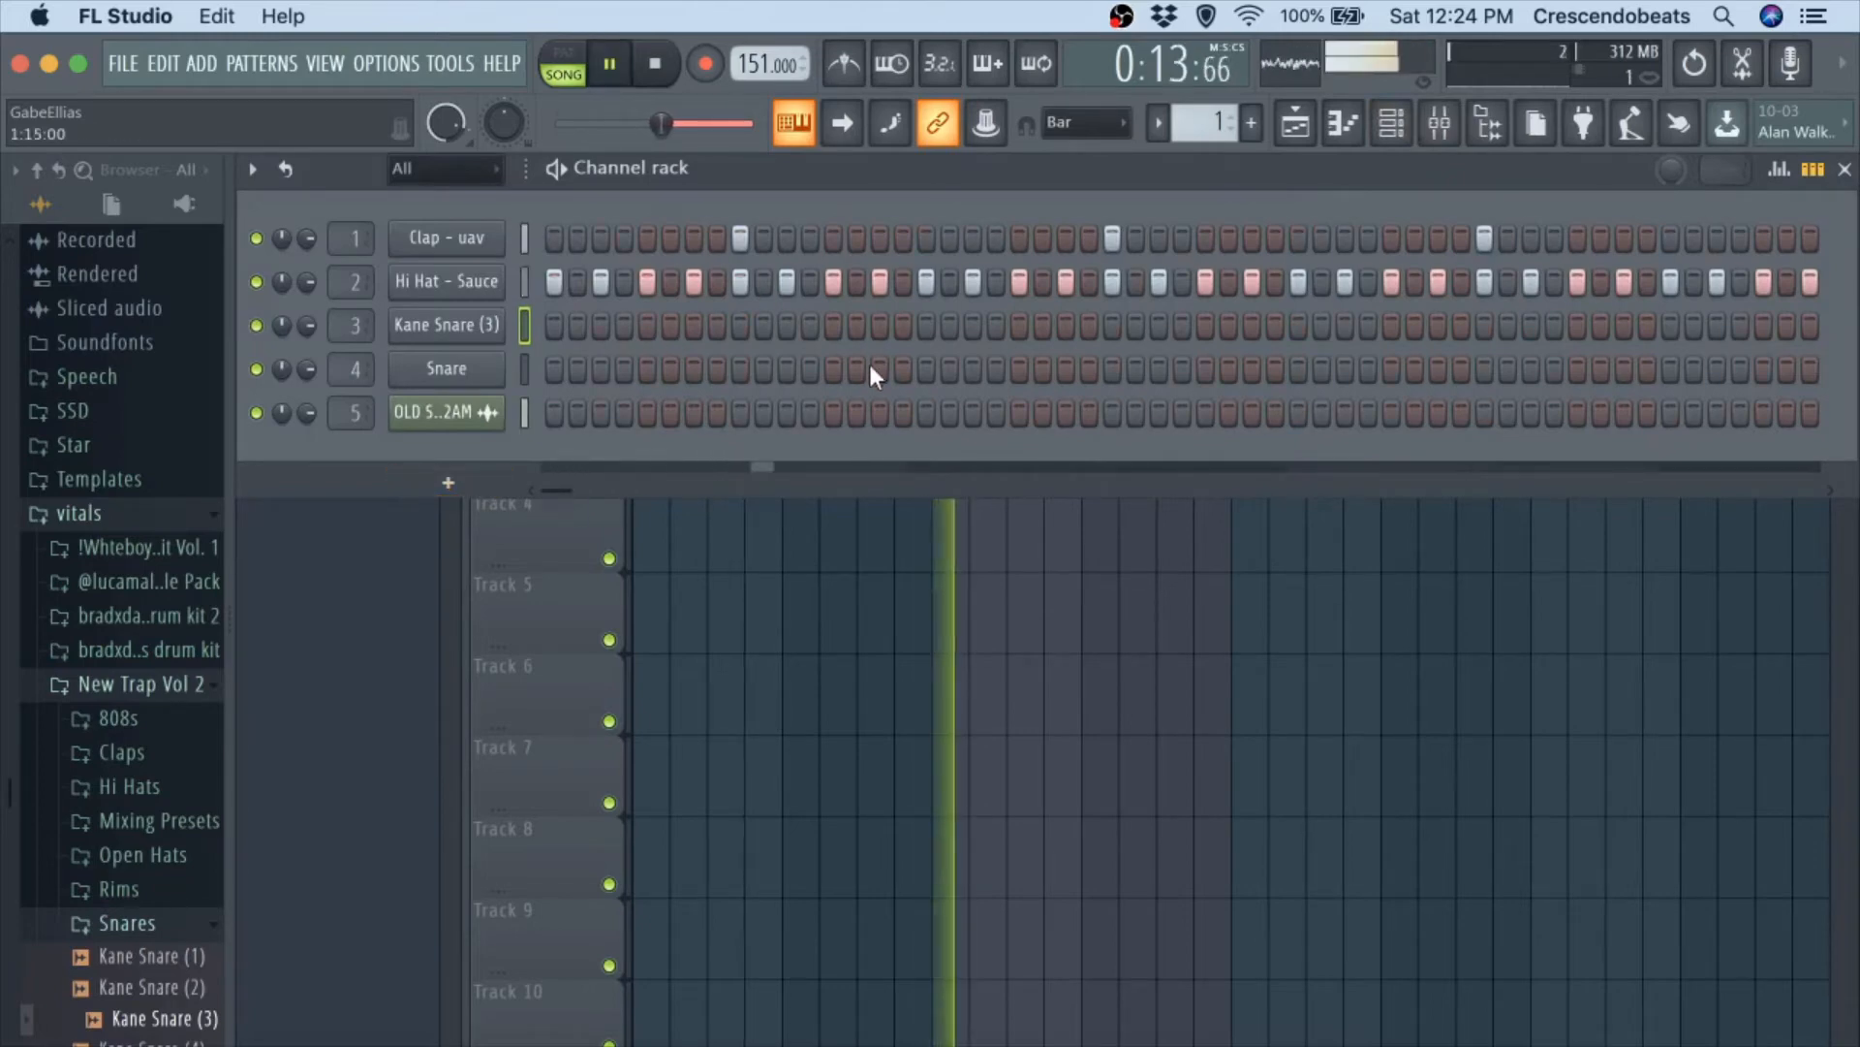
click(878, 370)
key(space)
click(856, 325)
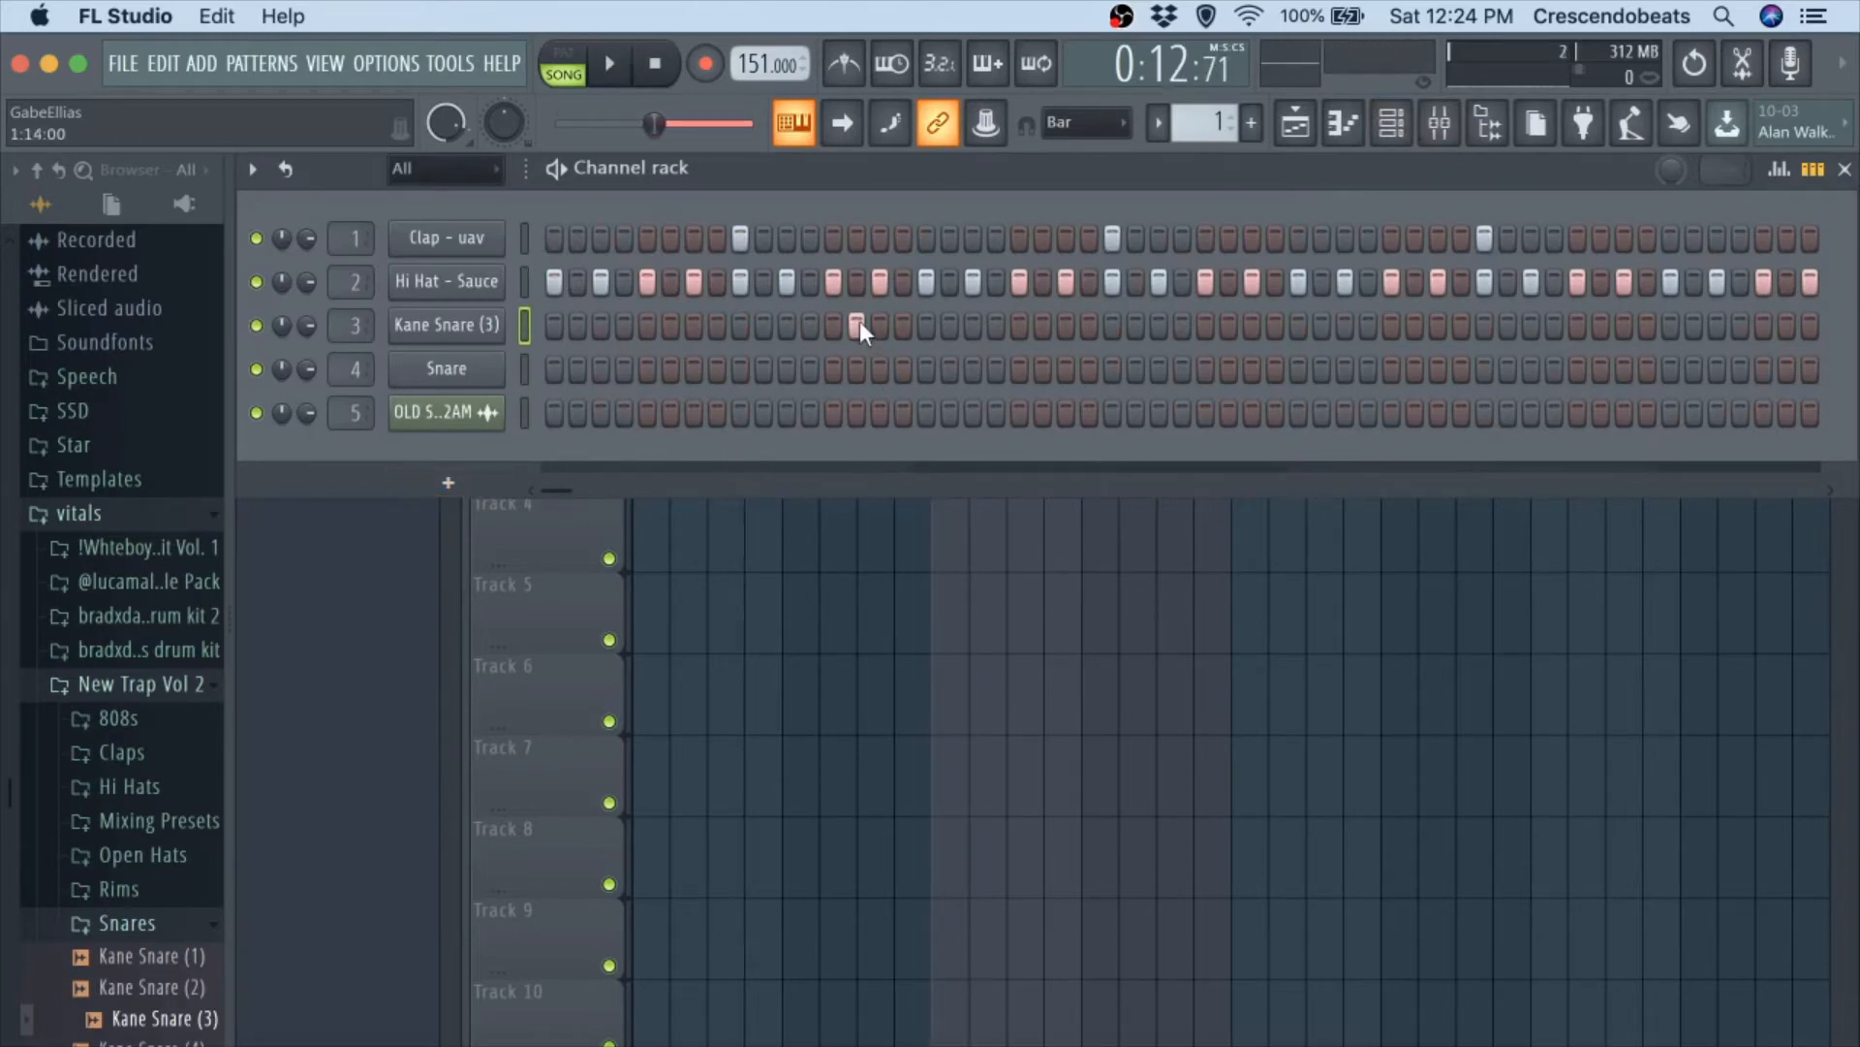
key(space)
click(949, 325)
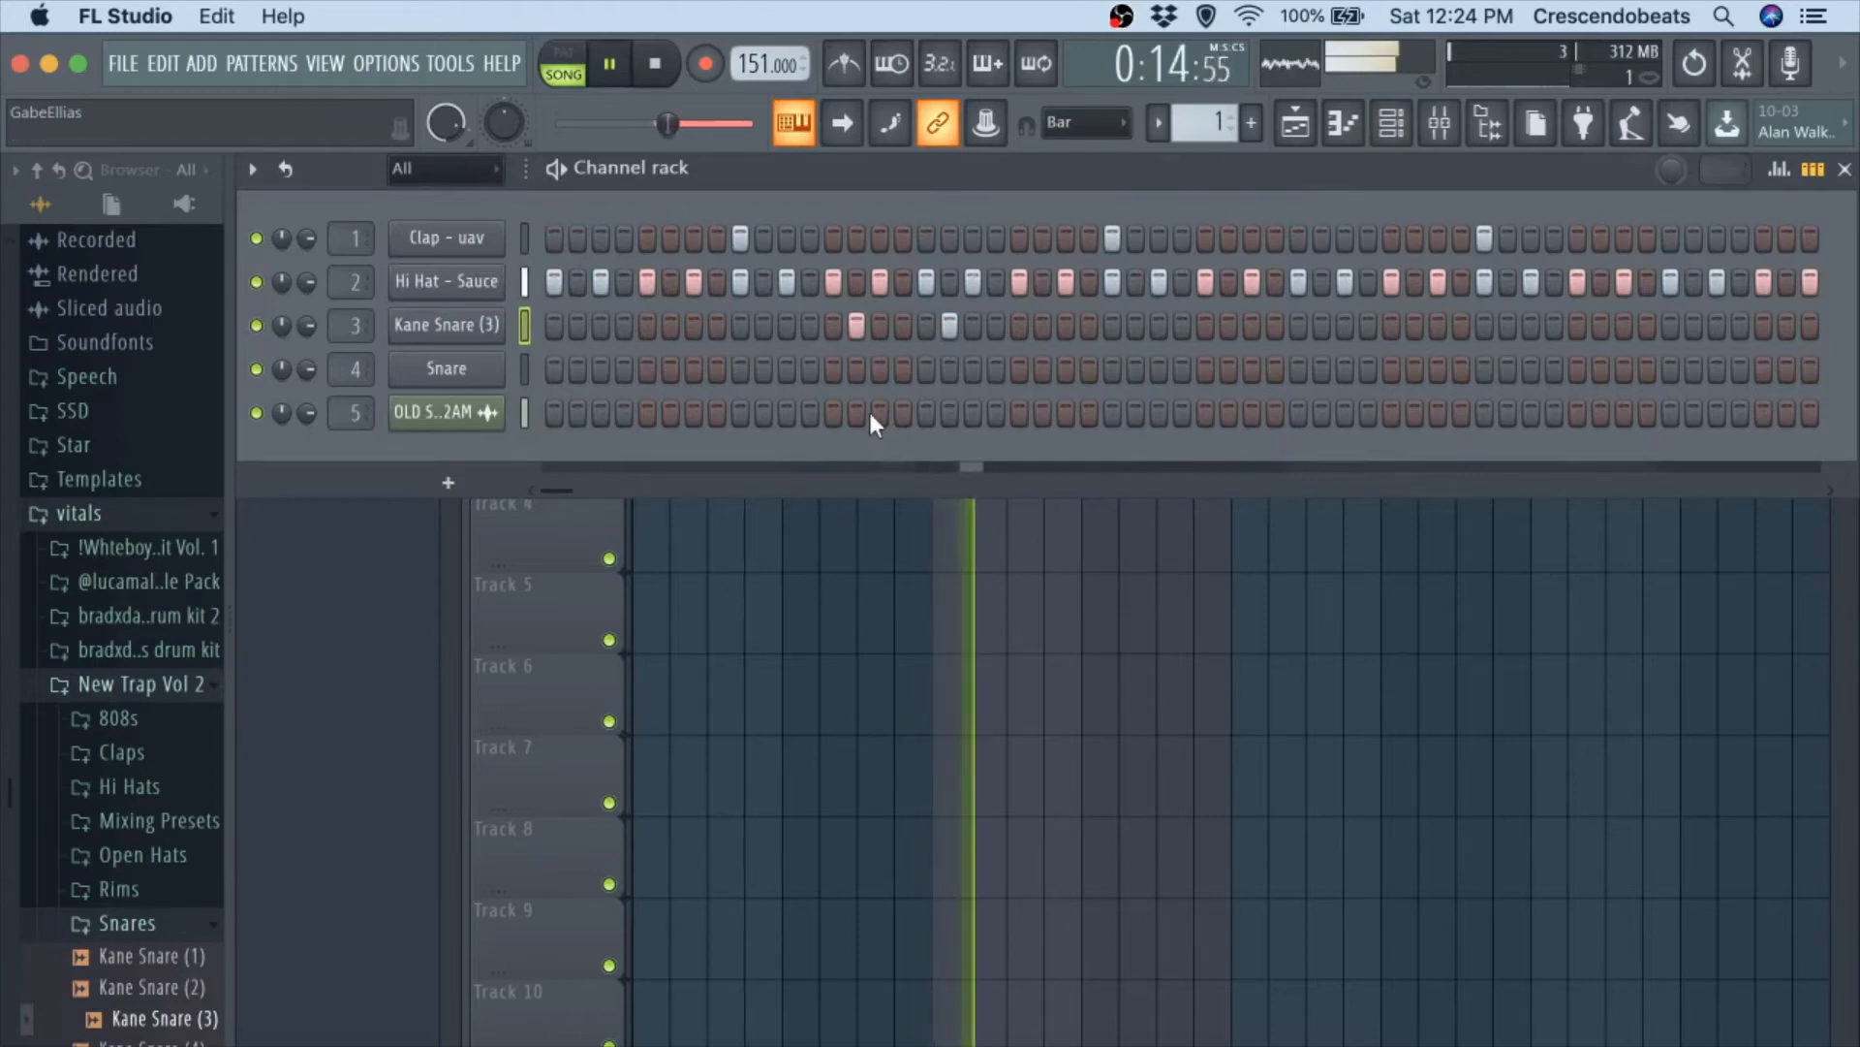
key(space)
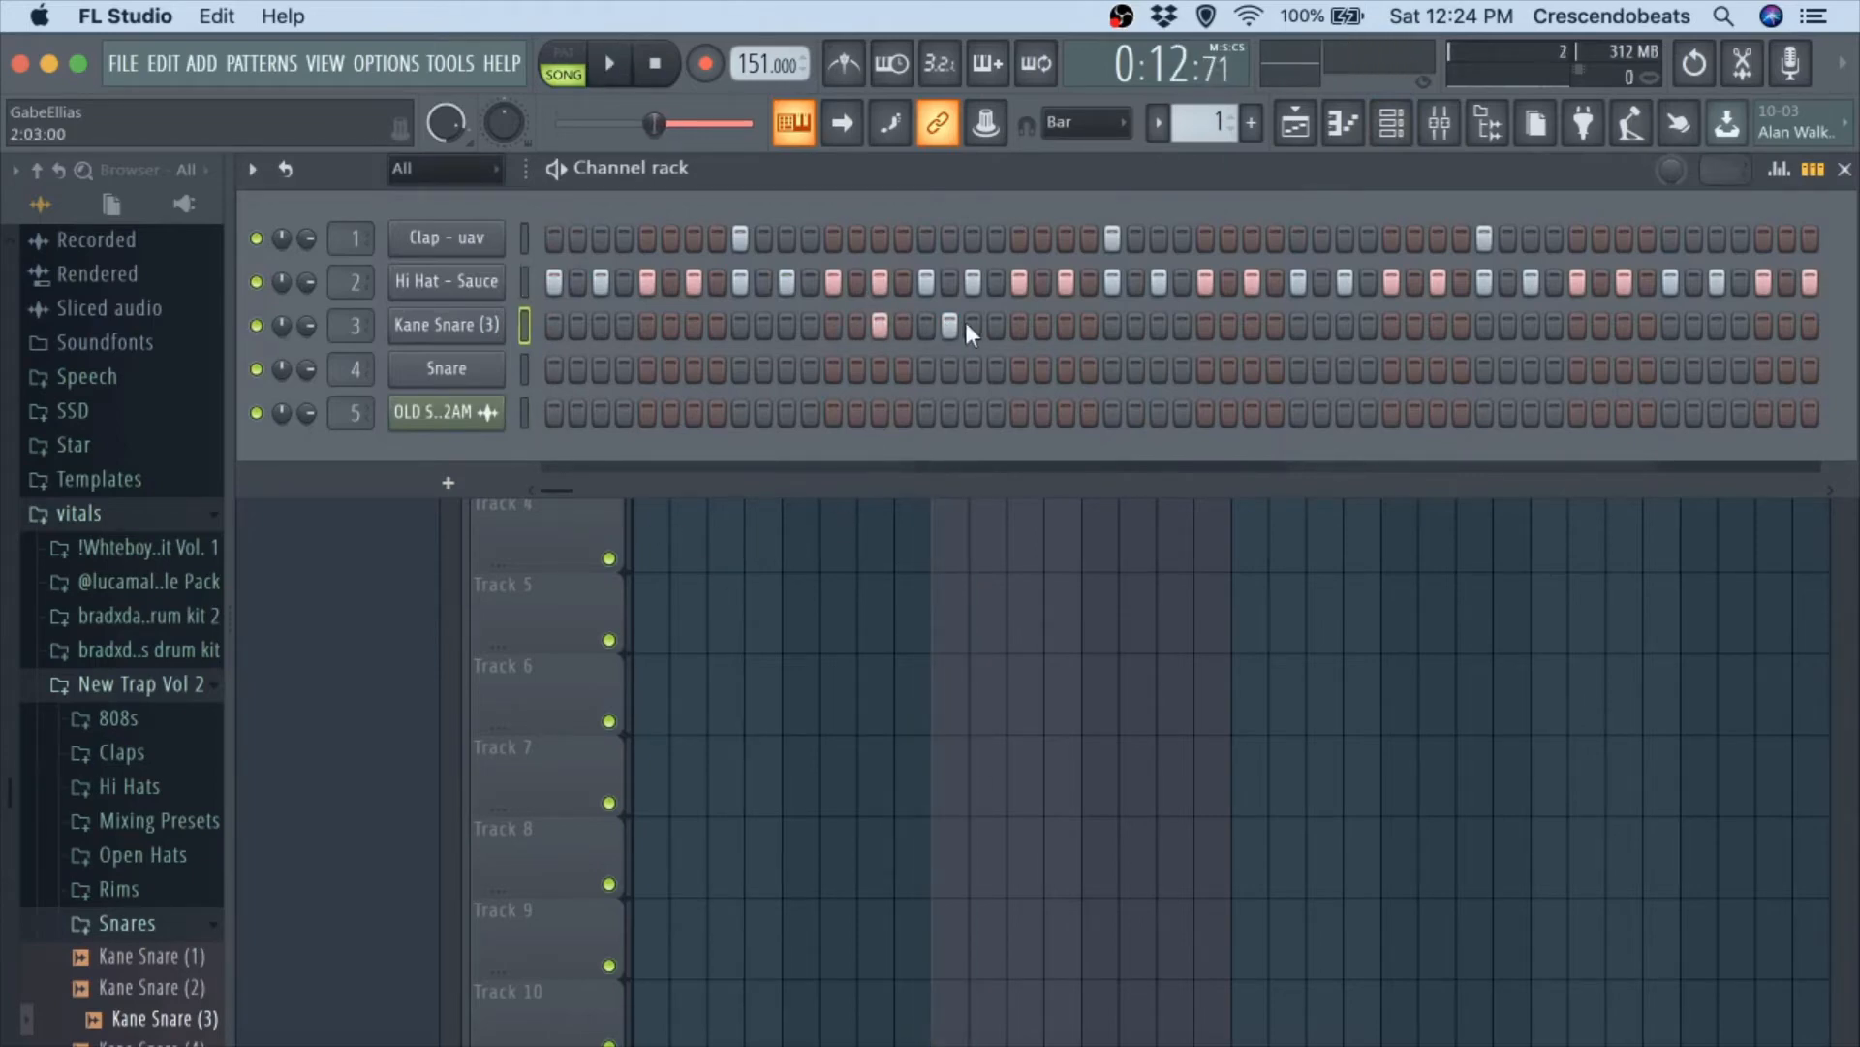
click(969, 321)
key(space)
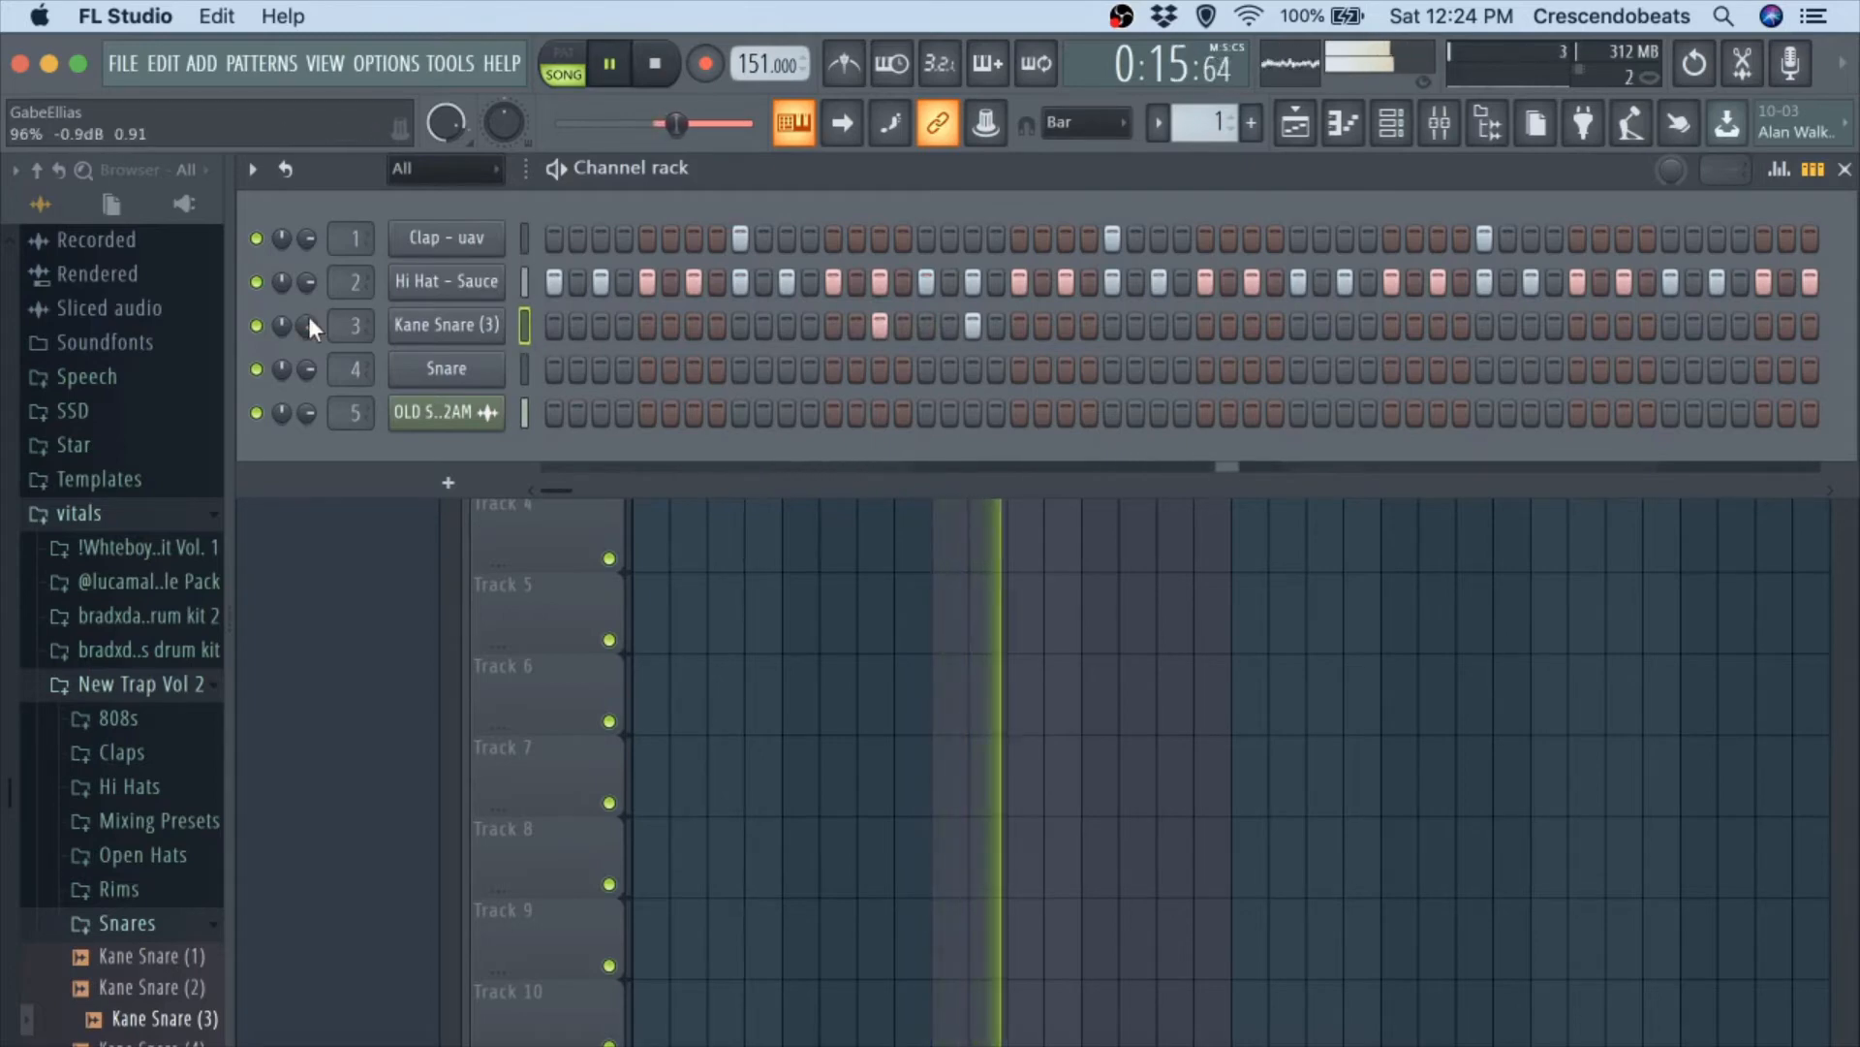
key(space)
key(space)
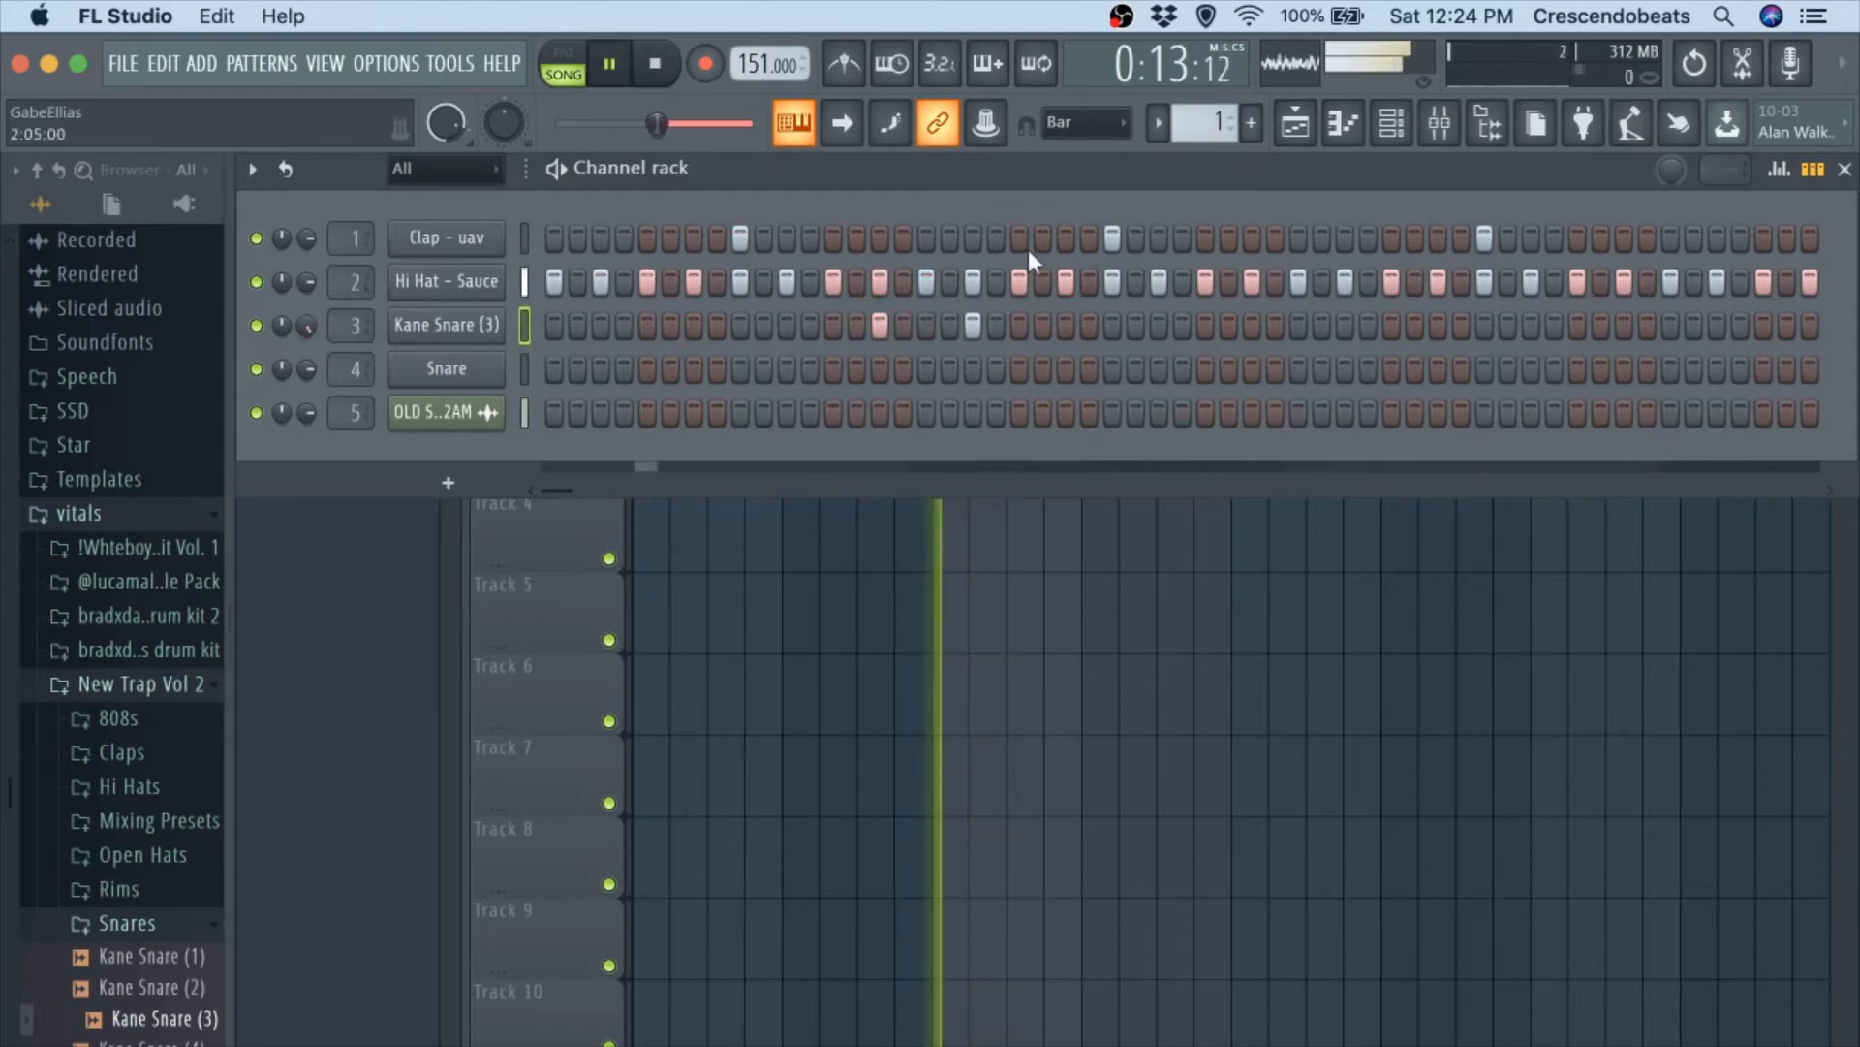
Extend the Kane Snare (3) pattern with hits on steps 39, 47 and 51 while playing the beat.
click(1202, 323)
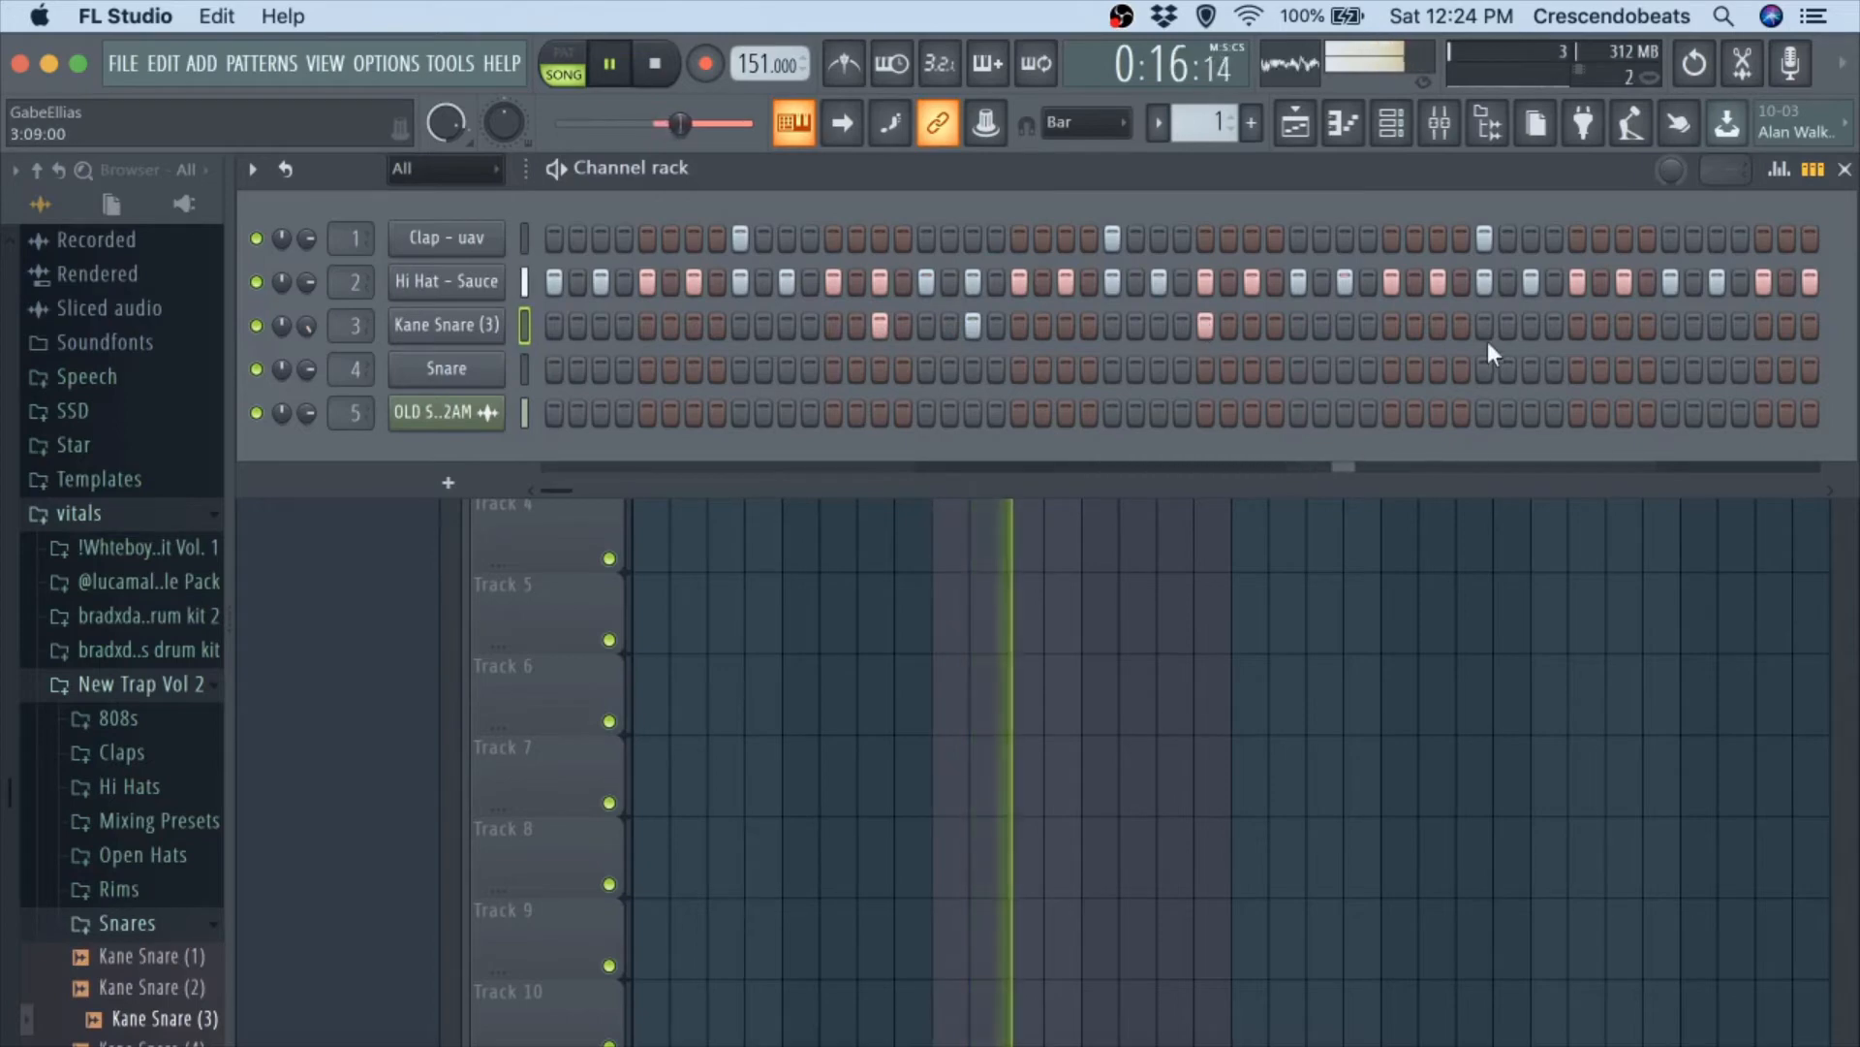
key(space)
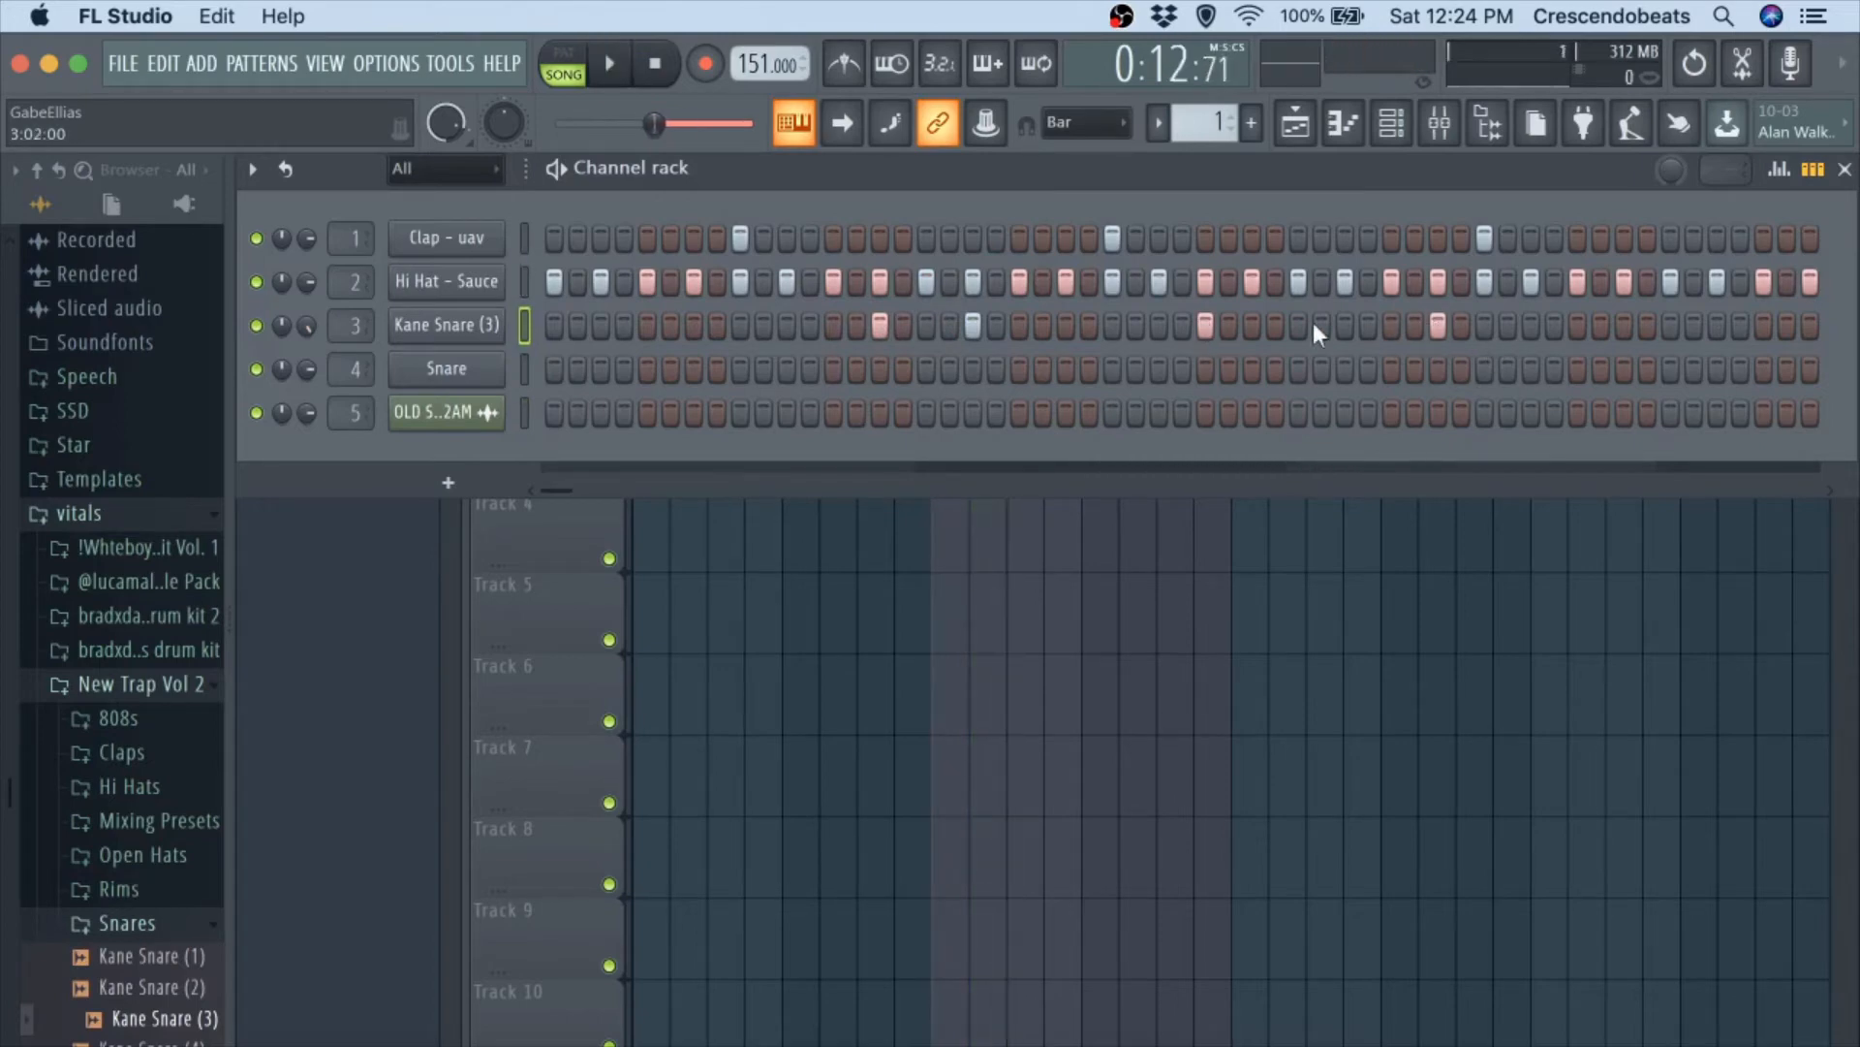
key(space)
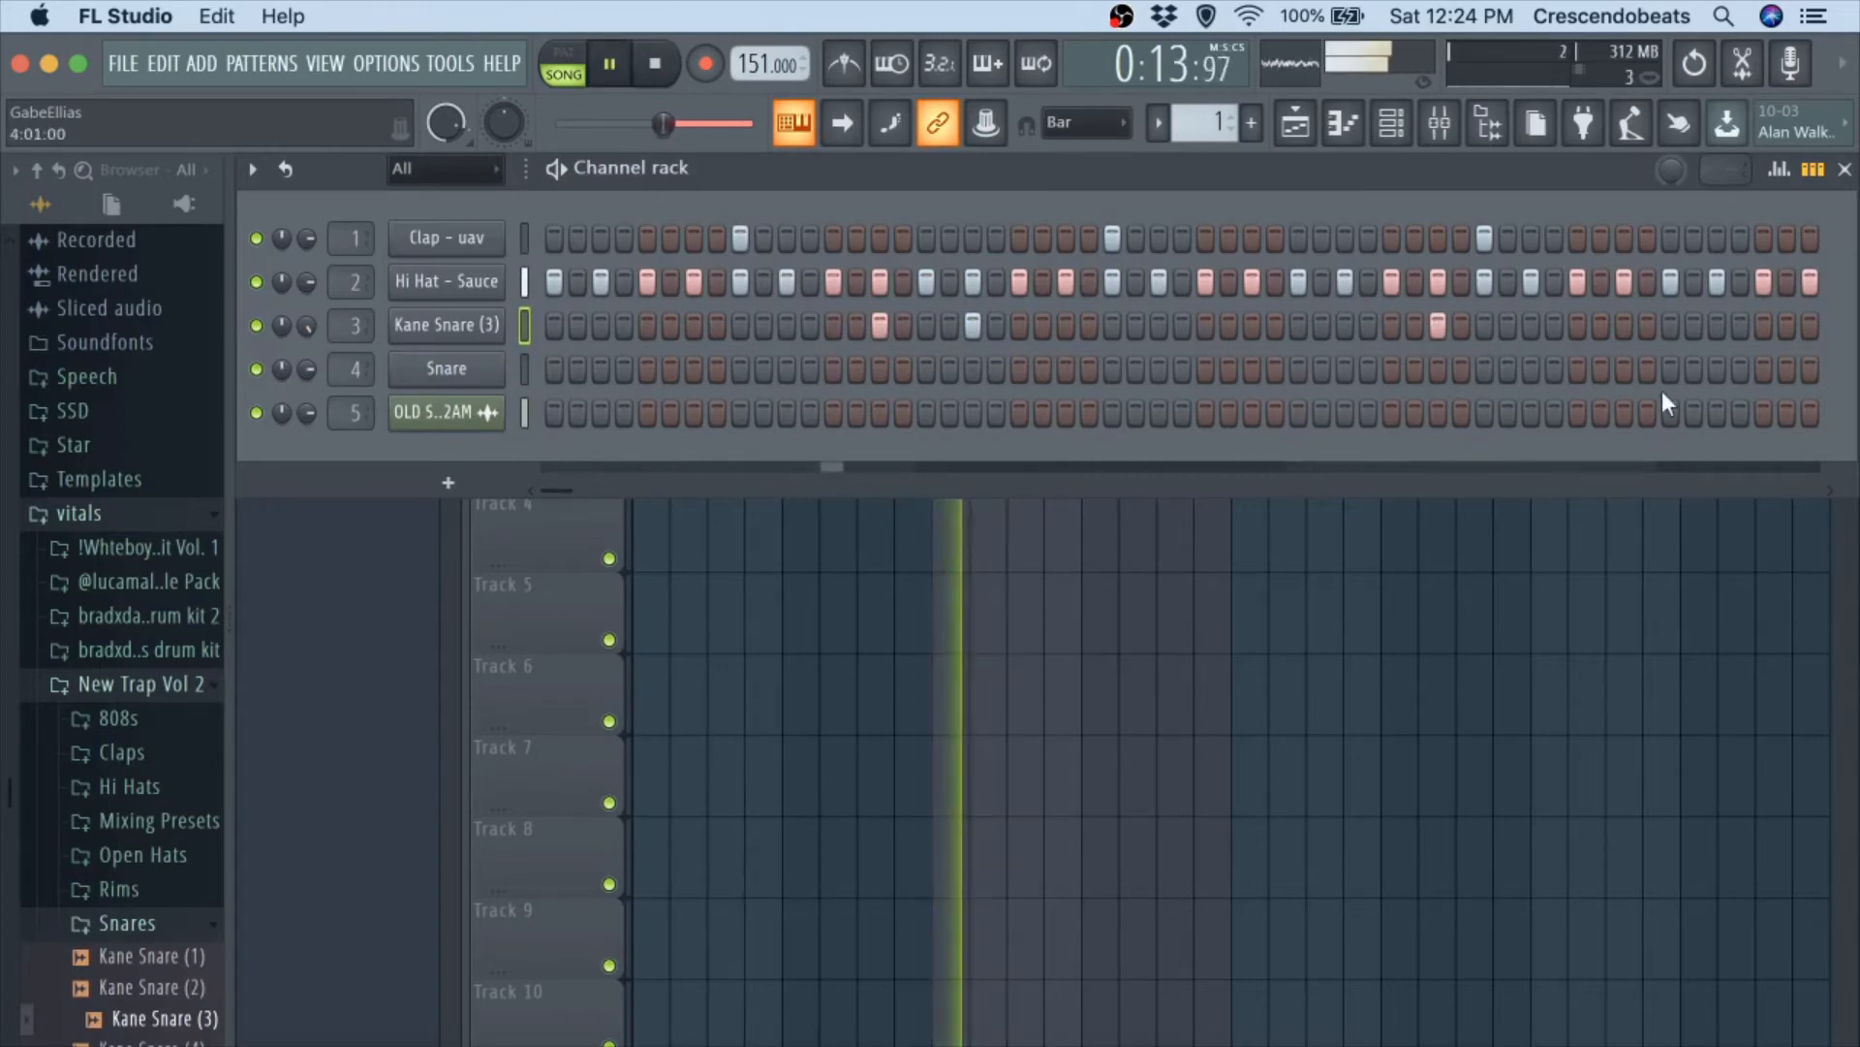
click(1829, 490)
click(1829, 489)
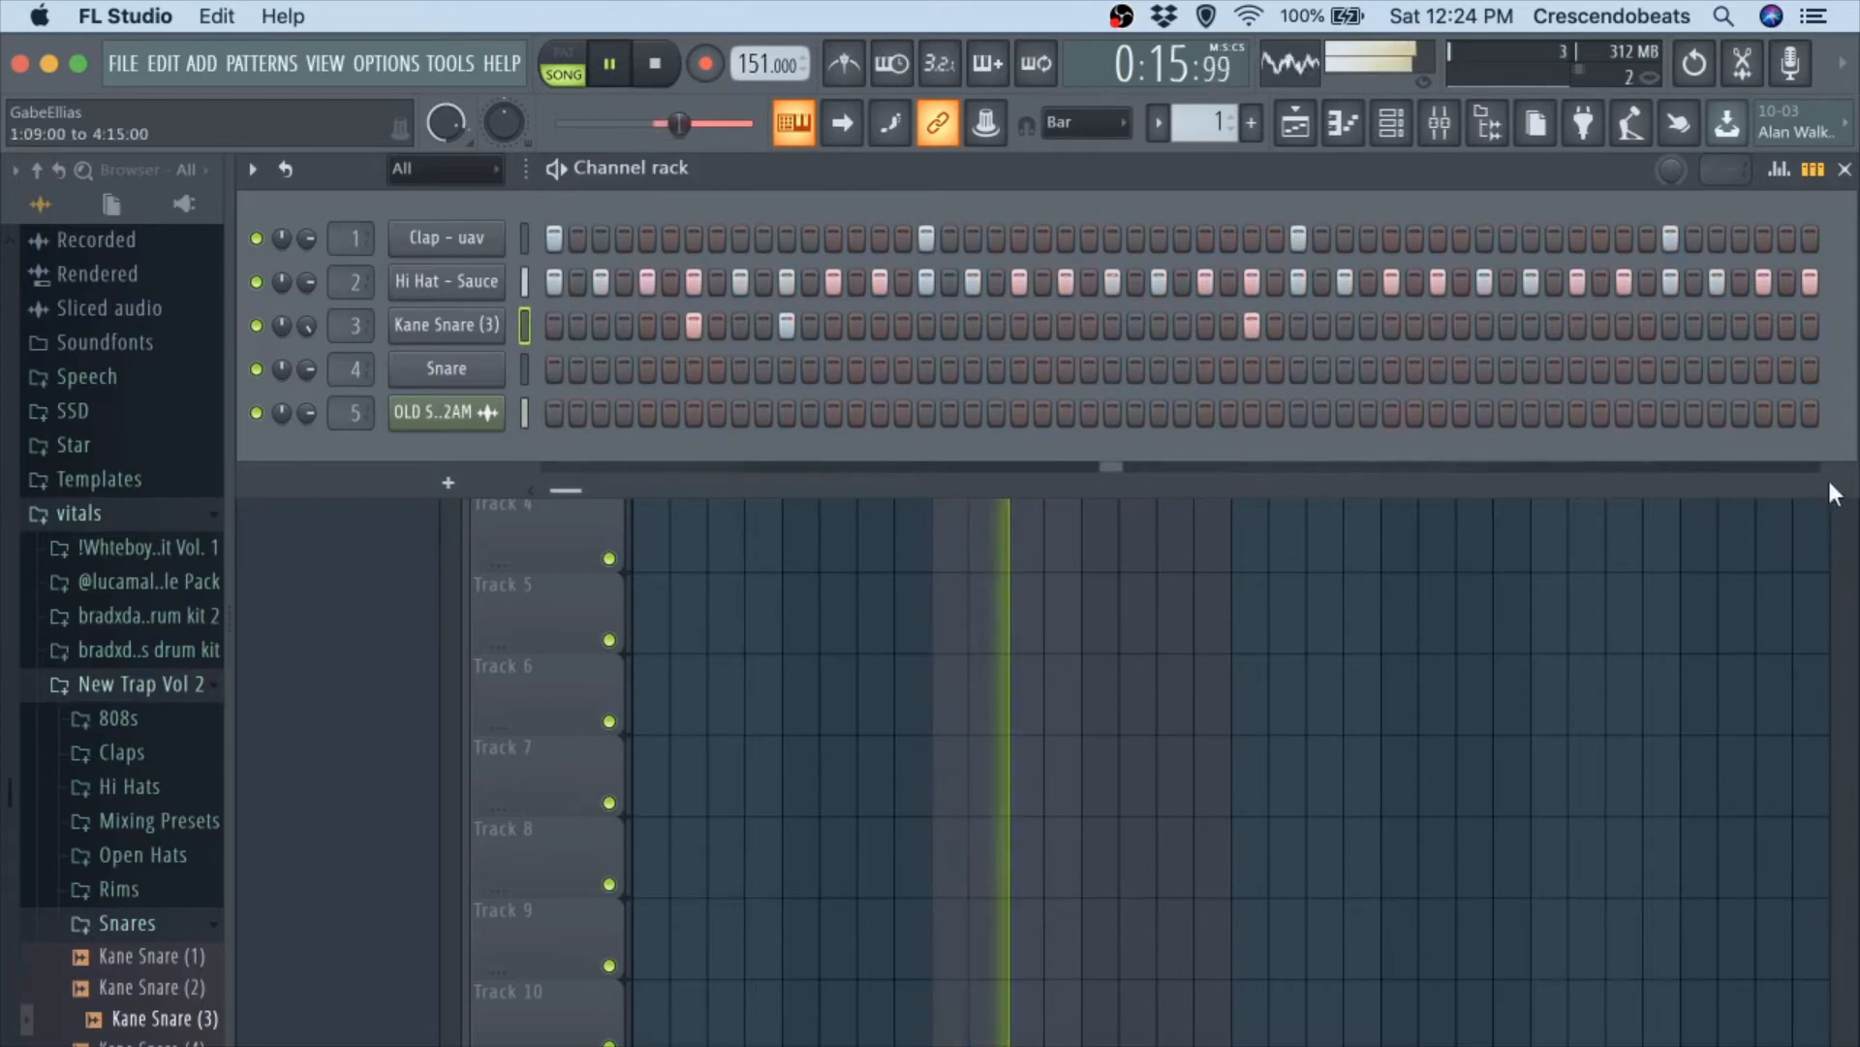
click(1830, 489)
click(1347, 325)
click(1439, 324)
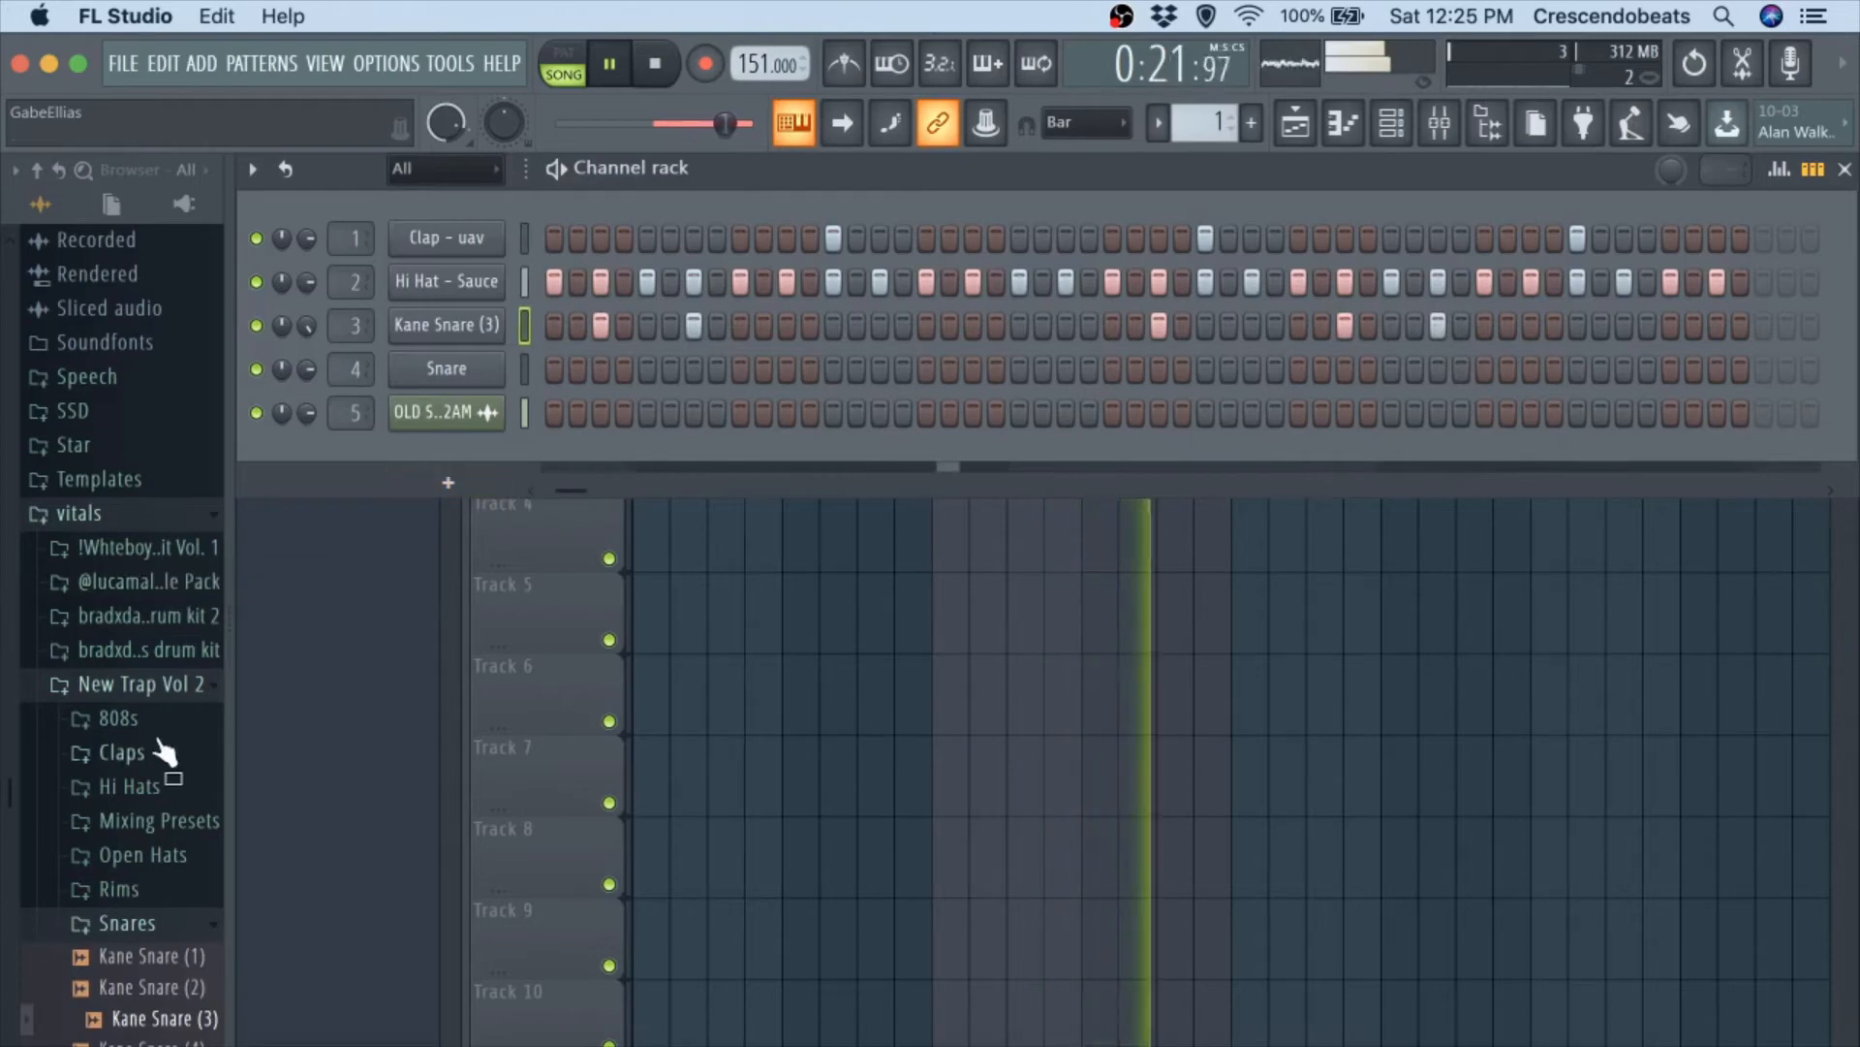
Audition open hats from New Trap Vol 2 over the beat and load Kane Open Hat (2) into the fourth channel in place of Snare.
click(167, 857)
click(151, 950)
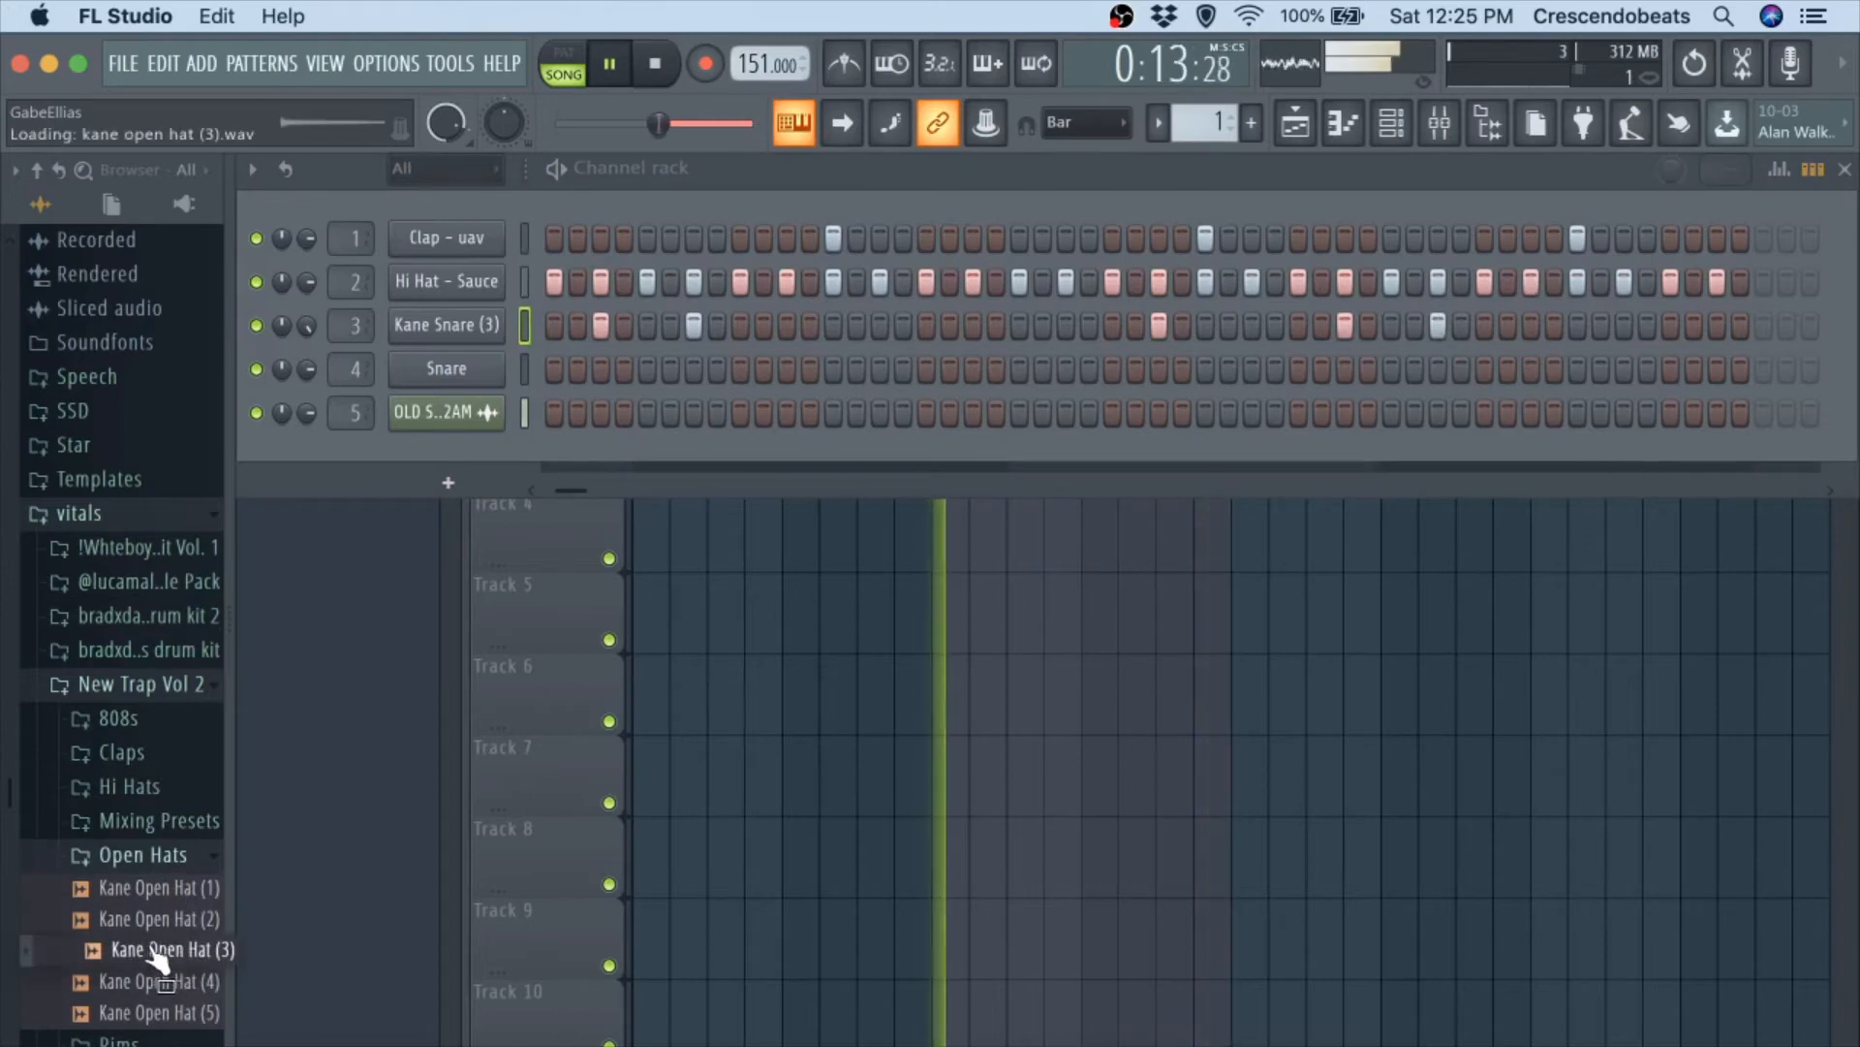
click(160, 918)
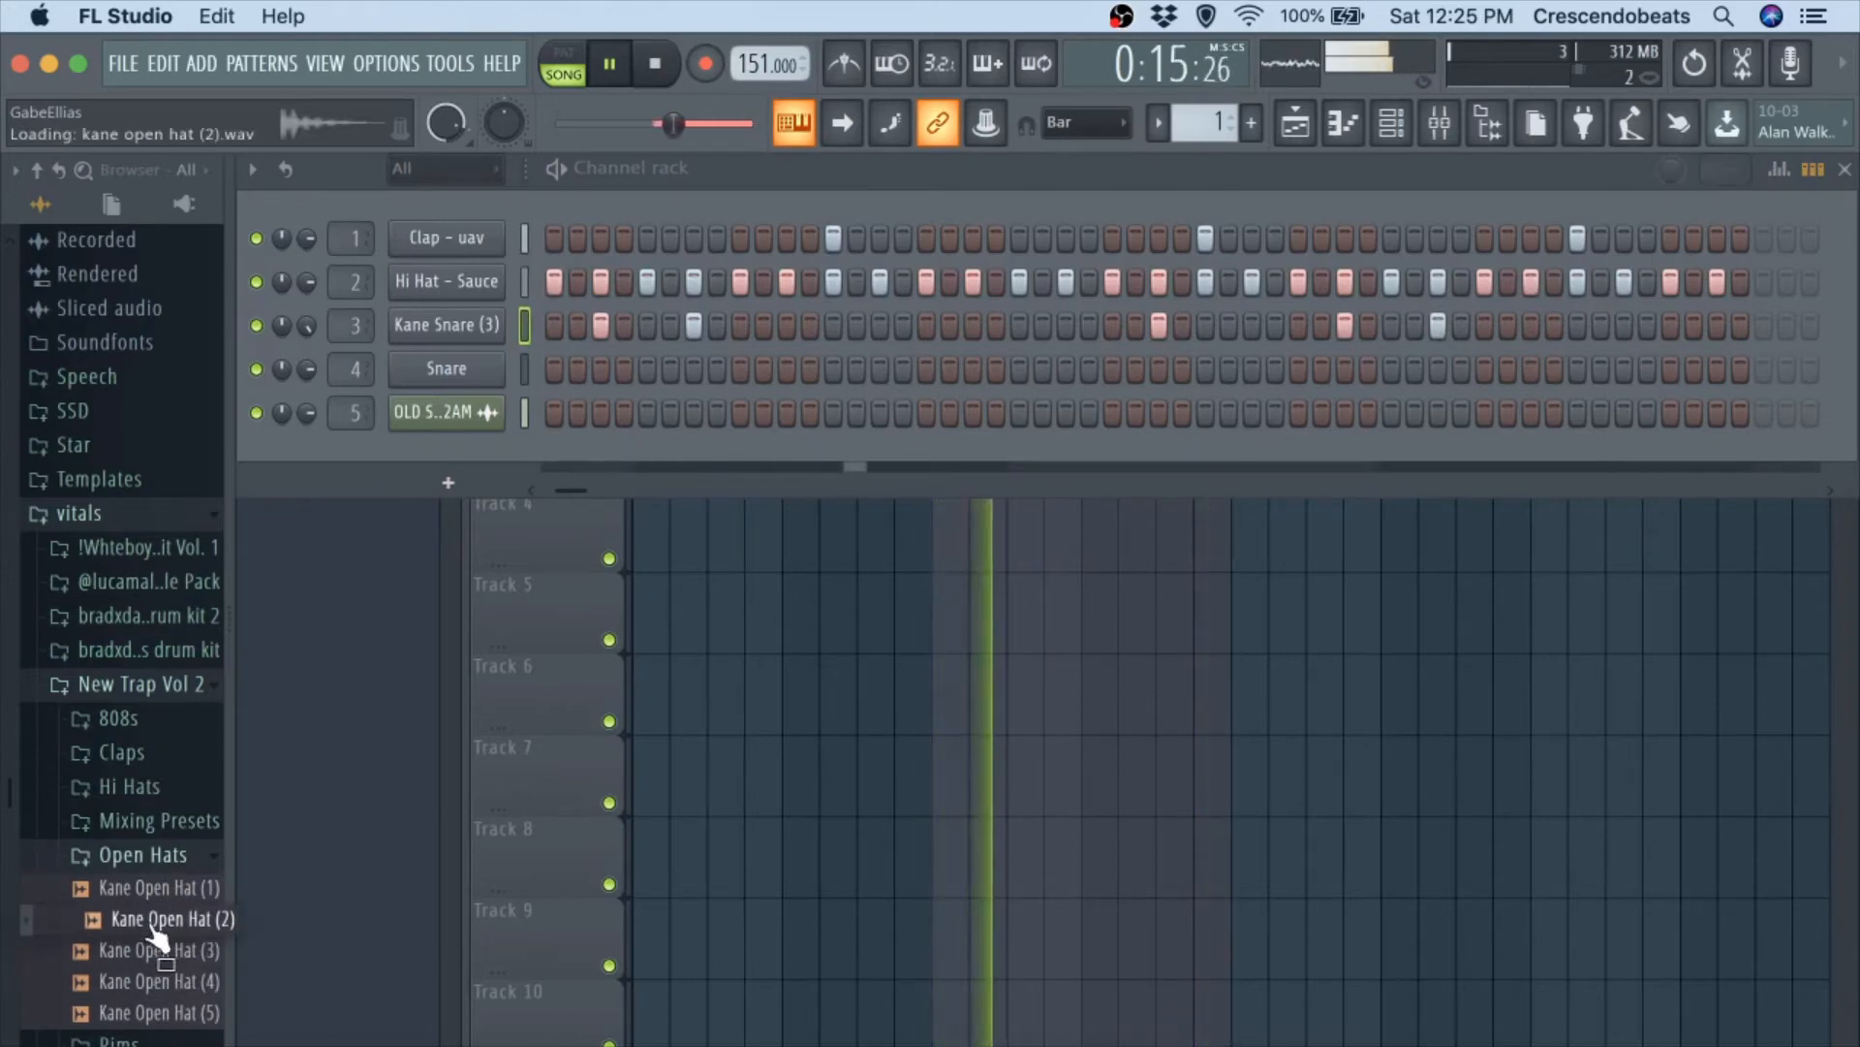
click(162, 892)
key(space)
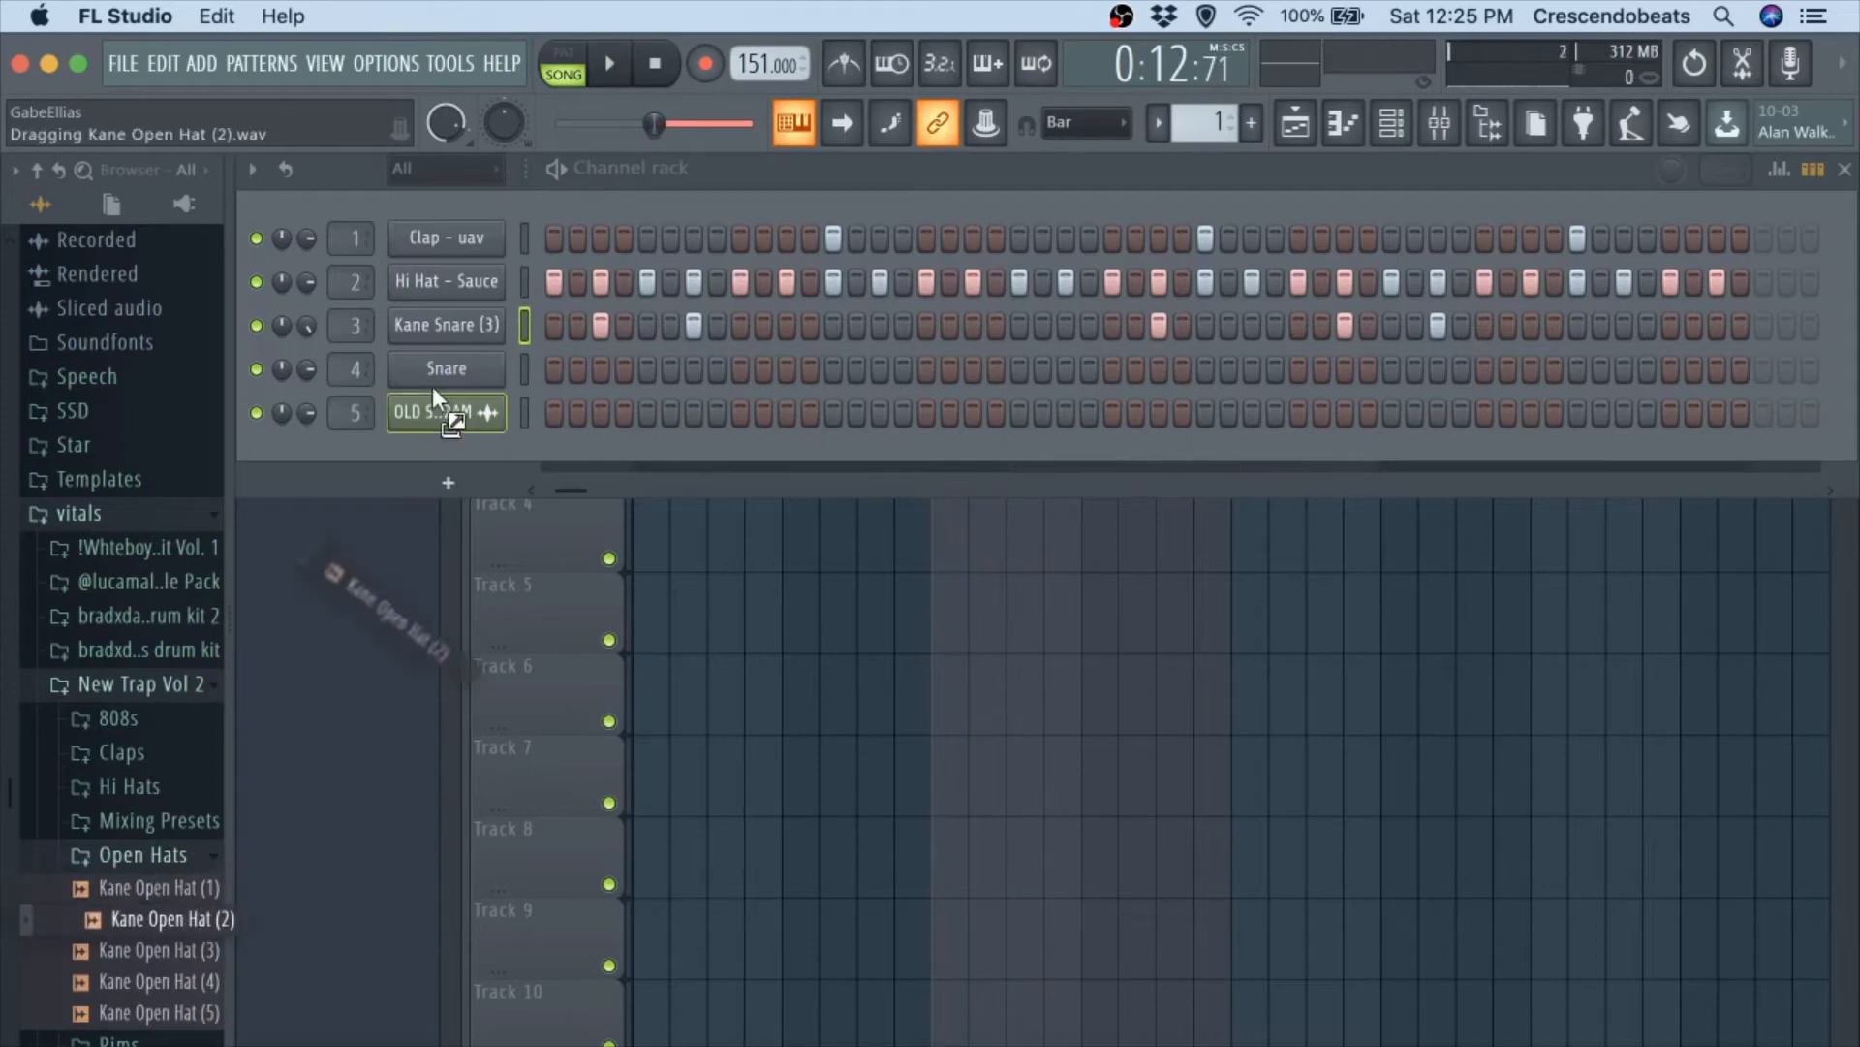
drag(441, 370, 441, 370)
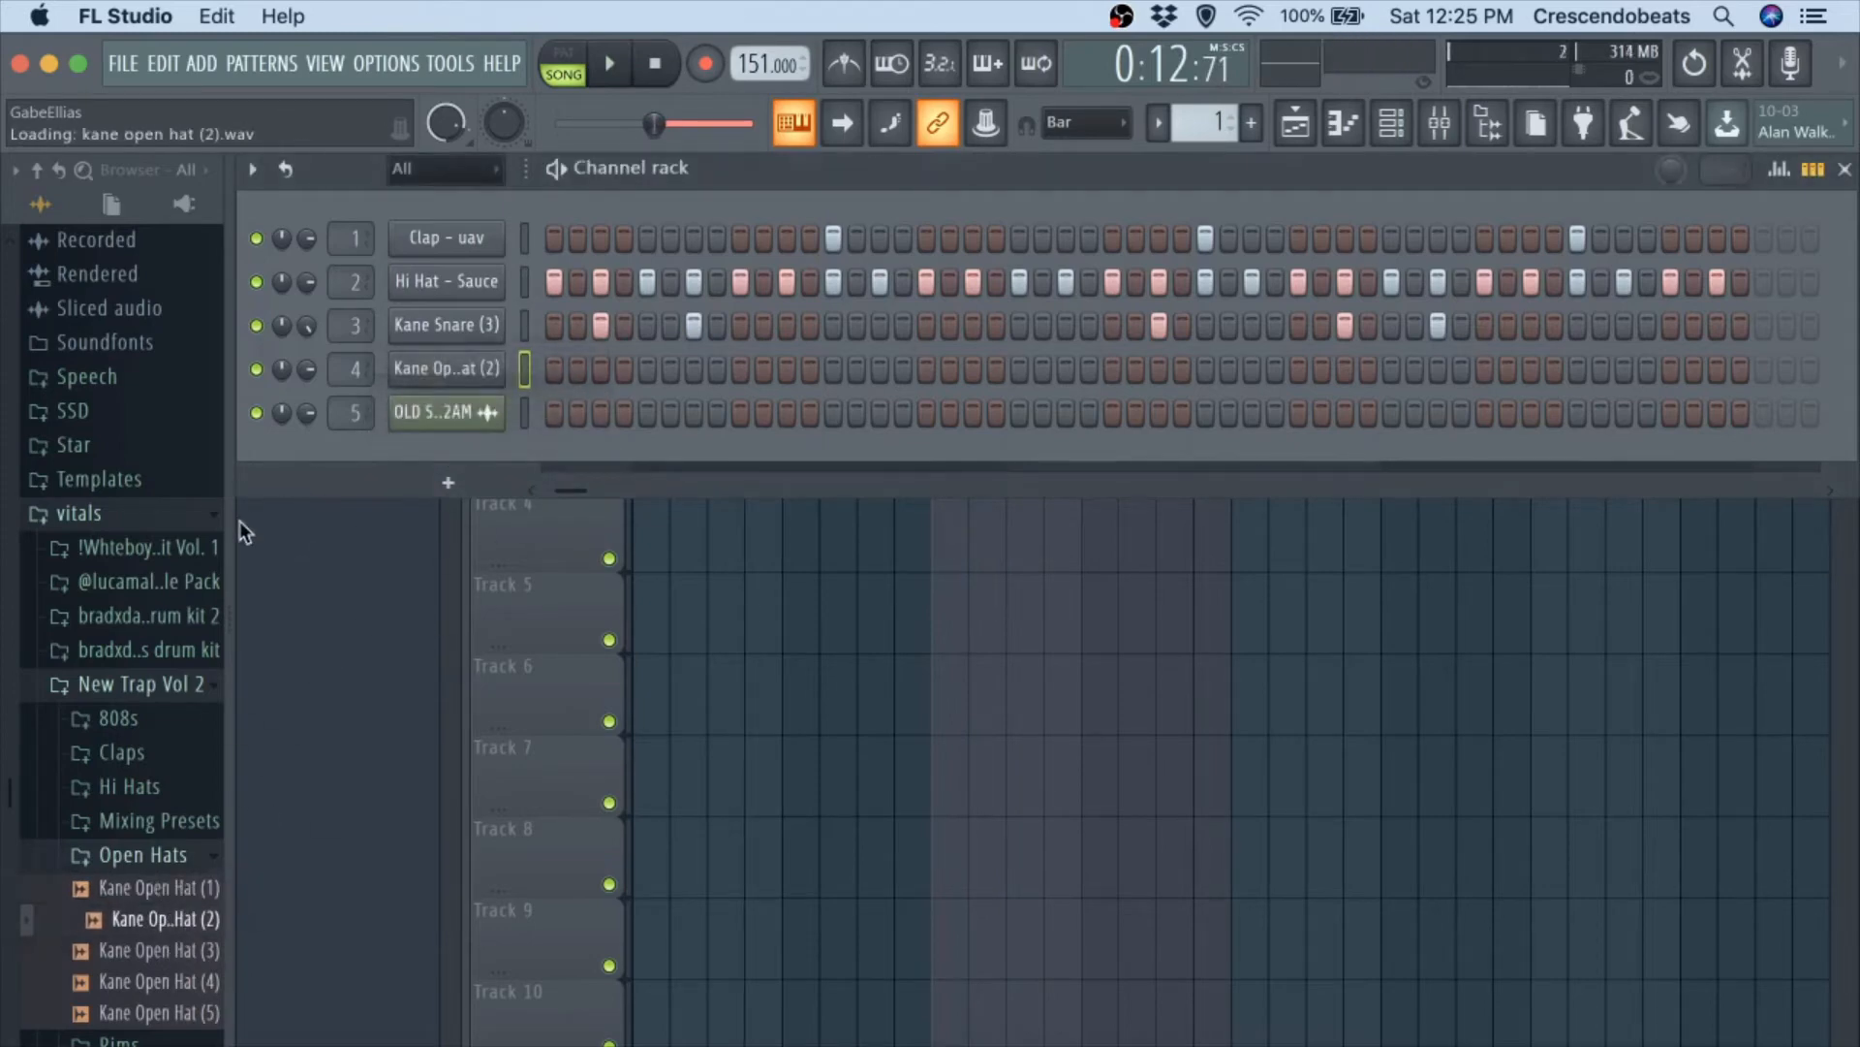
Audition Kane Open Hat (5) and Kane Open Hat (4) over the playing beat.
click(156, 1008)
key(space)
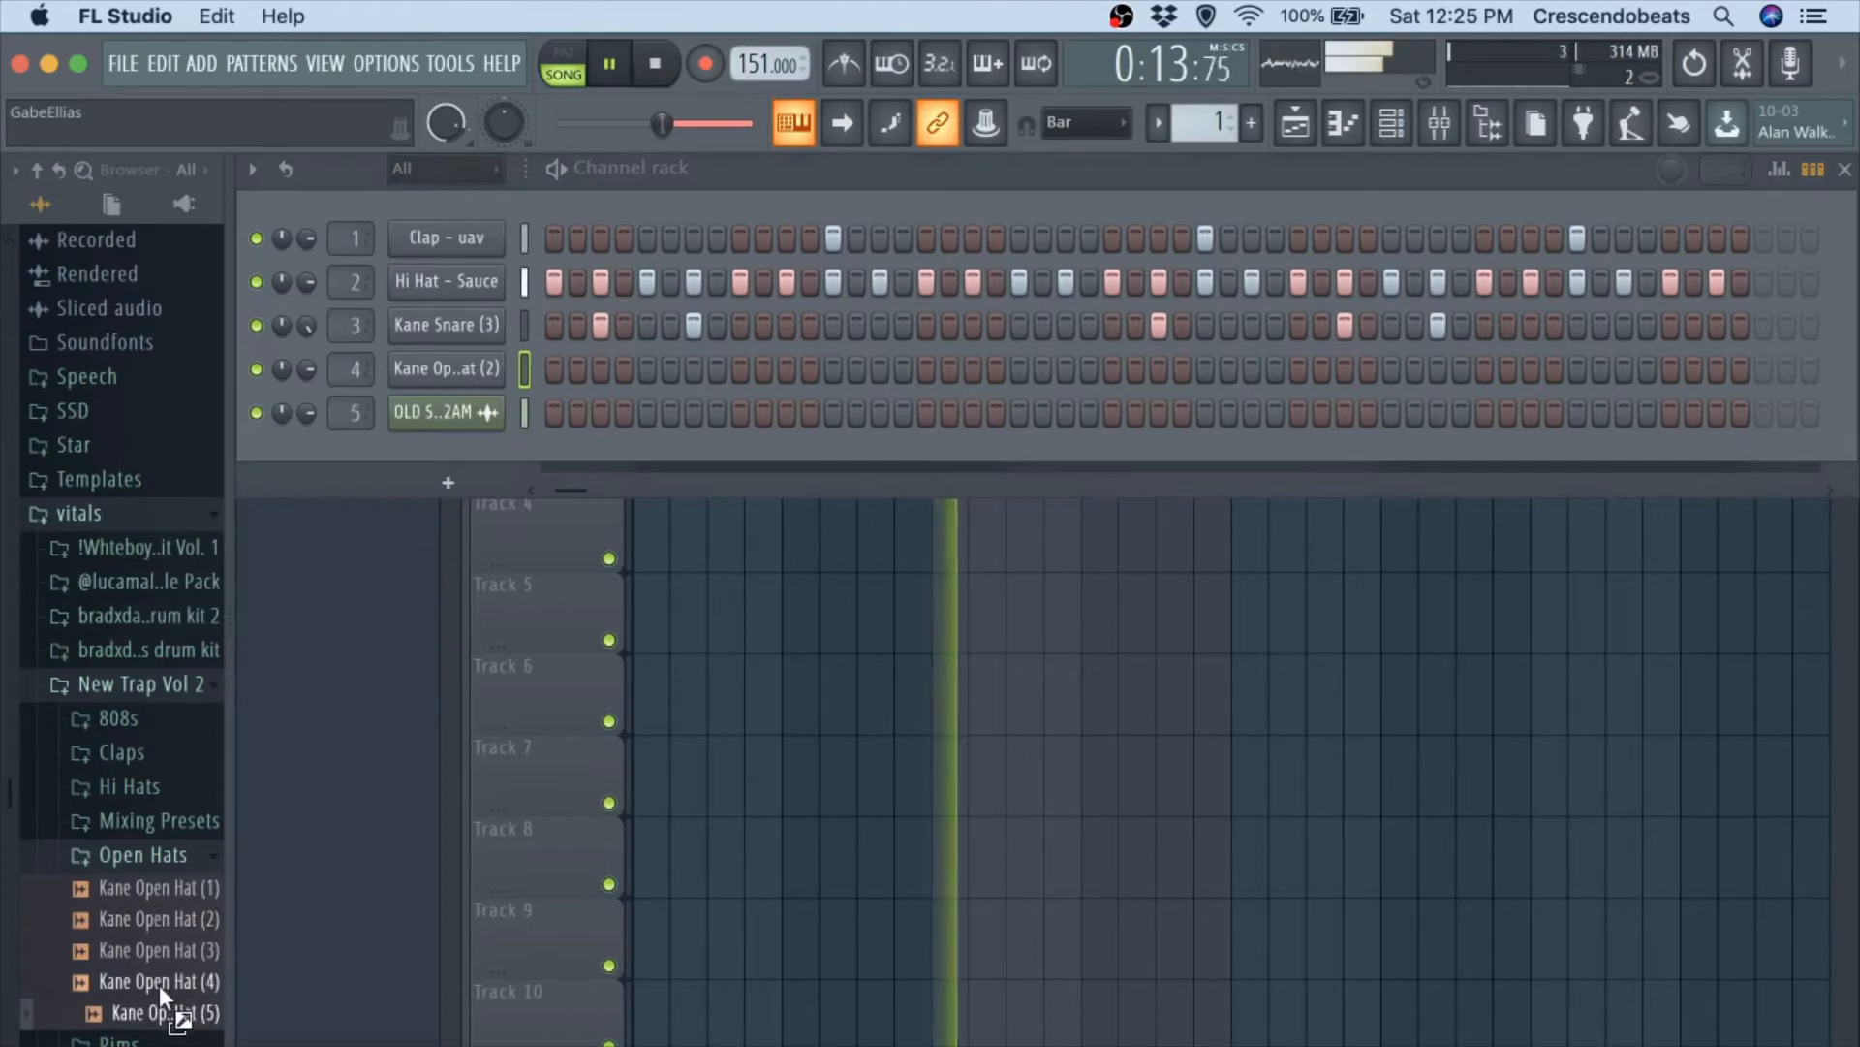
click(159, 982)
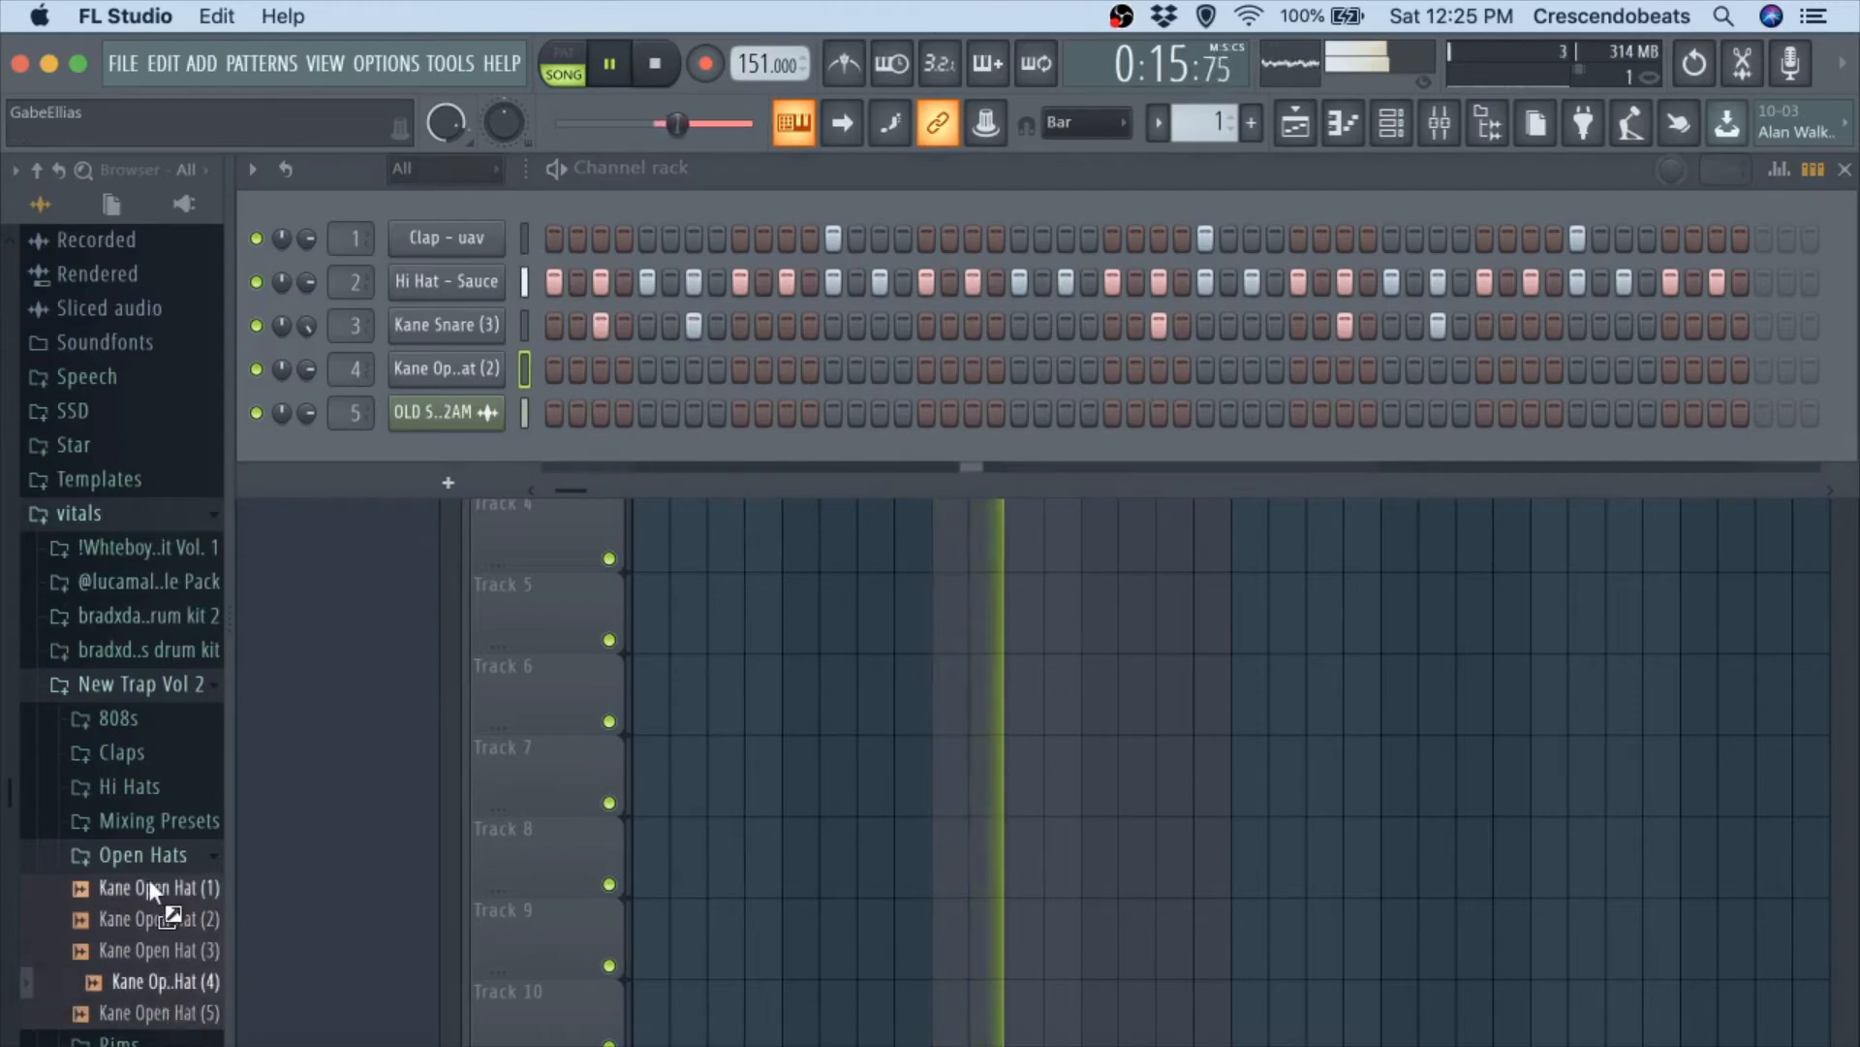
key(space)
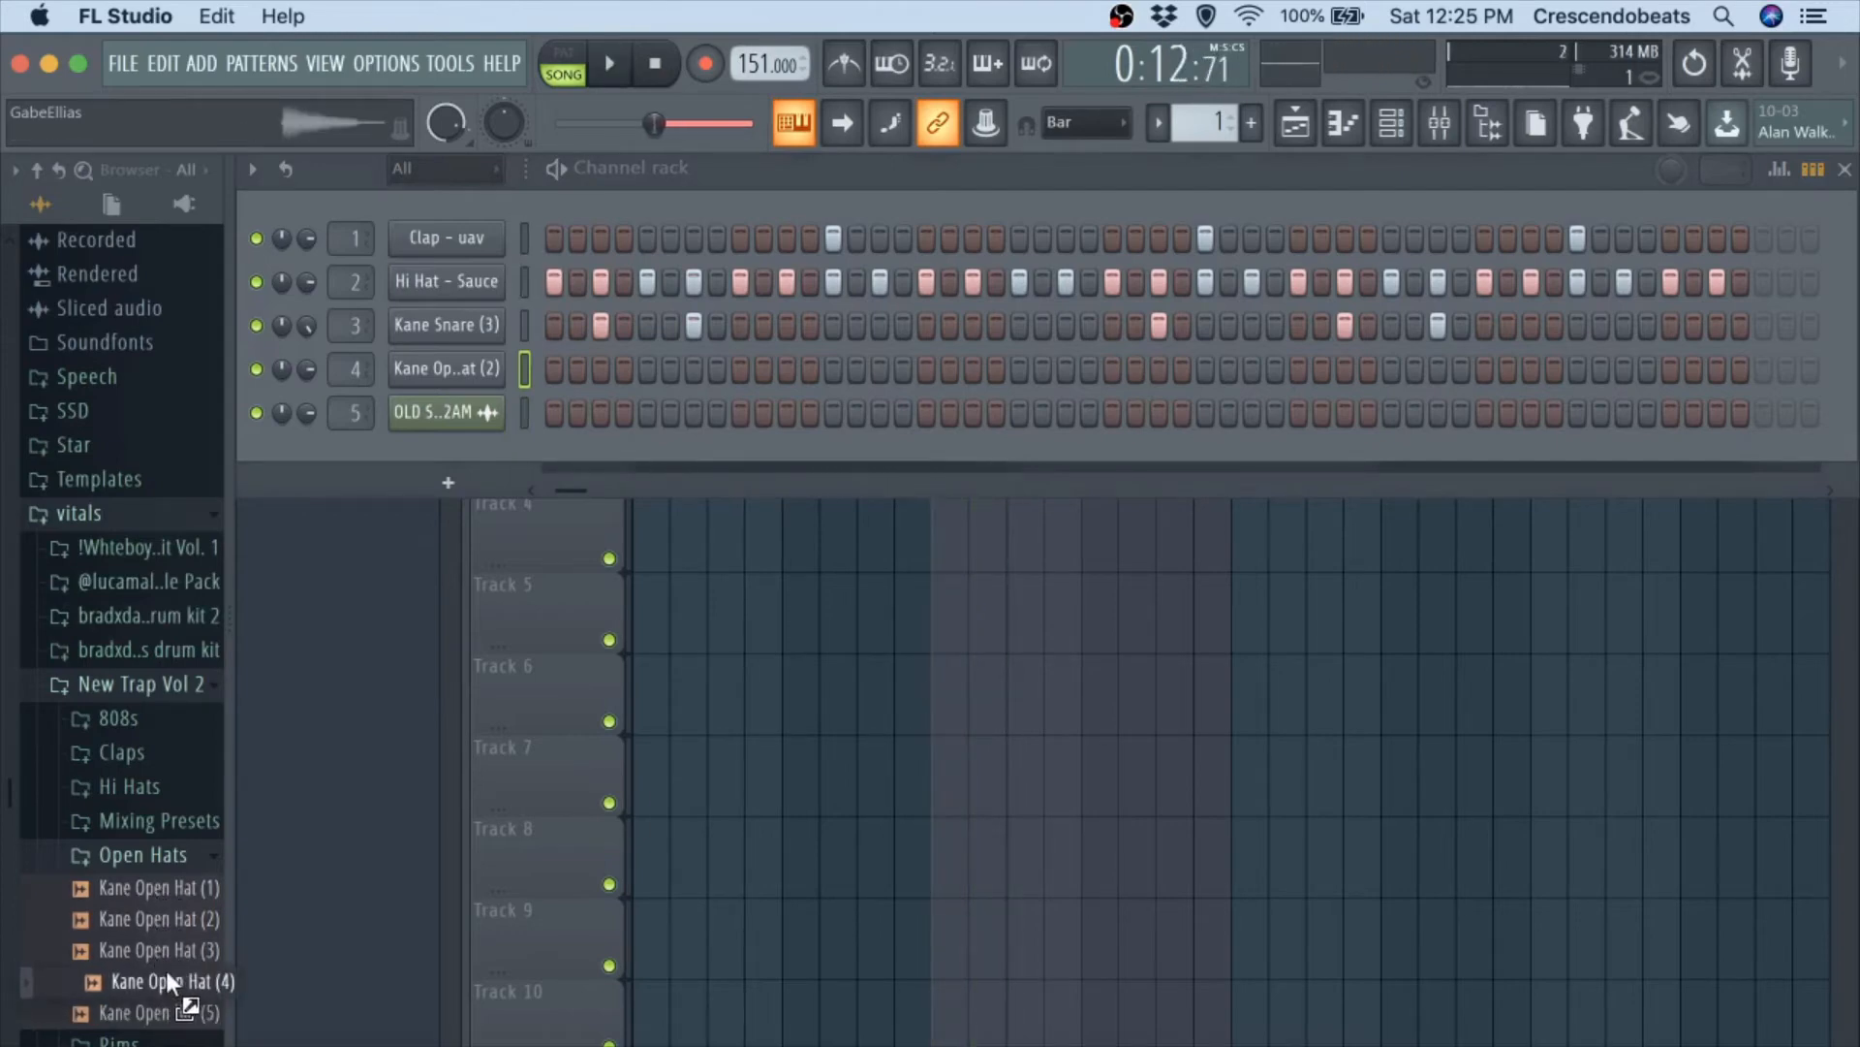
Browse to the open hats in the bradxday - split personalities drum kit and preview OH - crown.
click(141, 843)
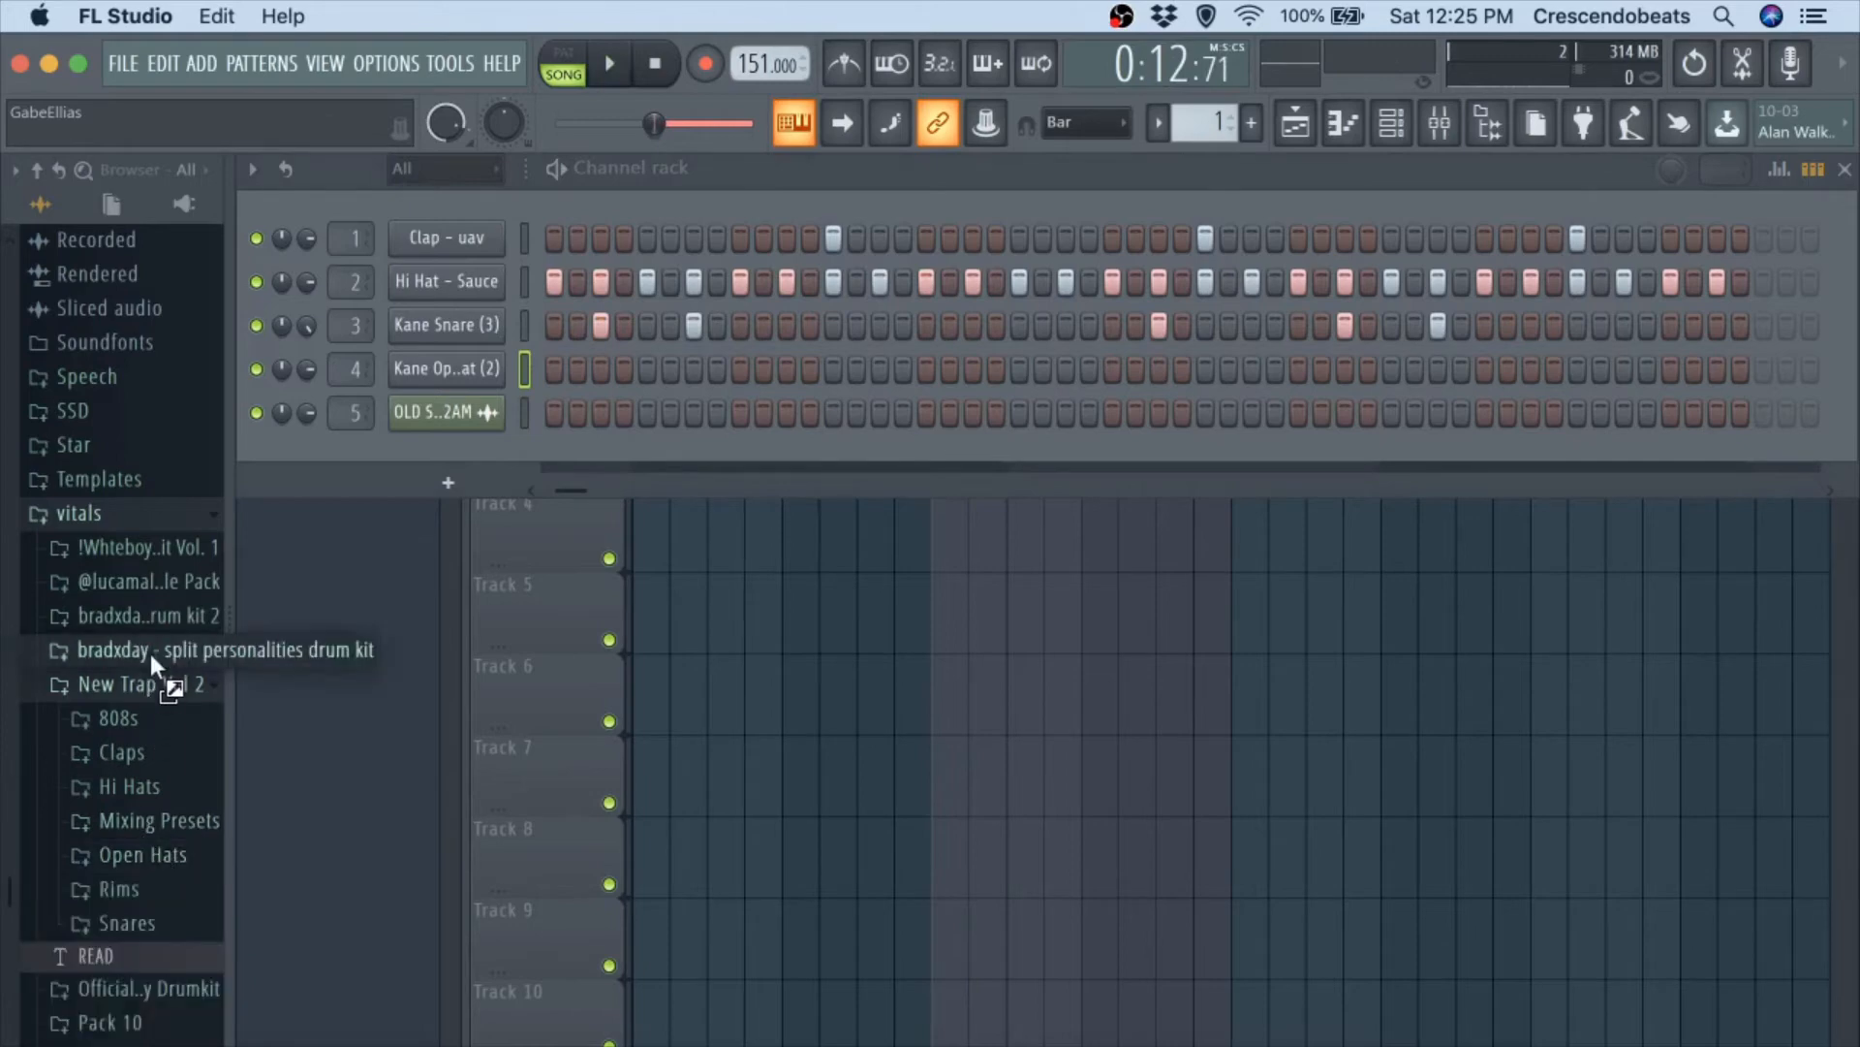
click(149, 653)
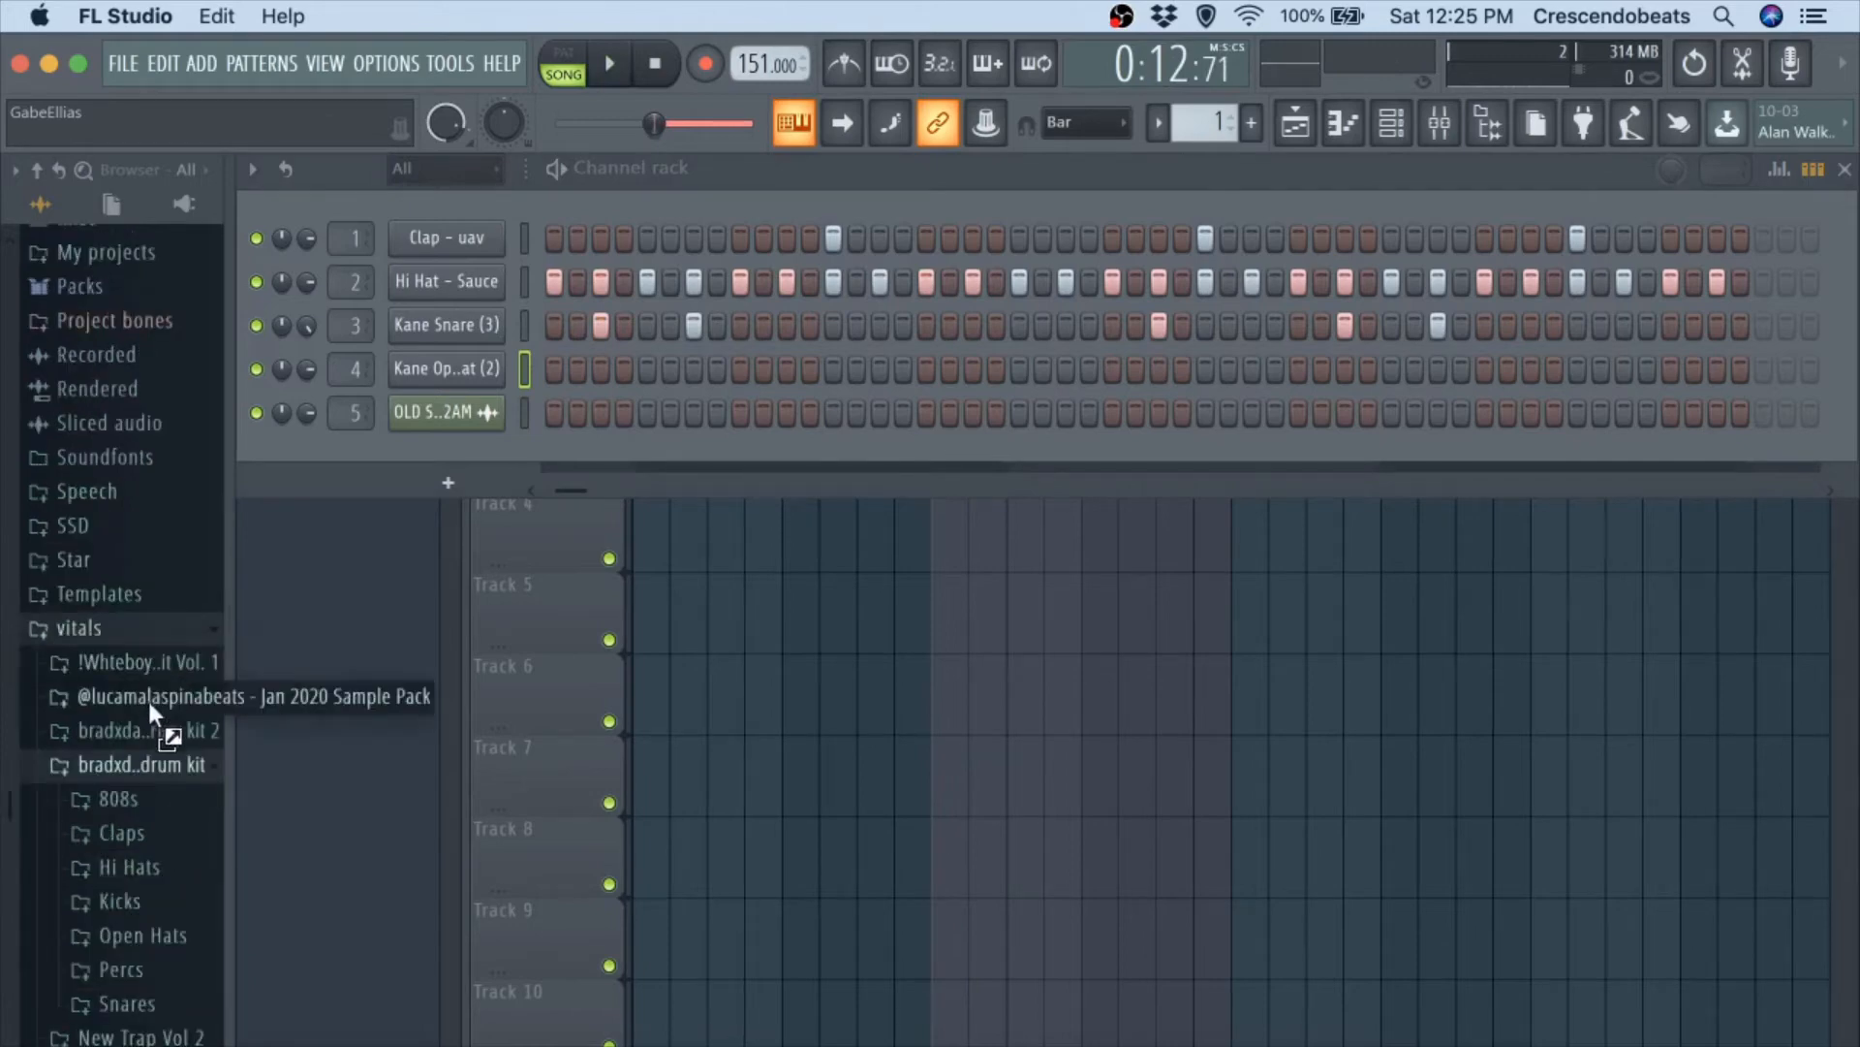
click(149, 865)
click(149, 864)
click(149, 929)
click(143, 948)
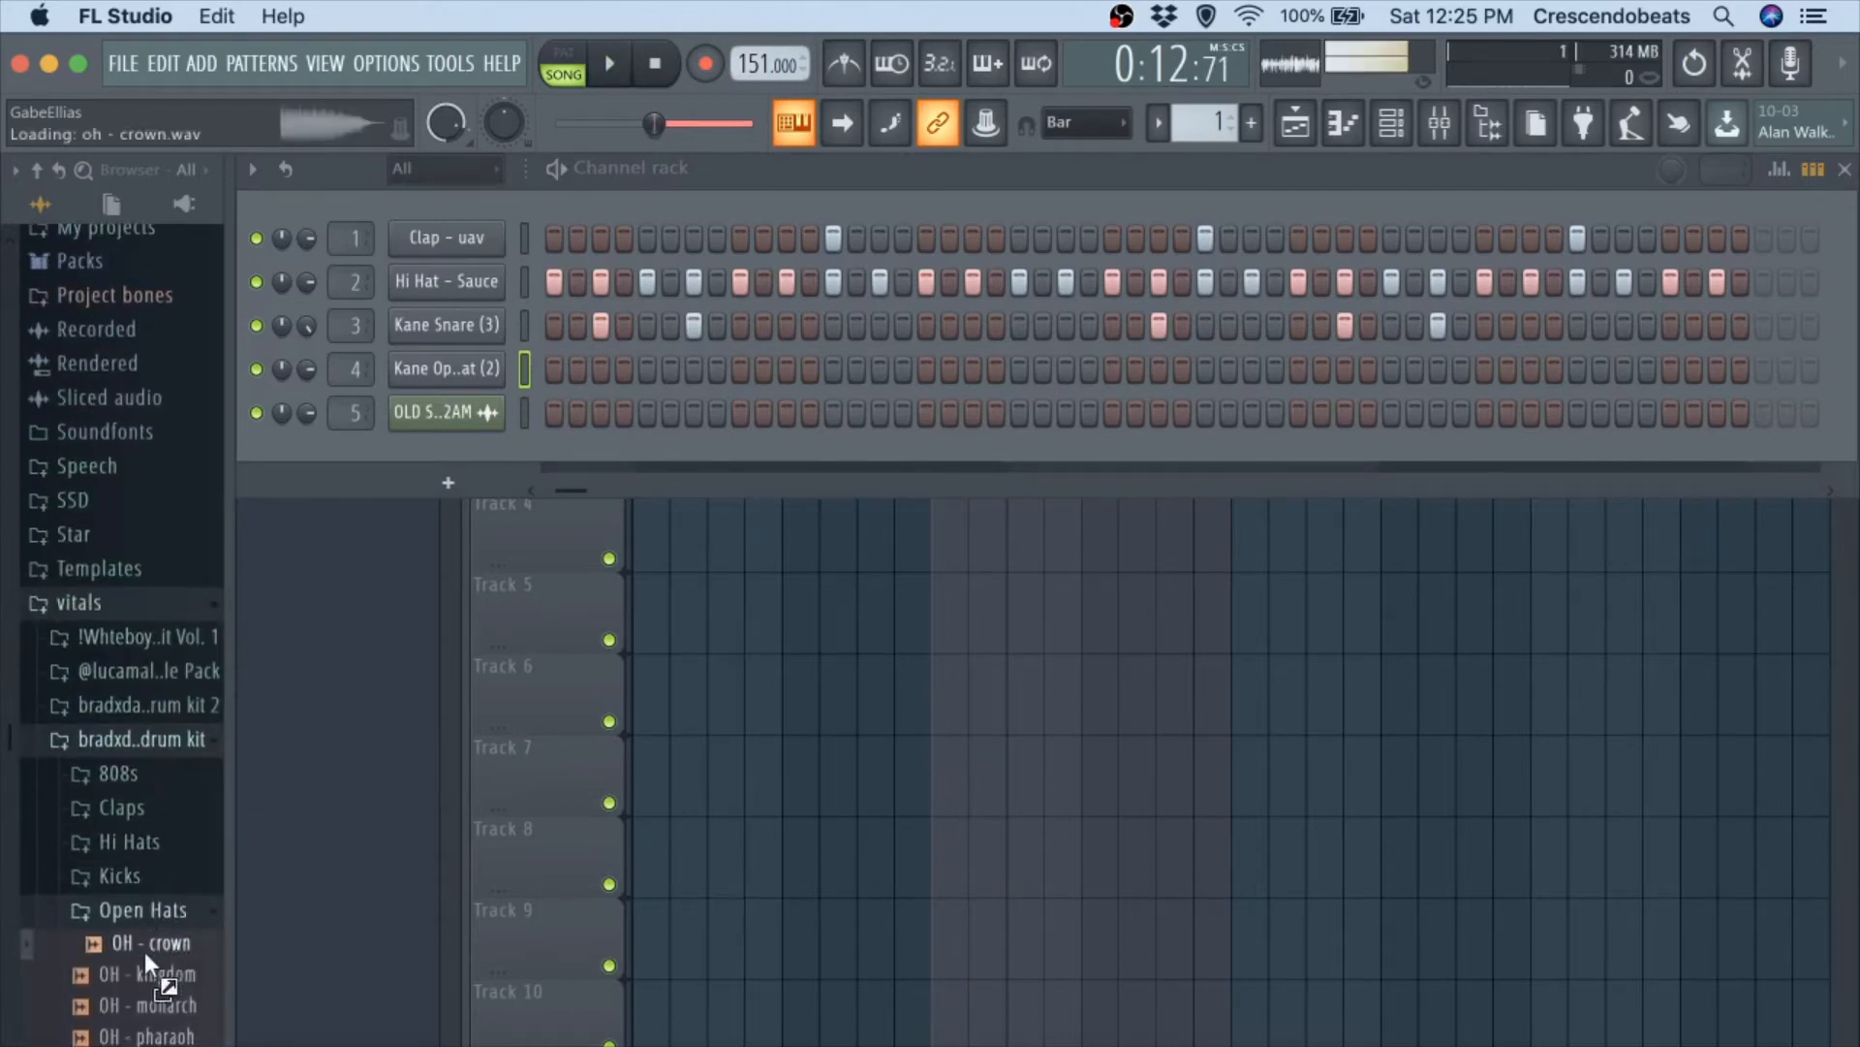
Audition the kit's pharaoh, royalty and monarch open hats over the beat and add OH - monarch as a new channel.
scroll(144, 951, down, 2)
click(145, 955)
key(space)
click(150, 985)
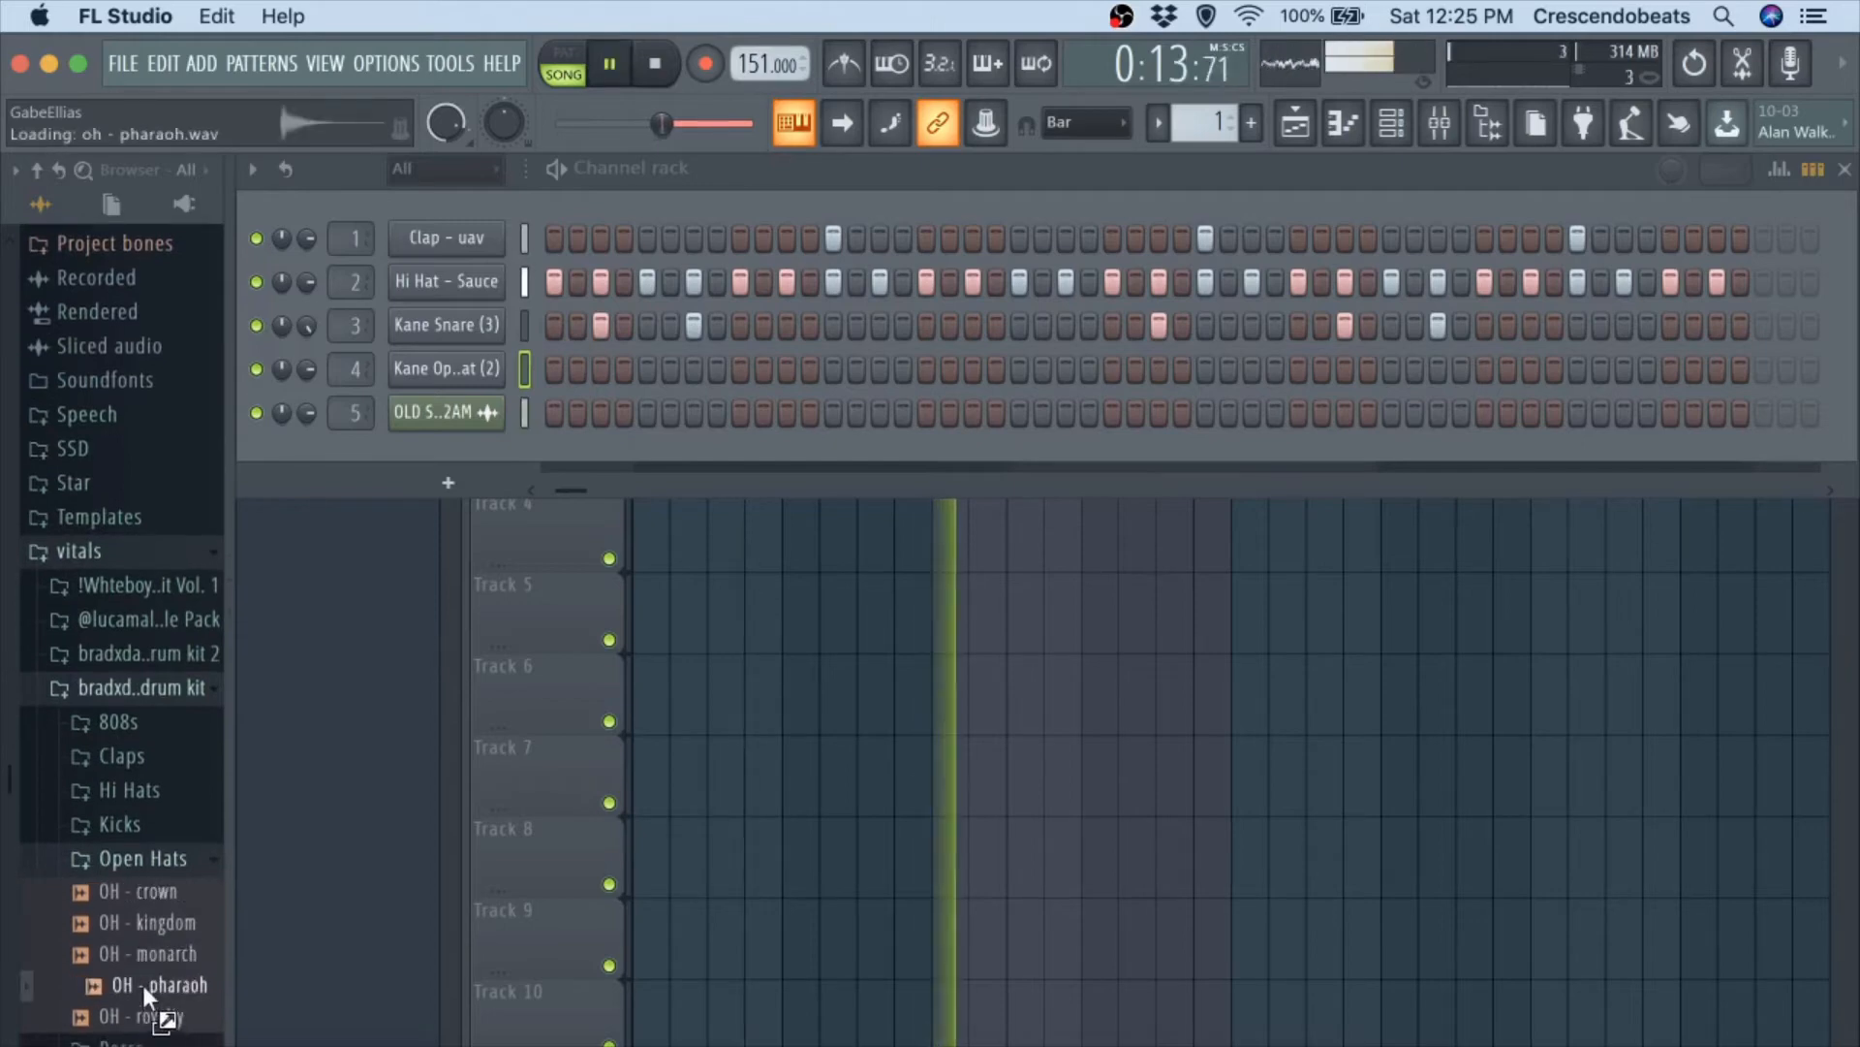
click(155, 1014)
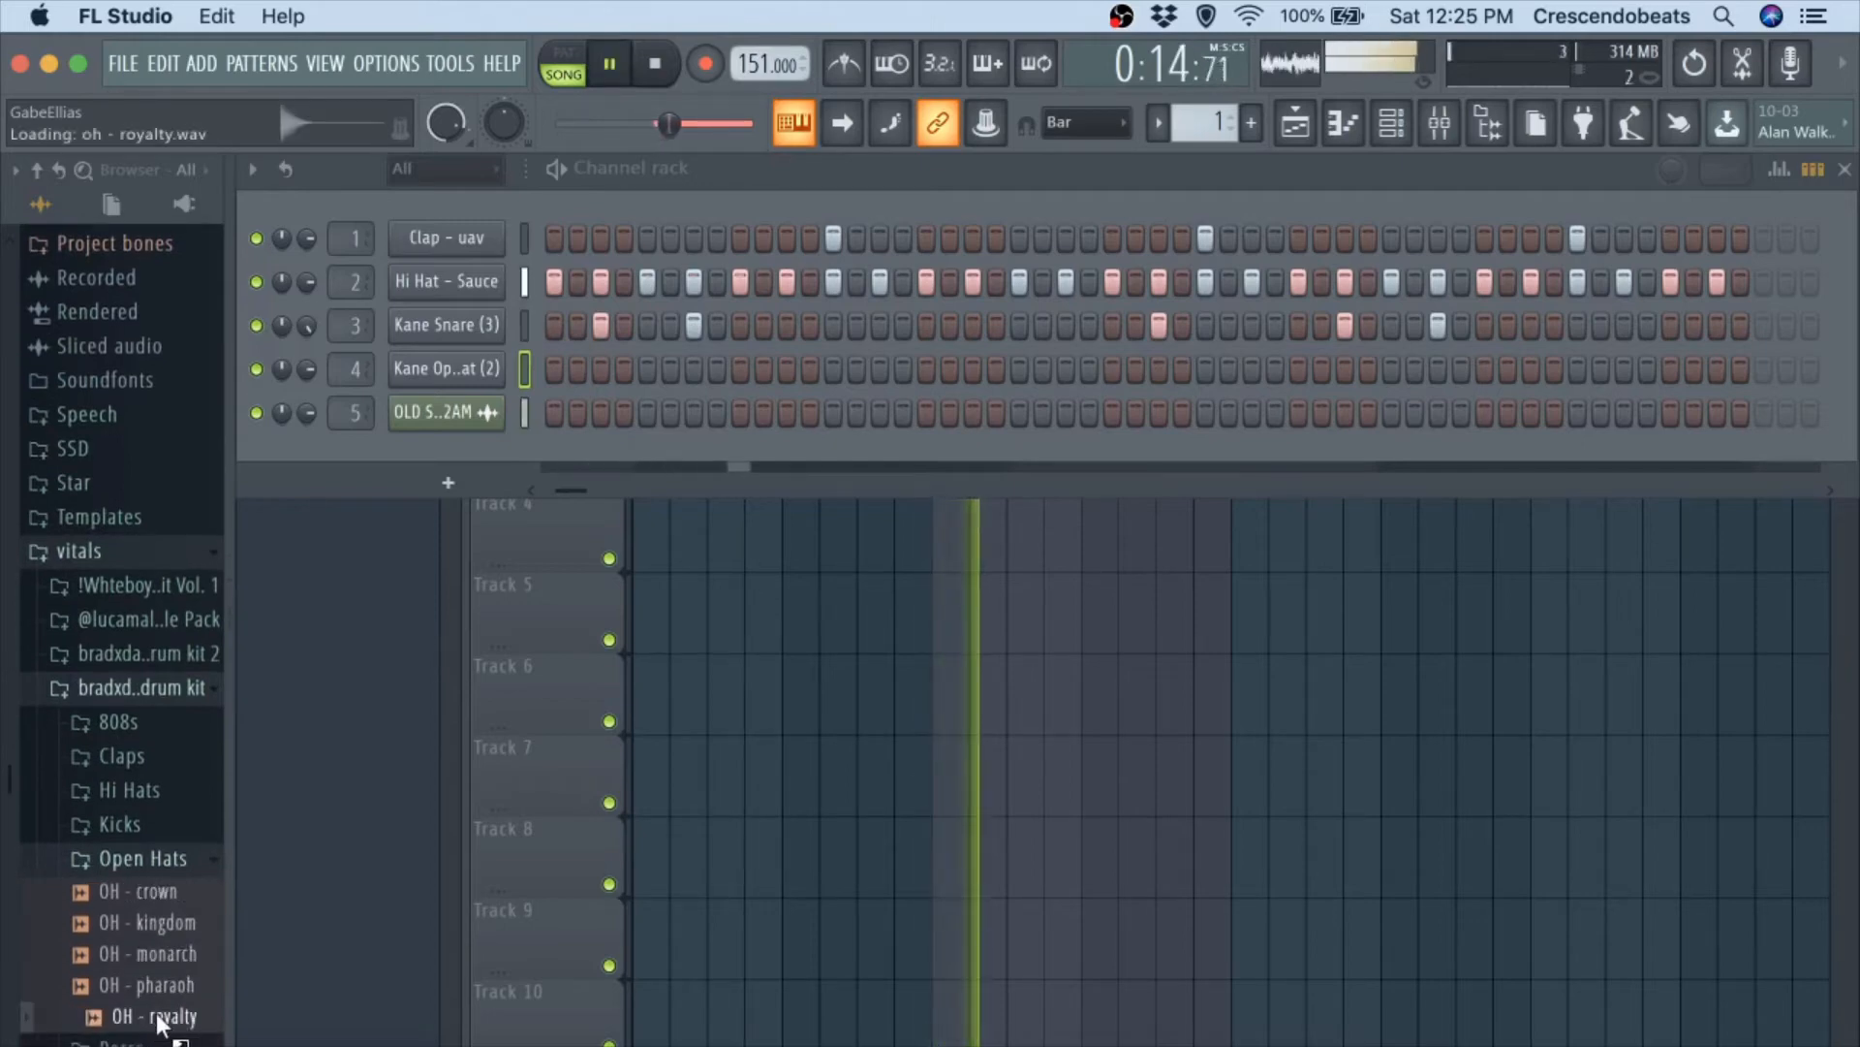
click(146, 951)
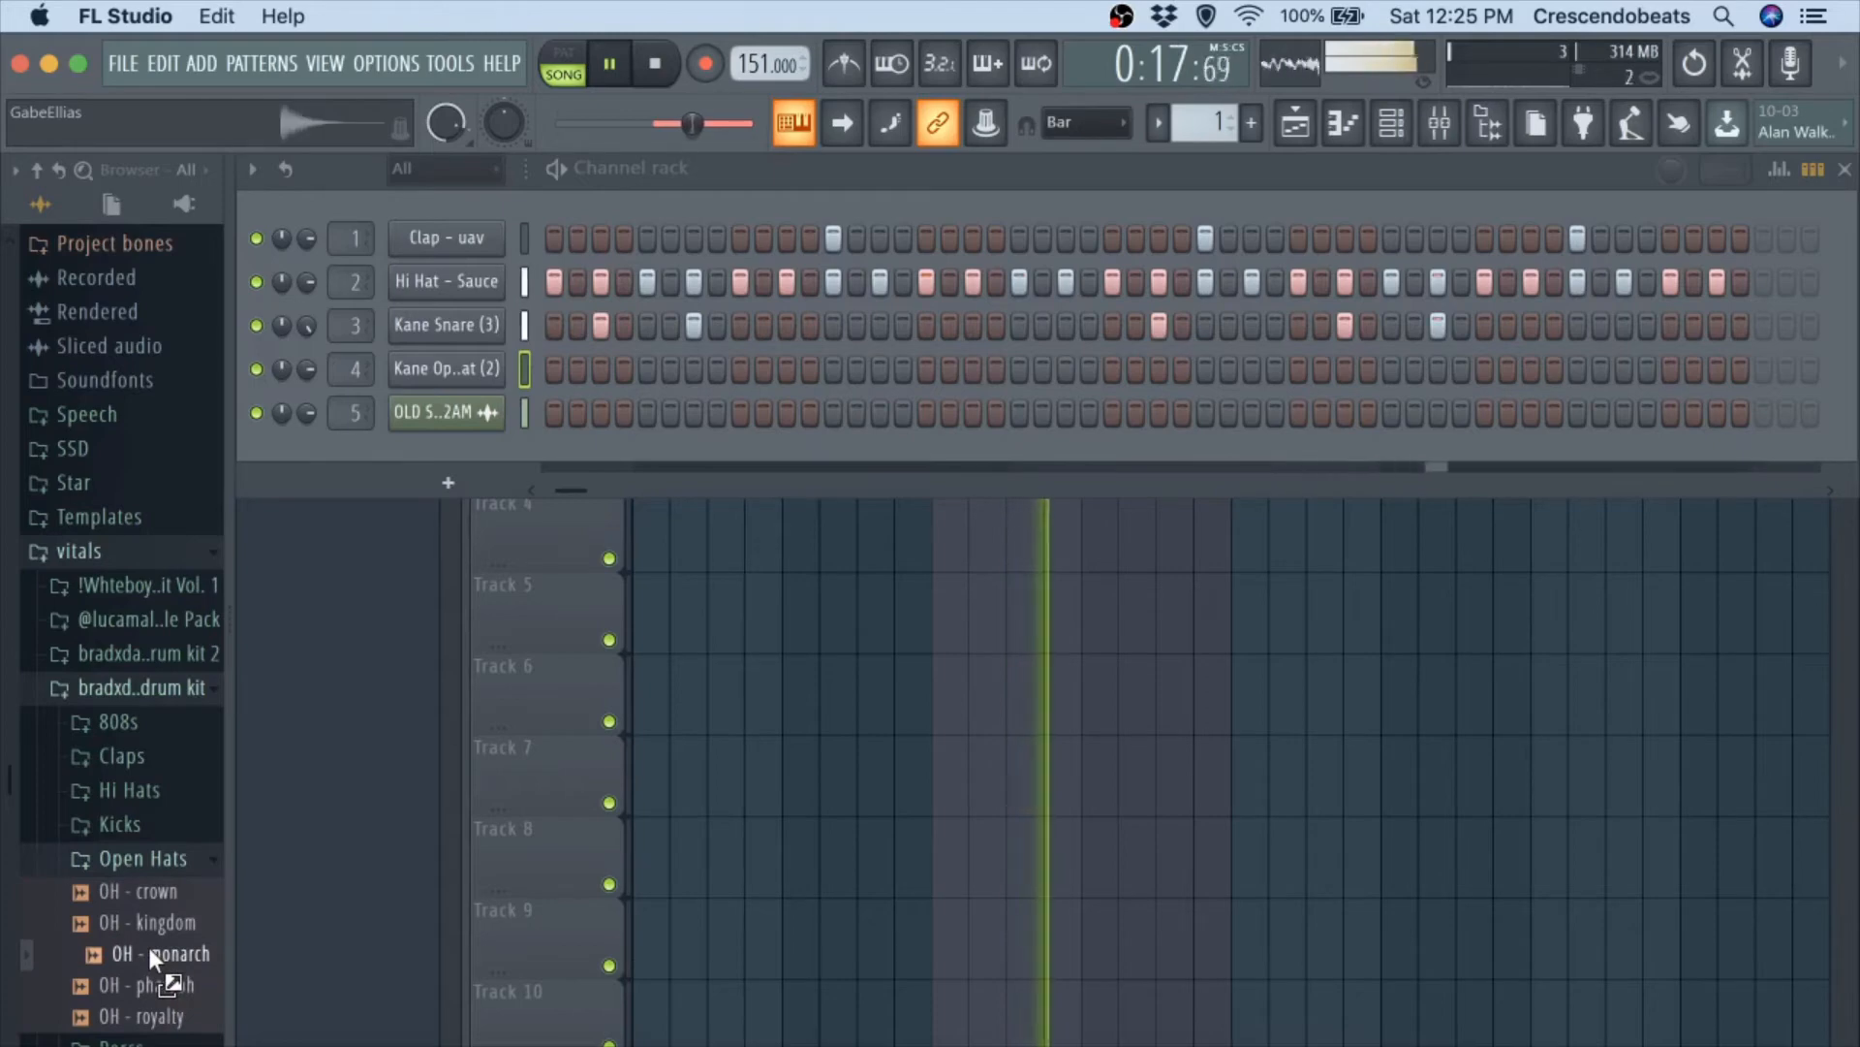
key(space)
drag(148, 945, 461, 453)
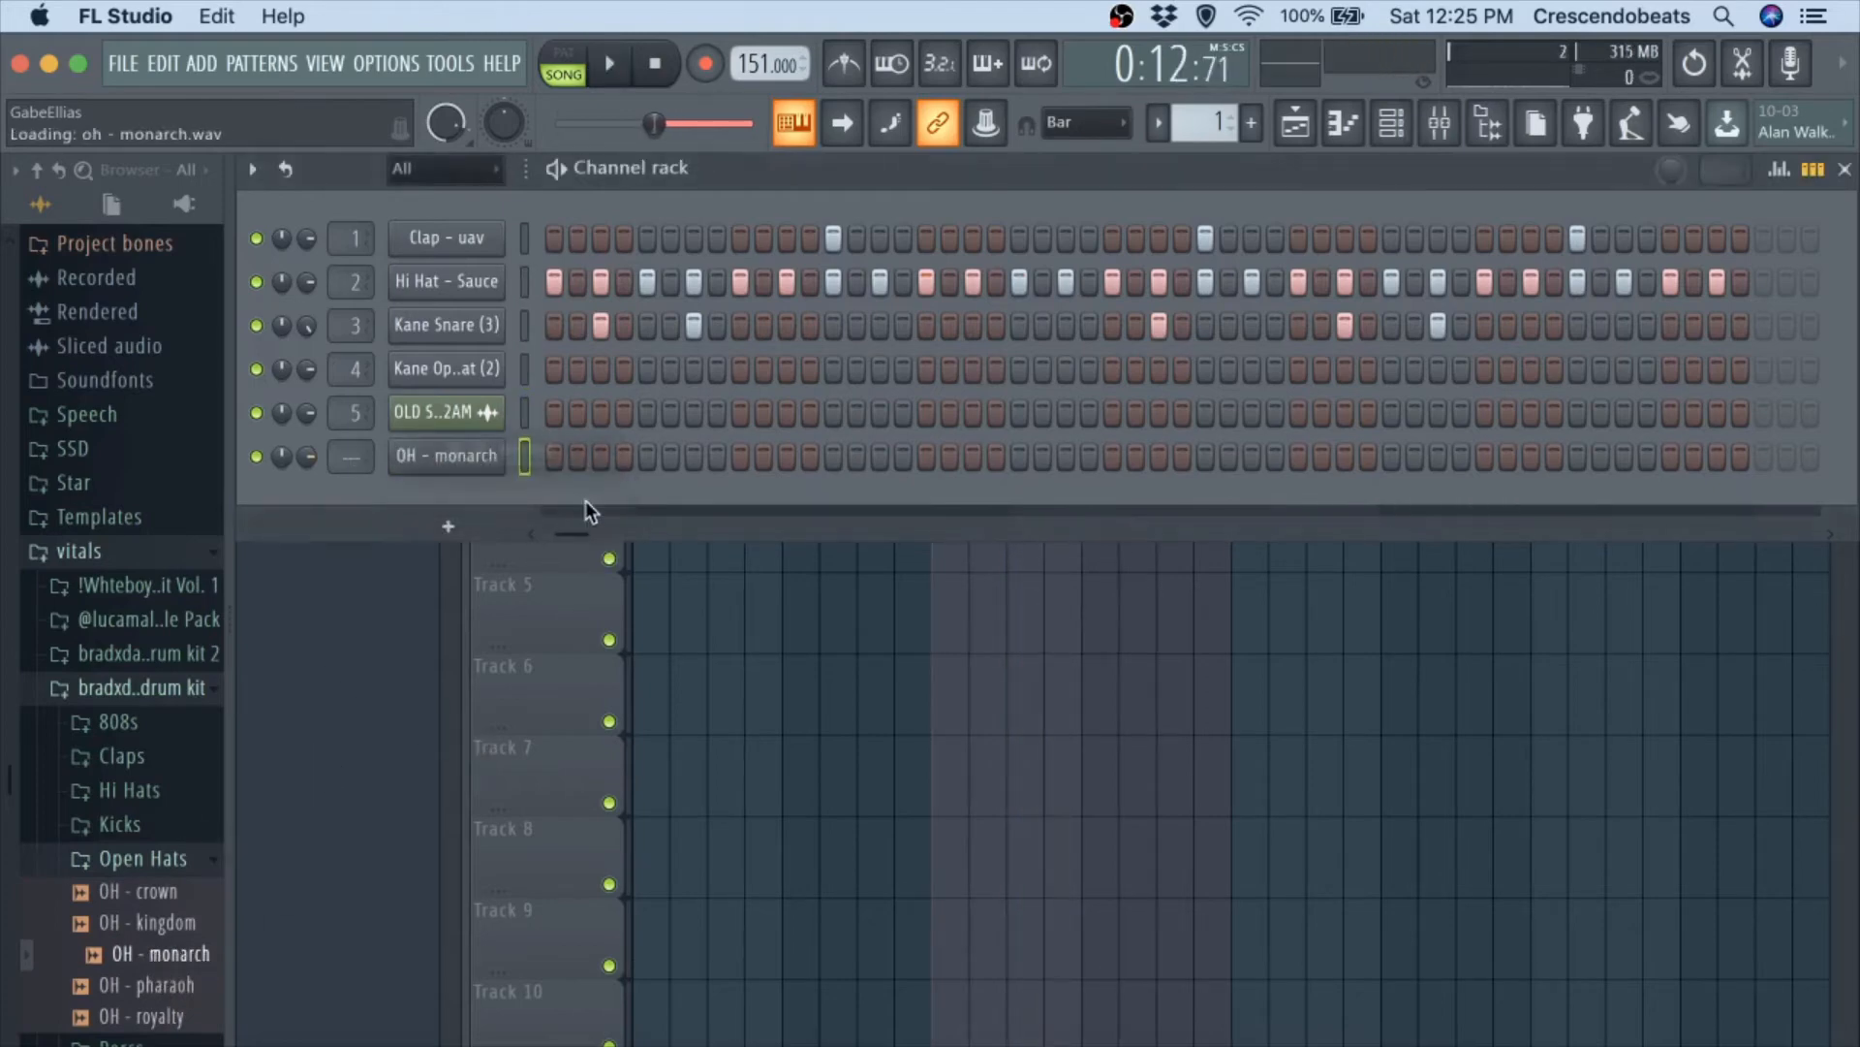
Place OH - monarch hits on steps 7 and 55 while playing the beat.
drag(564, 531, 436, 532)
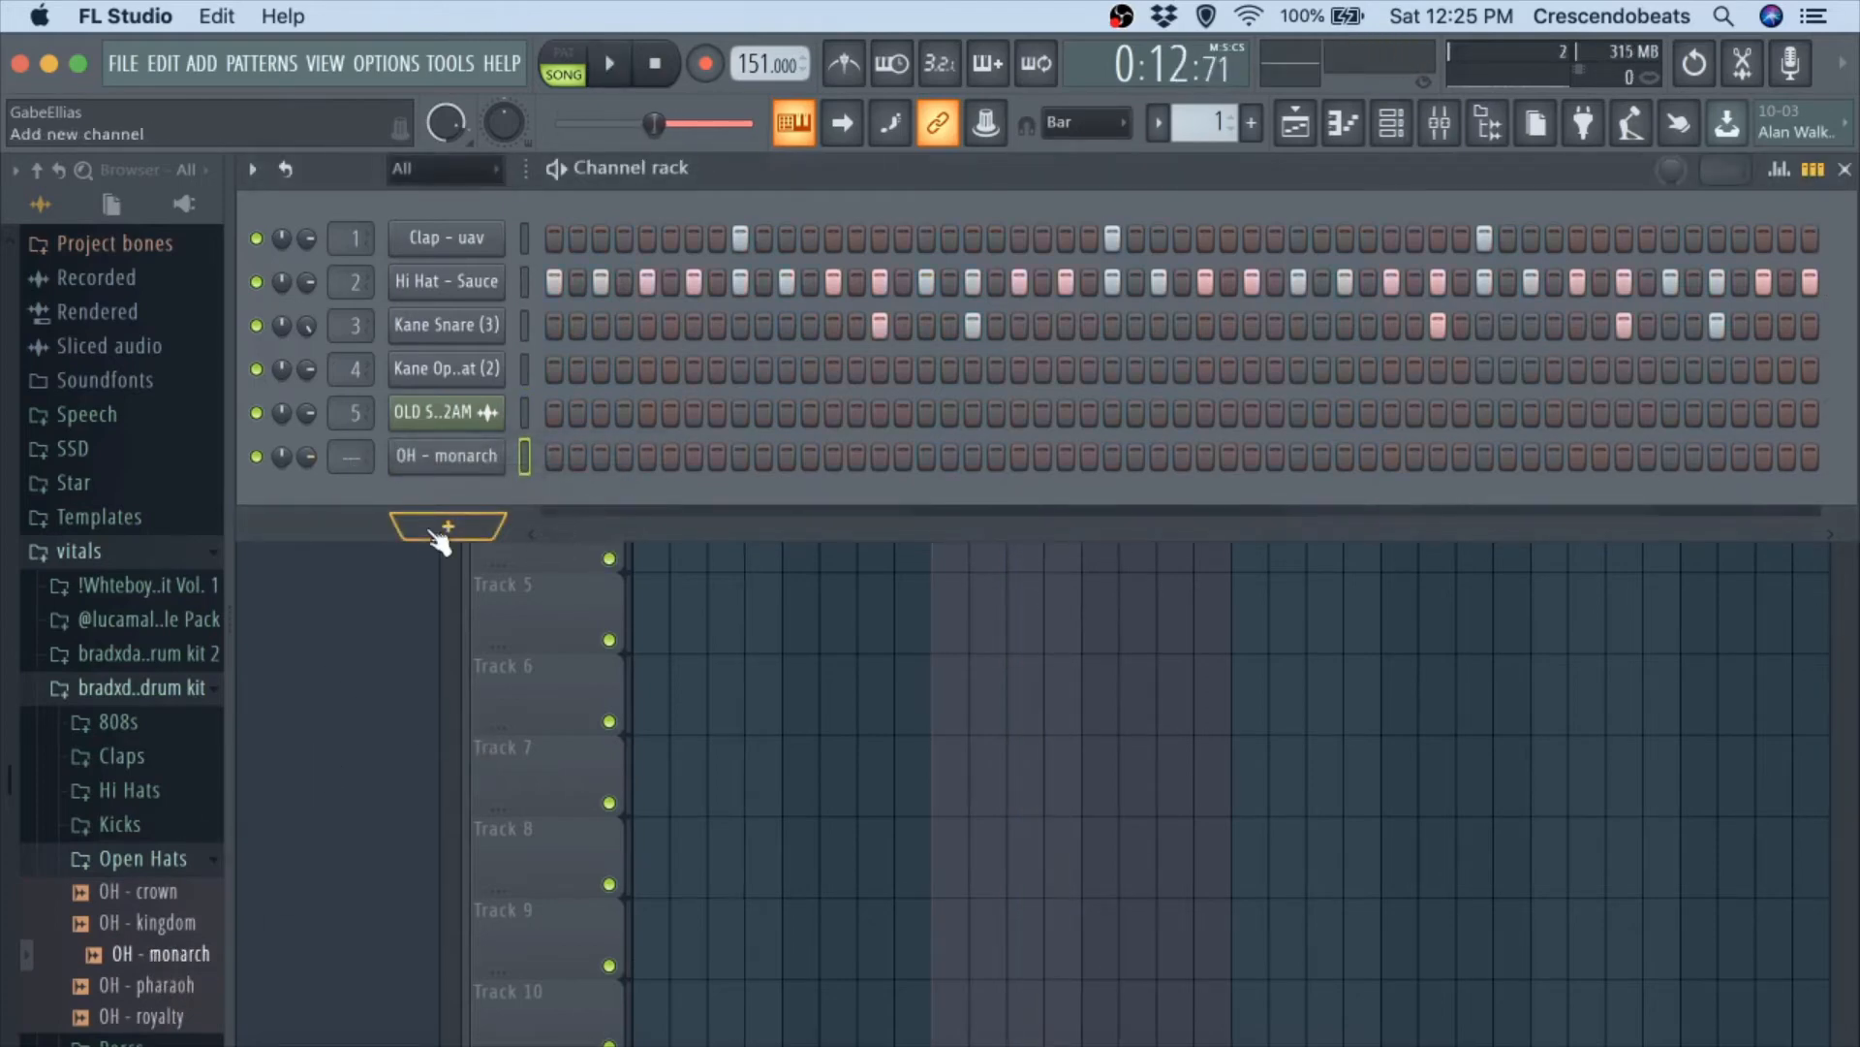
click(701, 452)
key(space)
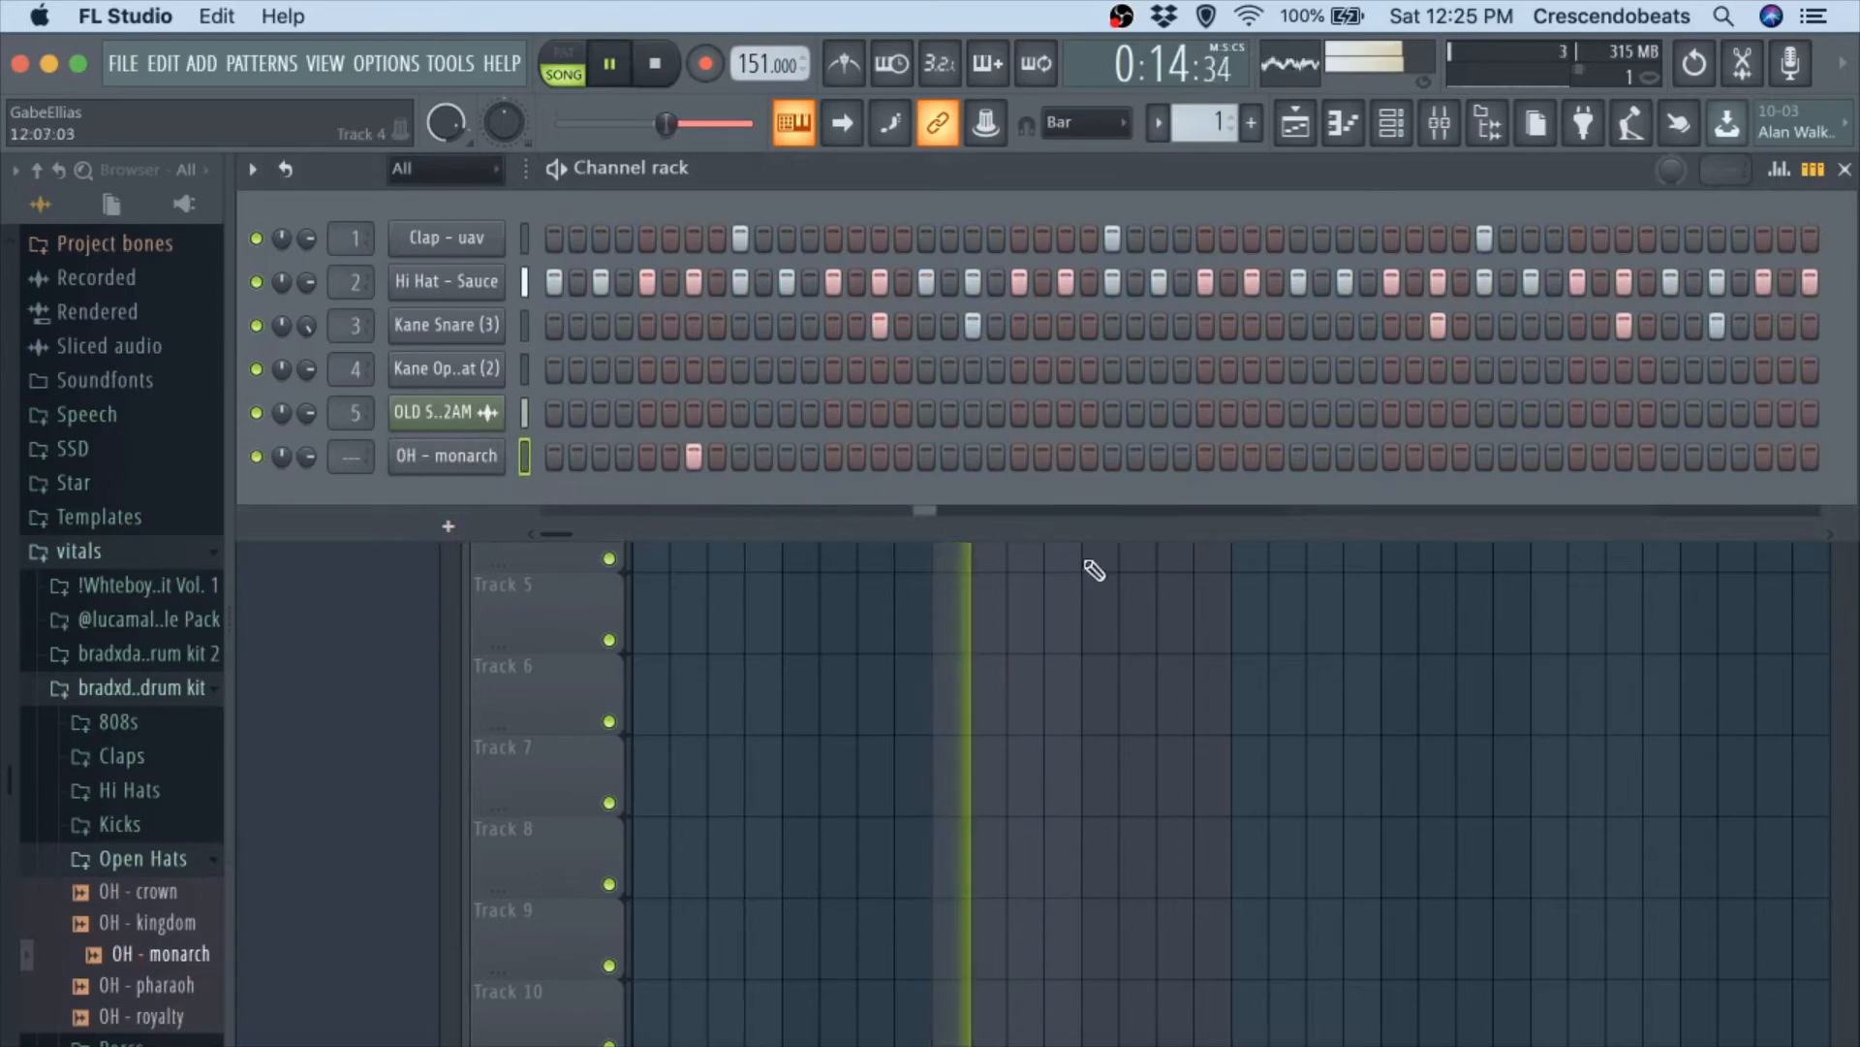
click(1391, 455)
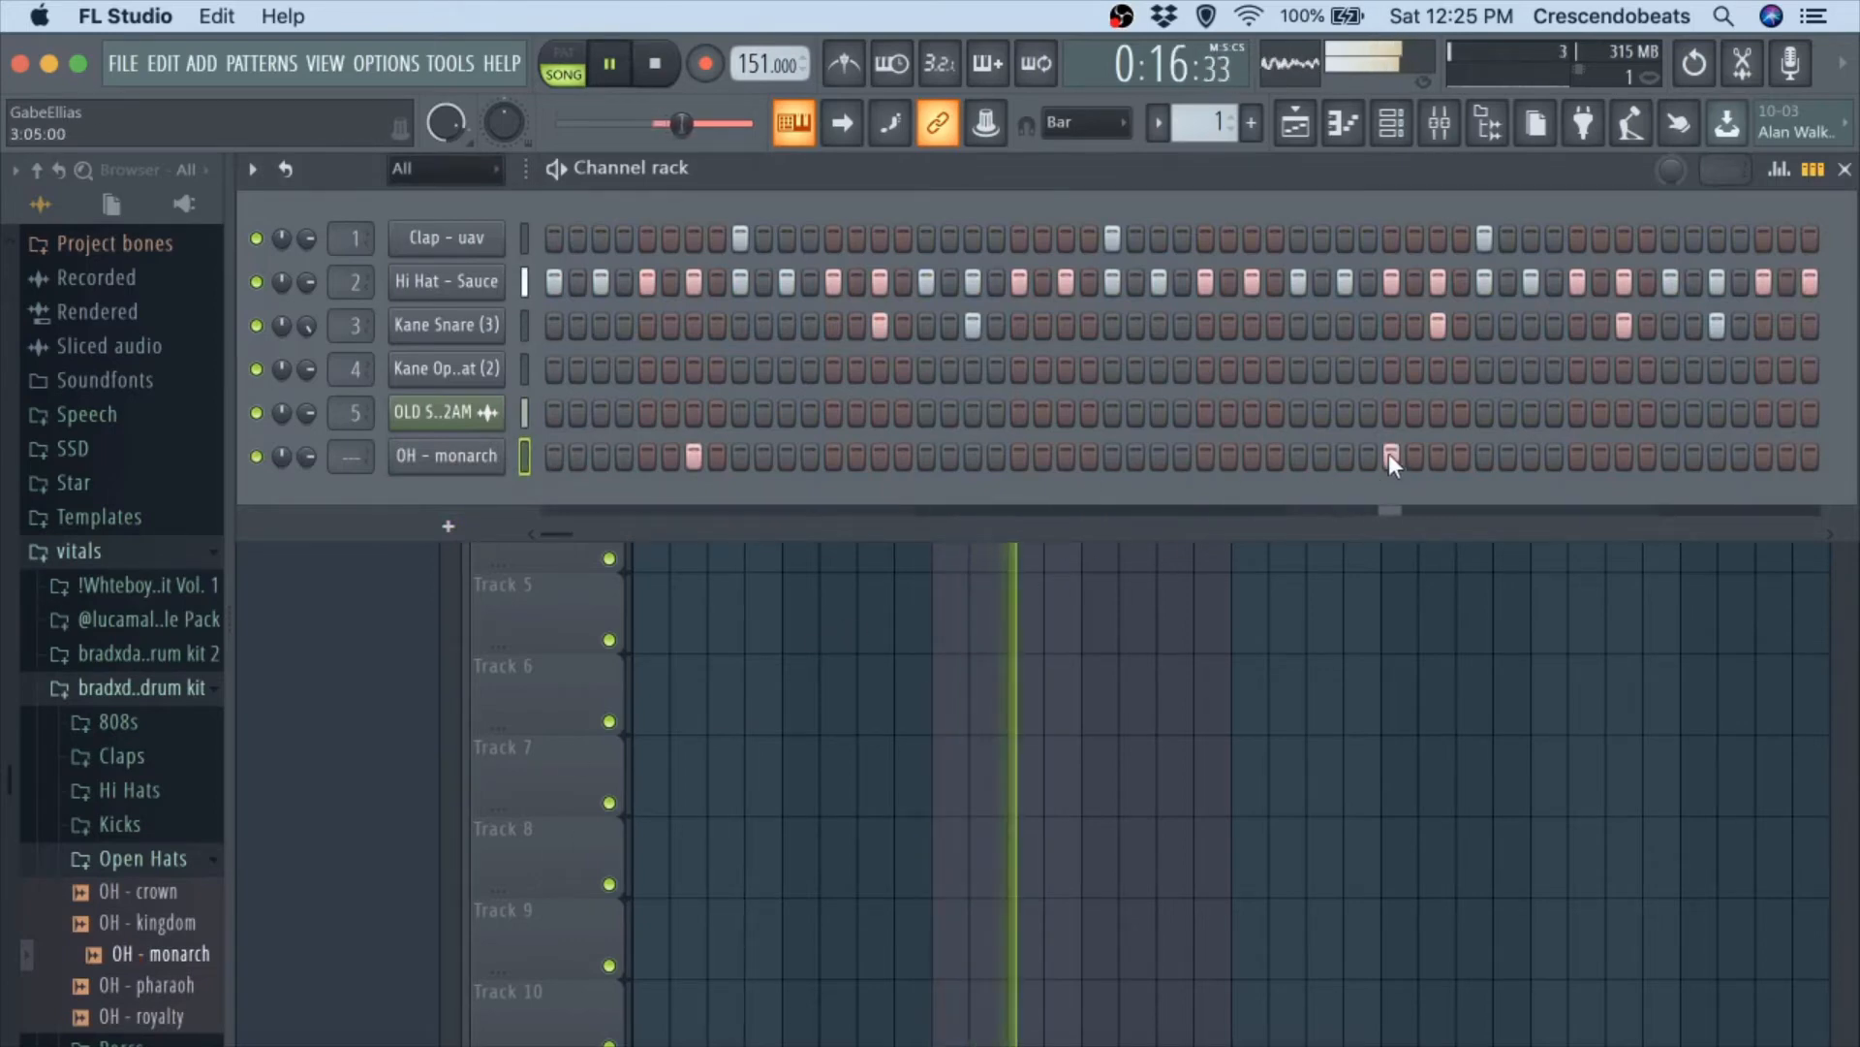
click(1391, 455)
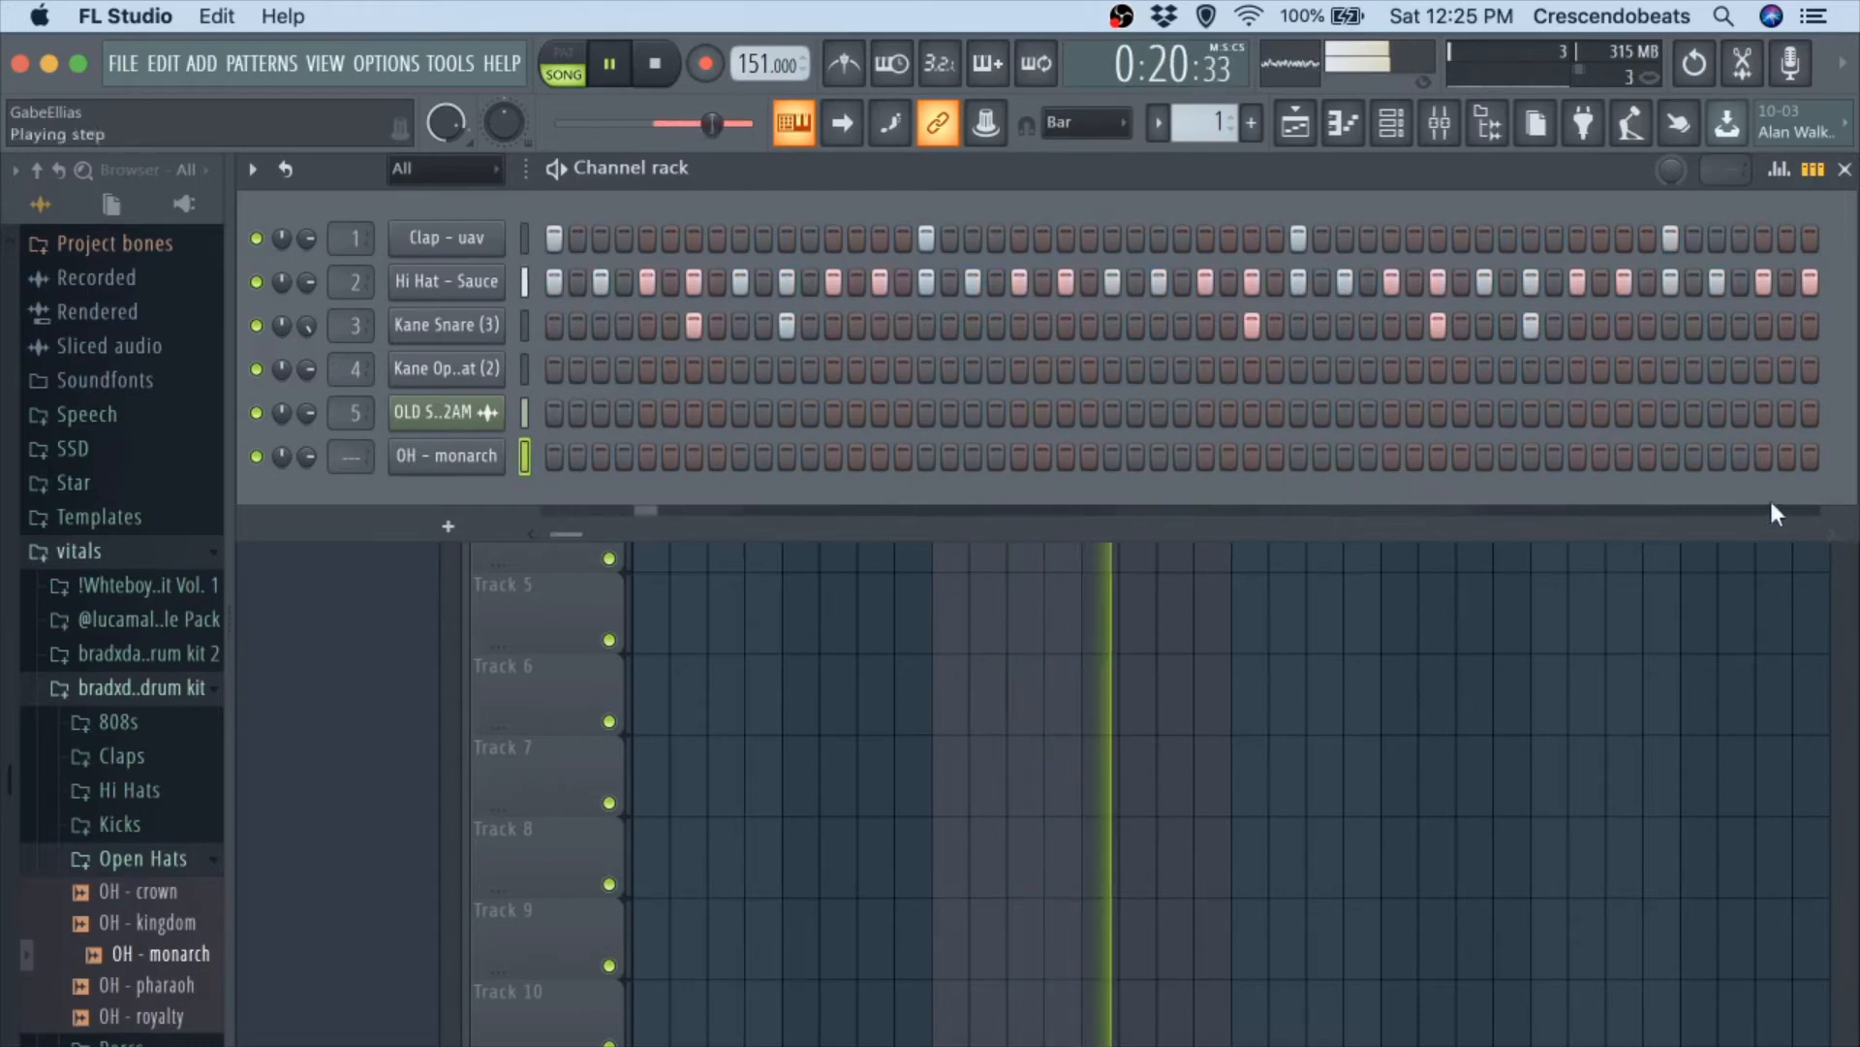
click(1624, 455)
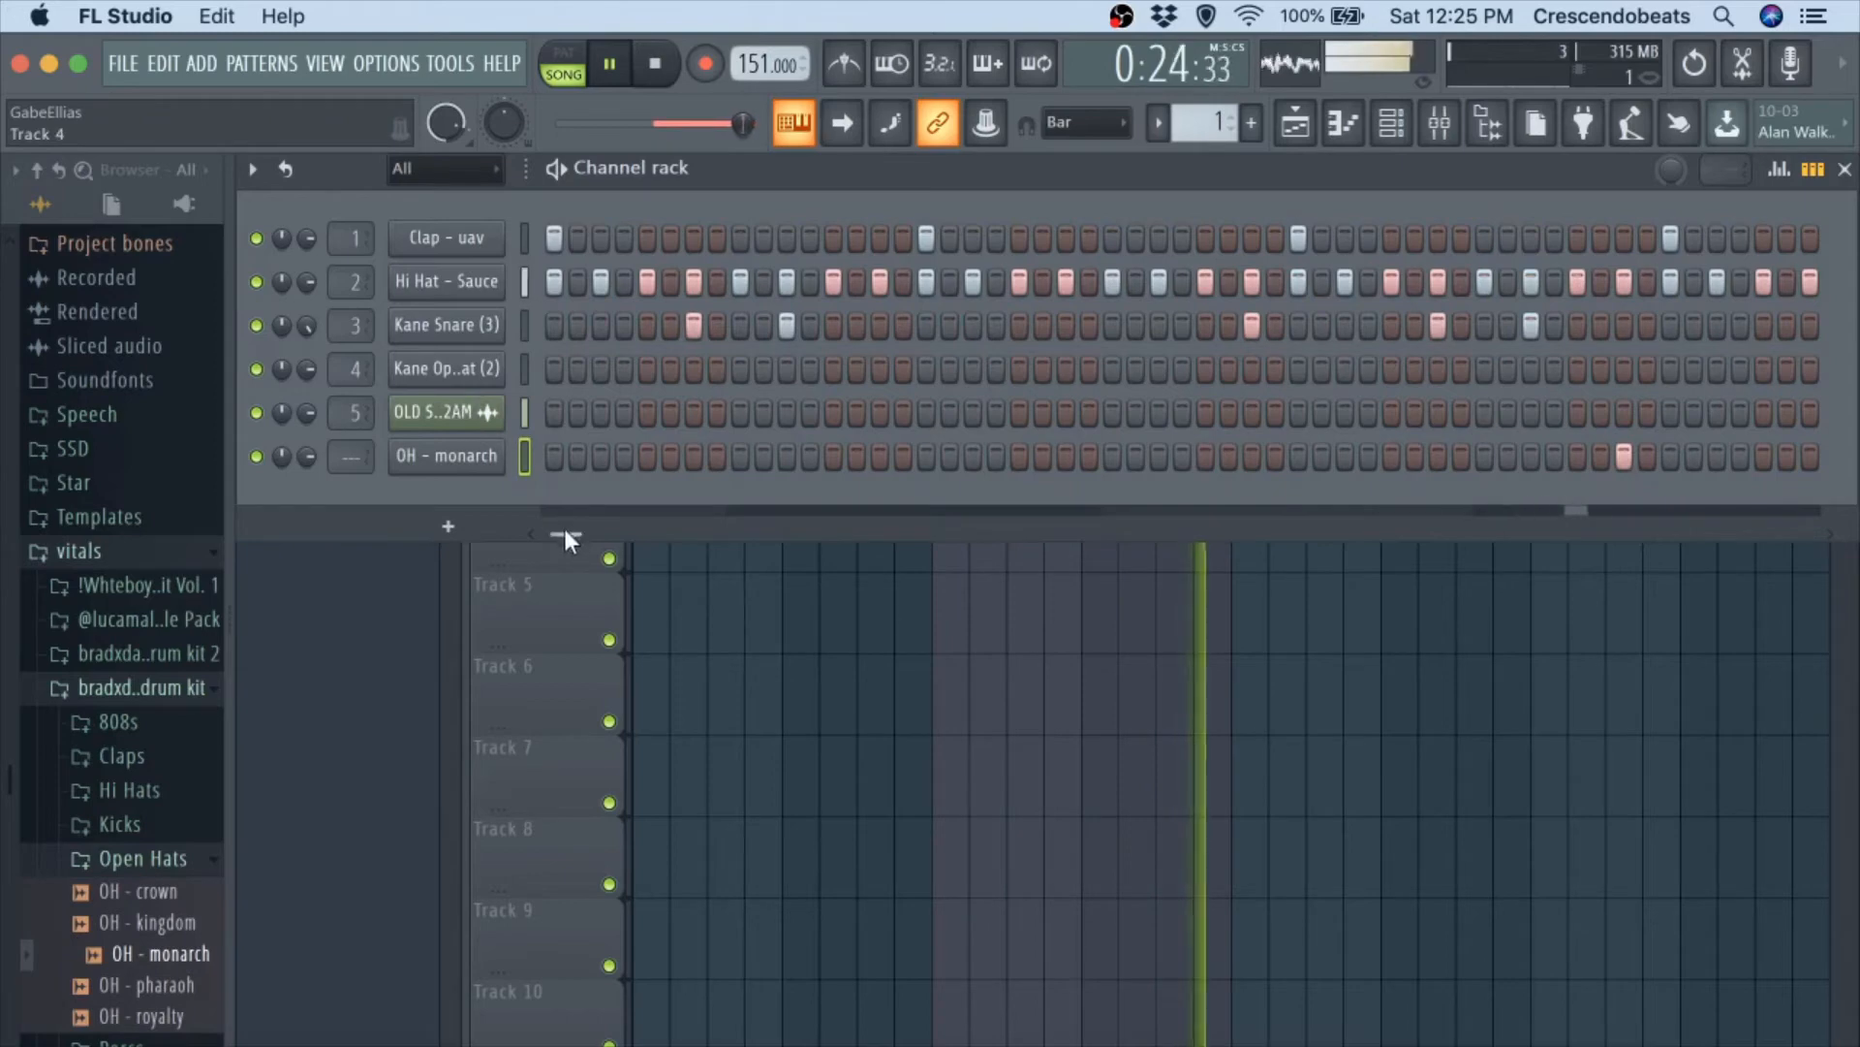
Place Kane Open Hat (2) hits on steps 11 and 37 and an OH - monarch hit on step 43, and replay the beat.
click(786, 368)
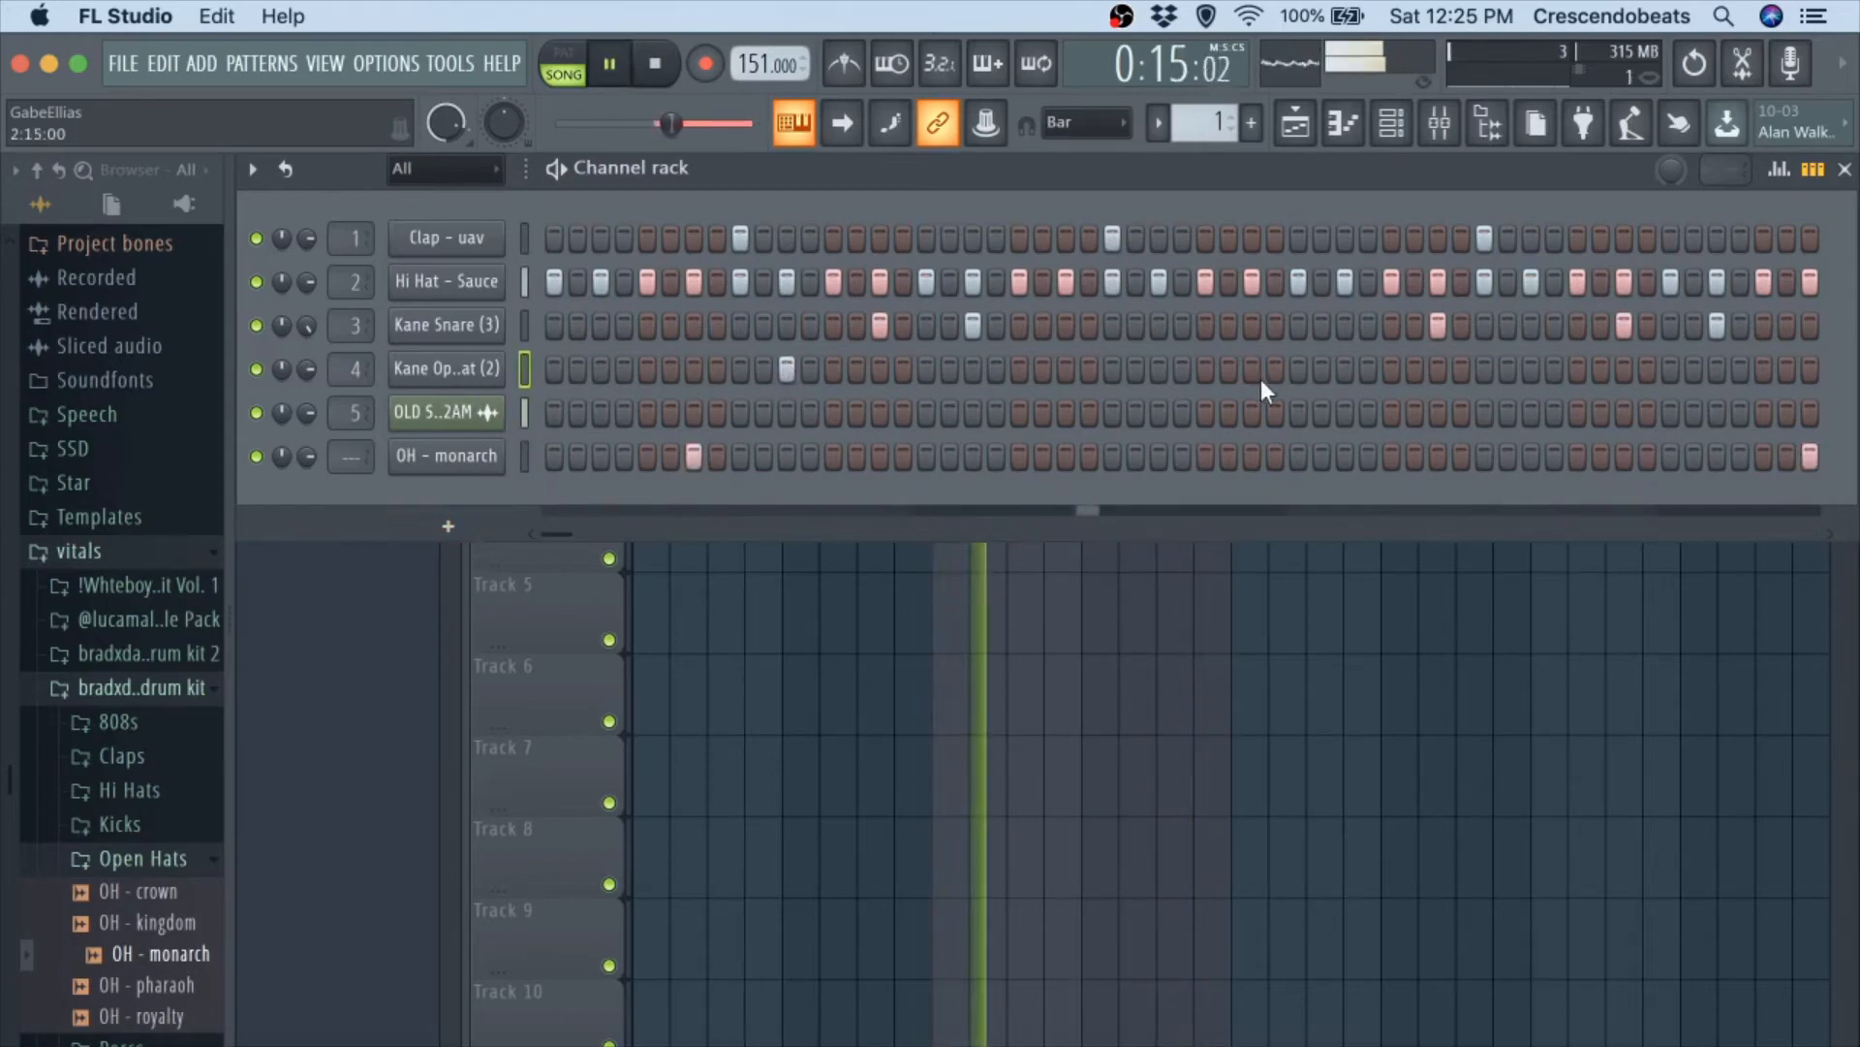
click(1391, 368)
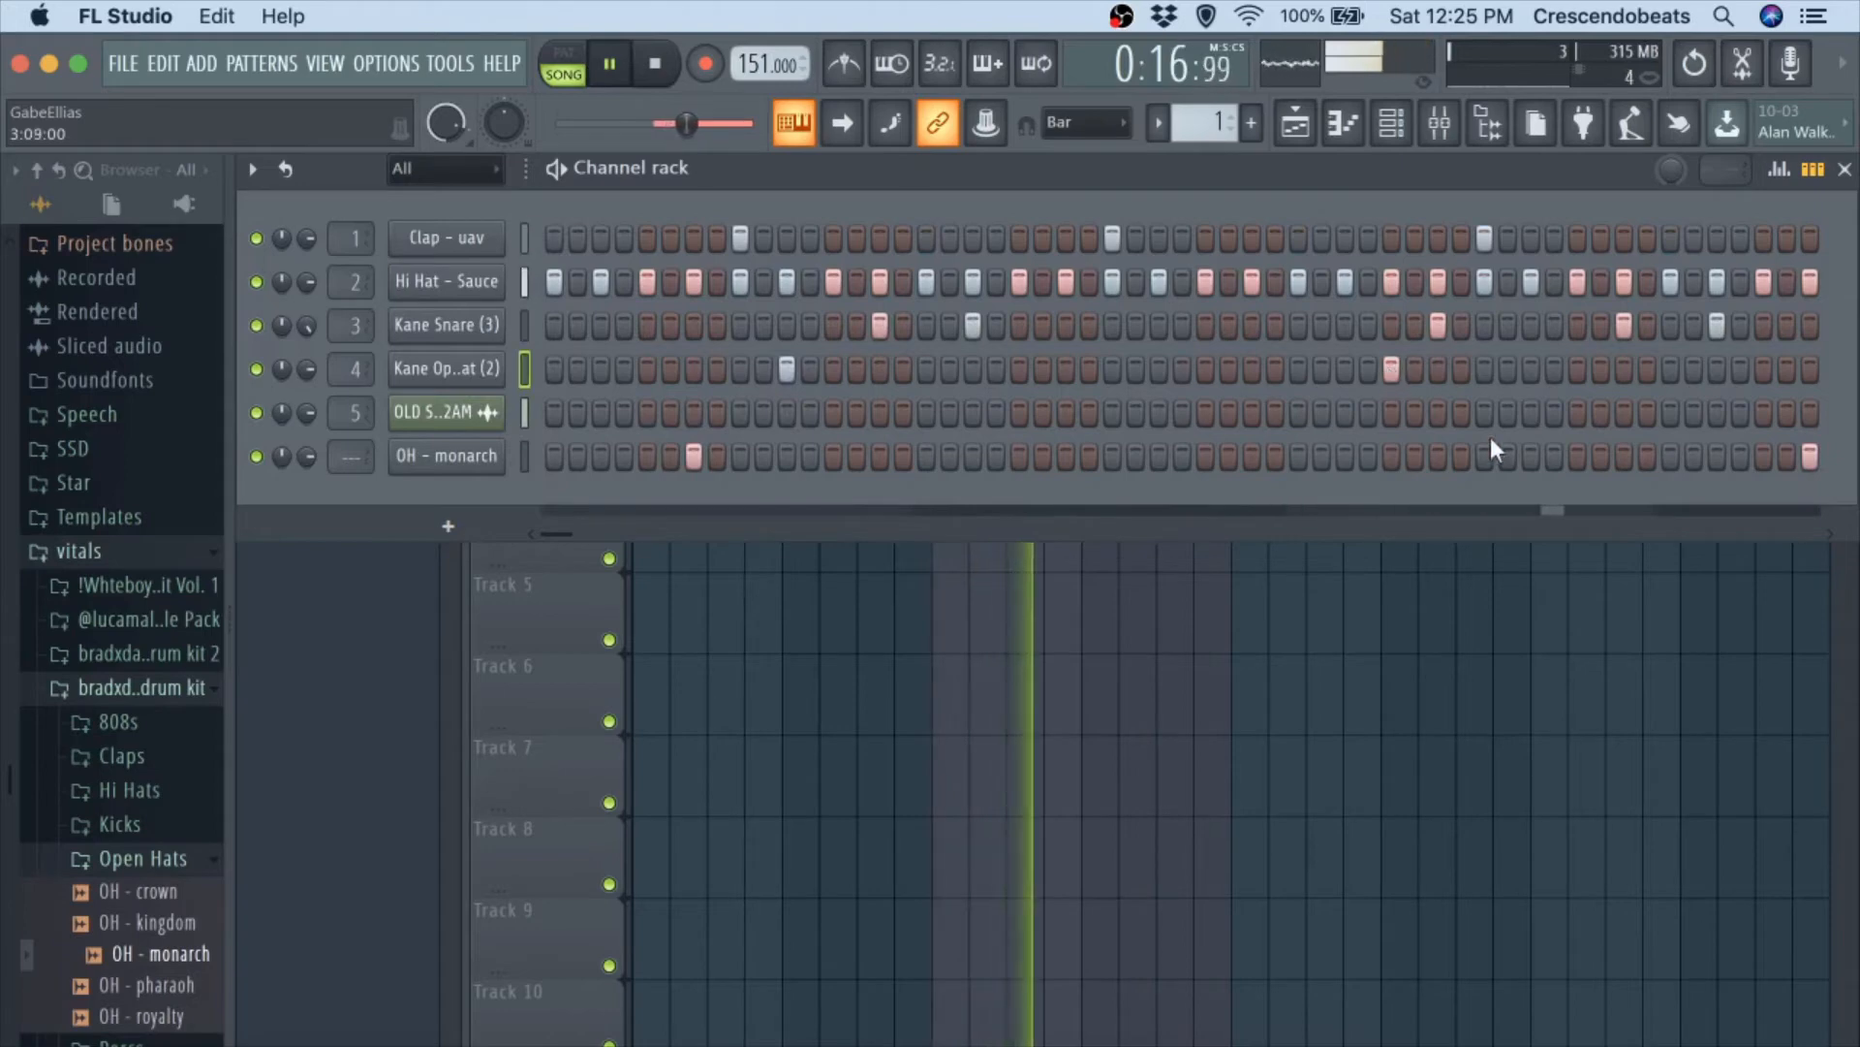
key(space)
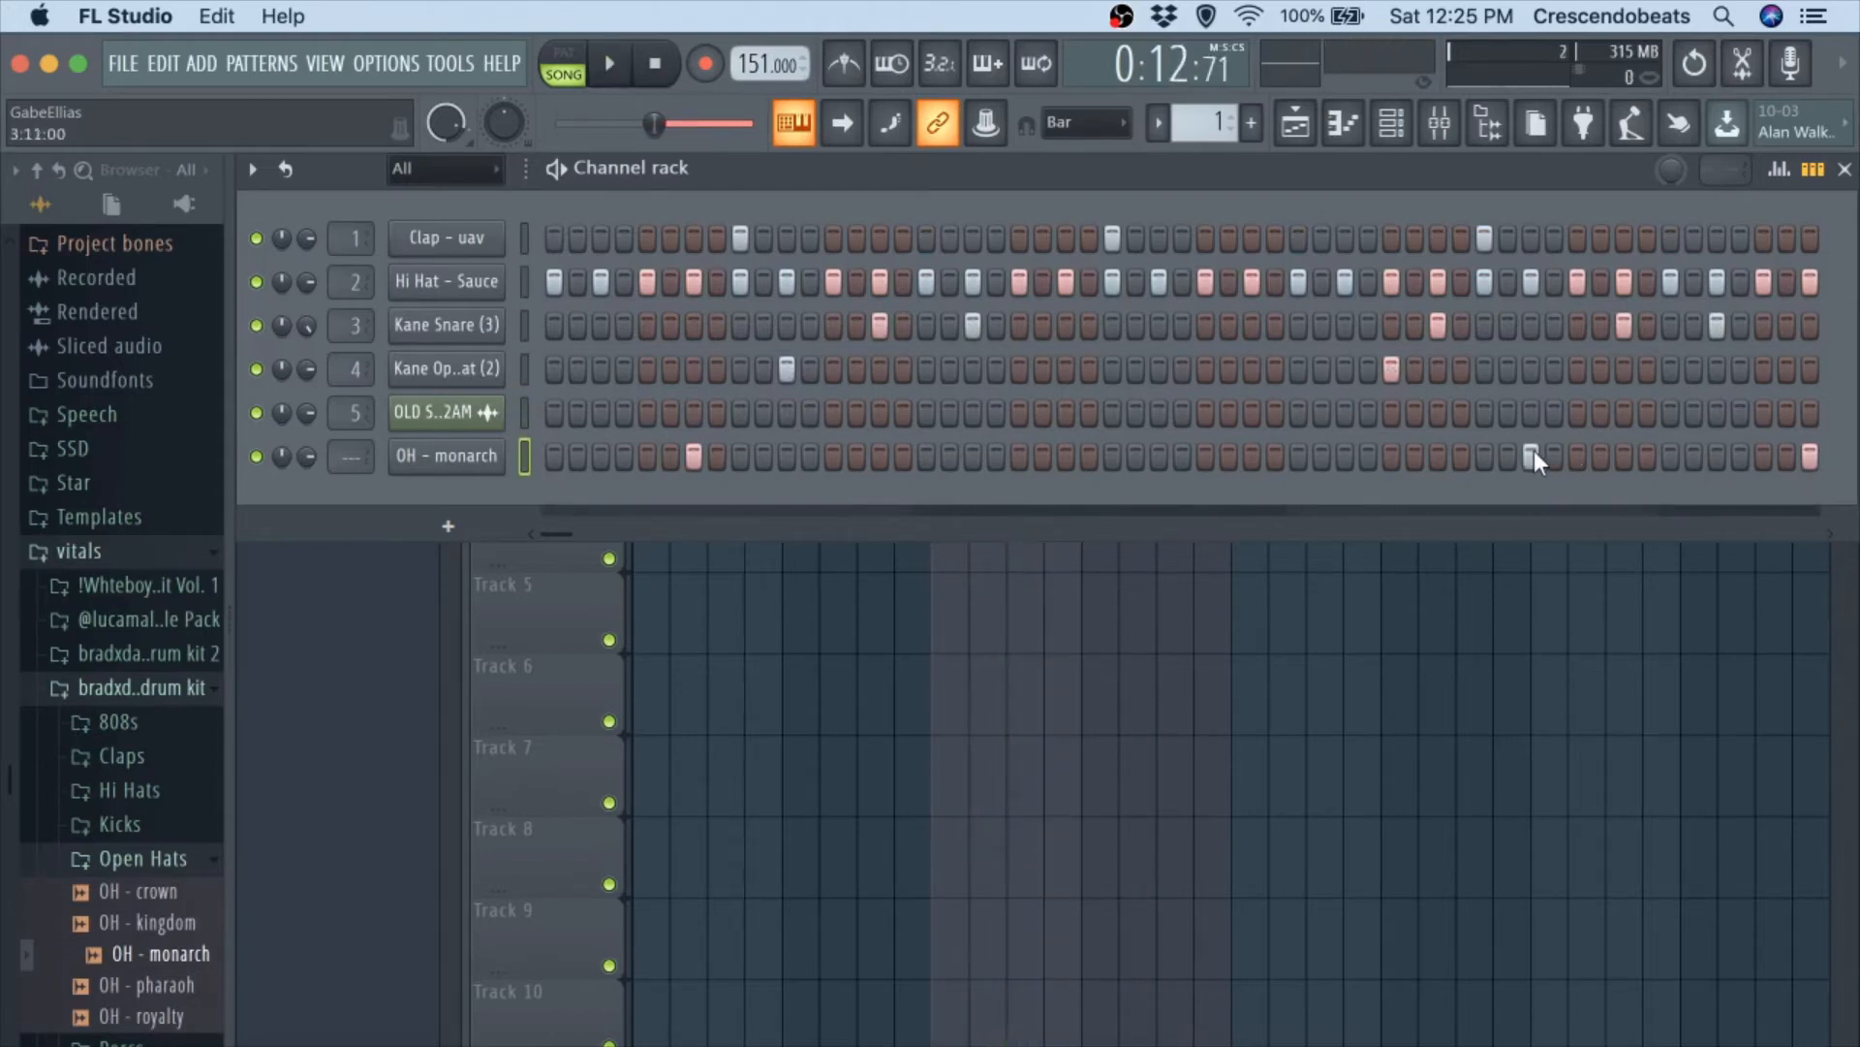
key(space)
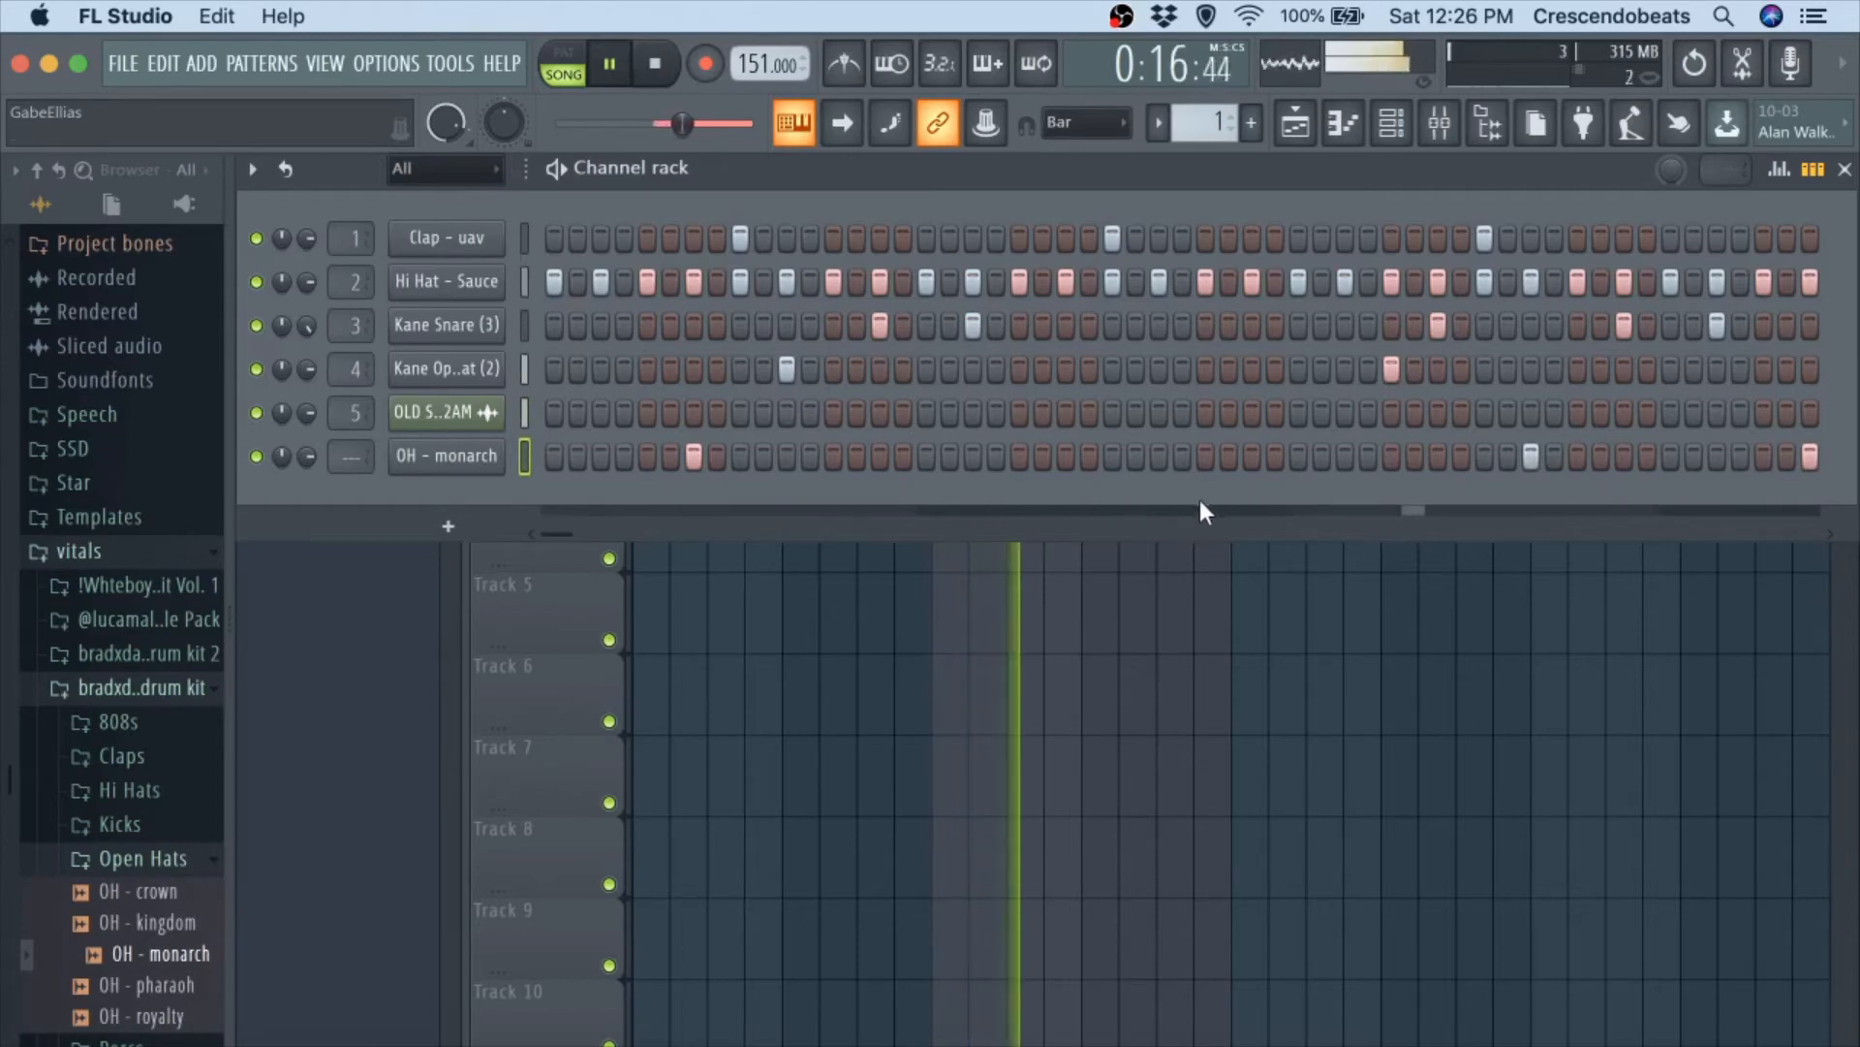
Remove the OH - monarch hit on step 55 and stop playback.
click(1833, 533)
click(1833, 533)
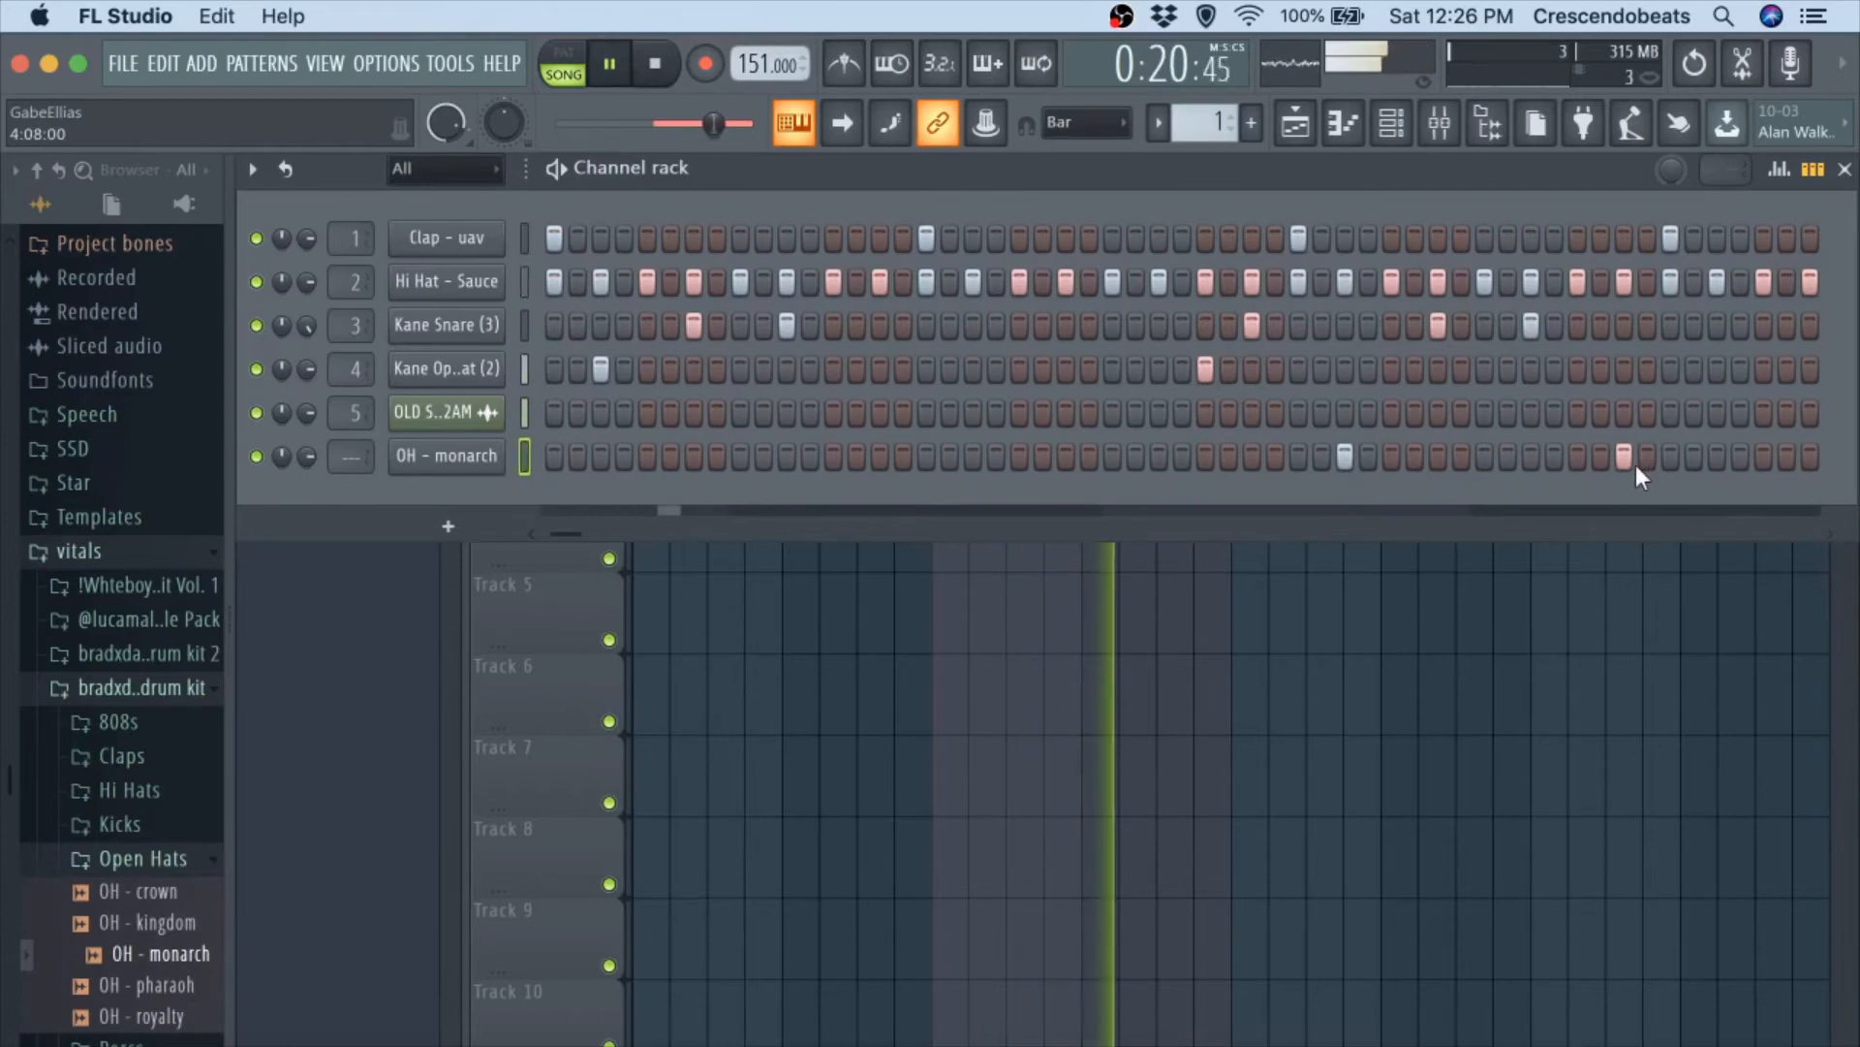
right_click(1631, 457)
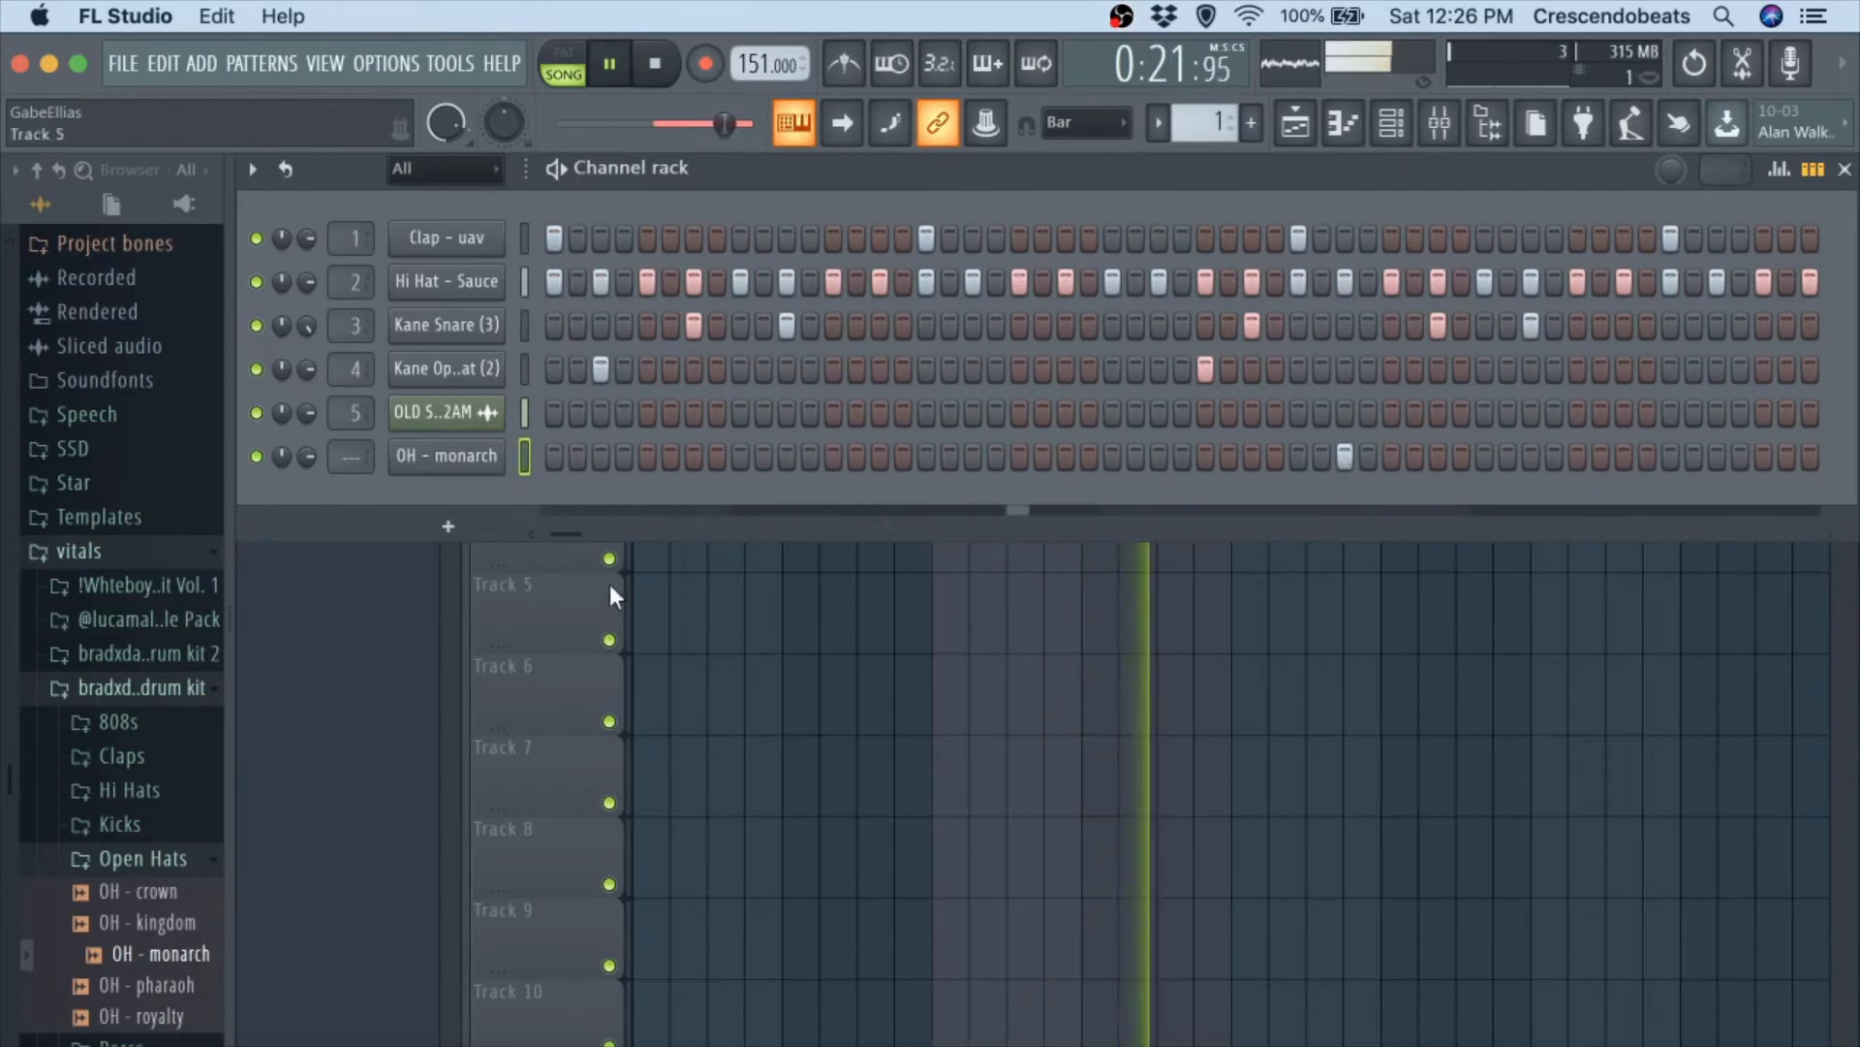
key(space)
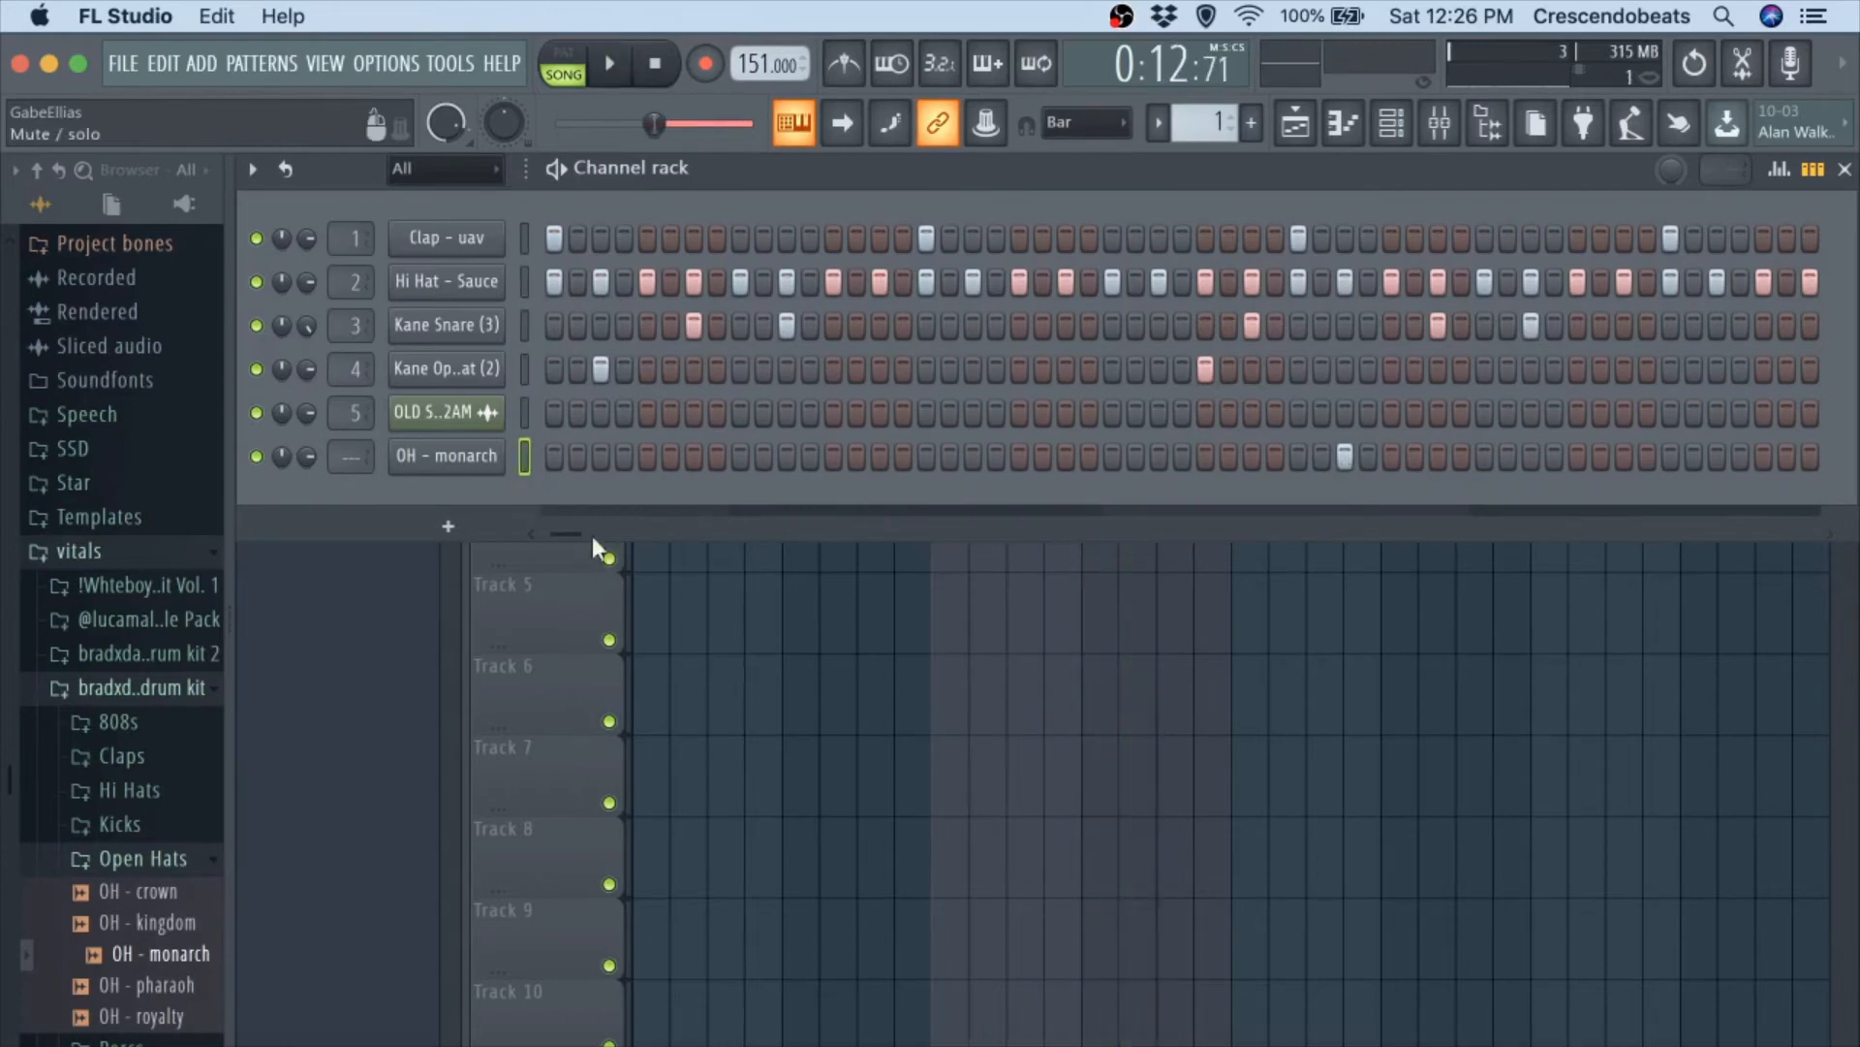
Find the percussion samples of the Secret Stash DrumKit V1 inside the SSD drums folder.
click(566, 531)
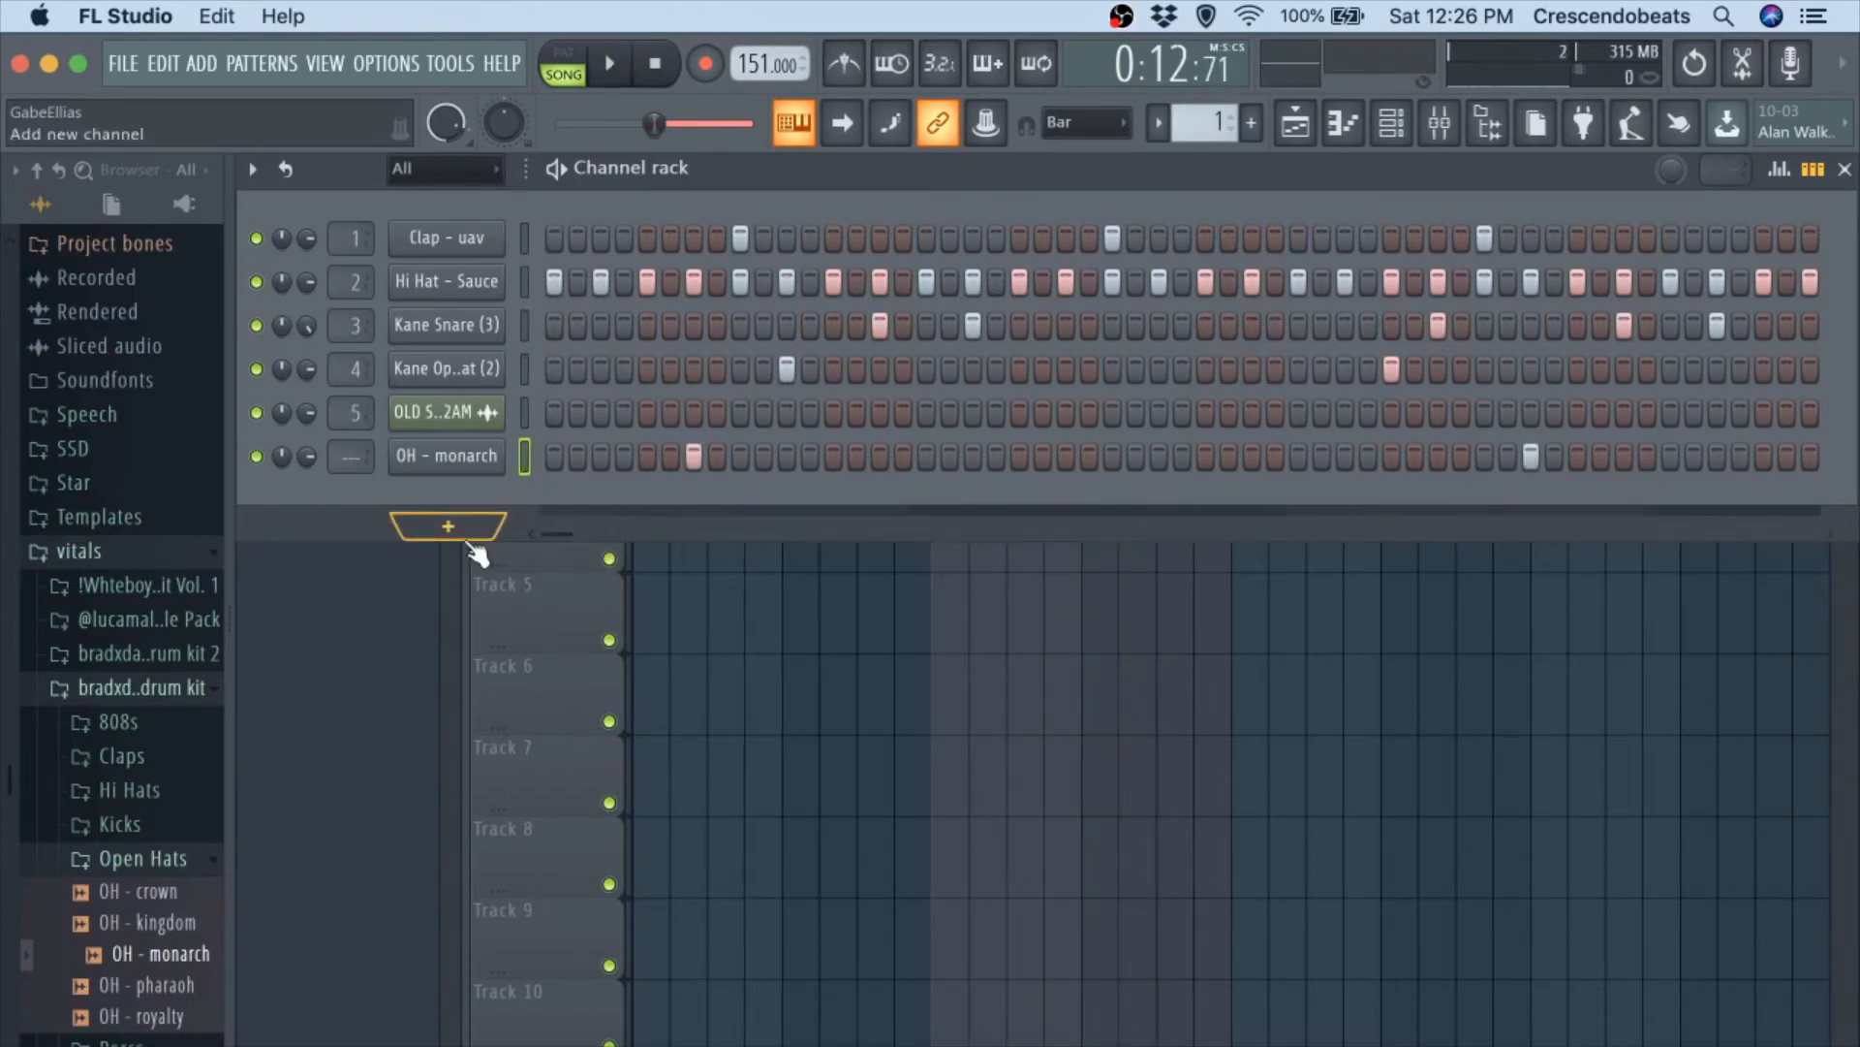
click(173, 688)
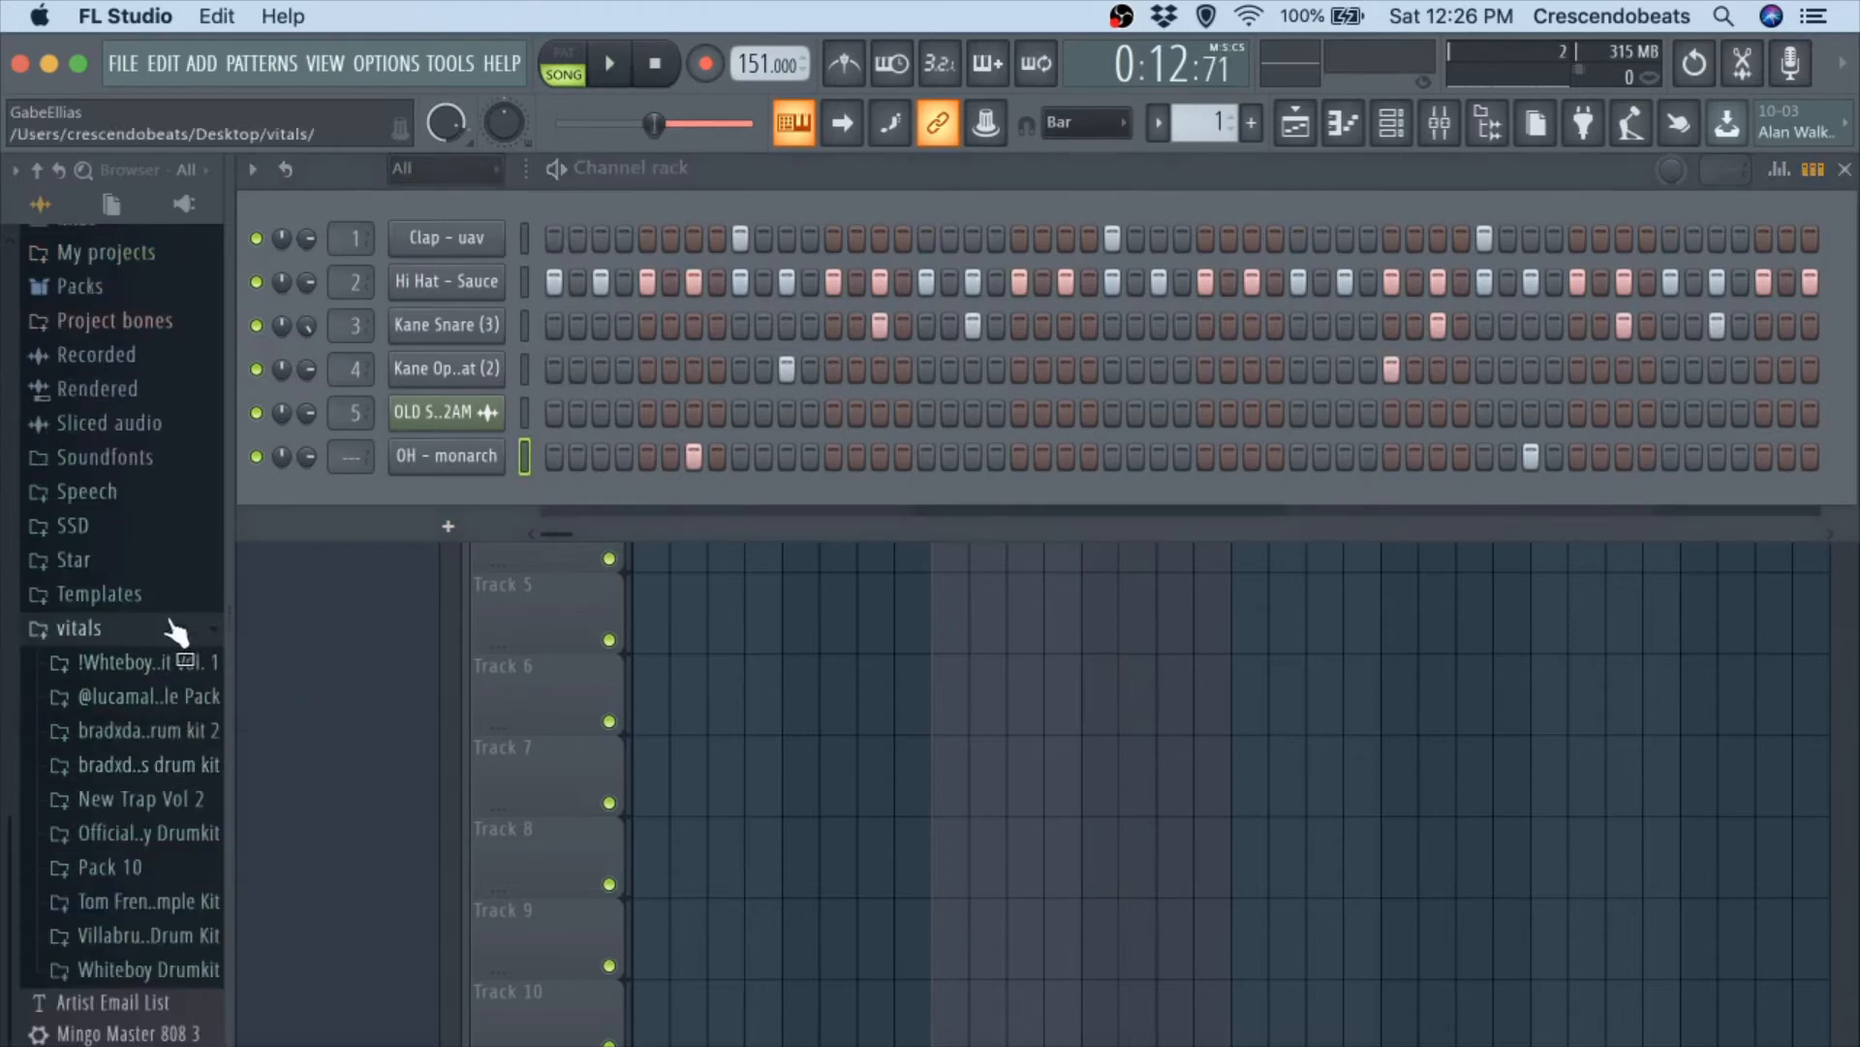
click(175, 632)
click(120, 928)
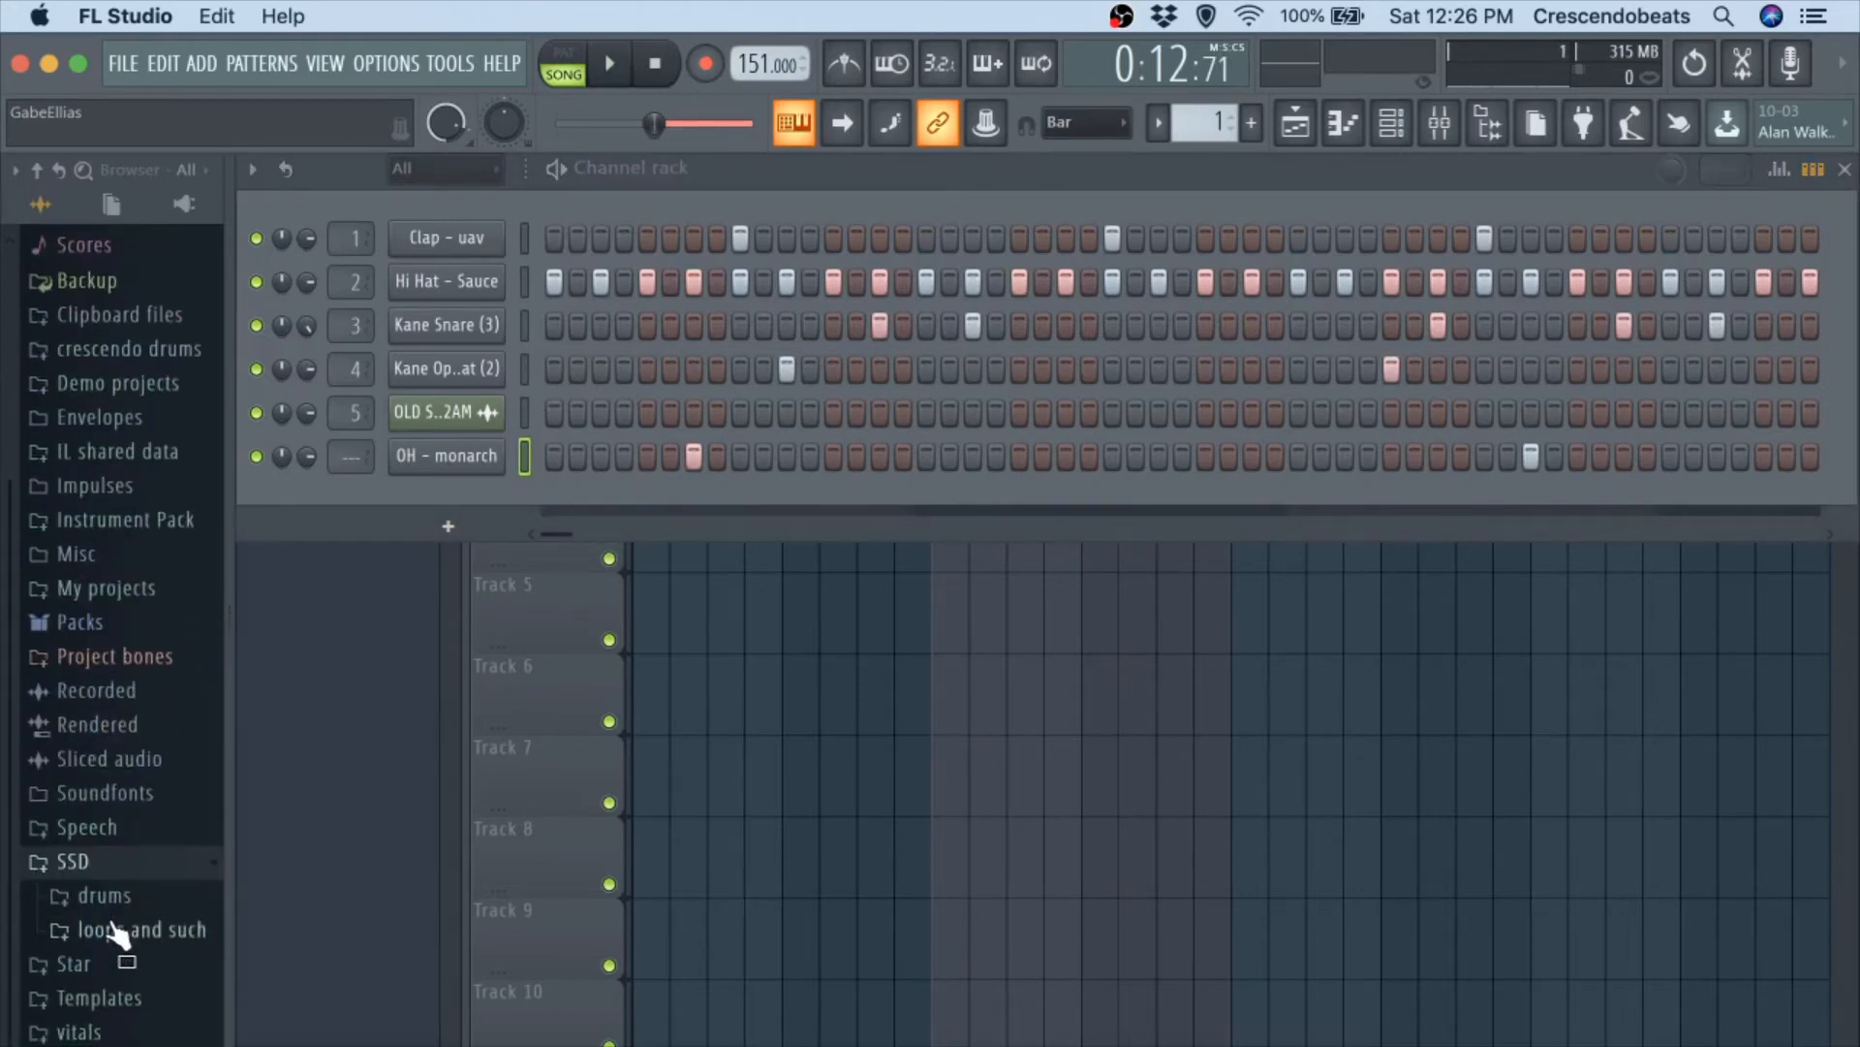
click(114, 891)
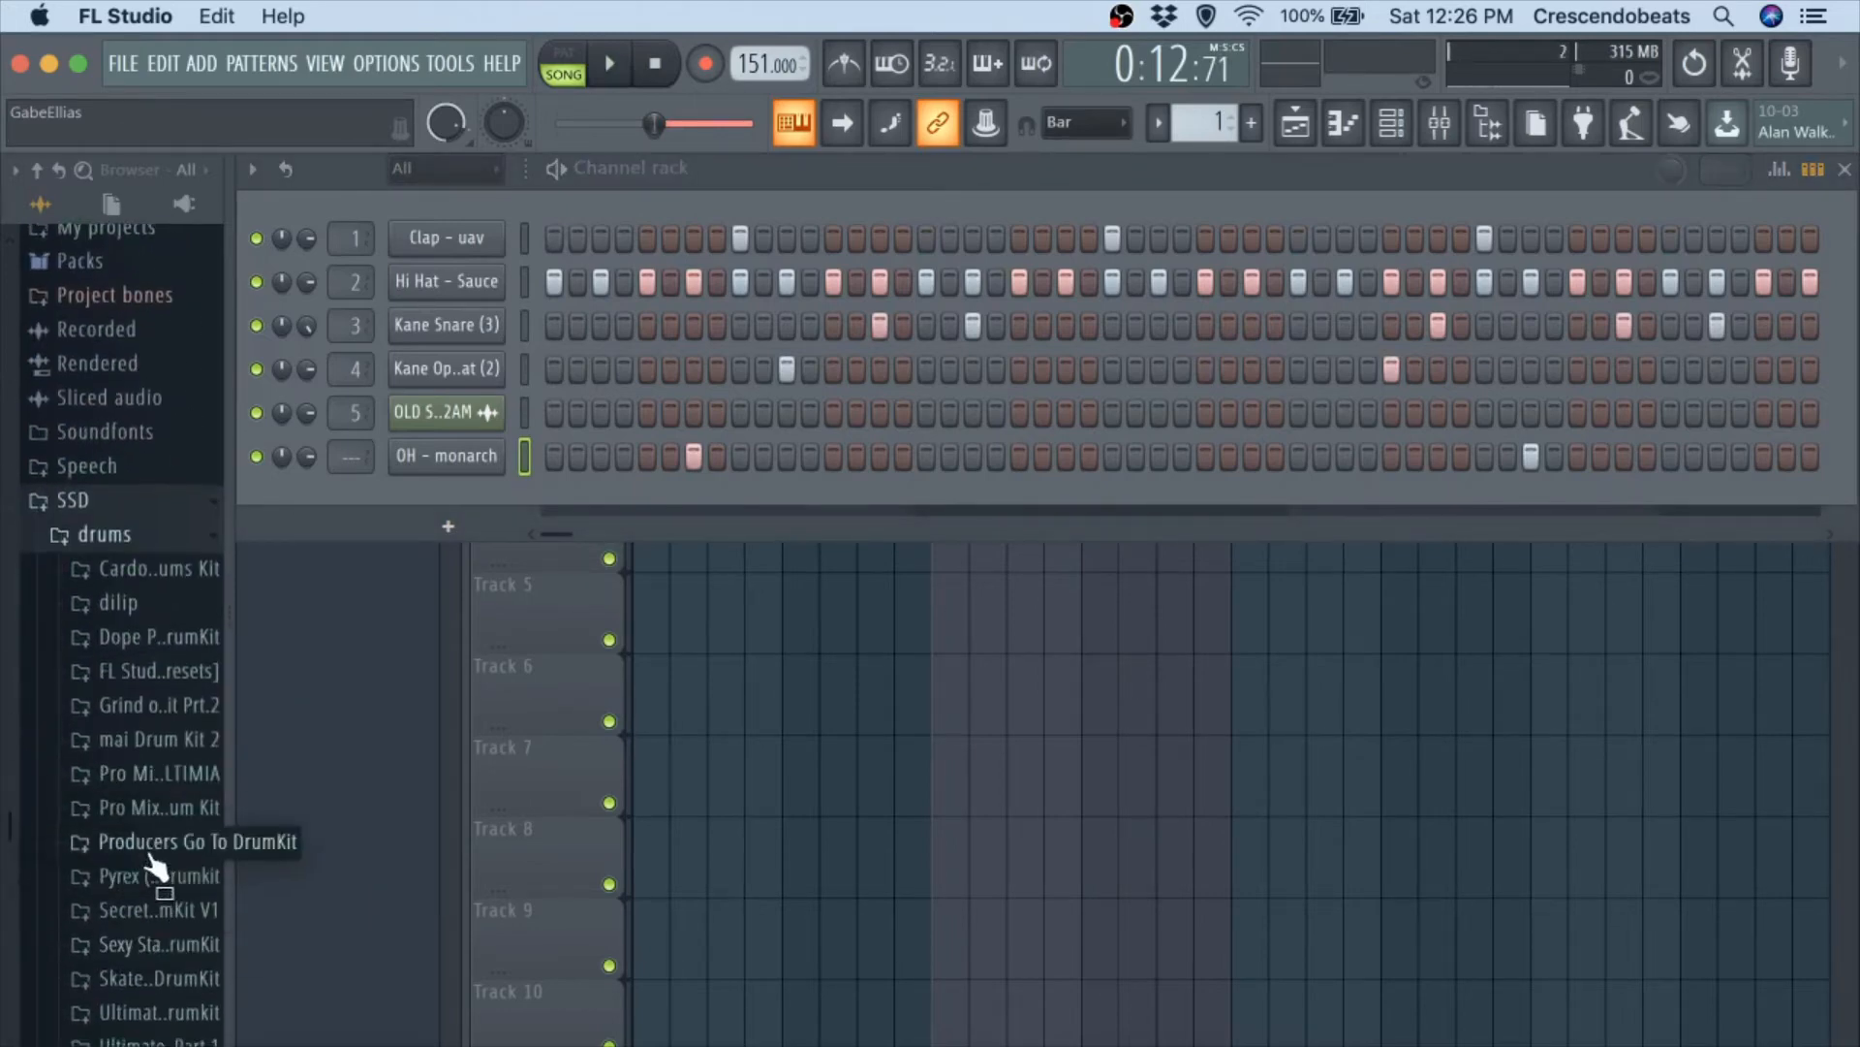
click(140, 915)
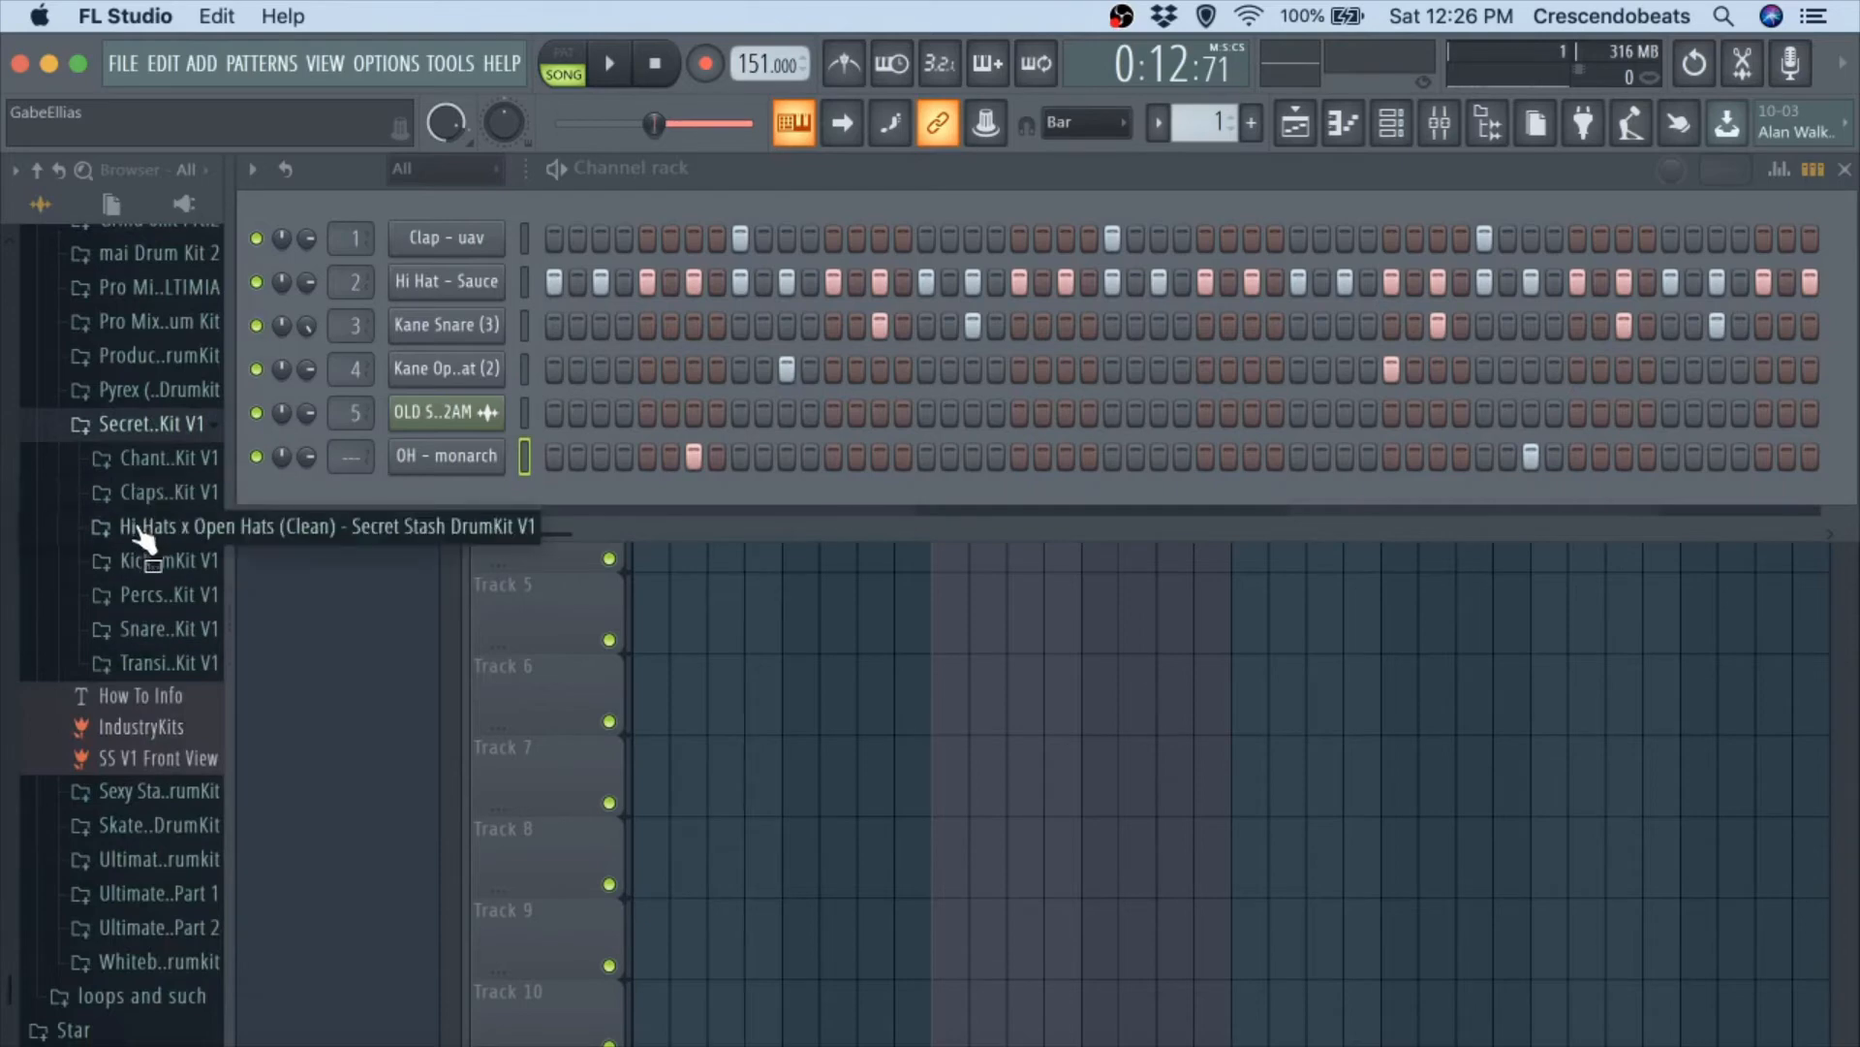
click(160, 594)
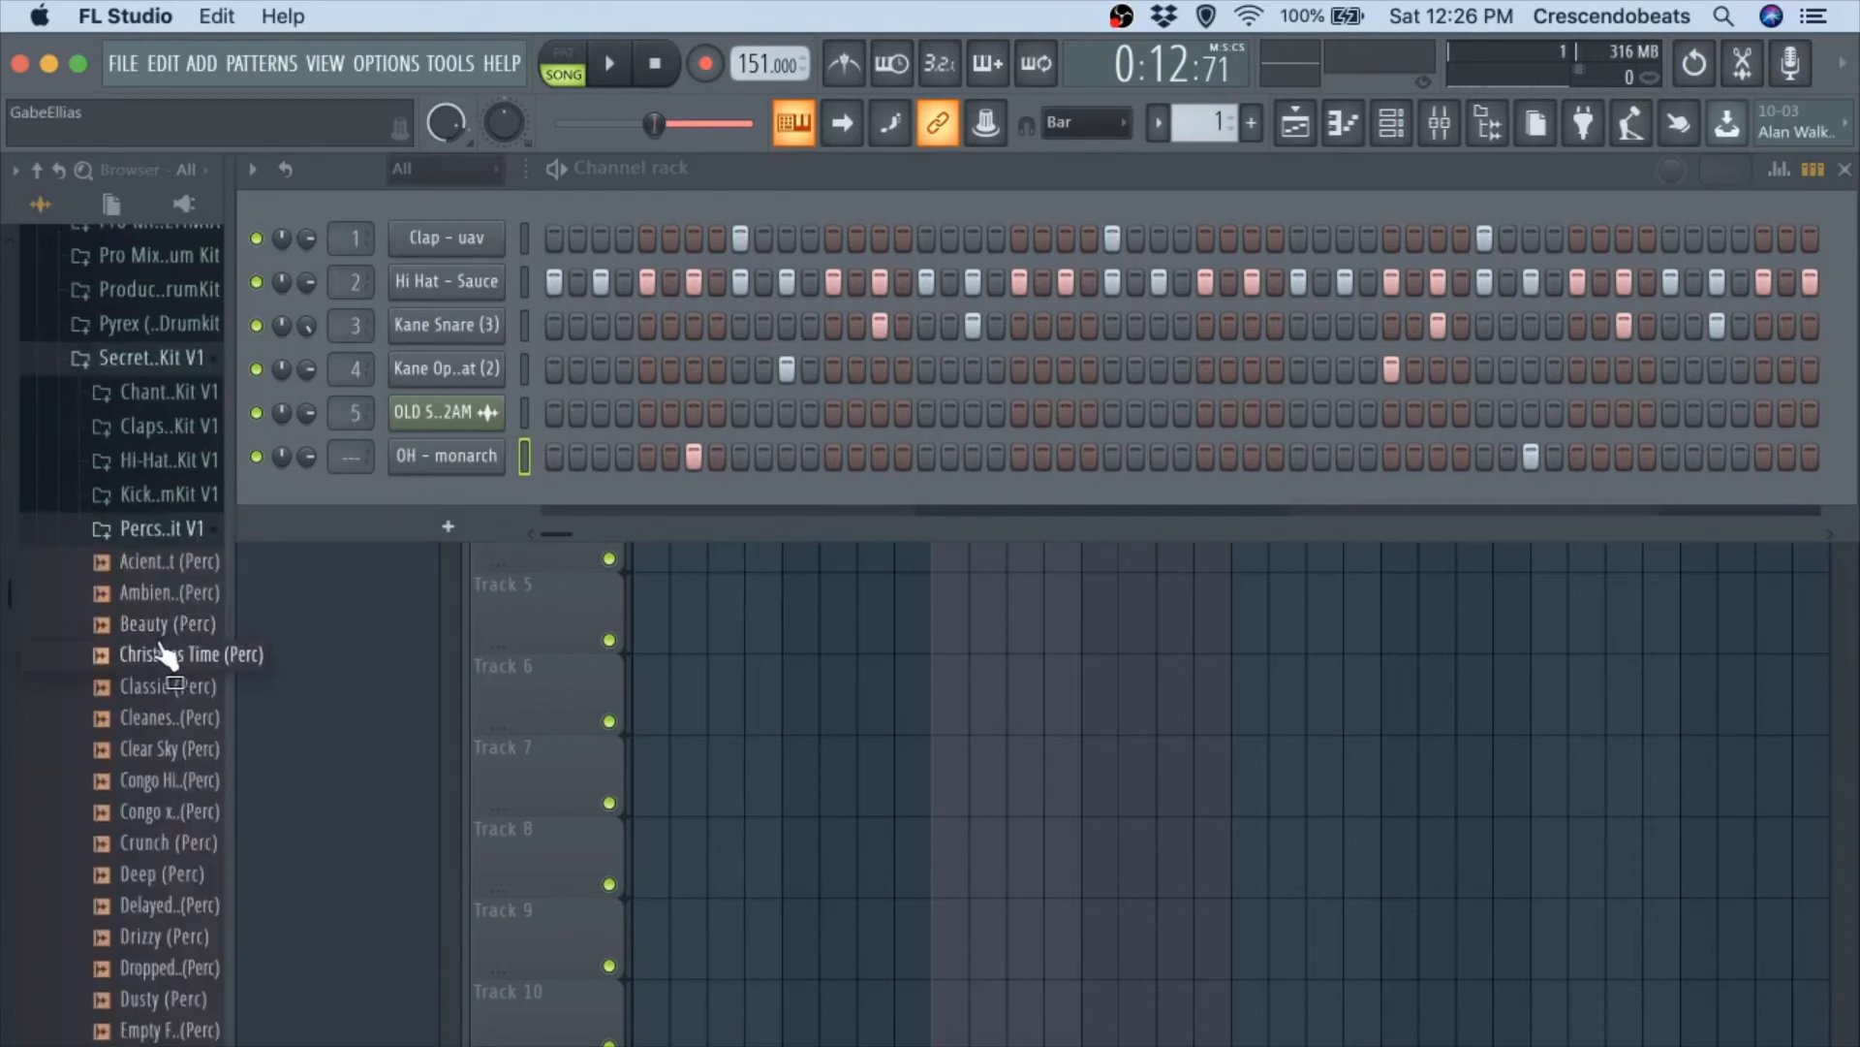
Audition Christmas Time (Perc) over the beat, add it as a new channel and place a hit on step 5.
key(space)
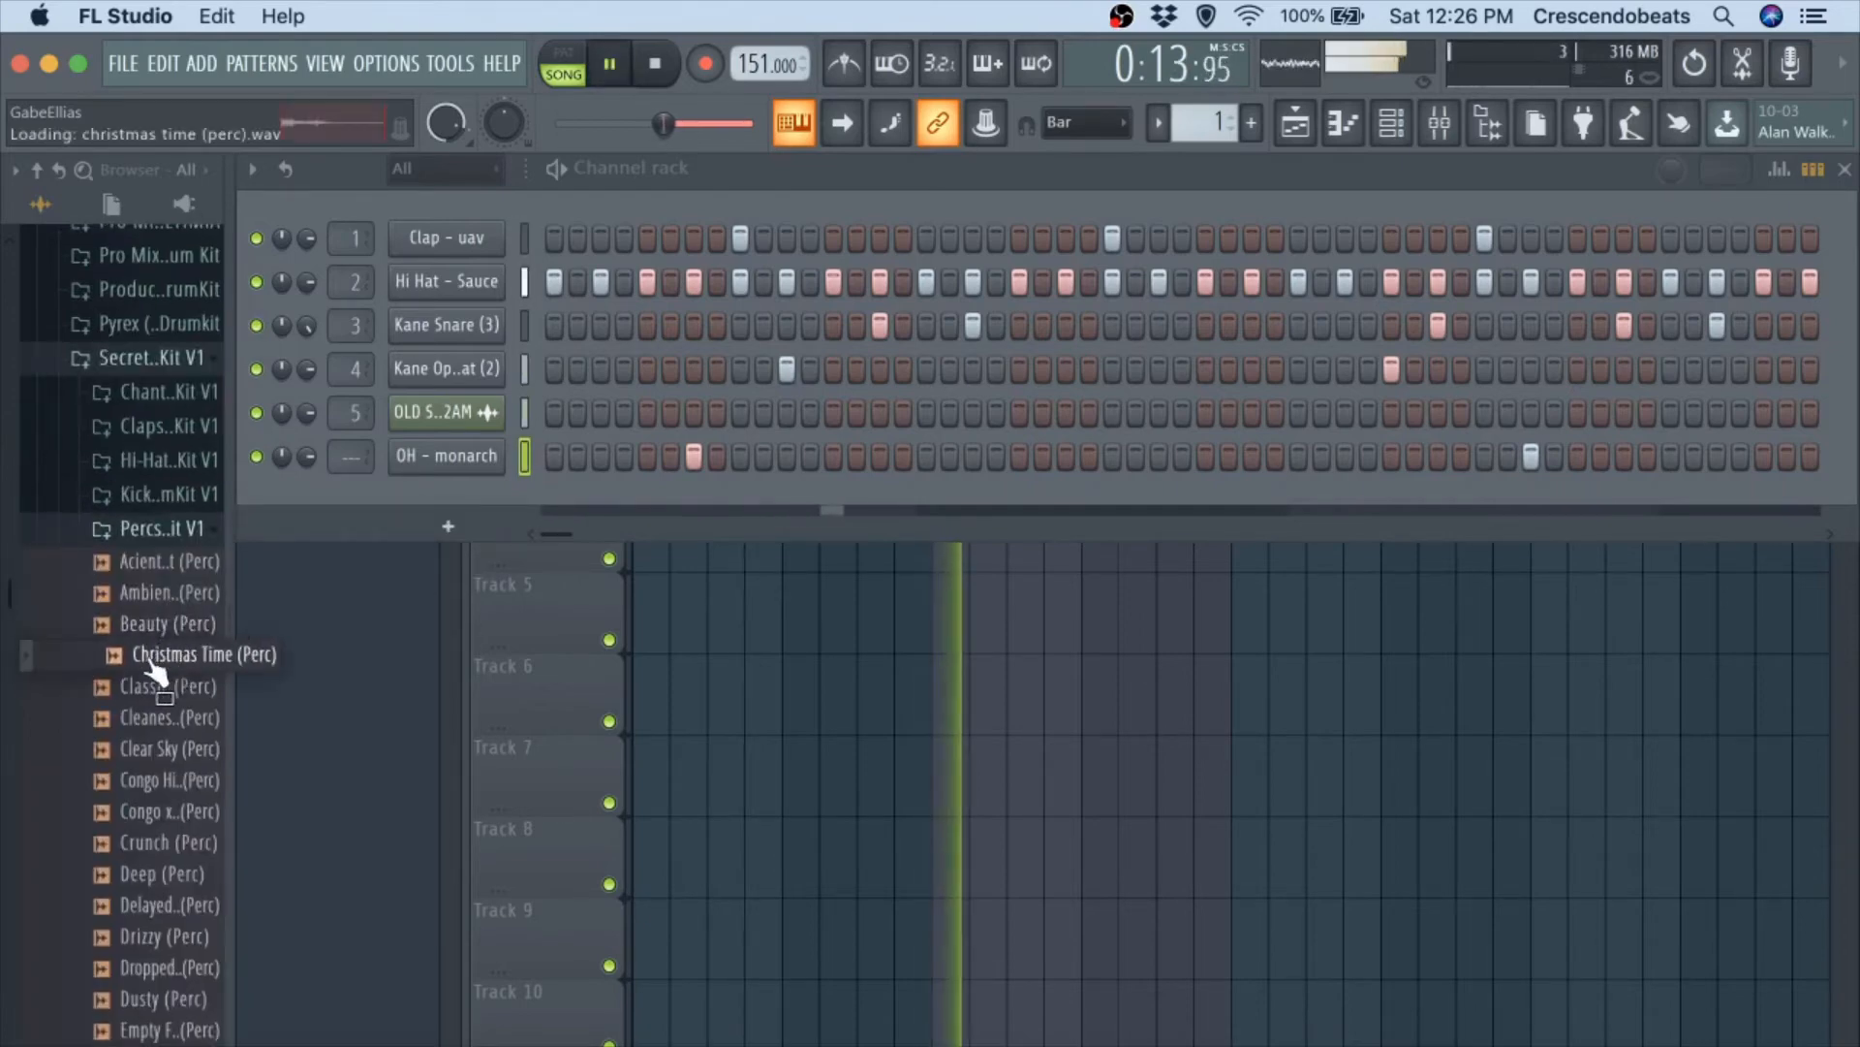
key(space)
drag(408, 492, 427, 499)
key(space)
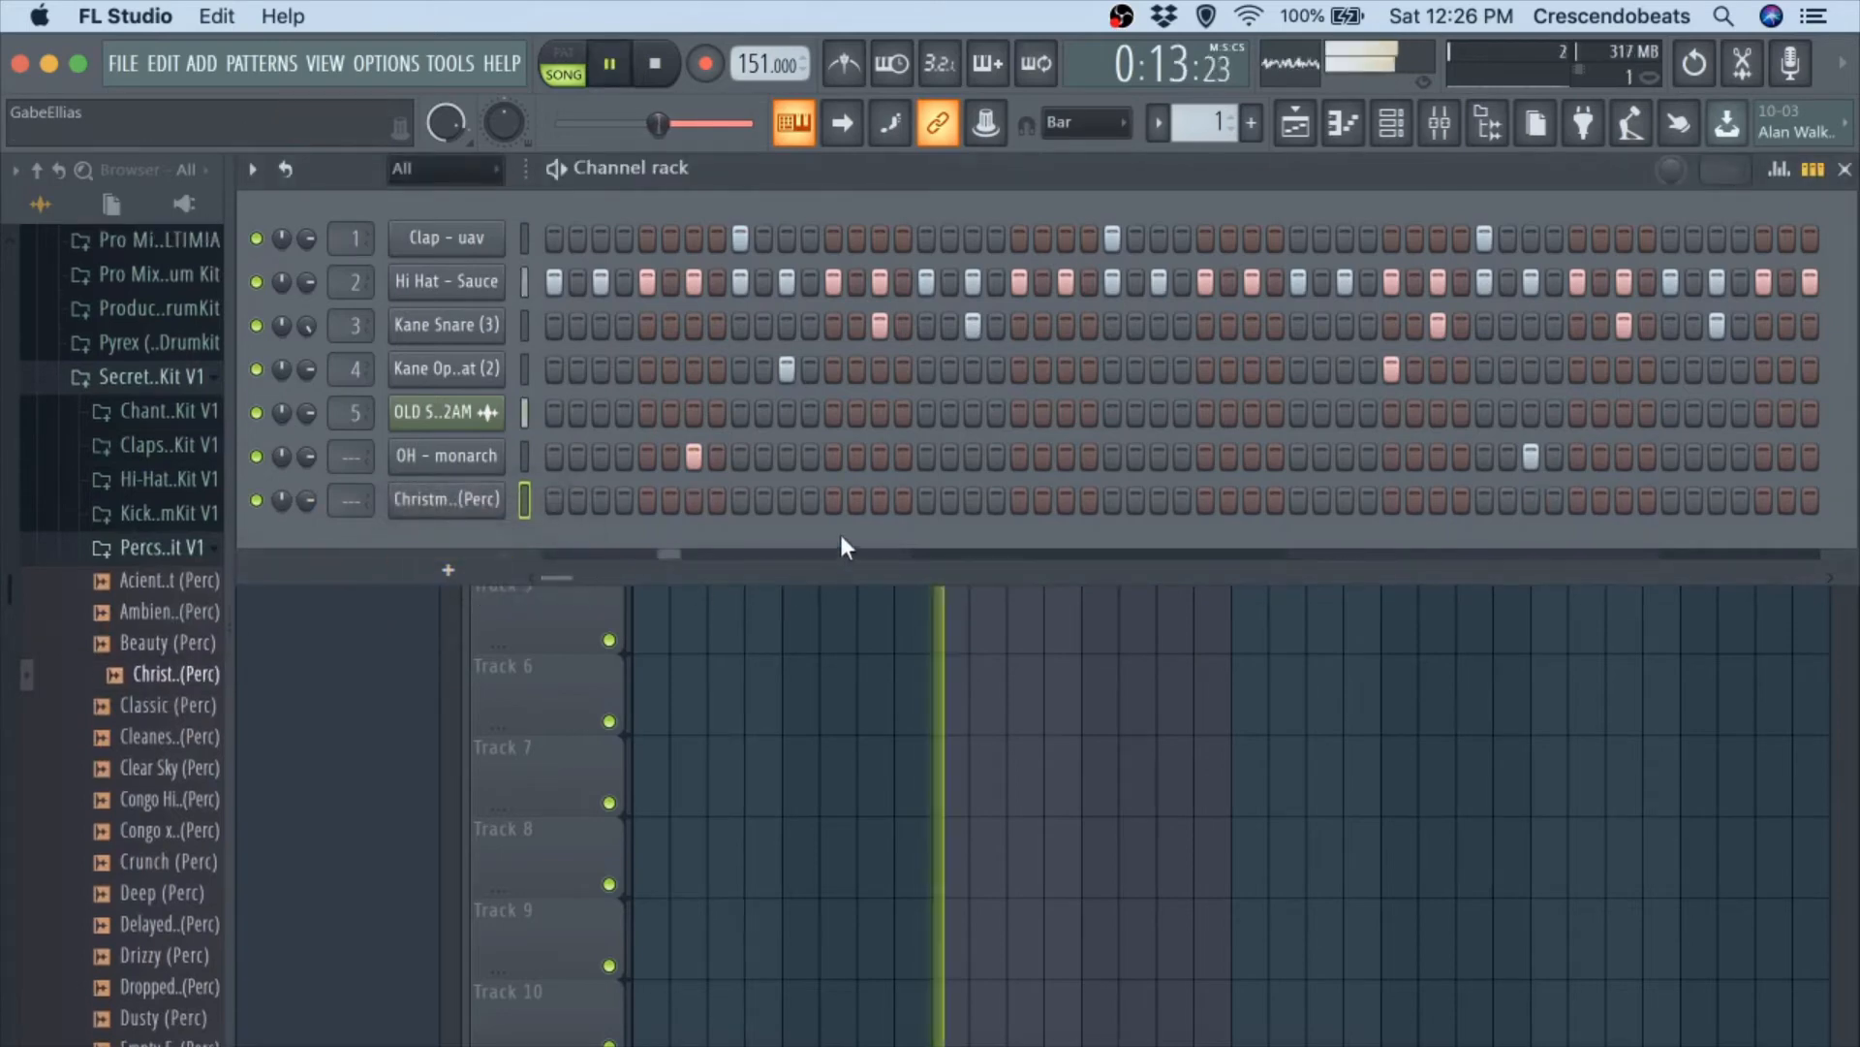
click(647, 500)
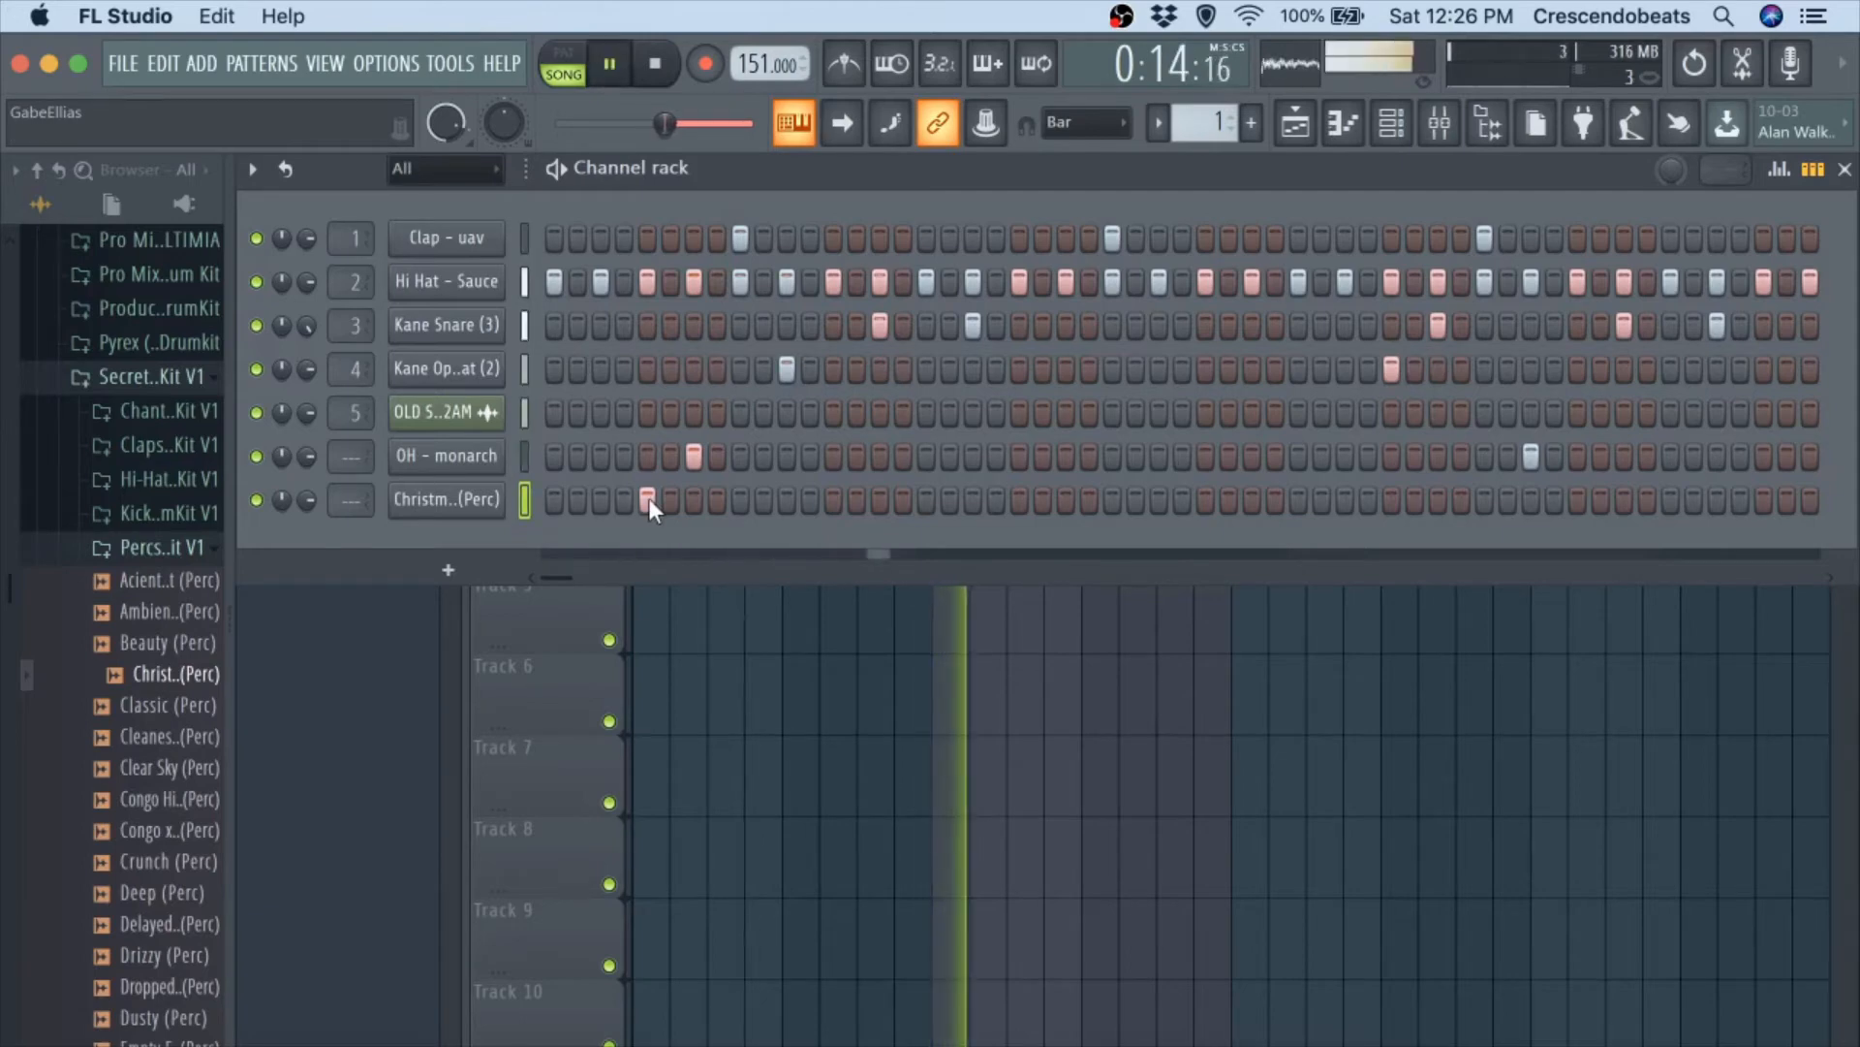
key(space)
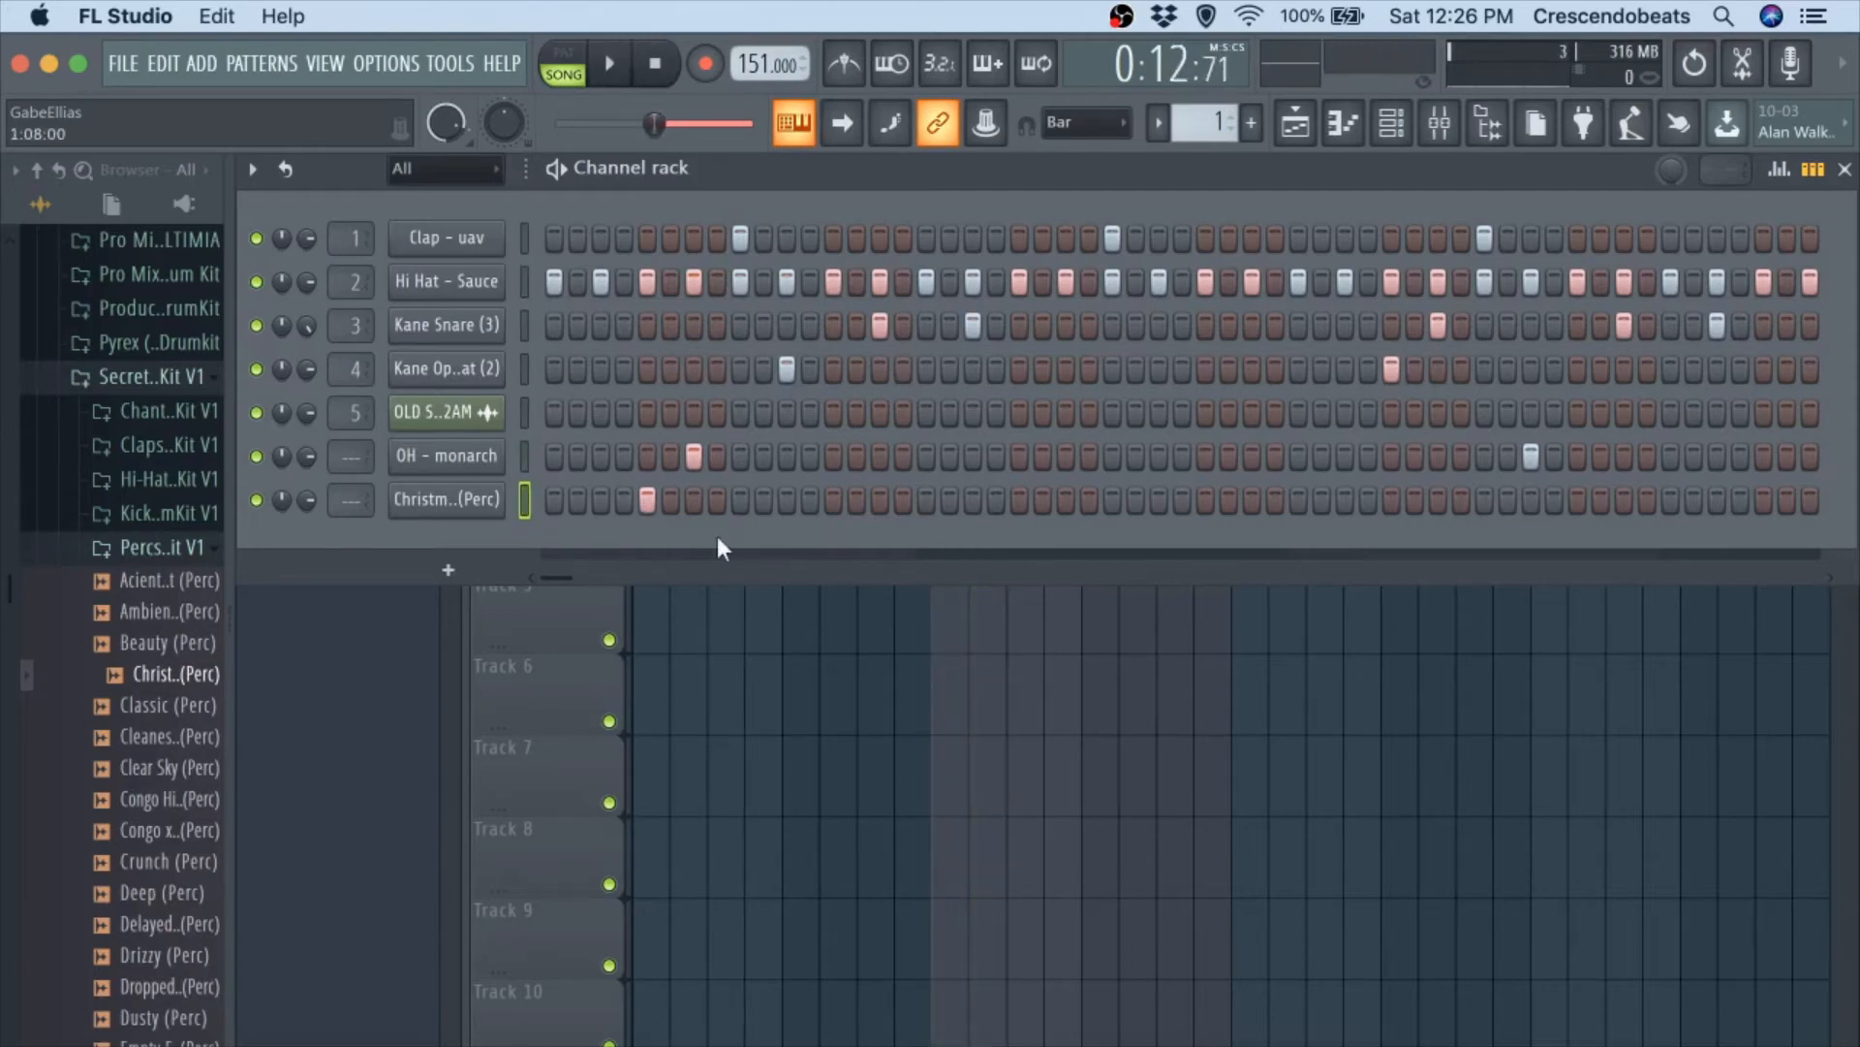
Check the Christmas Time (Perc) sample settings, place a second perc hit on step 53 and replay the beat.
click(482, 498)
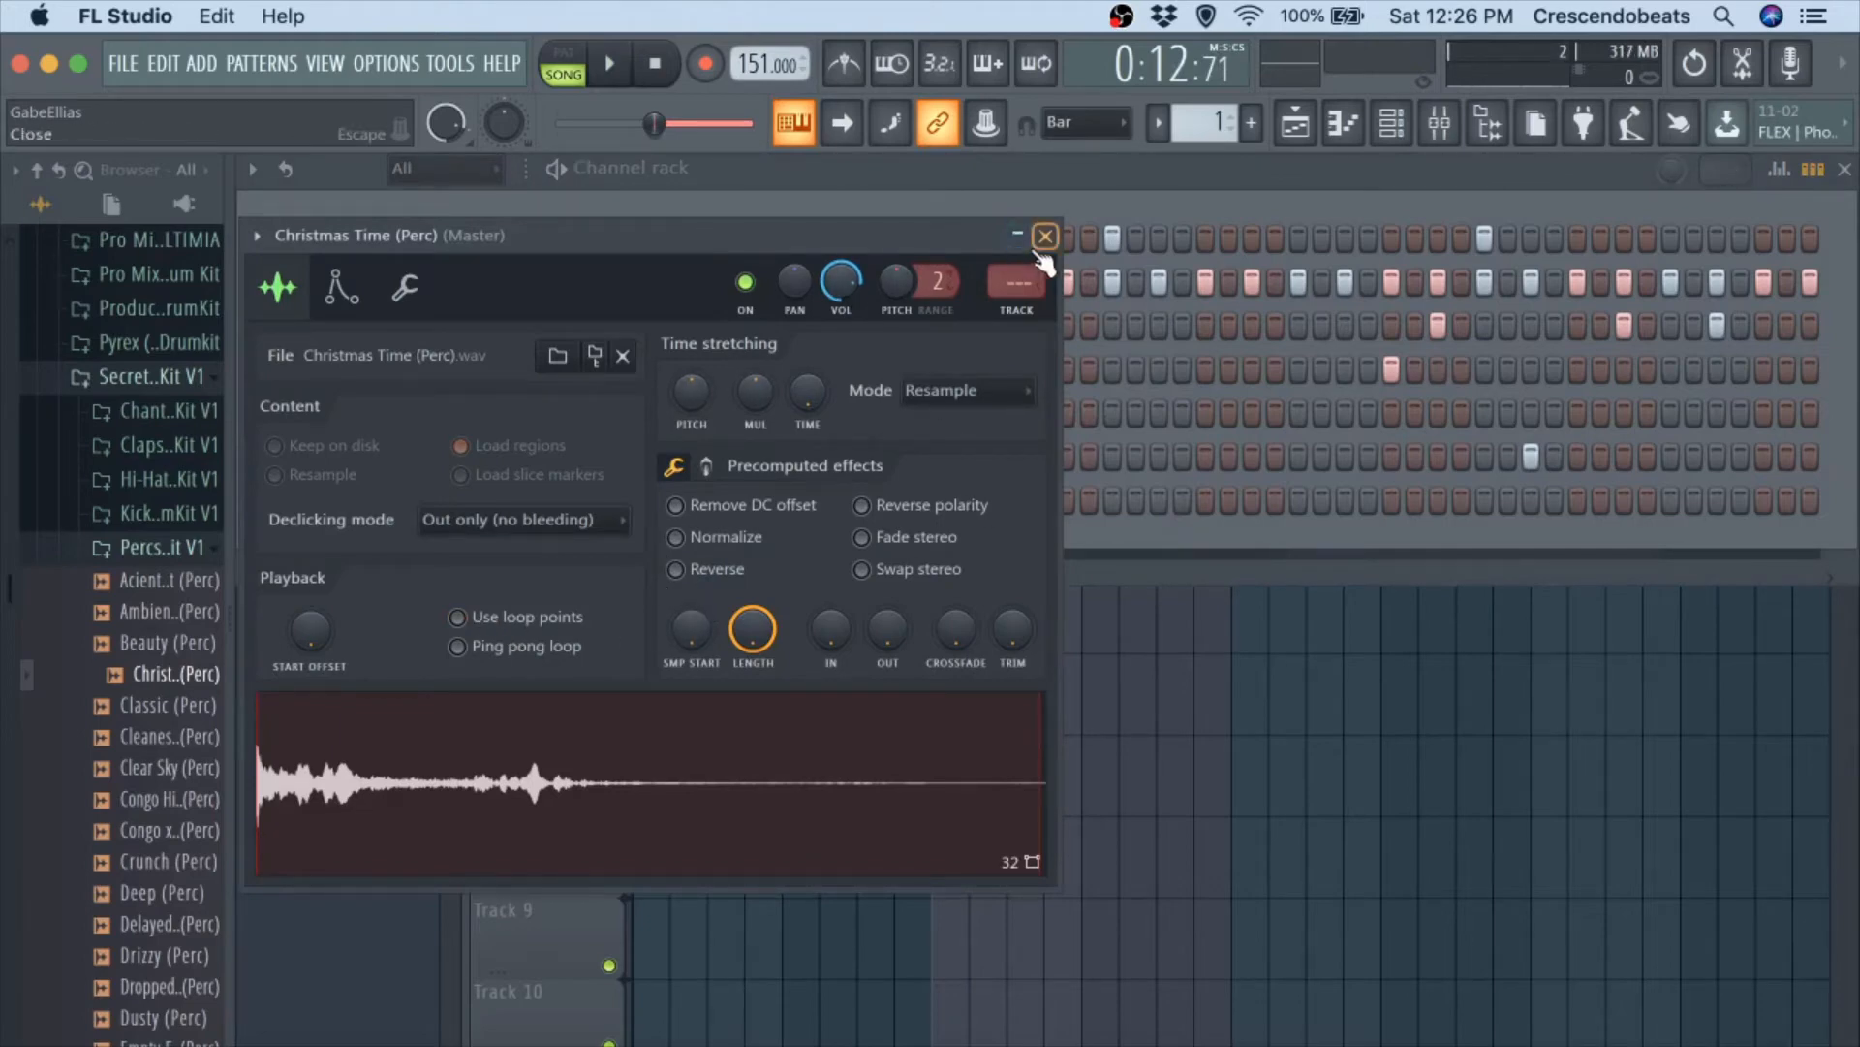
click(1045, 235)
key(space)
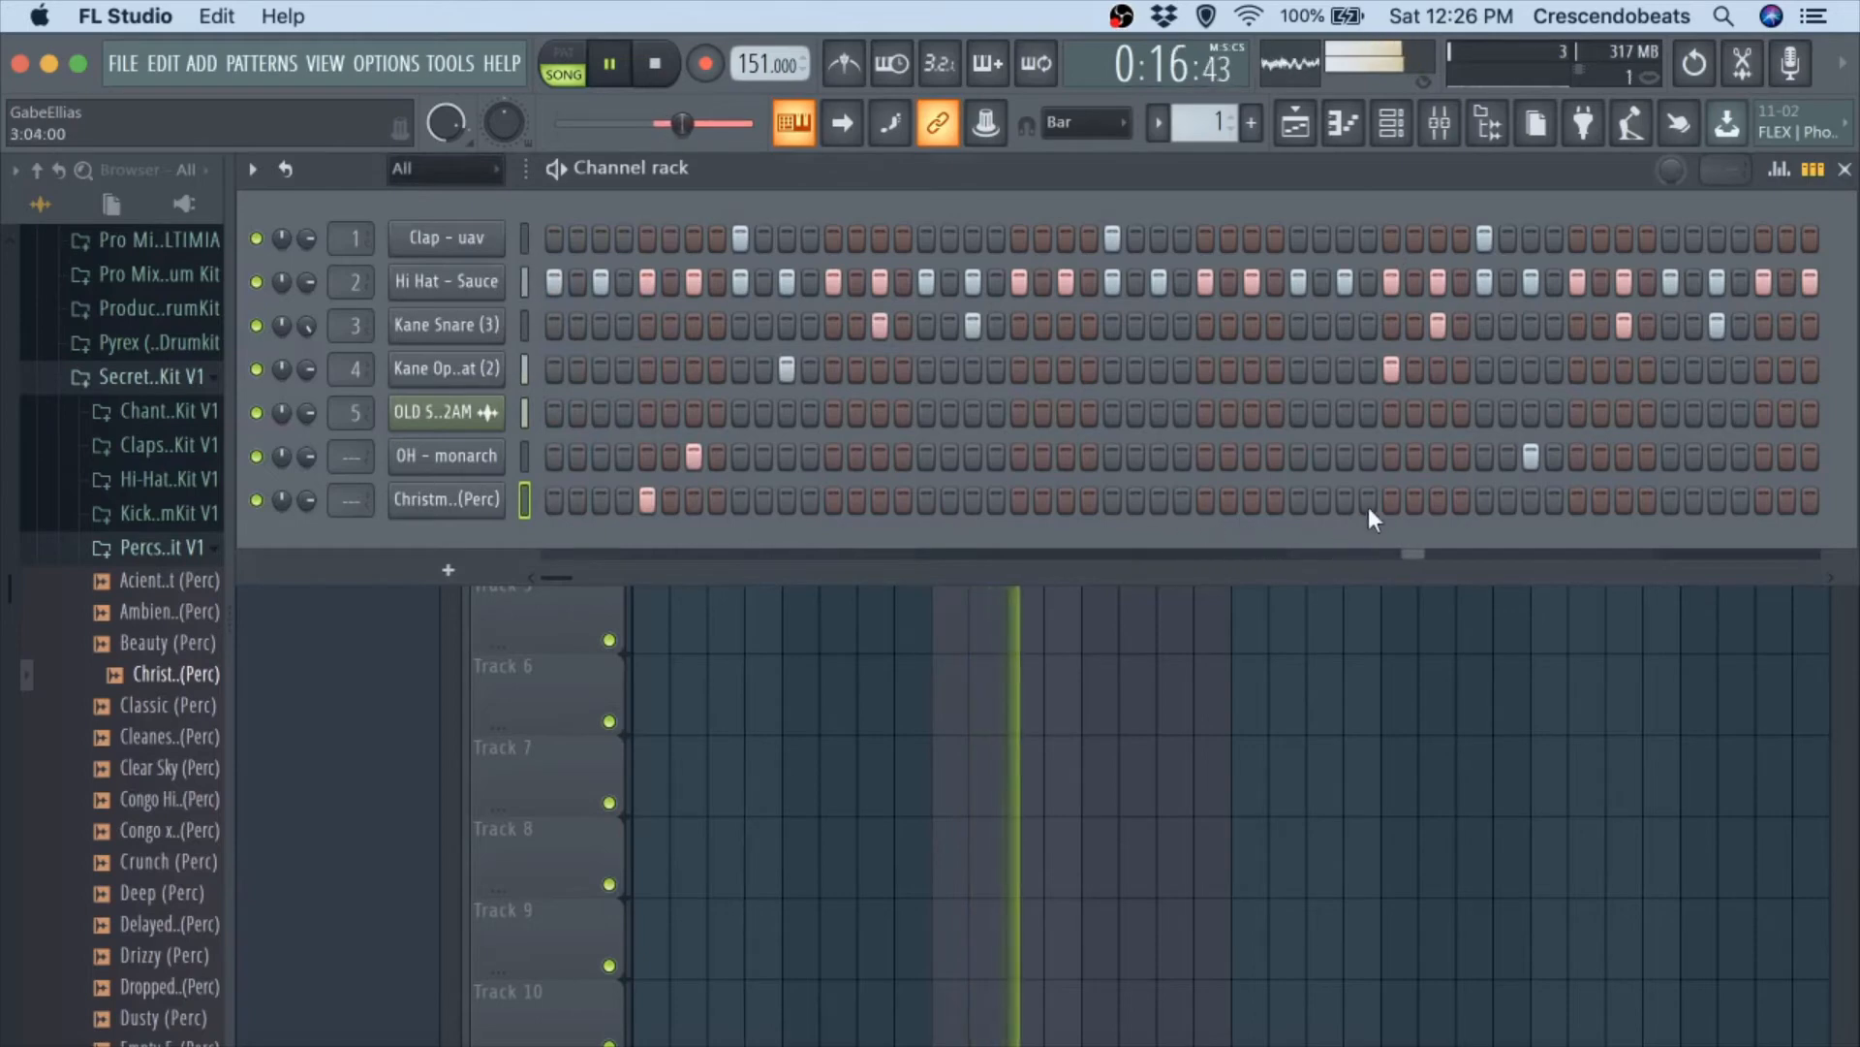
key(space)
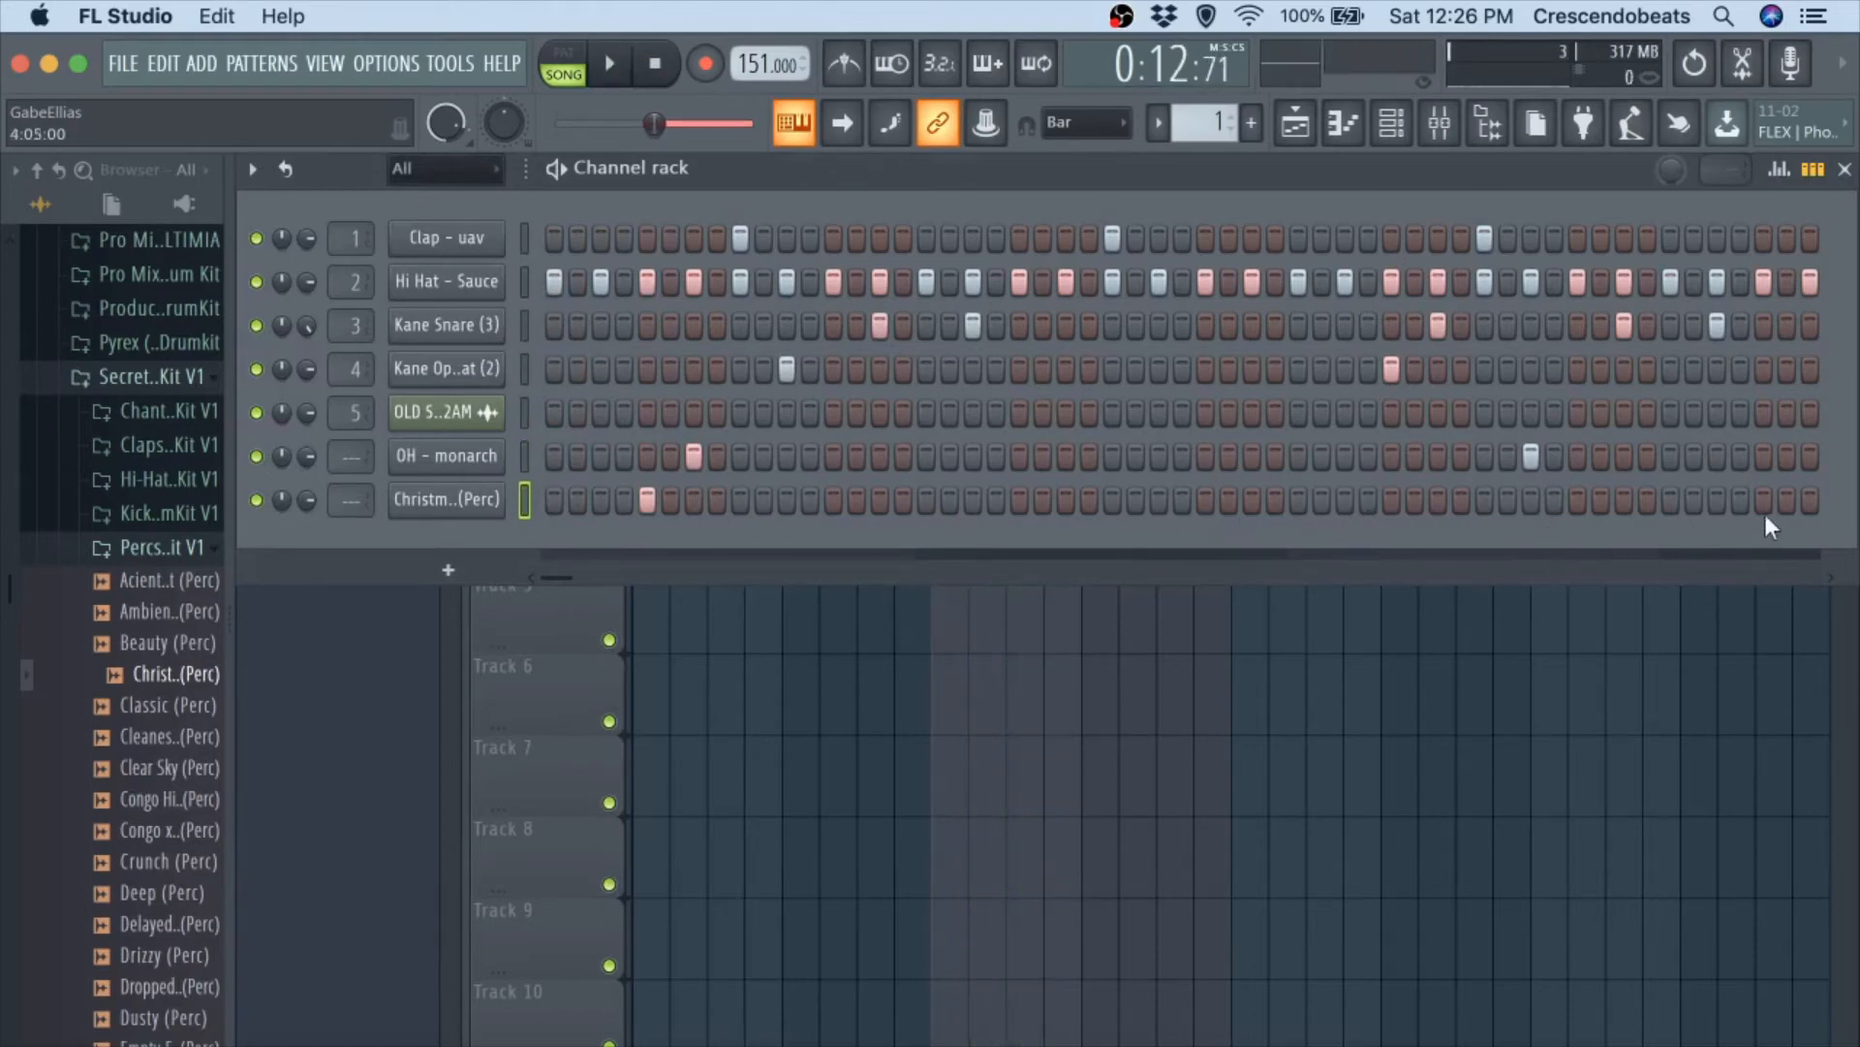
click(1763, 506)
key(space)
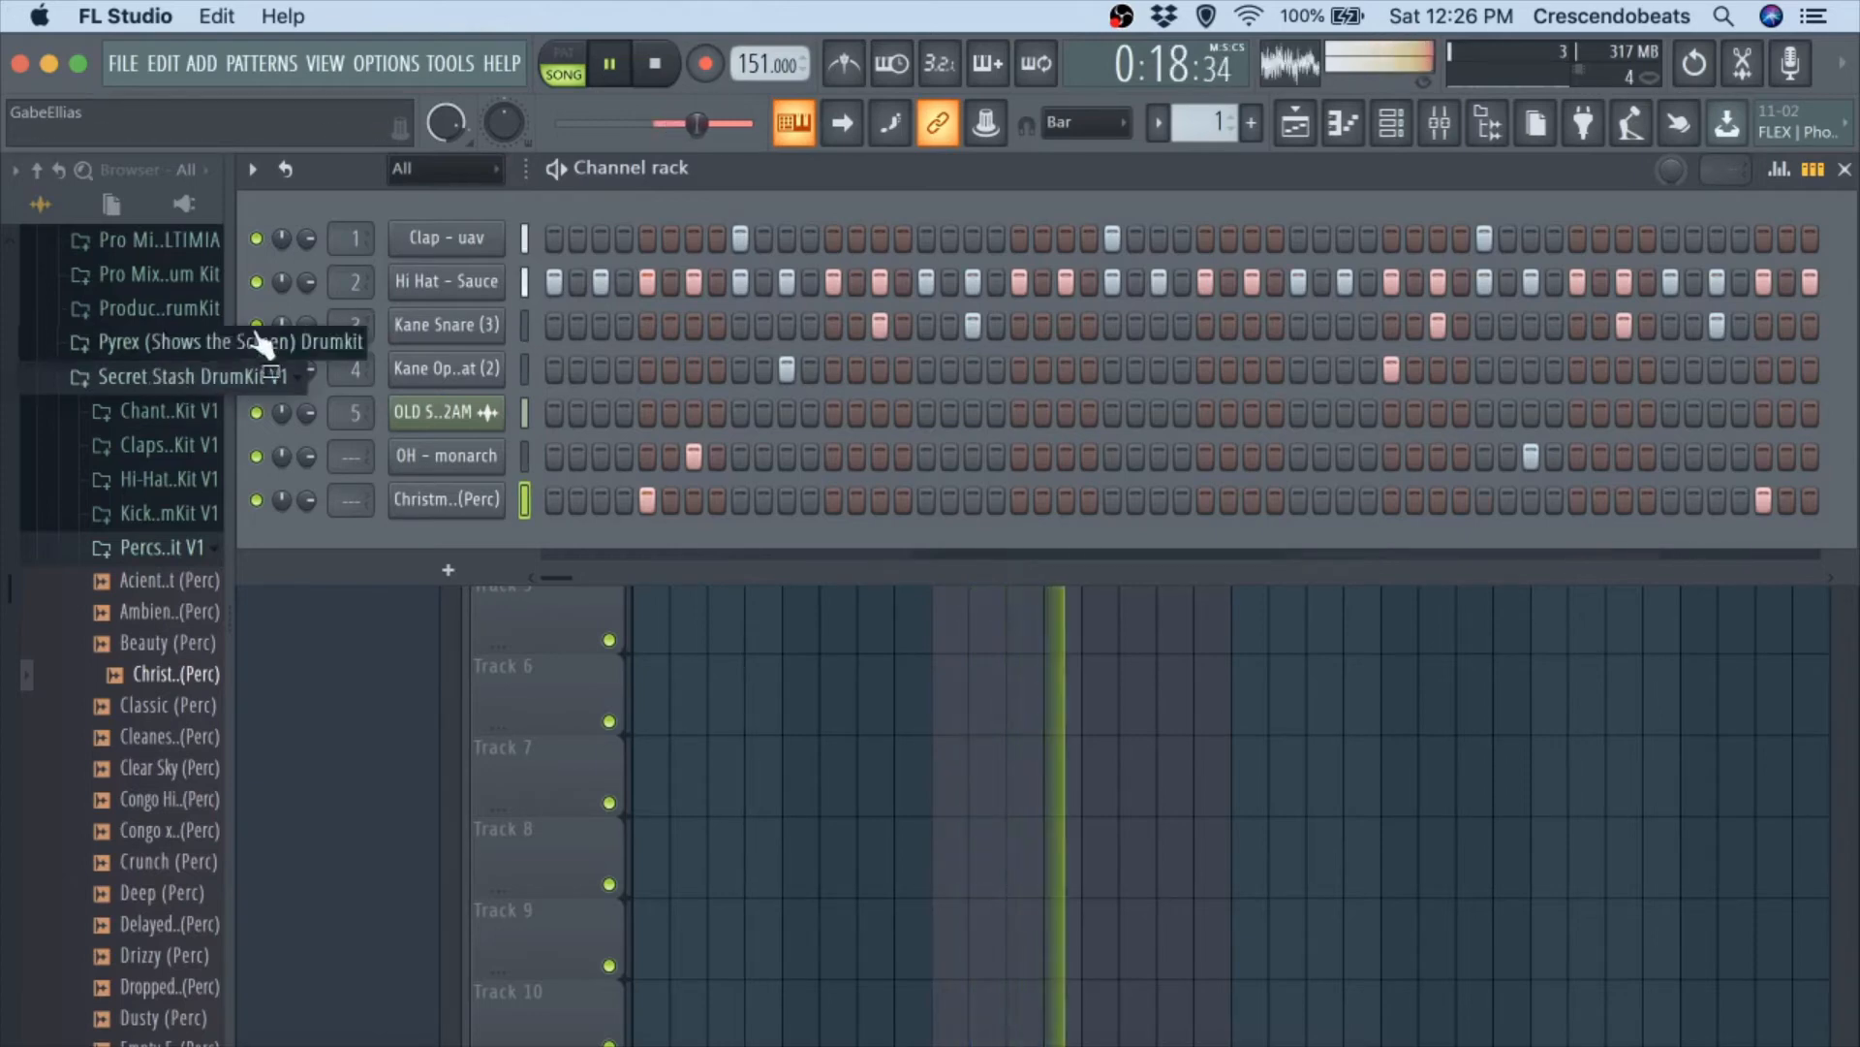
Open the Hi Hat - Sauce pattern in the piano roll and apply quick legato to its C5 notes.
right_click(496, 291)
click(599, 275)
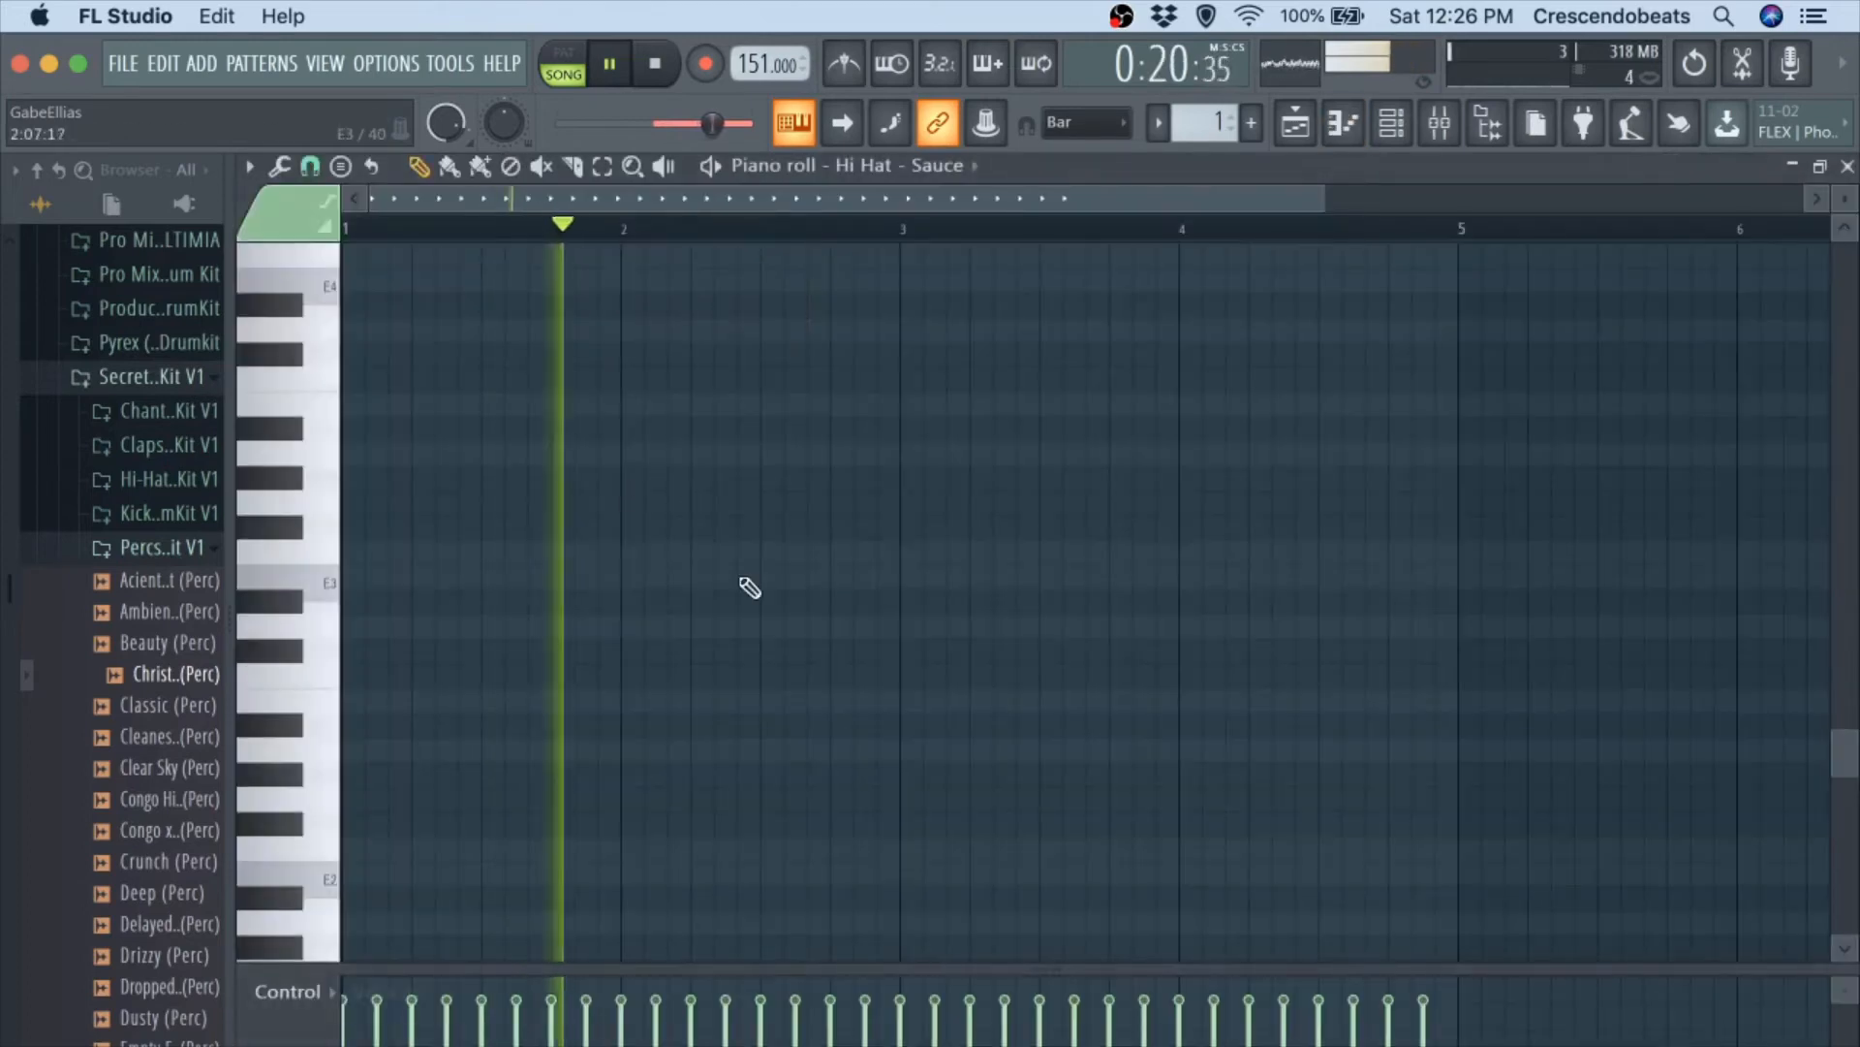
scroll(794, 654, up, 5)
key(space)
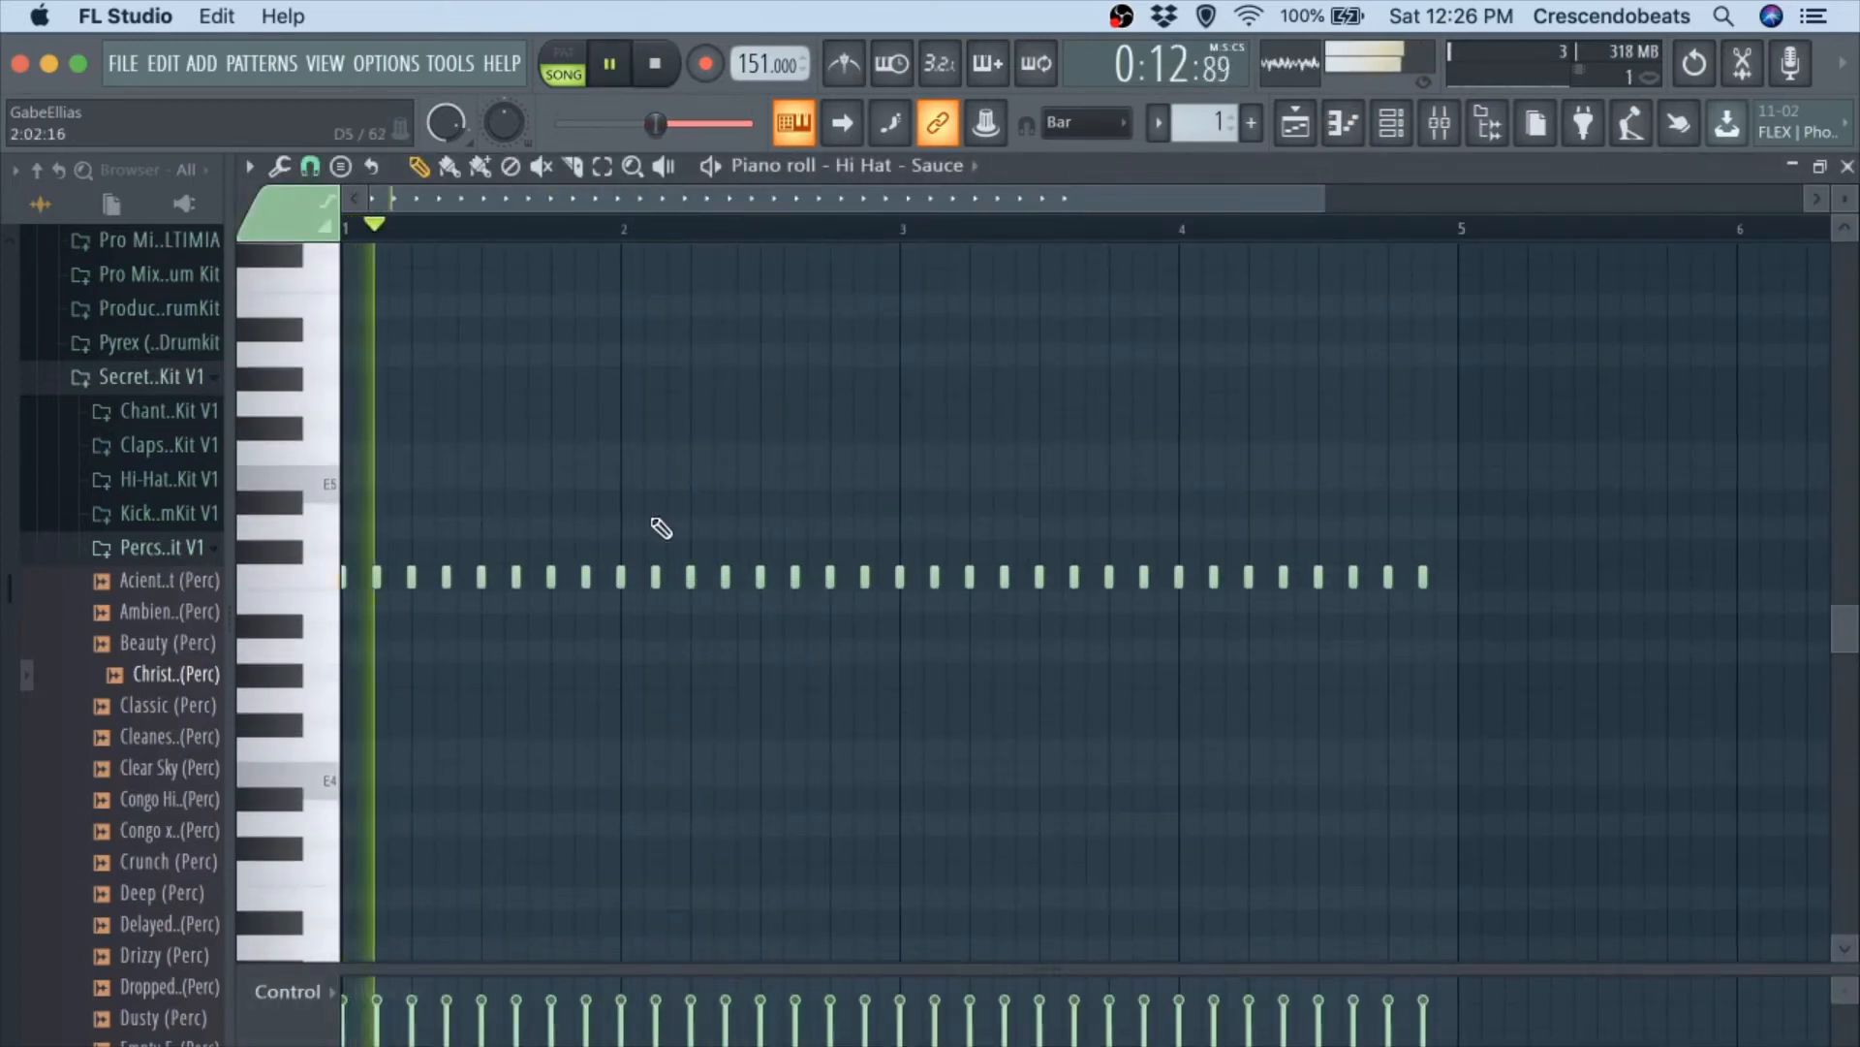
key(ctrl+l)
key(space)
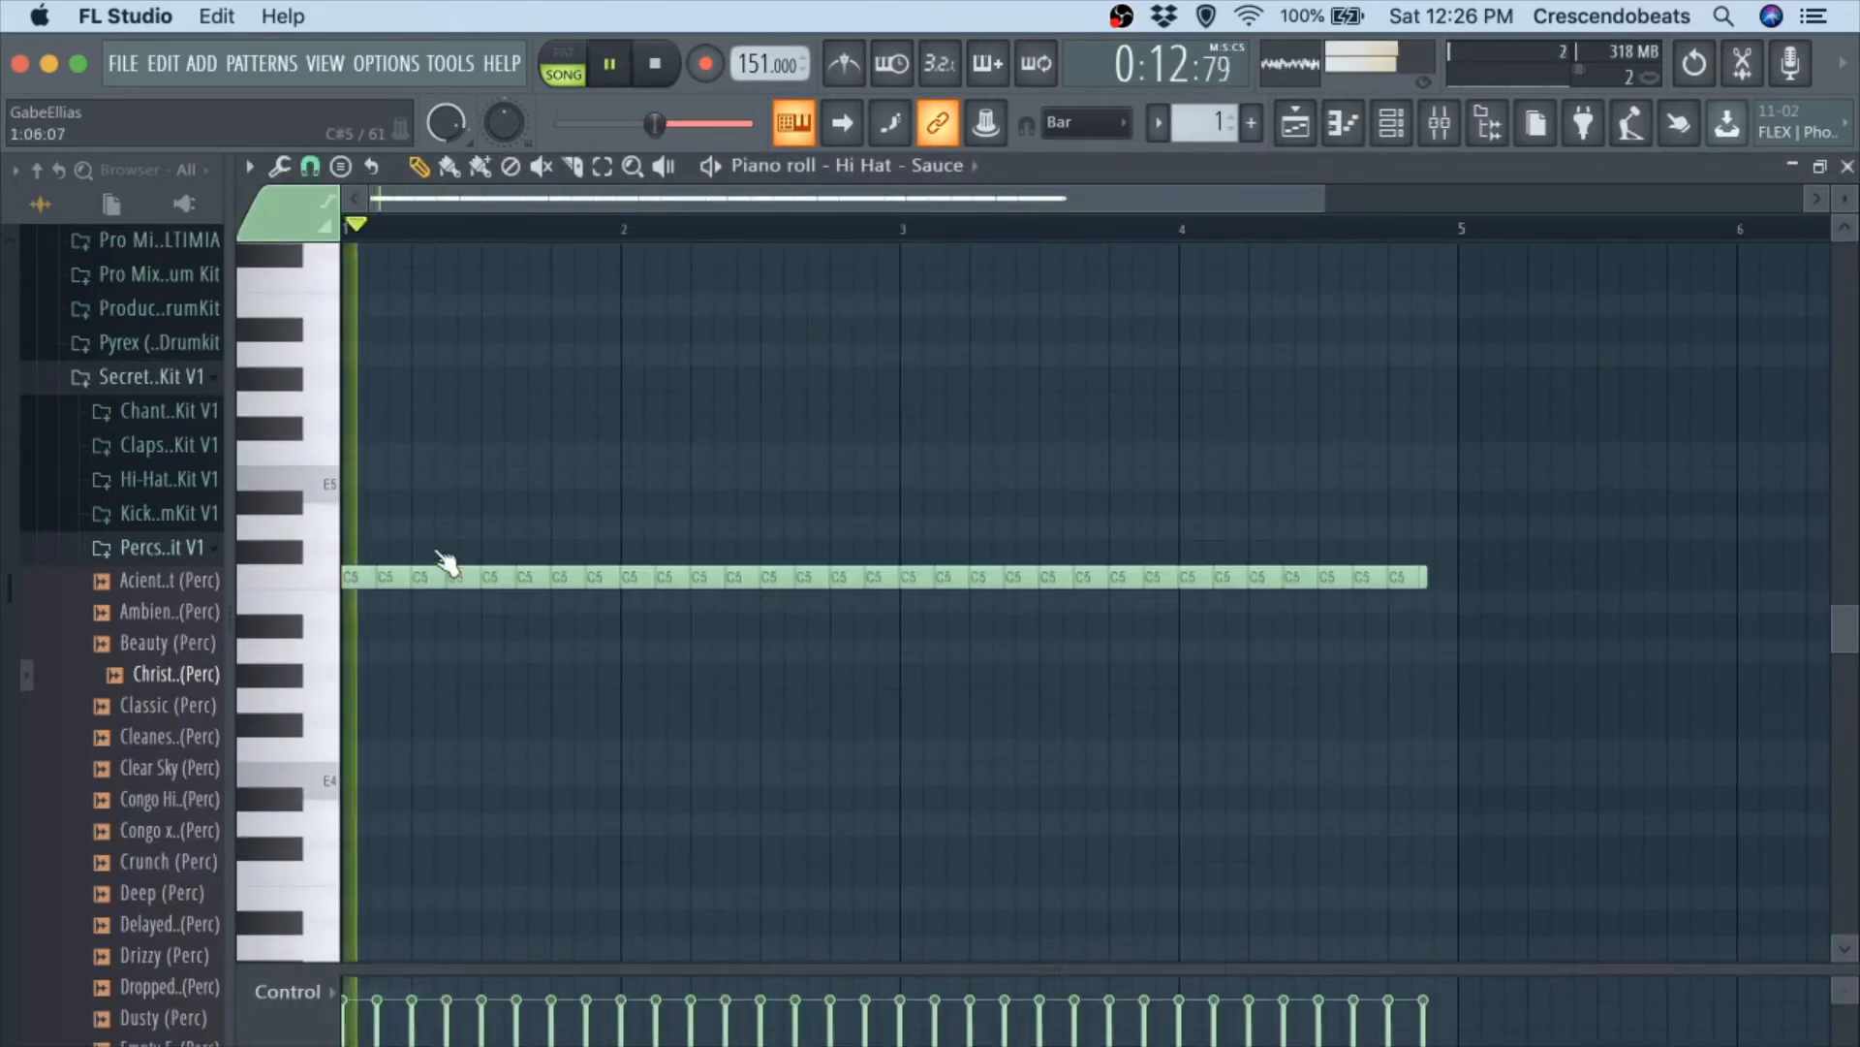
Set the note snap to 1/6 step and turn the hi-hat note on step 13 of bar 1 into a three-note C5 roll.
click(312, 166)
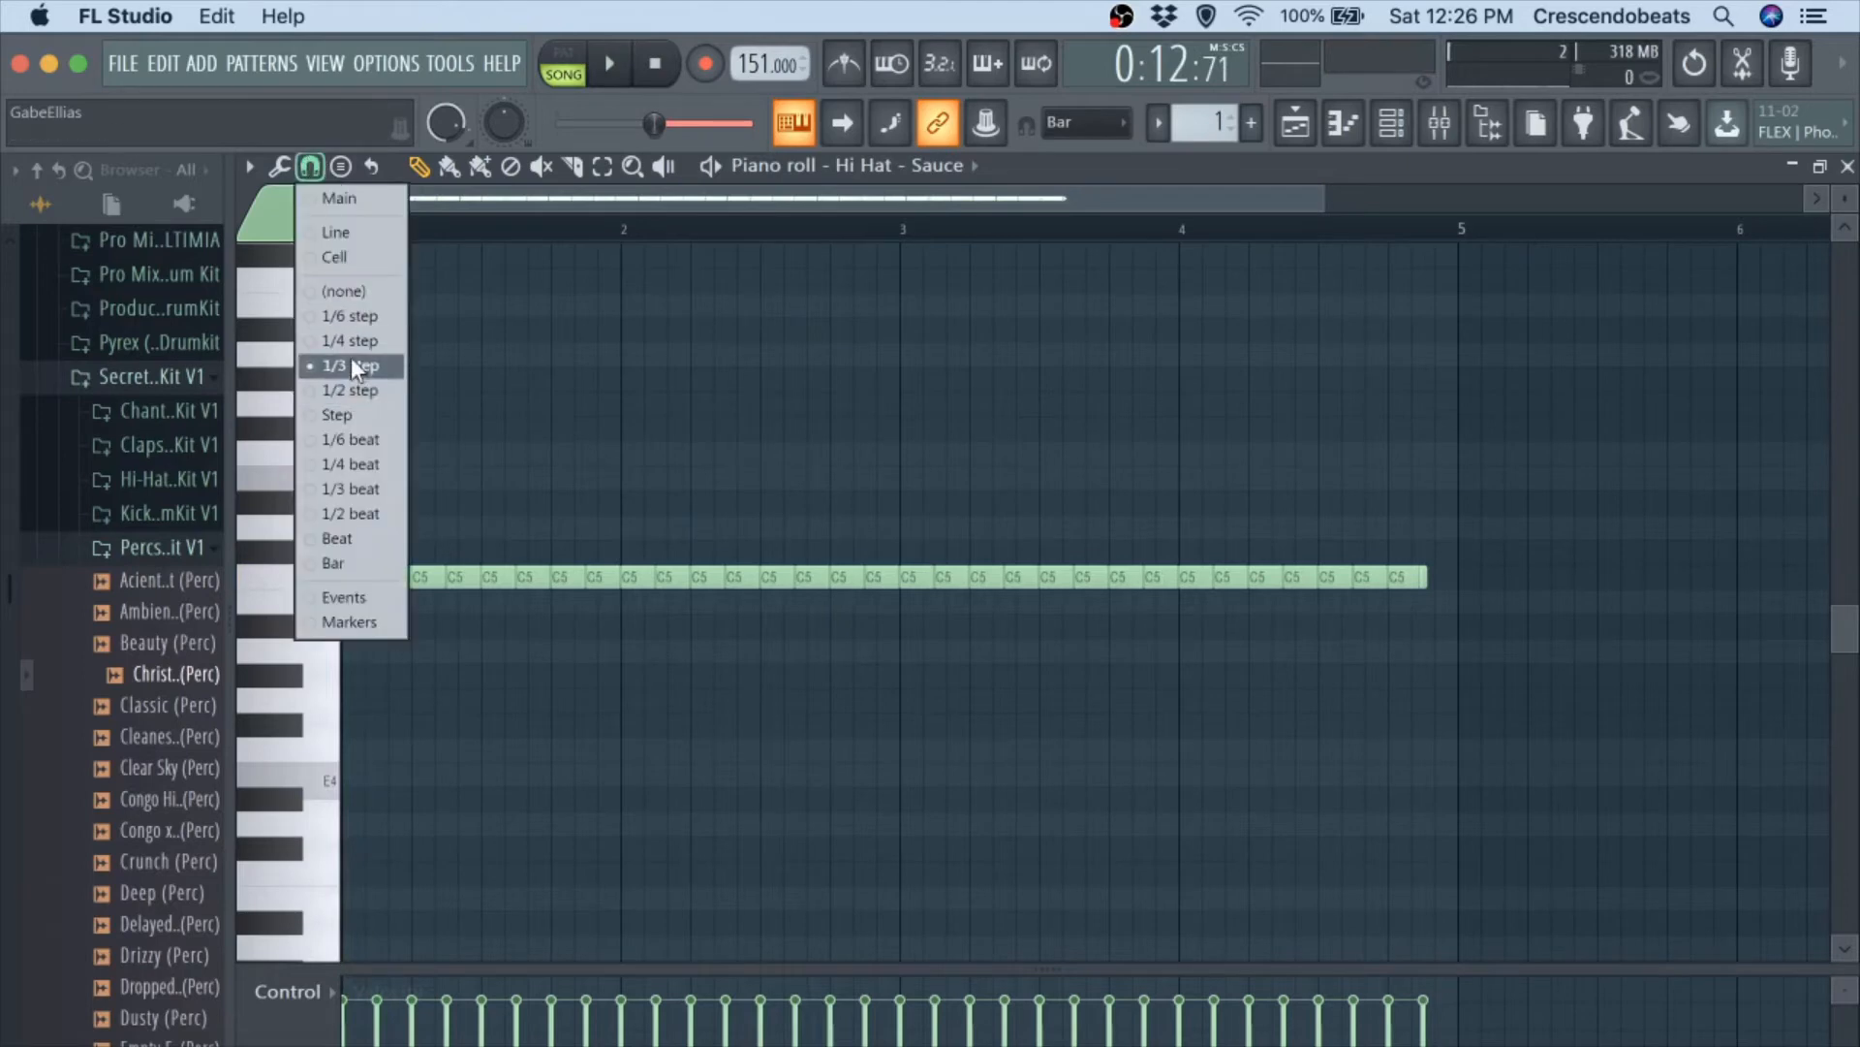
click(346, 317)
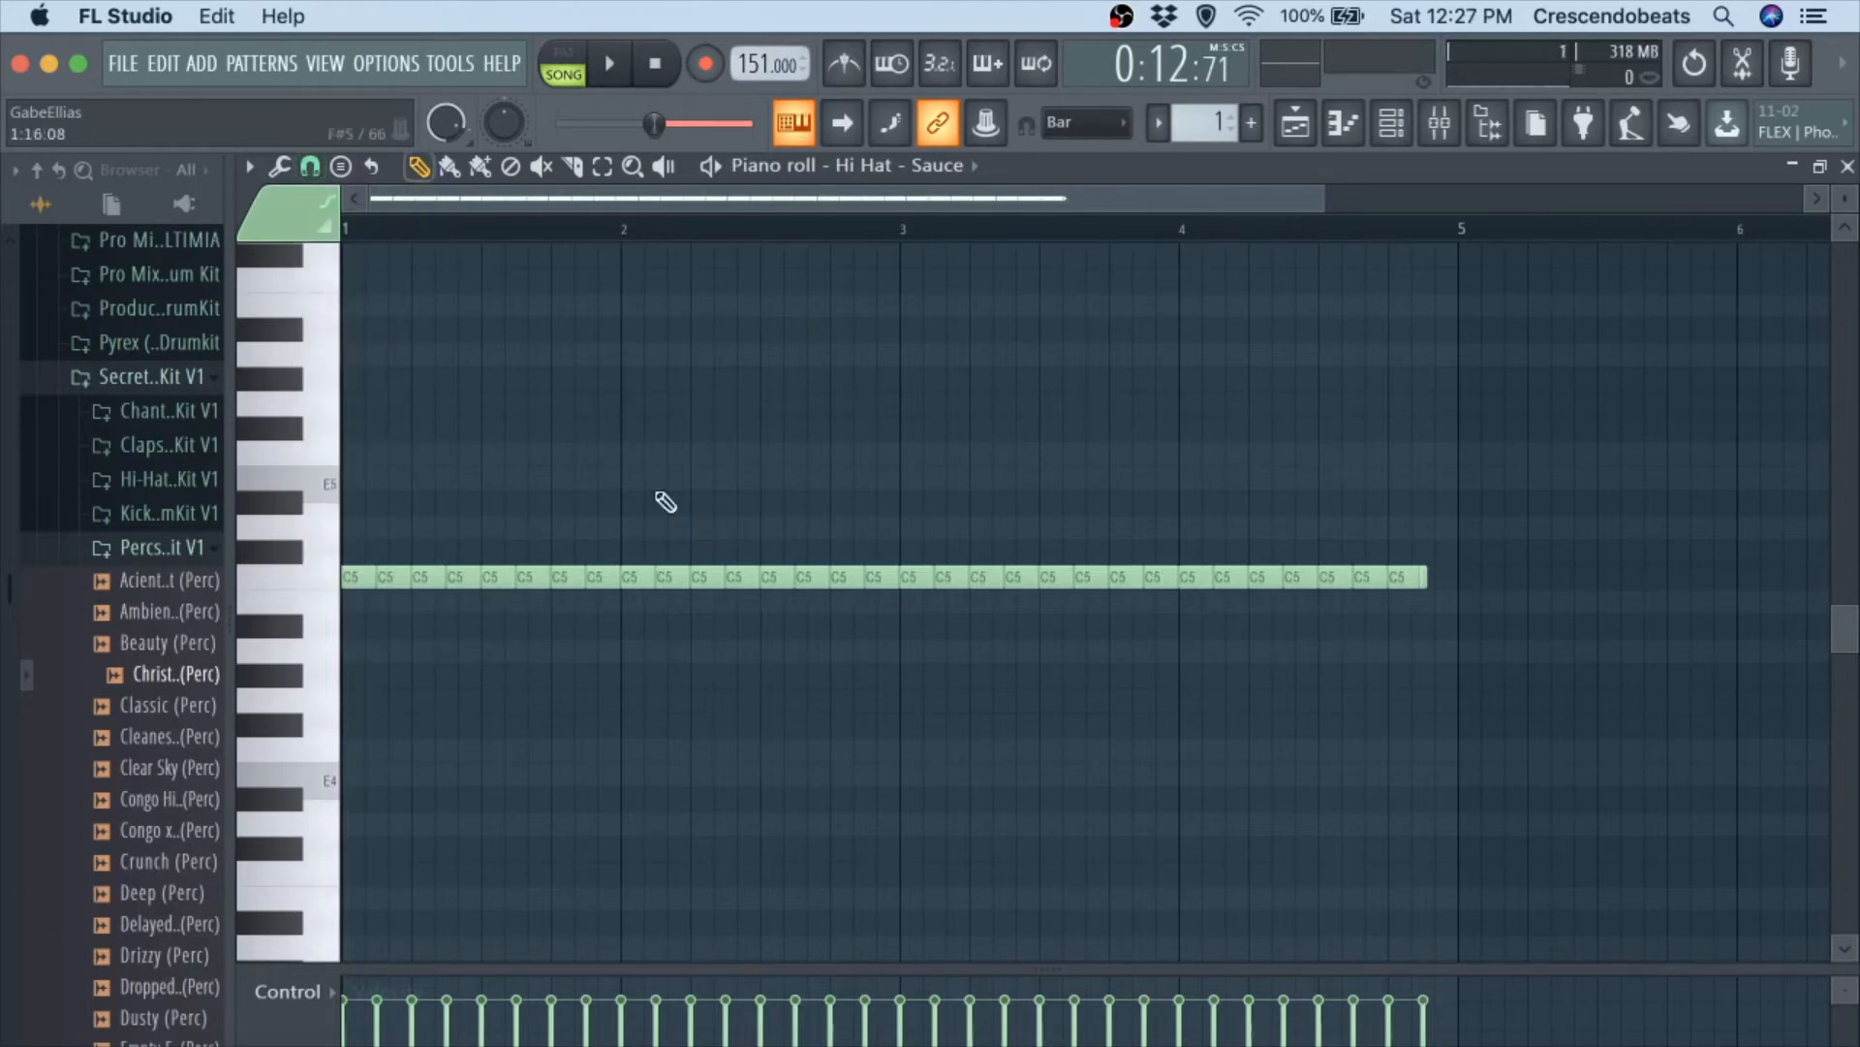
key(space)
key(space)
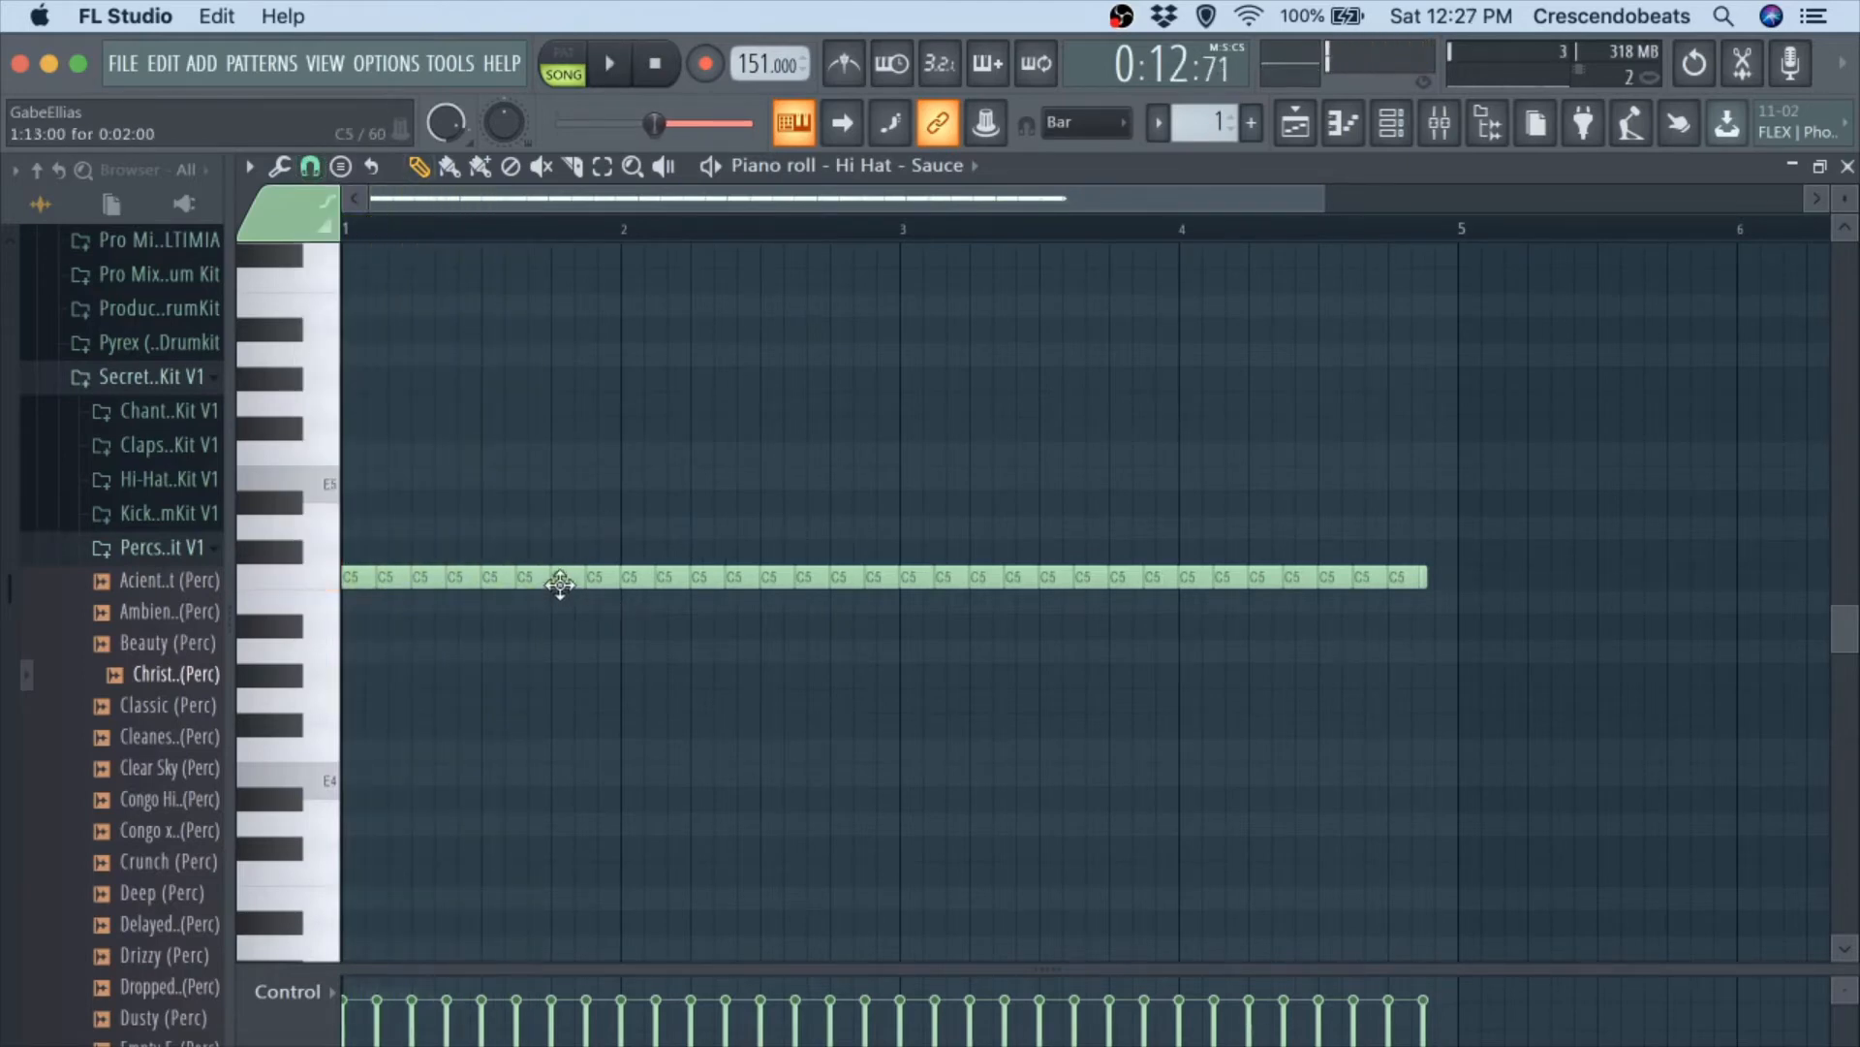
key(space)
key(space)
scroll(552, 582, up, 5)
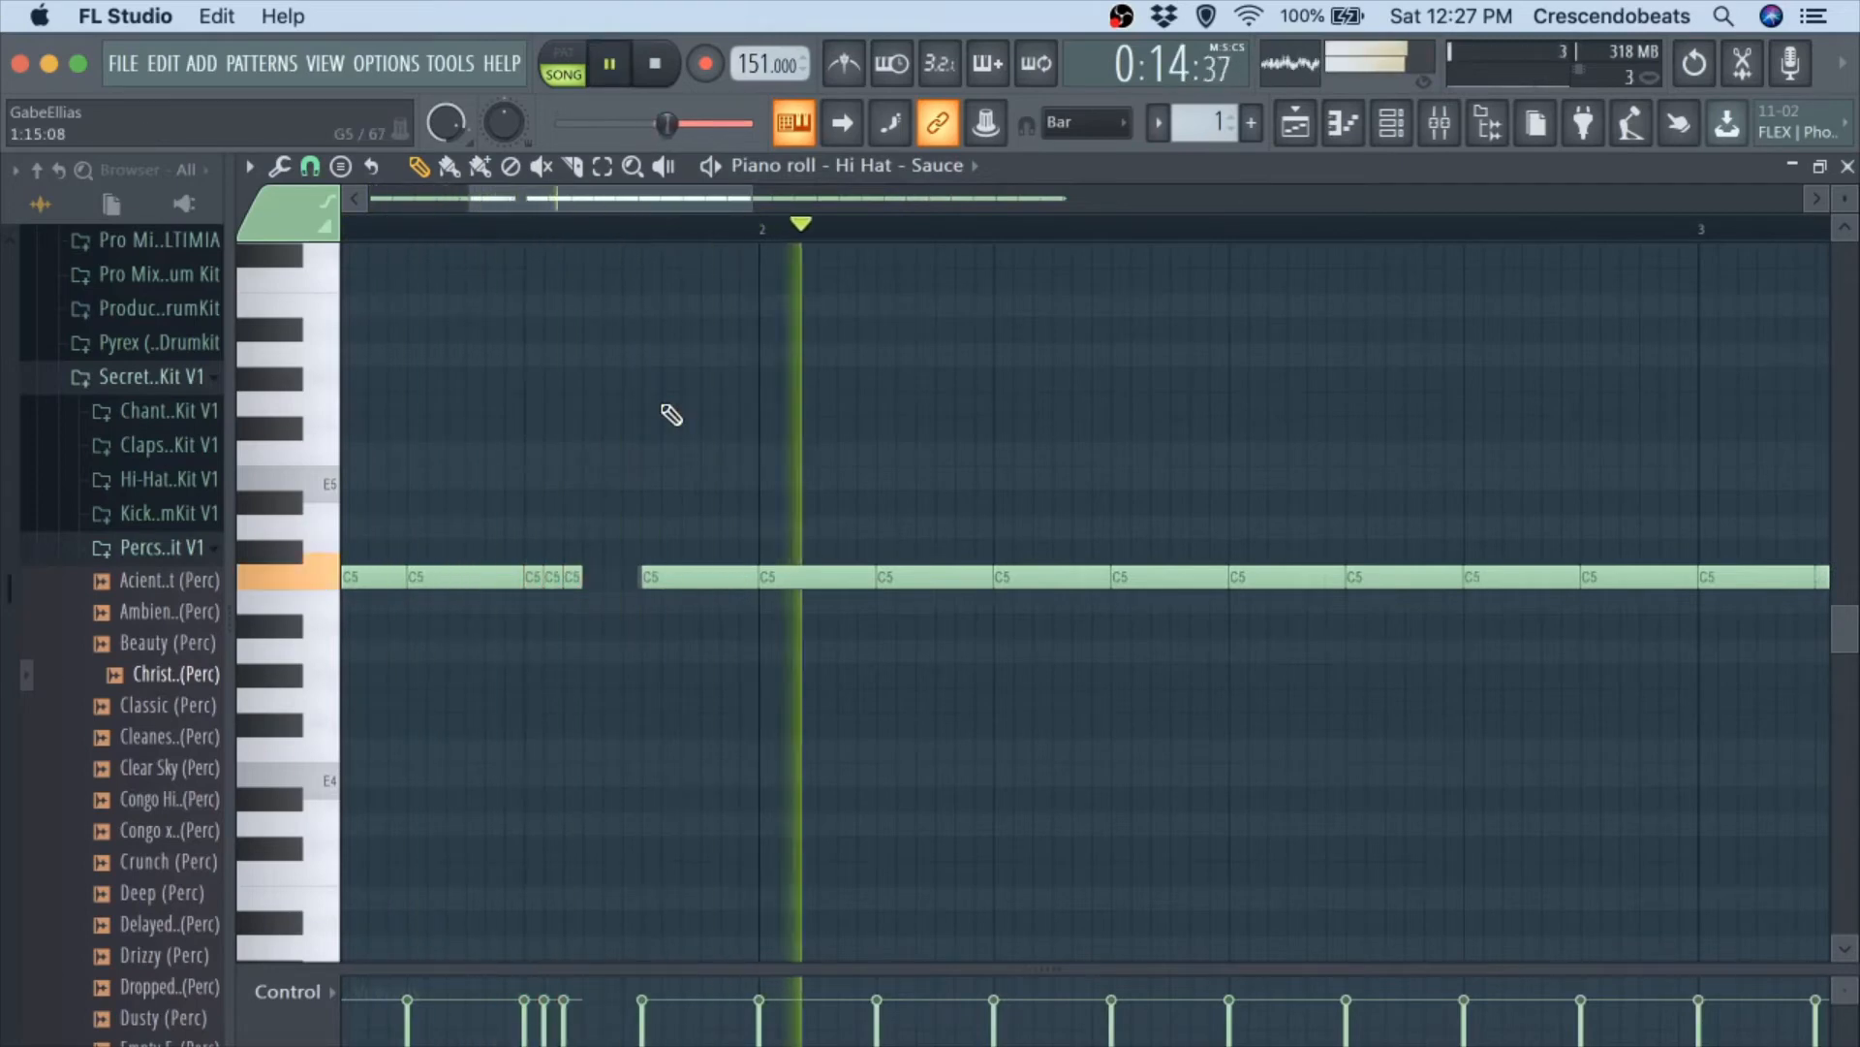
key(space)
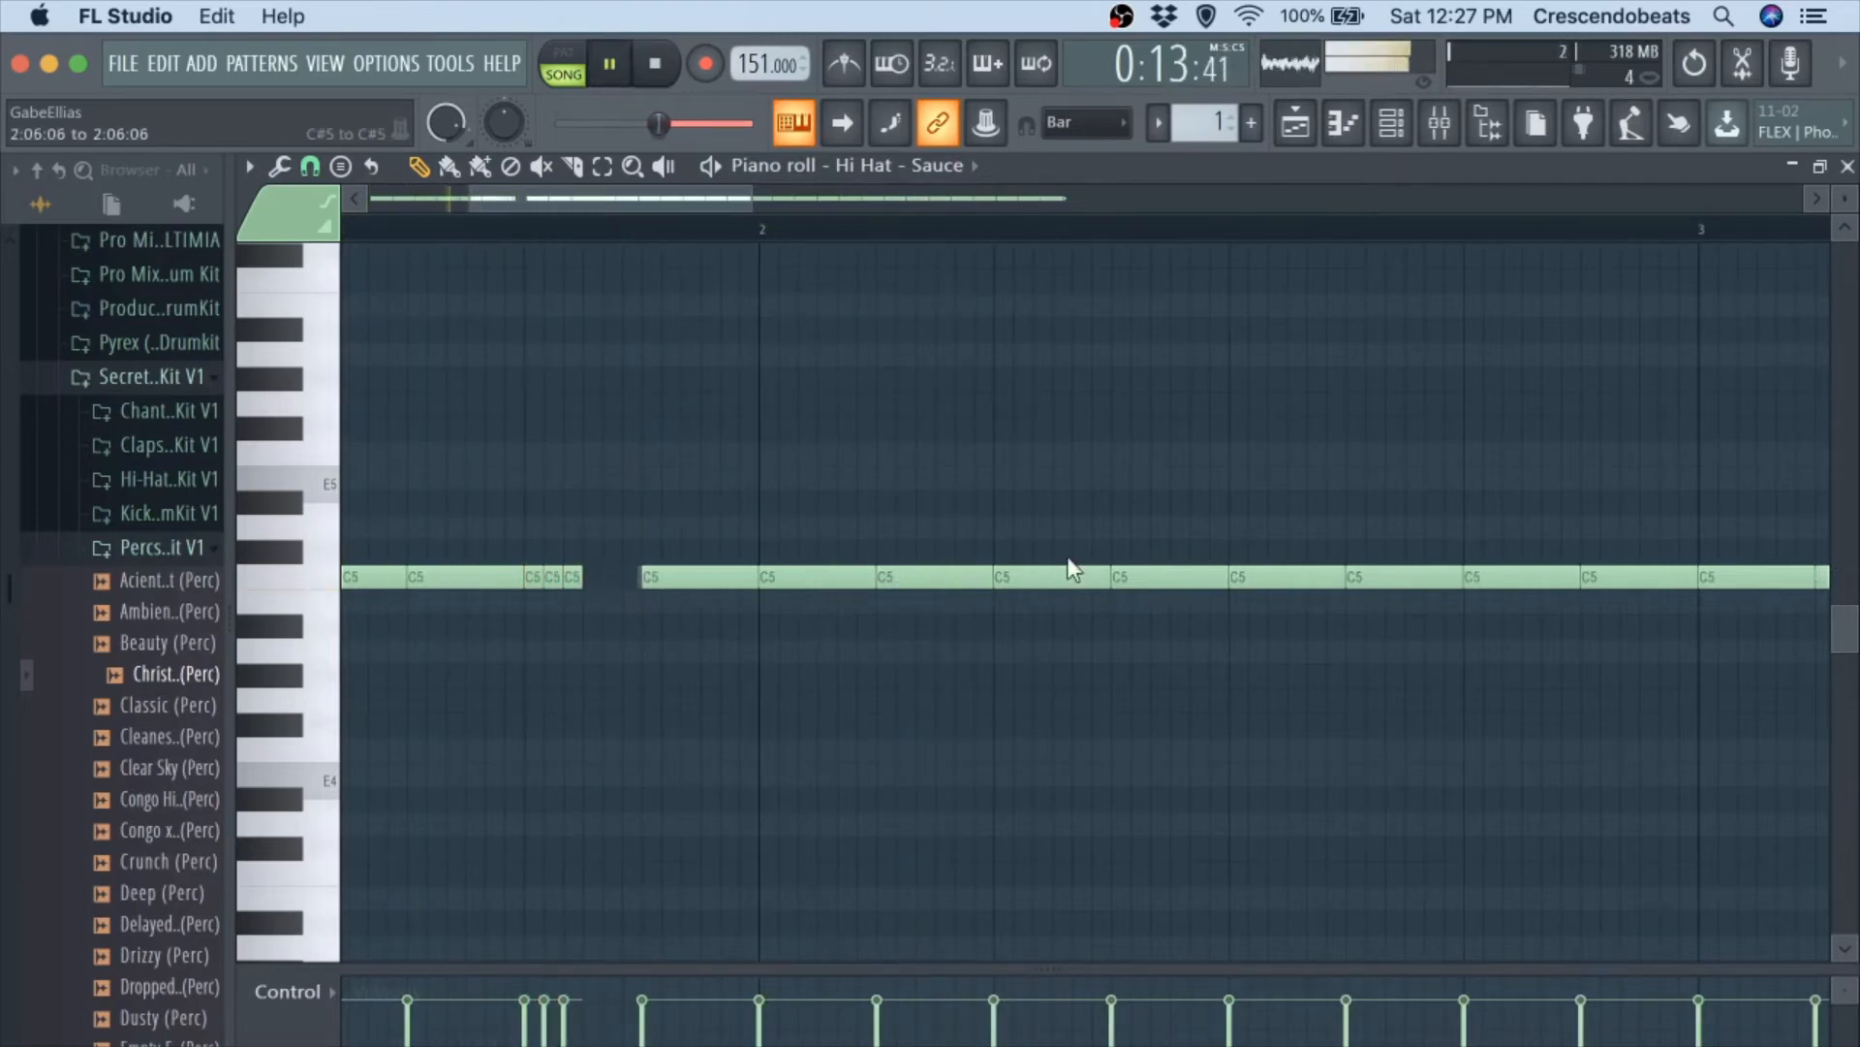
Lower the hi-hat notes on steps 5 and 7 of bar 2 to A#4 and G#4 and play them back.
click(1070, 574)
key(space)
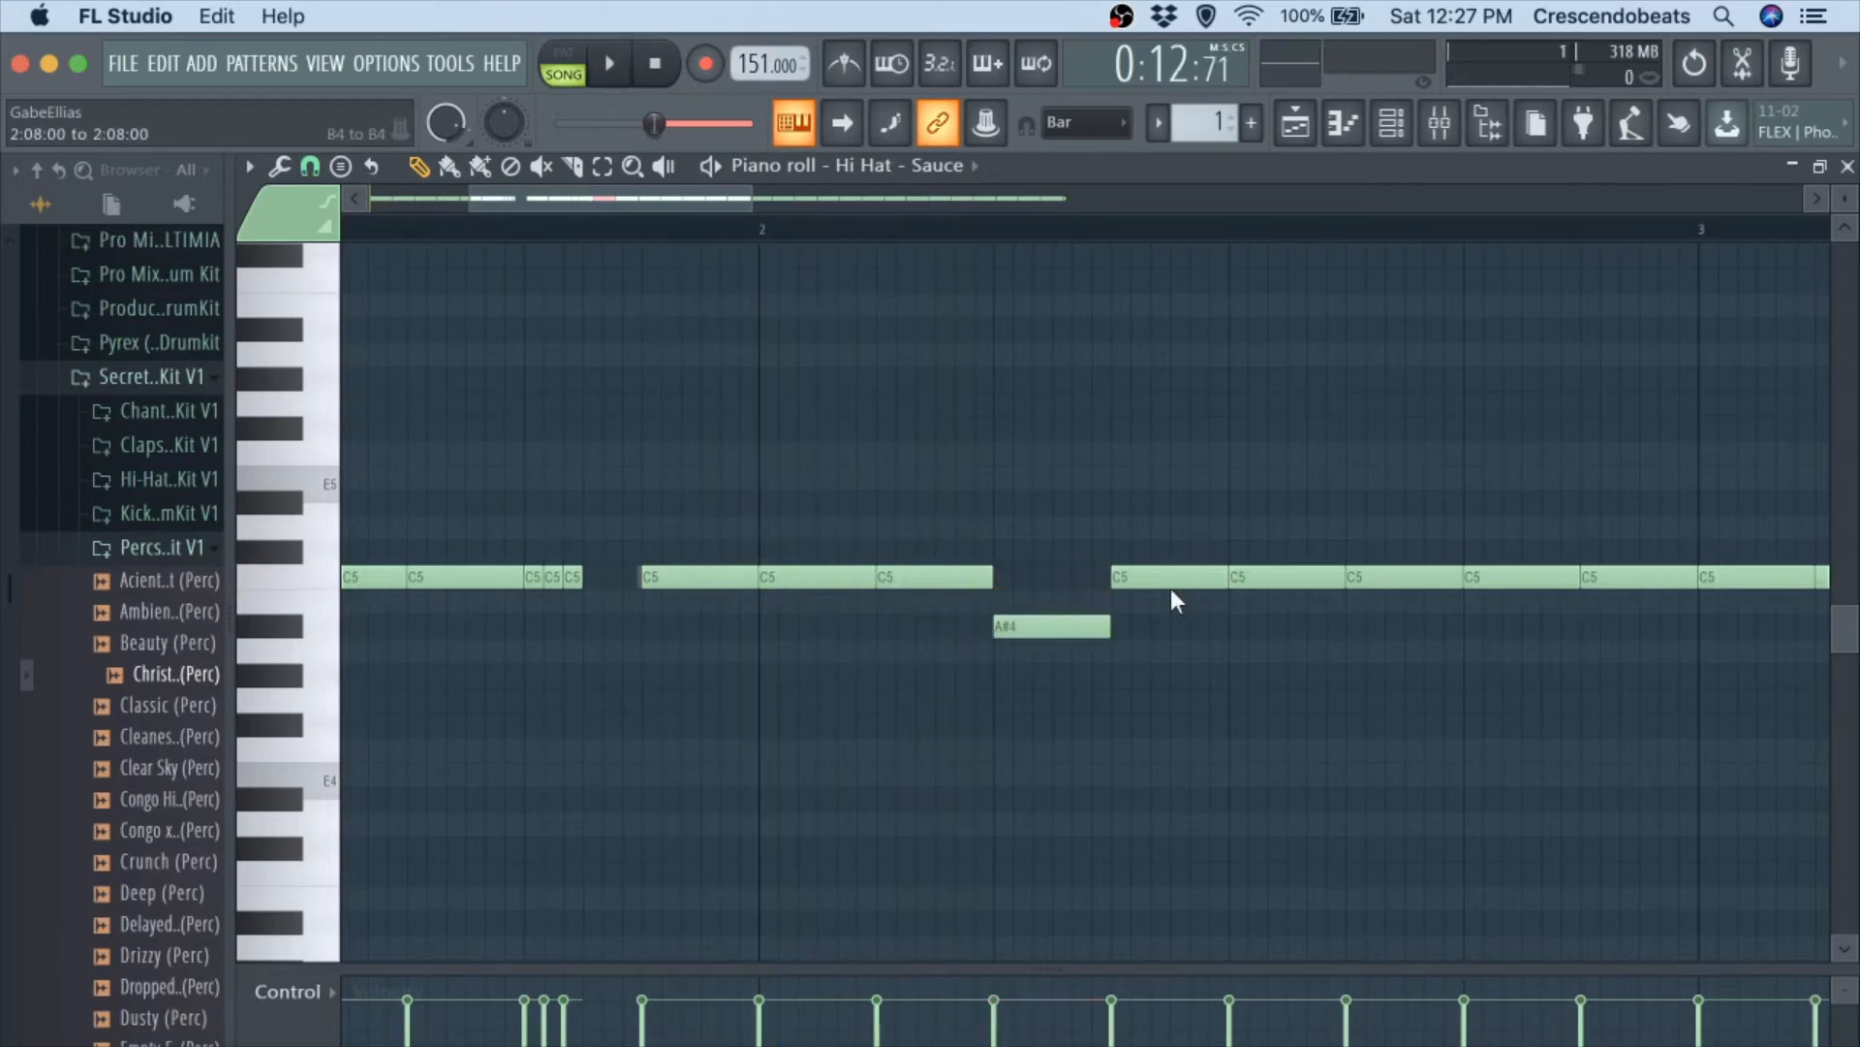
drag(1170, 589, 1171, 566)
key(shift+Down)
key(shift+Down)
key(shift+Down)
key(shift+Down)
key(space)
scroll(1173, 465, down, 3)
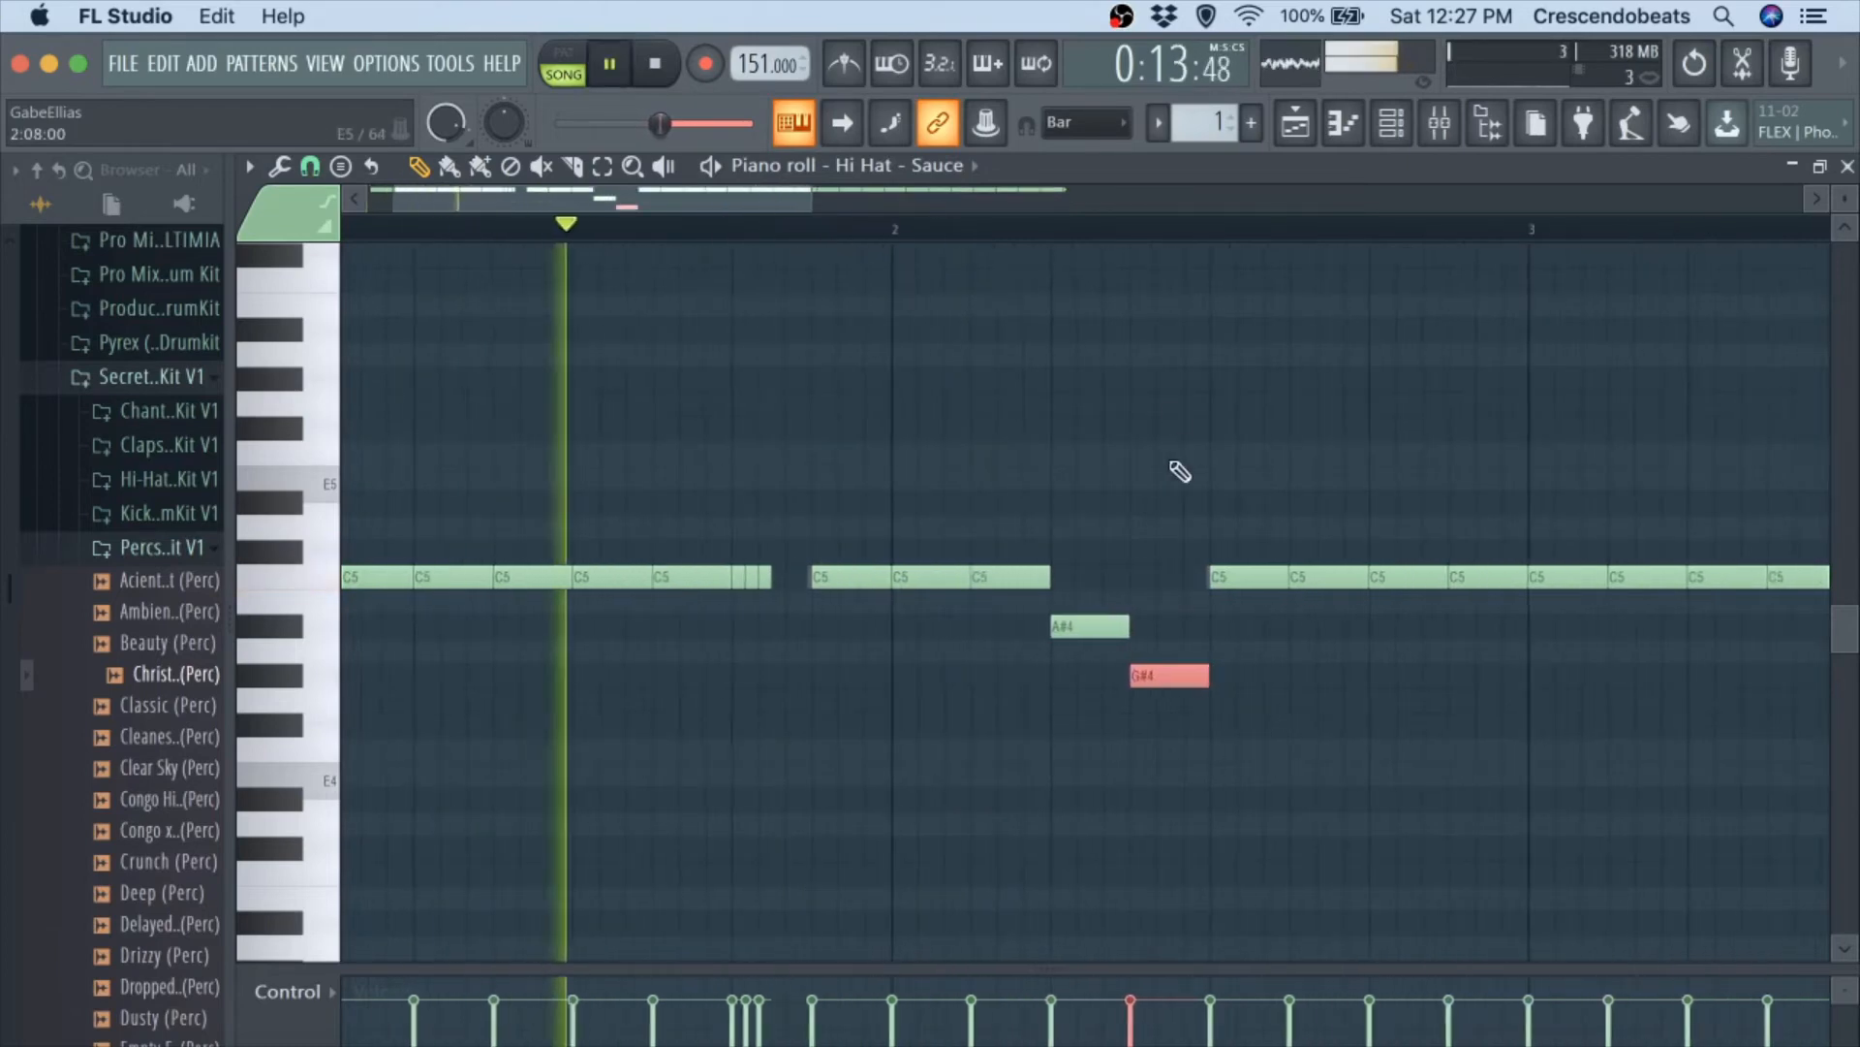
super+click(1170, 463)
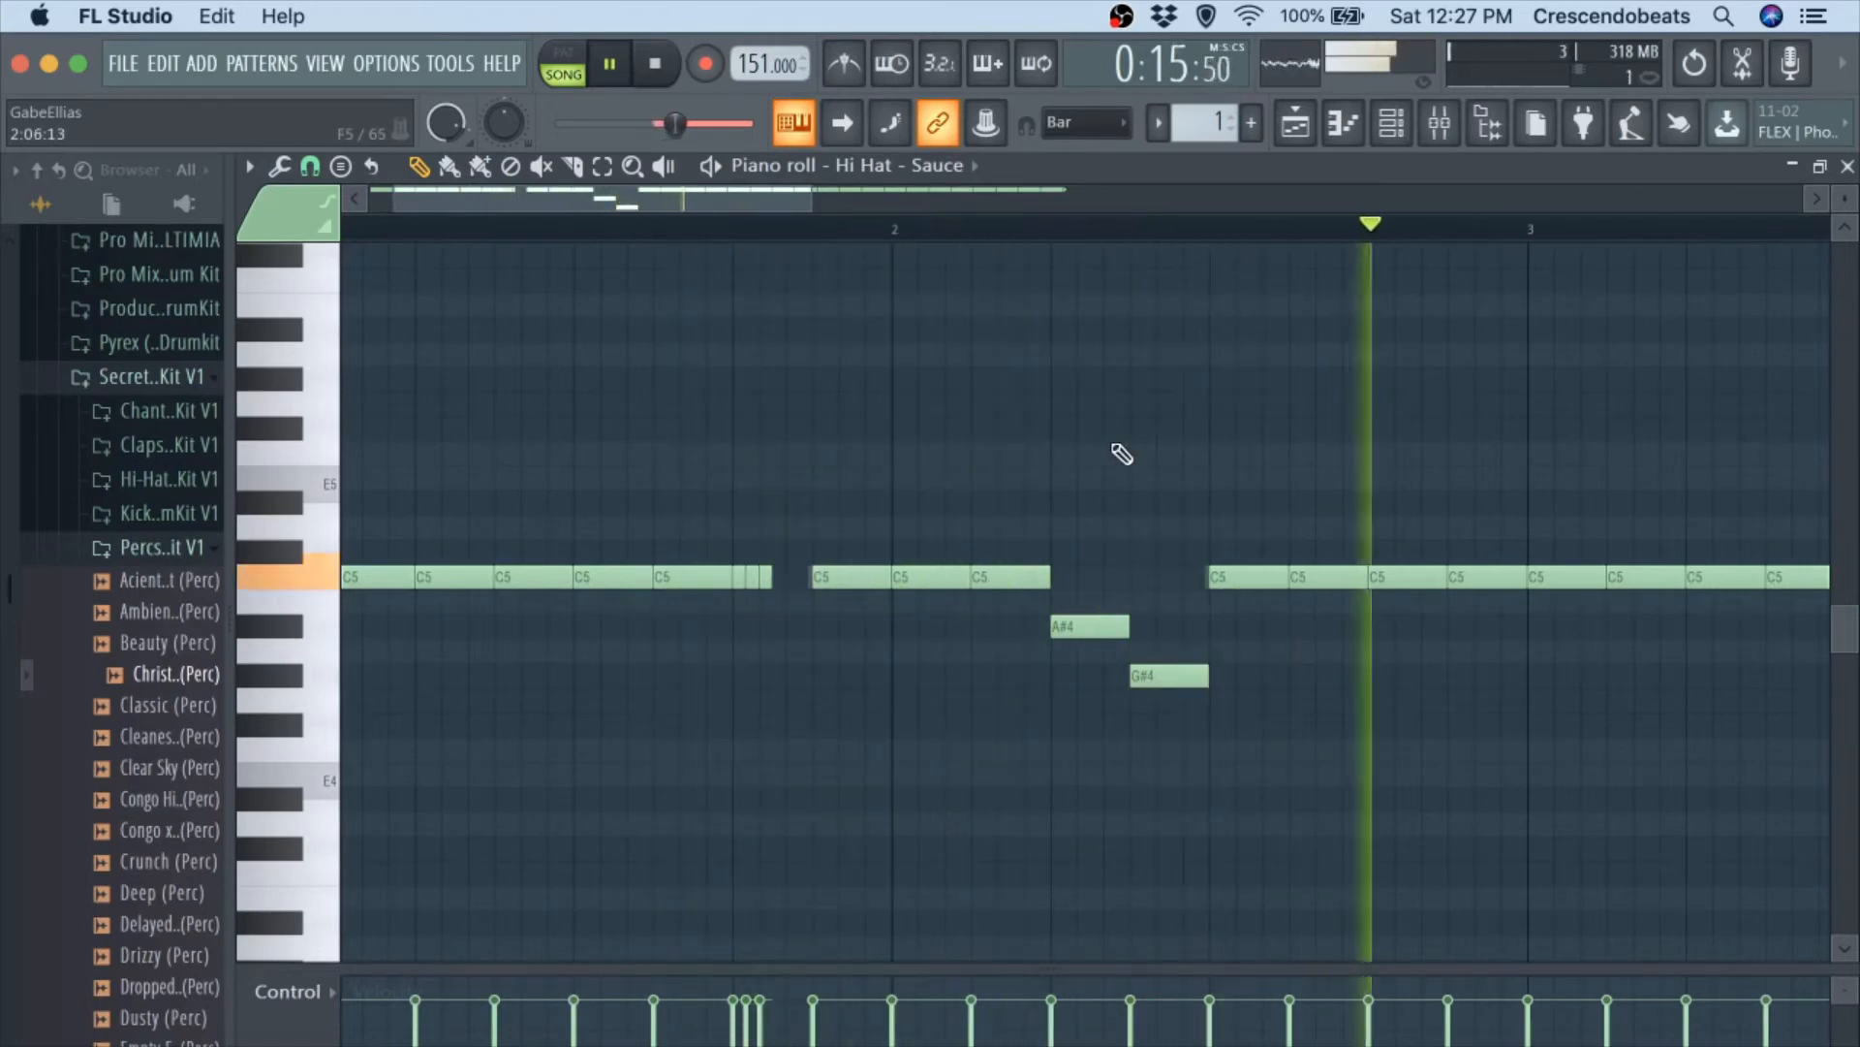
Lower the hi-hat note on step 13 of bar 2 to G#4 and replay the pattern.
key(space)
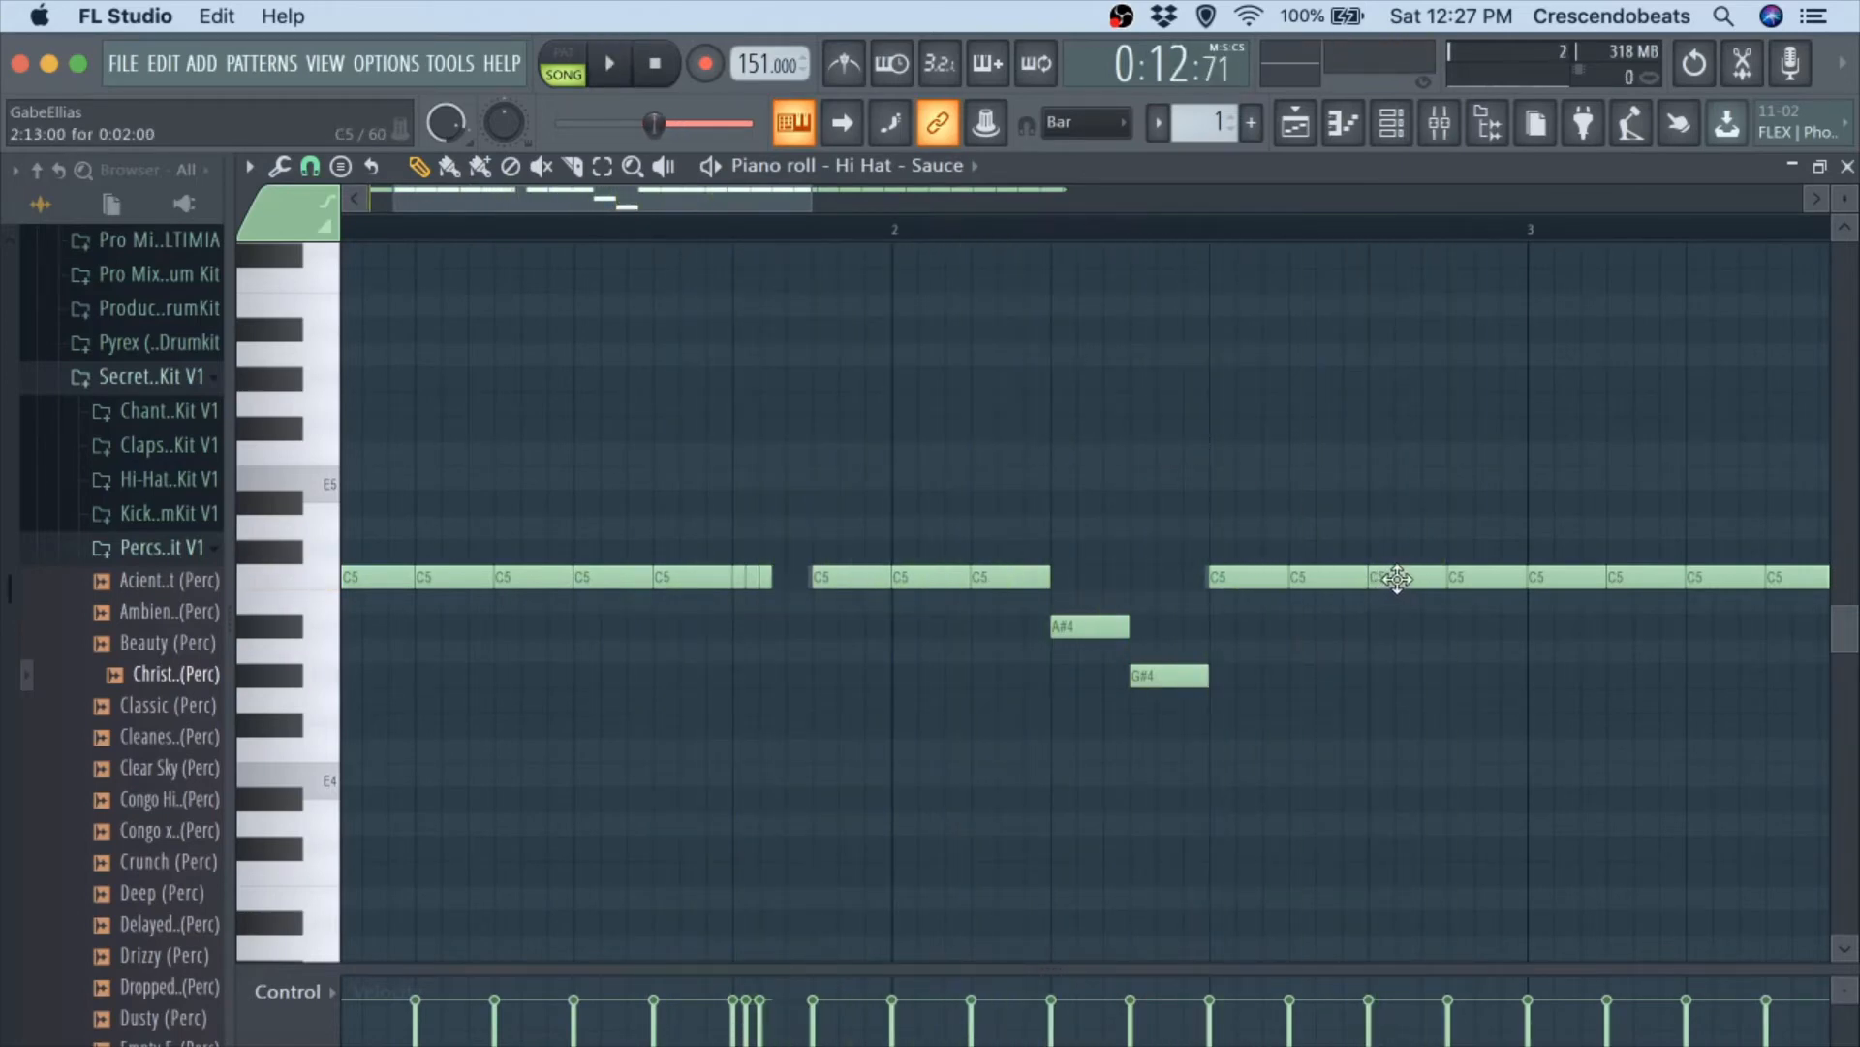
key(shift+Down)
key(shift+Down)
key(shift+Down)
key(shift+Down)
key(space)
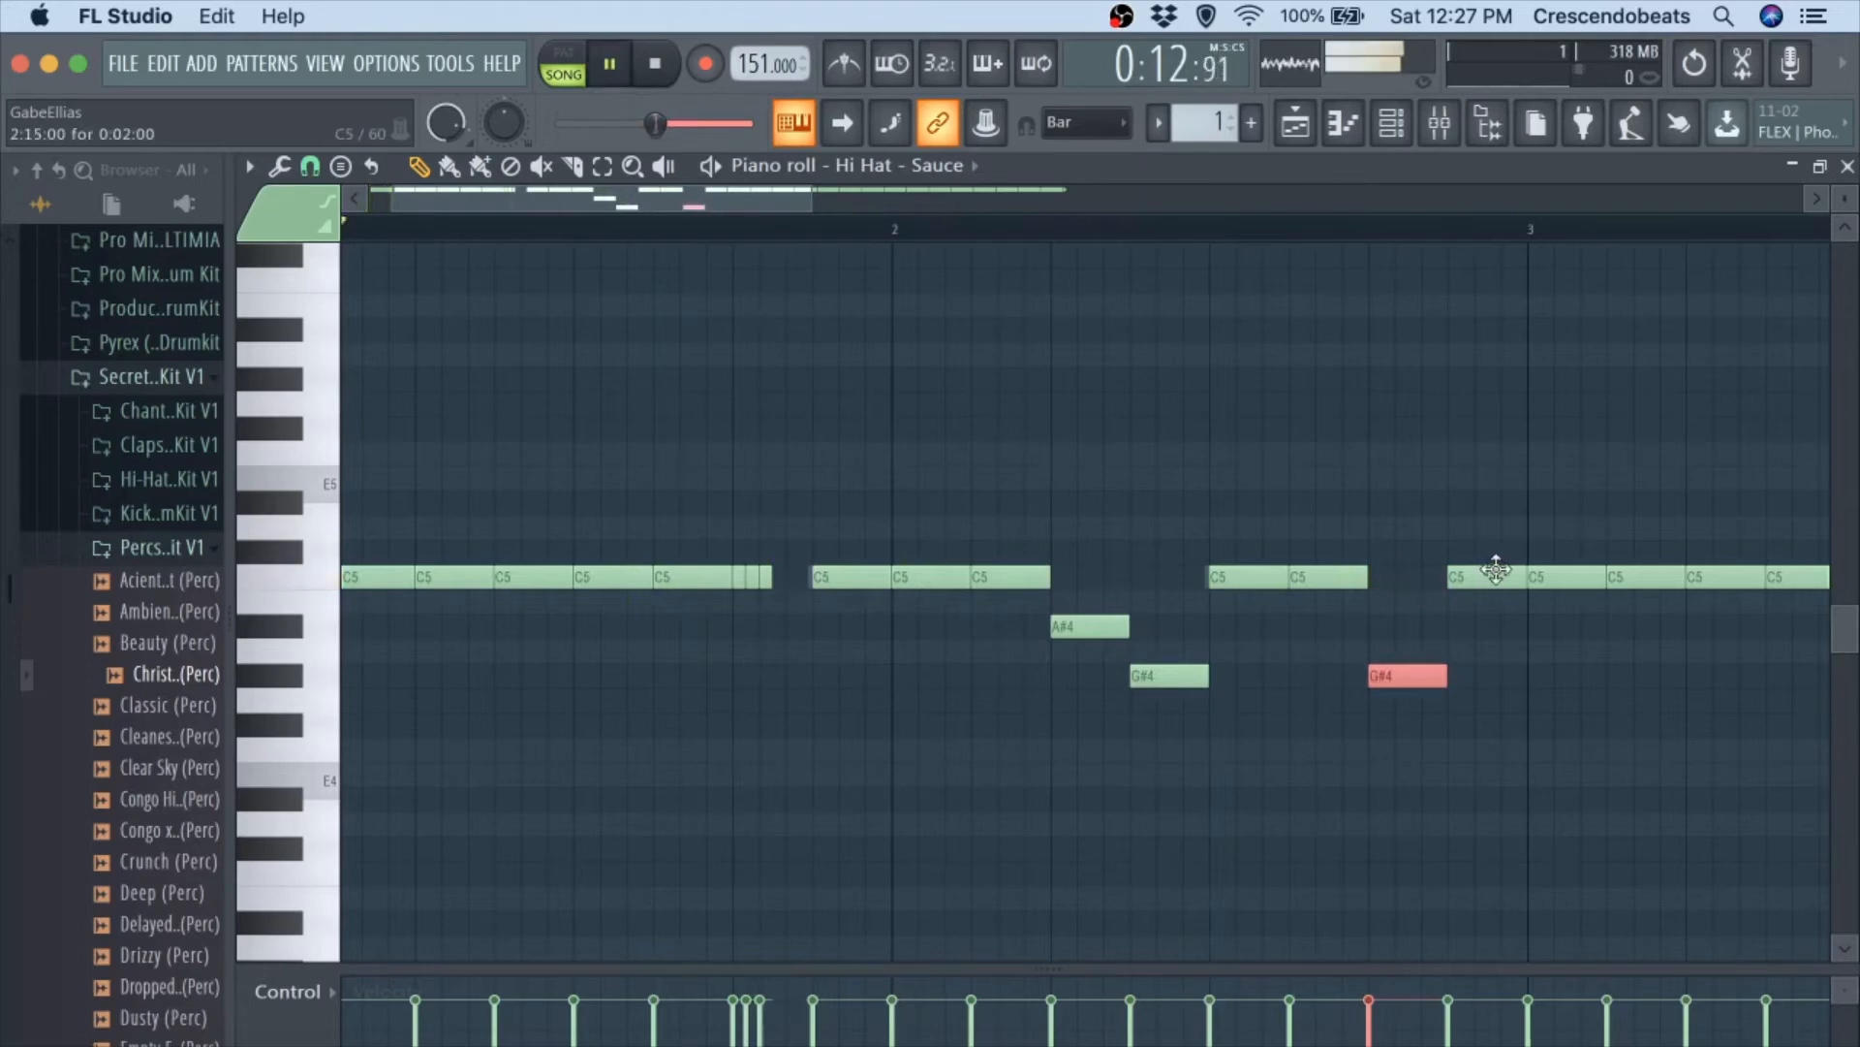
scroll(1412, 499, down, 2)
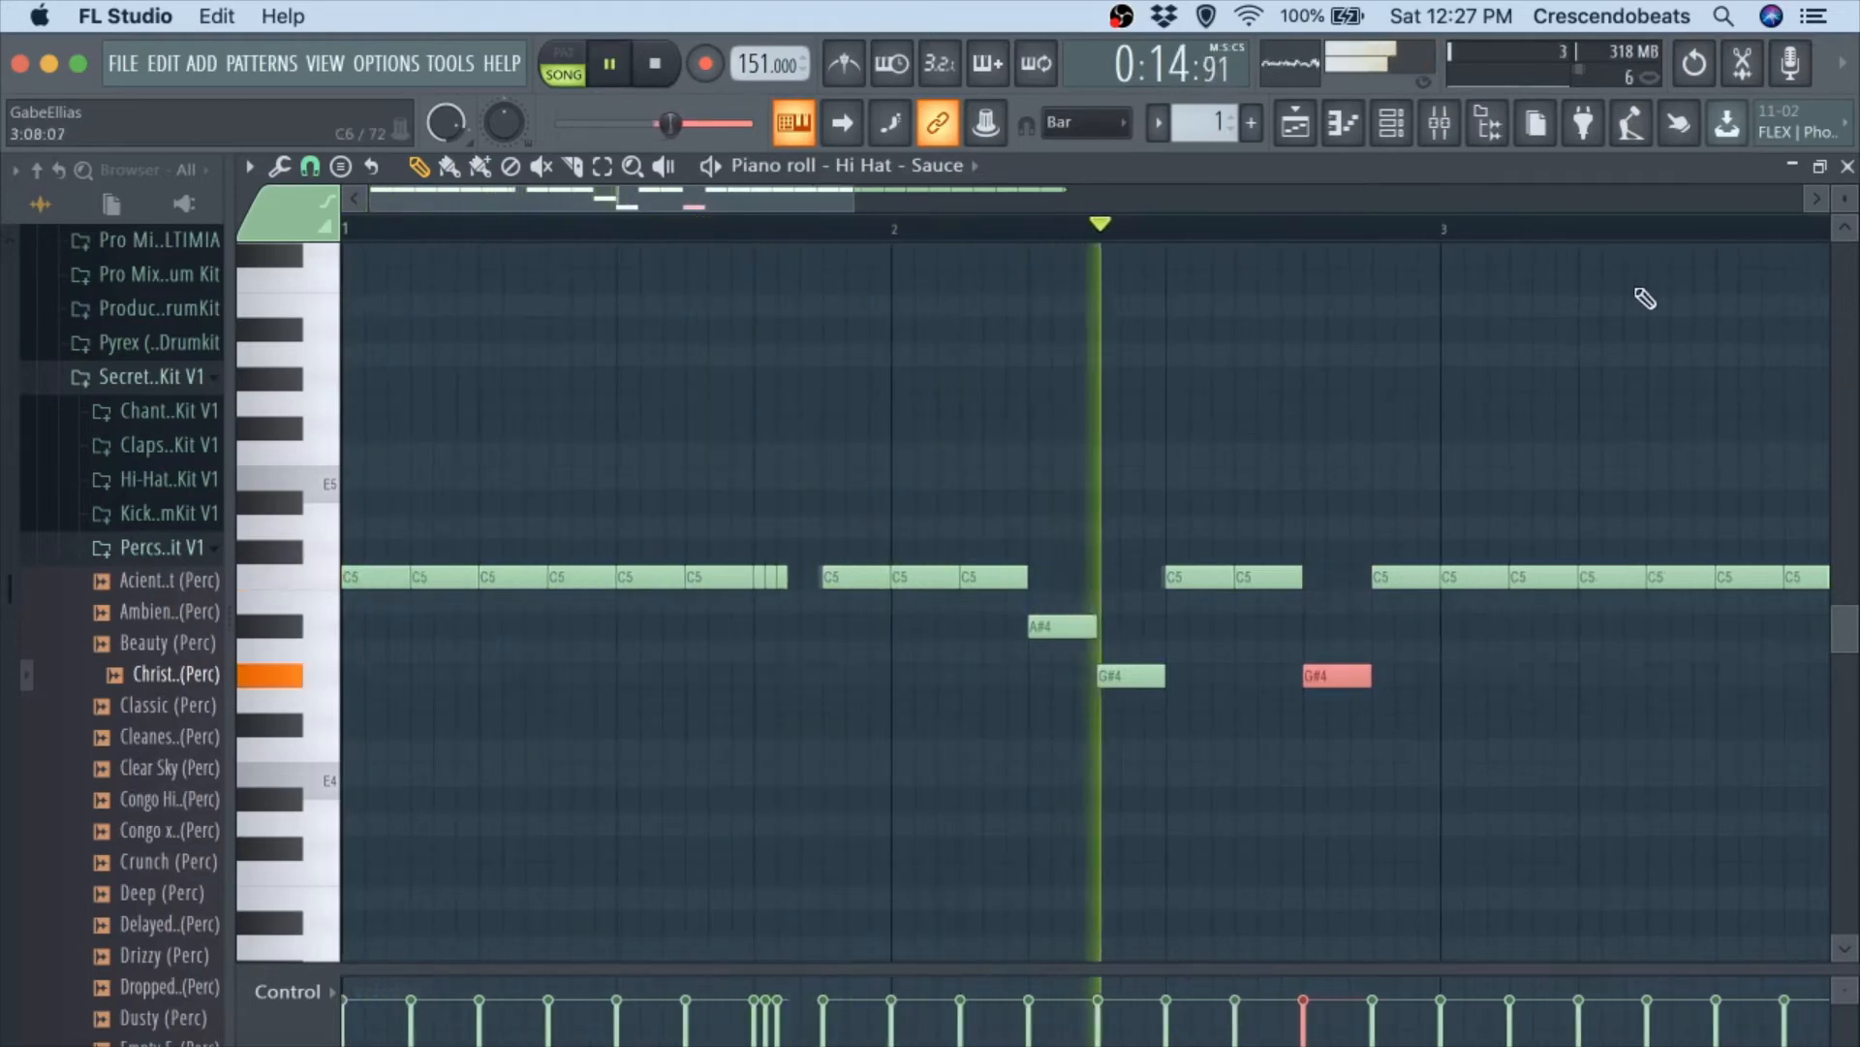
key(space)
scroll(1434, 502, down, 2)
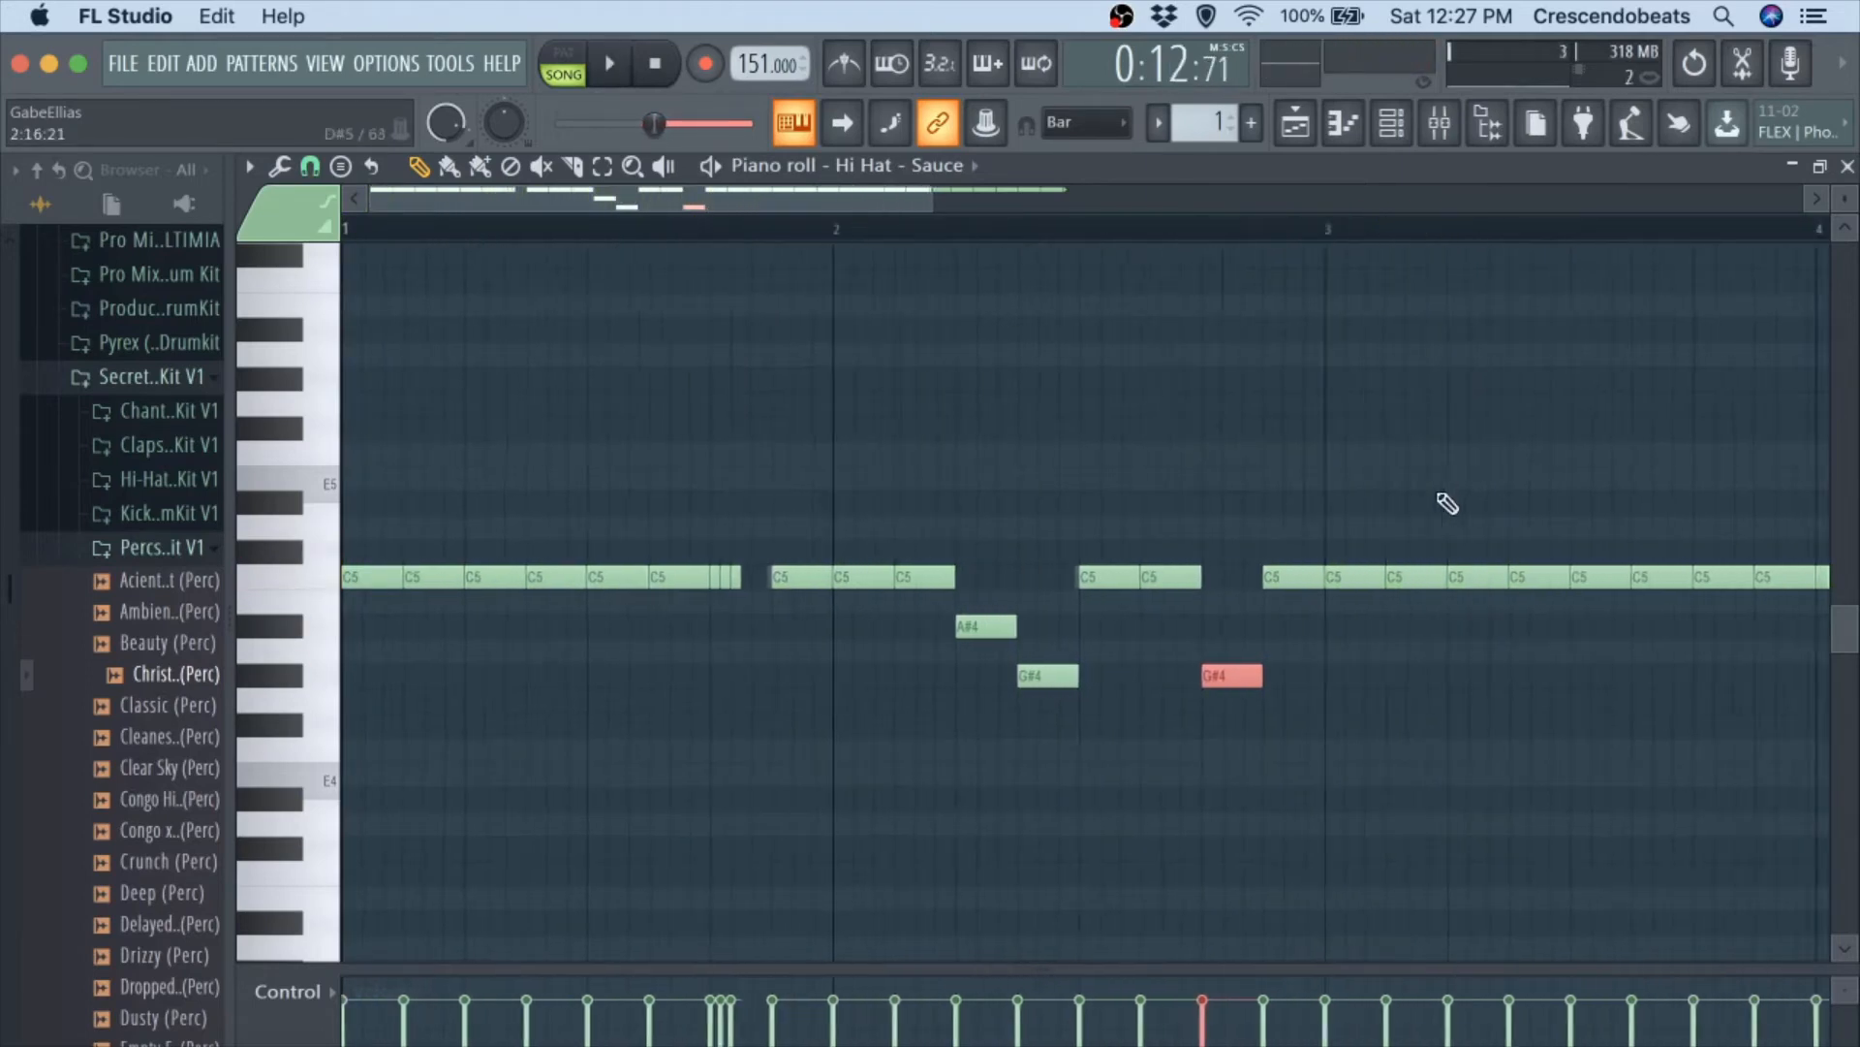
scroll(1356, 519, down, 3)
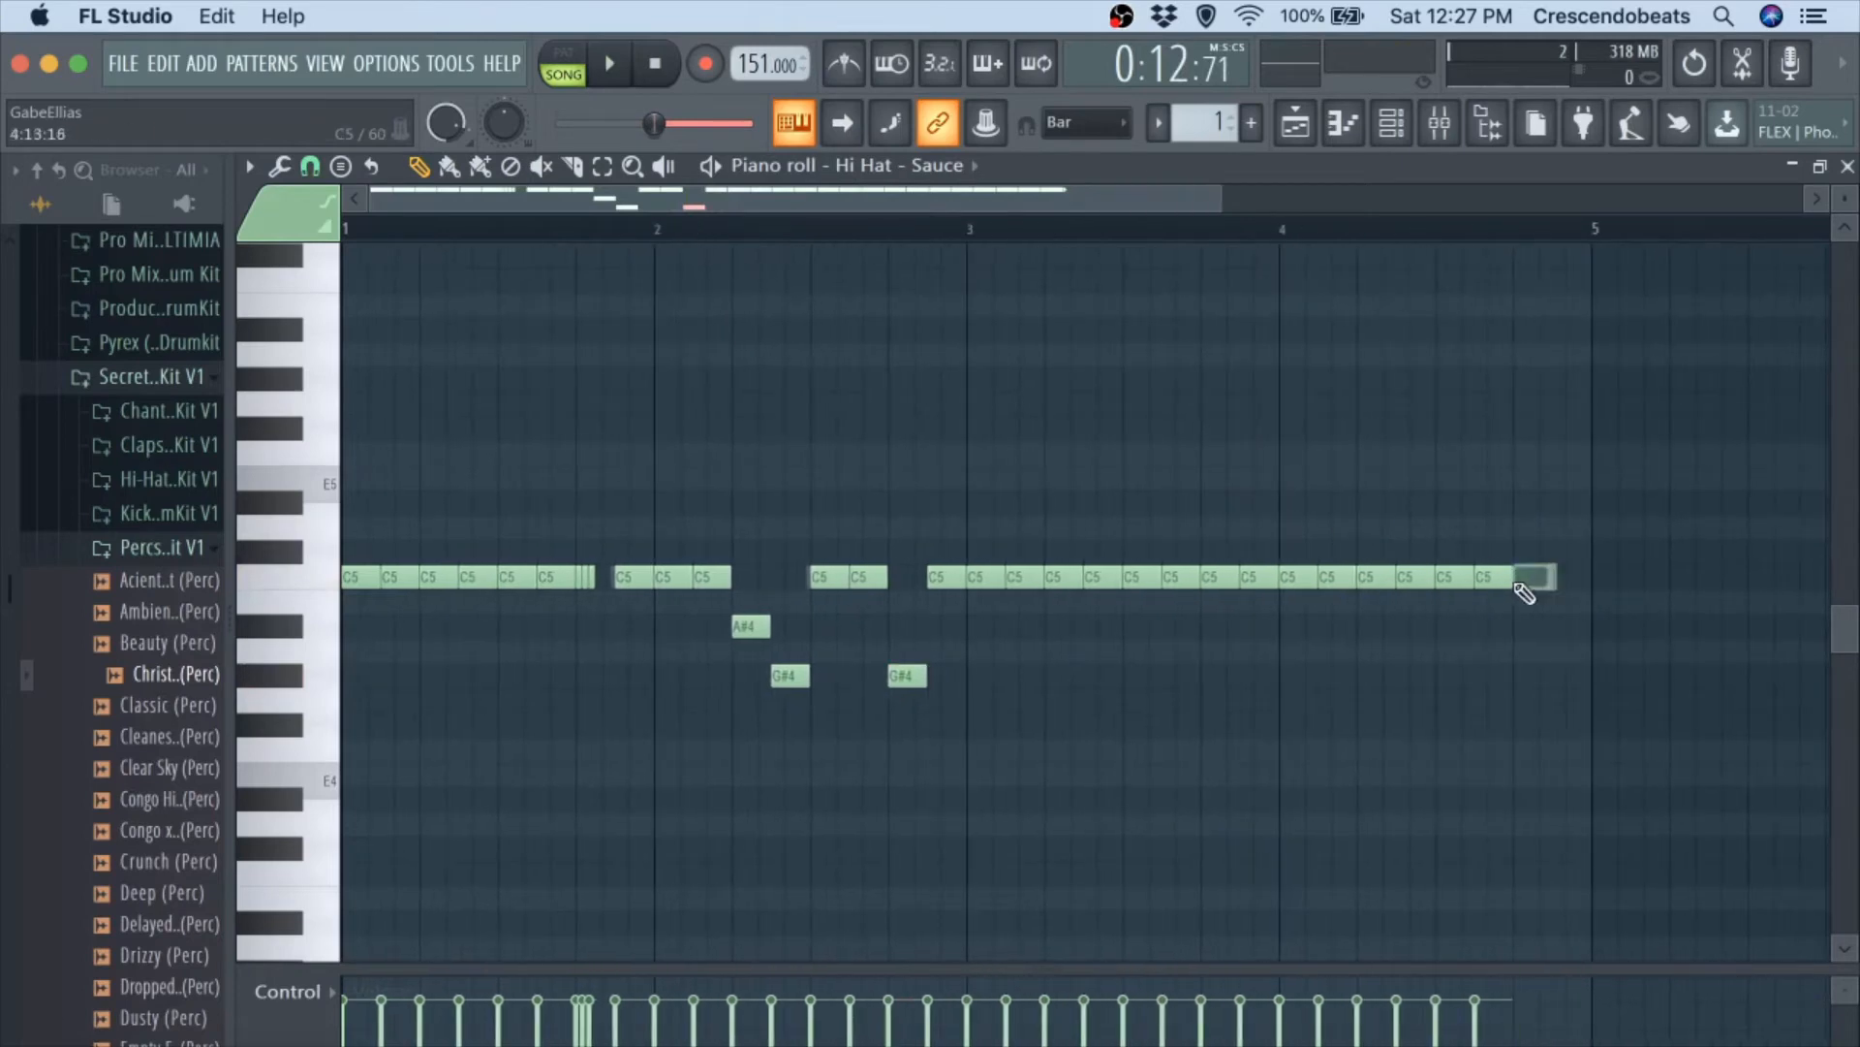
Erase the hi-hat notes in bars 3 and 4, snap to Bar, duplicate bars 1 and 2 into them, and return to the channel rack during playback.
drag(1524, 593, 1283, 583)
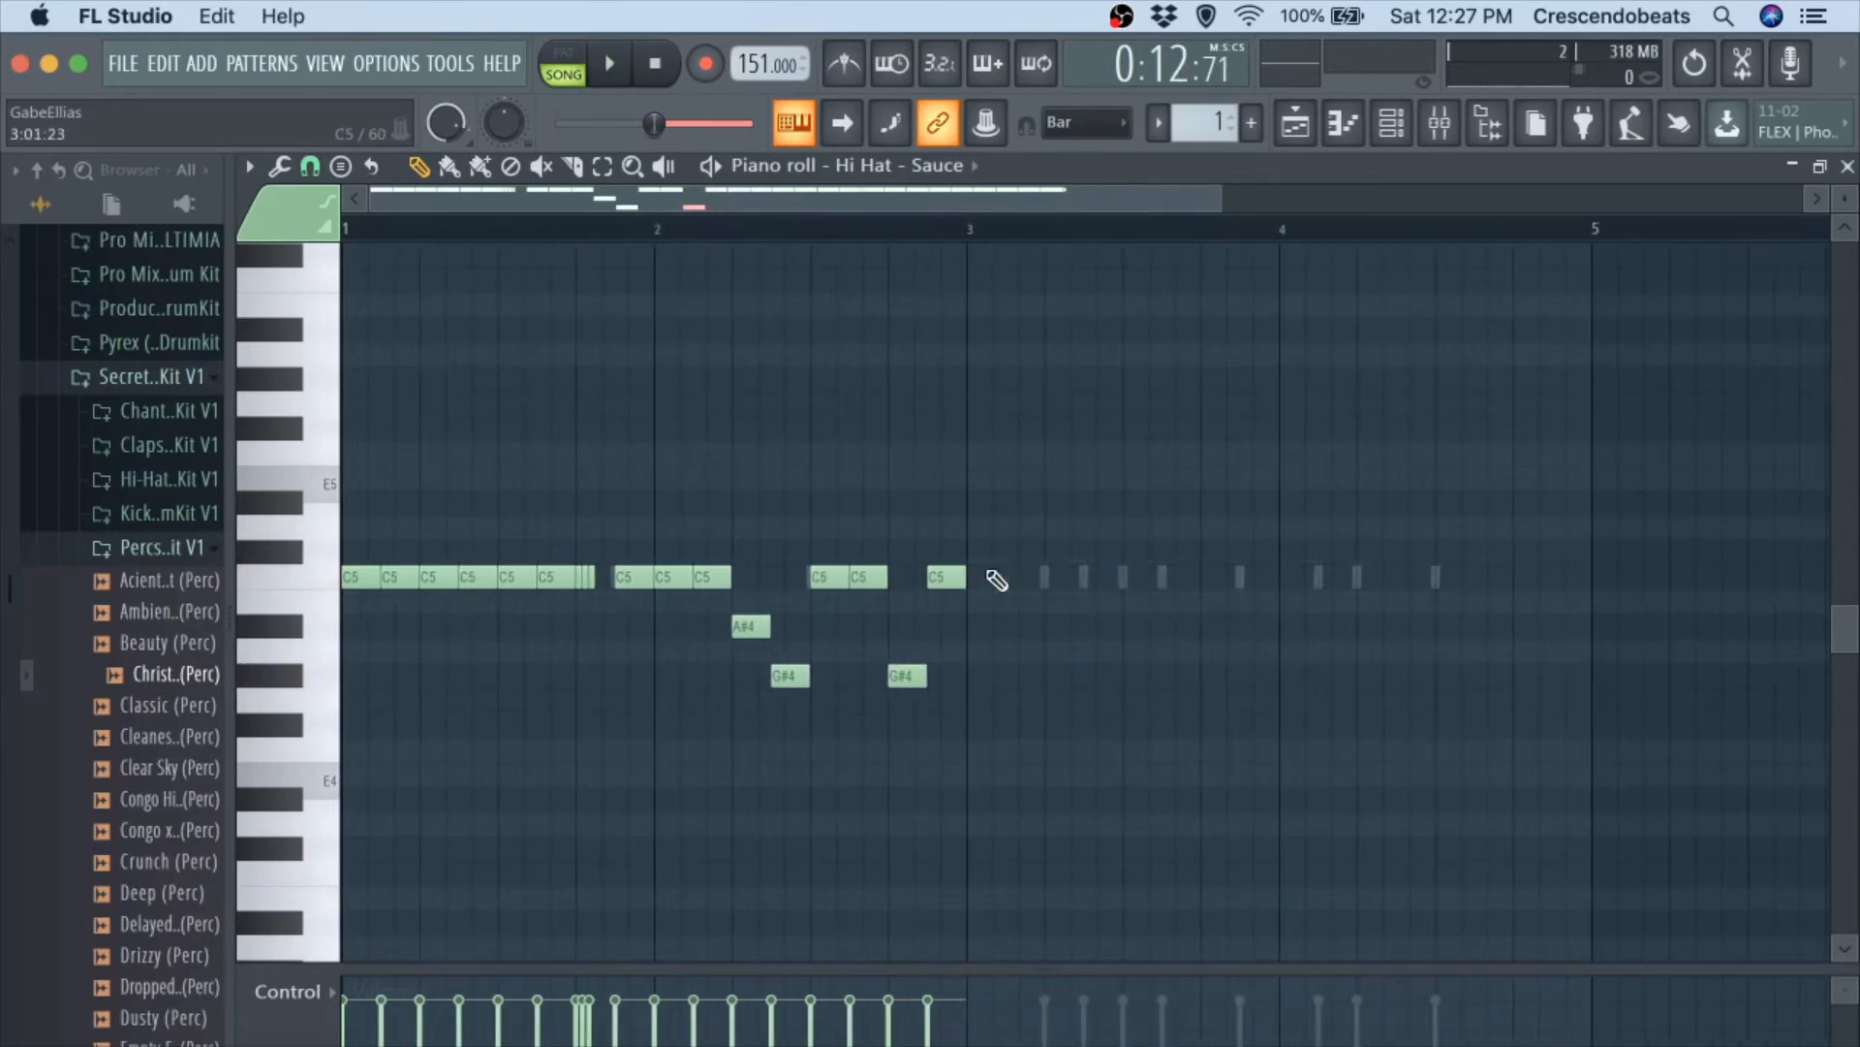
click(310, 166)
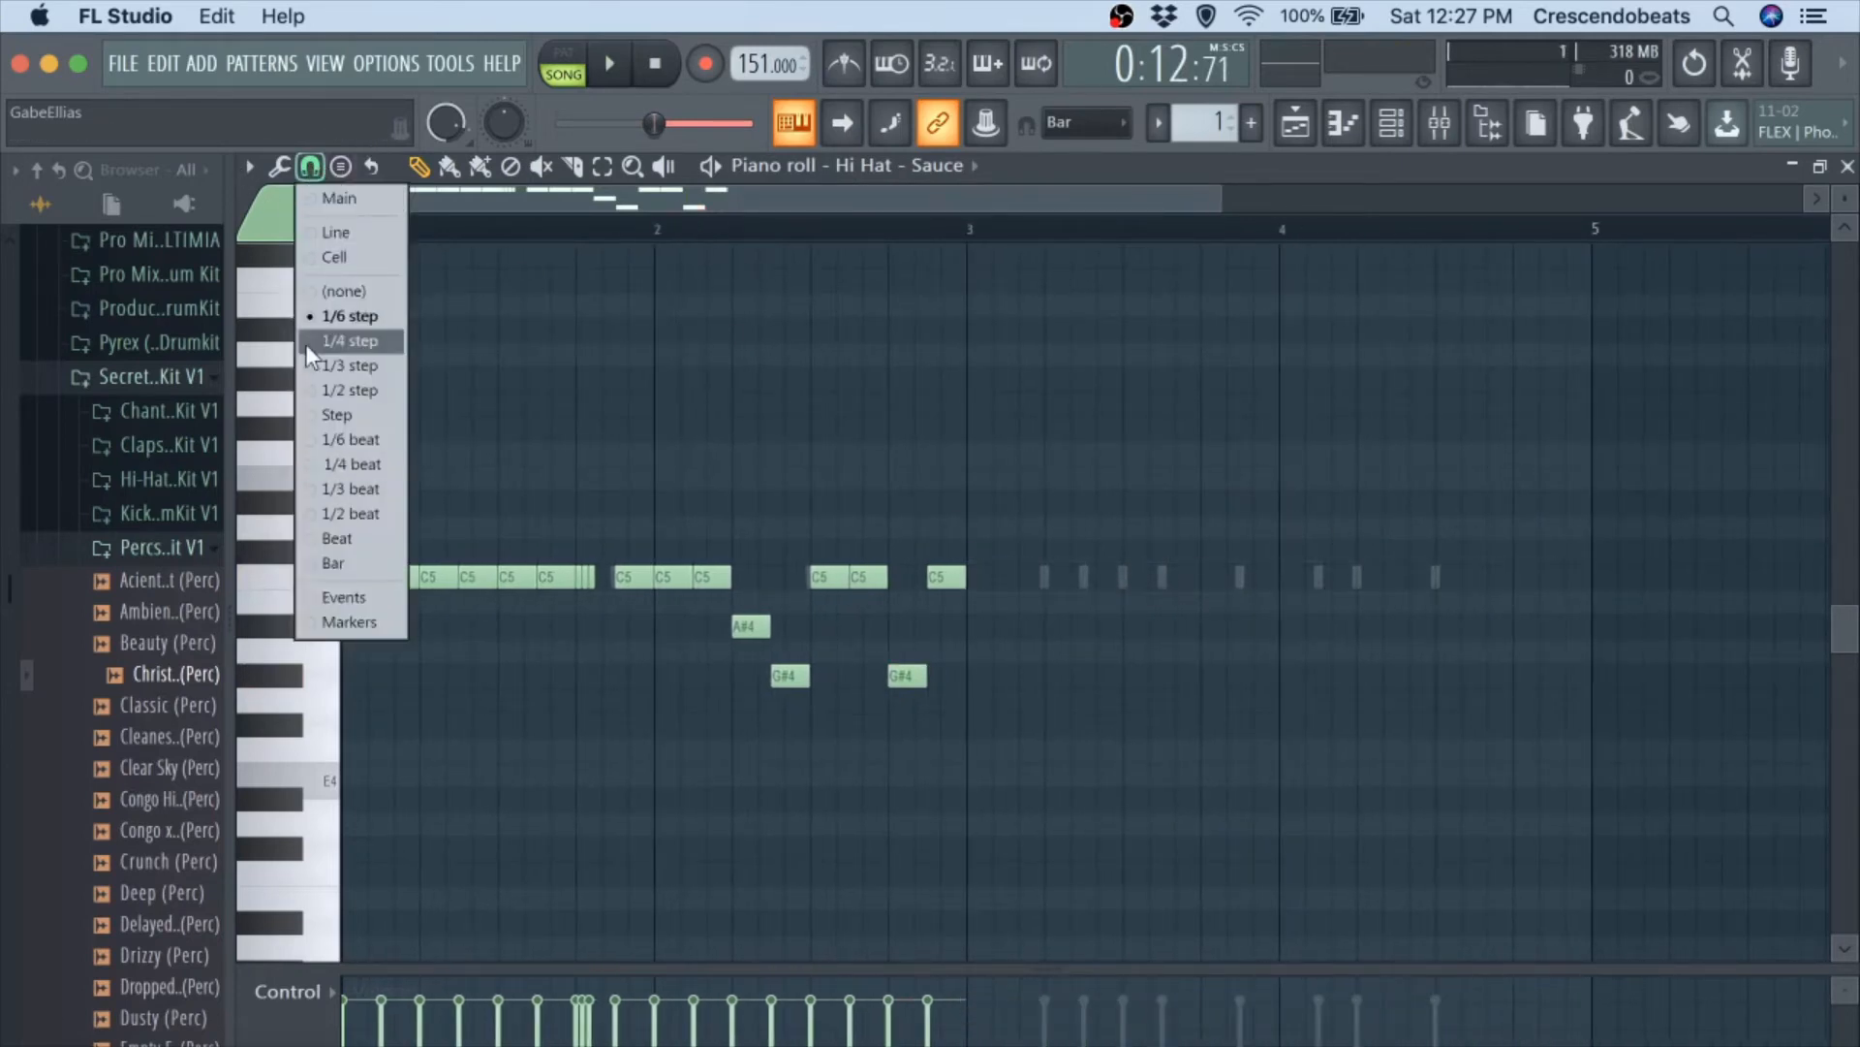
click(330, 563)
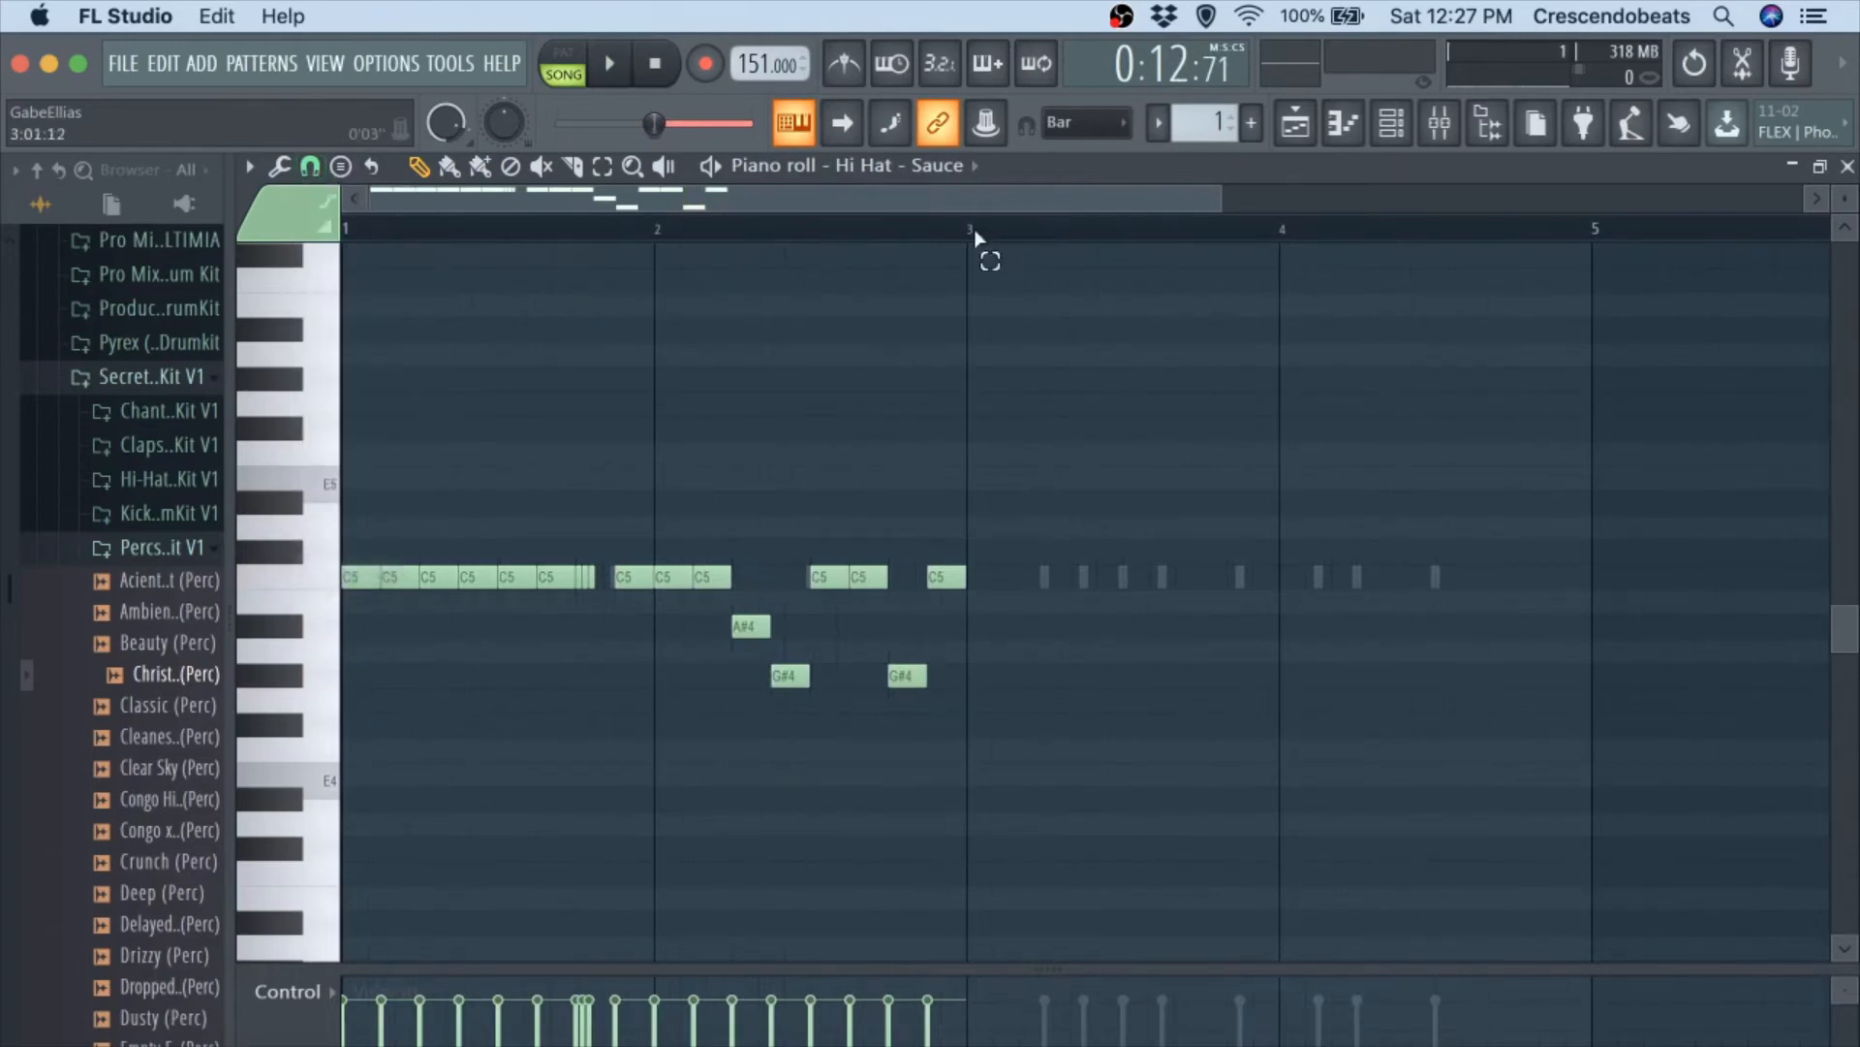
drag(976, 237, 395, 300)
key(ctrl+b)
key(ctrl+d)
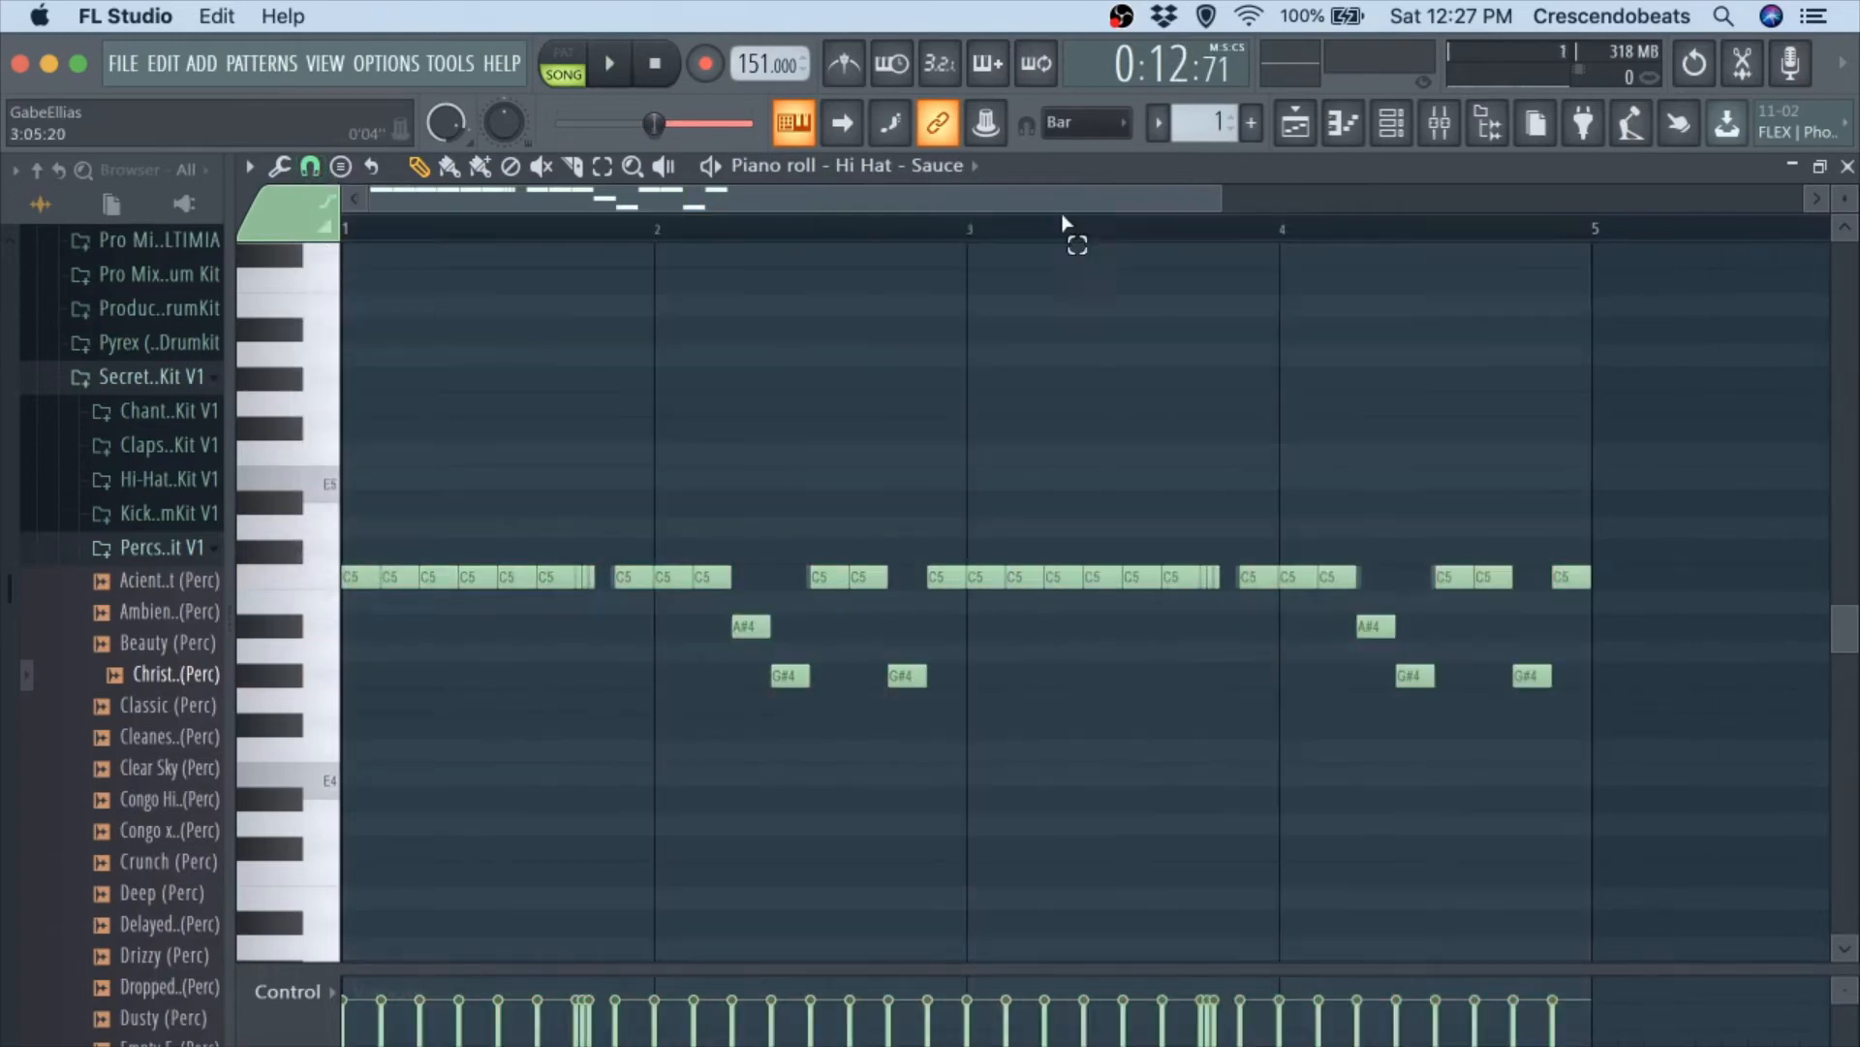
key(space)
click(1846, 167)
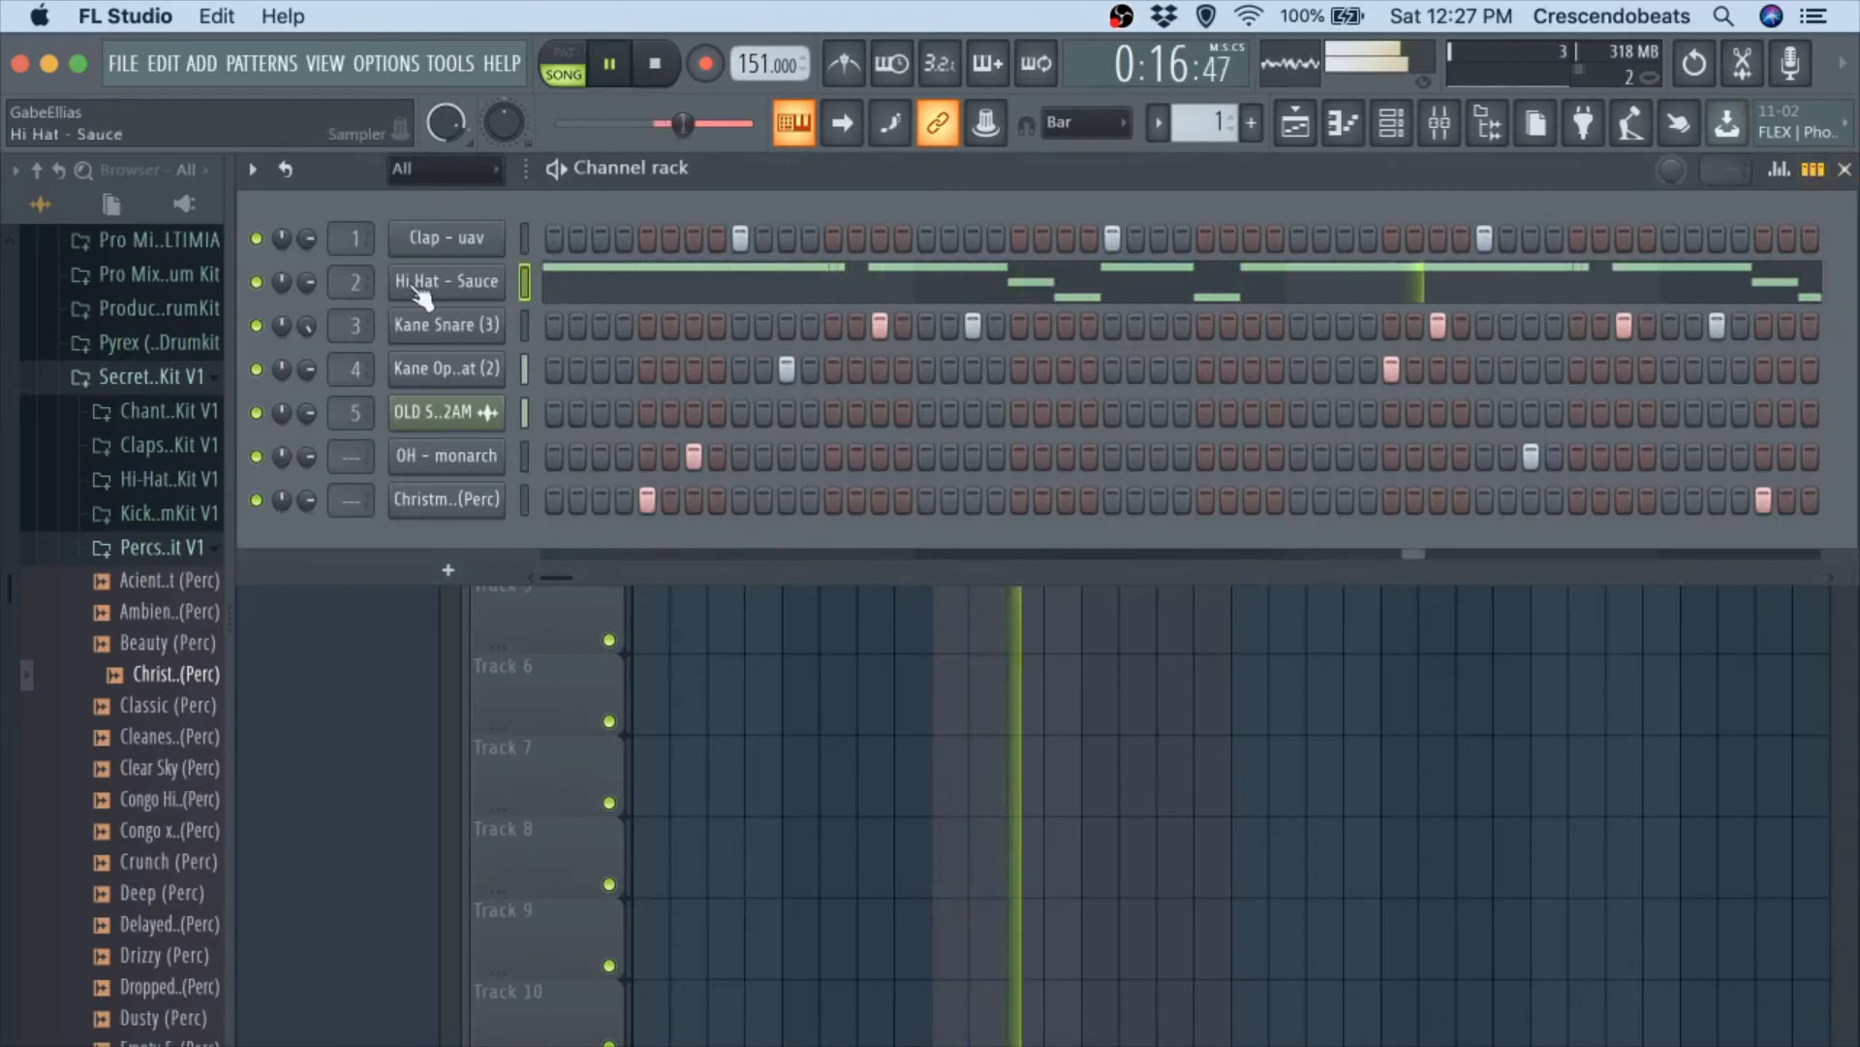
Check the mixer levels, stop playback, and route the OH - monarch and Christmas Time (Perc) channels to mixer tracks 6 and 7.
click(1439, 123)
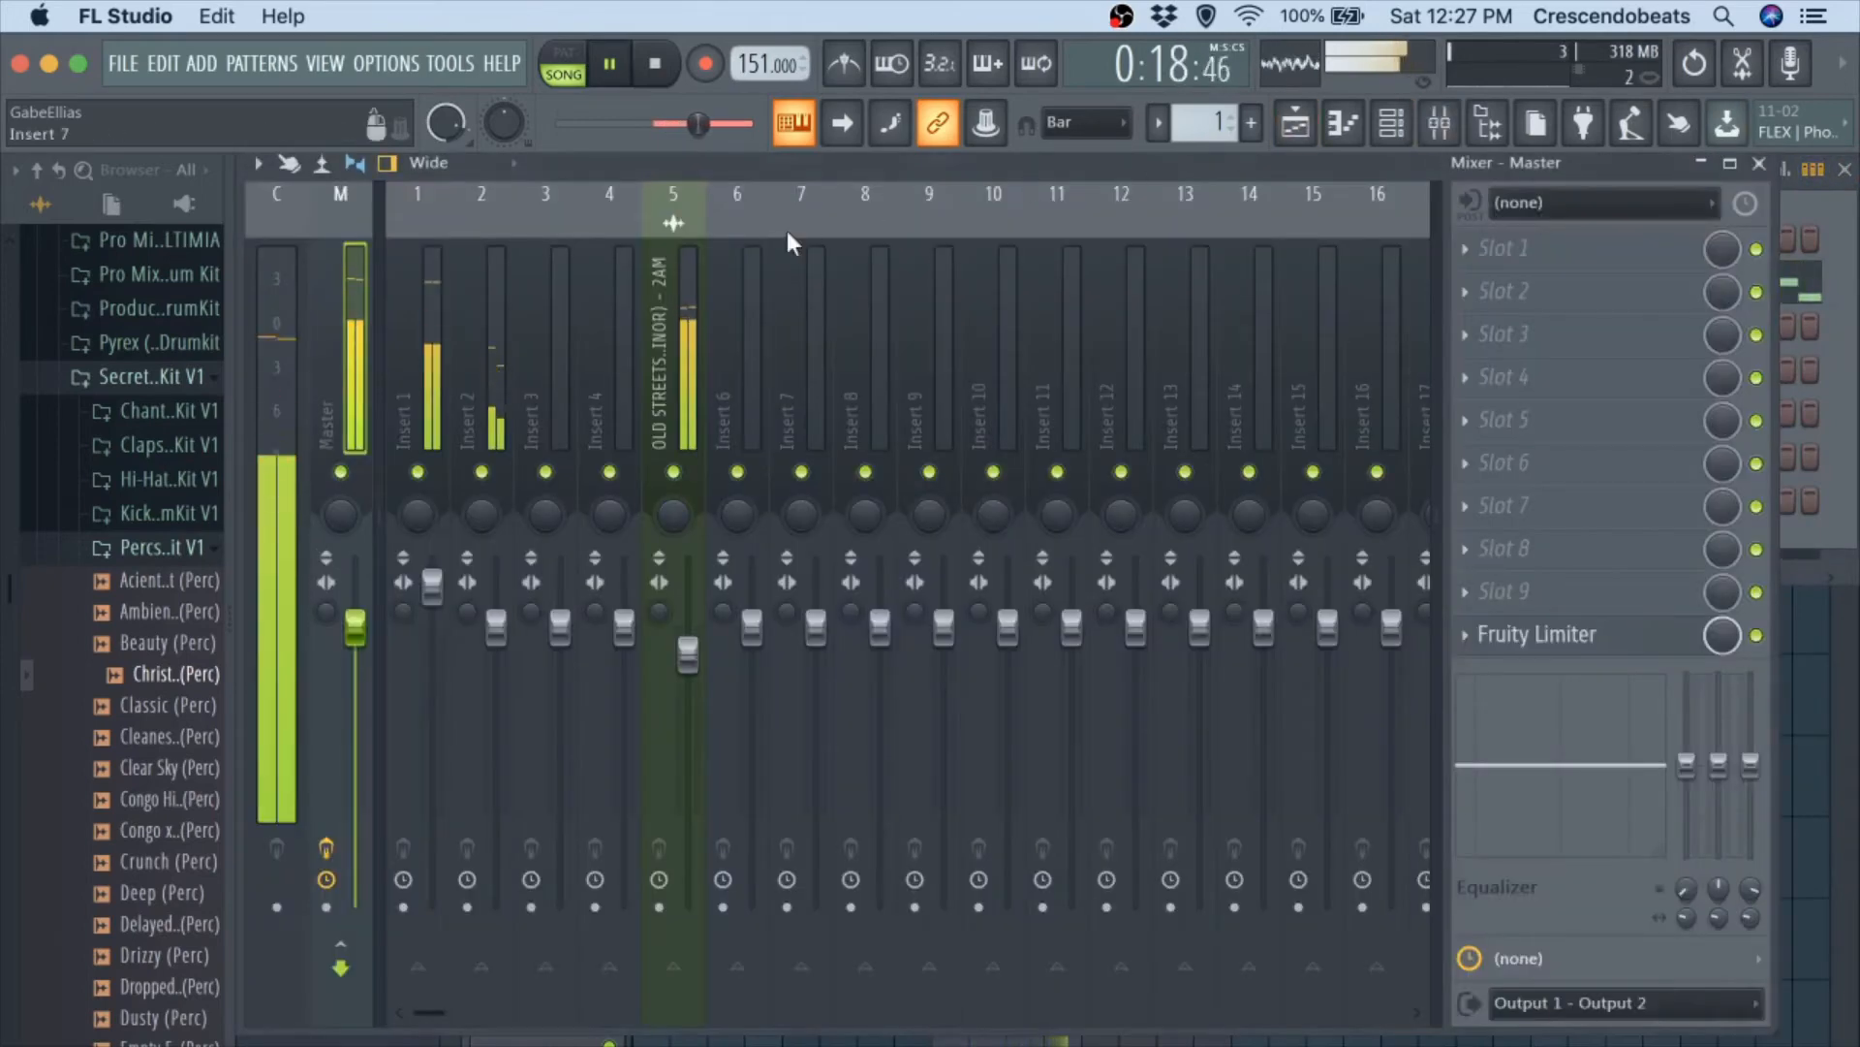
click(1759, 162)
key(space)
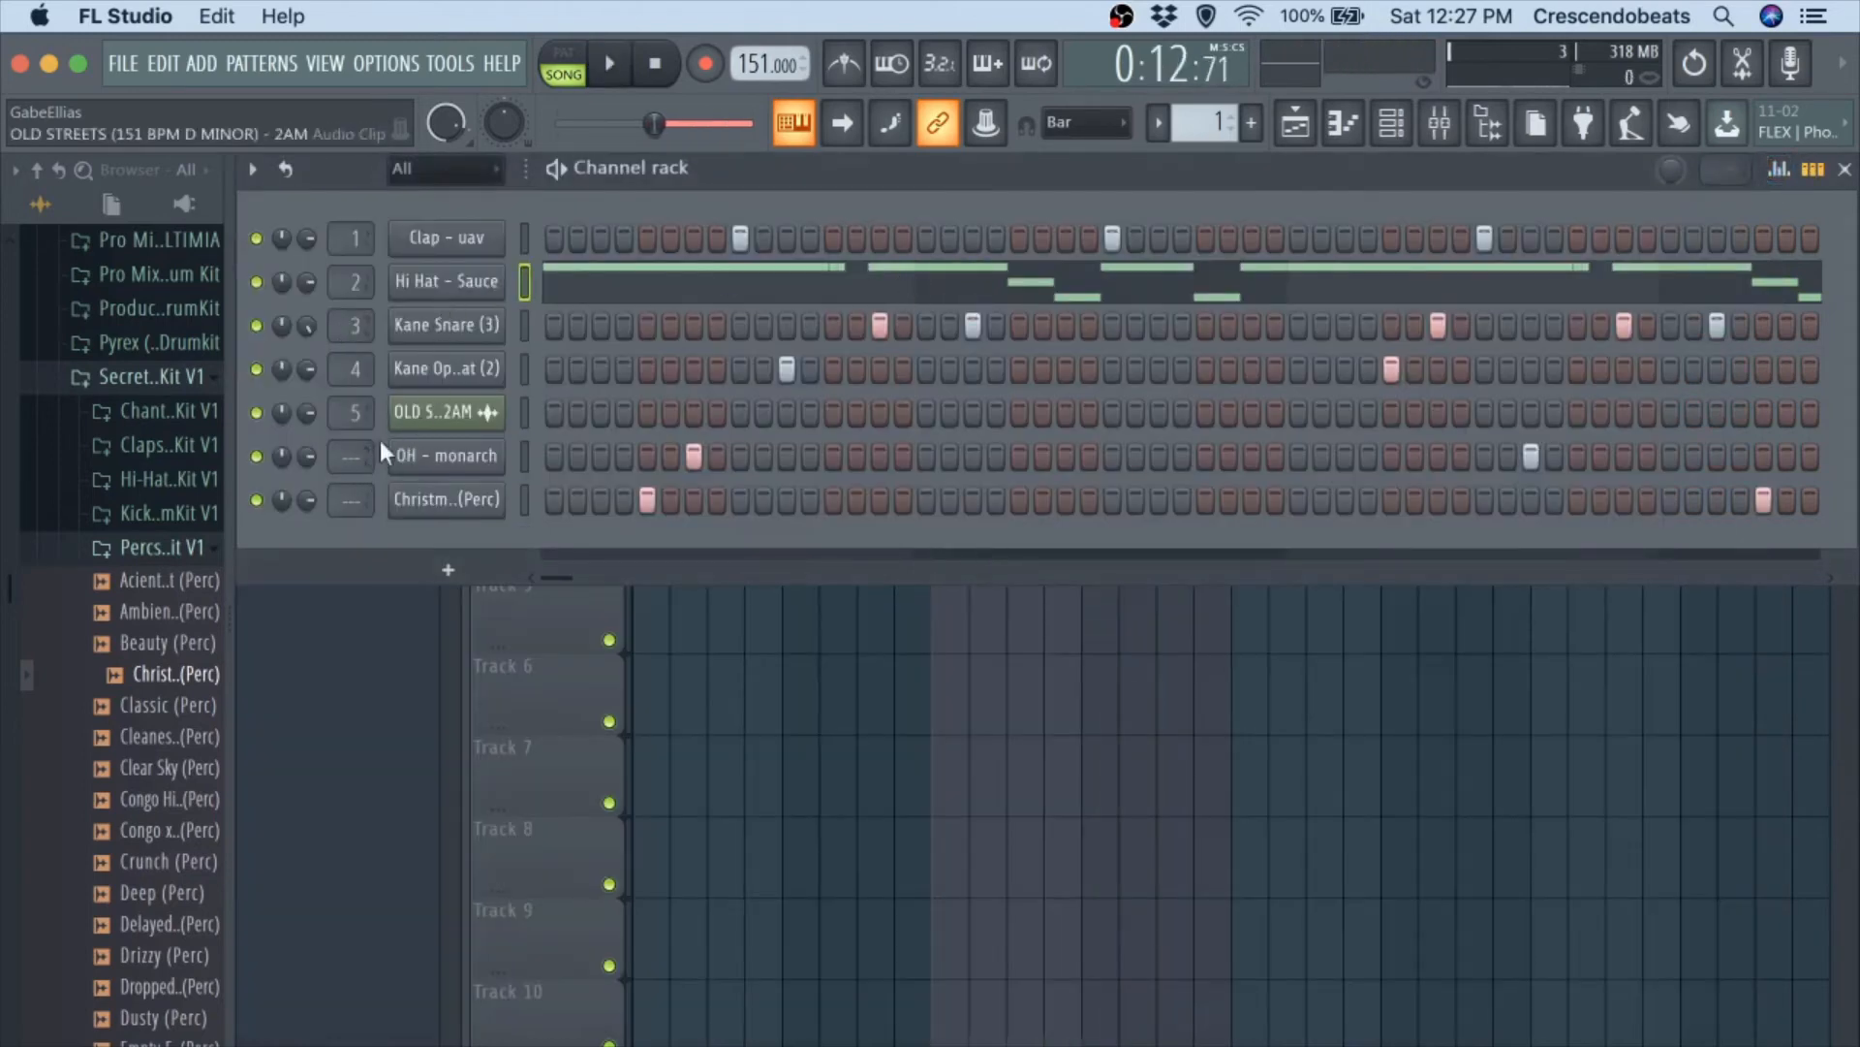
key(ctrl+l)
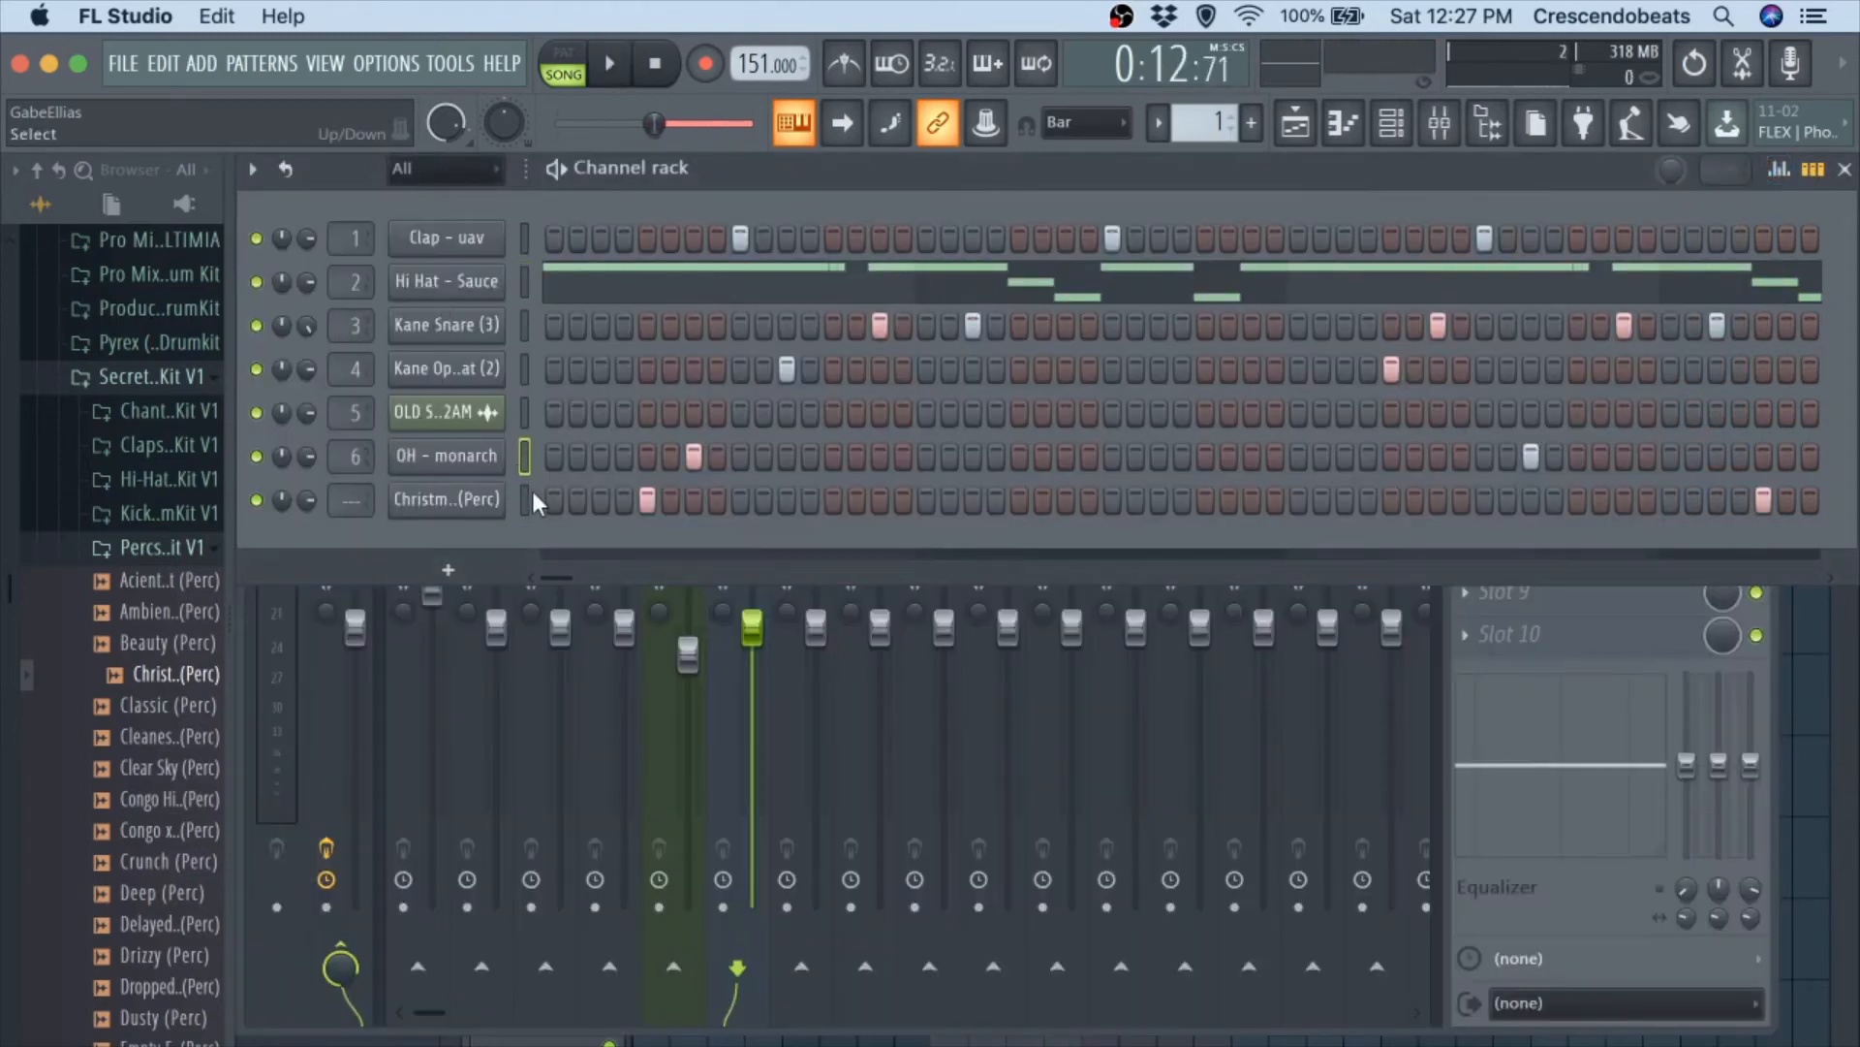
key(ctrl+l)
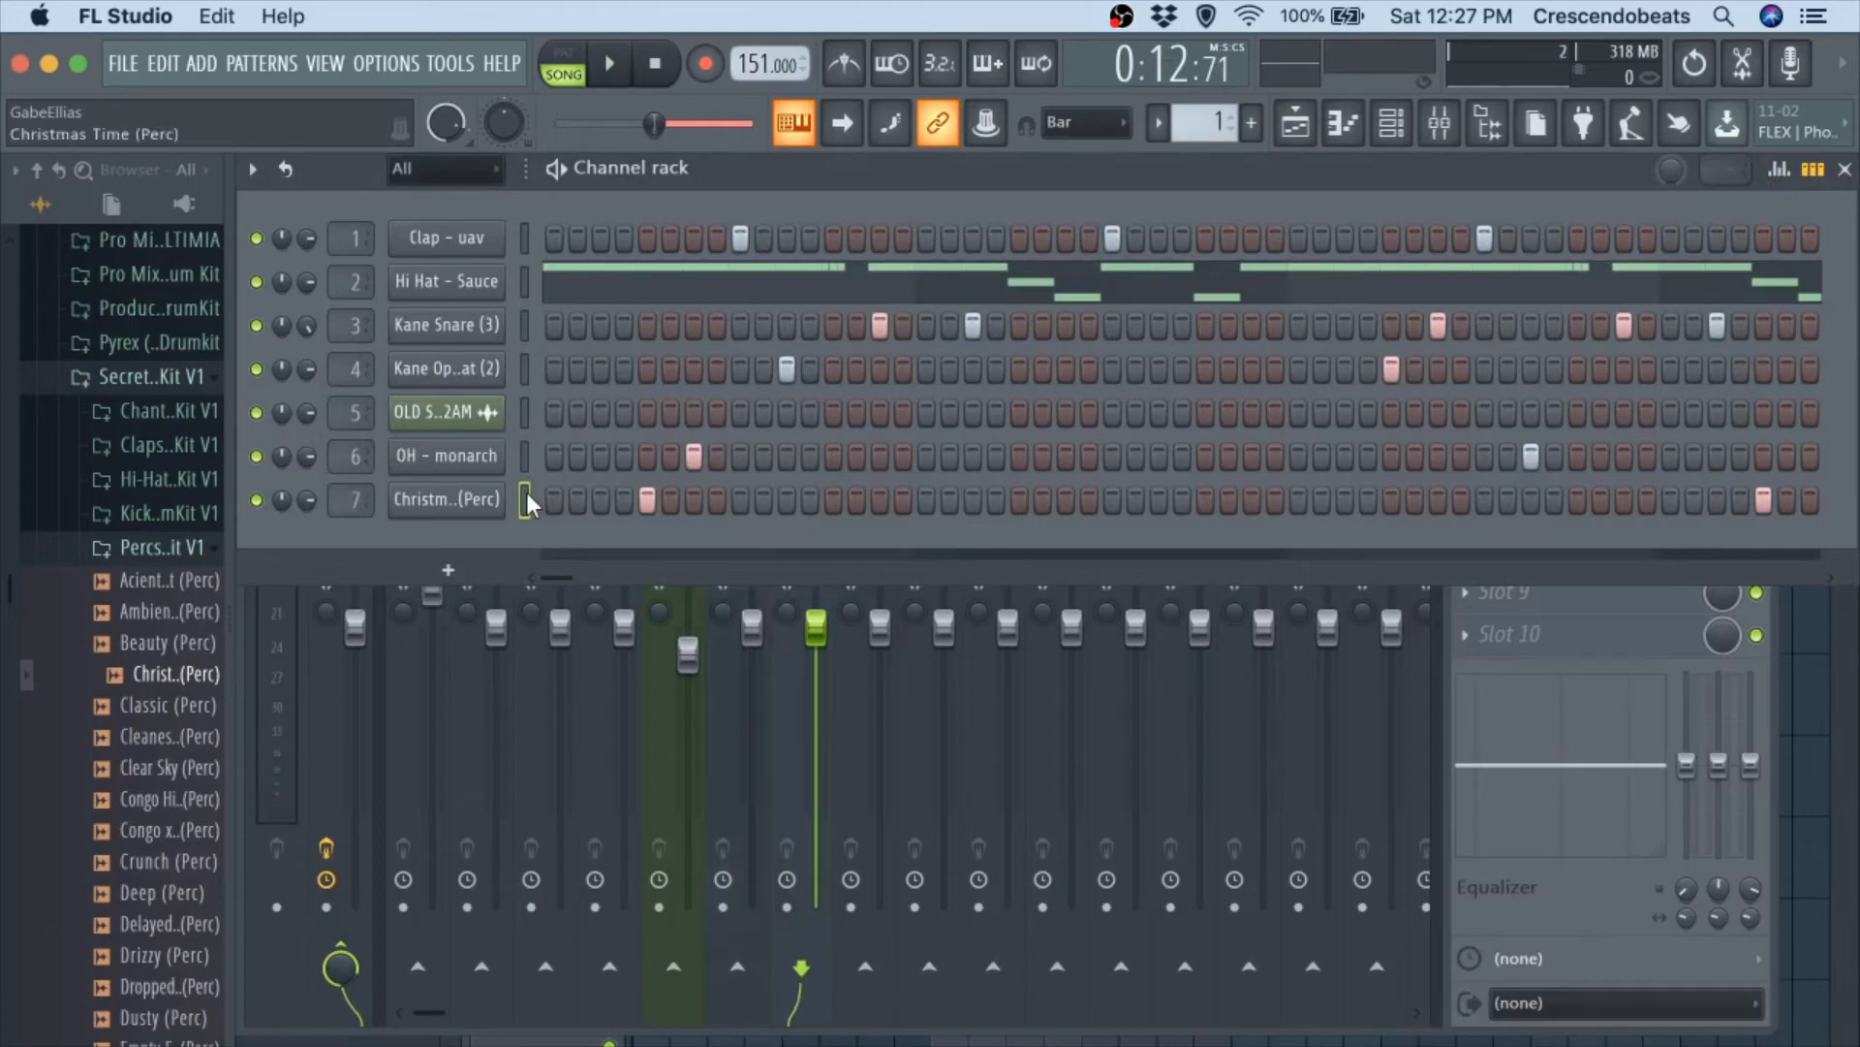
Collapse the Secret Stash drum kit and expand the vitals sample folder, selecting the New Trap Vol 2 kit.
click(143, 383)
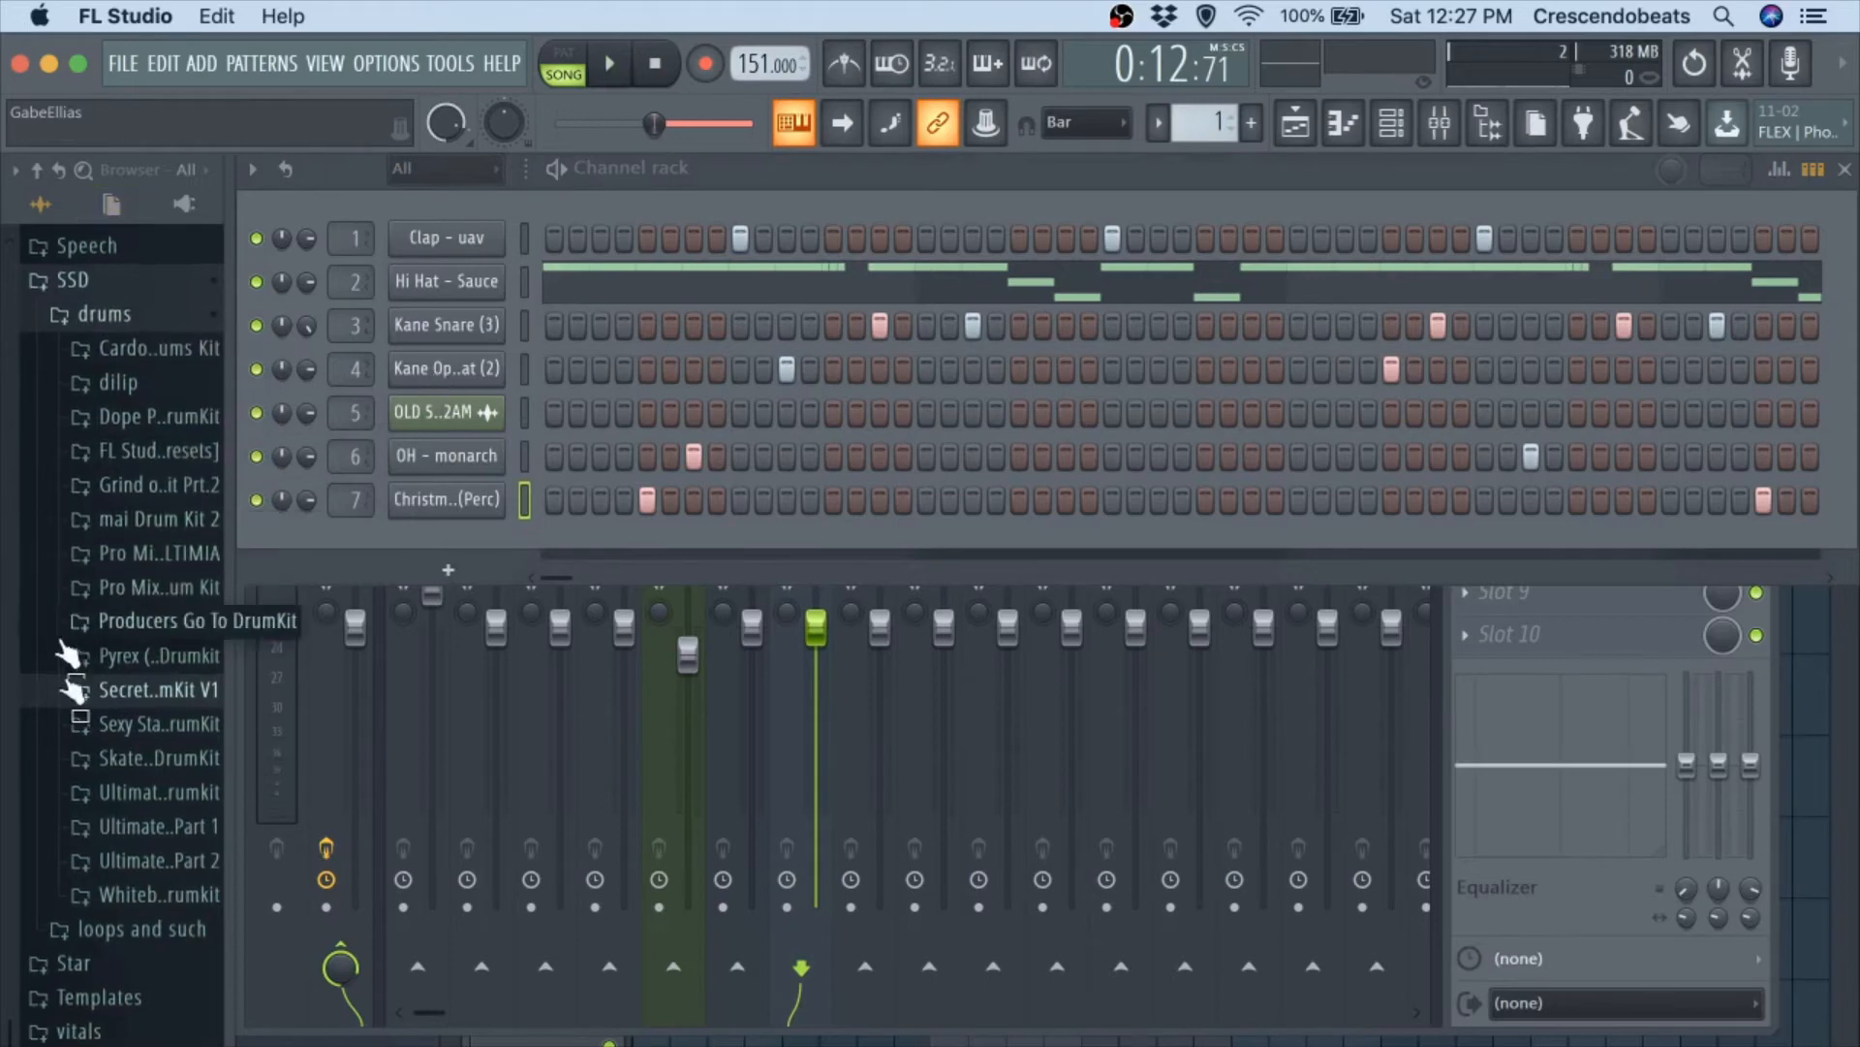
click(106, 1031)
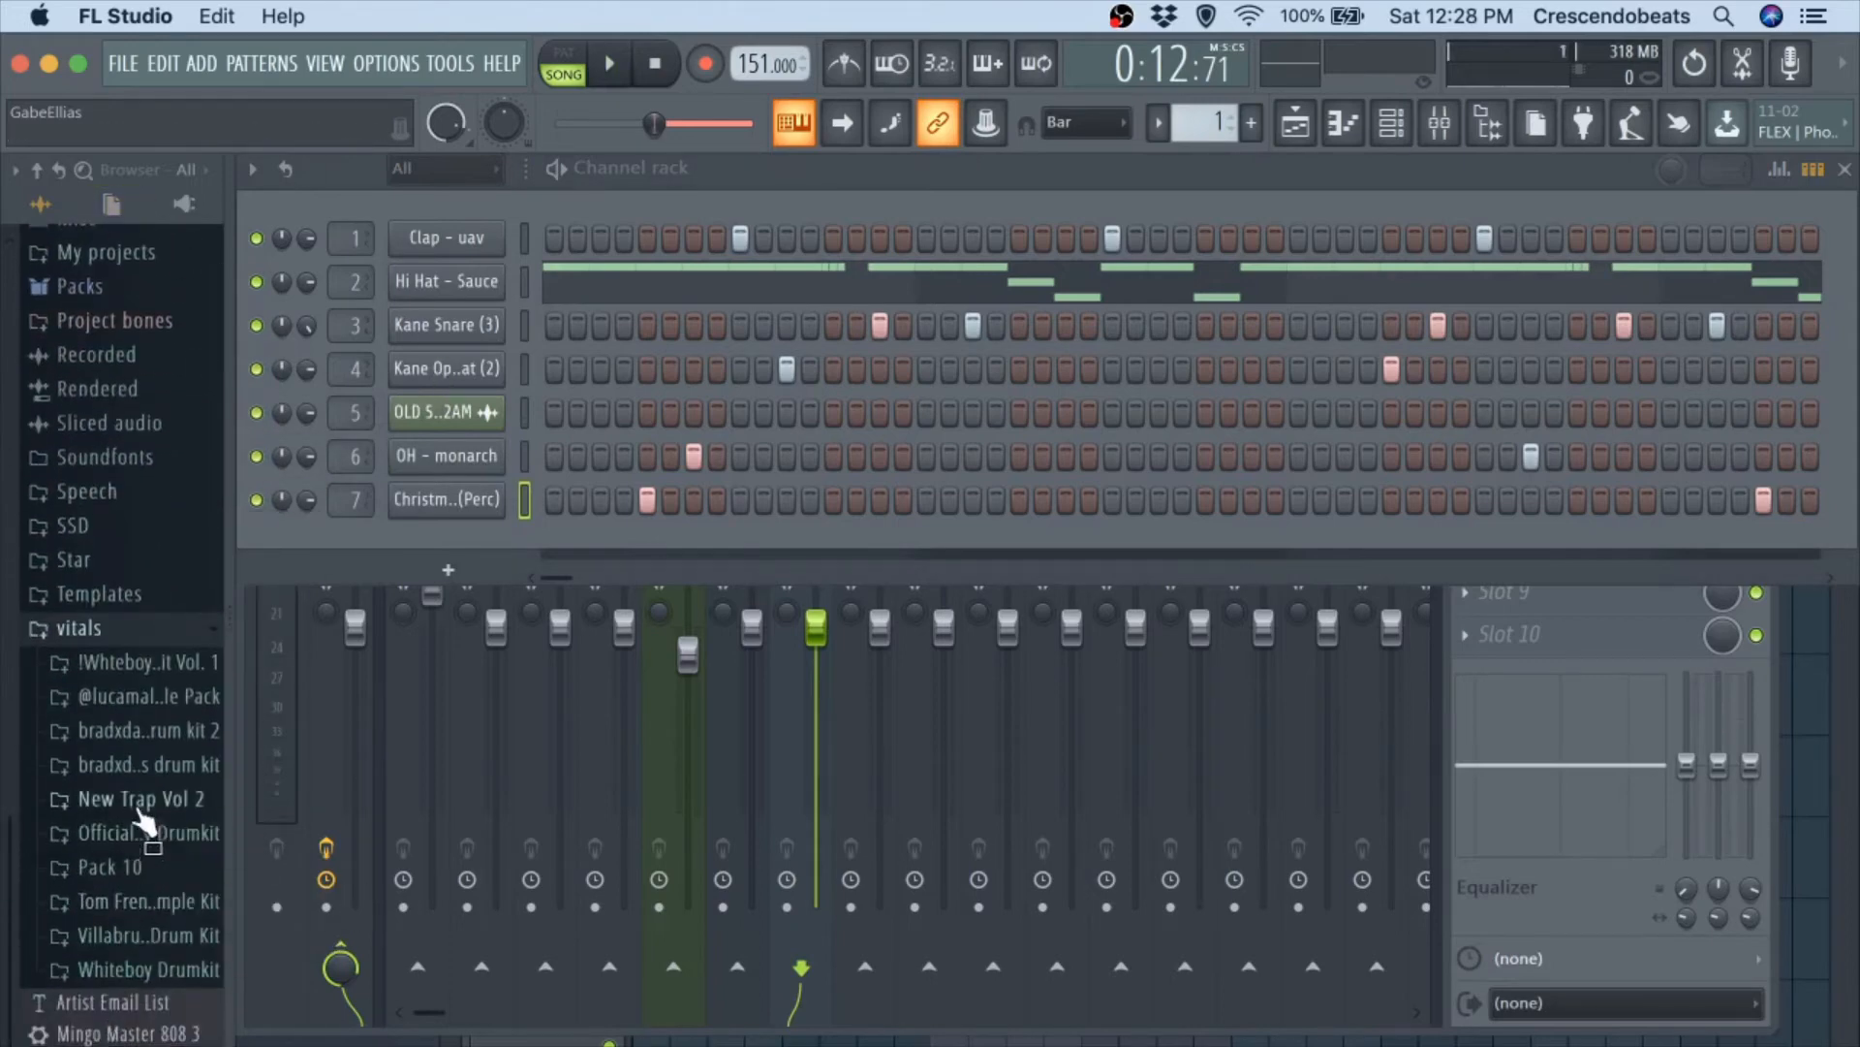
click(151, 798)
click(179, 797)
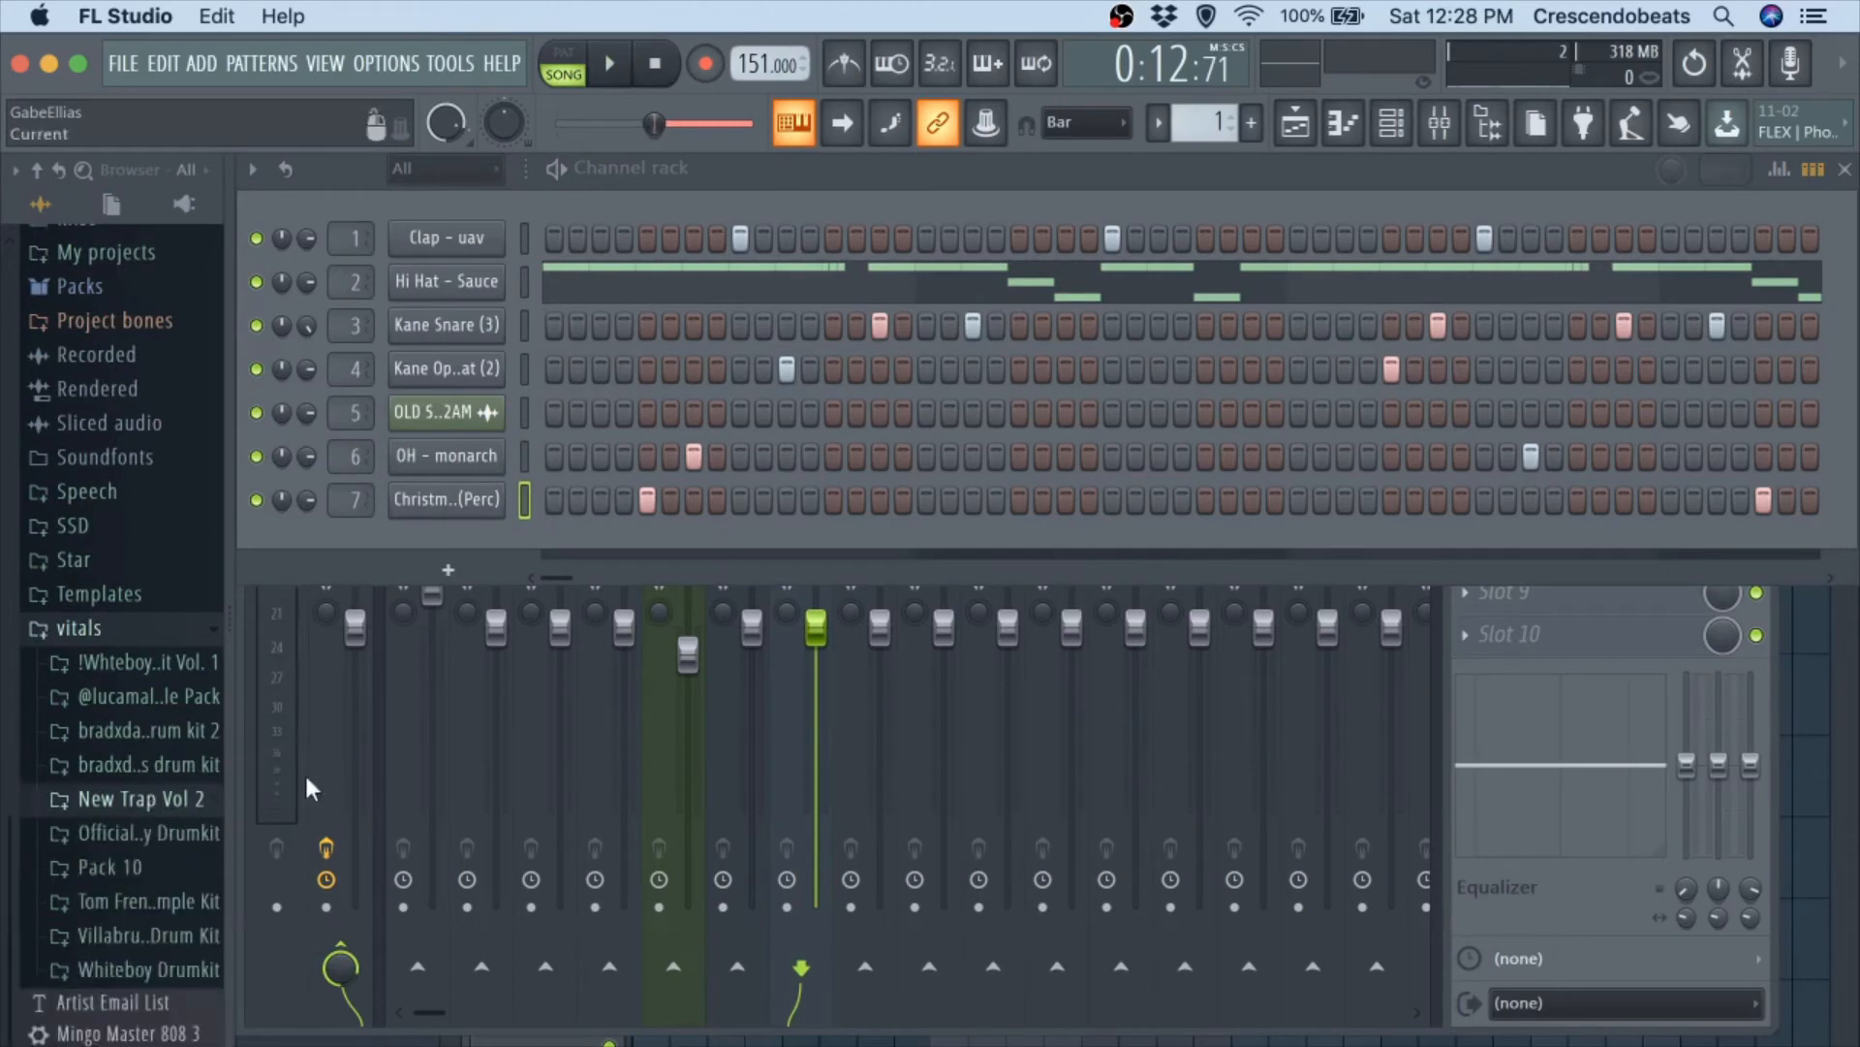
Show the mixer with the Master track selected and briefly play the beat to check its level.
click(1393, 123)
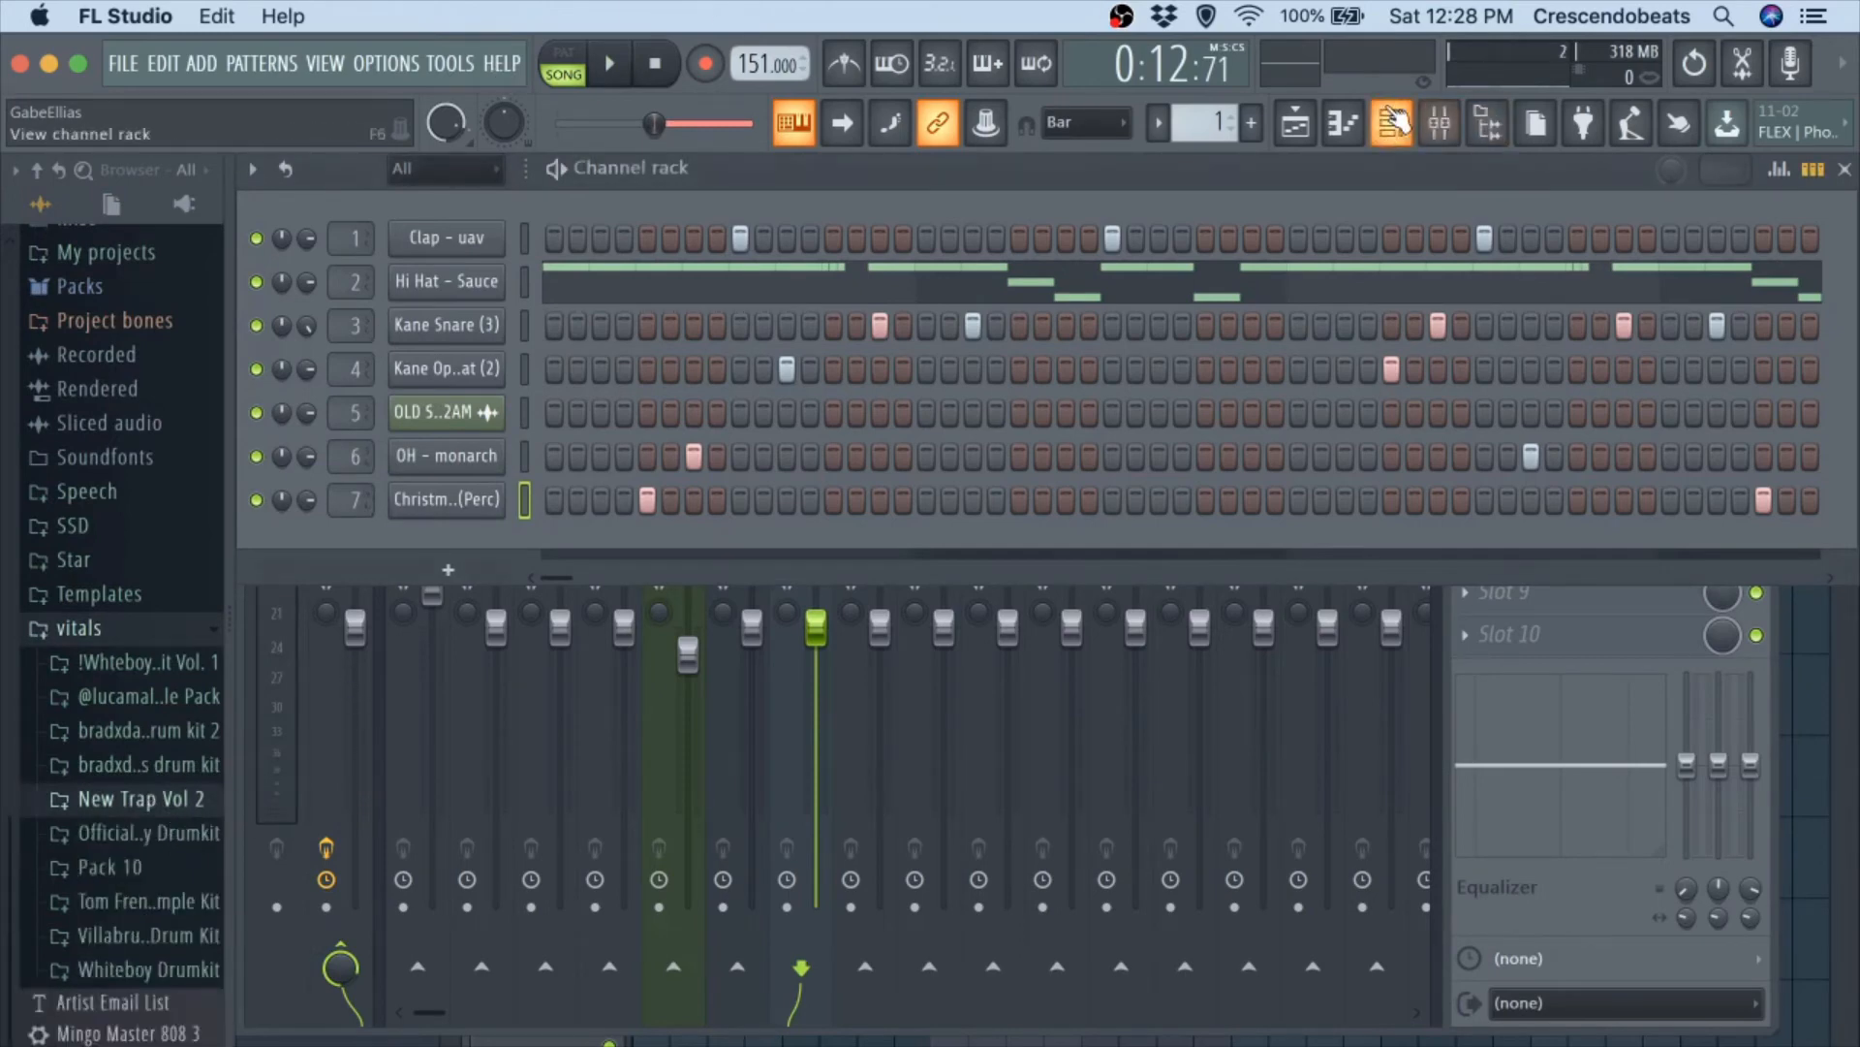
click(1394, 124)
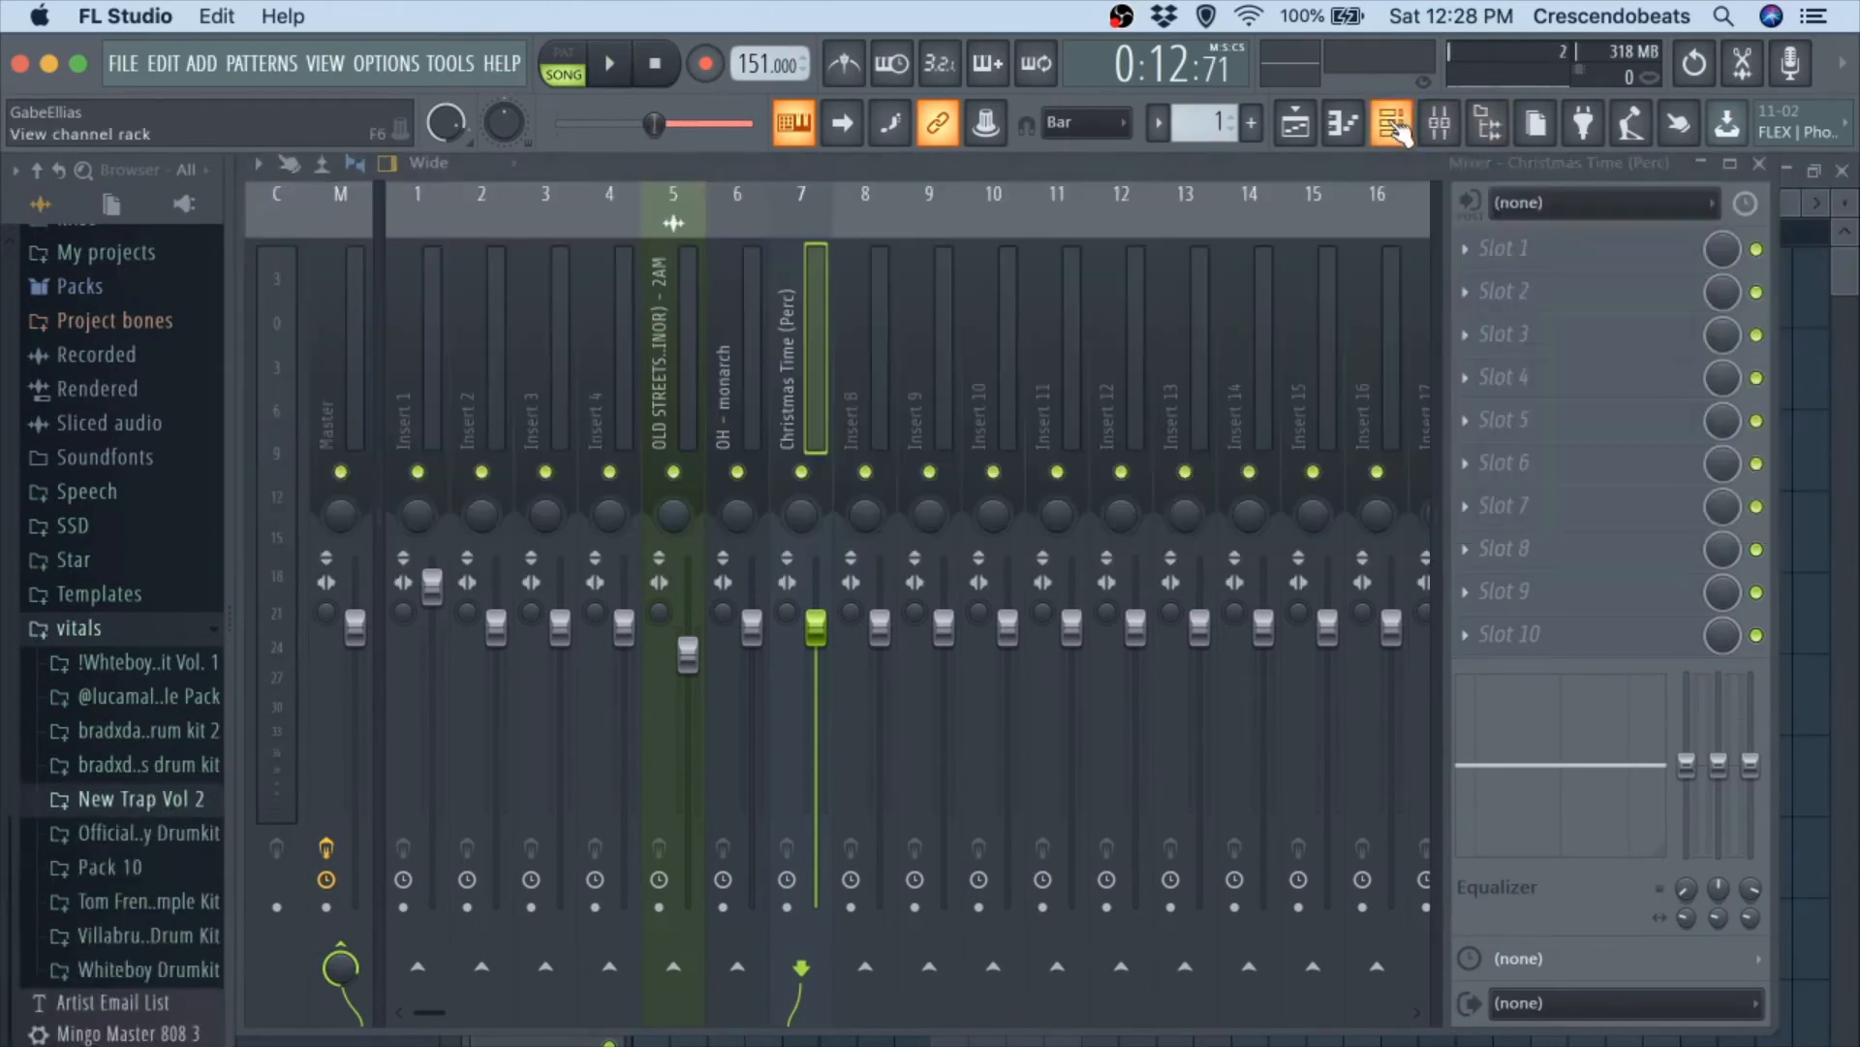
click(355, 330)
click(1467, 636)
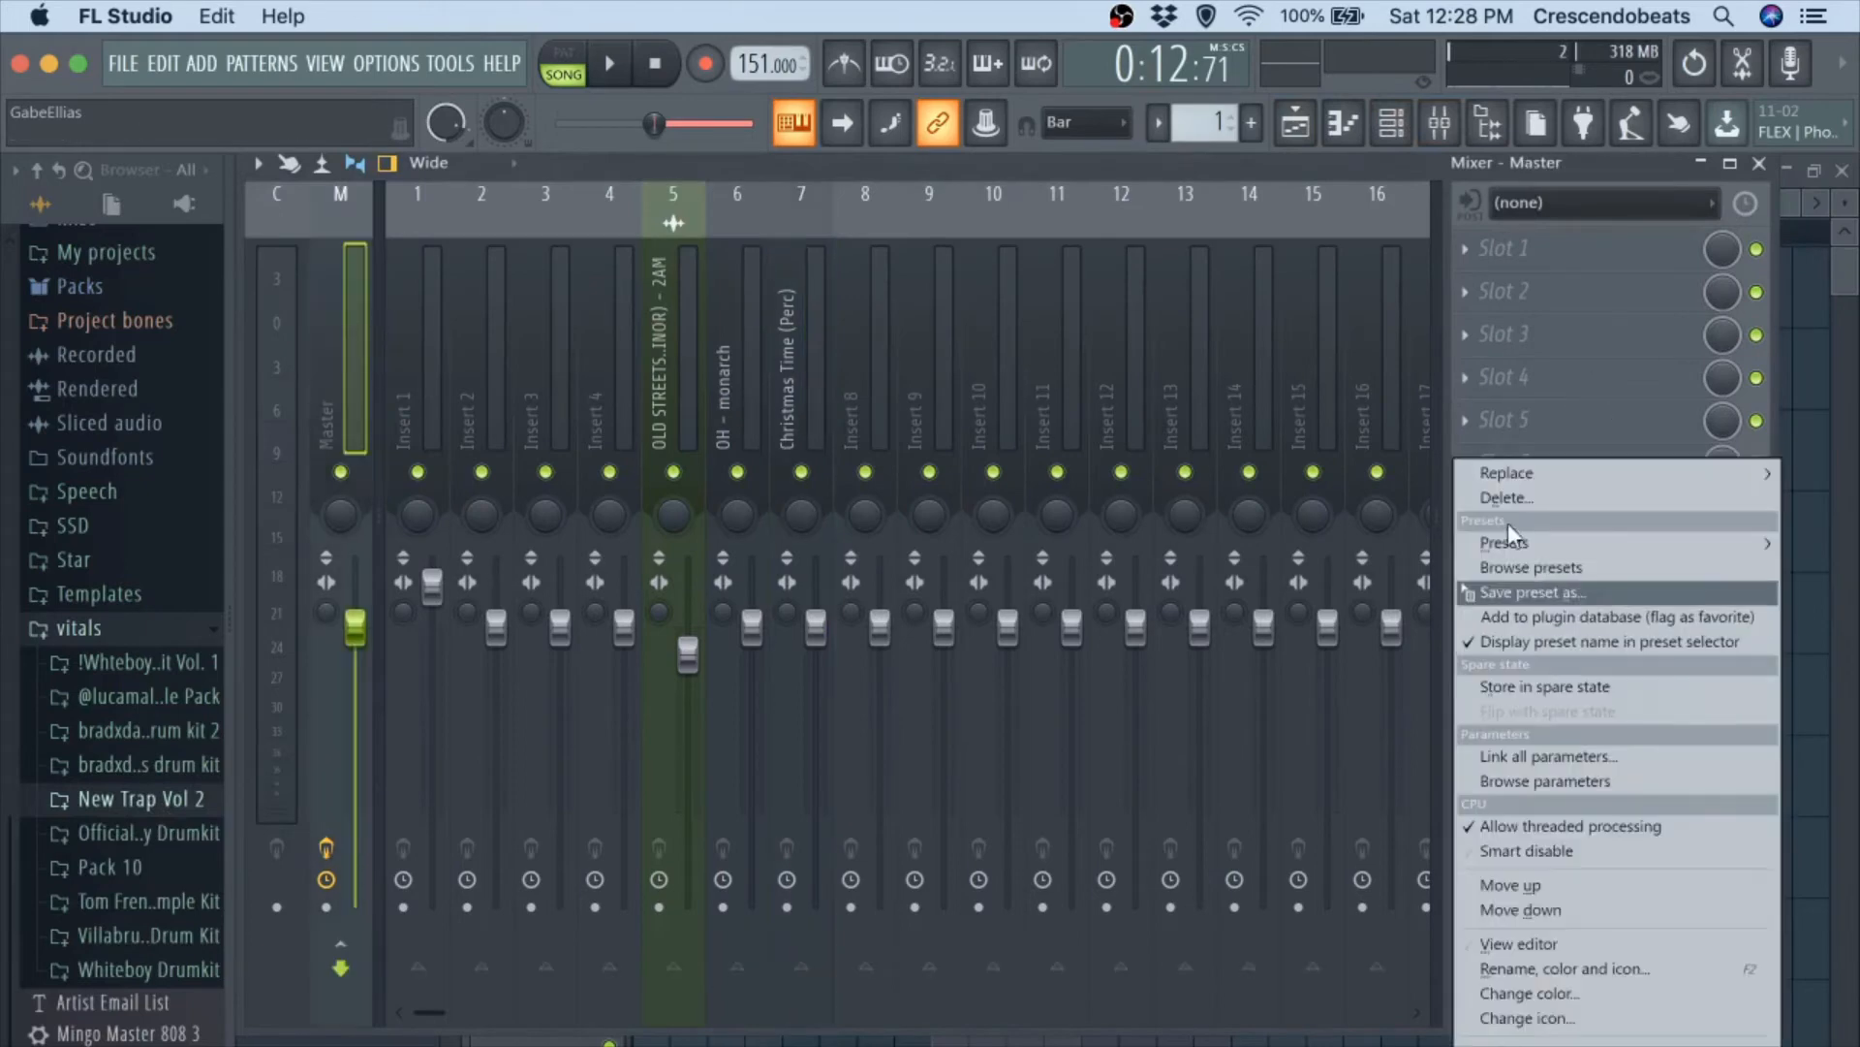
mouse_move(1507, 472)
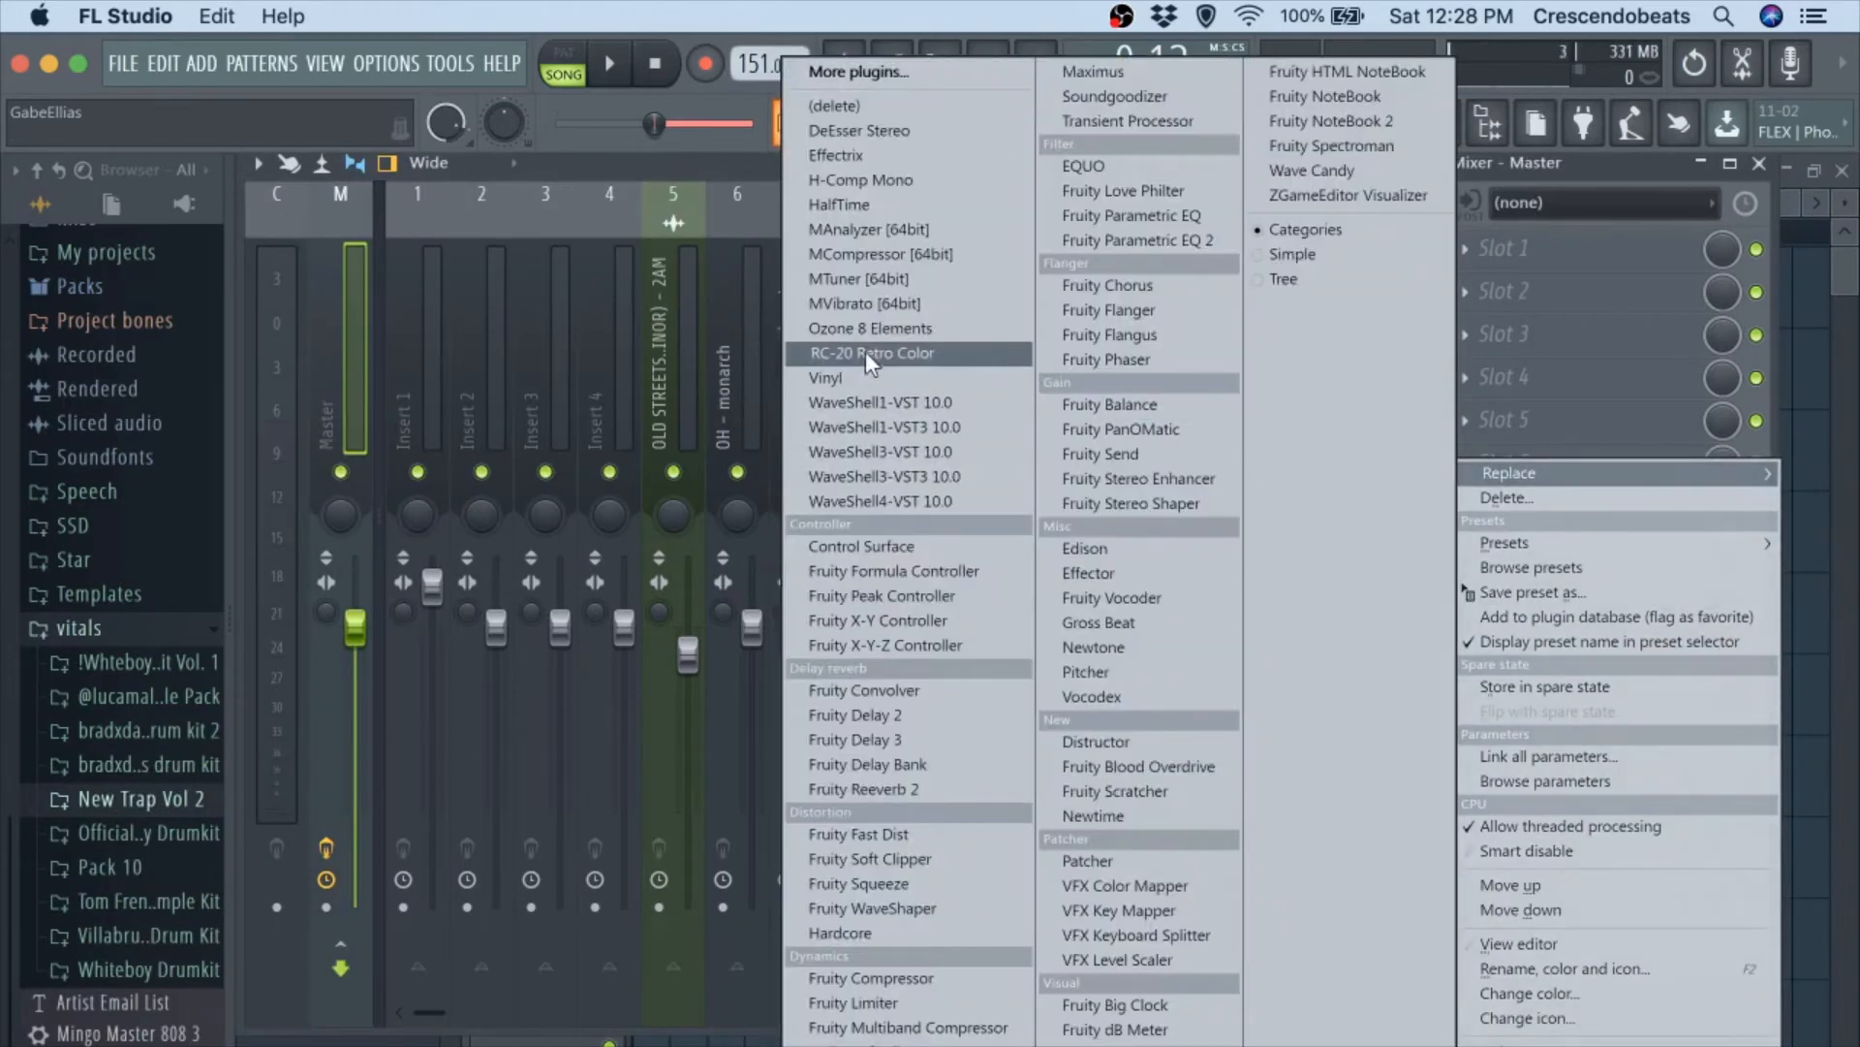
click(1596, 167)
key(space)
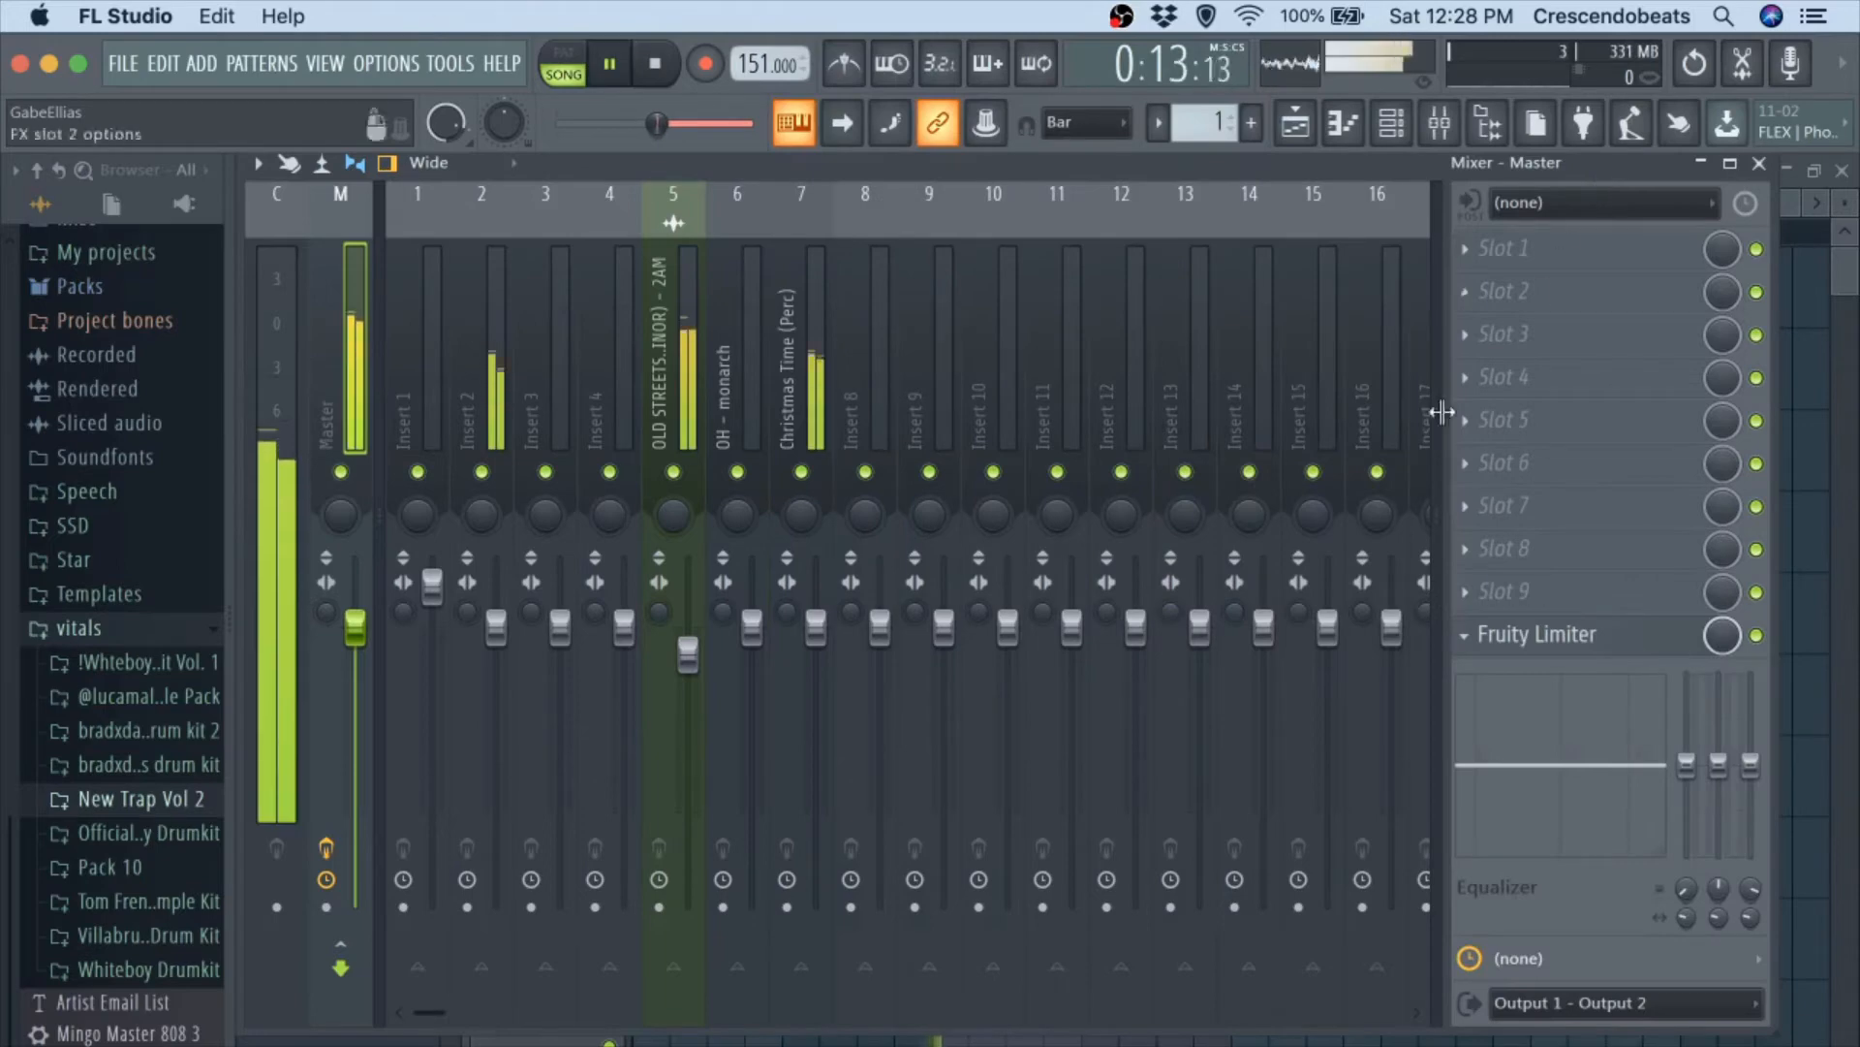
key(space)
Replace the Fruity Limiter on the Master track with Fruity soft clipper, play the beat, and return to the channel rack.
right_click(1512, 635)
mouse_move(1540, 459)
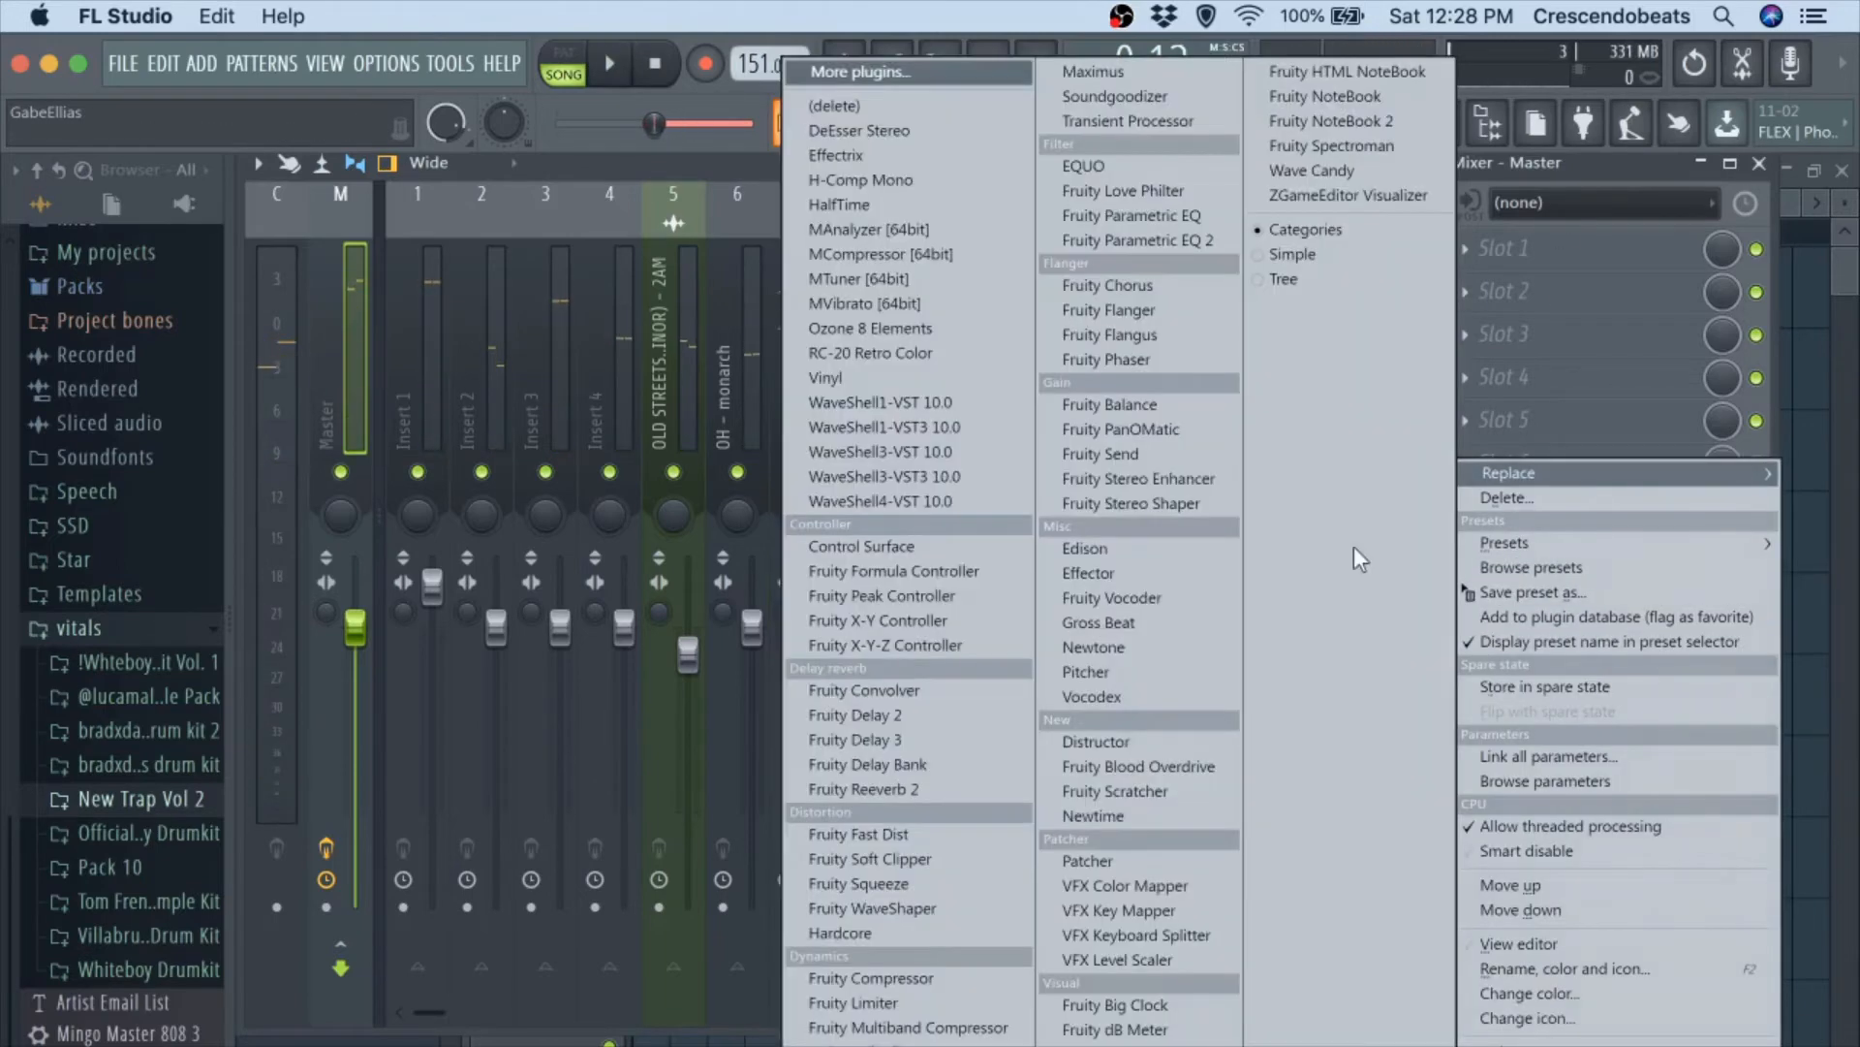
click(849, 860)
key(space)
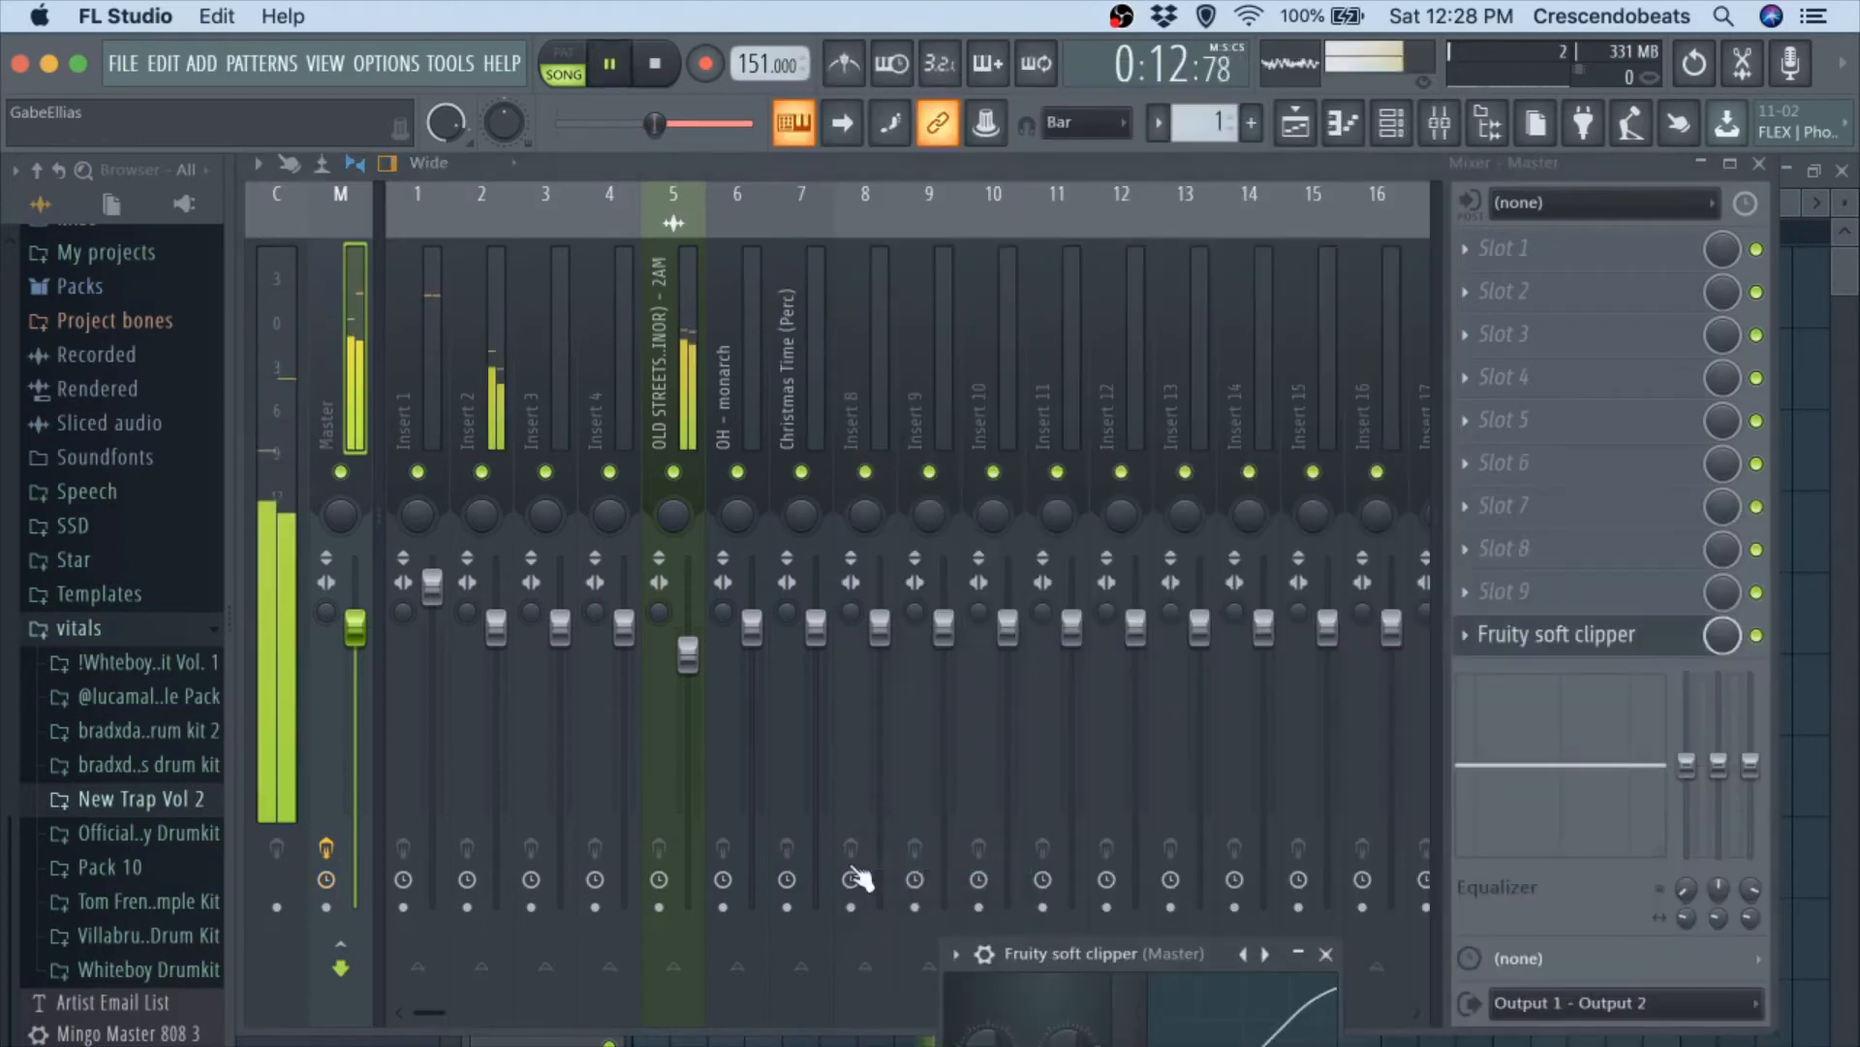
click(1326, 954)
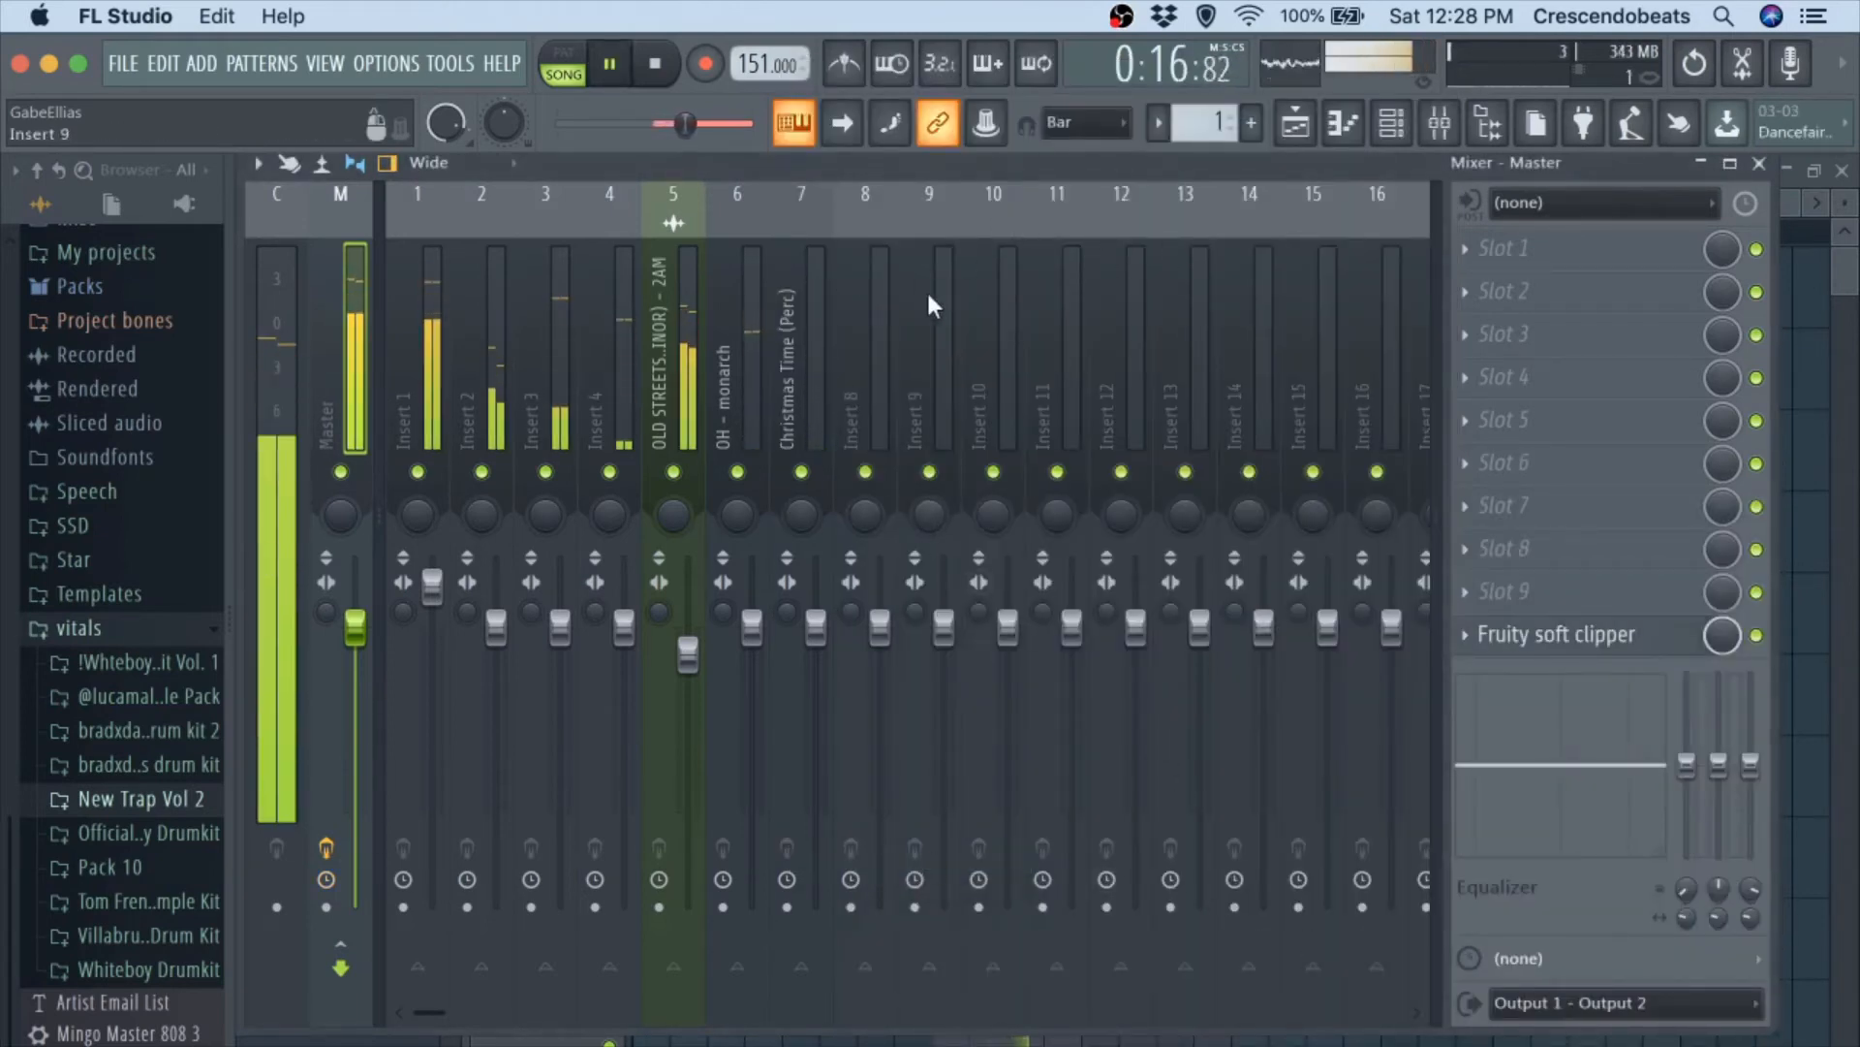
key(space)
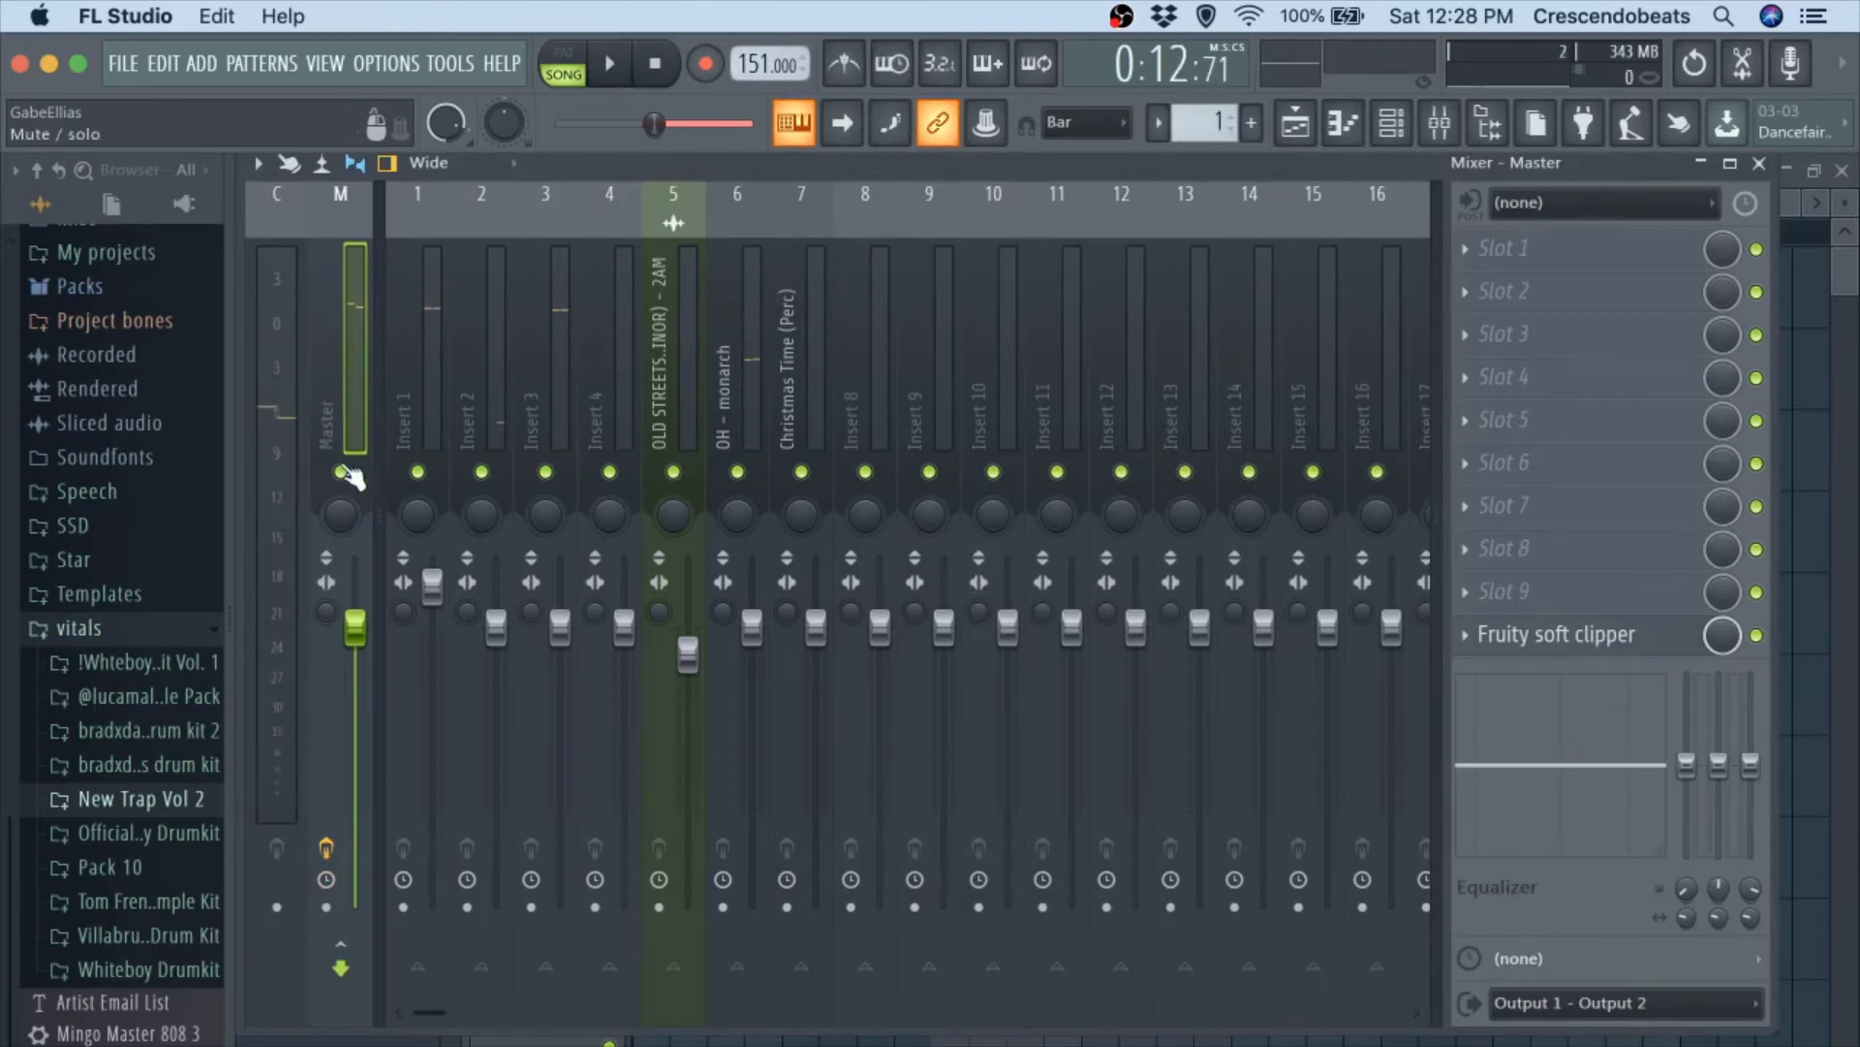
click(1761, 169)
click(1415, 121)
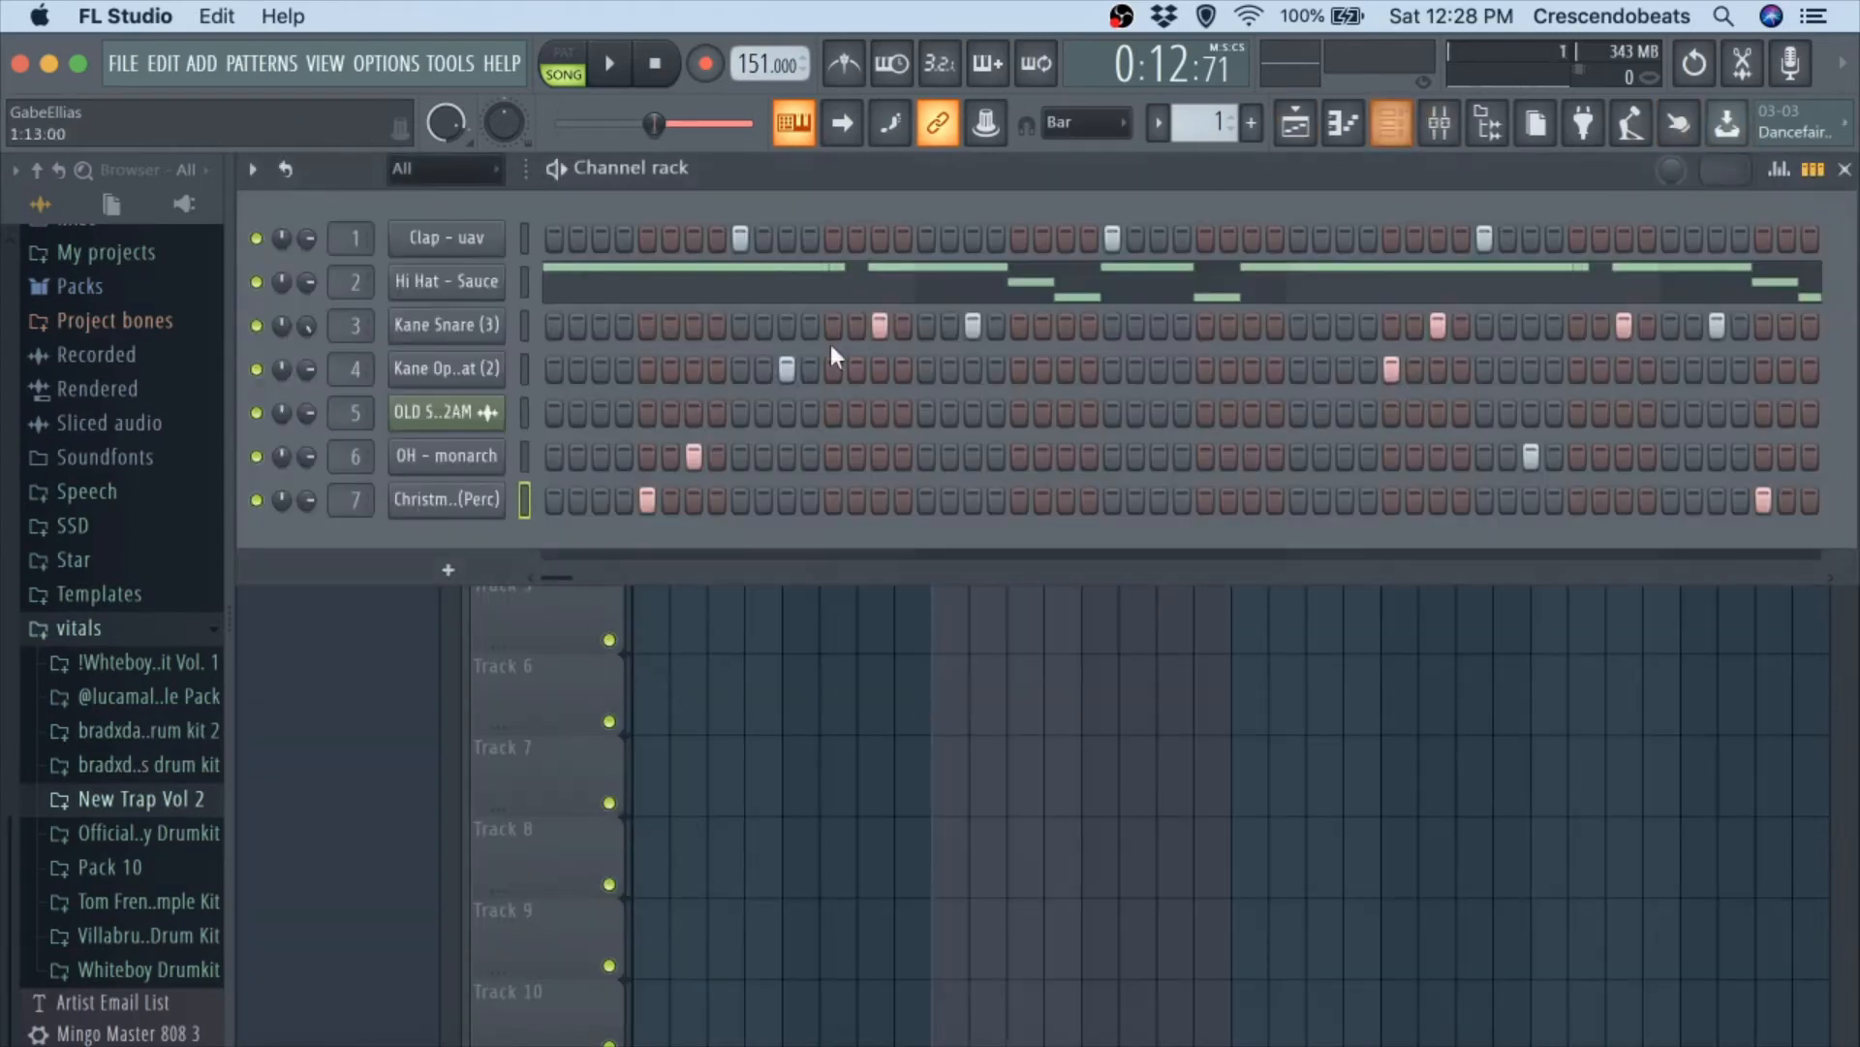
Audition Kane 808 1 from the New Trap Vol 2 808s against the beat, and collapse that kit.
click(89, 812)
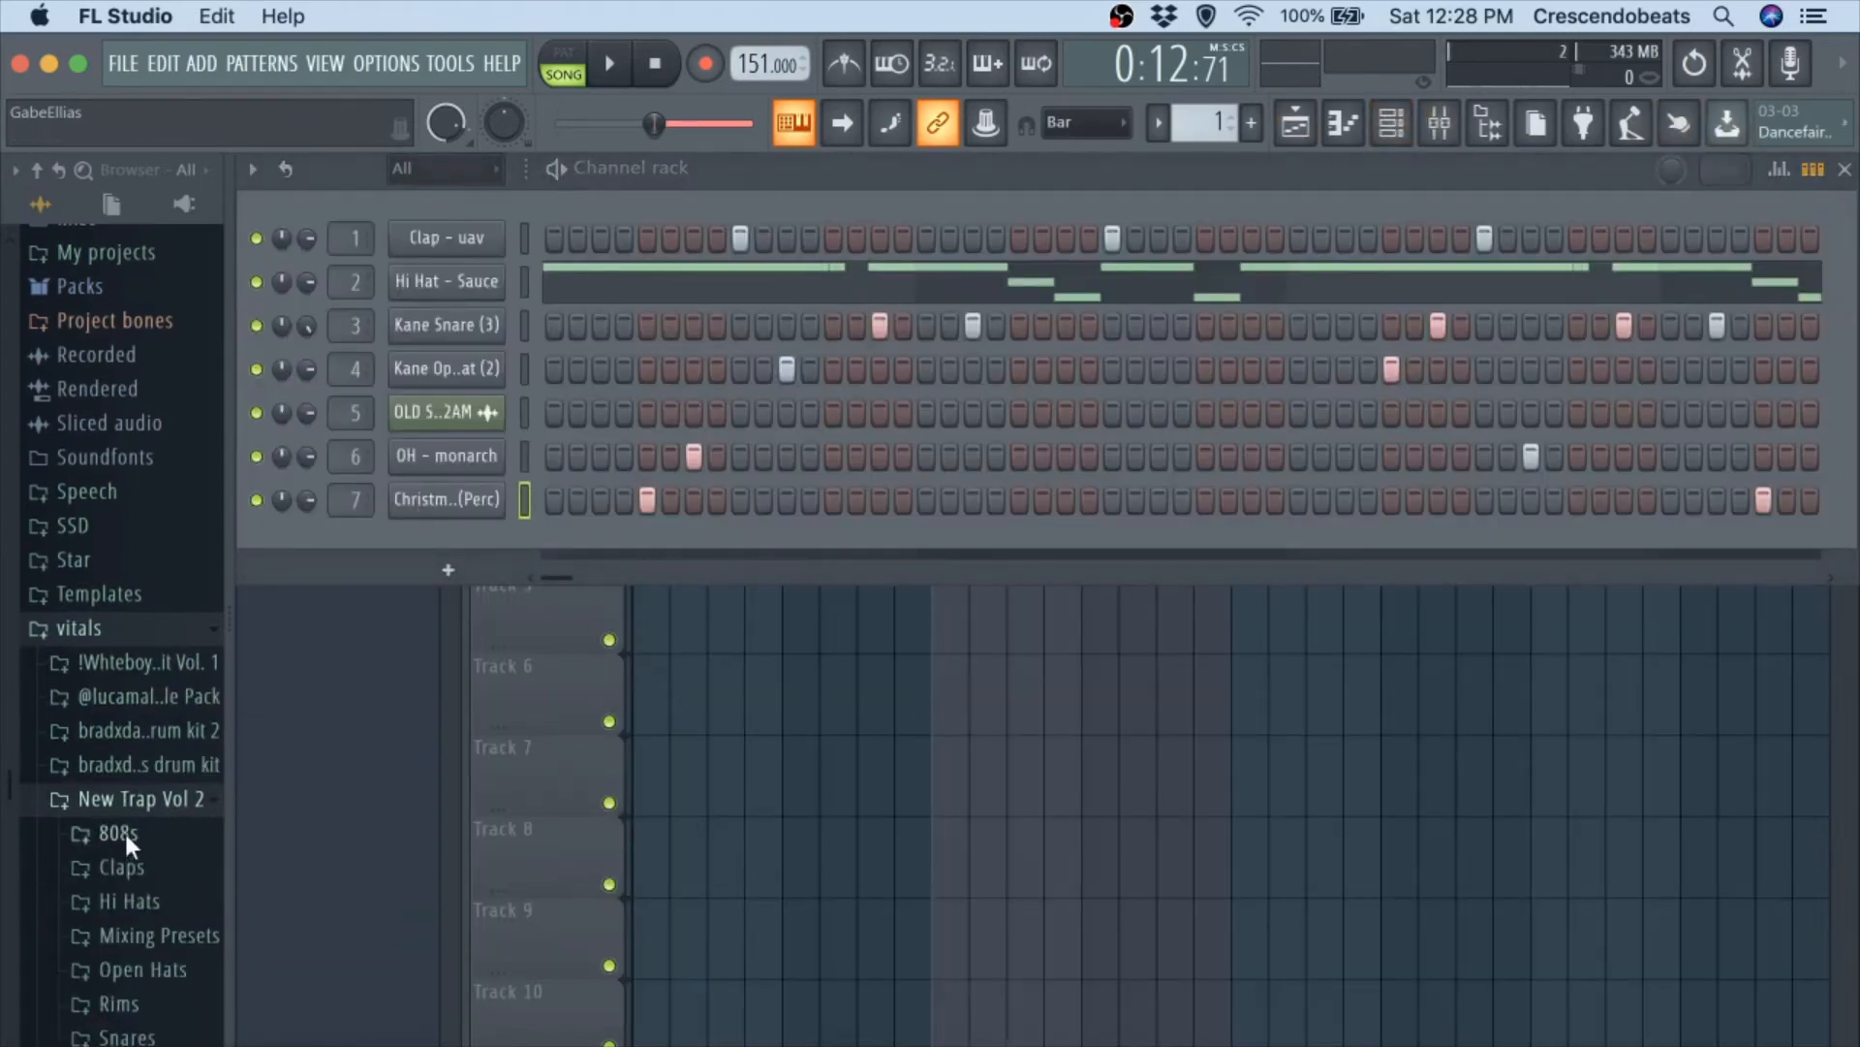
click(124, 830)
click(130, 859)
key(space)
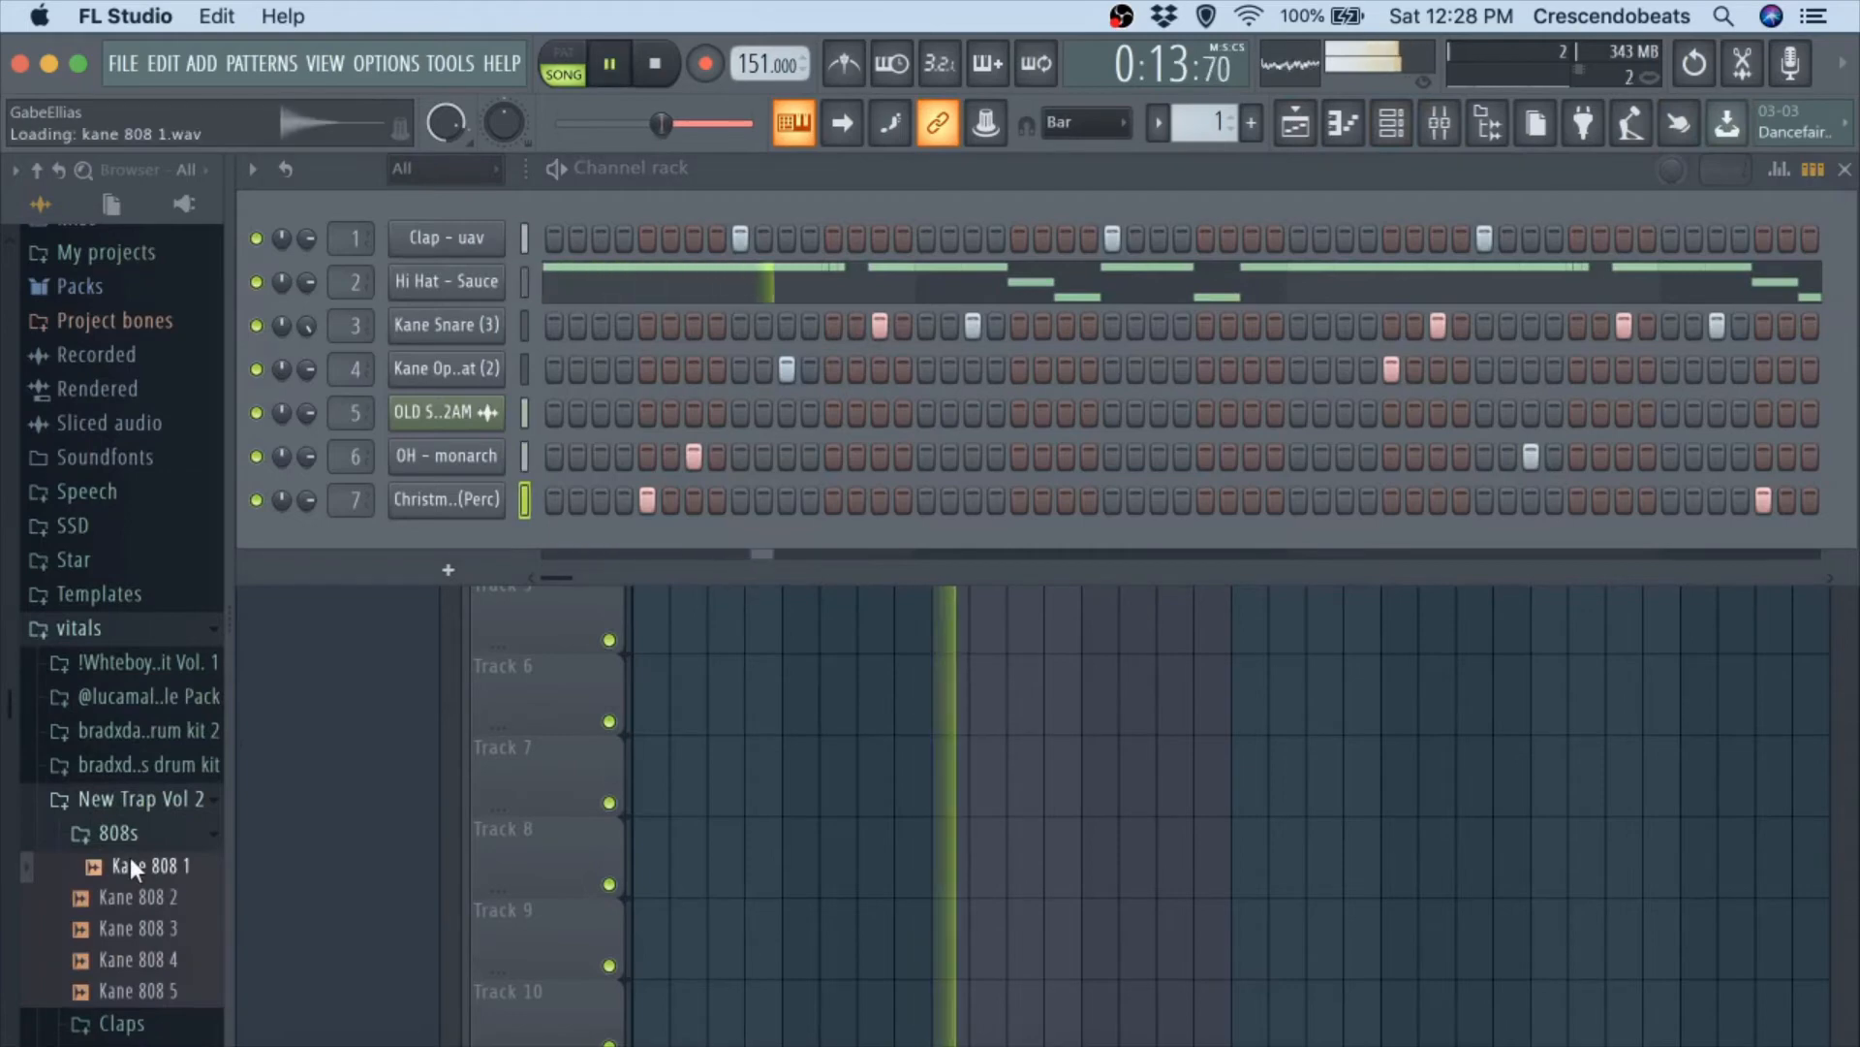
key(space)
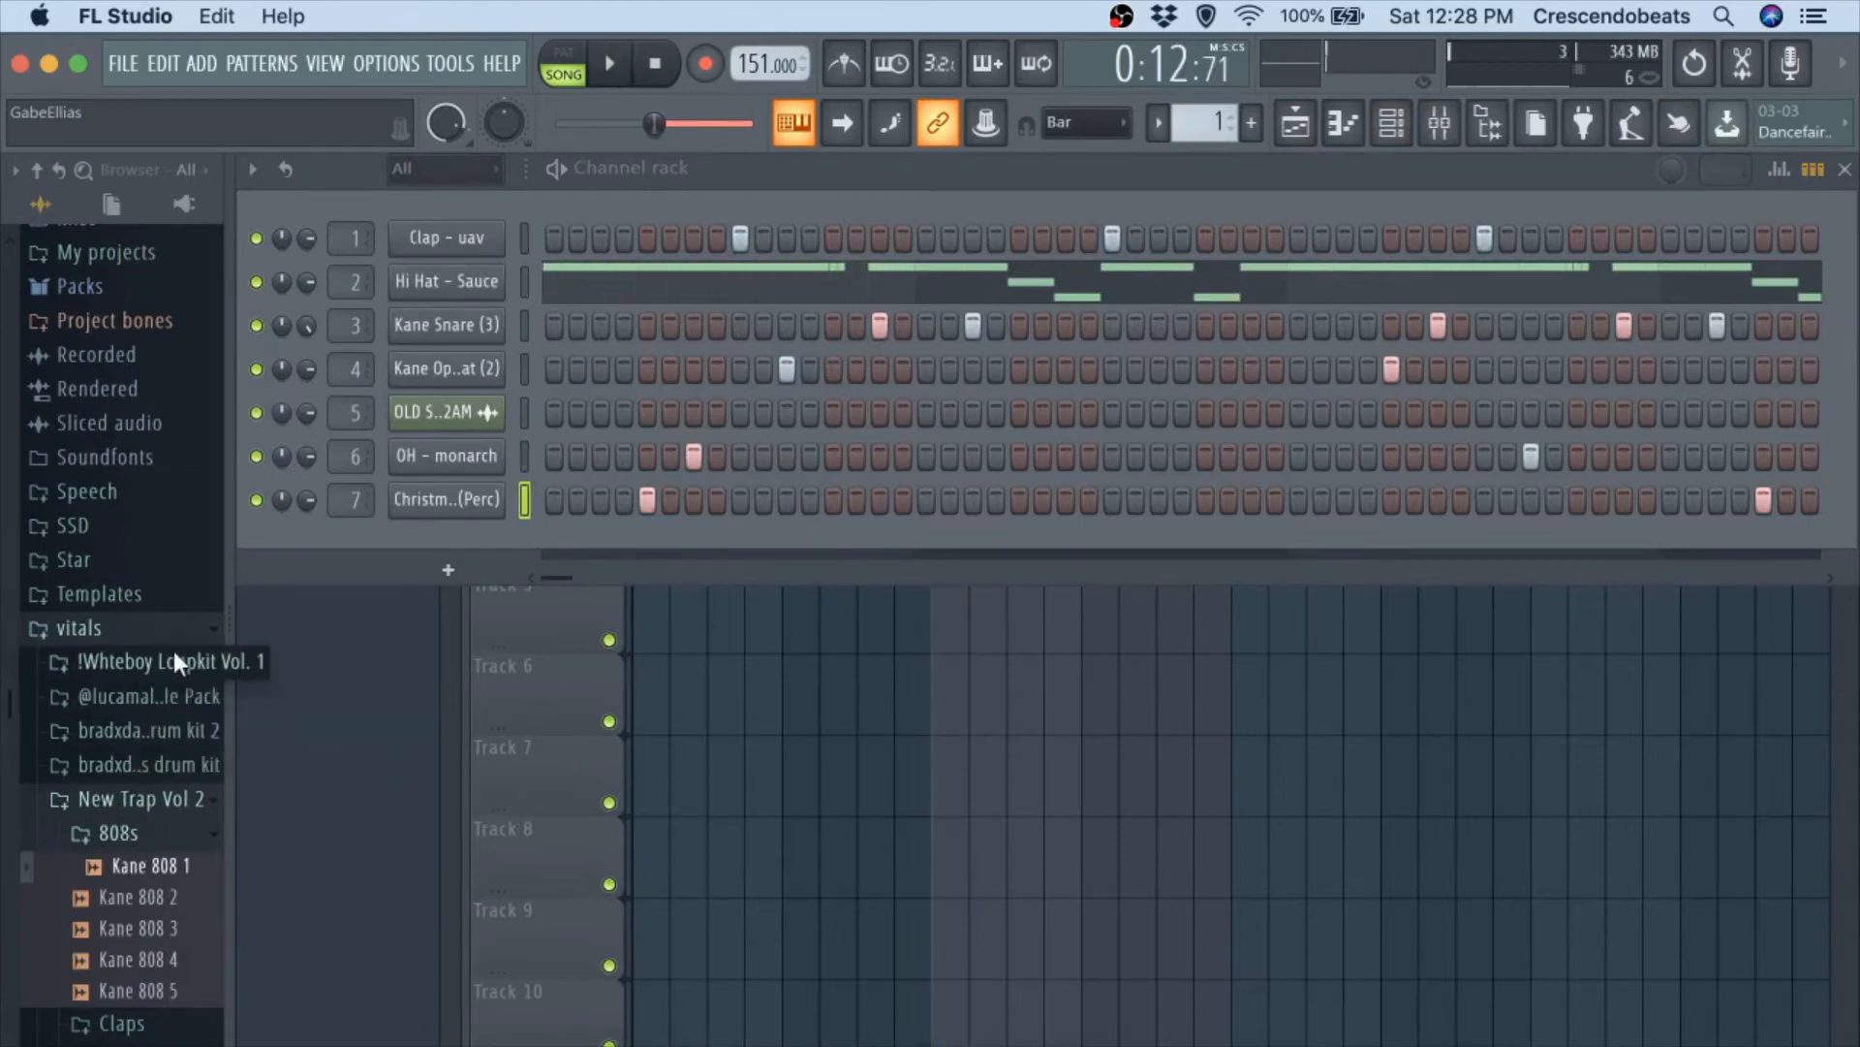
click(167, 798)
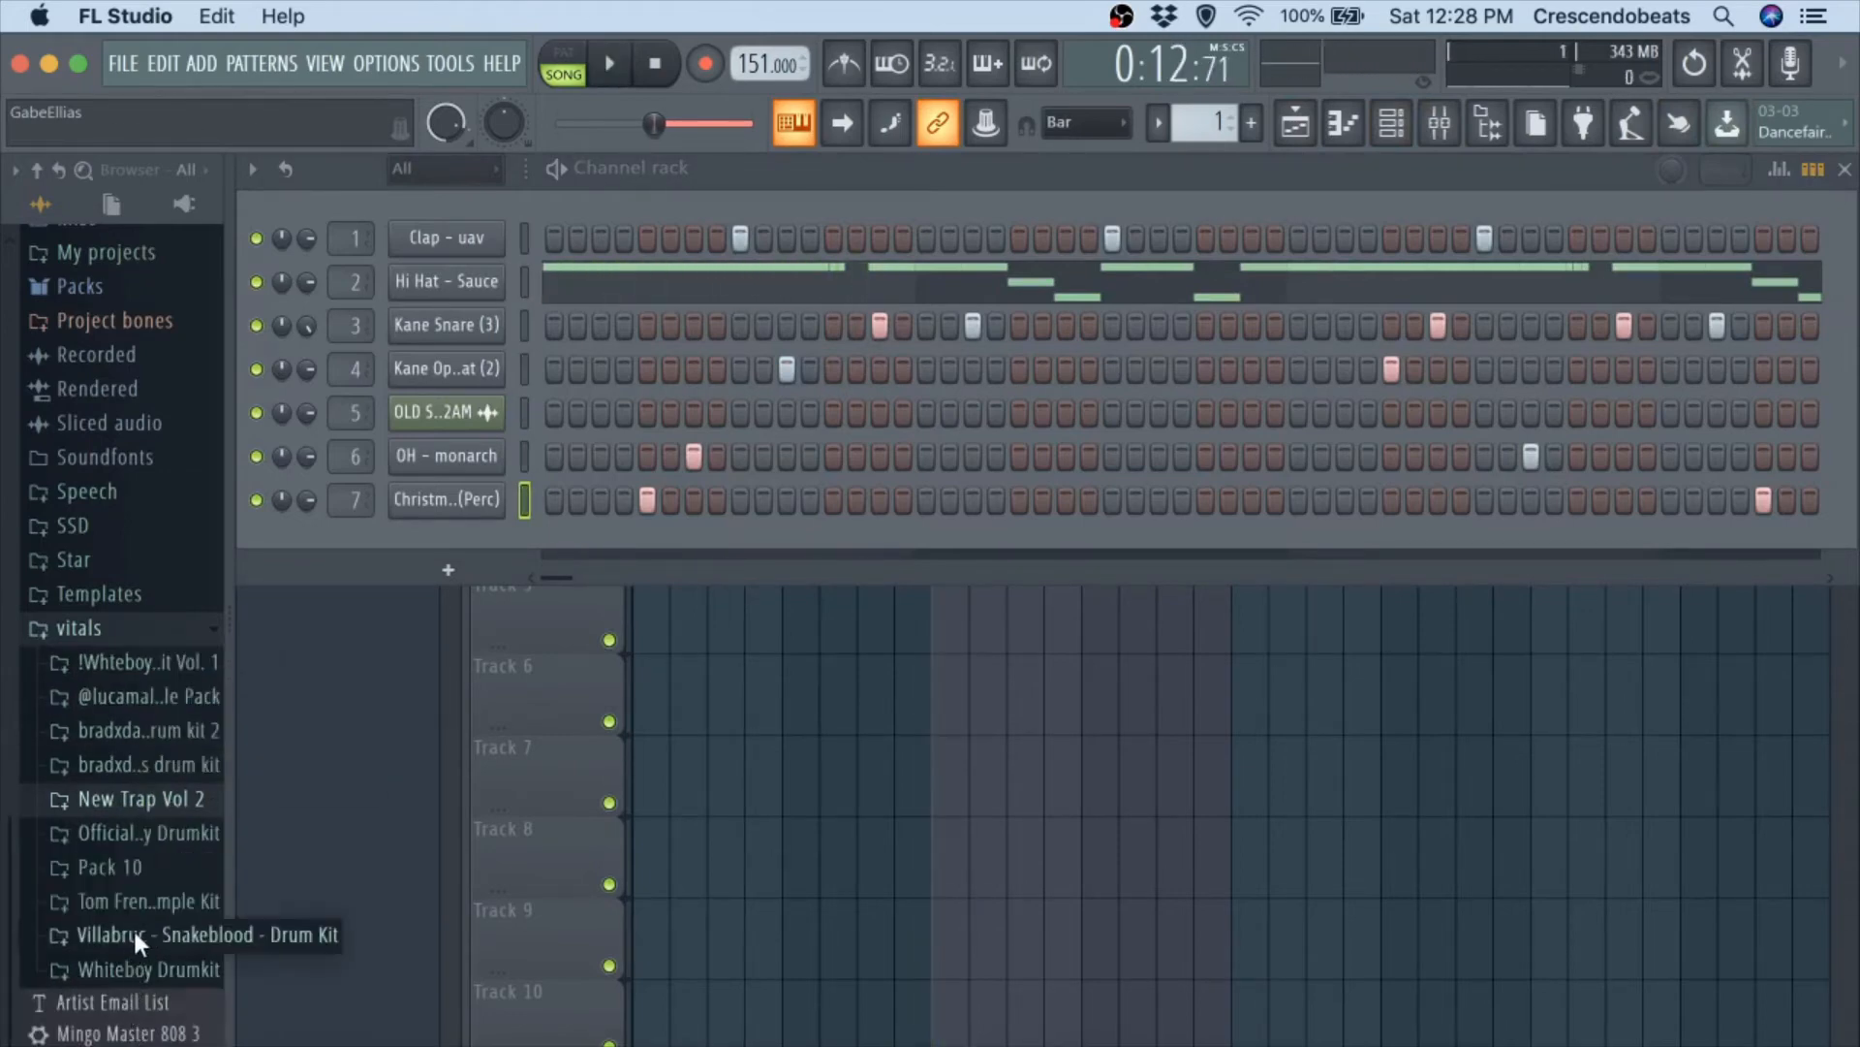
Audition the Crack Zay and Sharp Zay samples from the Whiteboy Drumkit's 808s over the playing beat.
click(149, 969)
click(149, 746)
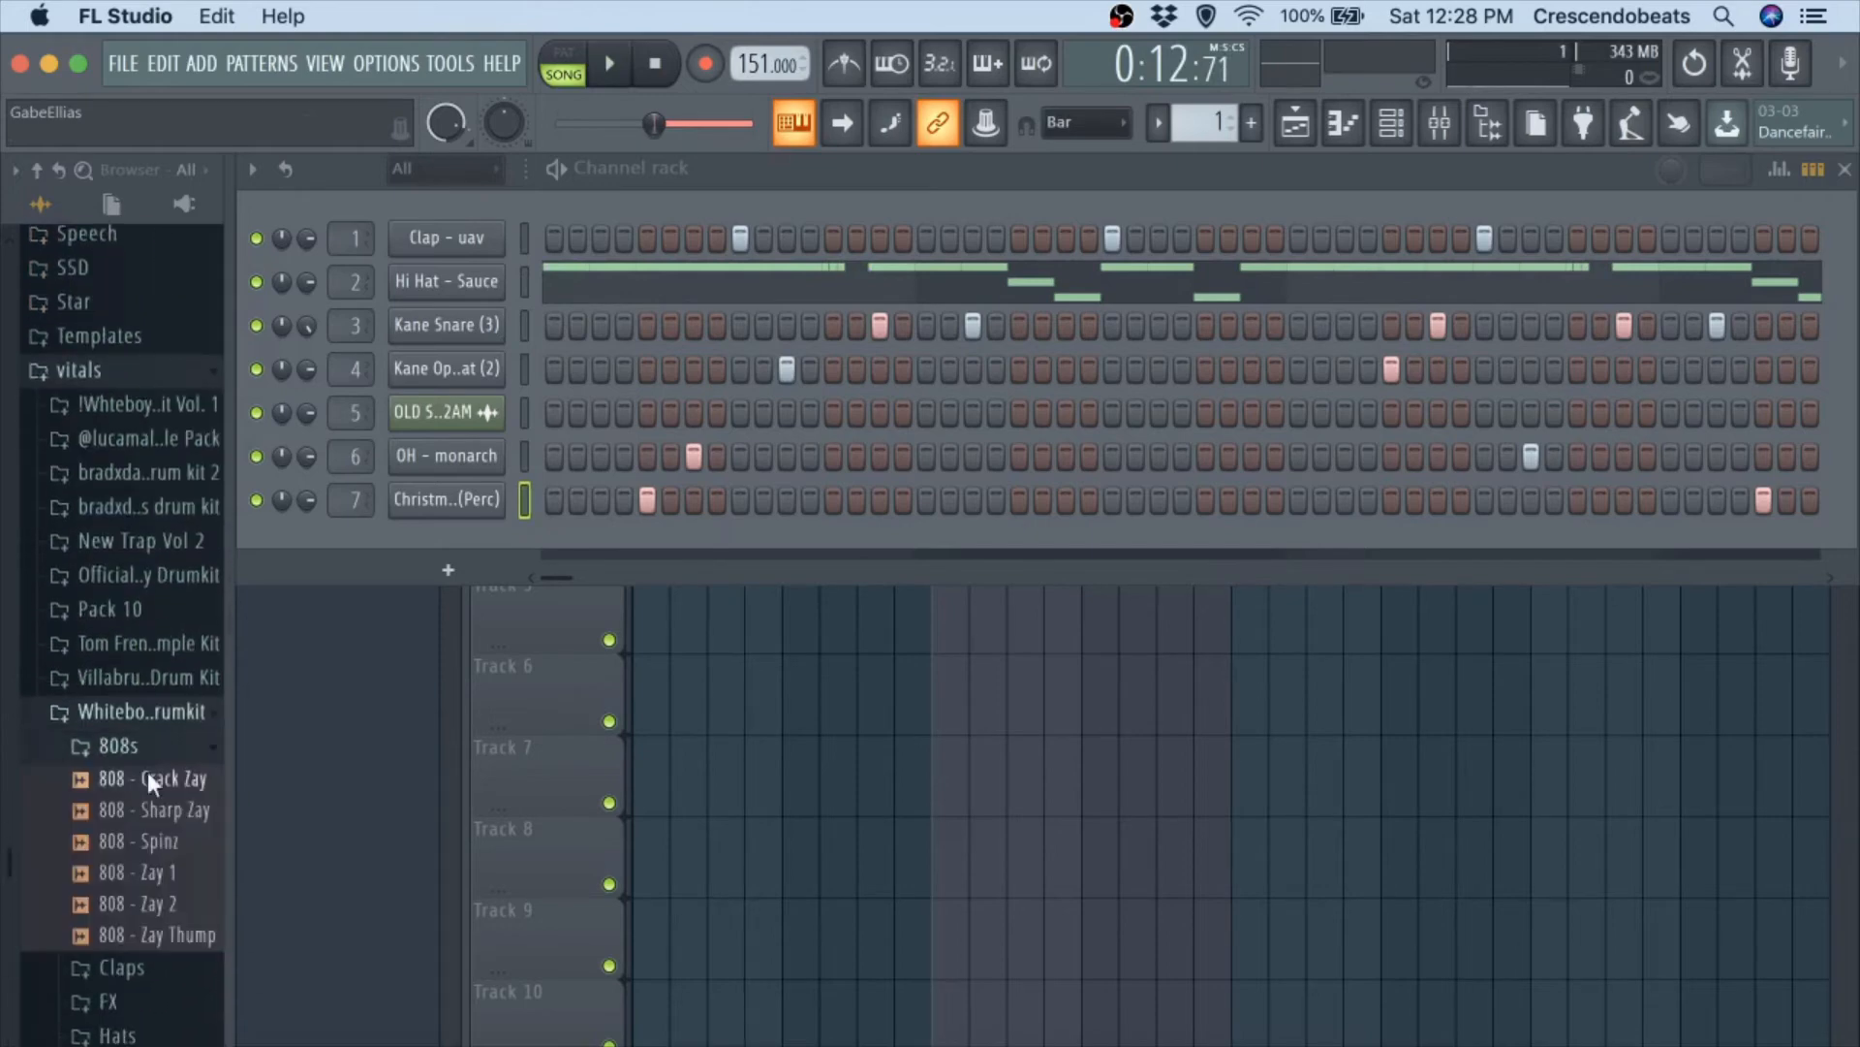
click(137, 778)
key(space)
click(155, 804)
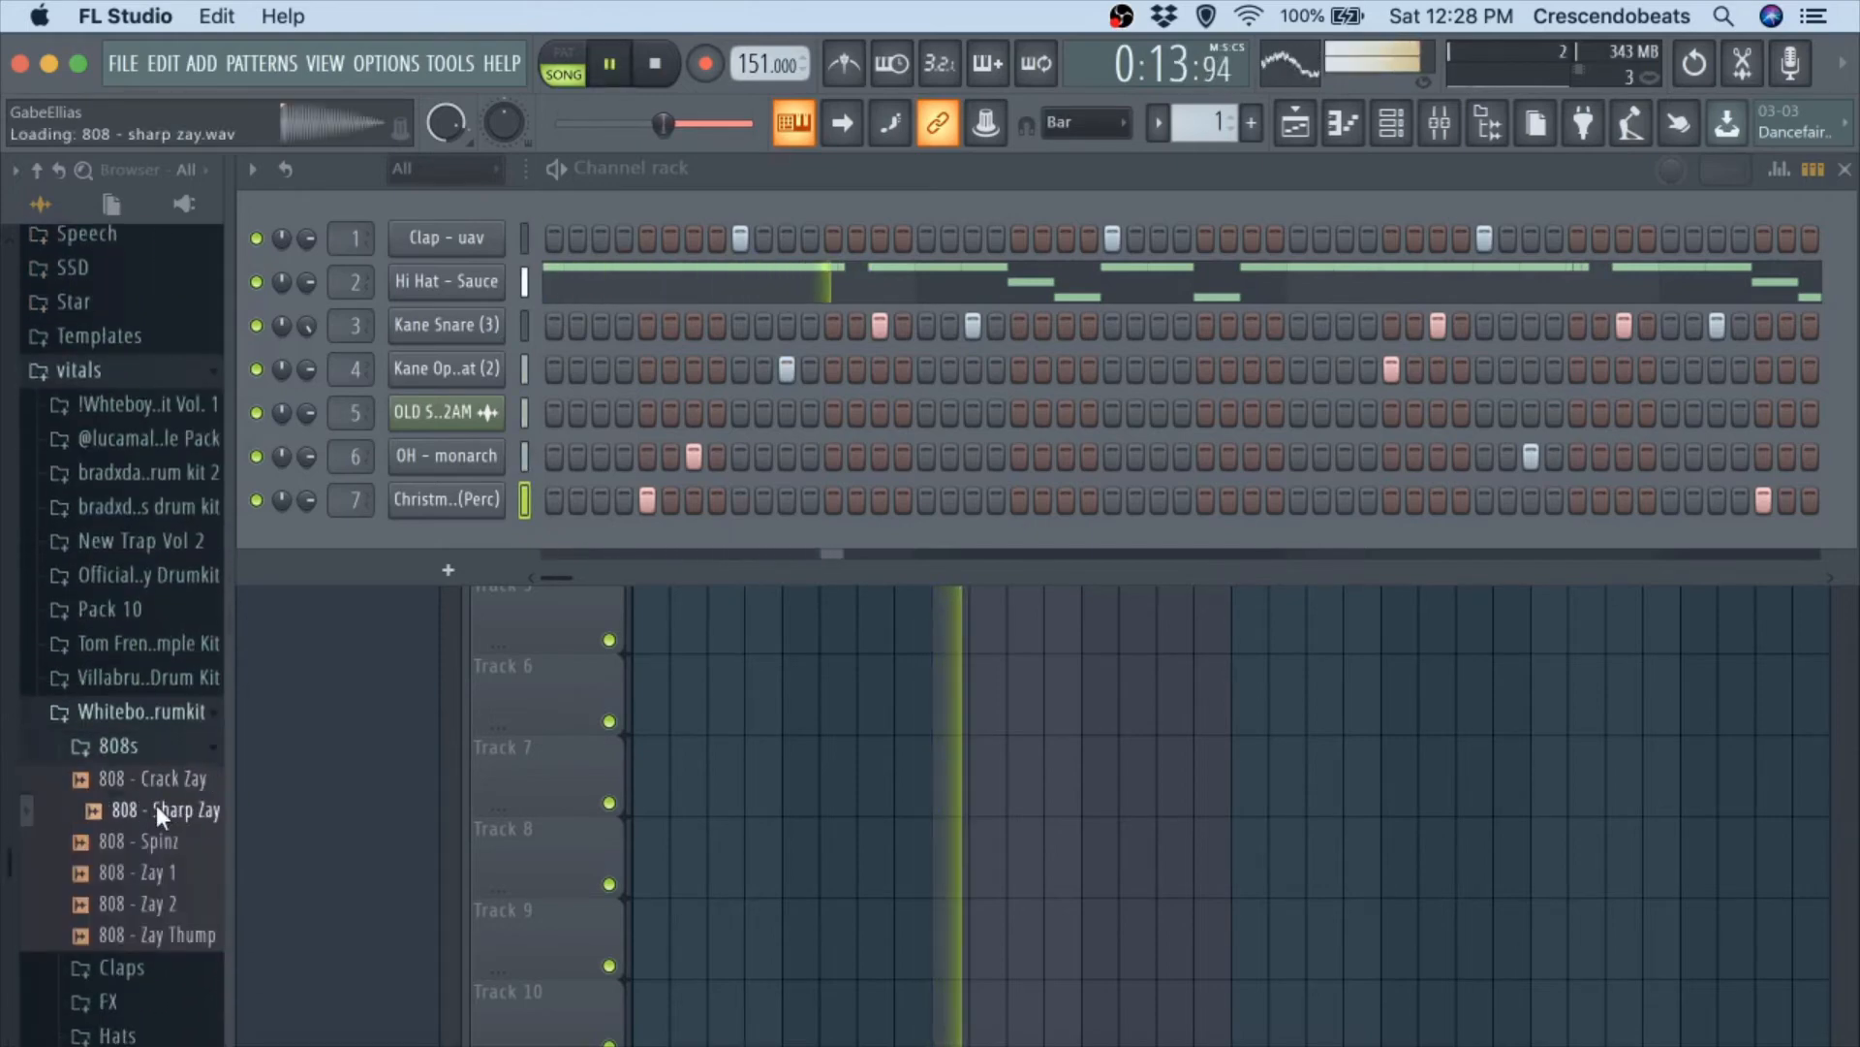
key(space)
Audition 808 - Crack Zay with the beat again and add it as a new channel below the Christmas percussion.
click(159, 776)
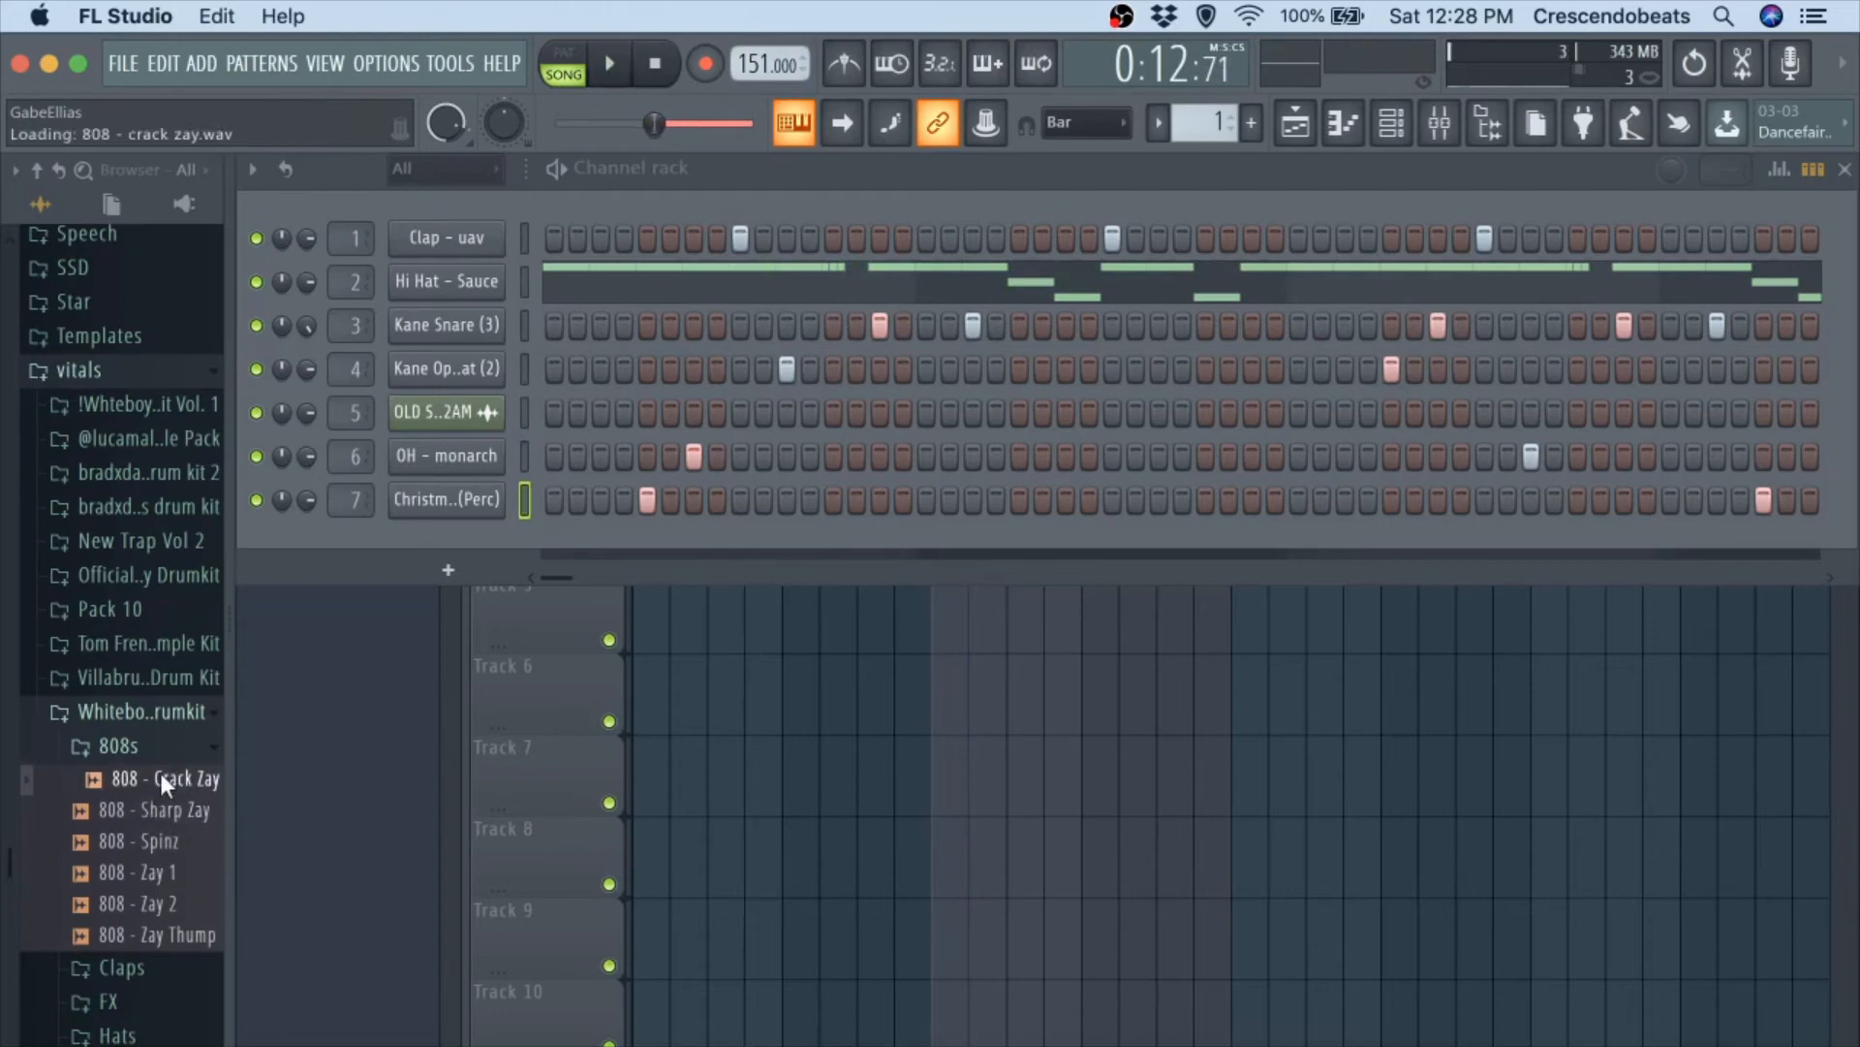
key(space)
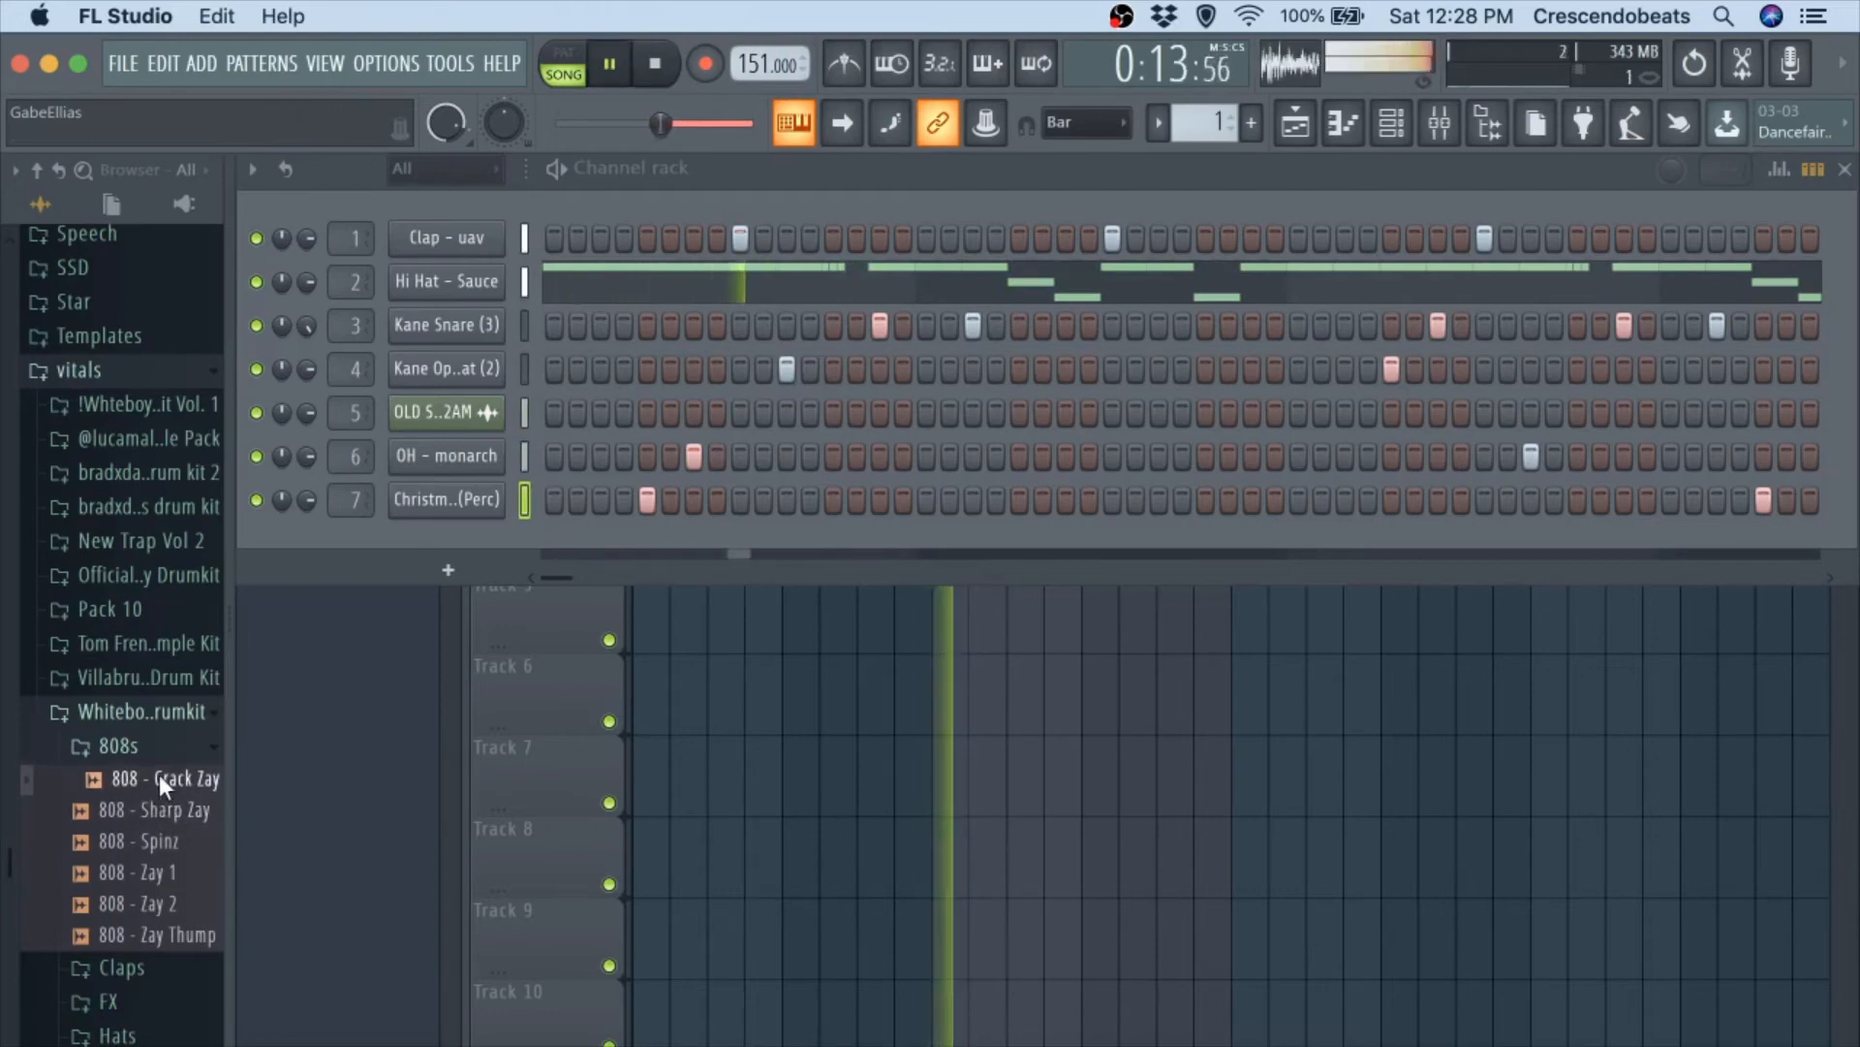
key(space)
drag(159, 775, 441, 542)
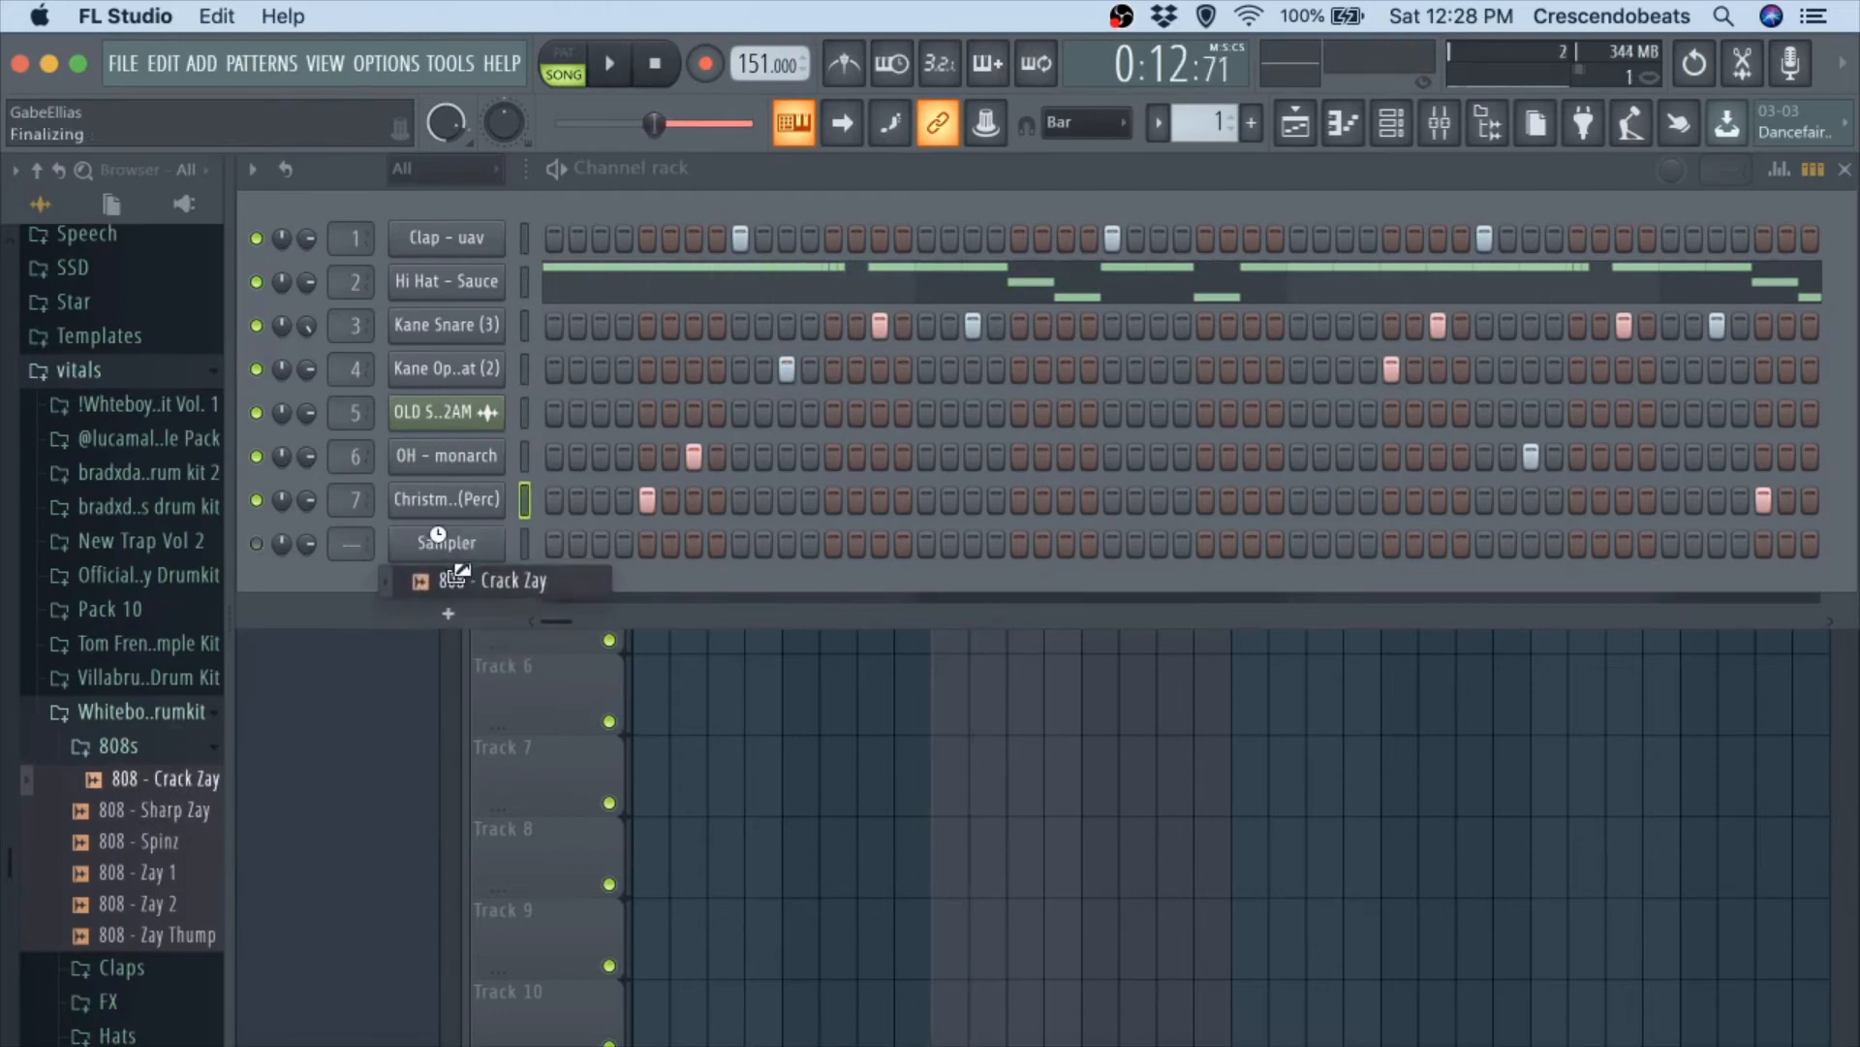
Display the 808 - Crack Zay channel in the piano roll and set the note snap to Step.
right_click(488, 557)
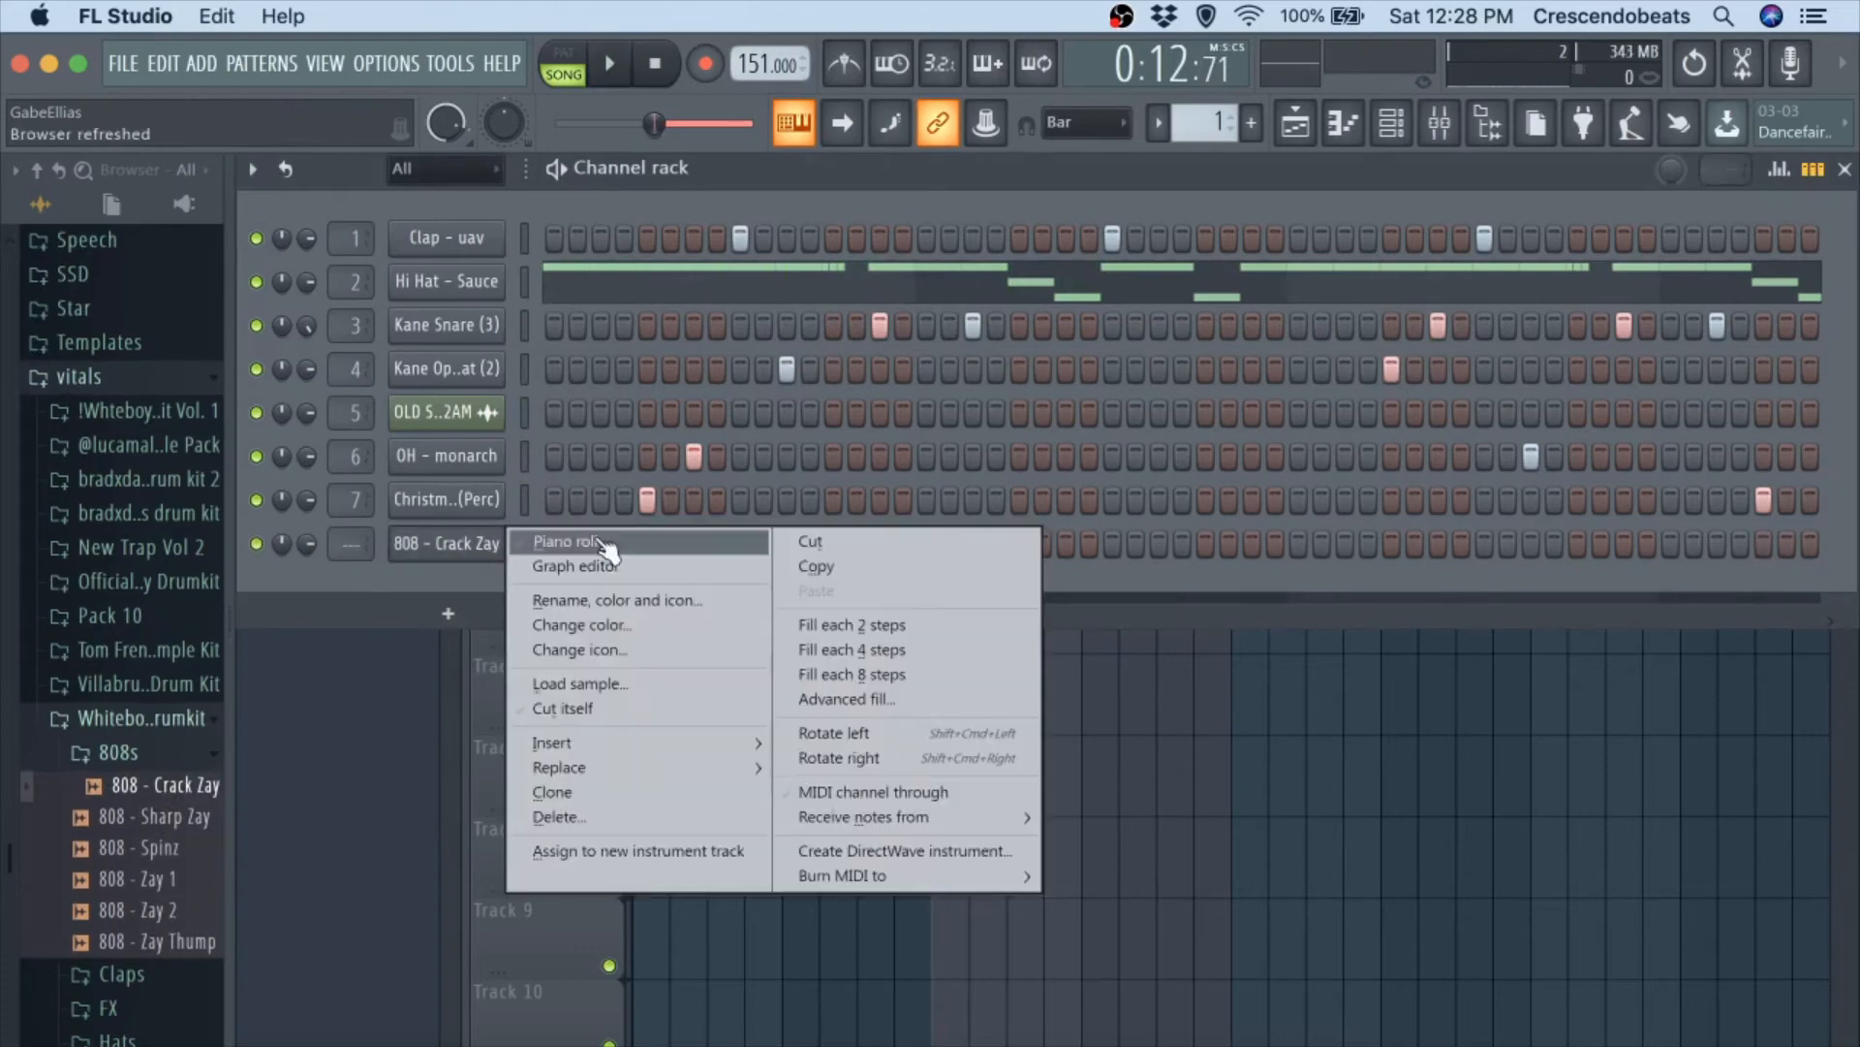
click(596, 538)
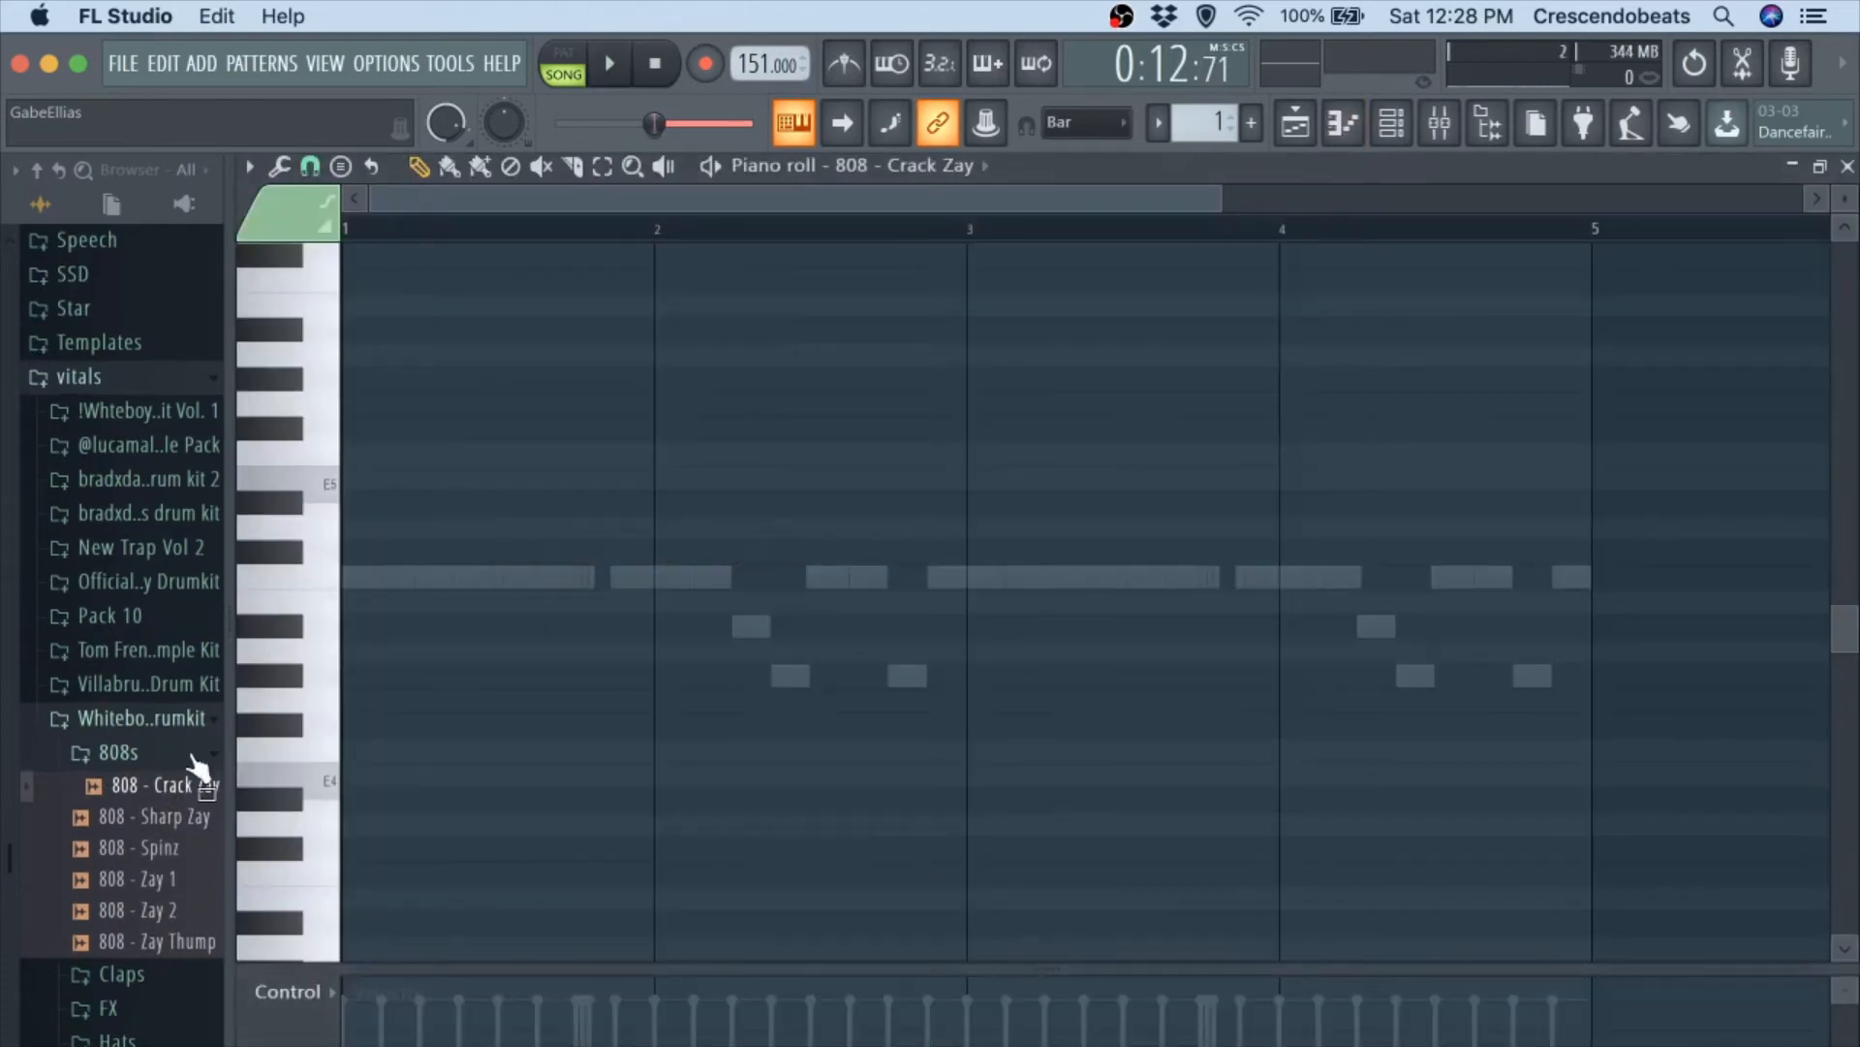
click(311, 166)
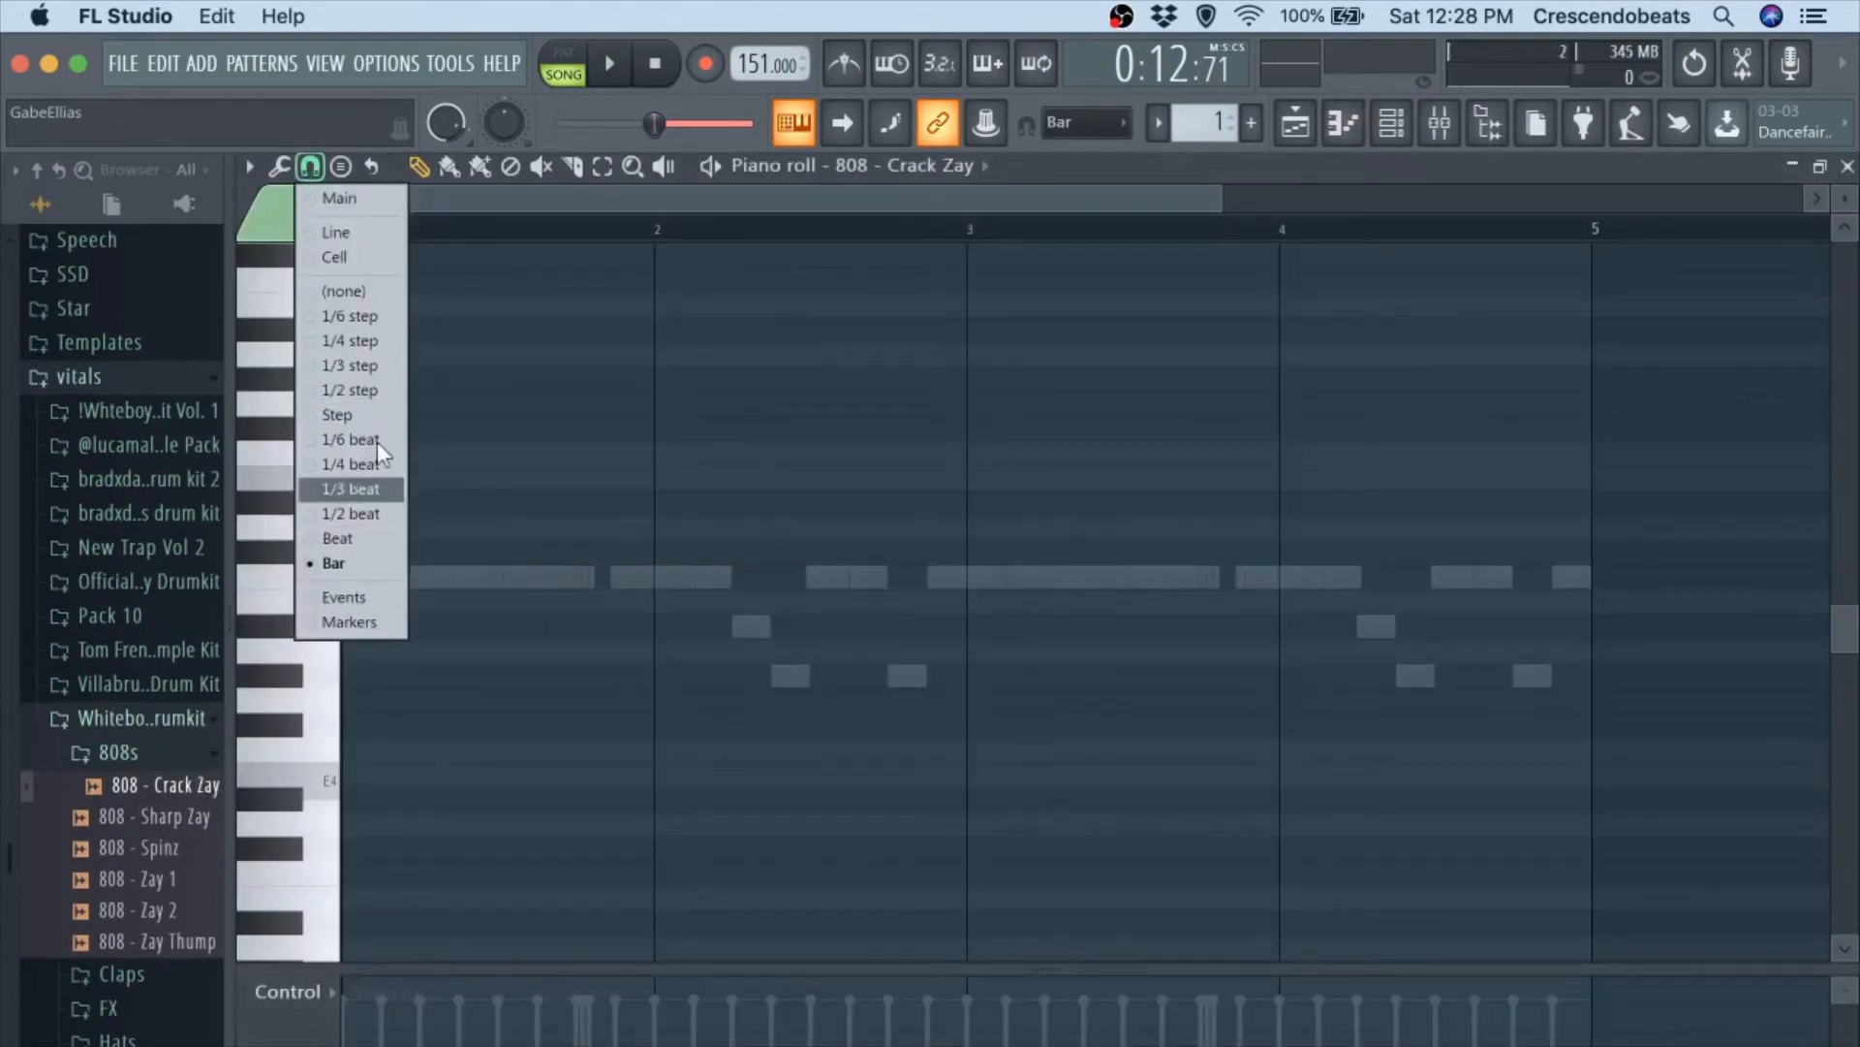
click(357, 415)
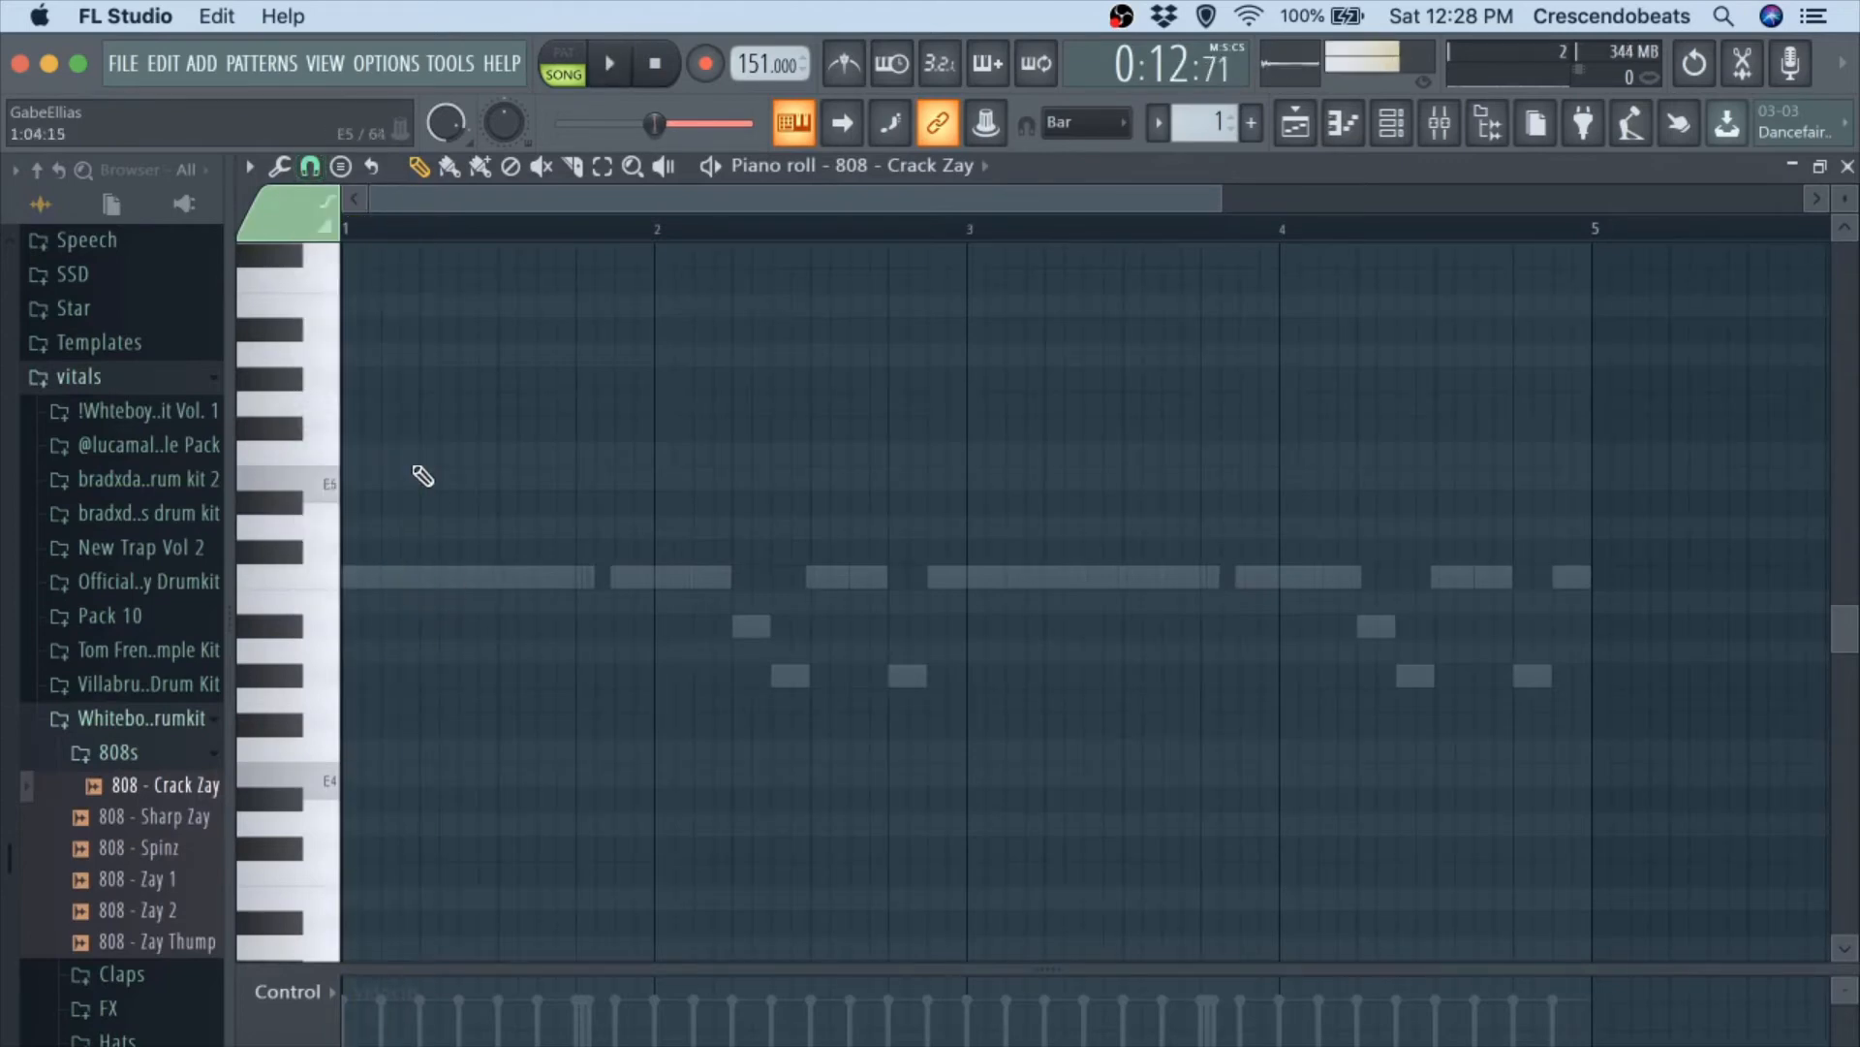
Set the root note of the piano roll's scale highlighting to D.
click(254, 169)
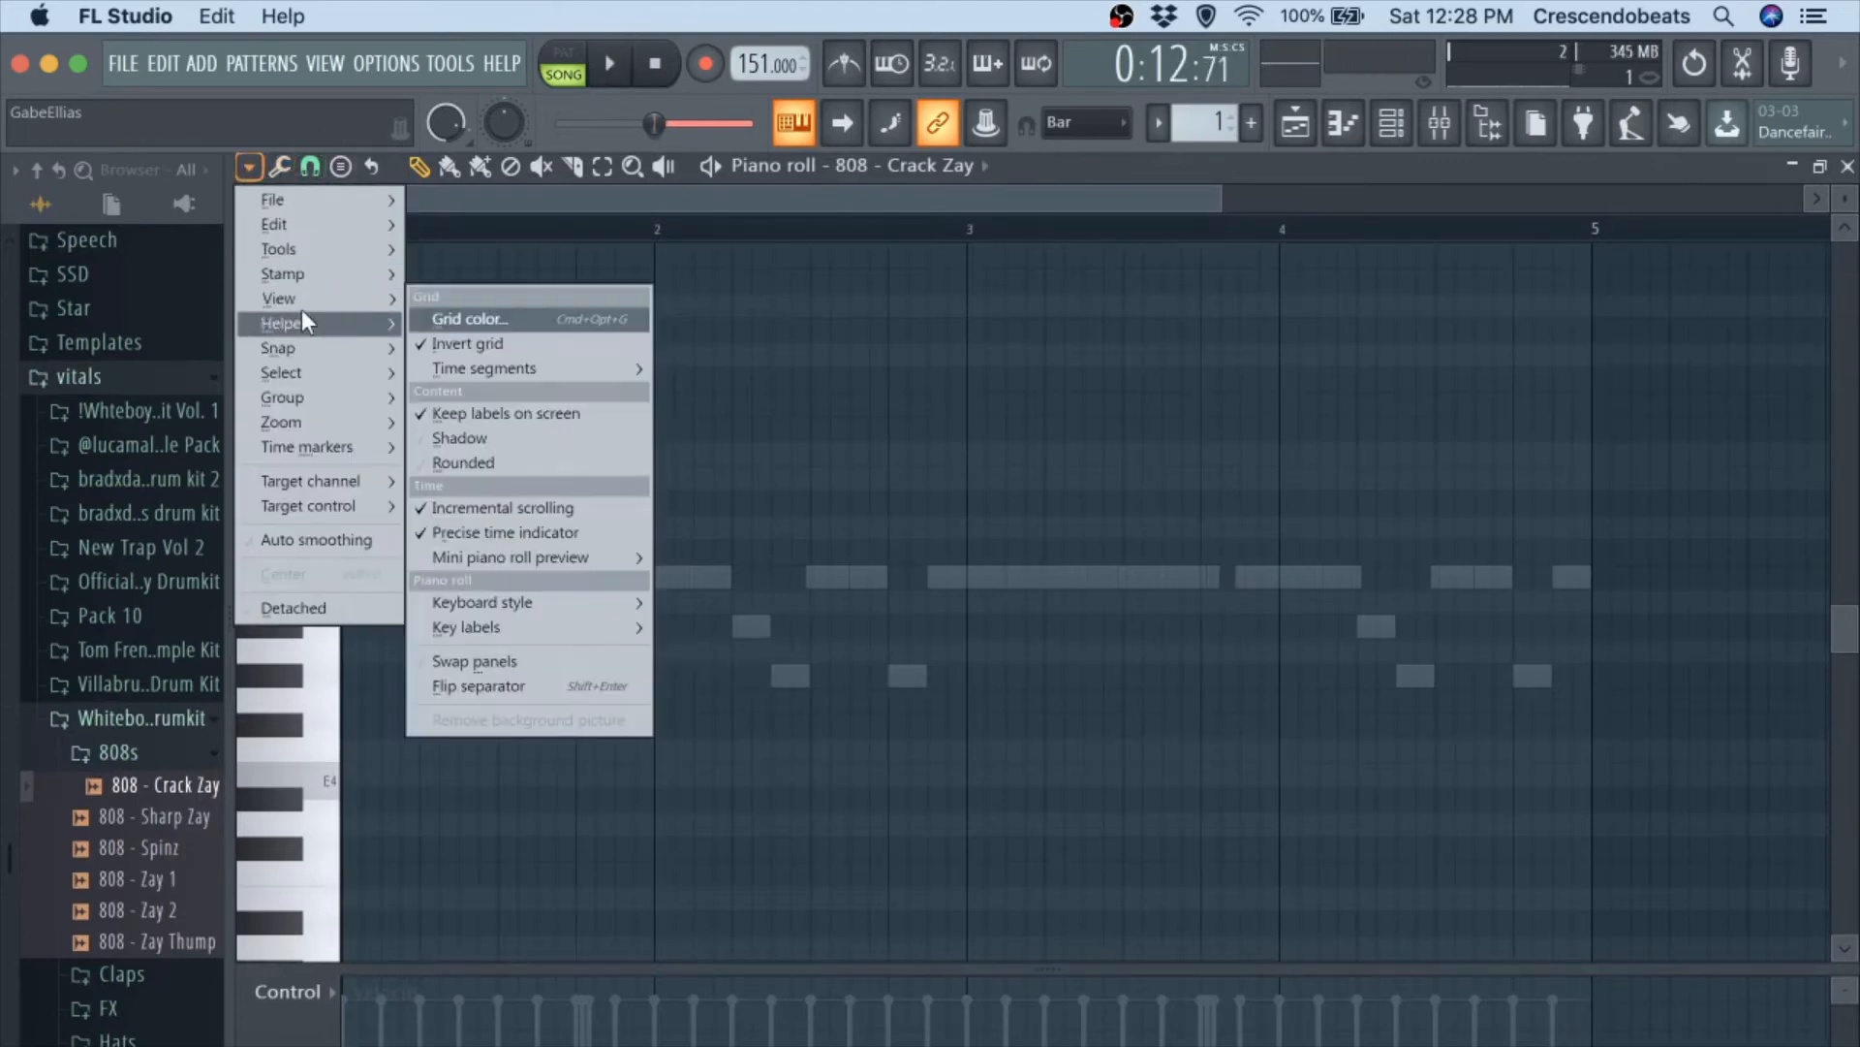
mouse_move(323, 322)
mouse_move(616, 355)
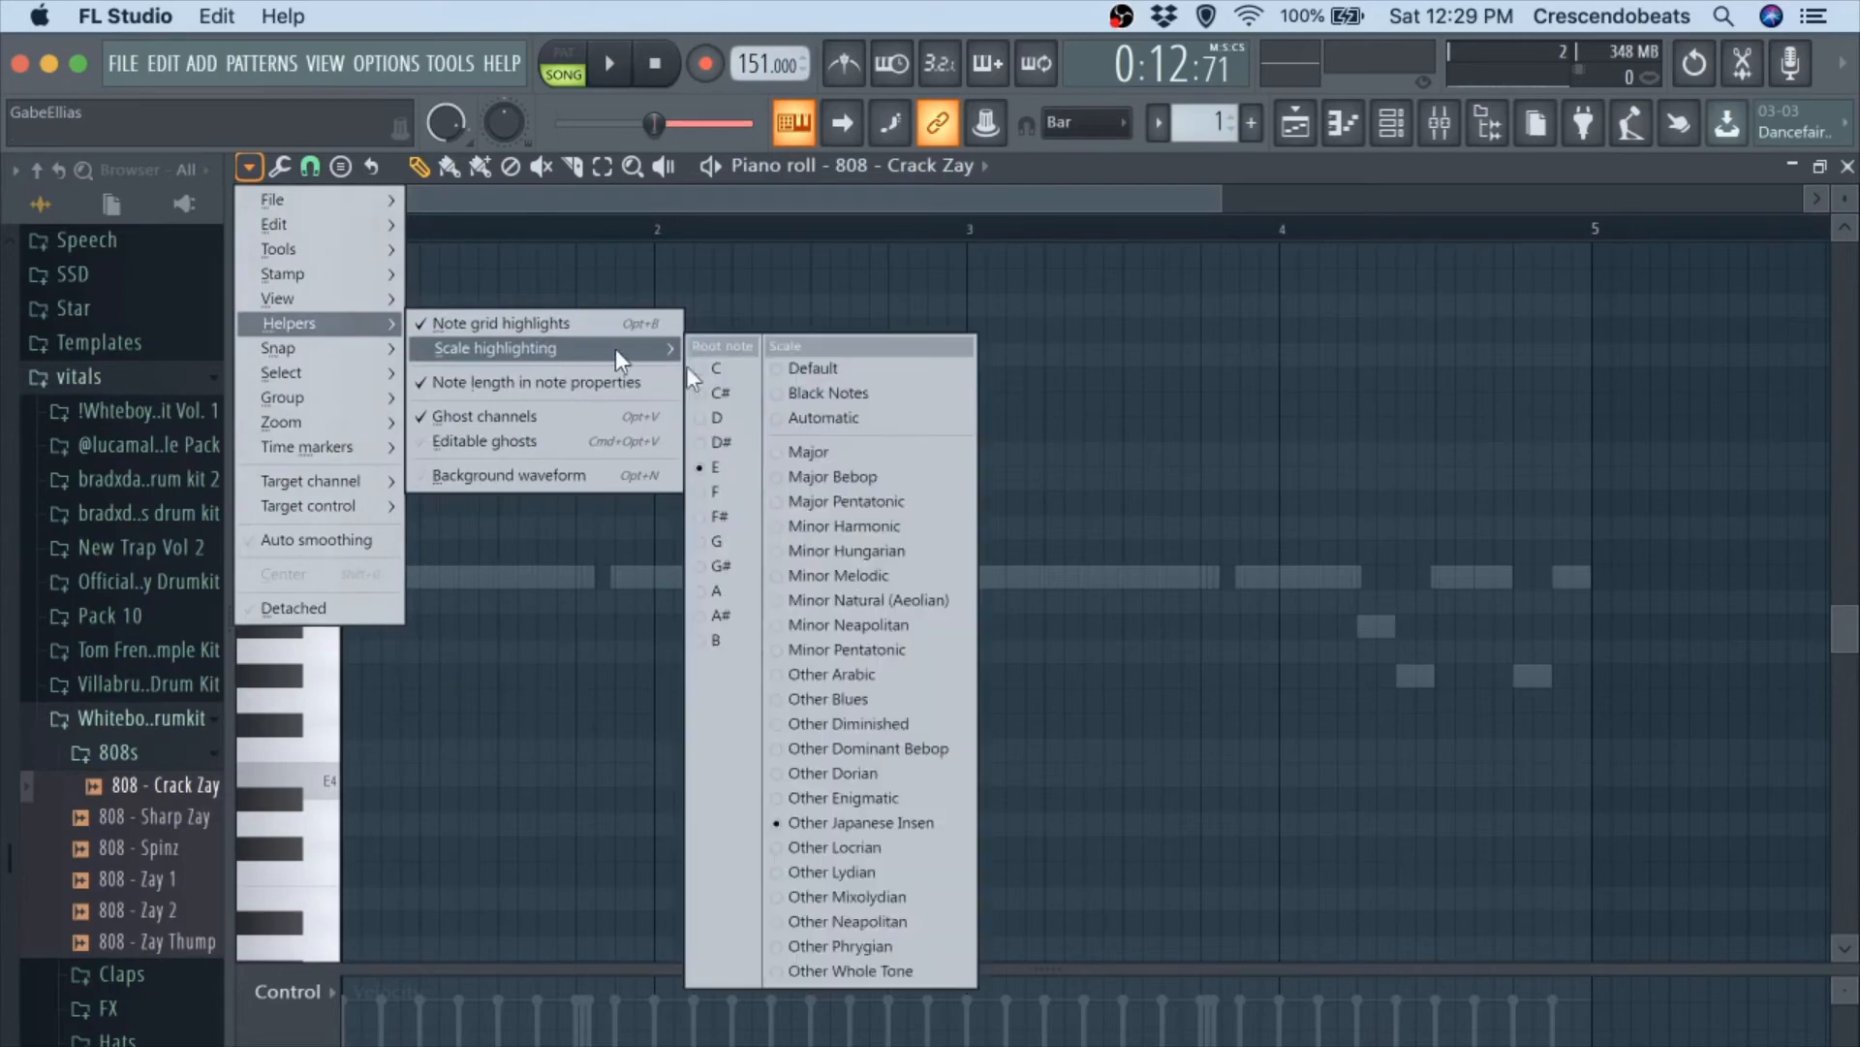
click(729, 422)
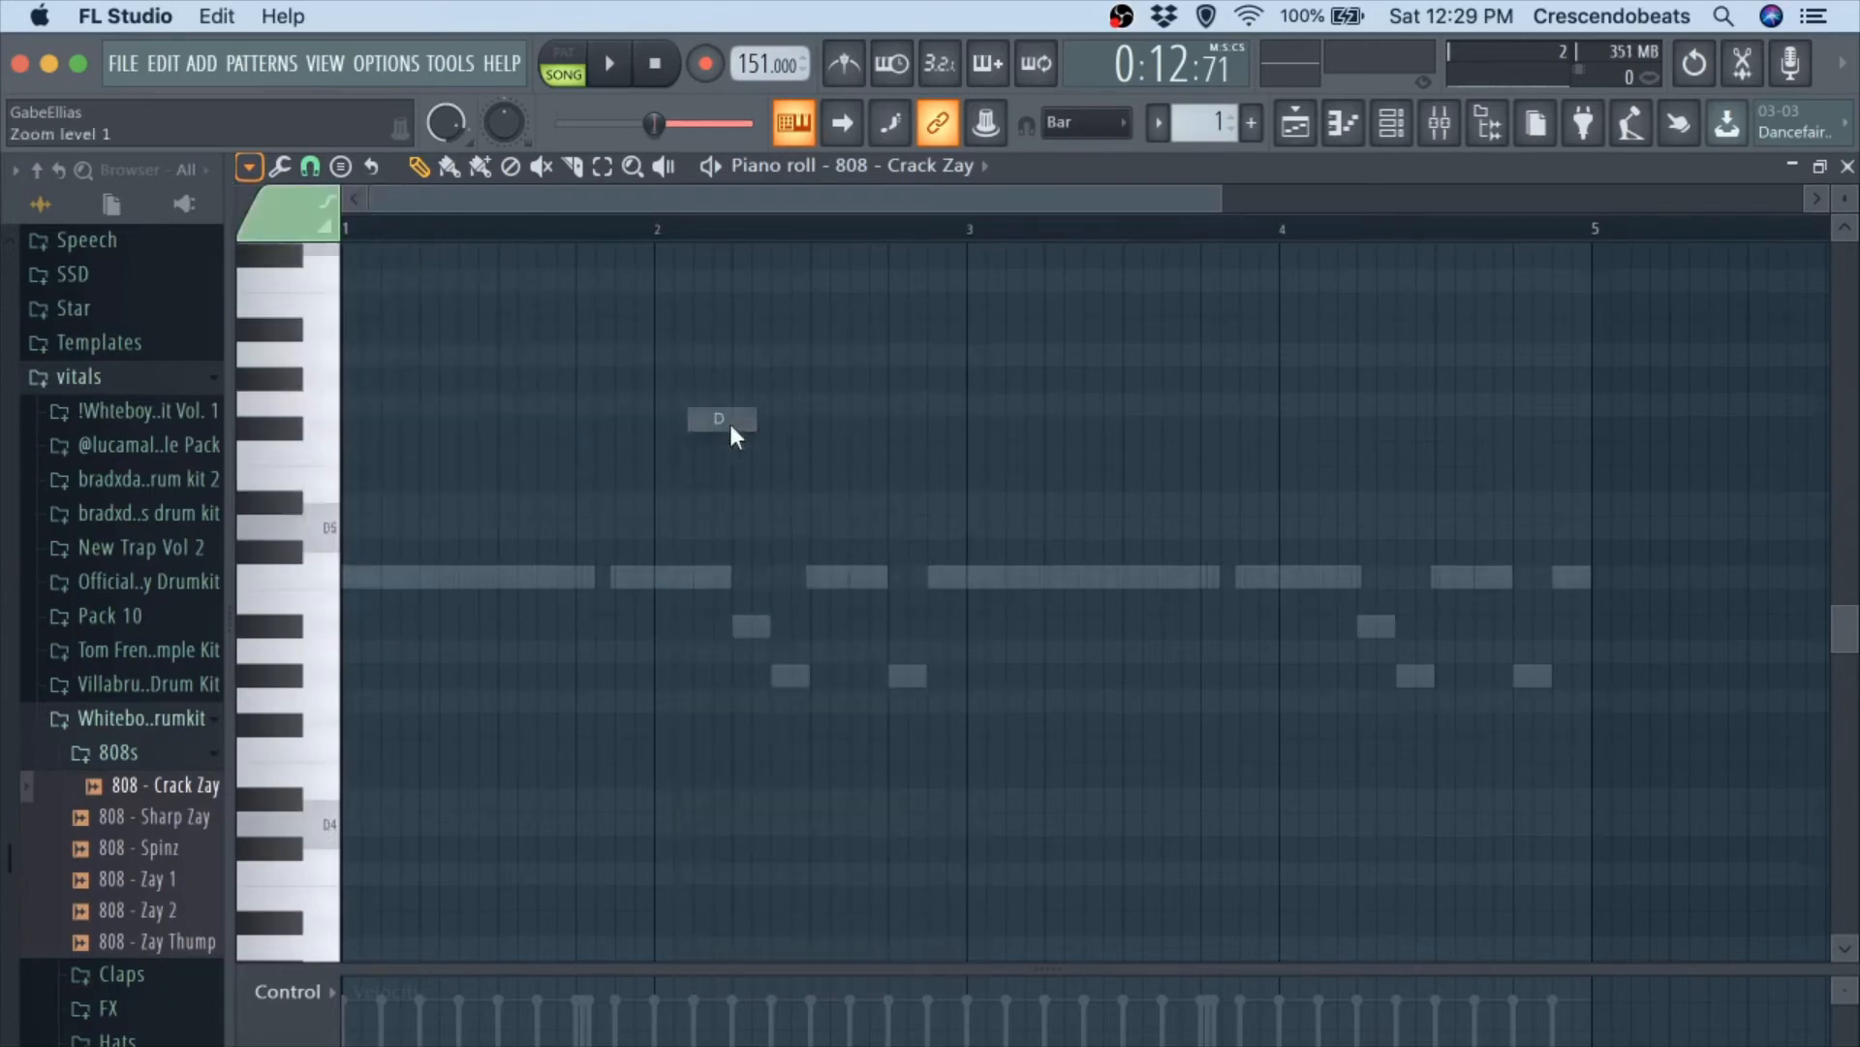
Set the piano roll's scale highlighting to Minor Harmonic.
click(254, 169)
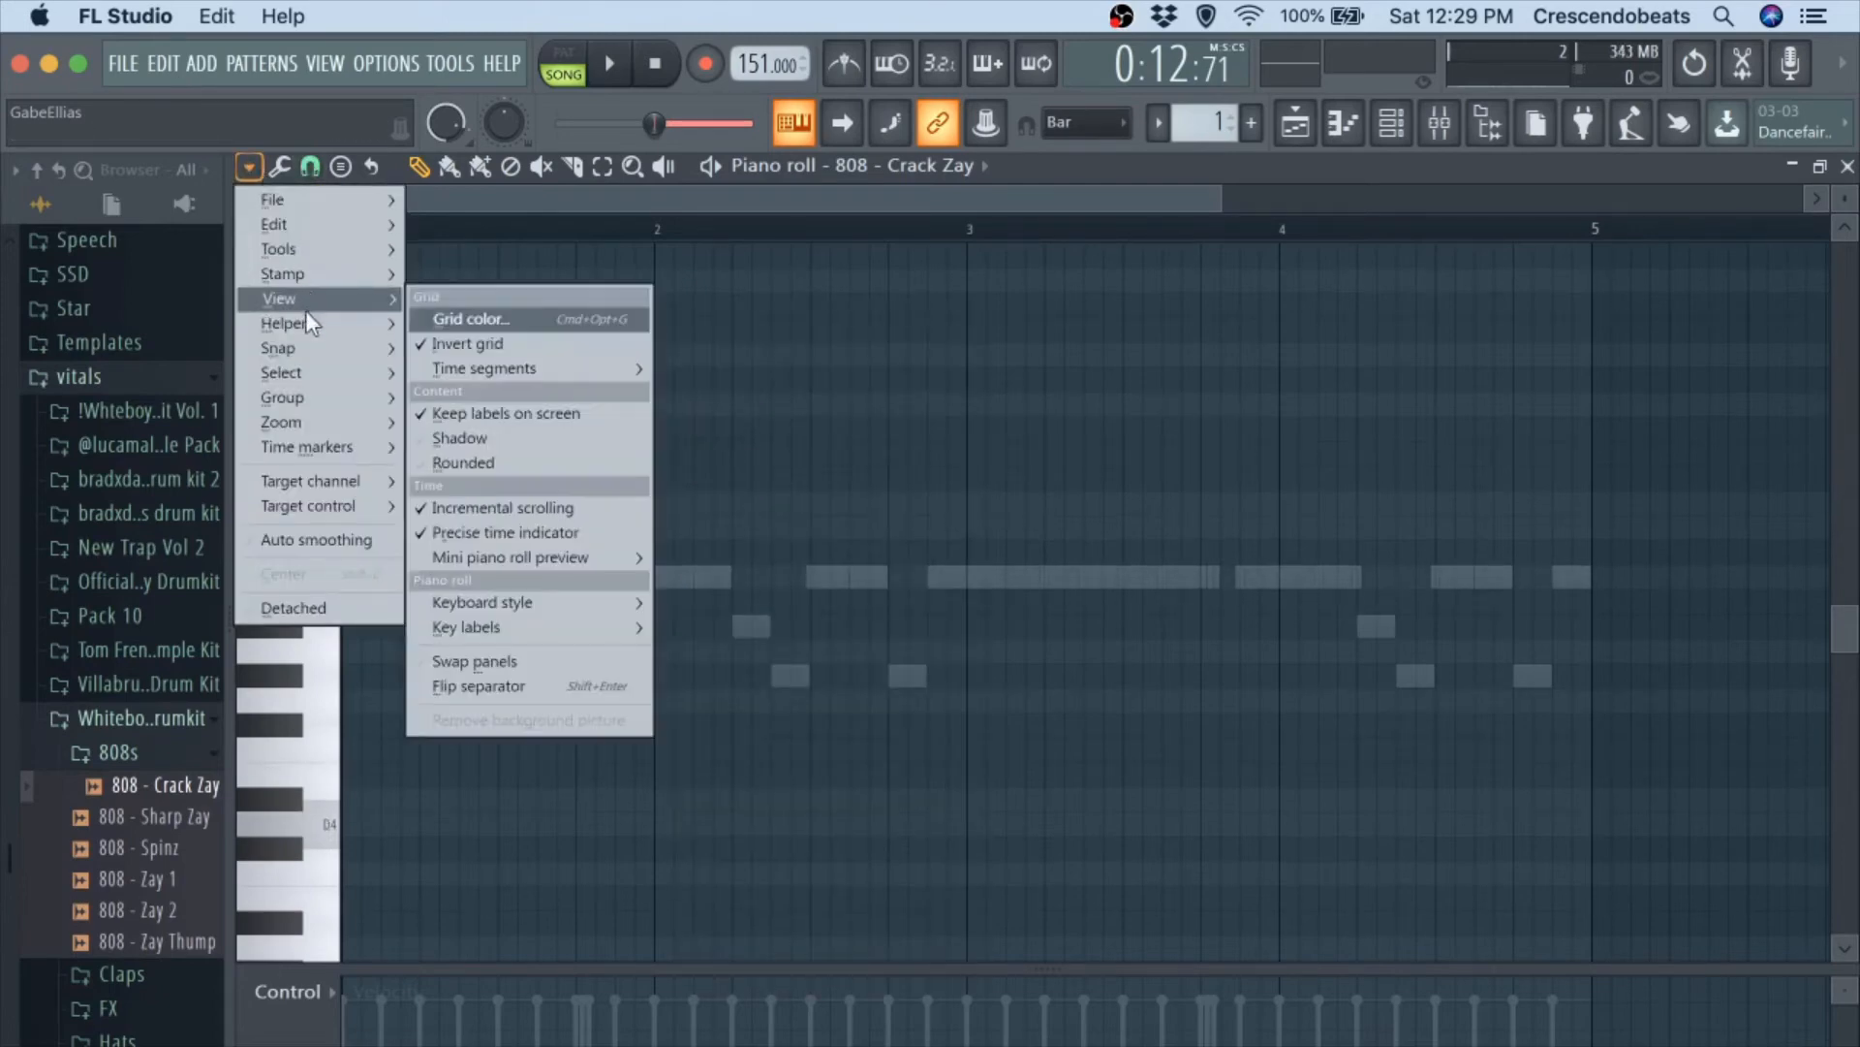
mouse_move(299, 320)
mouse_move(533, 342)
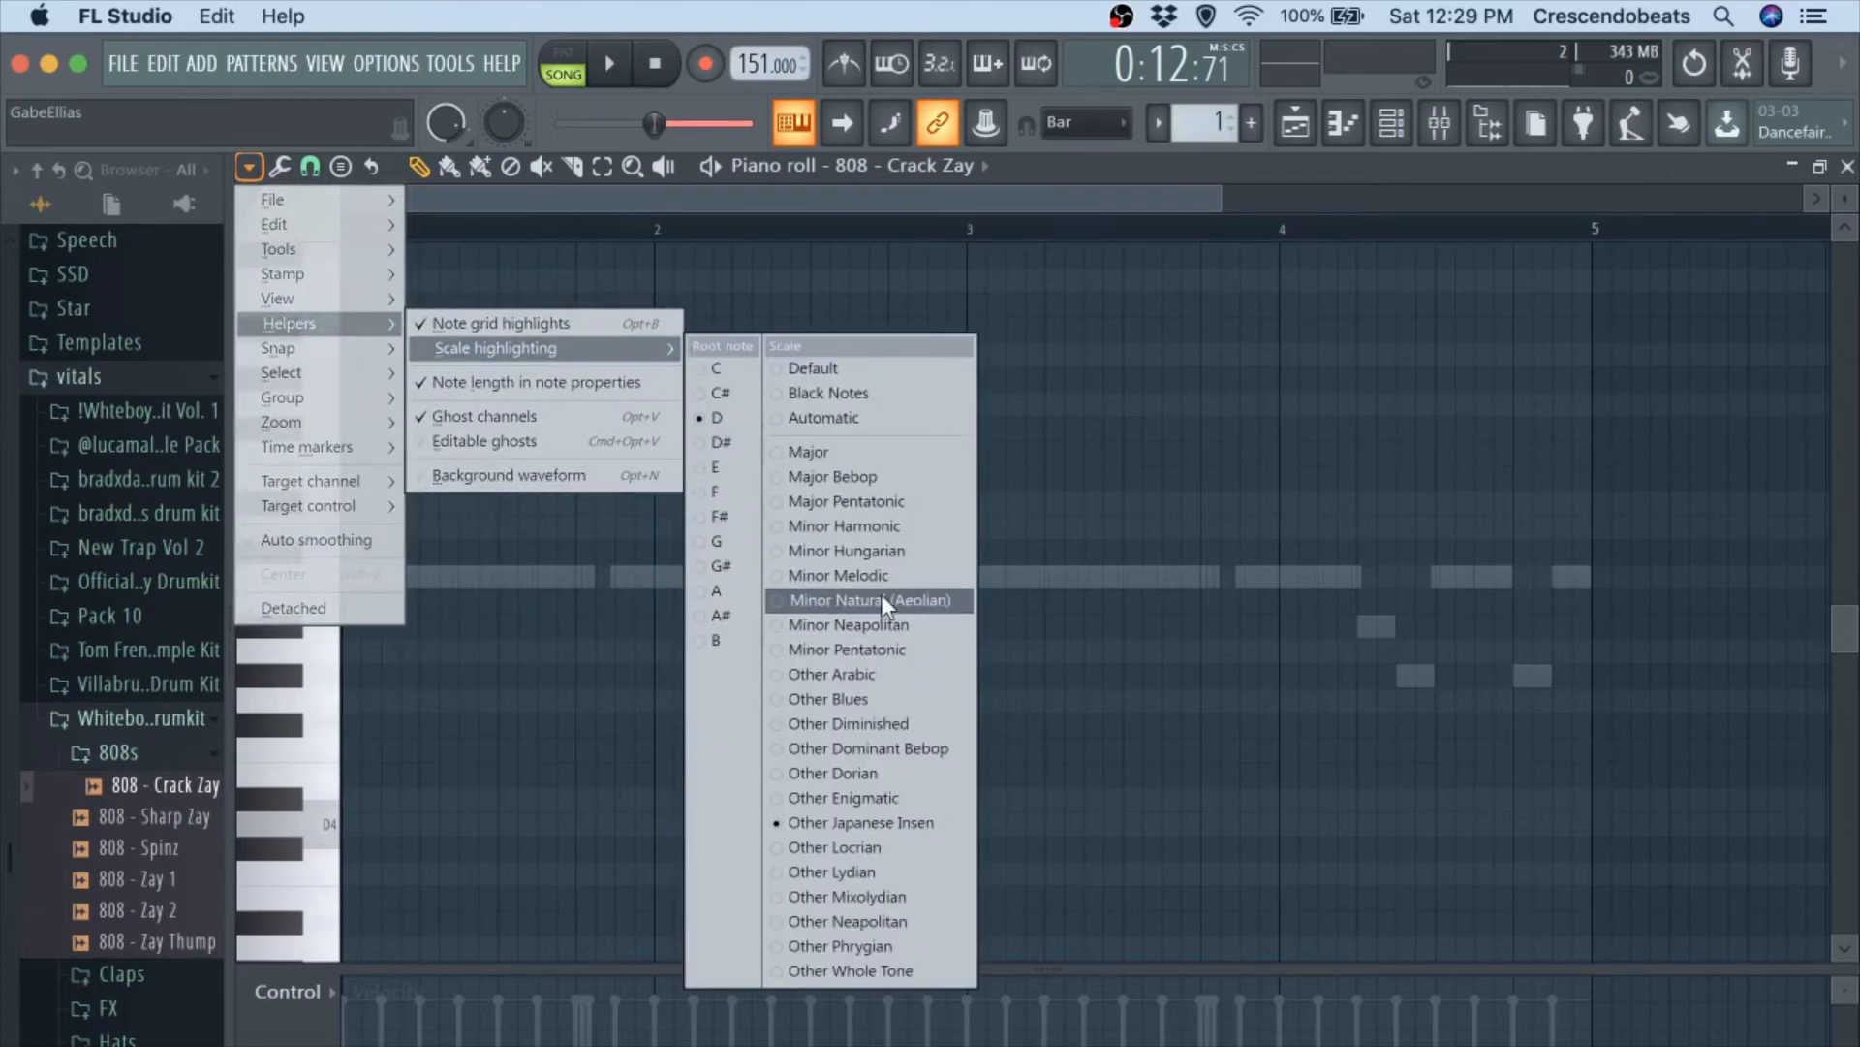
click(870, 525)
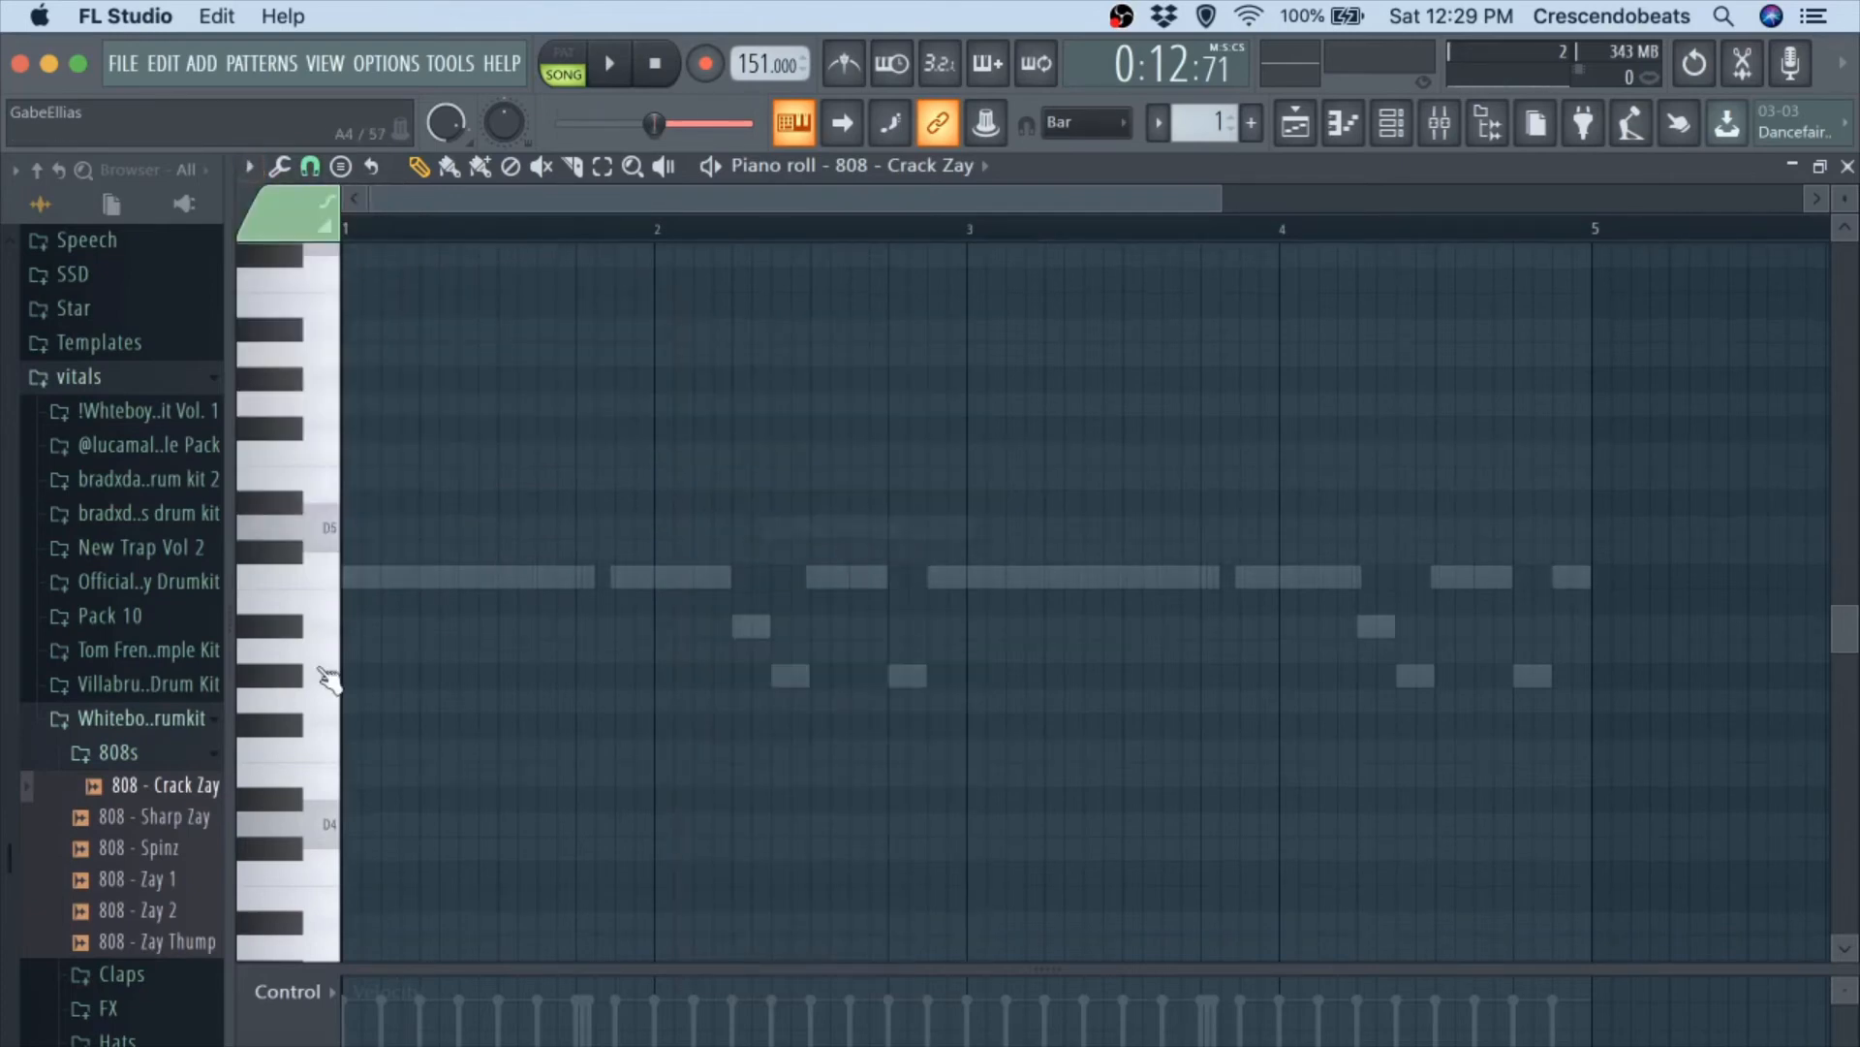
Place short D5 notes at bar 1, steps 1 and 13, and raise them two octaves to D7, checking them with the beat.
key(space)
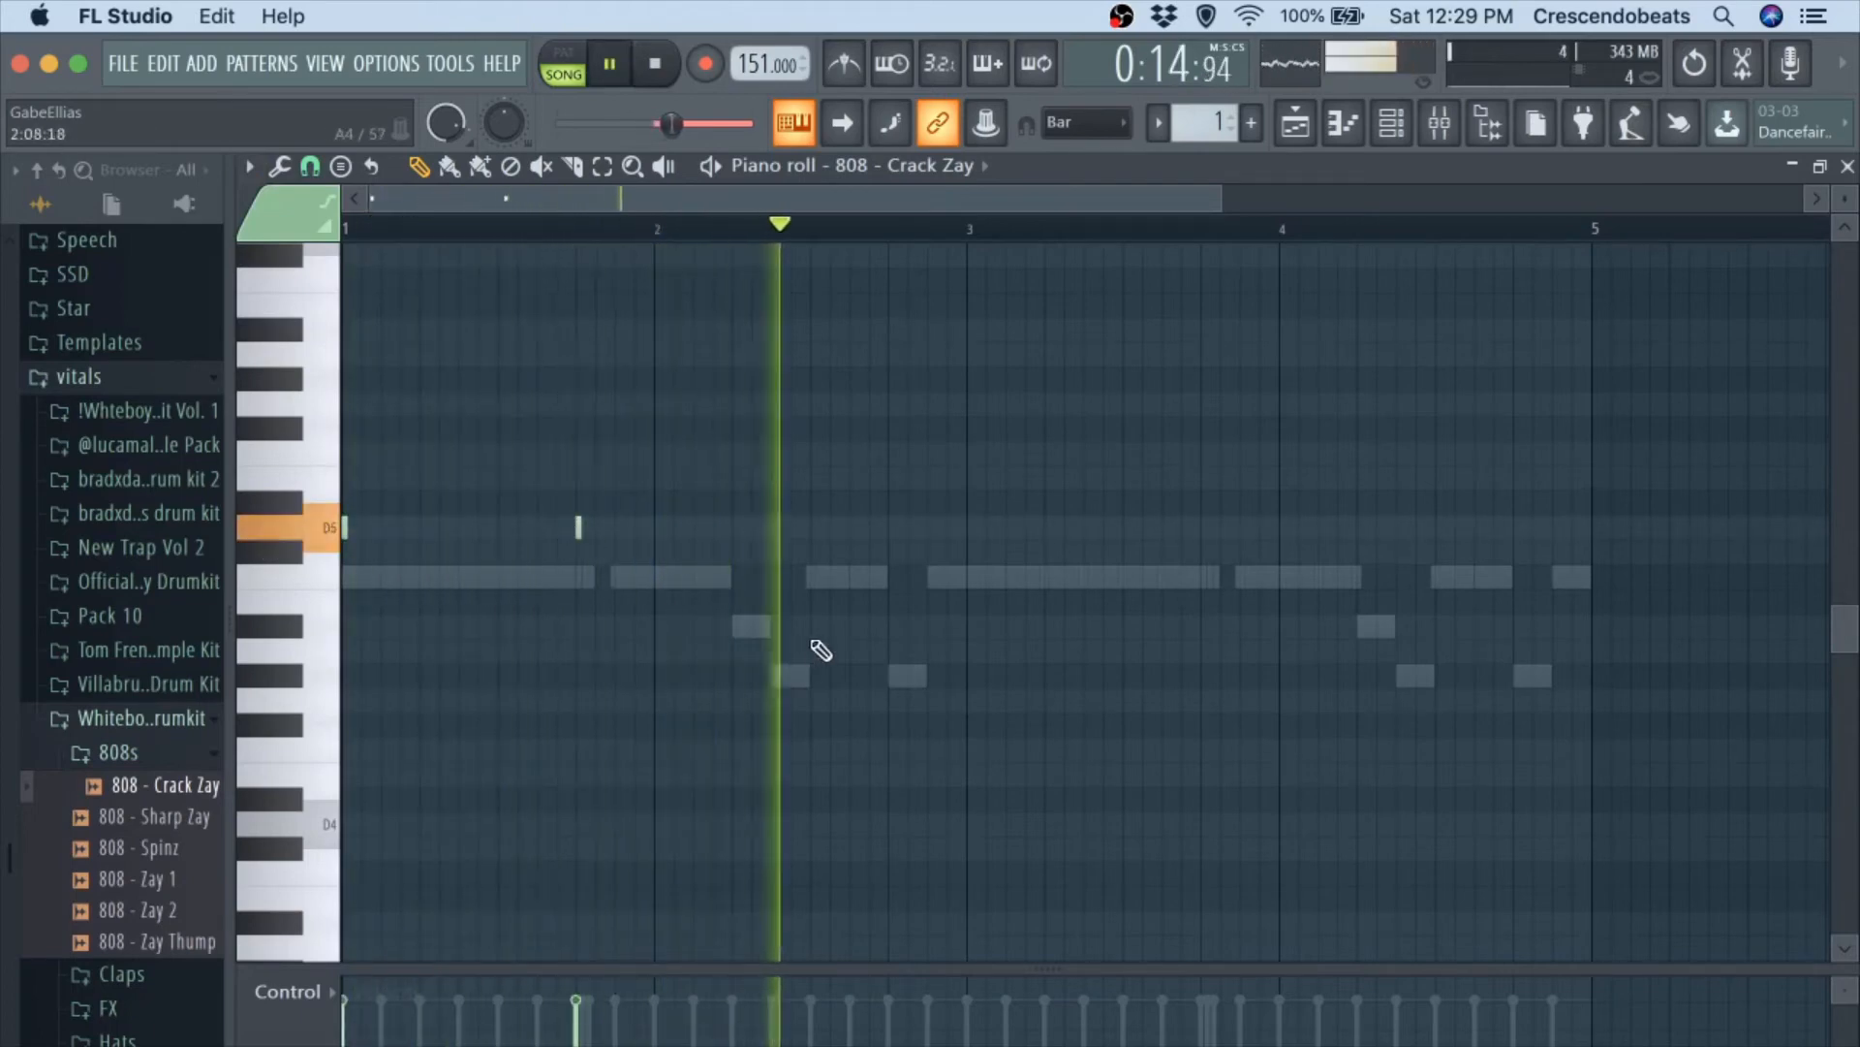
key(space)
key(space)
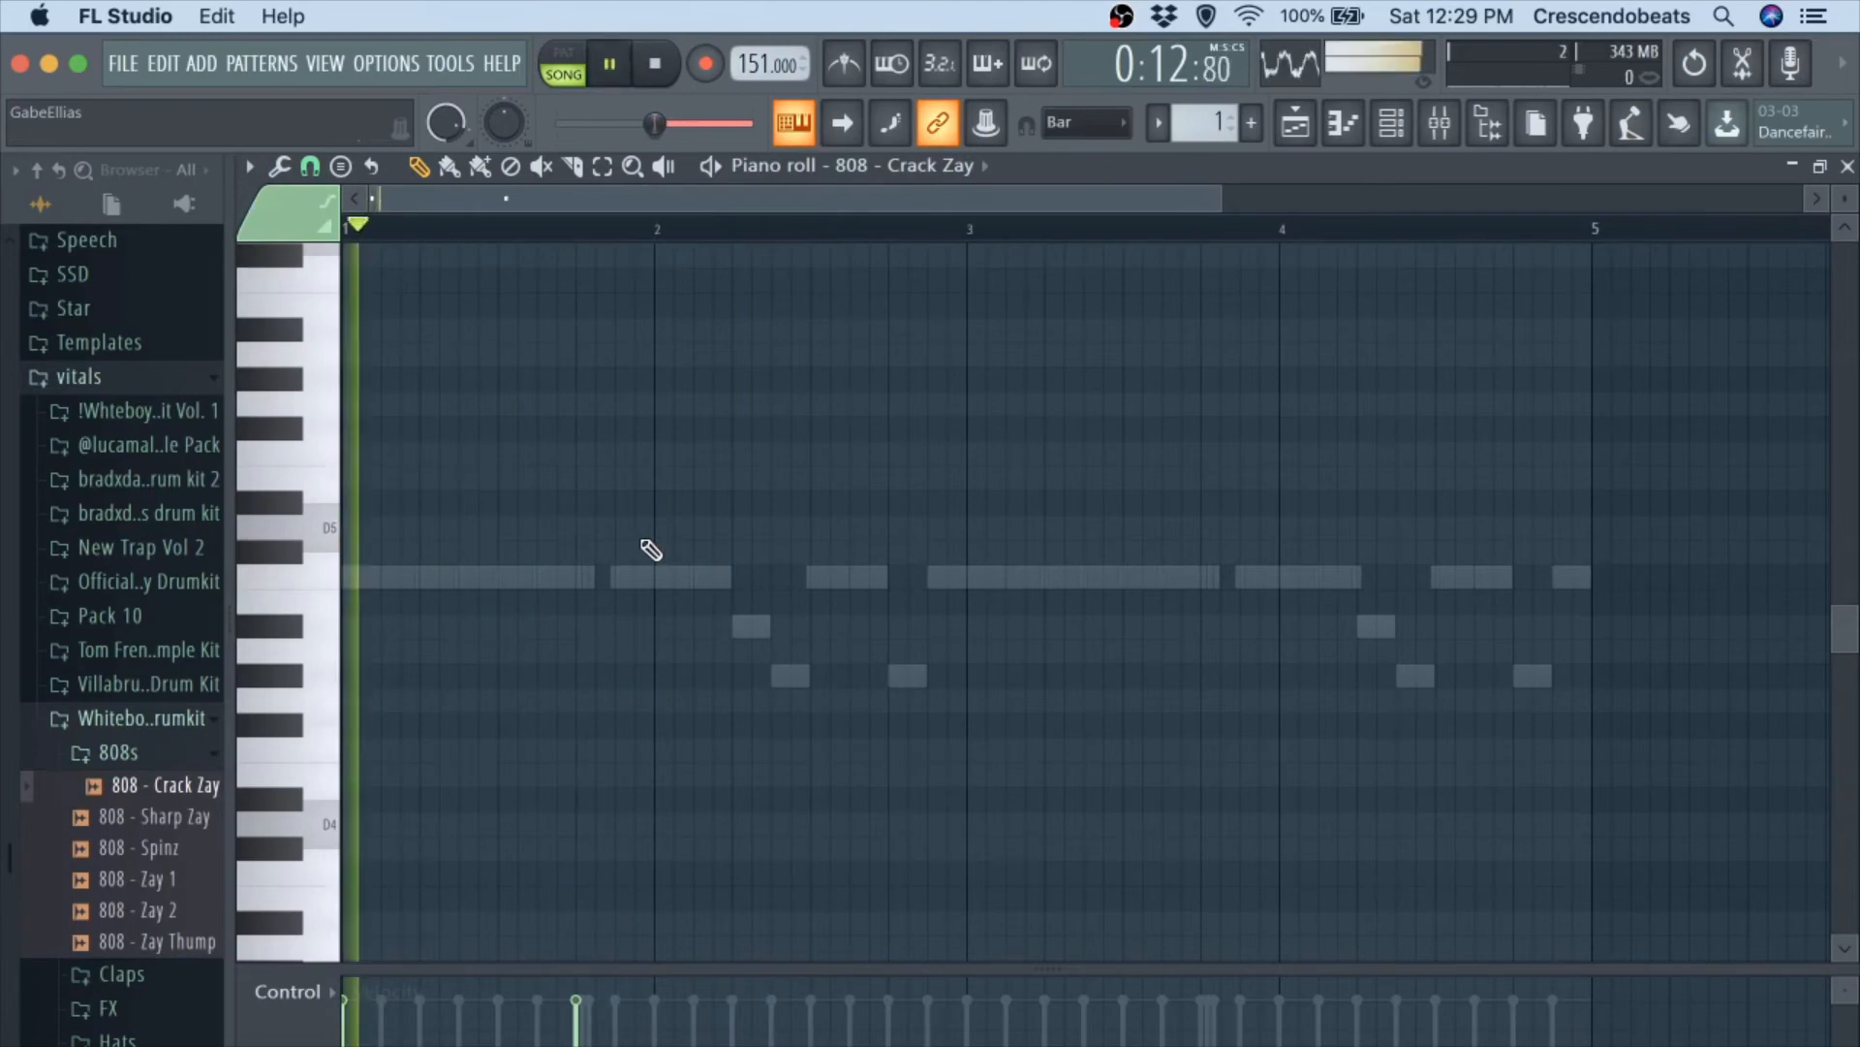
scroll(643, 549, up, 4)
scroll(630, 548, up, 3)
key(space)
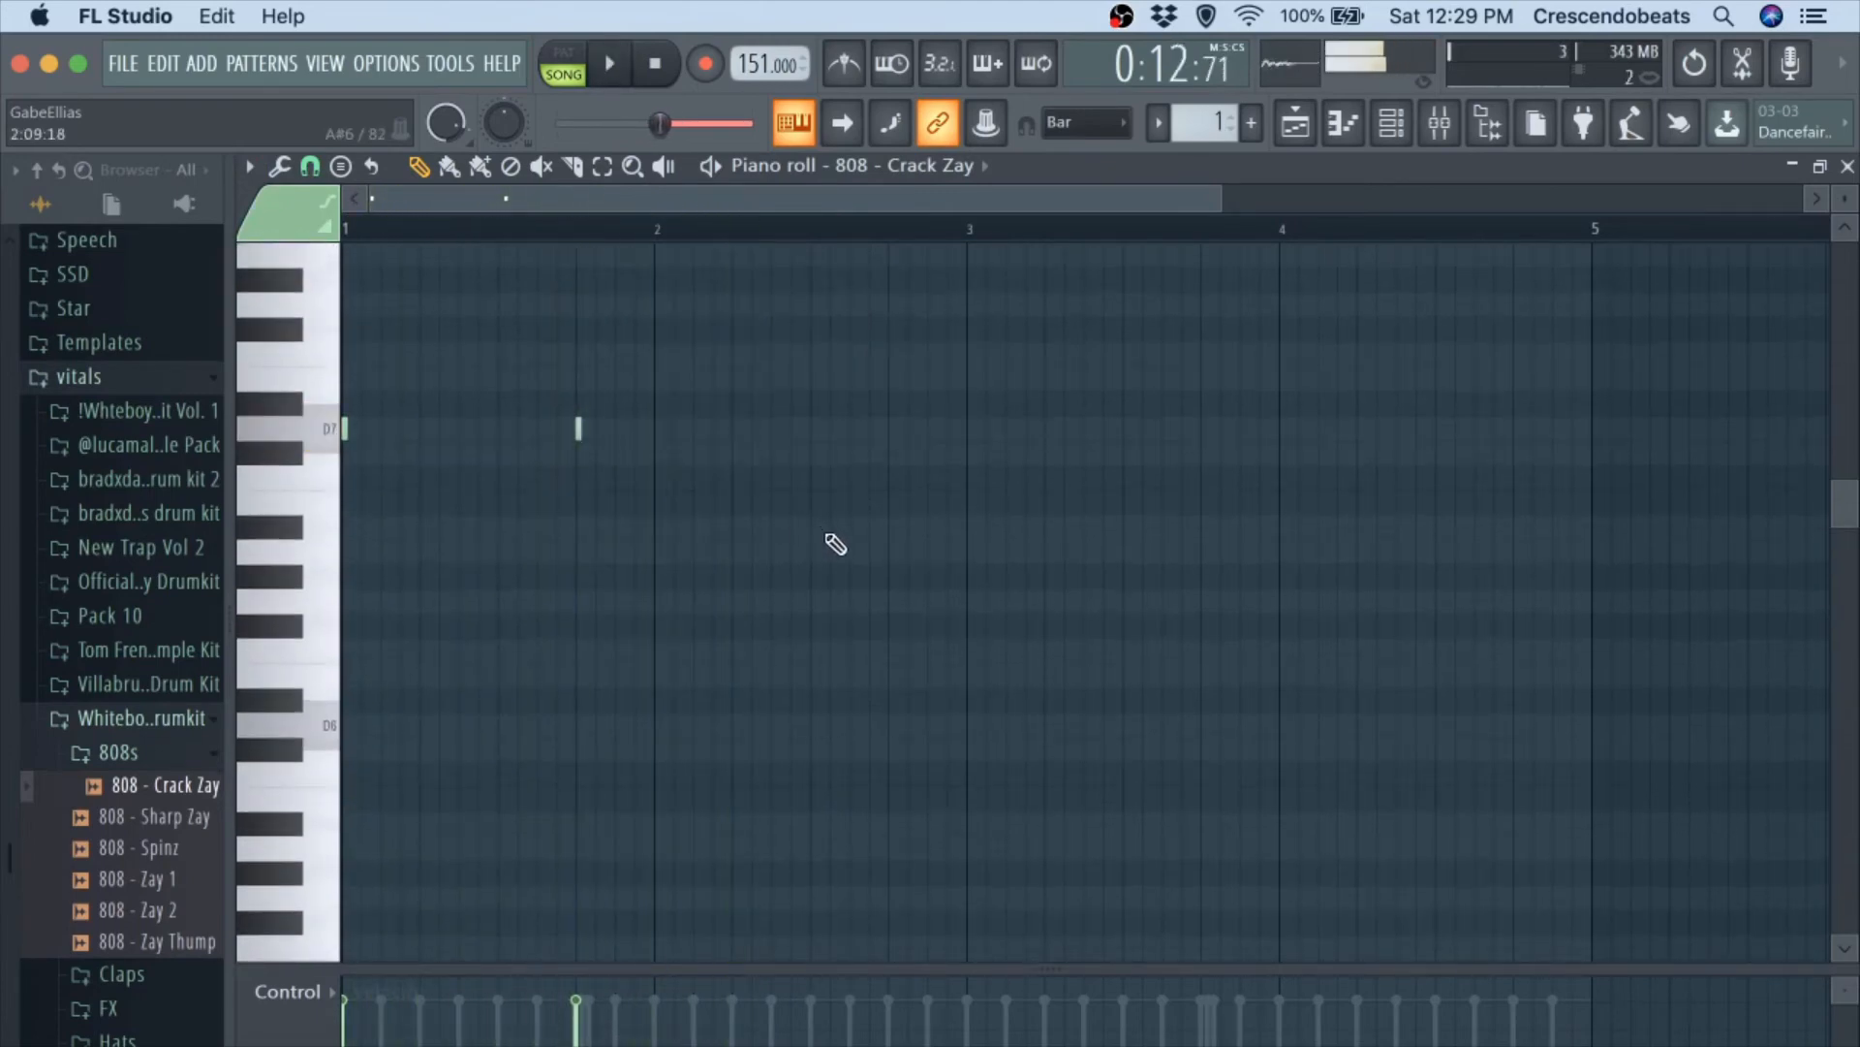
Add short A#6 notes at bar 2, steps 9 and 13, and play them with the beat.
click(807, 527)
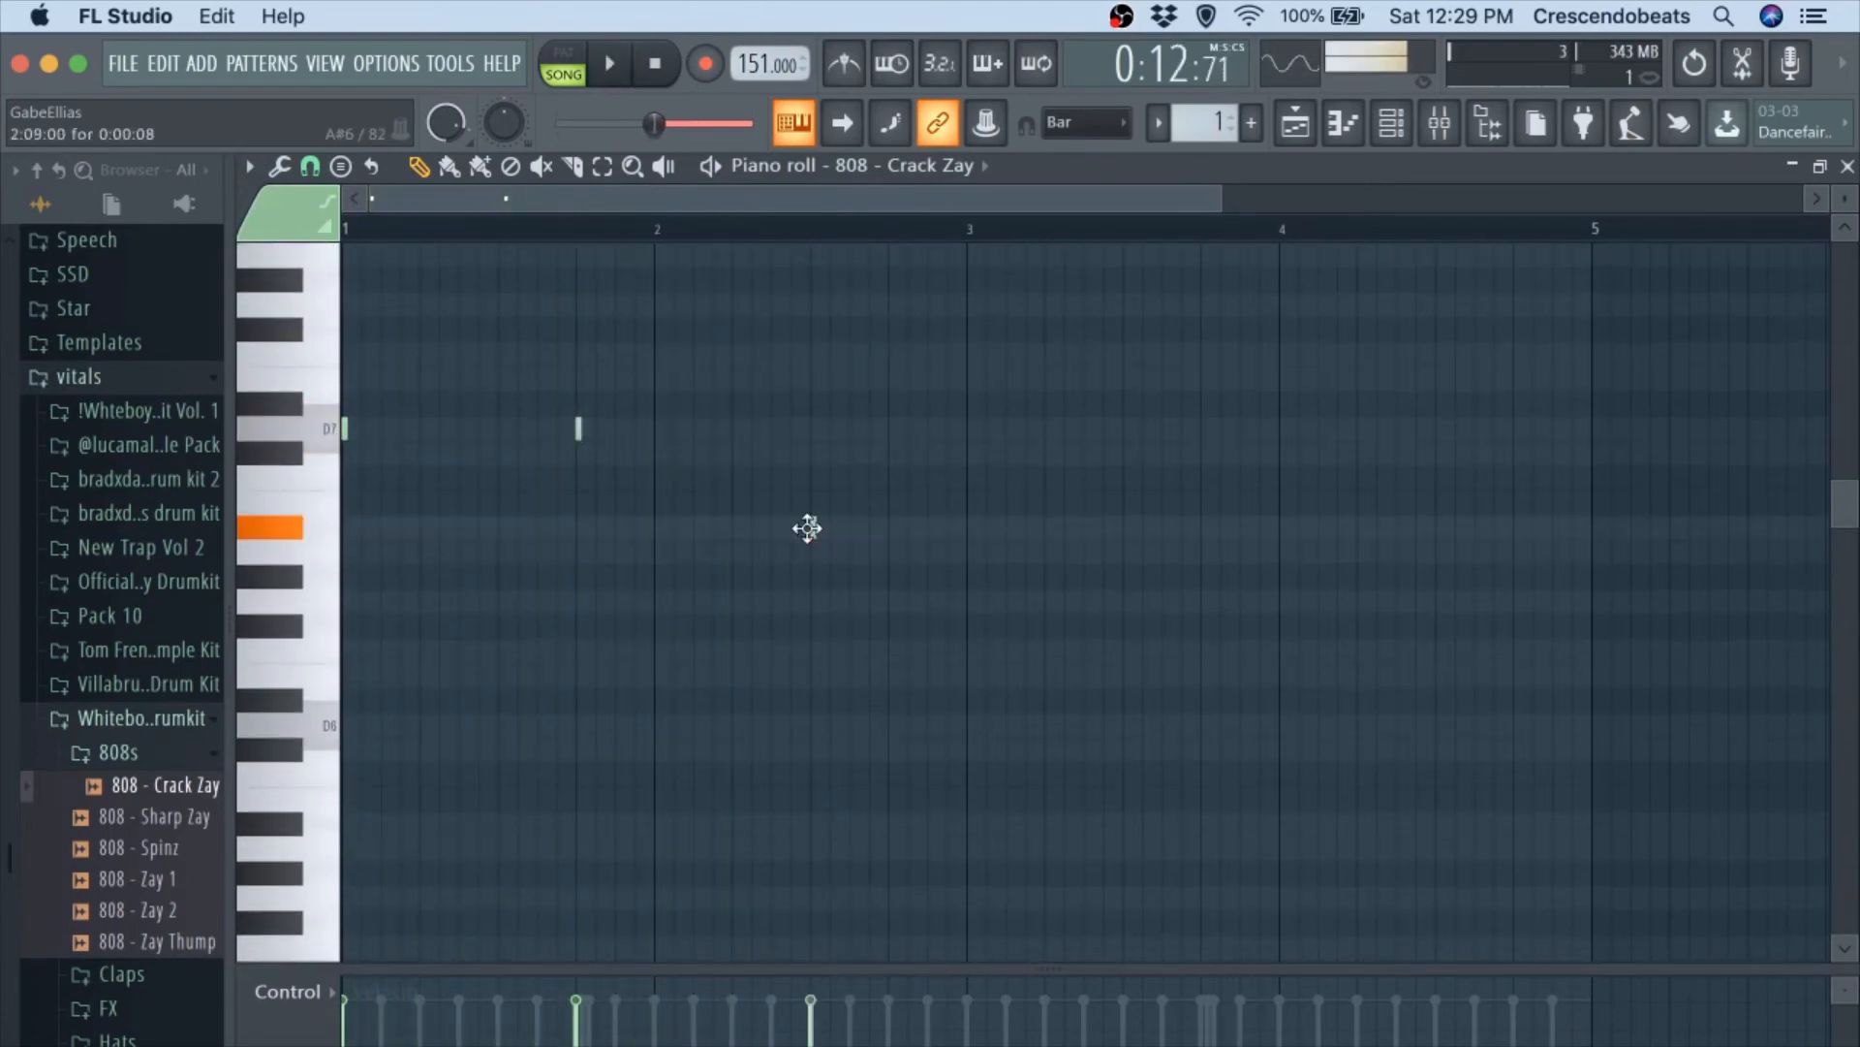
click(895, 527)
key(space)
scroll(953, 504, down, 1)
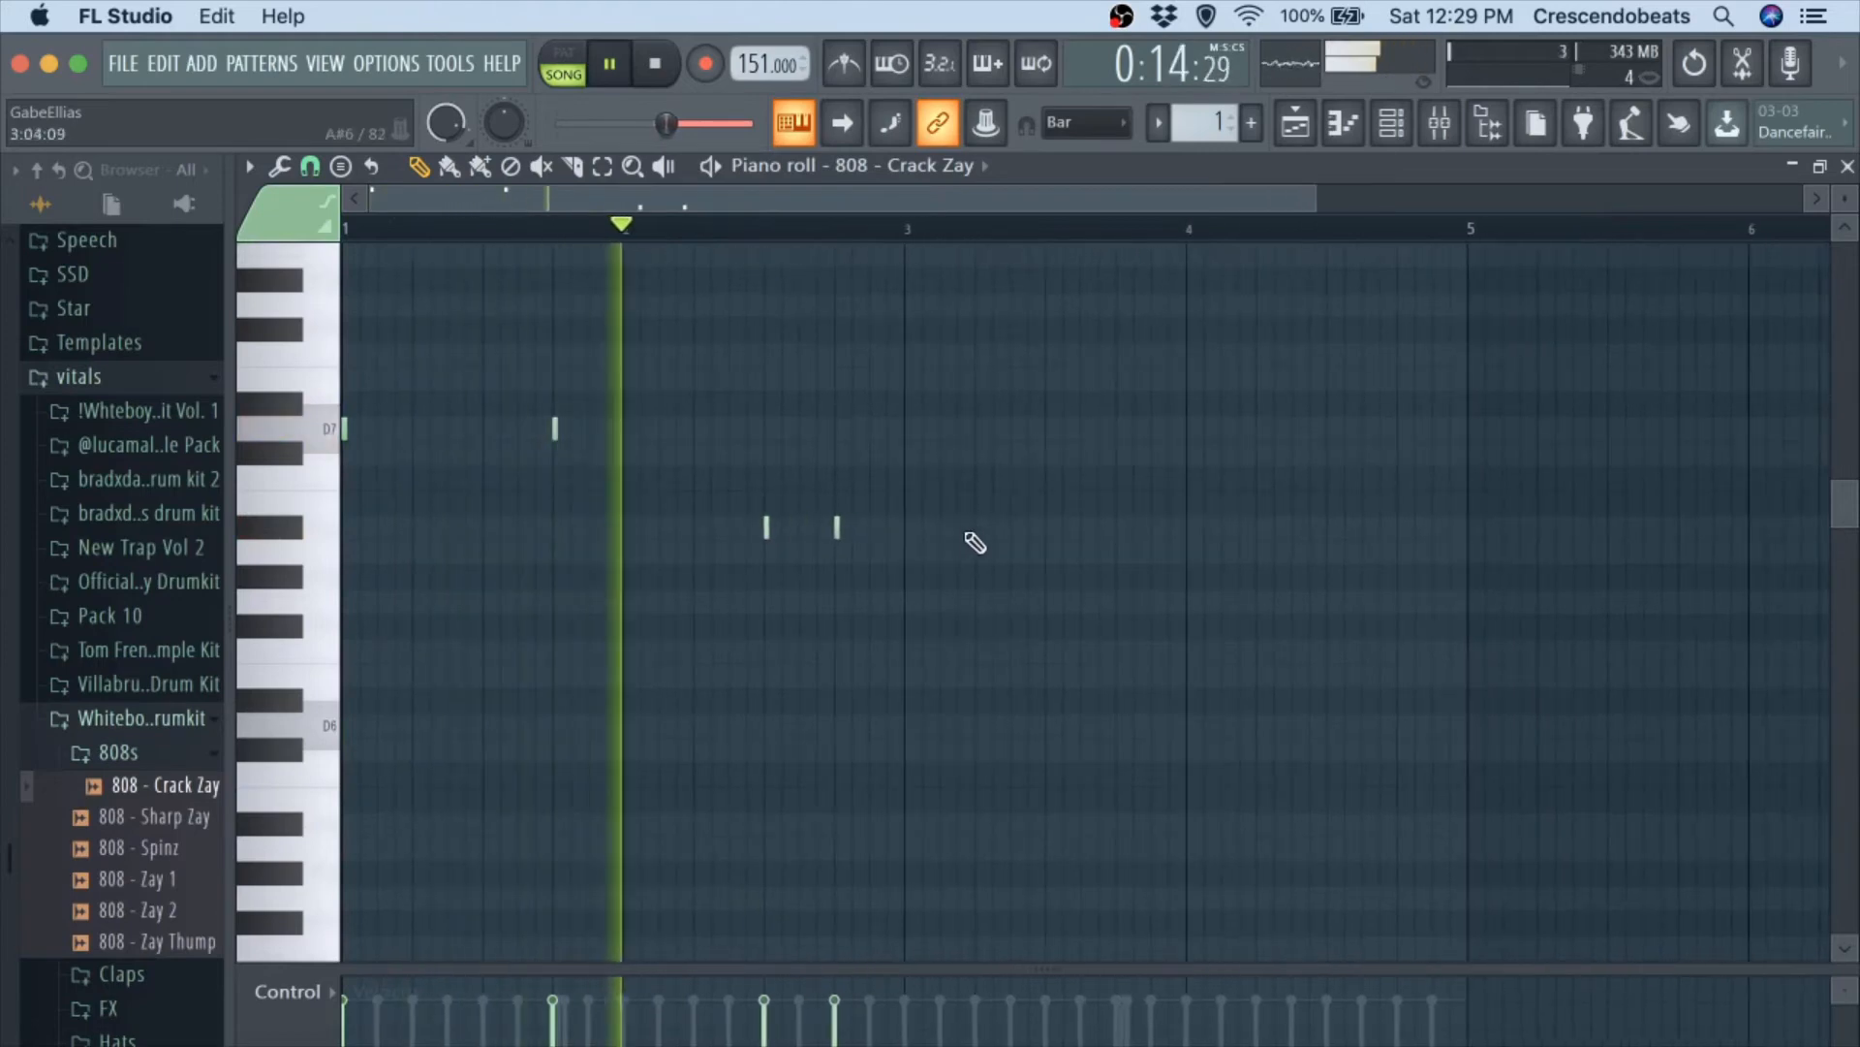
Add A6 notes at bar 3, steps 1 and 9, and a D7 note at the start of bar 4, auditioning with the beat.
click(929, 557)
key(space)
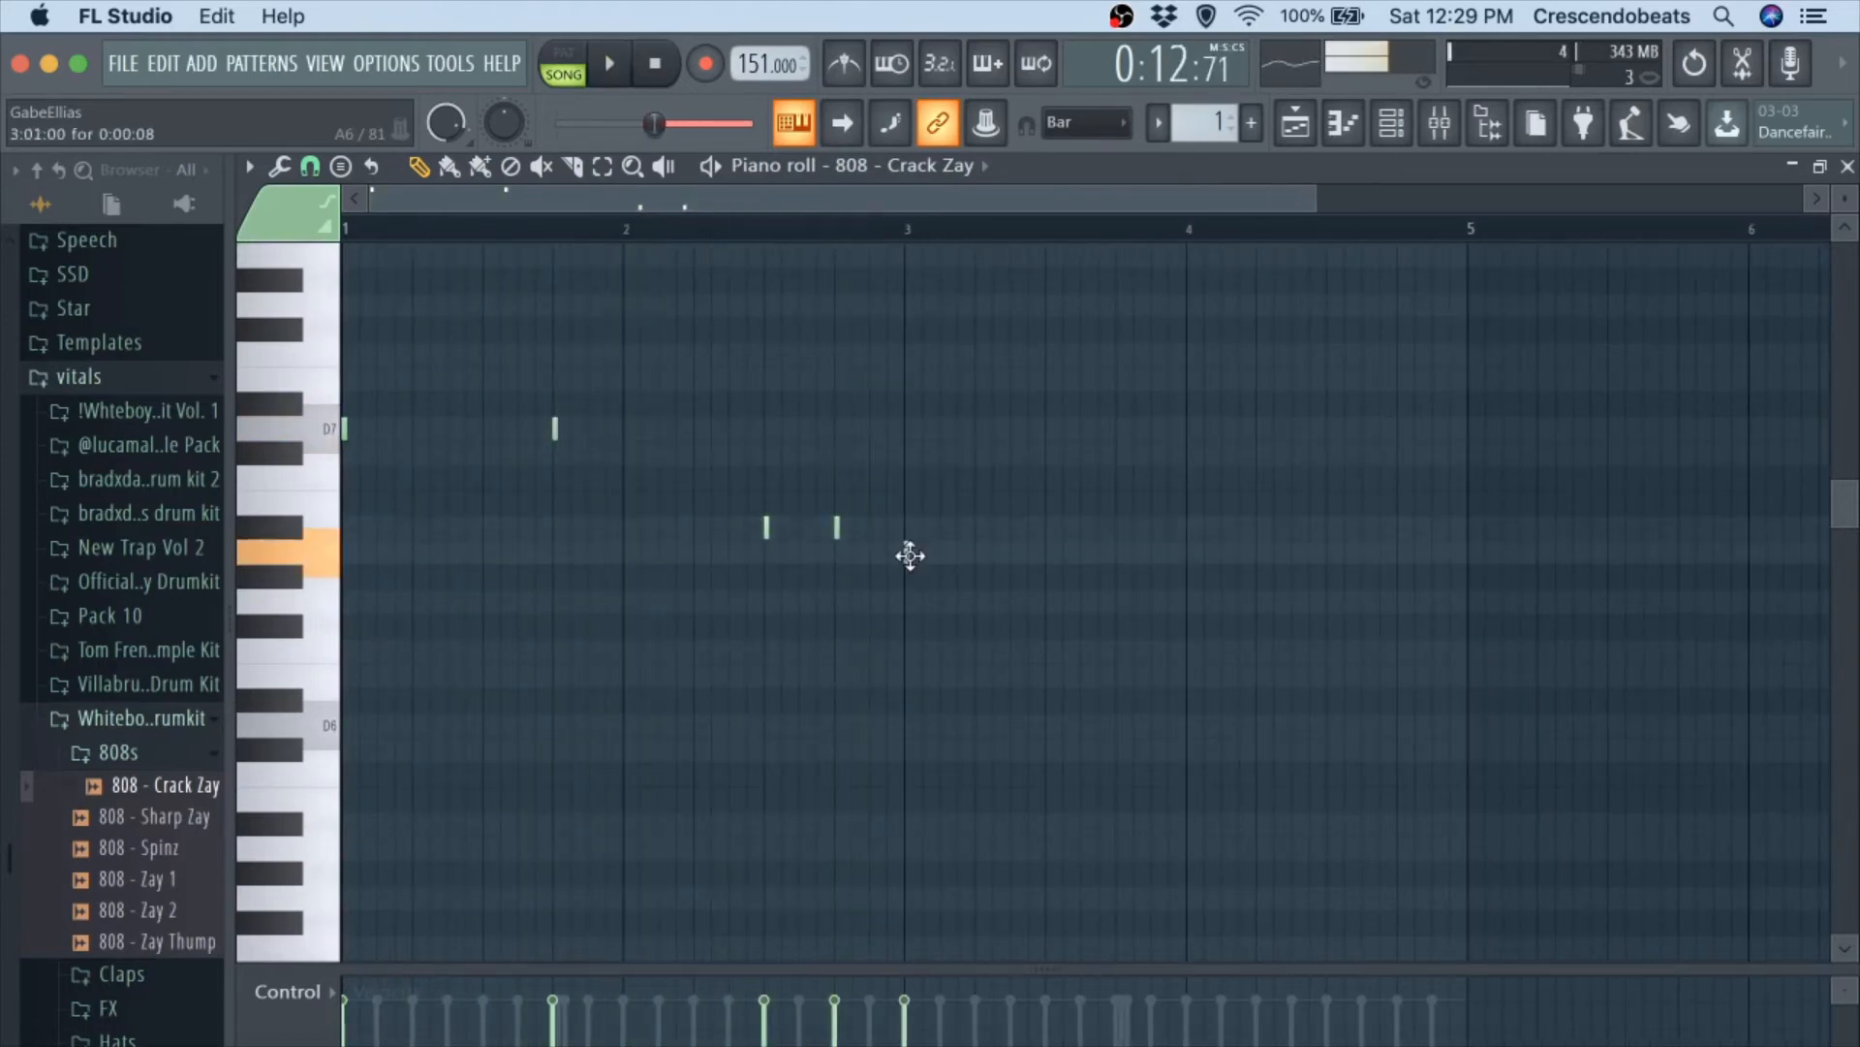
key(space)
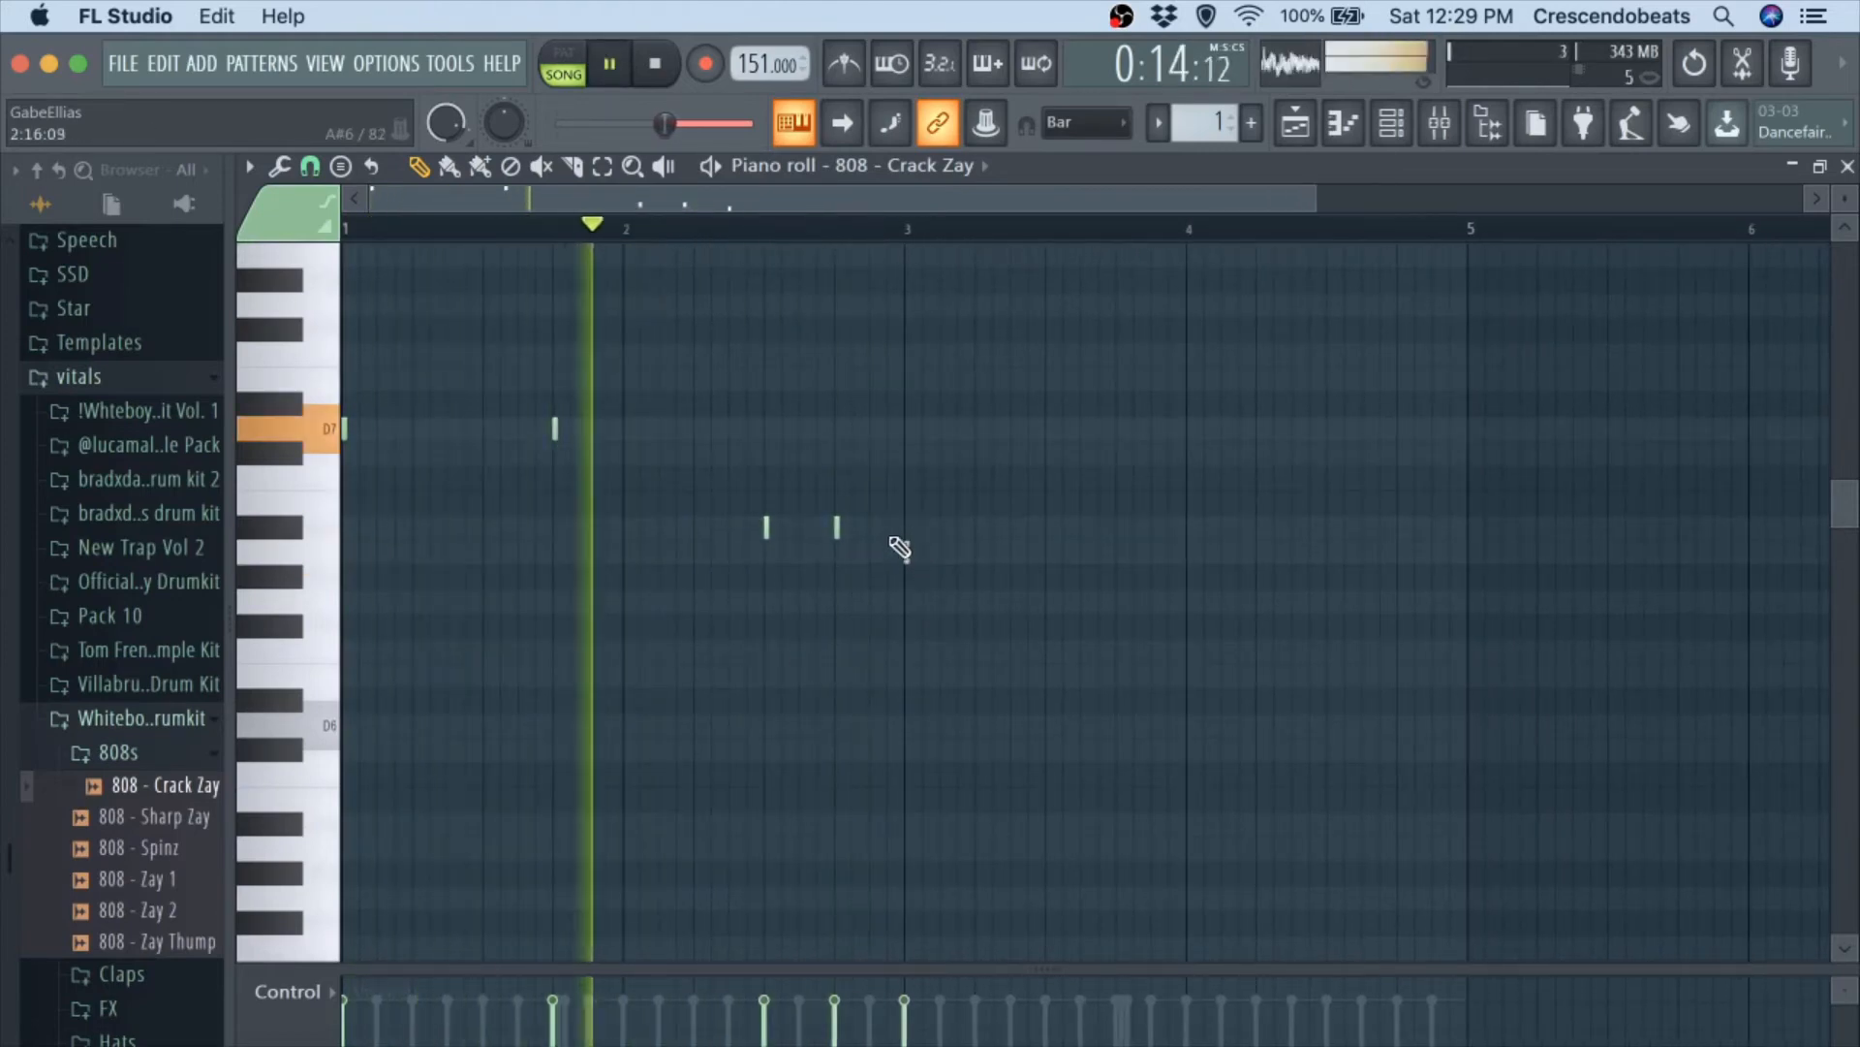
key(space)
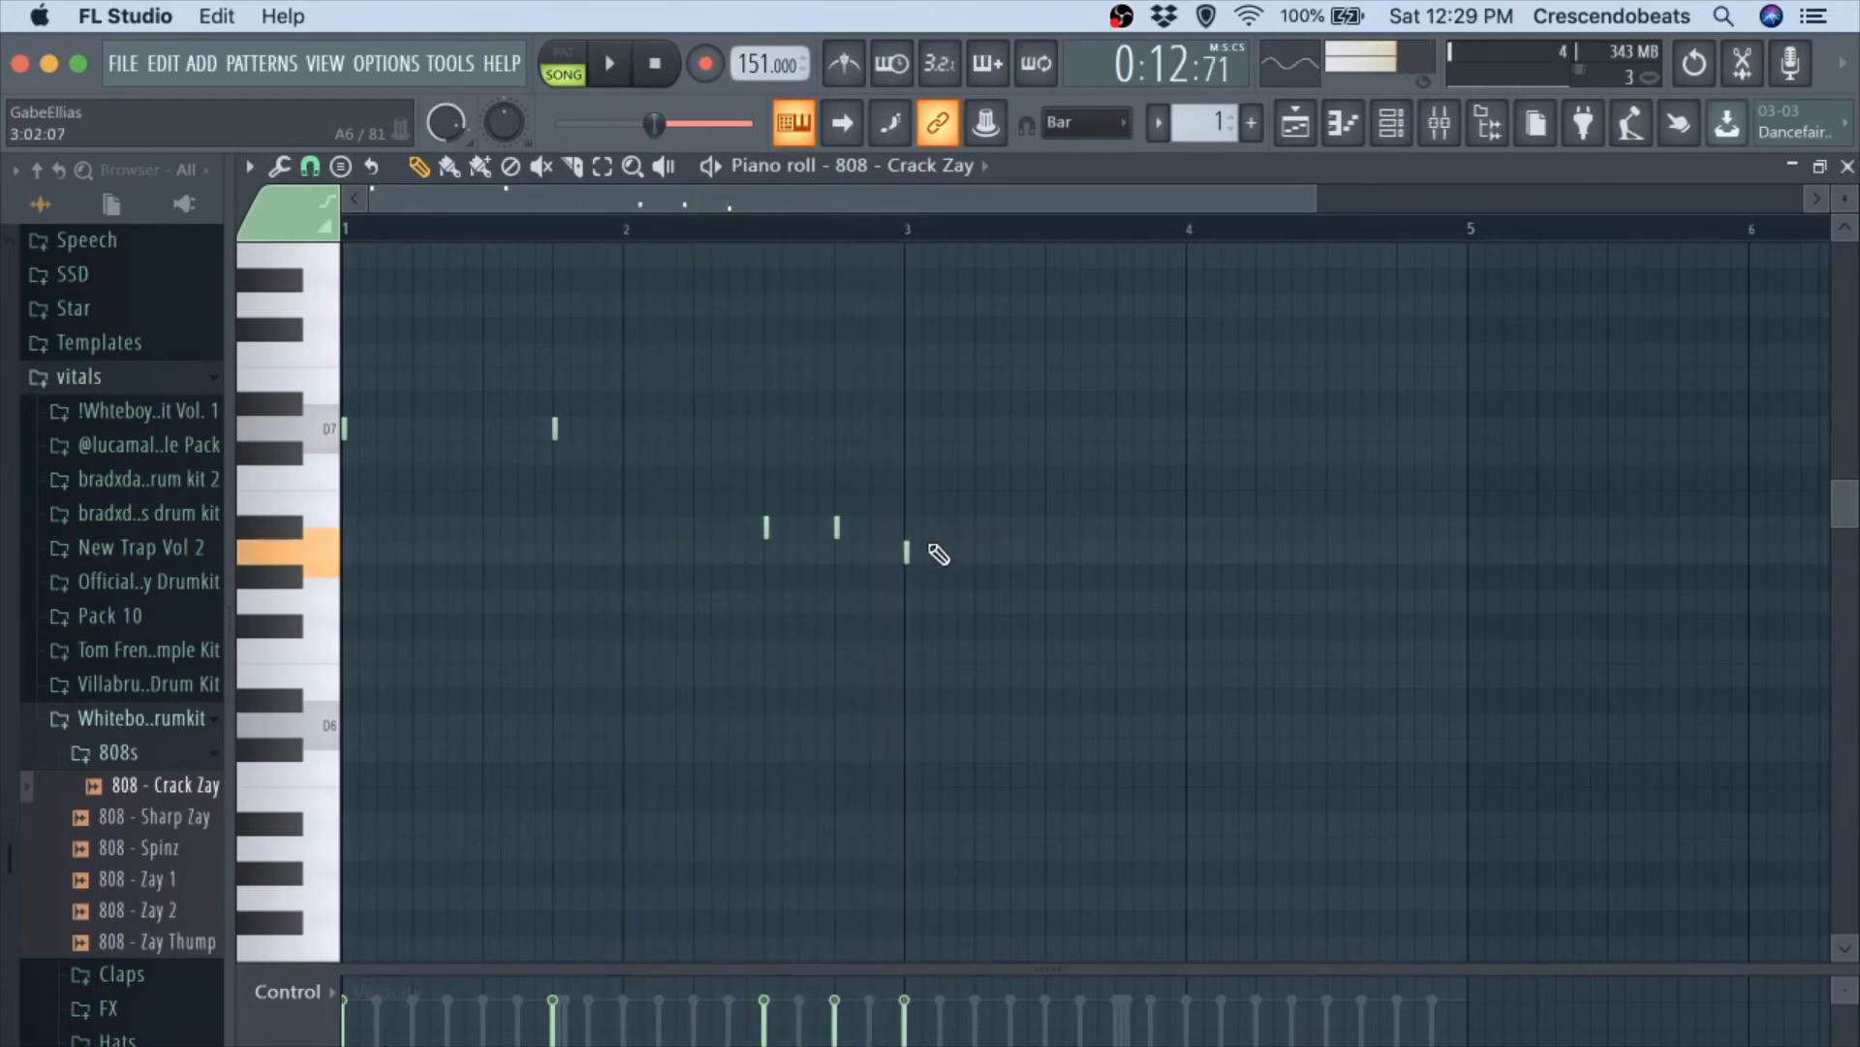
click(1051, 552)
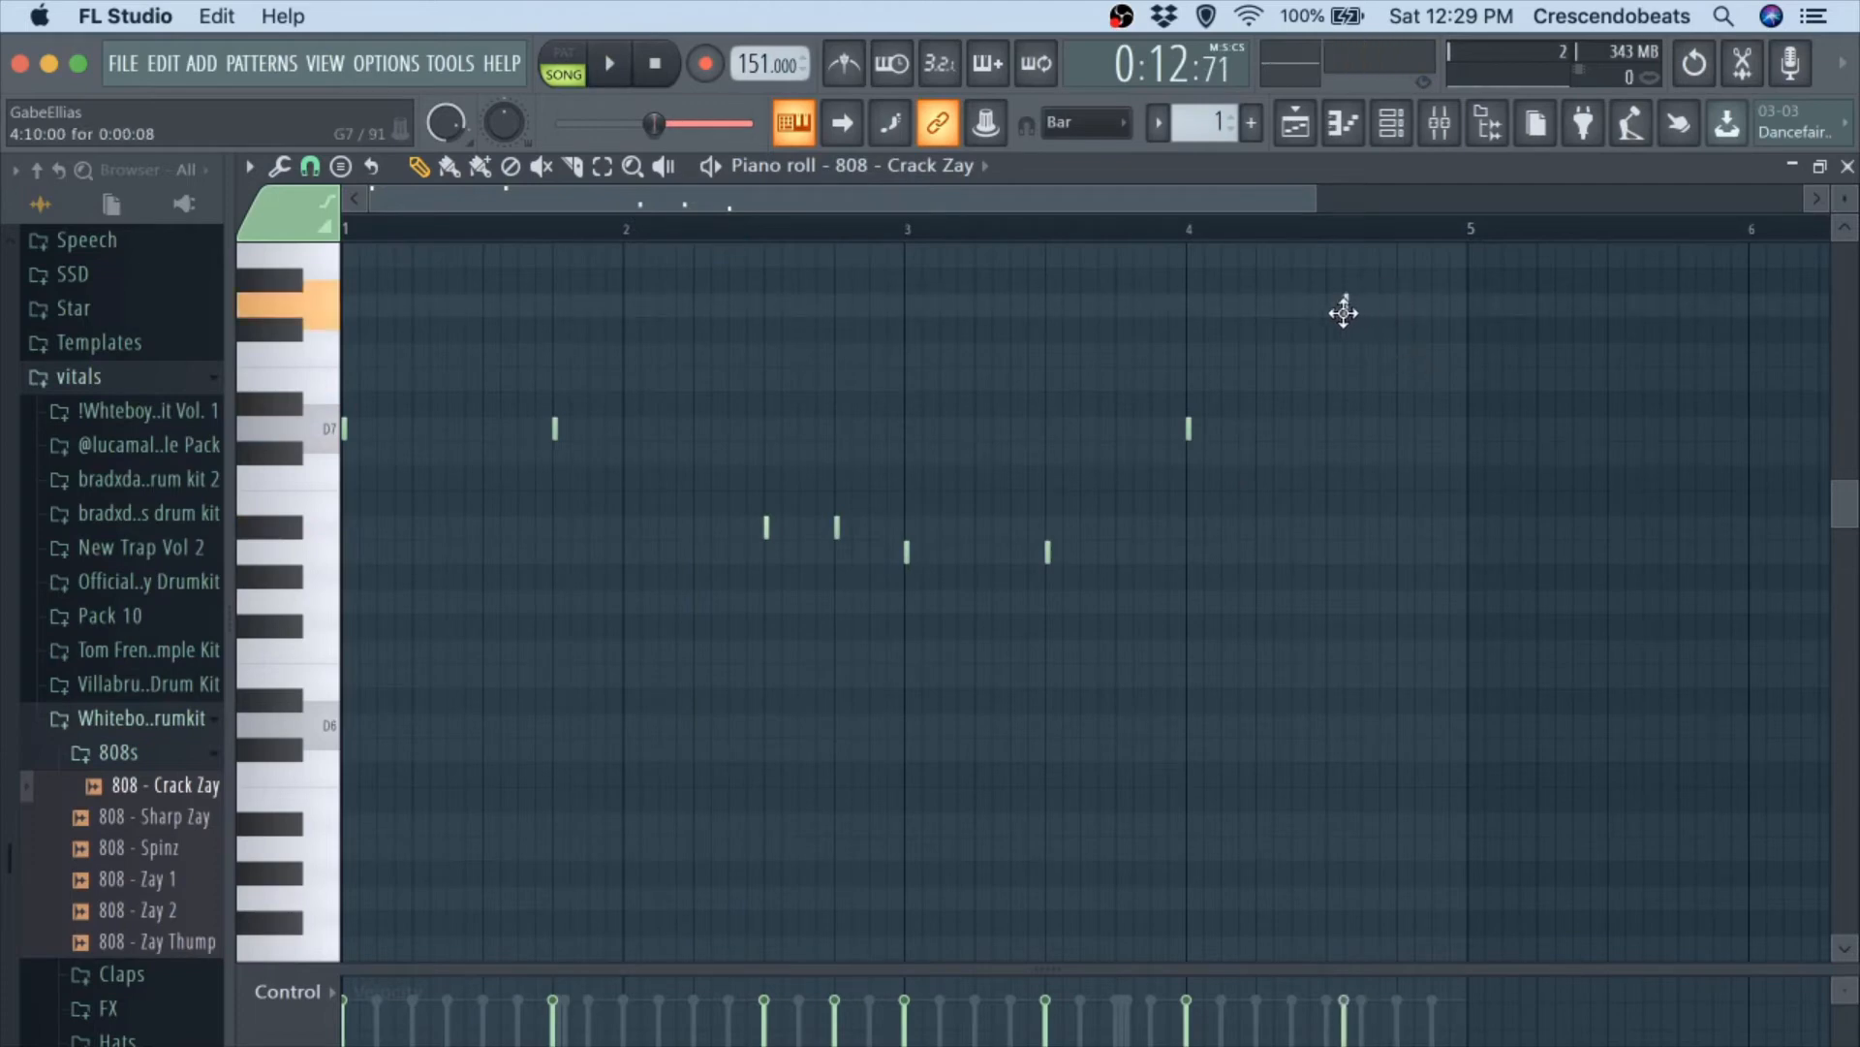
Try a pair of notes in bar 4 on G7 and on E7 at steps 9 and 13, listening against the beat.
click(1394, 304)
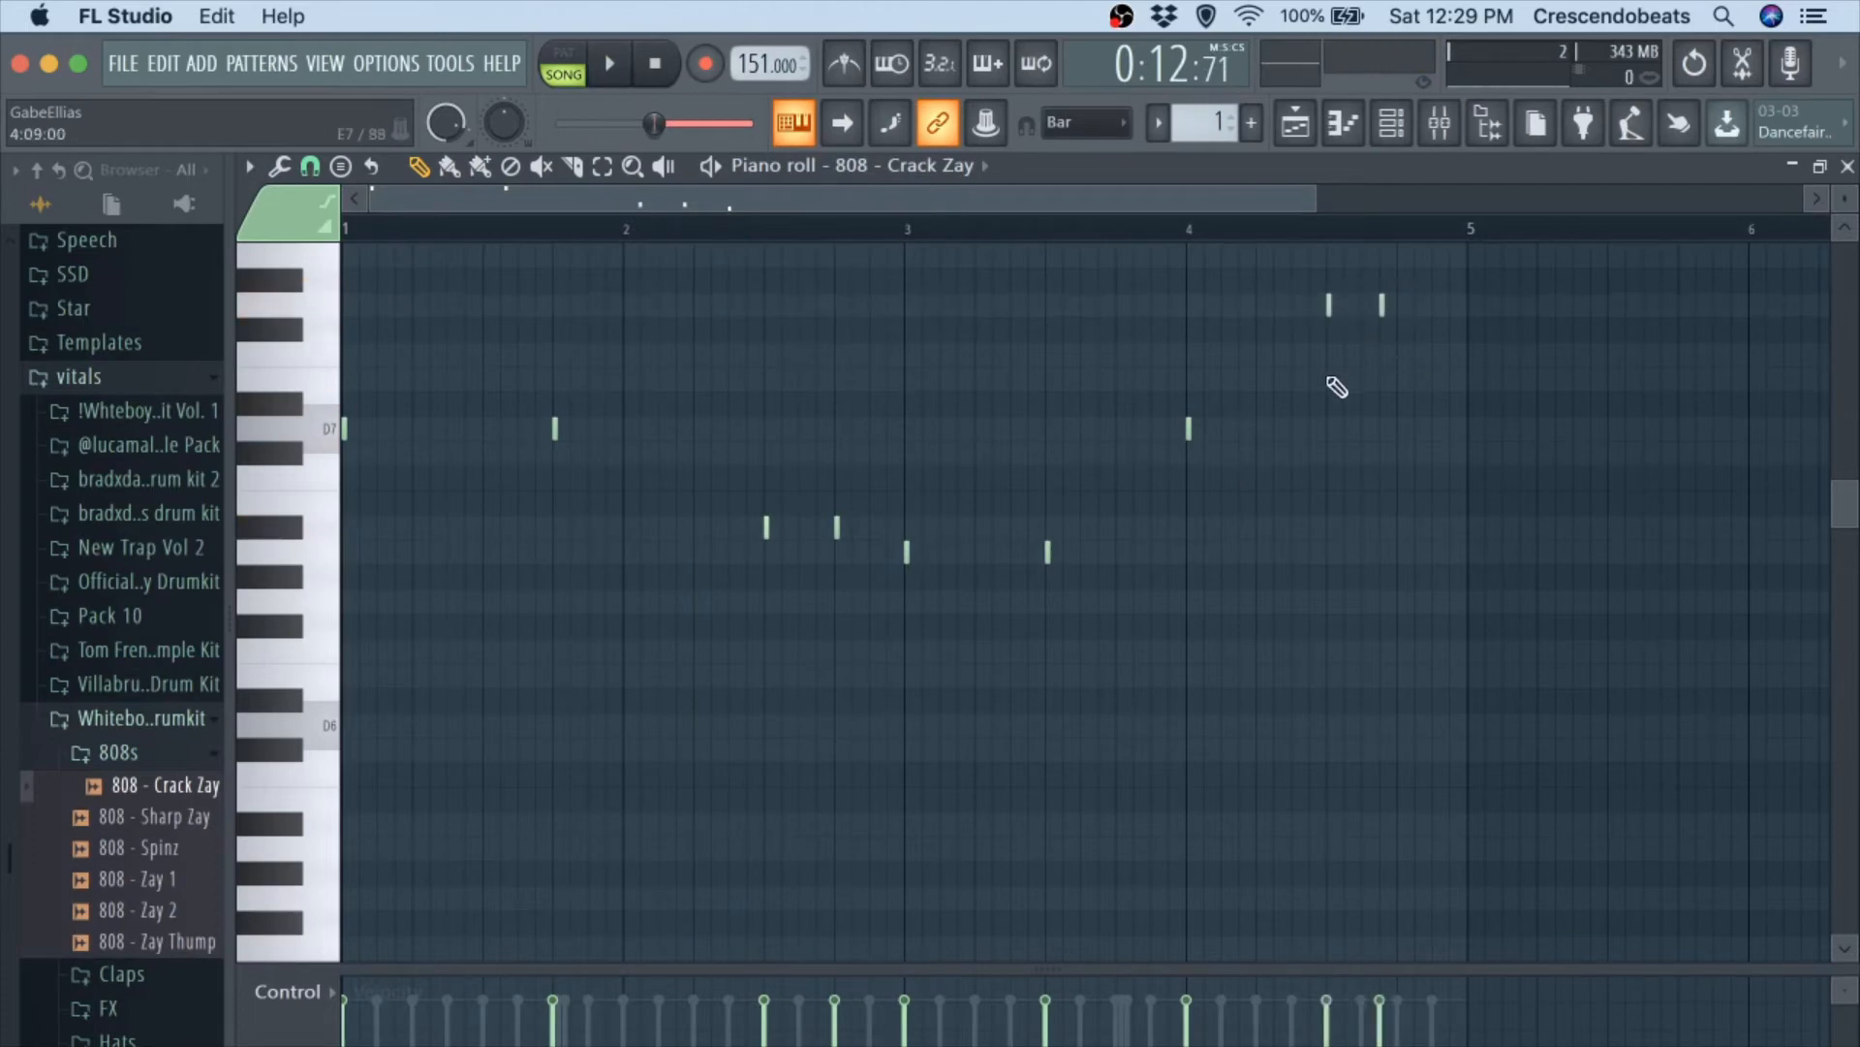
drag(1324, 390, 1321, 366)
key(space)
ctrl+scroll(1217, 644, down, 1)
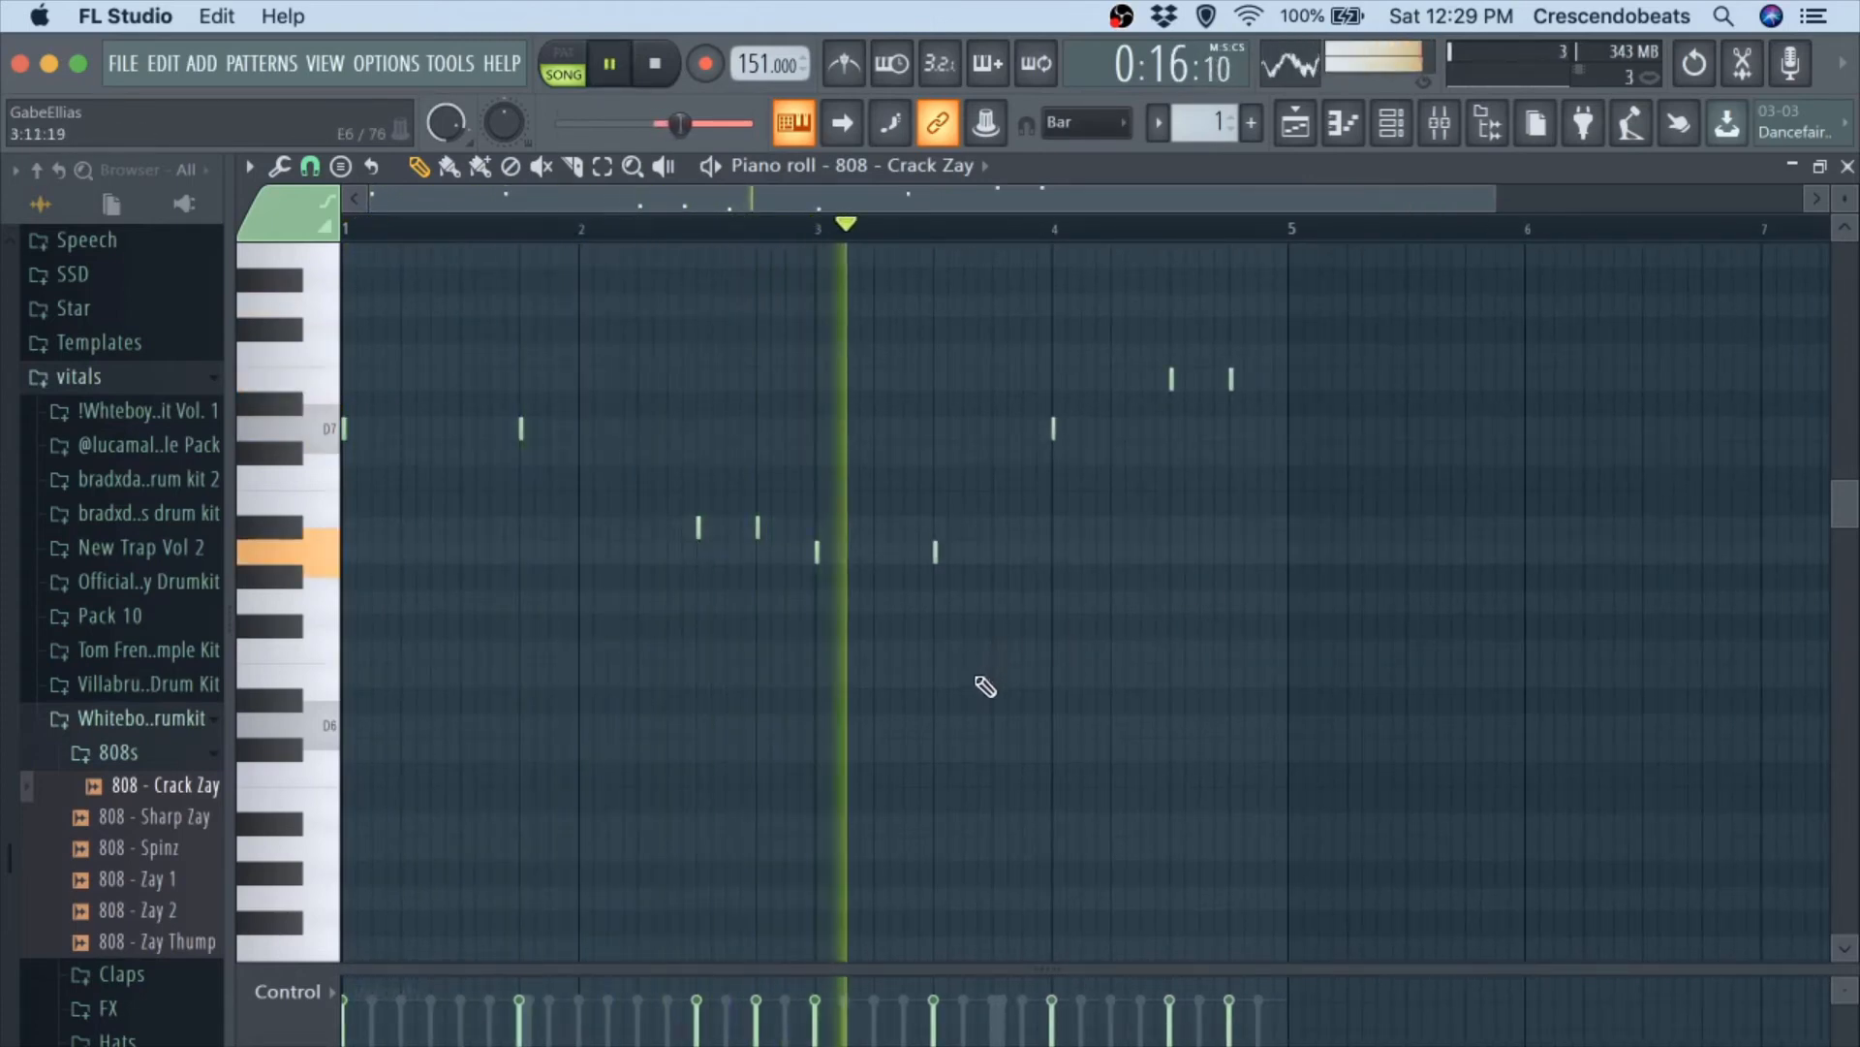
Move the second A6 note in bar 3 to step 13 and replay the beat.
key(space)
drag(935, 552, 995, 569)
key(space)
ctrl+scroll(980, 545, up, 3)
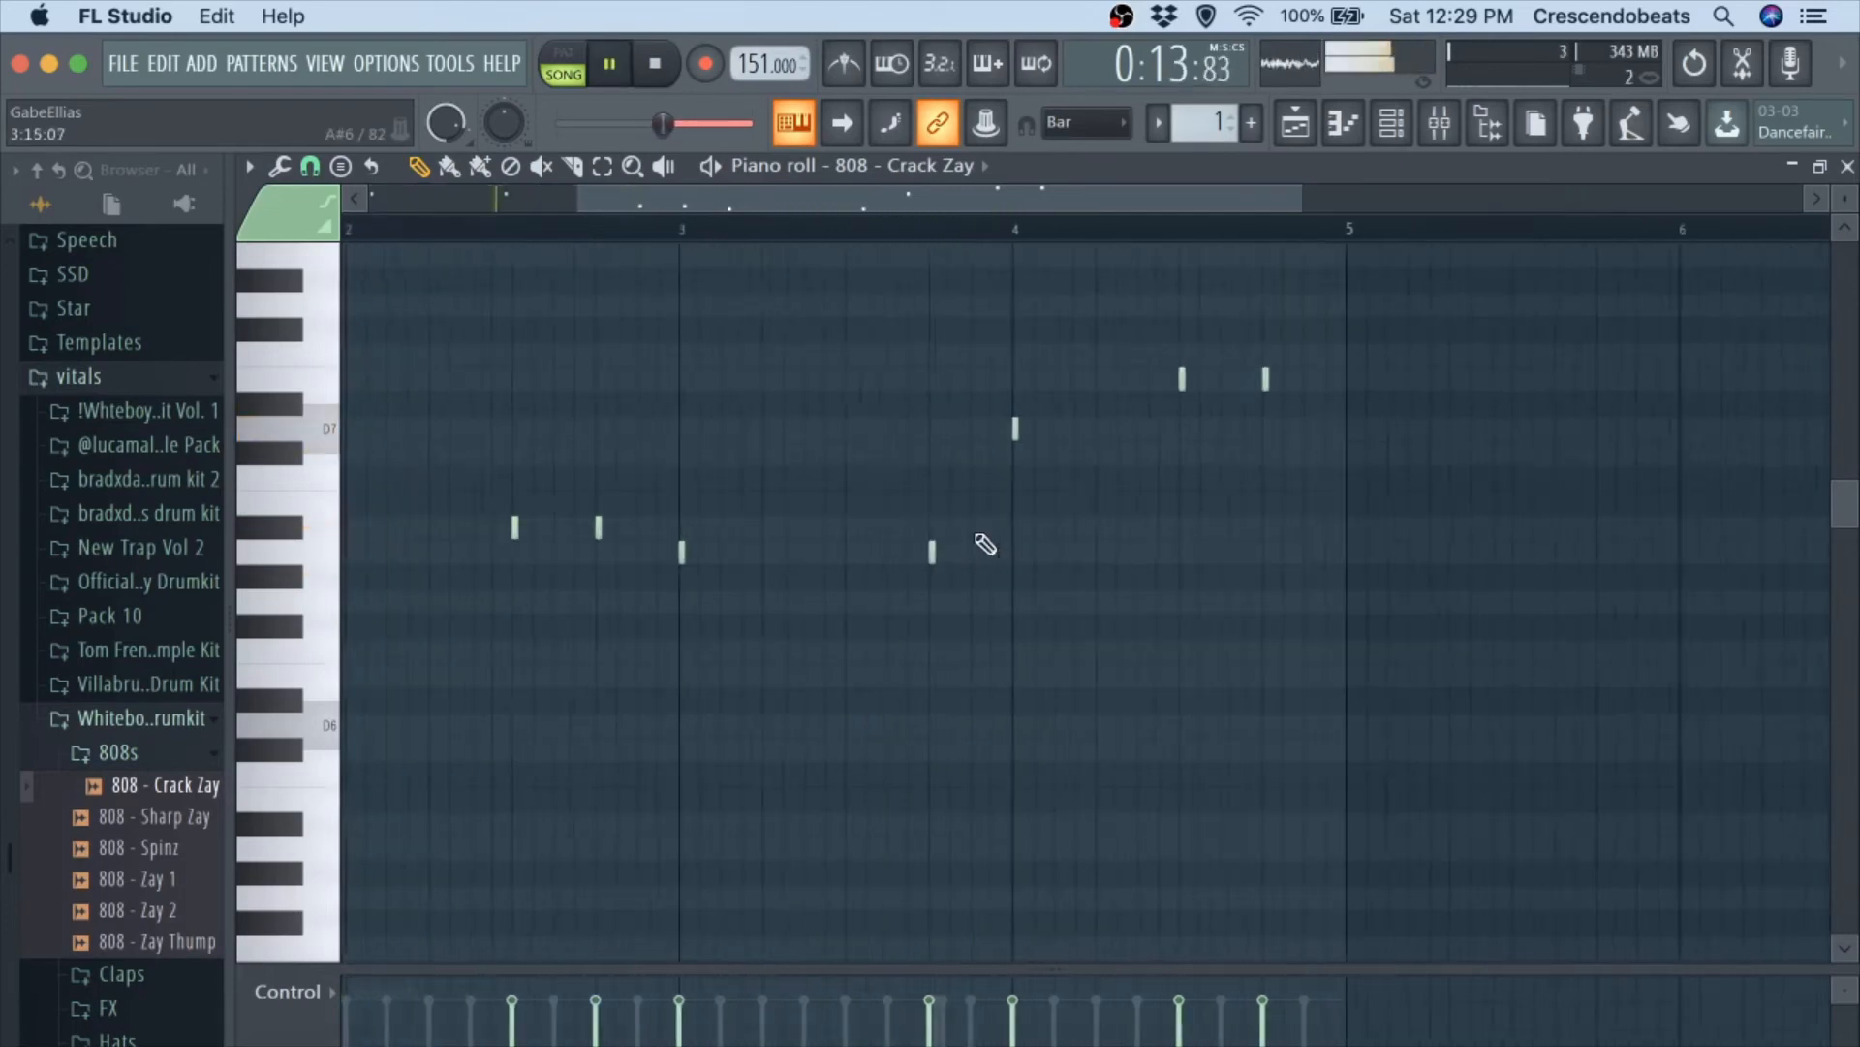
Set the piano roll's note snap to 1/3 step.
click(310, 166)
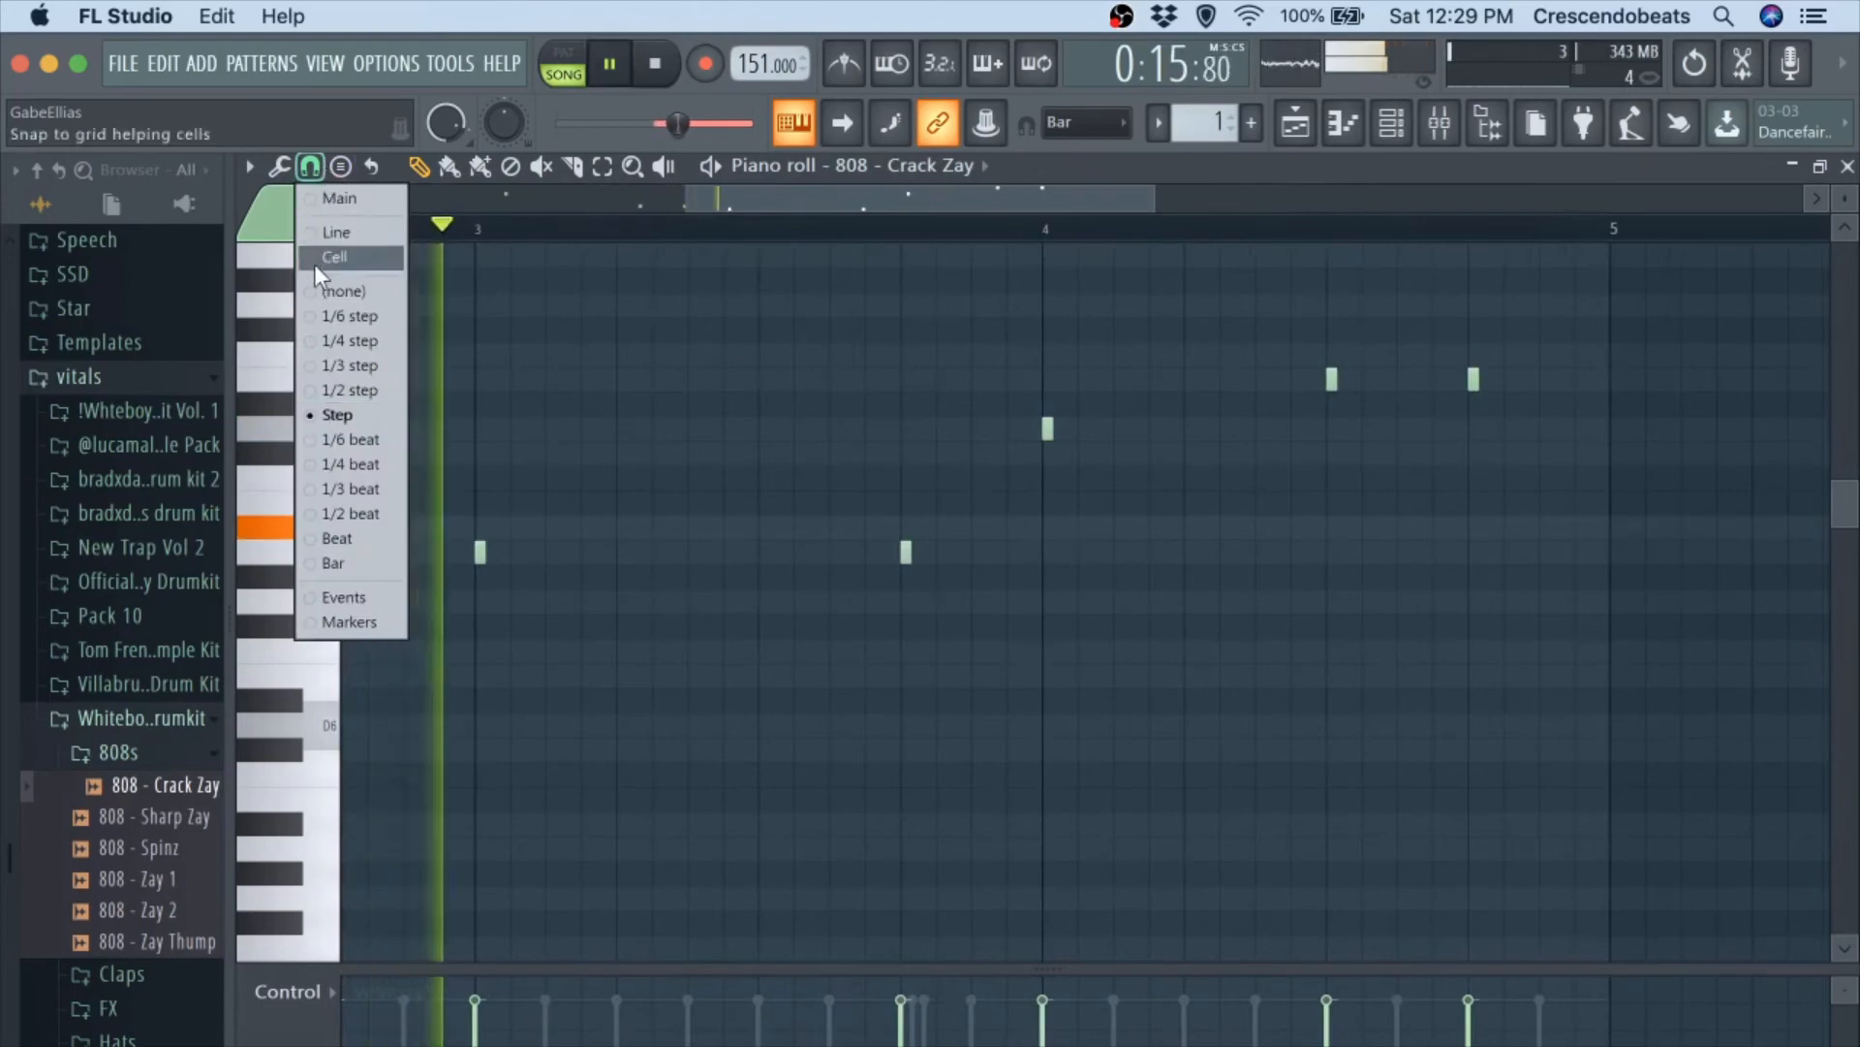
click(349, 390)
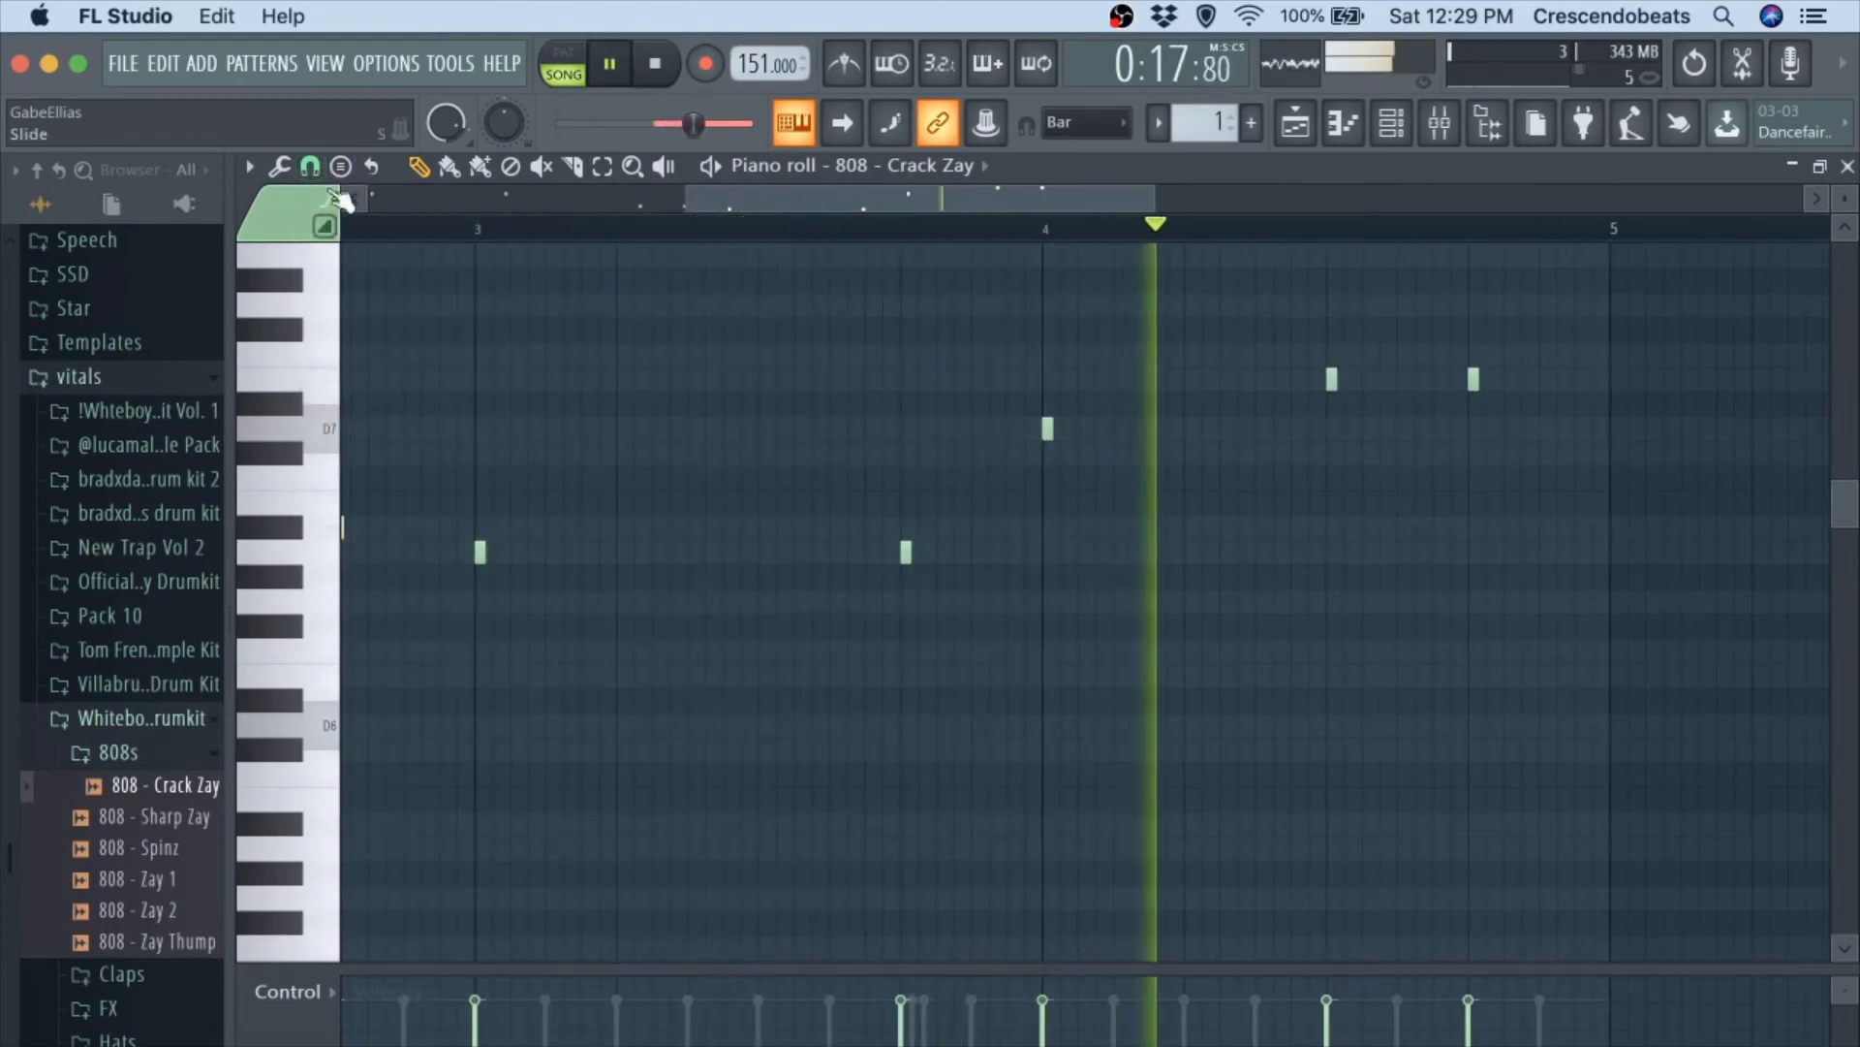
click(310, 165)
click(351, 365)
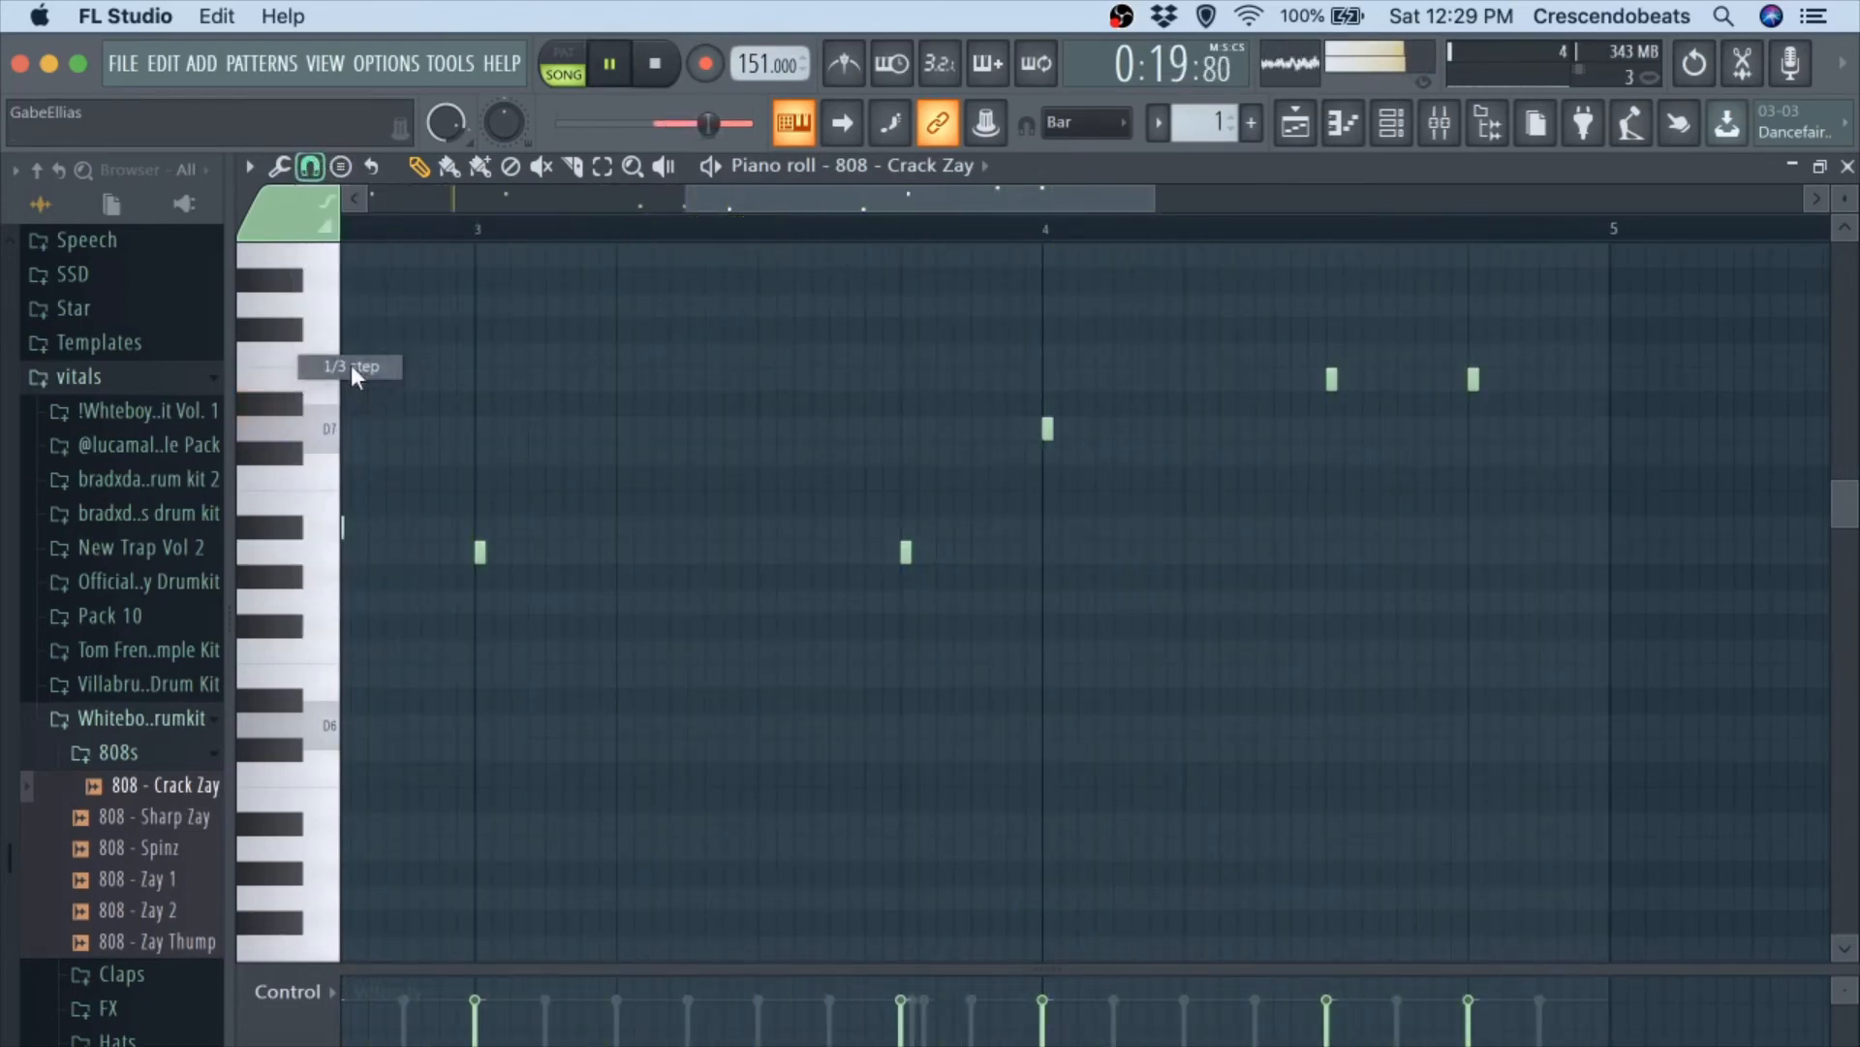
Delete the two E7 notes in bar 4 and place a G7 note at step 13 of that bar.
key(space)
scroll(1250, 508, up, 3)
ctrl+scroll(1250, 507, up, 1)
key(space)
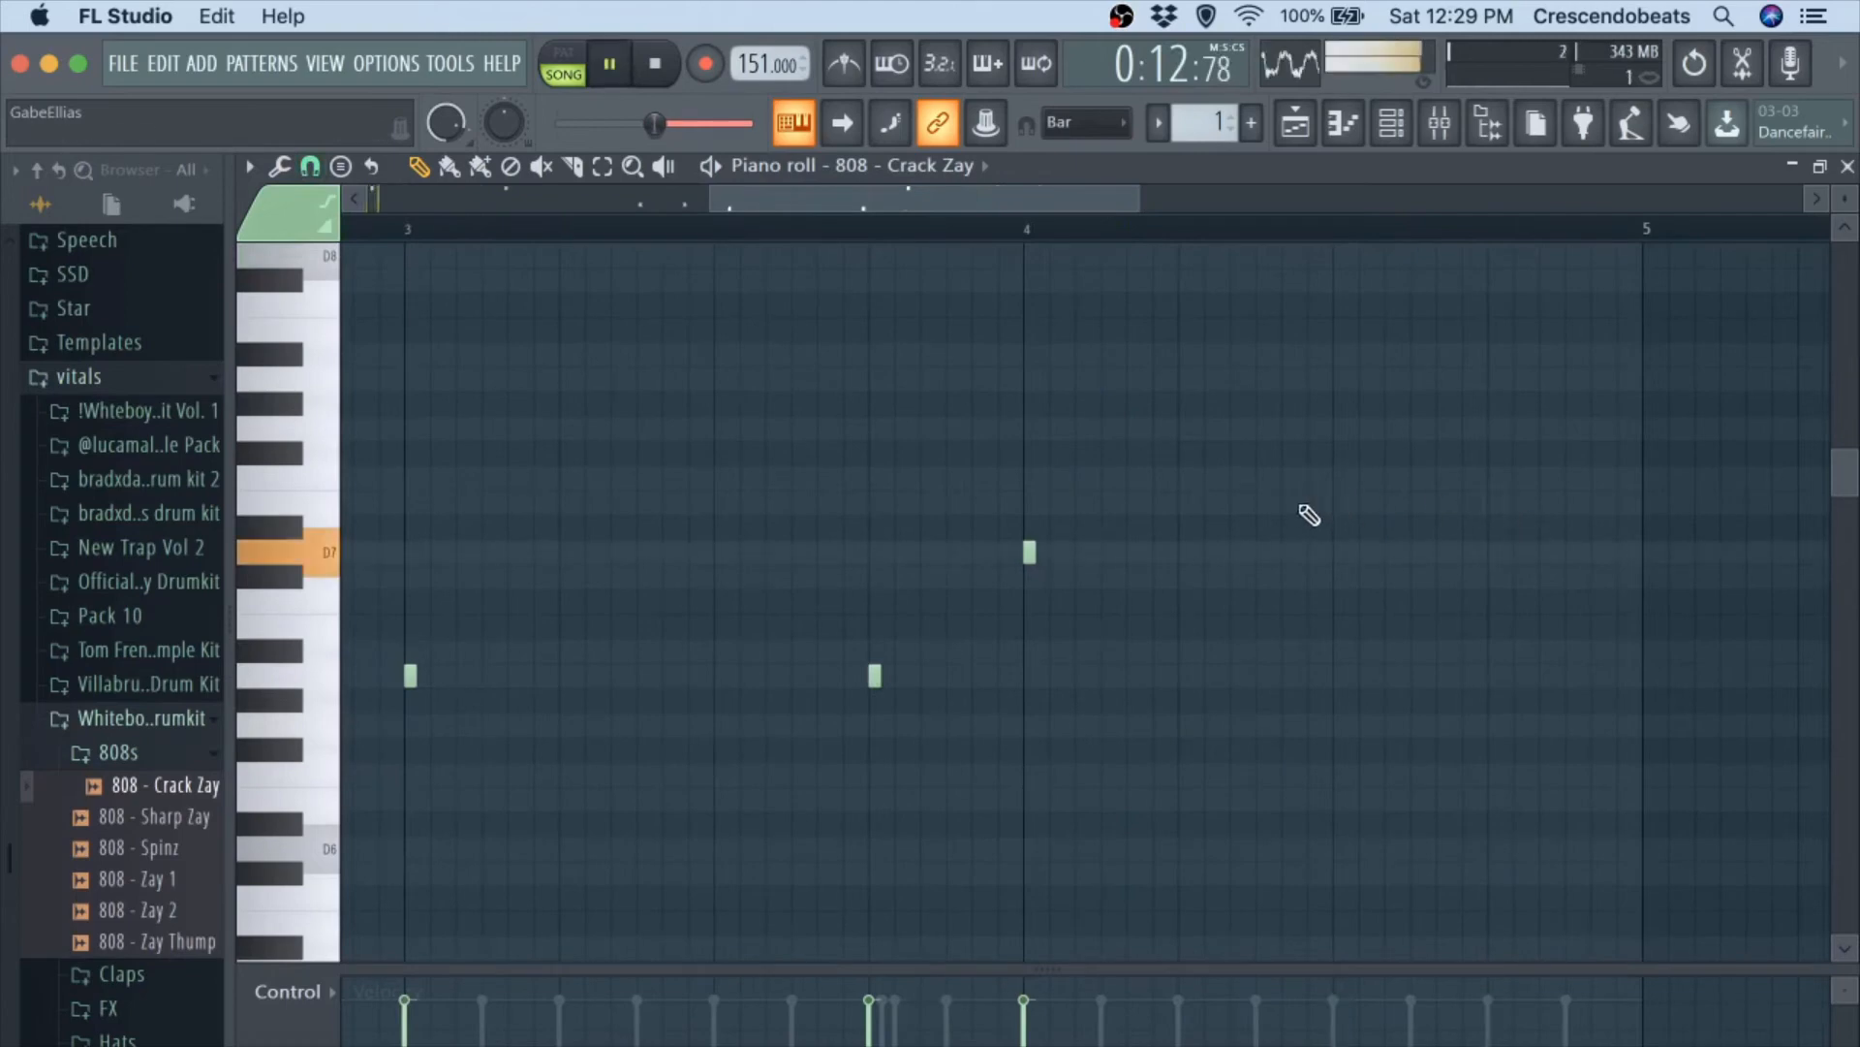
ctrl+scroll(1341, 606, down, 3)
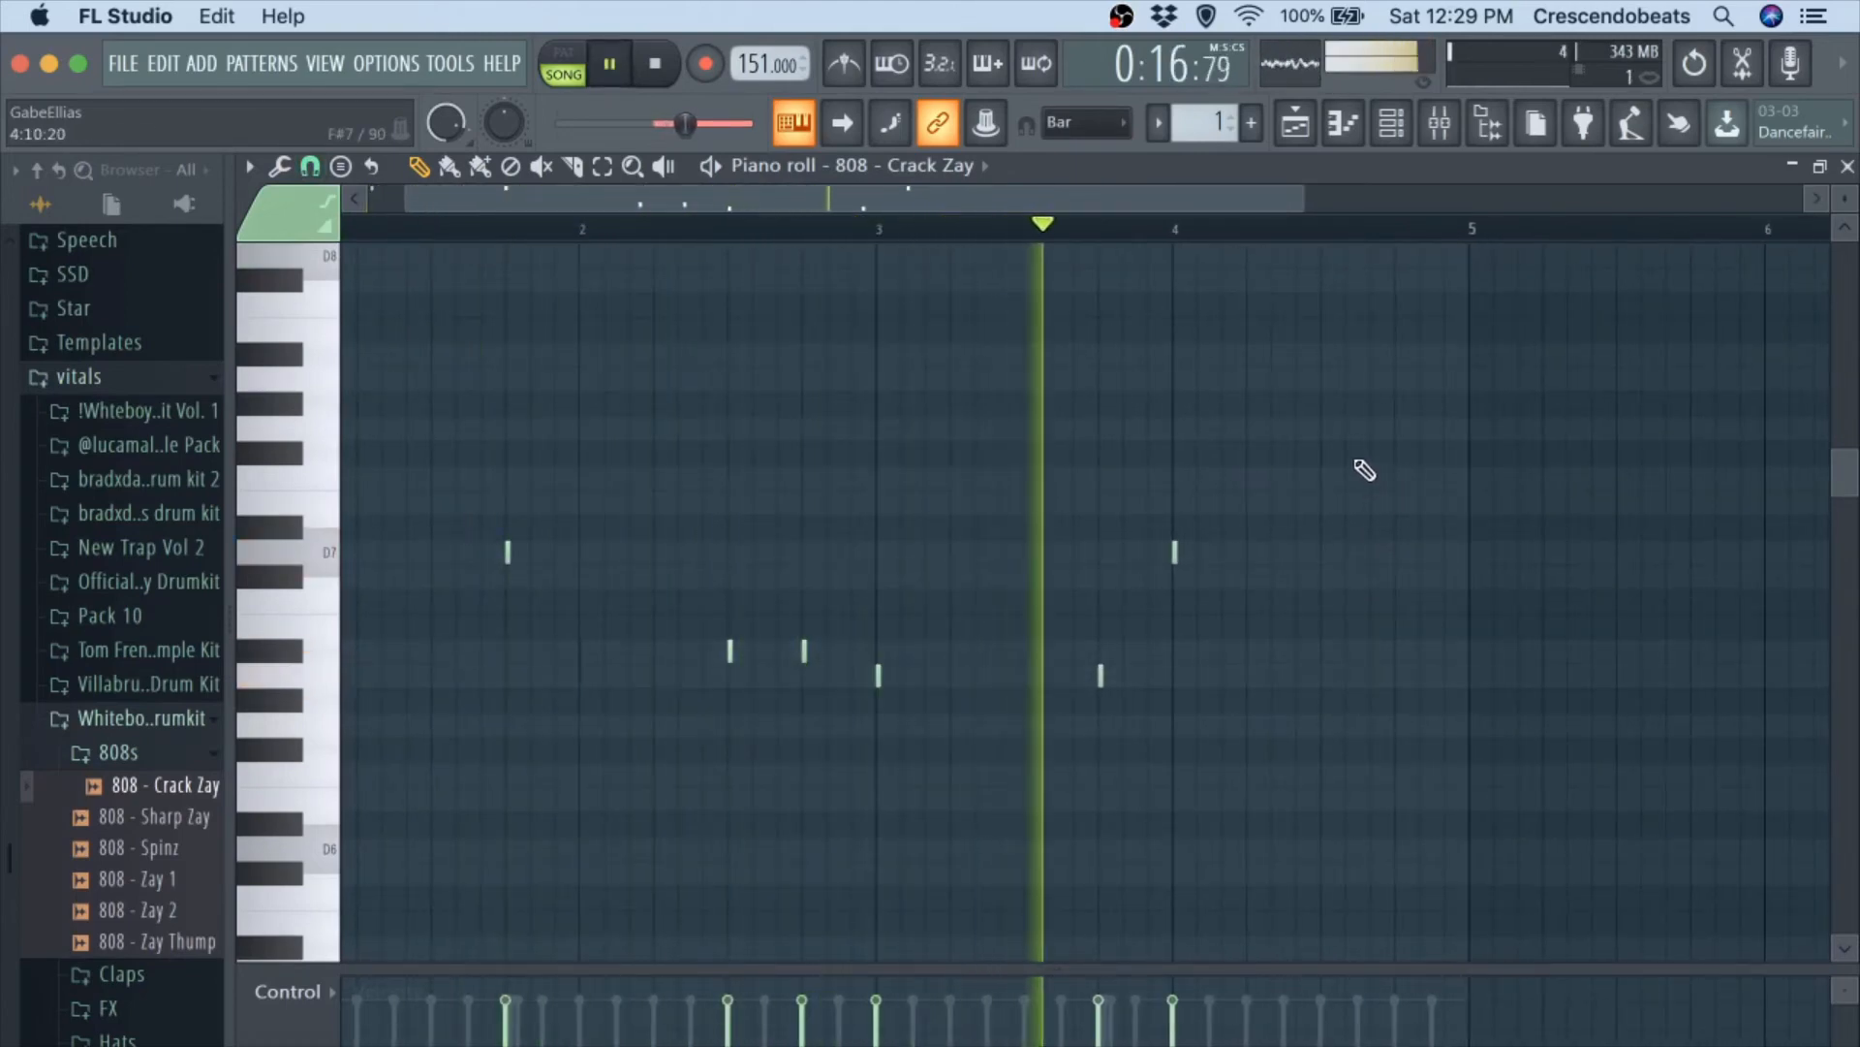
key(space)
click(1398, 428)
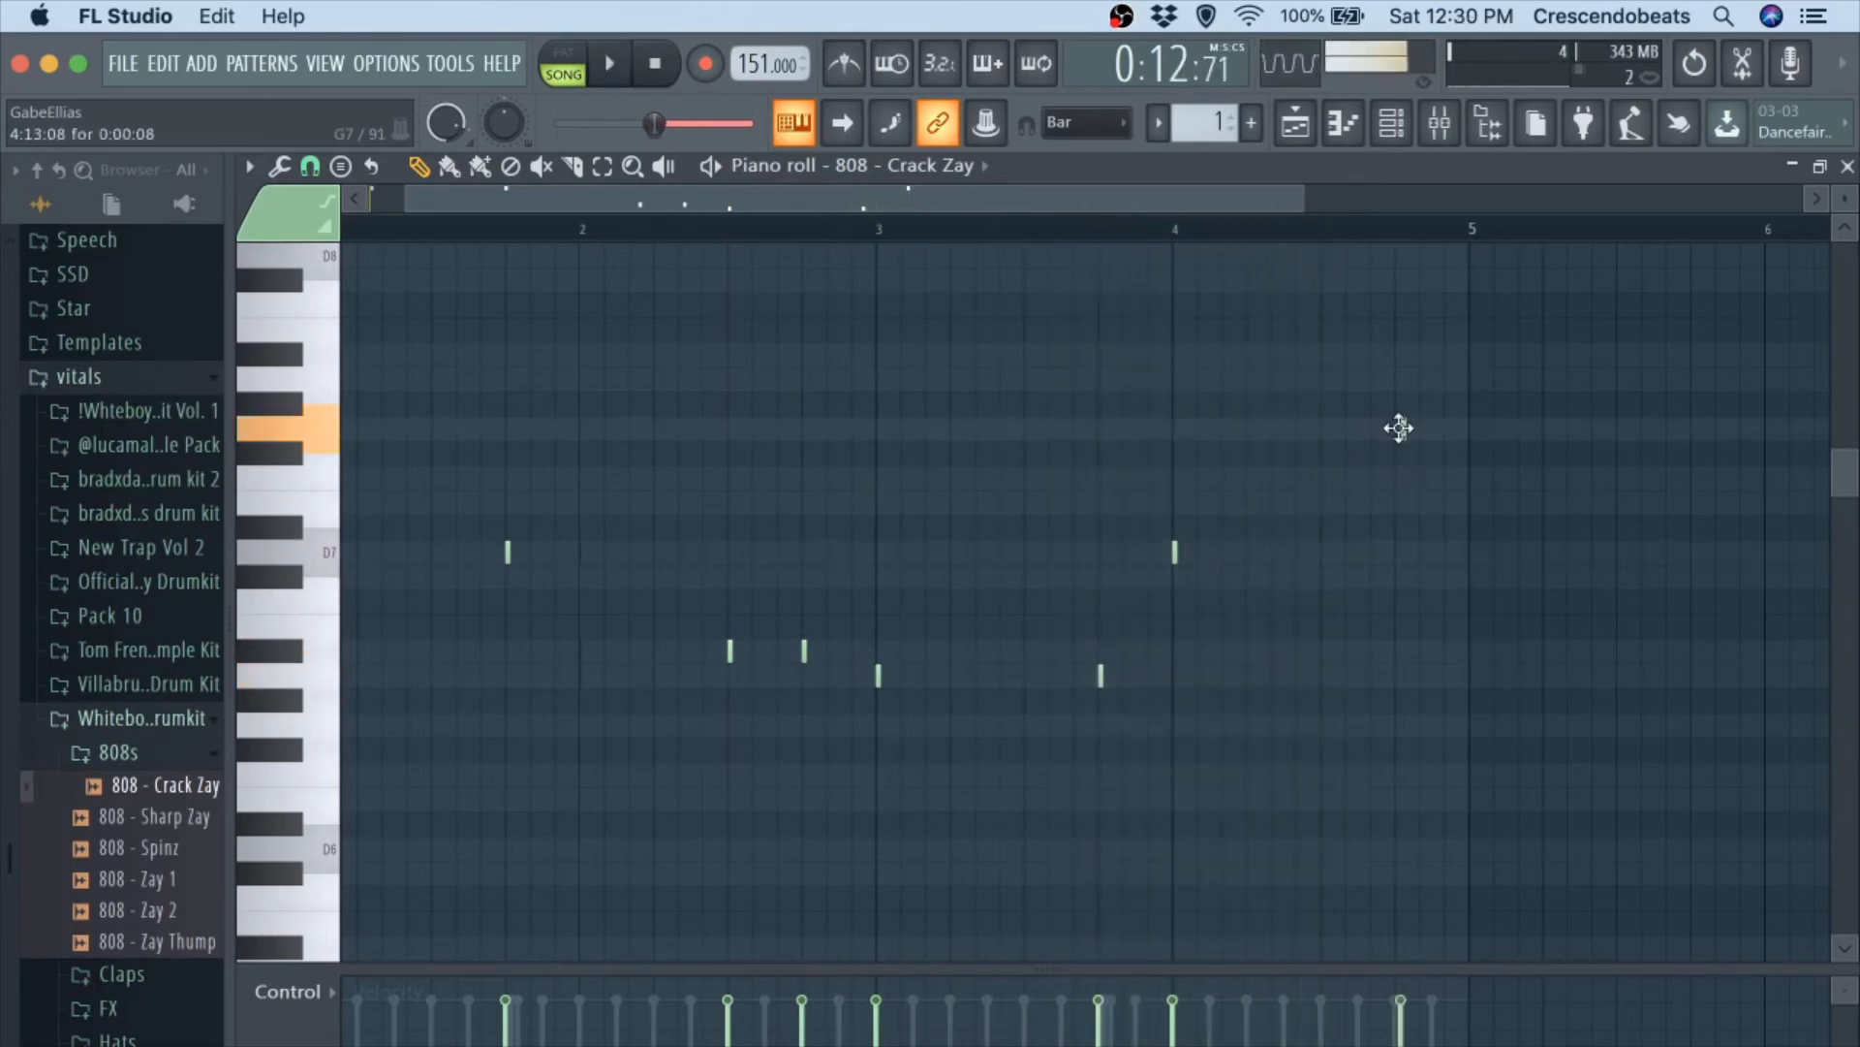
Add a roll of three closely spaced G7 notes starting at bar 4, step 15, while the beat plays.
scroll(1444, 438, up, 1)
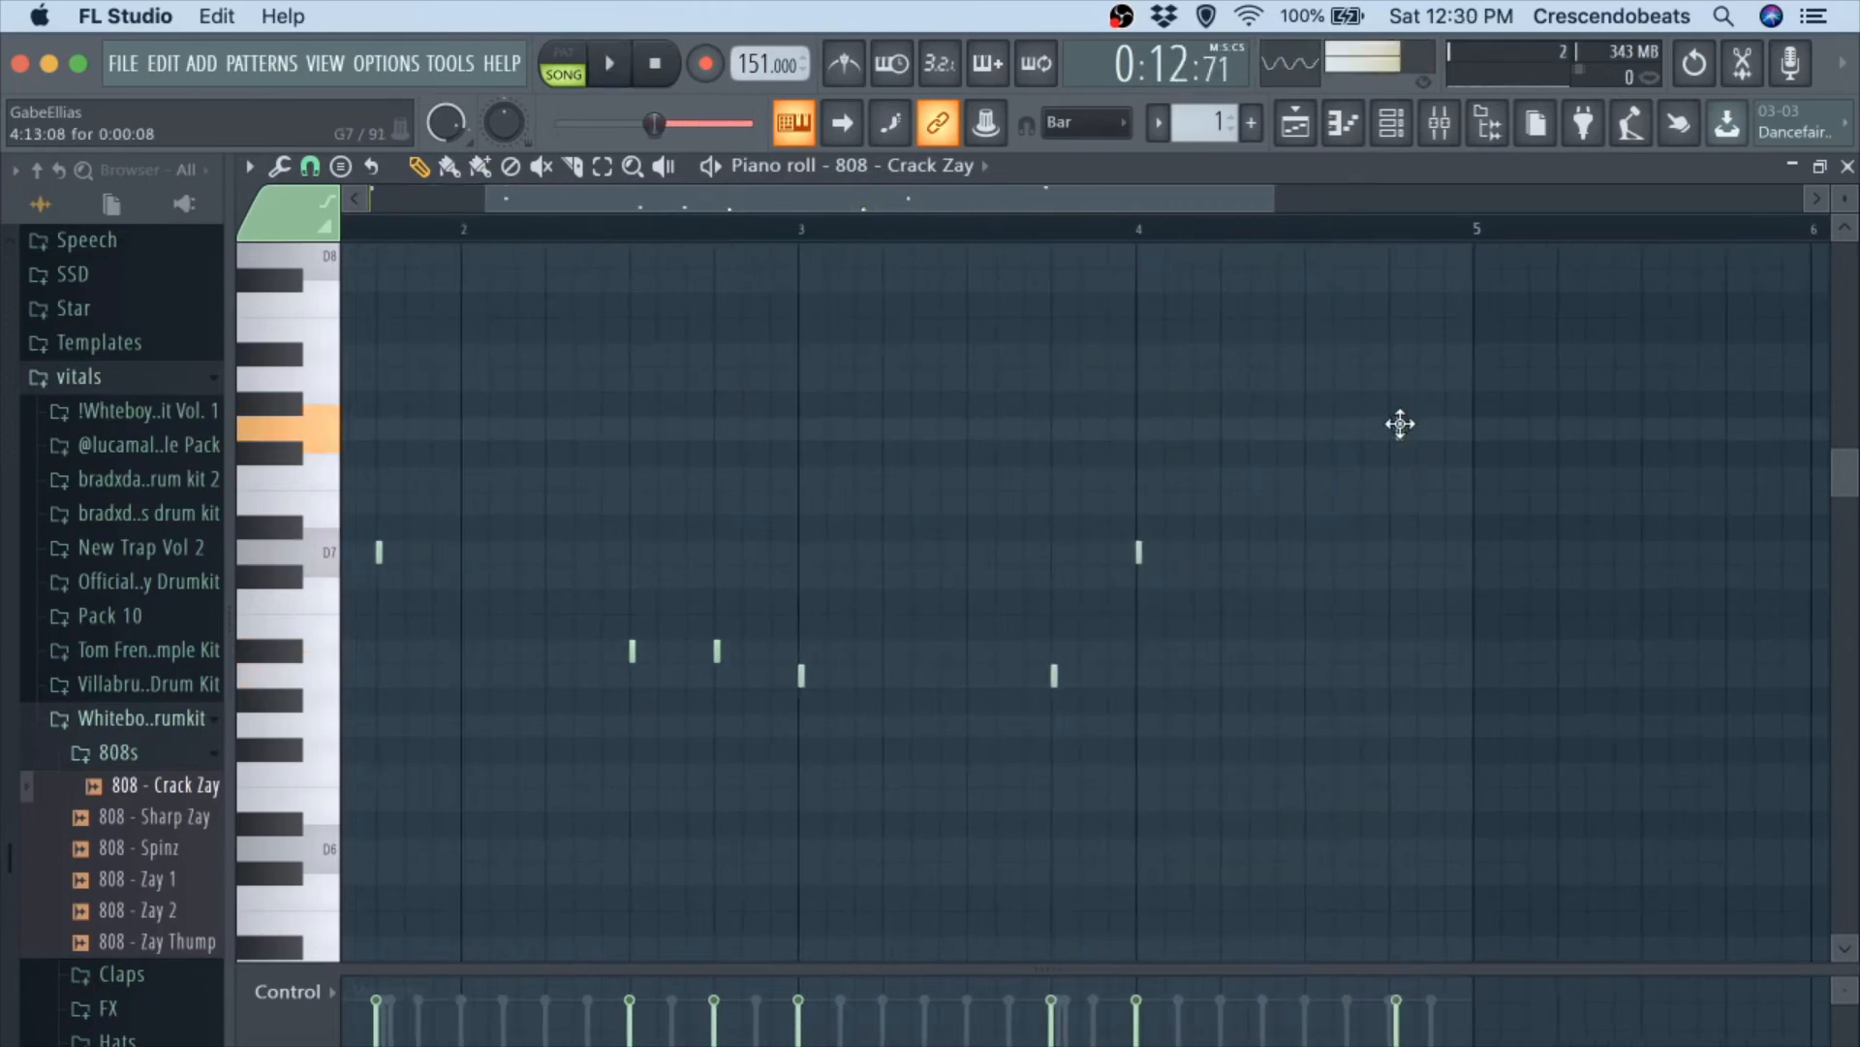
key(space)
scroll(1396, 424, up, 2)
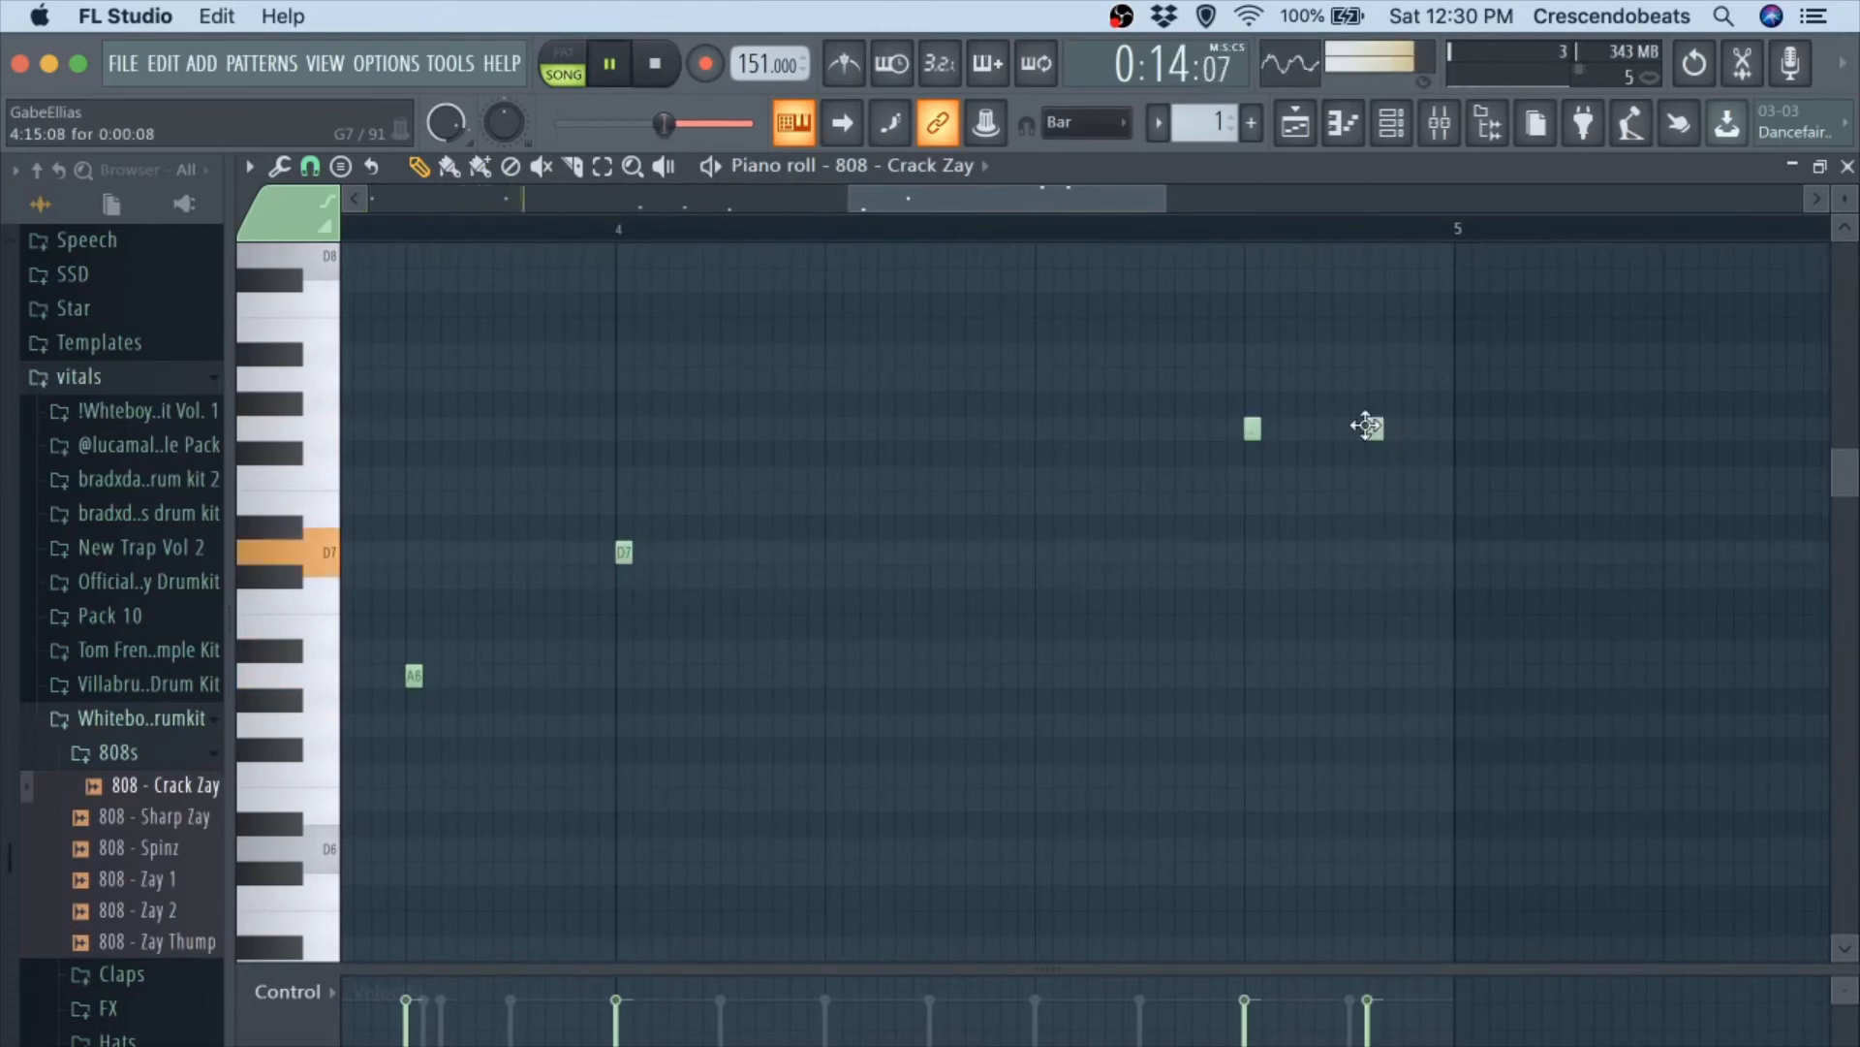
scroll(1406, 432, up, 2)
scroll(1406, 433, down, 5)
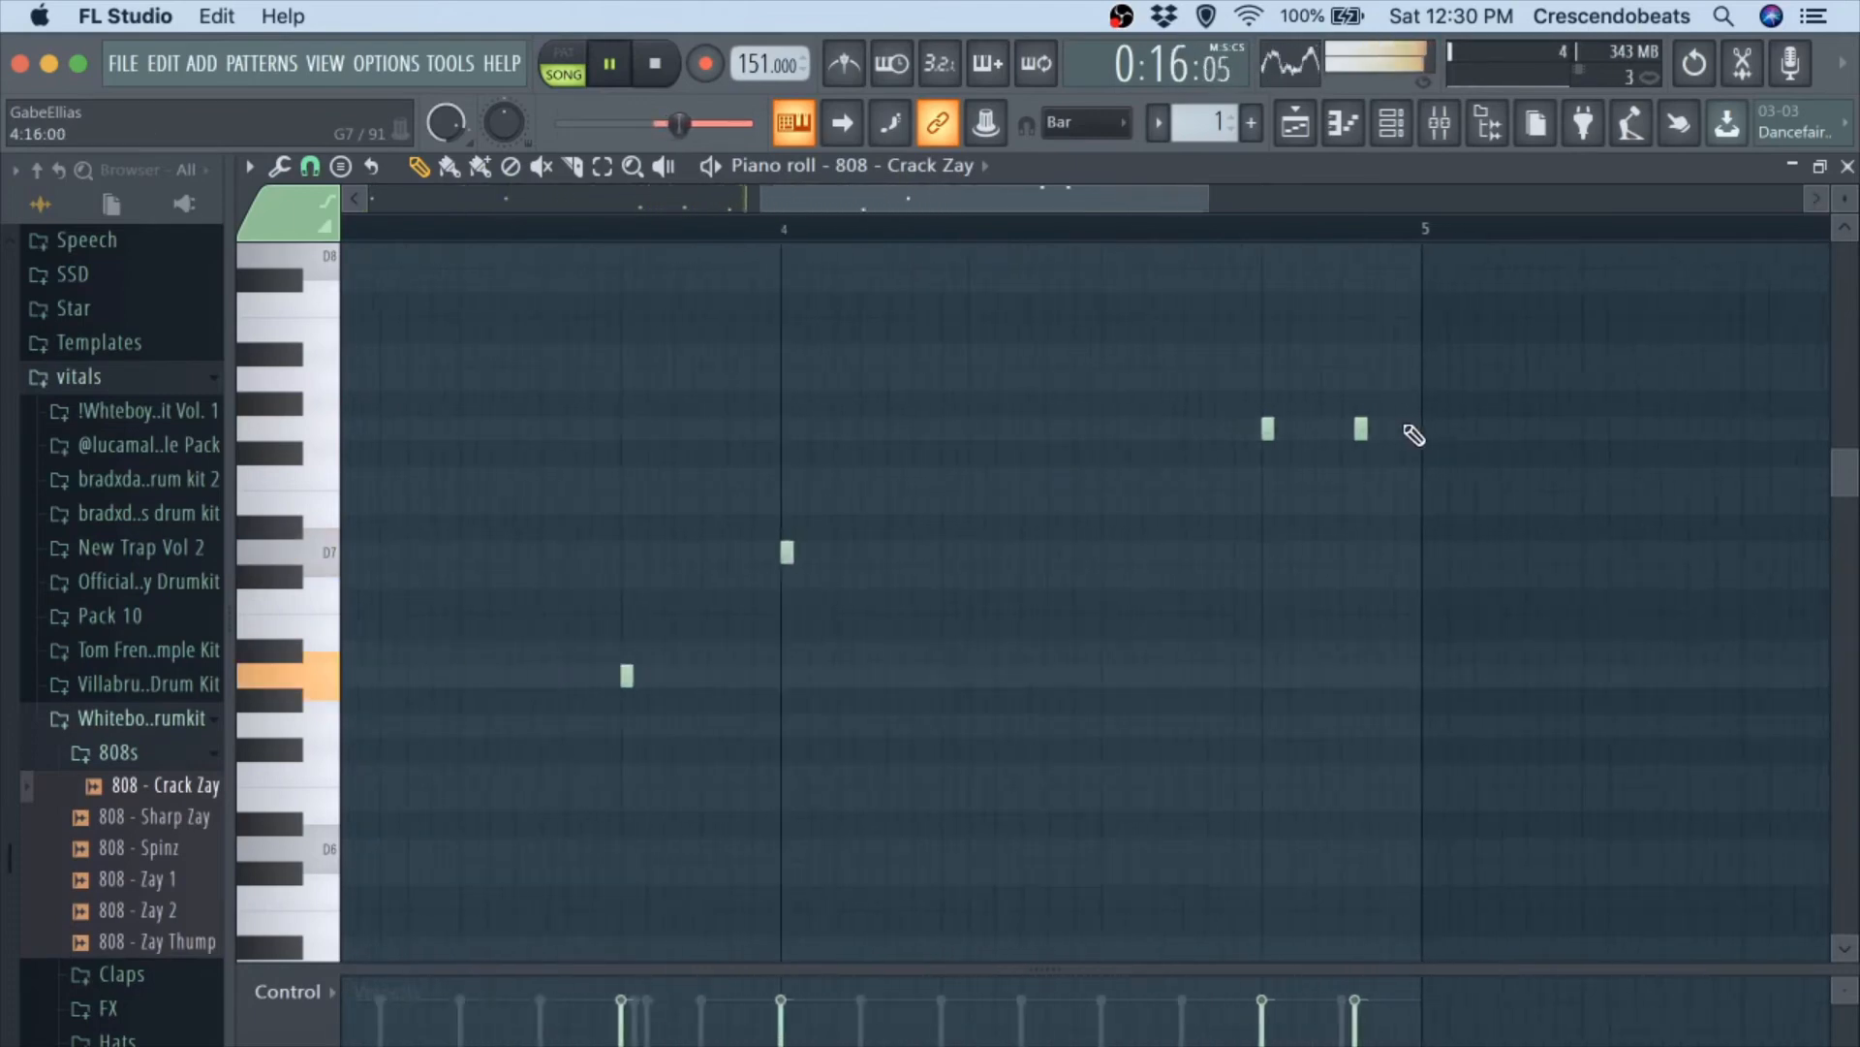
drag(1371, 427, 1361, 427)
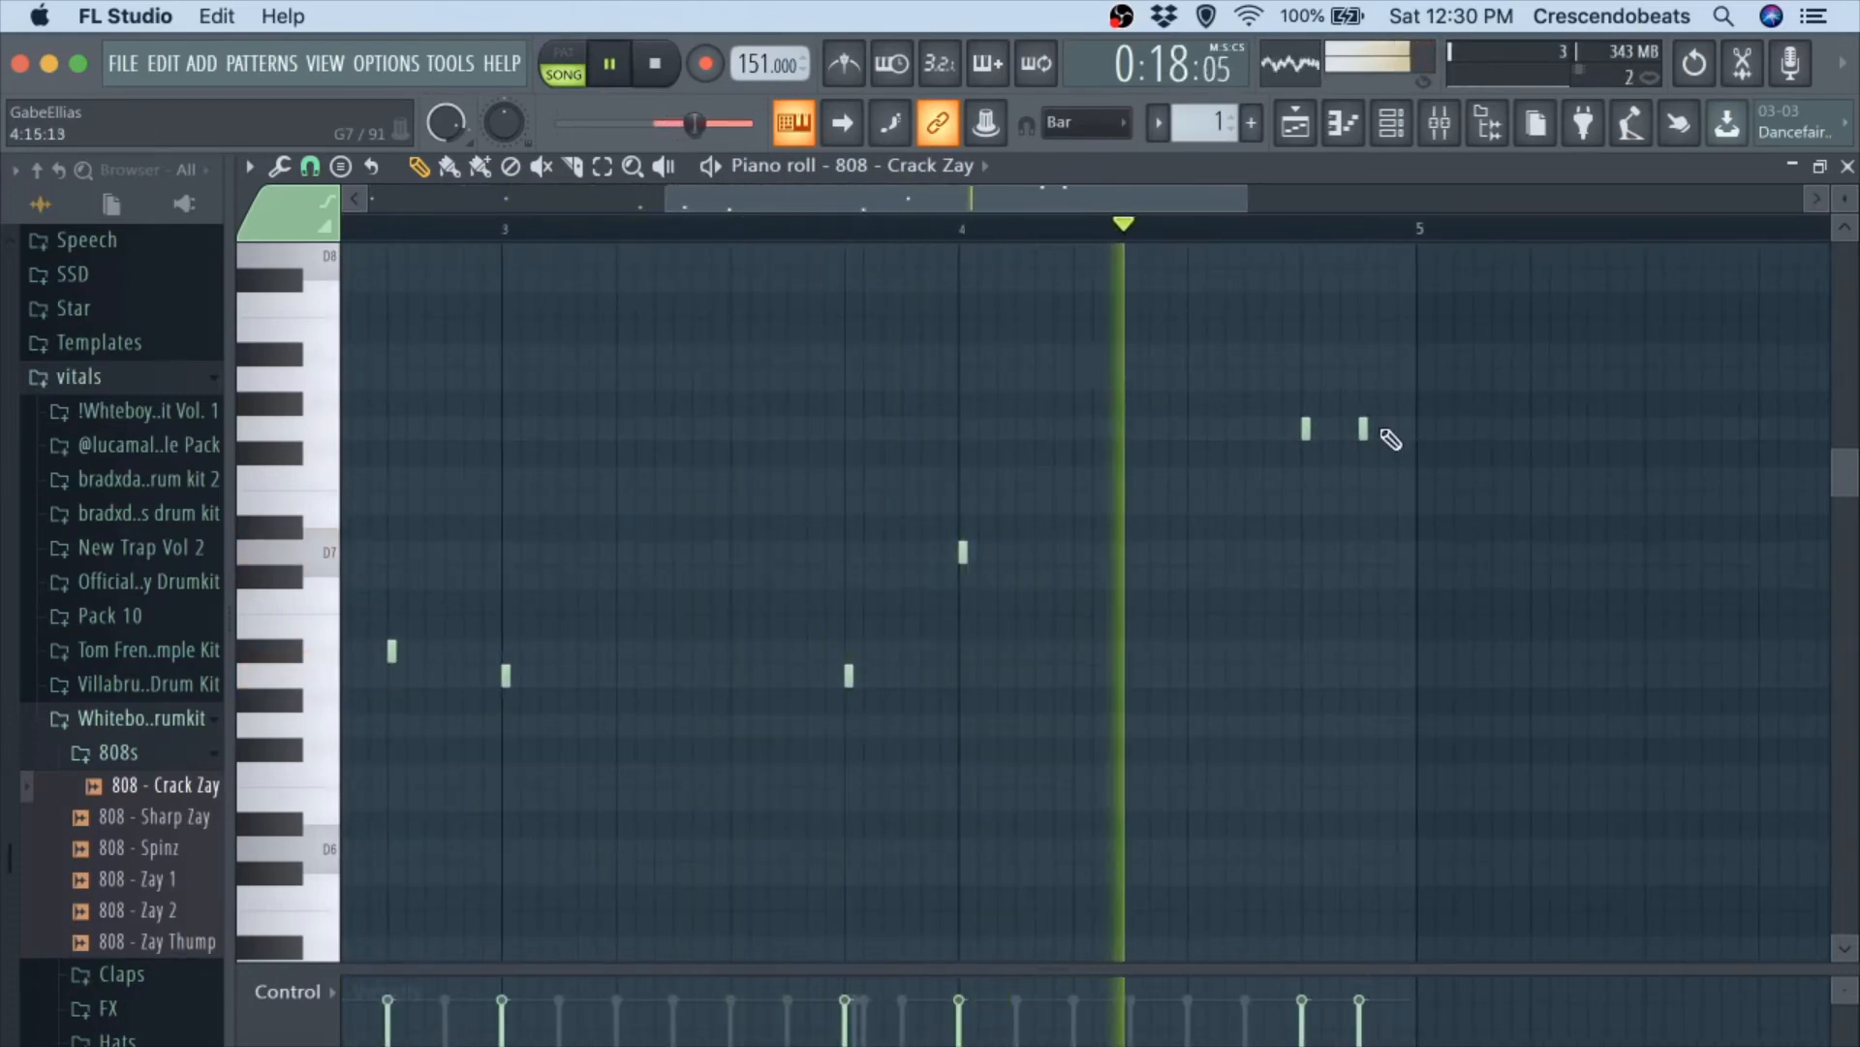
click(1381, 428)
scroll(1345, 507, down, 3)
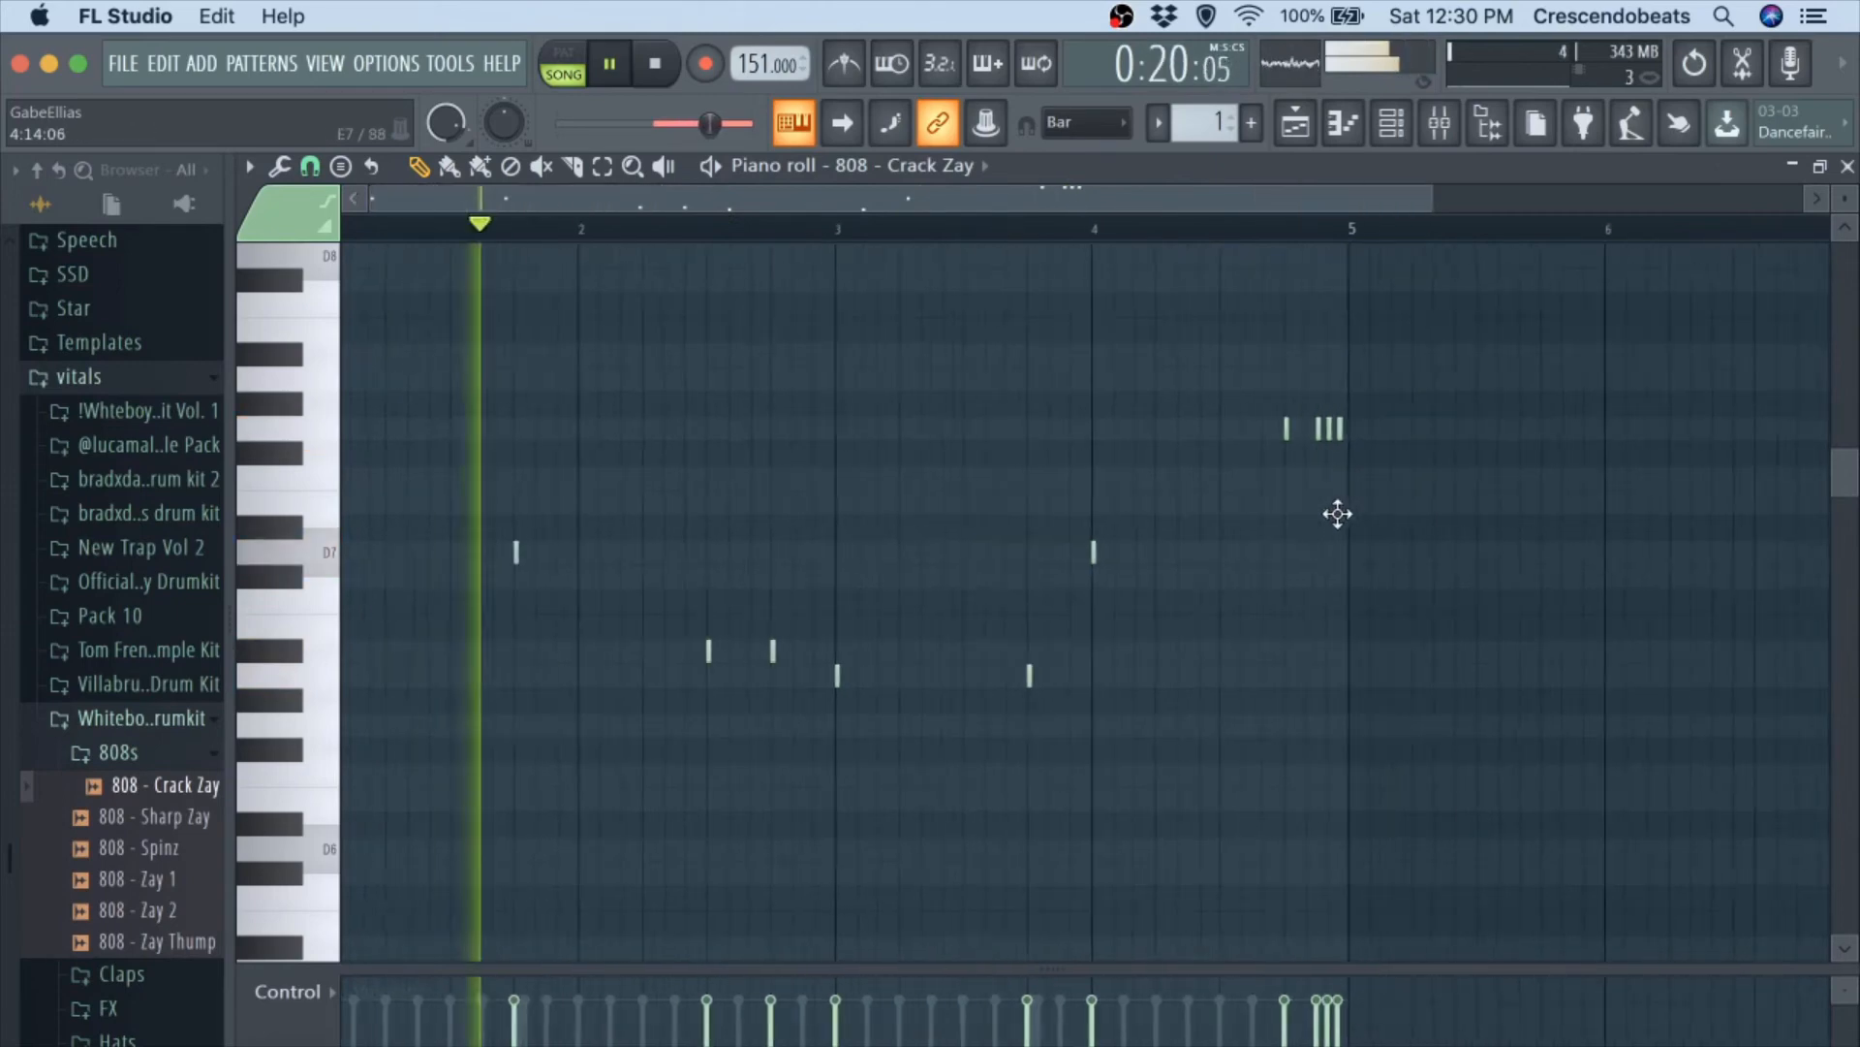
Raise the velocity of the 808 notes to 100%.
scroll(1441, 307, down, 5)
scroll(1441, 329, up, 4)
key(space)
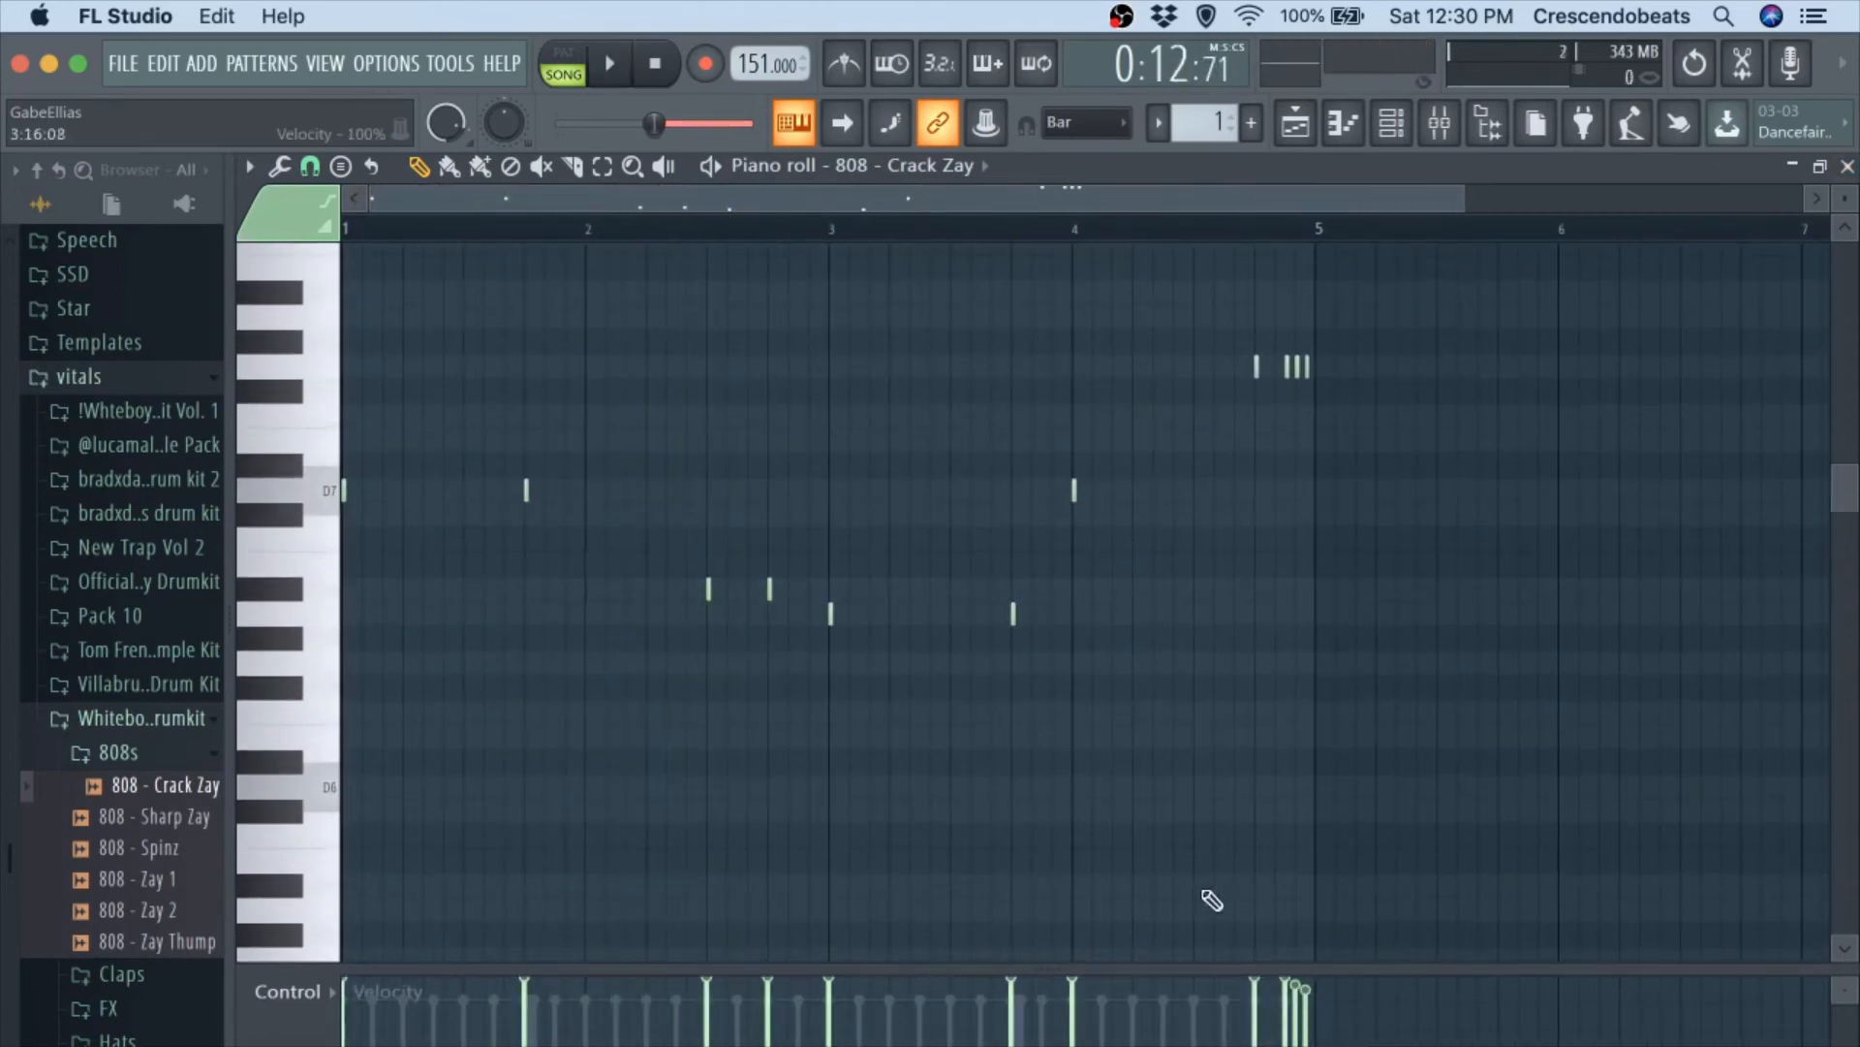
Leave the piano roll and view the 808 - Crack Zay channel's miscellaneous settings, including polyphony, cut groups and root note.
click(1848, 167)
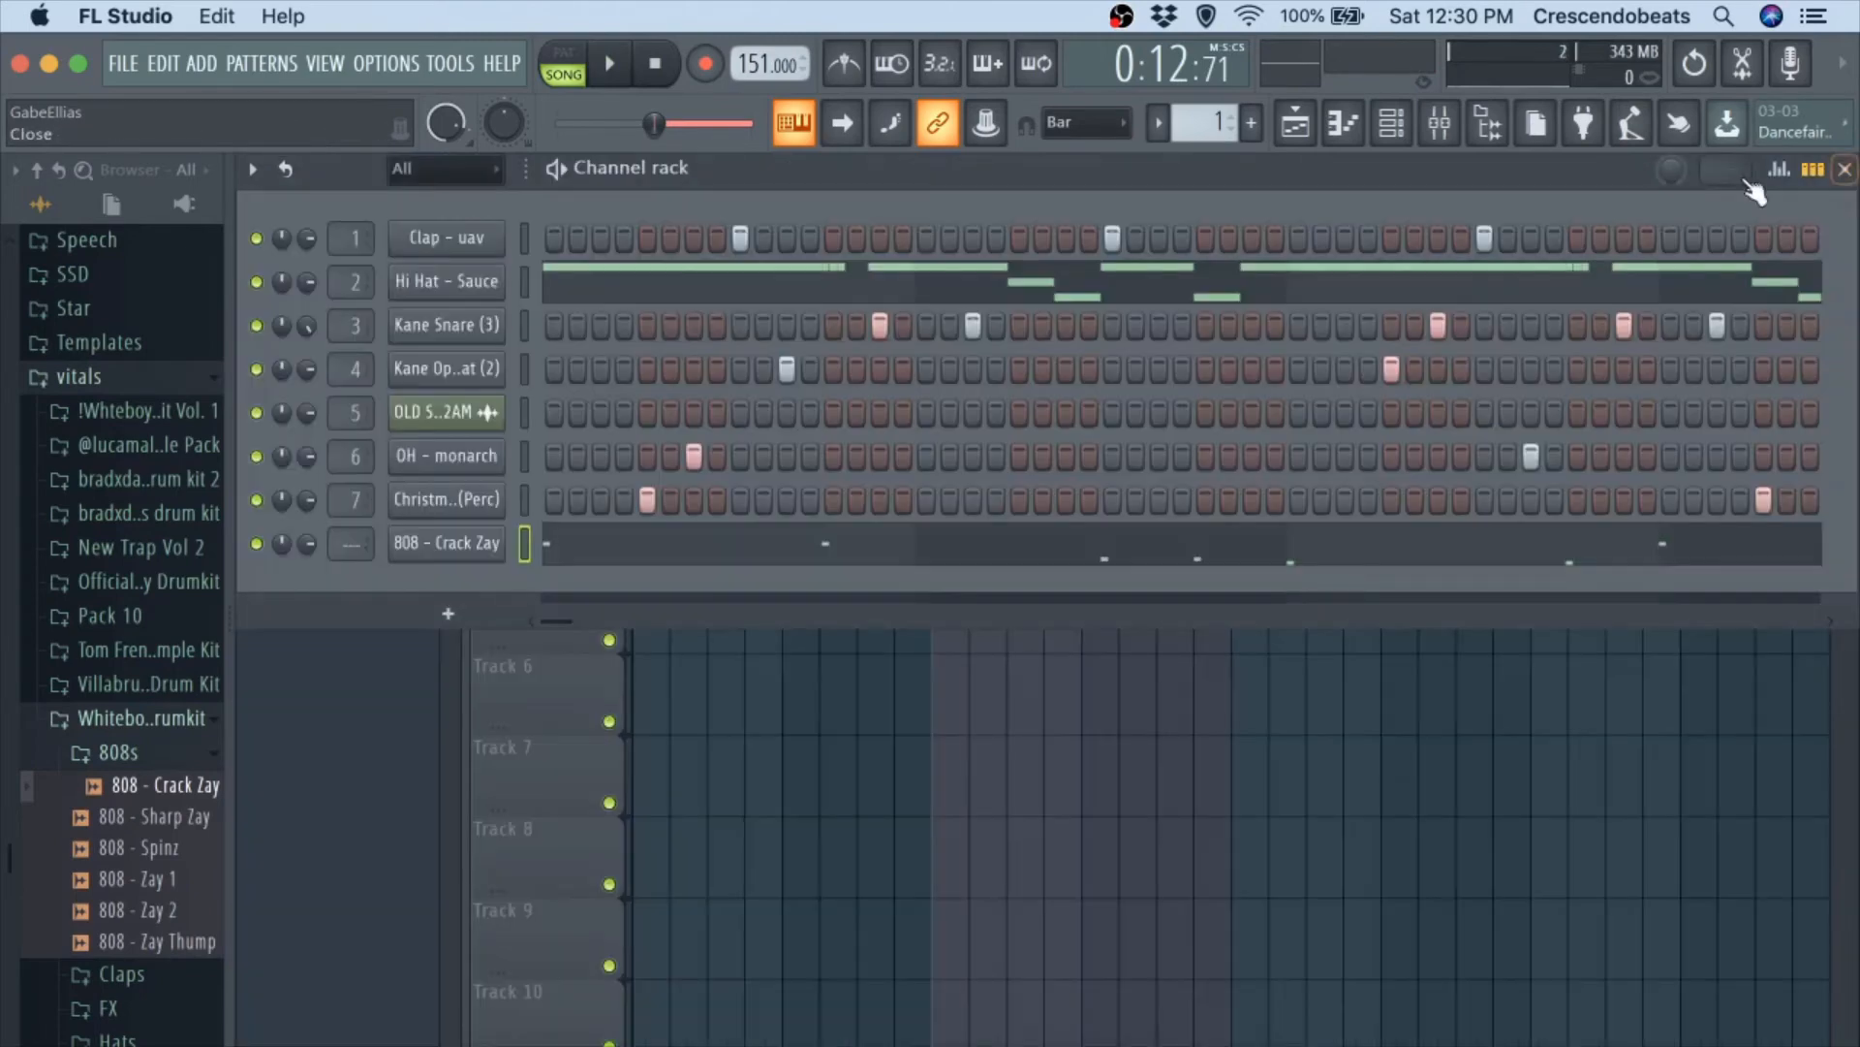
click(438, 545)
click(443, 325)
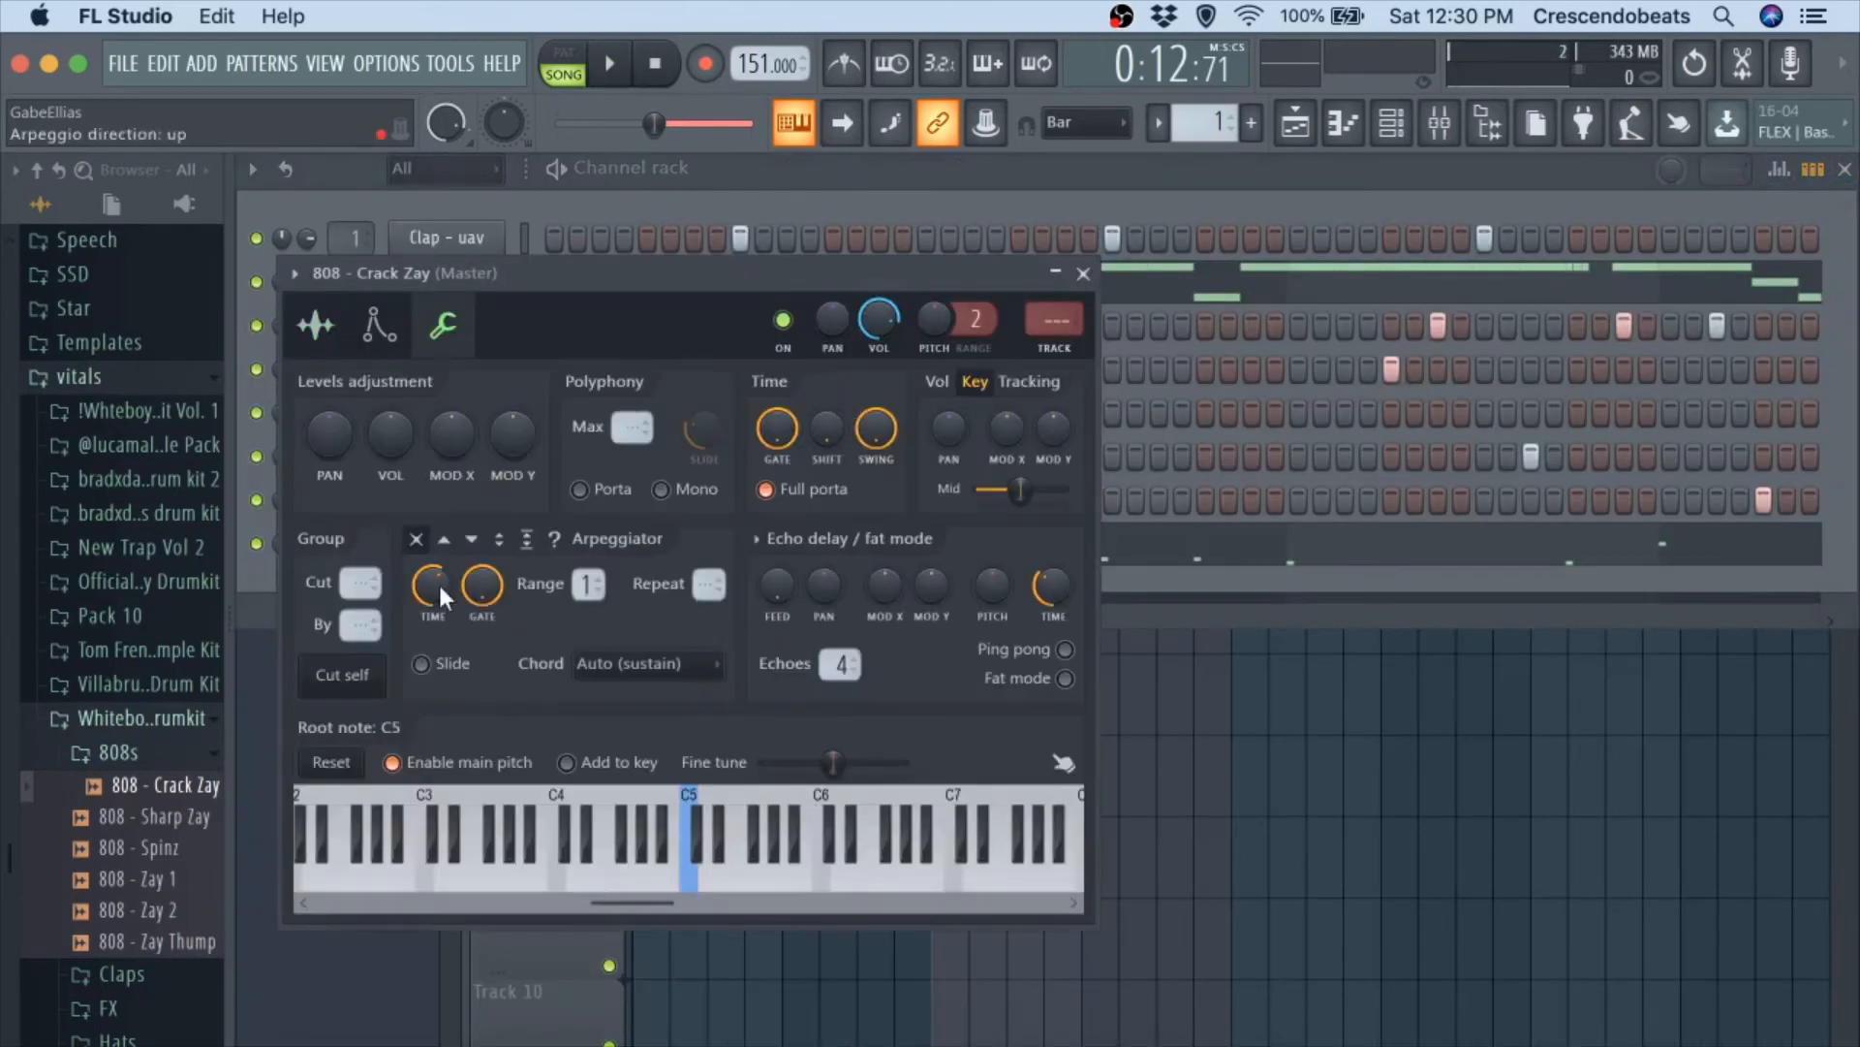
click(1083, 274)
Transpose all 808 - Crack Zay notes down one octave, from D7 to D6, and audition them with the beat.
click(961, 540)
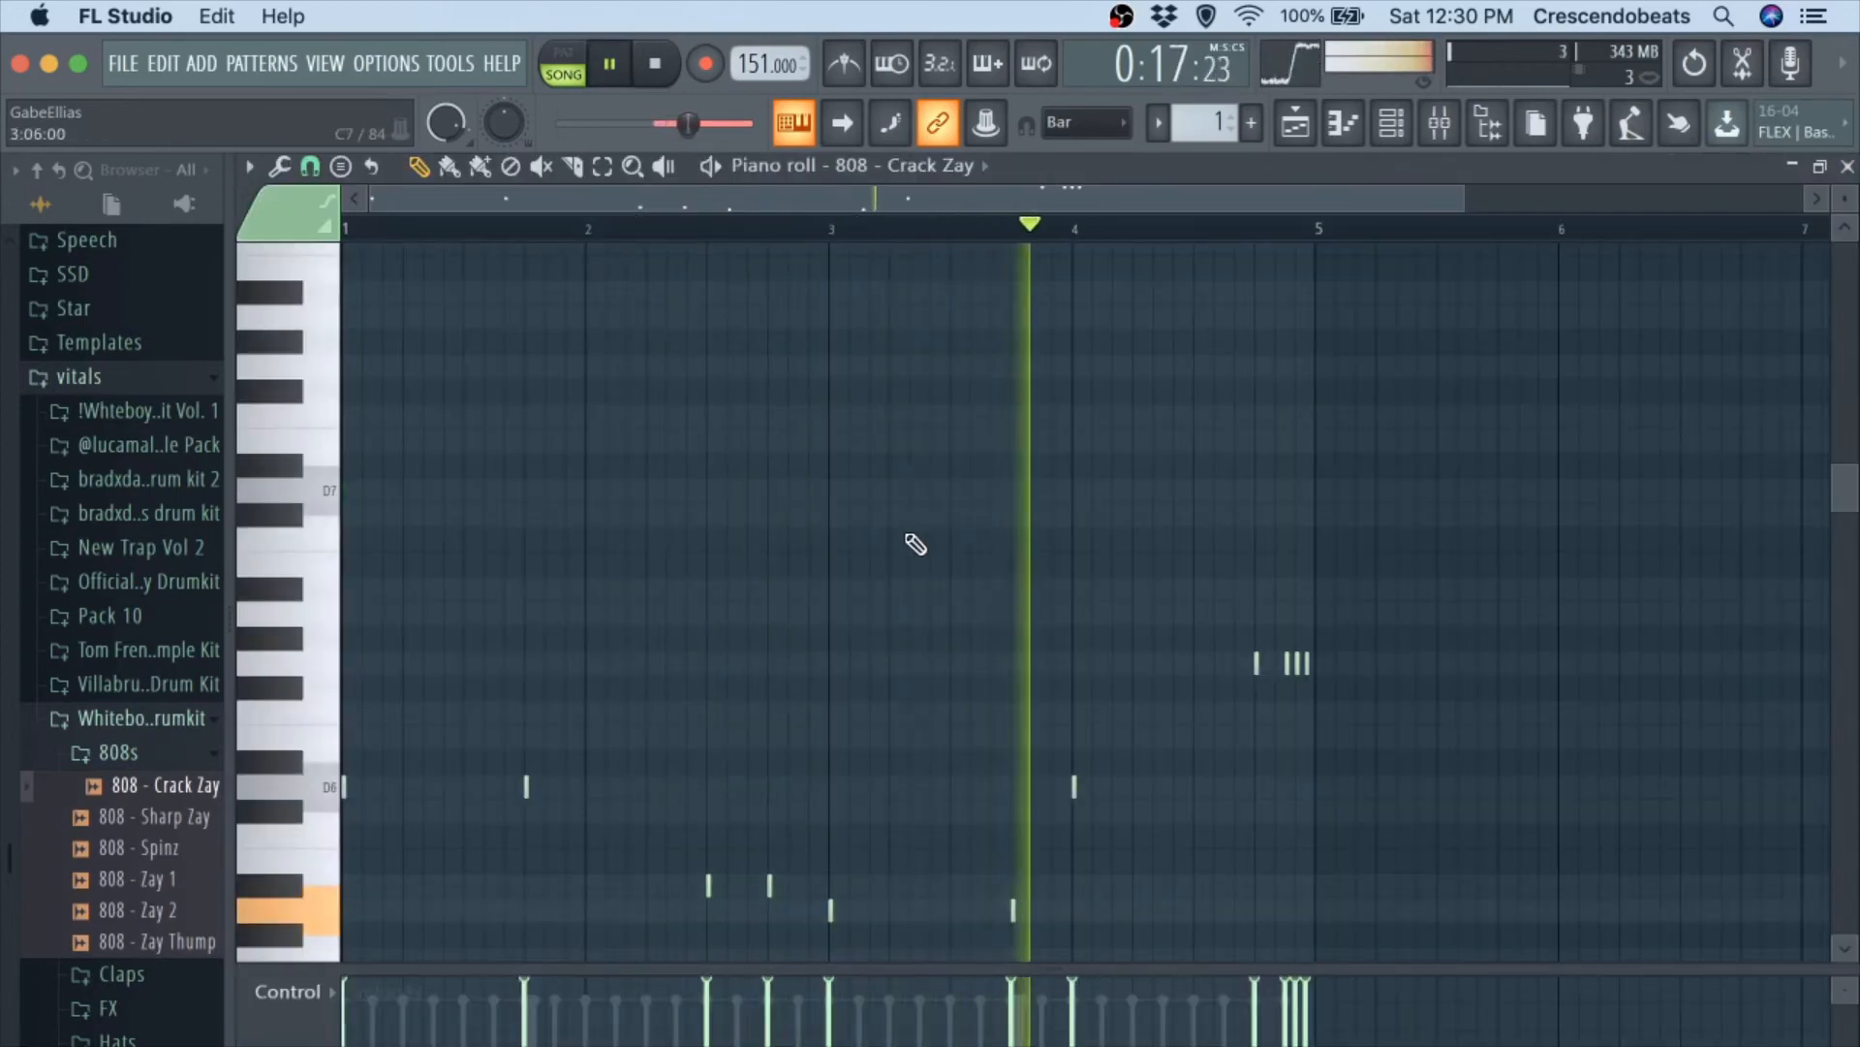
scroll(933, 669, down, 2)
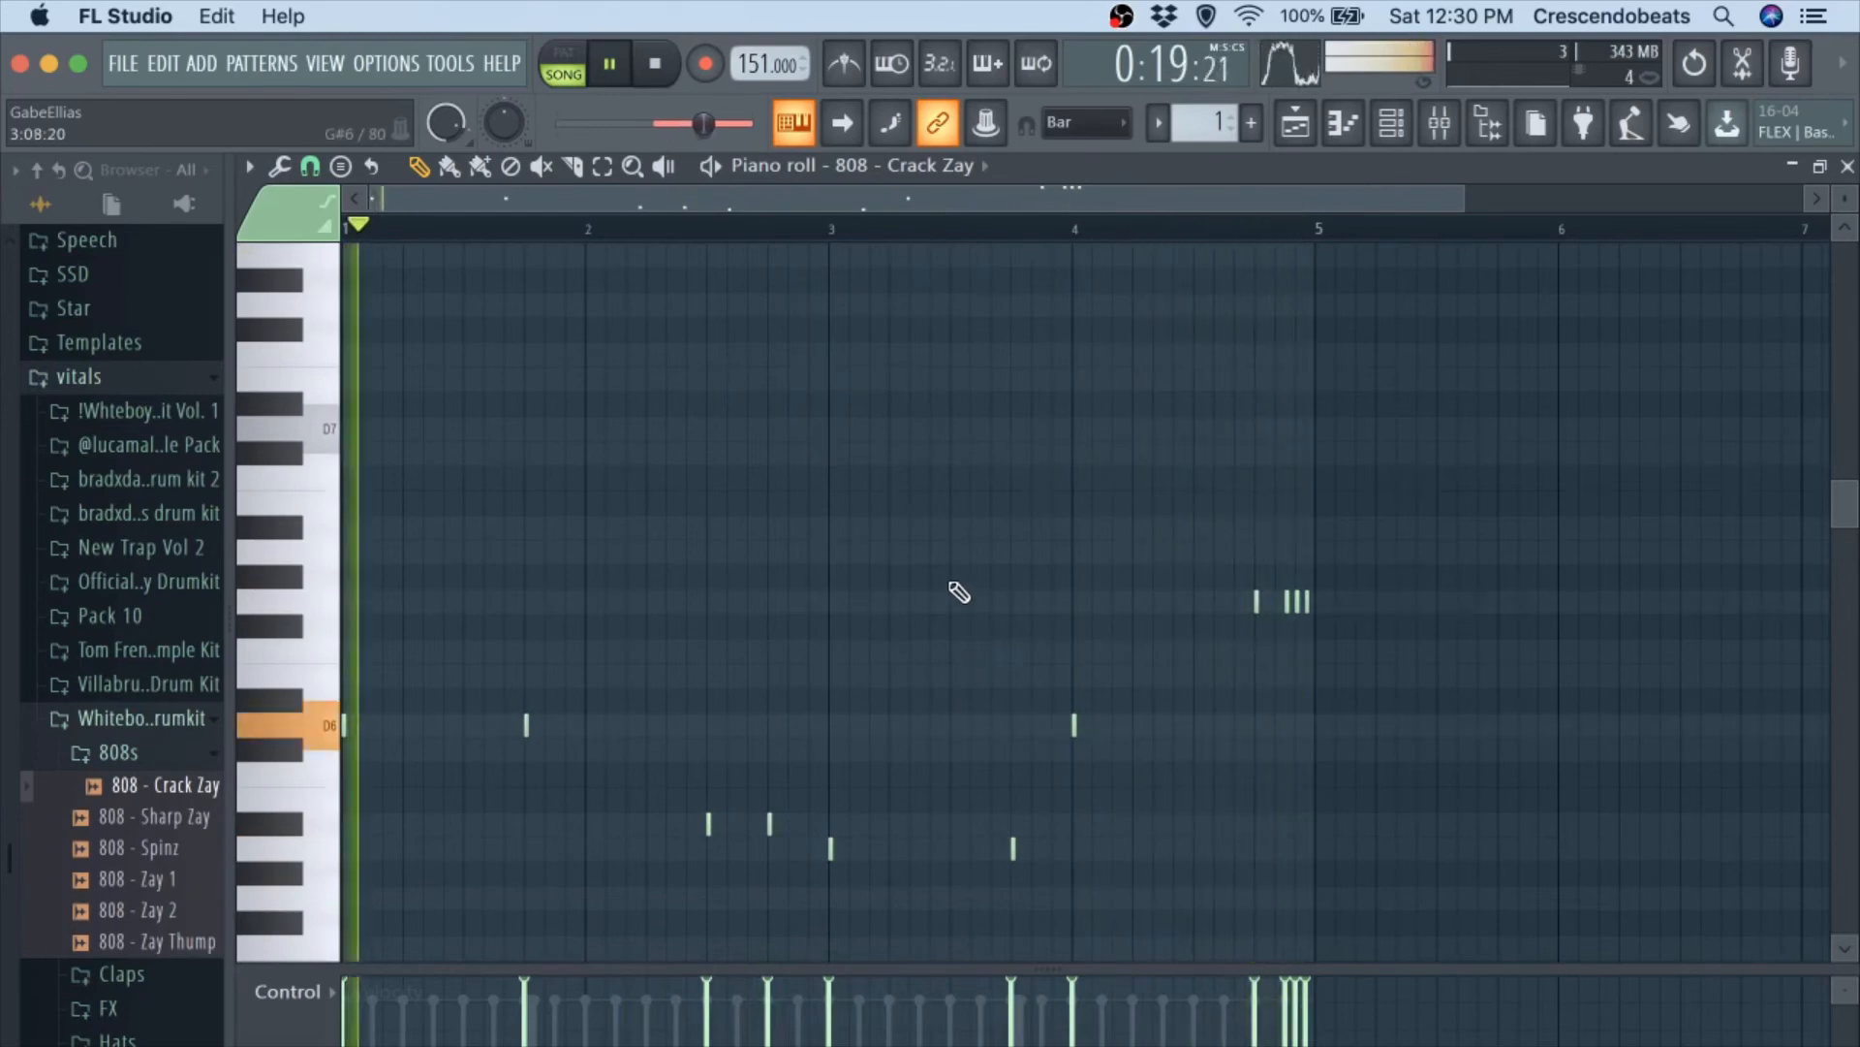
key(space)
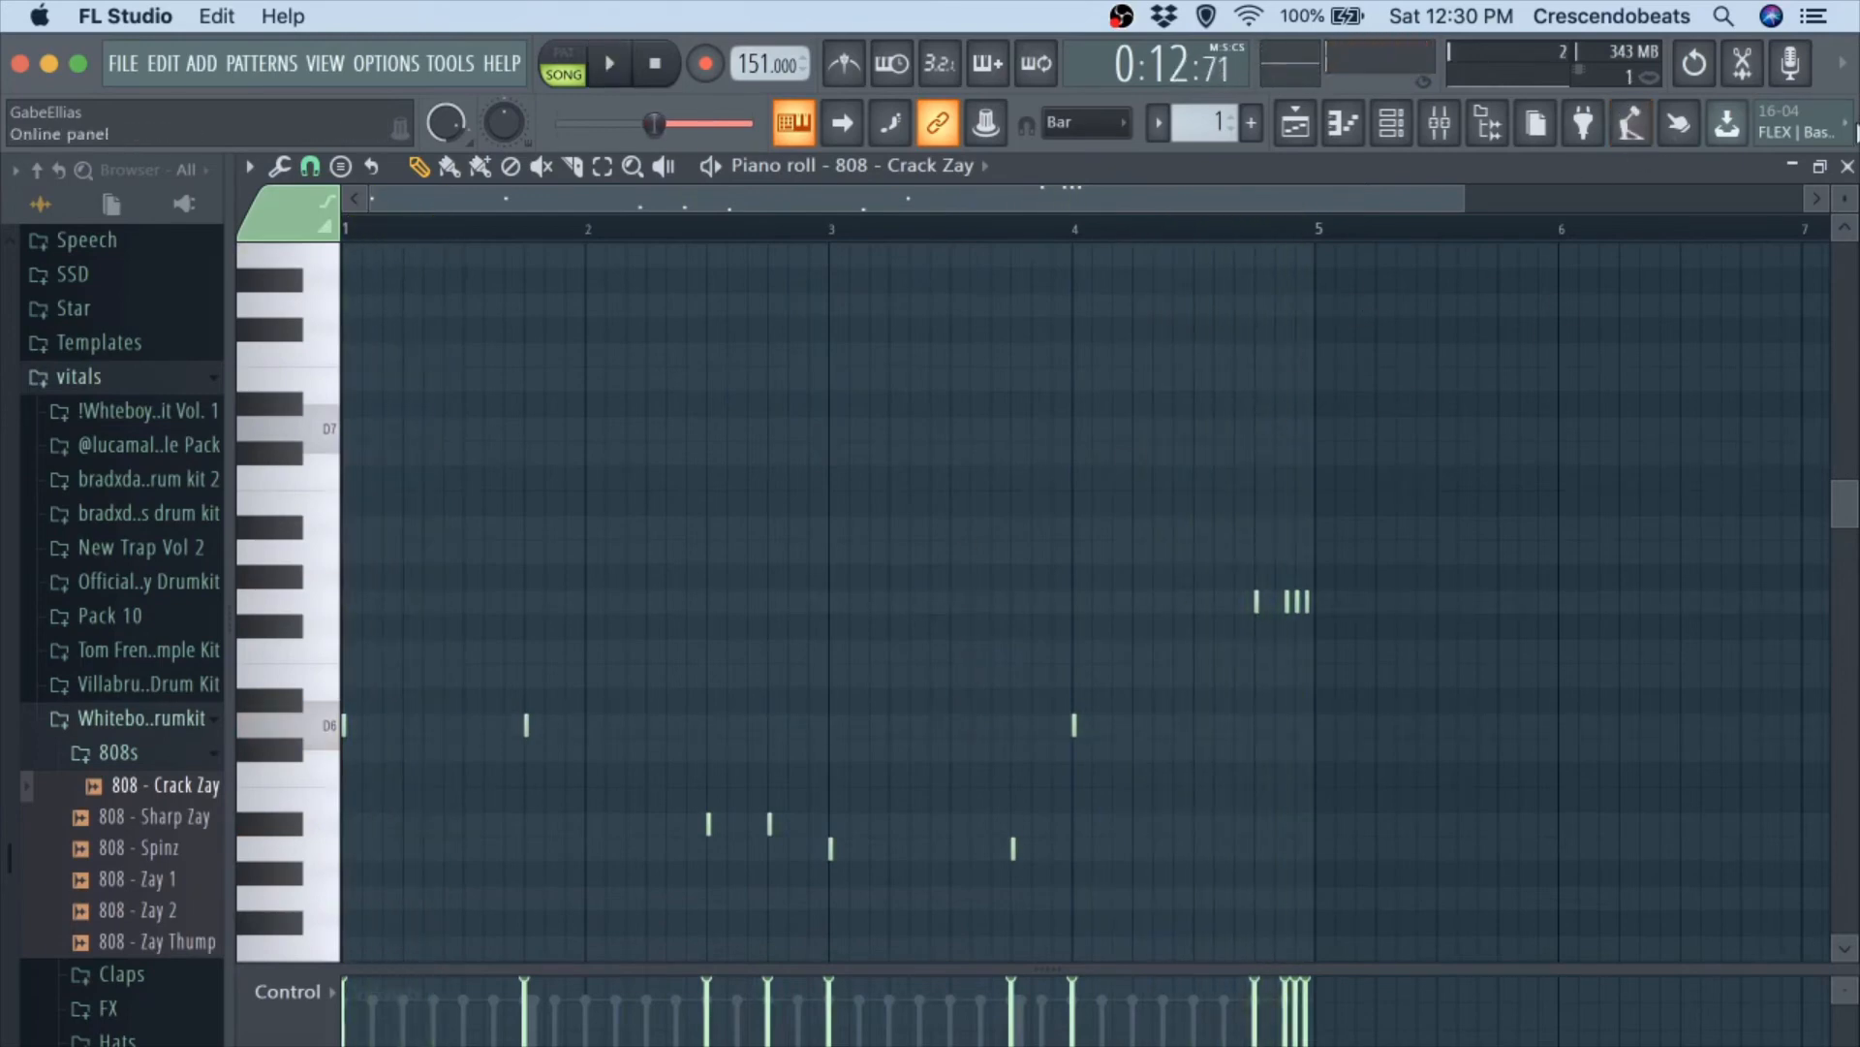
Transpose the 808 notes down another octave to D5 and lower the velocity of the two A#4 notes in bar 2, auditioning with the beat.
key(super+space)
key(Escape)
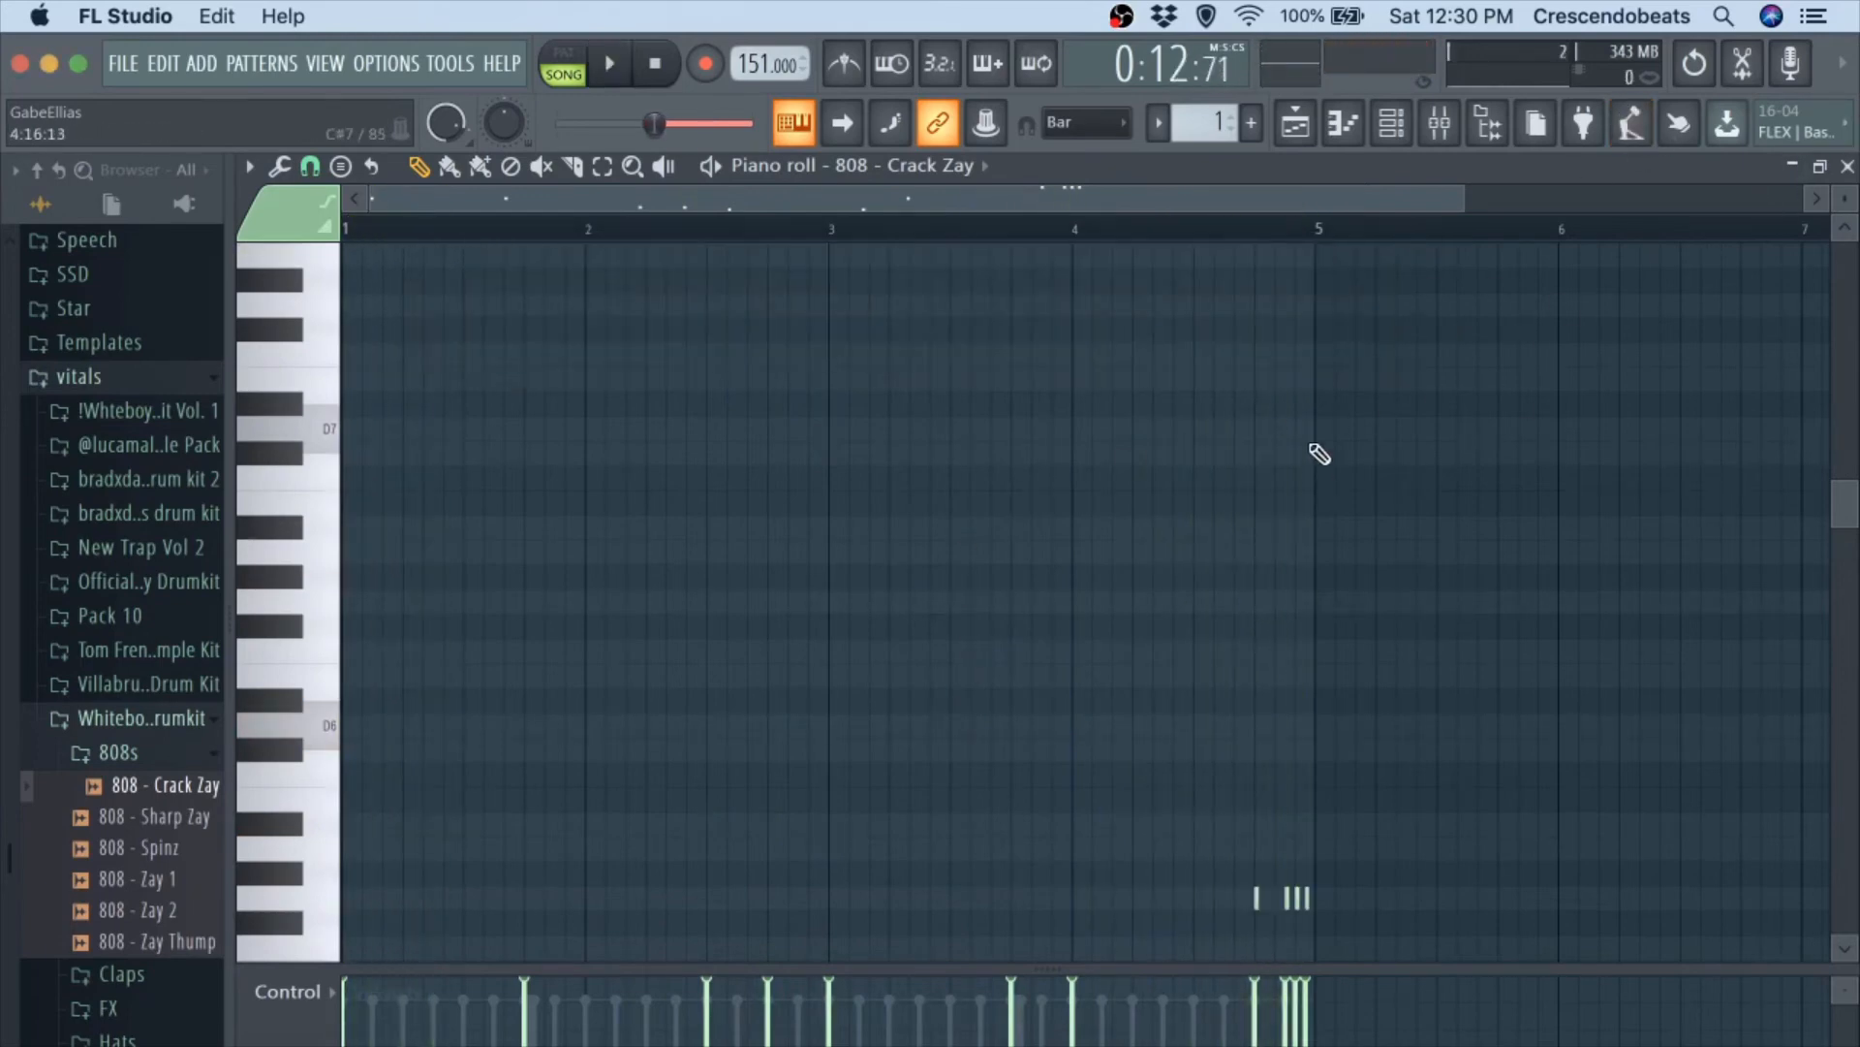
key(space)
scroll(1314, 453, down, 8)
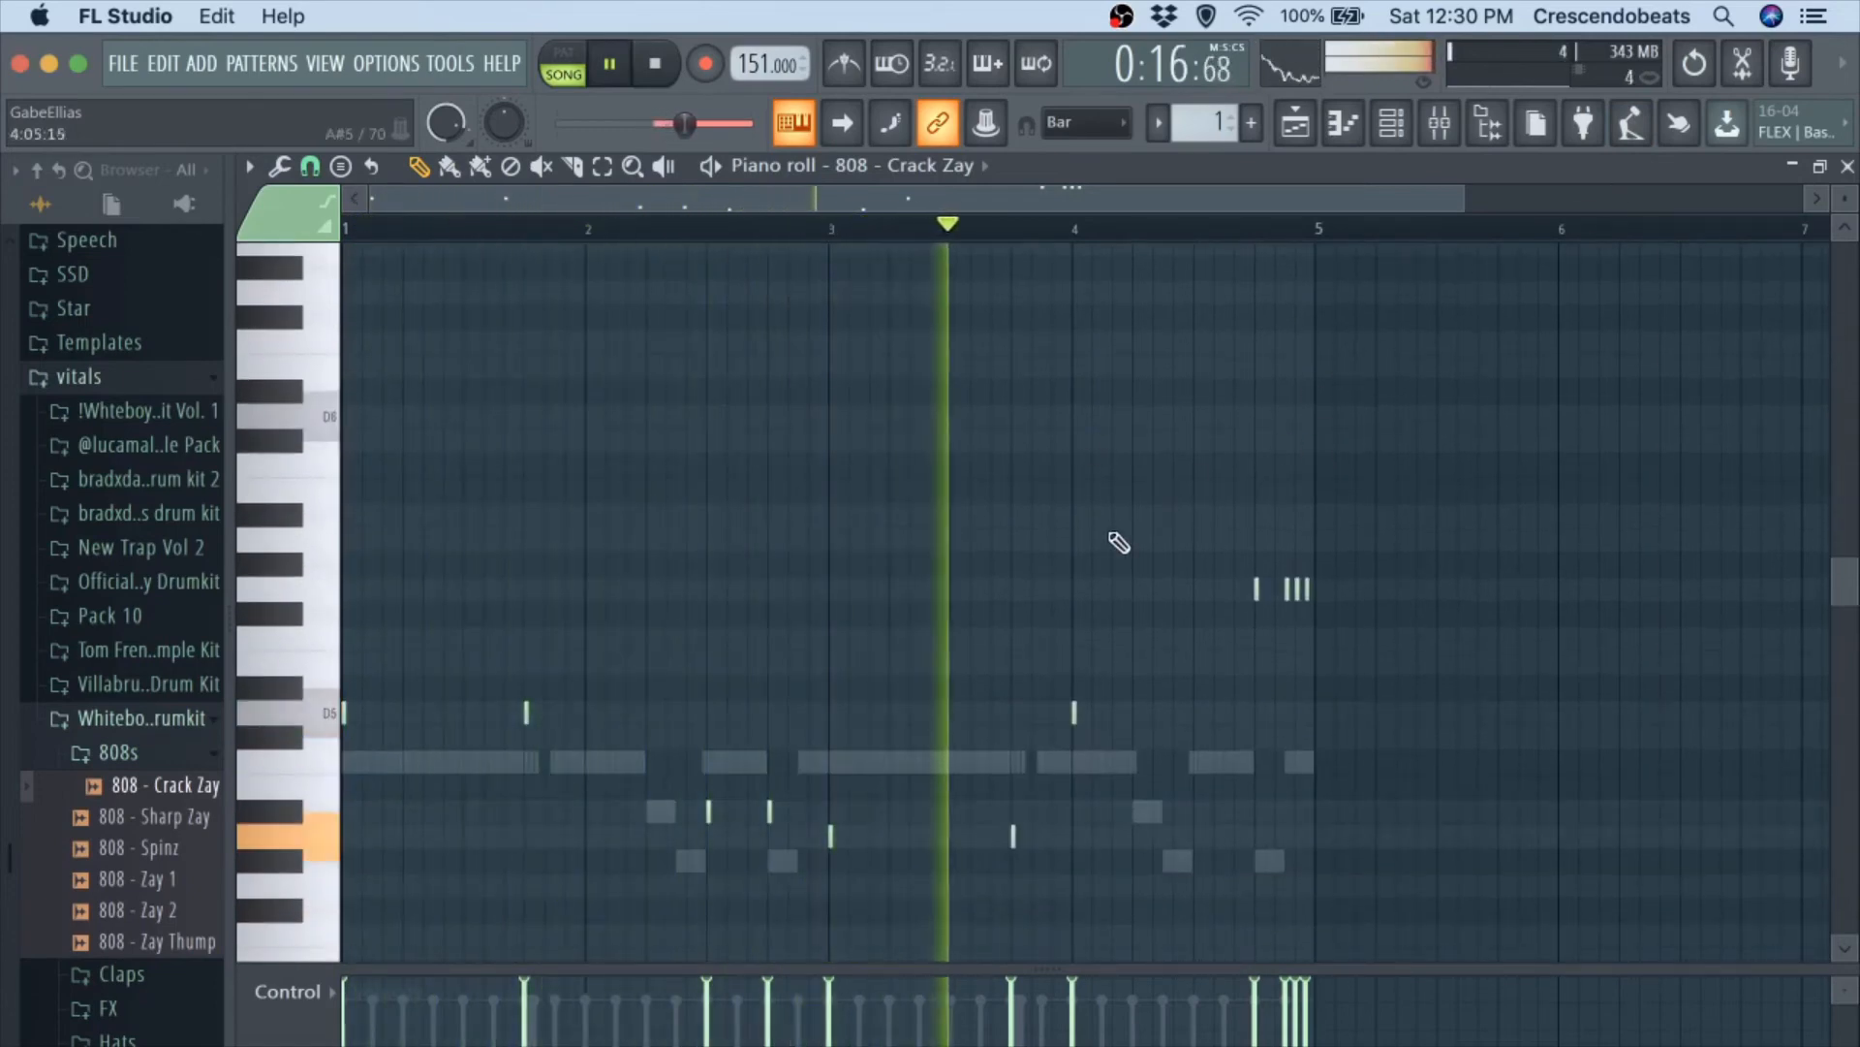
key(space)
key(space)
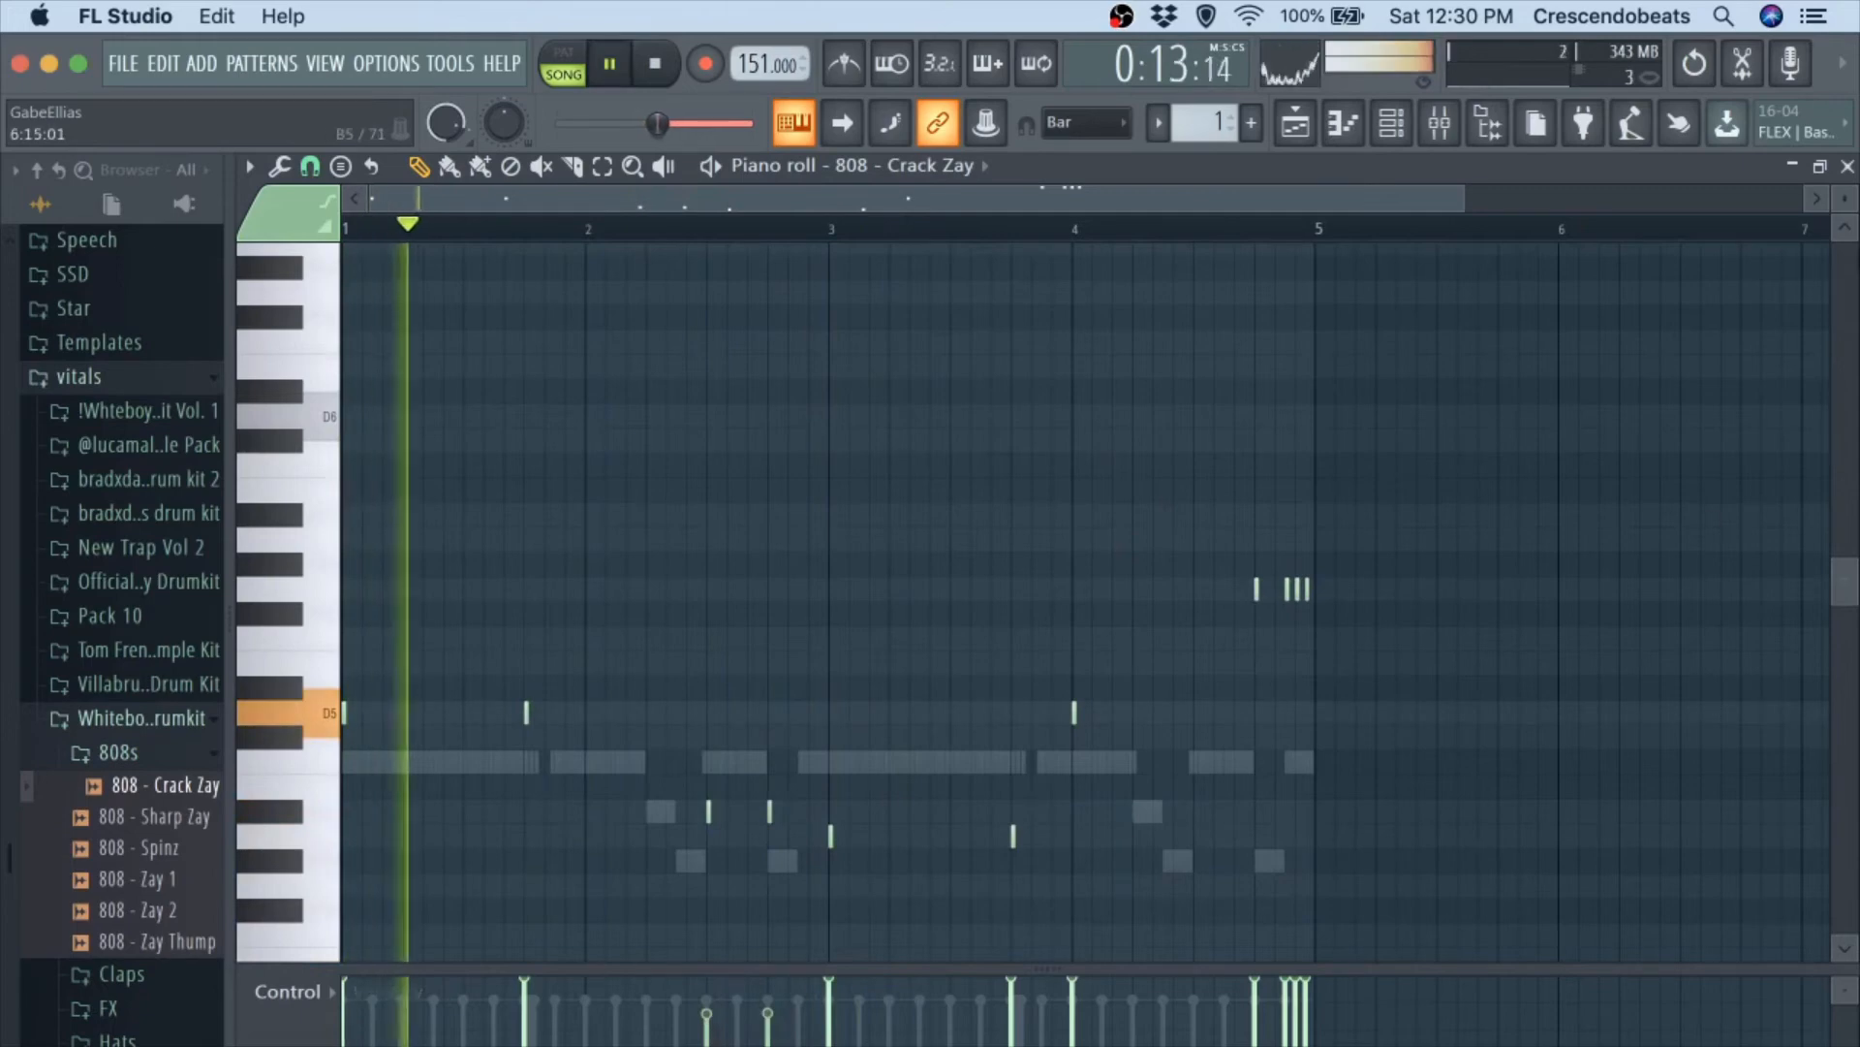
Raise the velocity of the two A#4 notes in bar 2 of the 808 - Crack Zay pattern to nearly full.
key(F7)
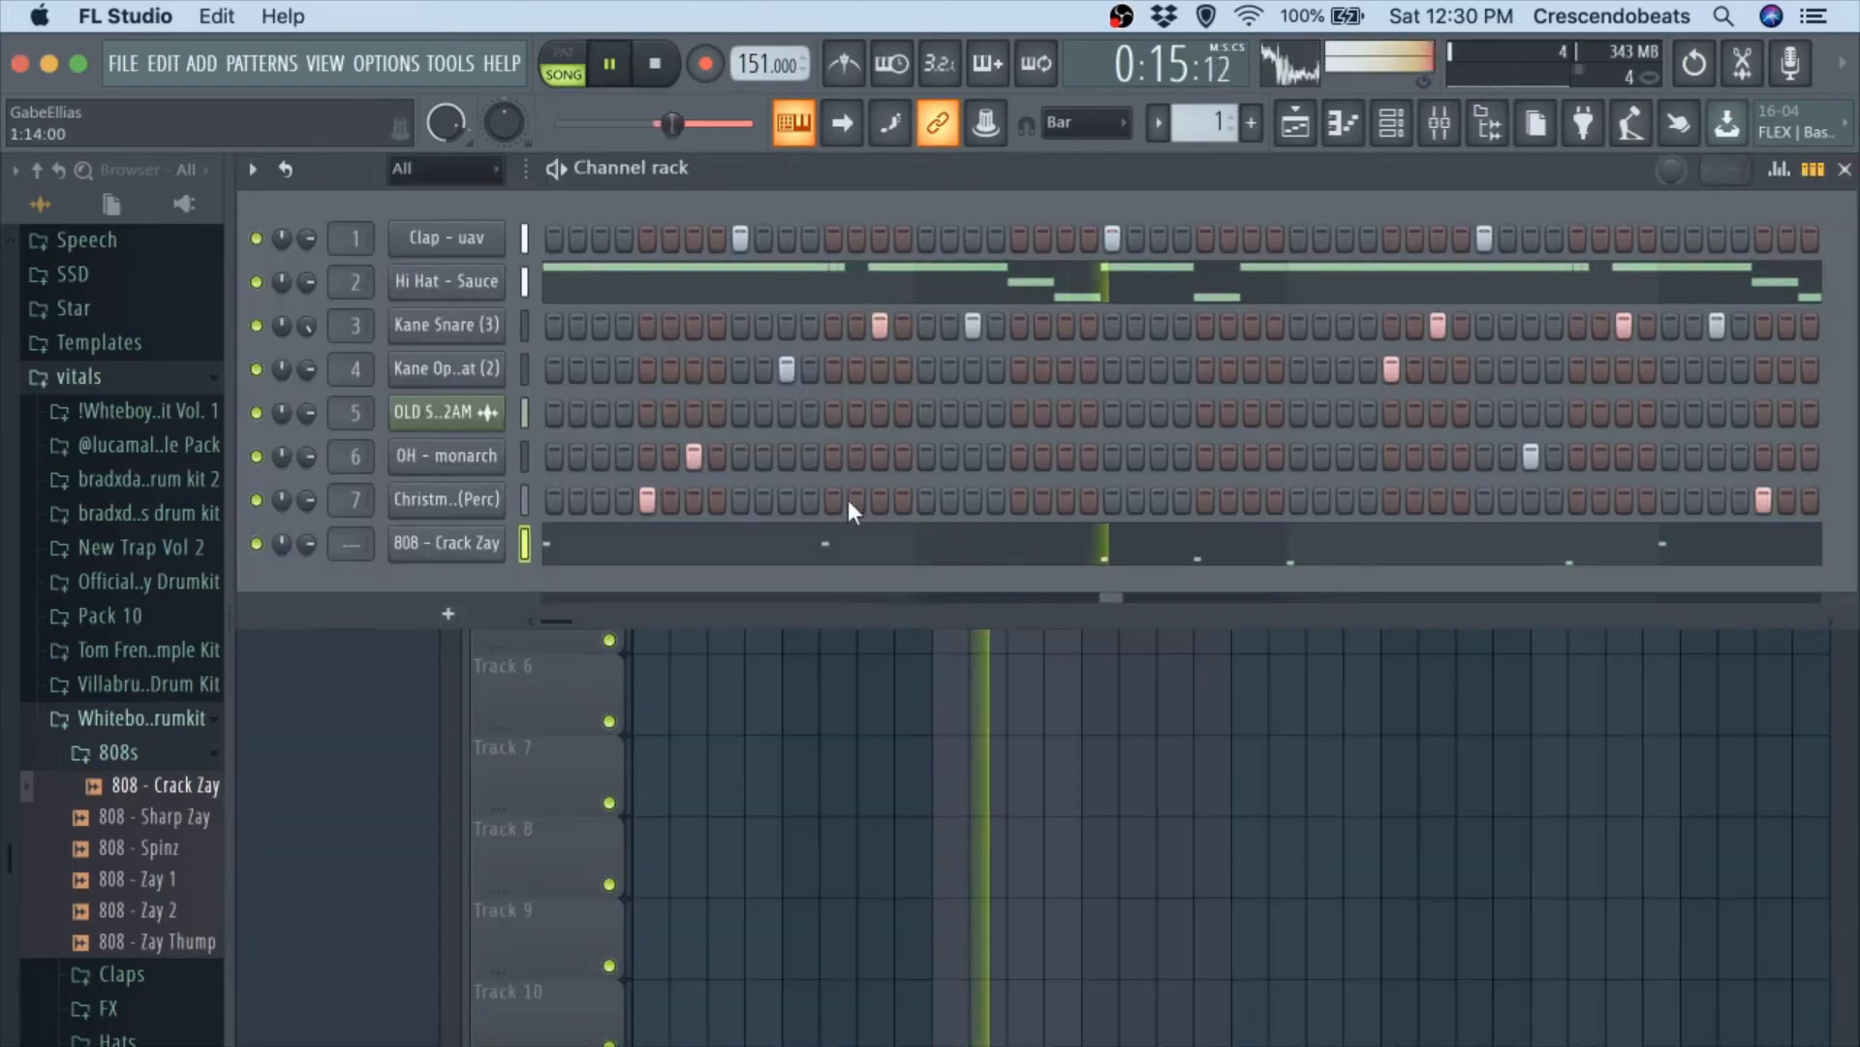
click(644, 543)
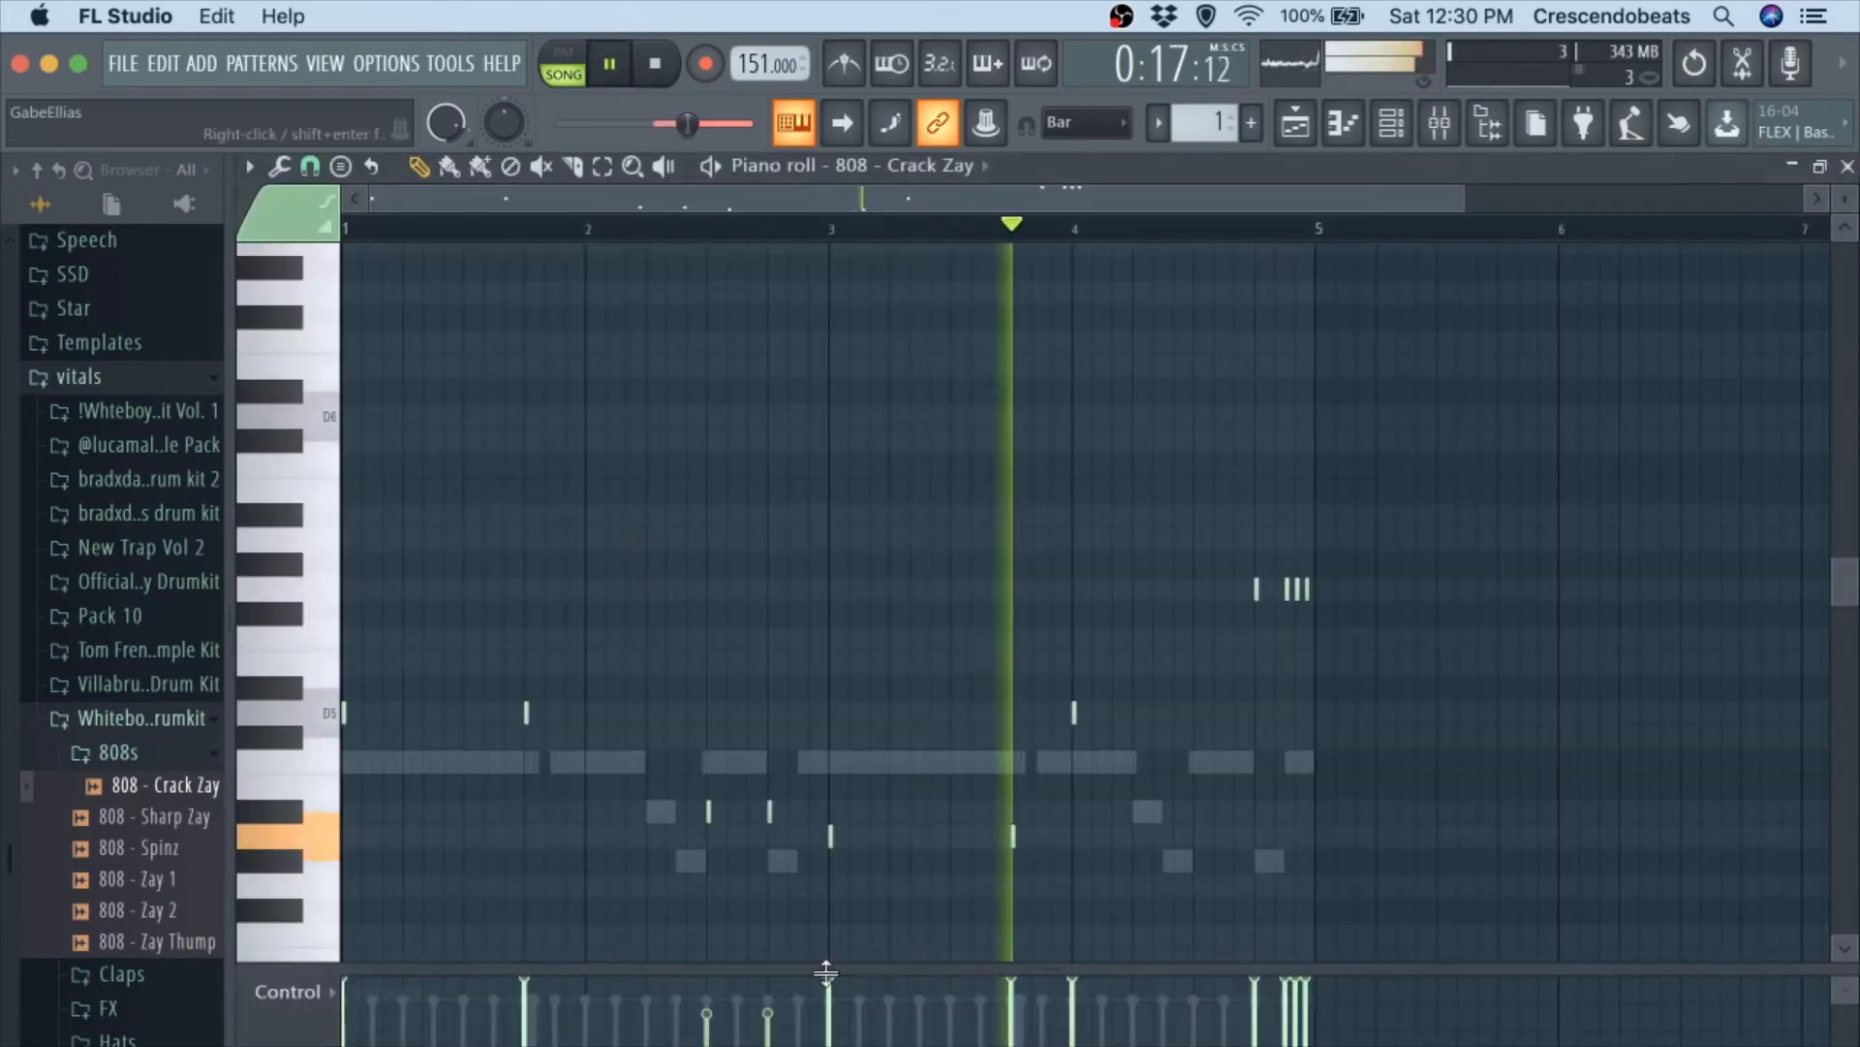
drag(709, 992, 765, 986)
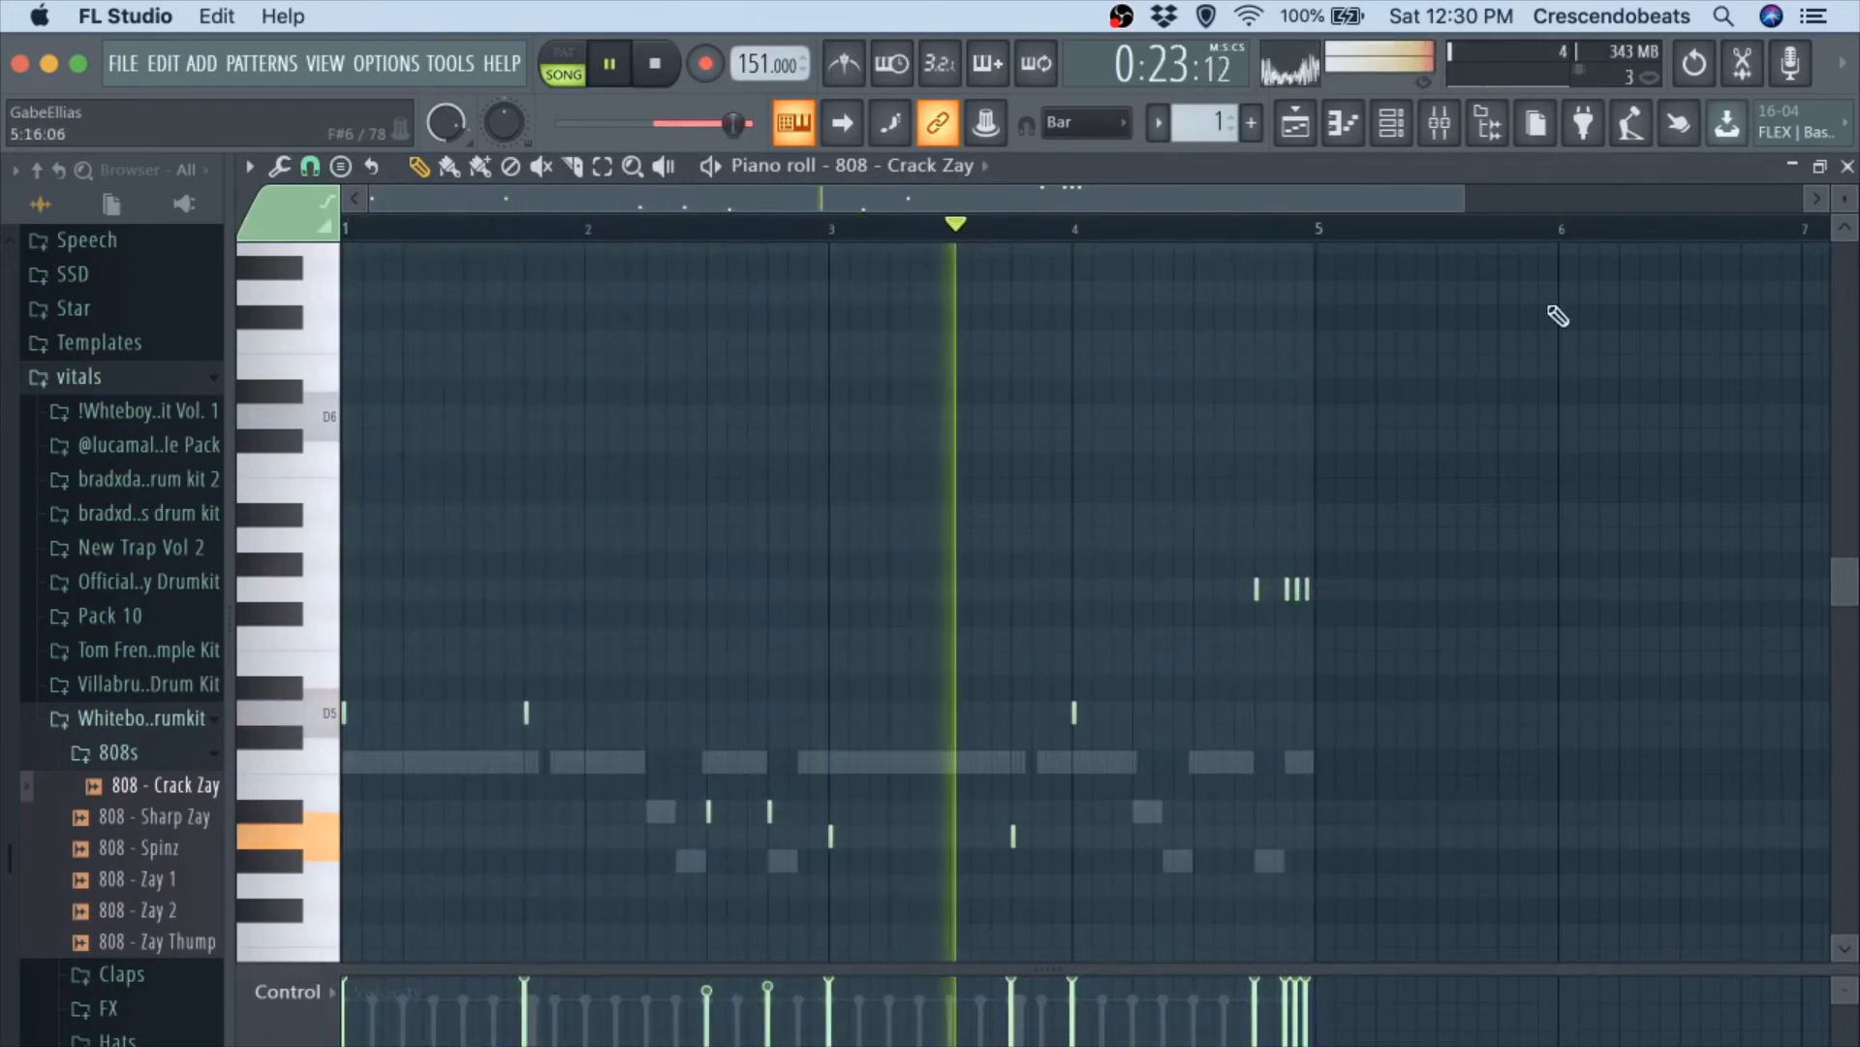
Replace the 808 - Crack Zay channel's sample with 808 - Sharp Zay from the 808s folder and audition it with the beat.
key(F6)
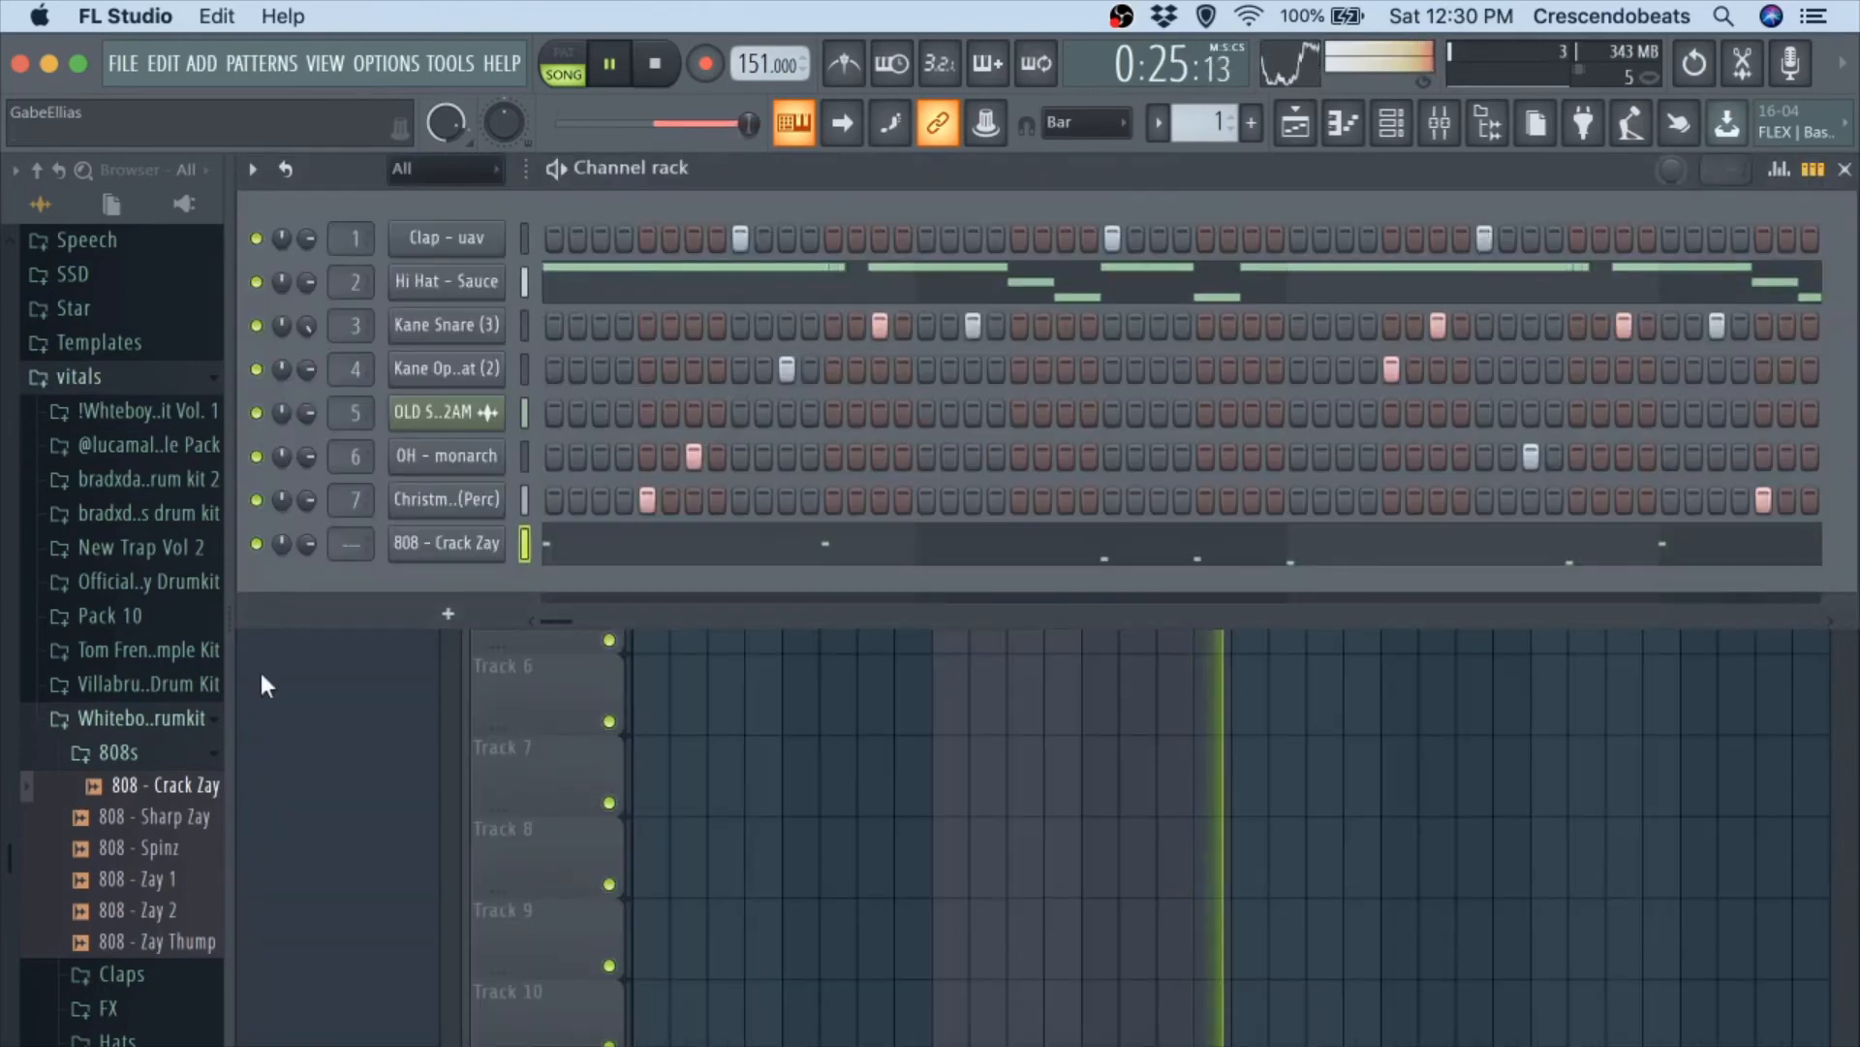
key(space)
drag(148, 820, 472, 539)
key(space)
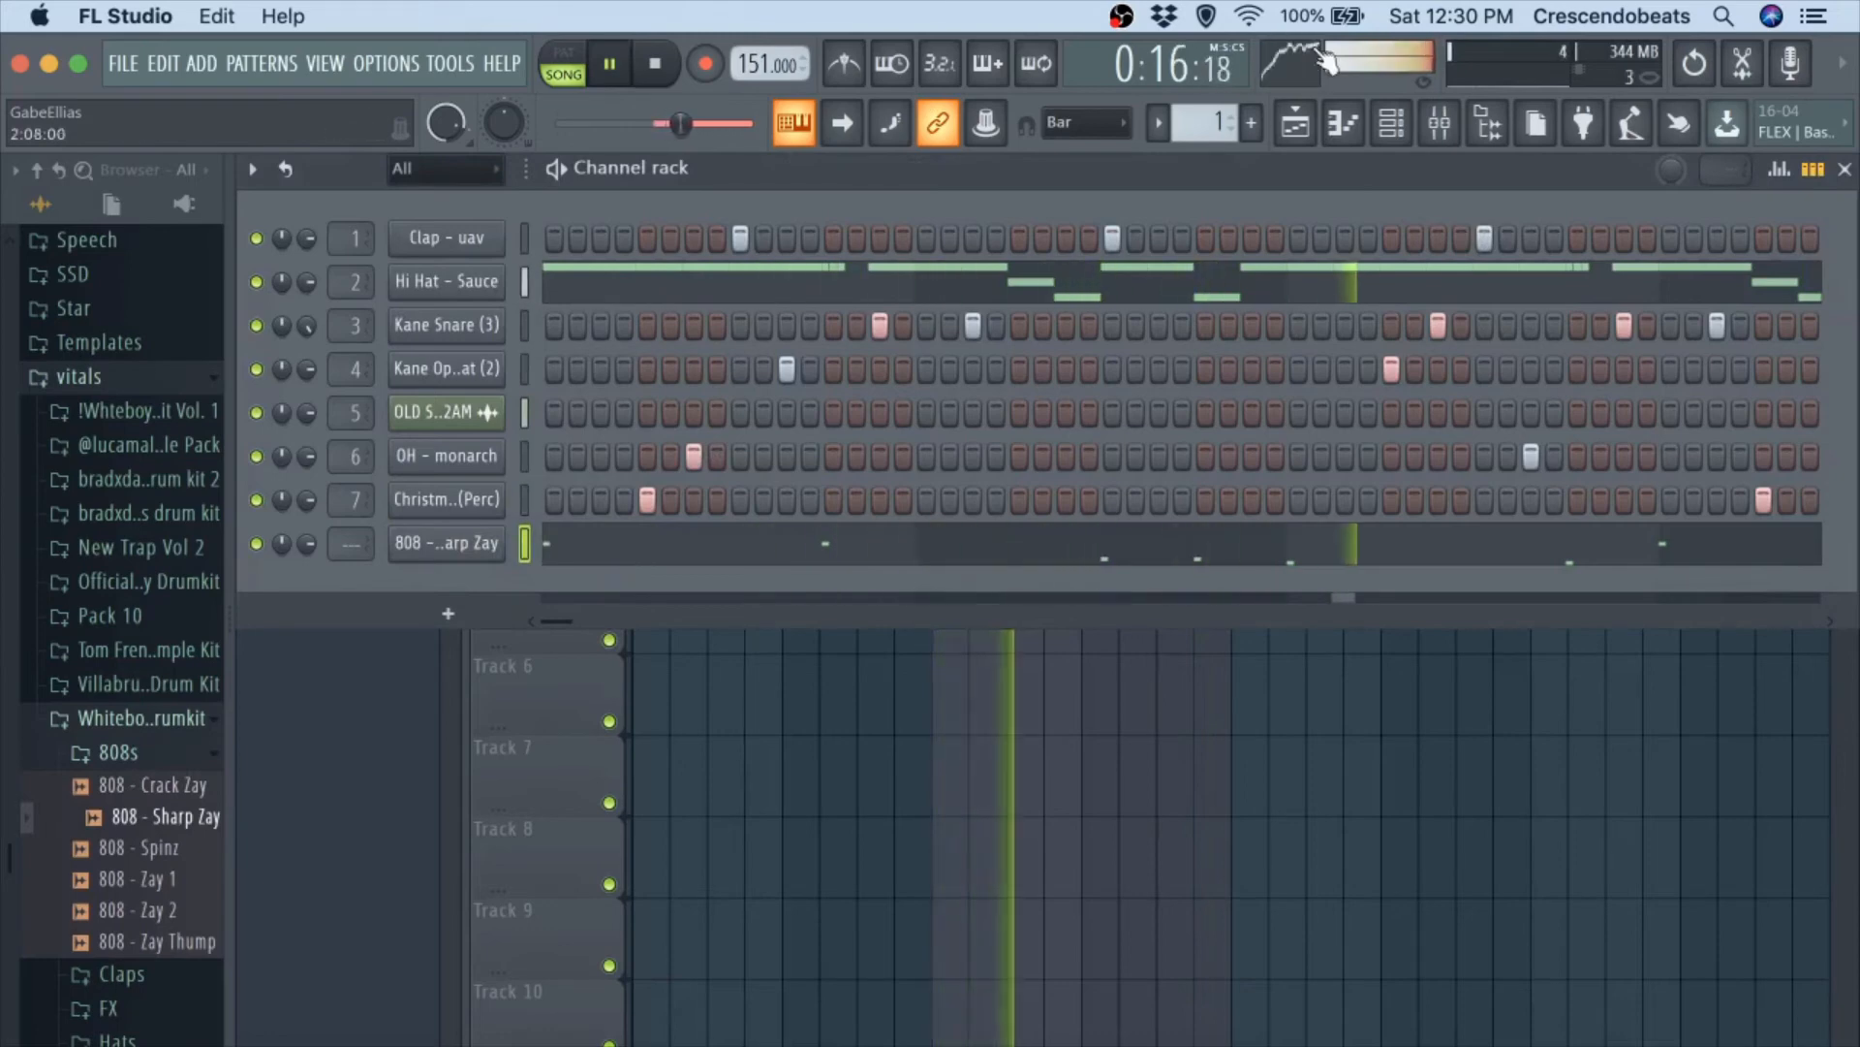
Route the 808 - Sharp Zay channel to mixer track 8, show that track in the mixer and stop playback.
click(1439, 123)
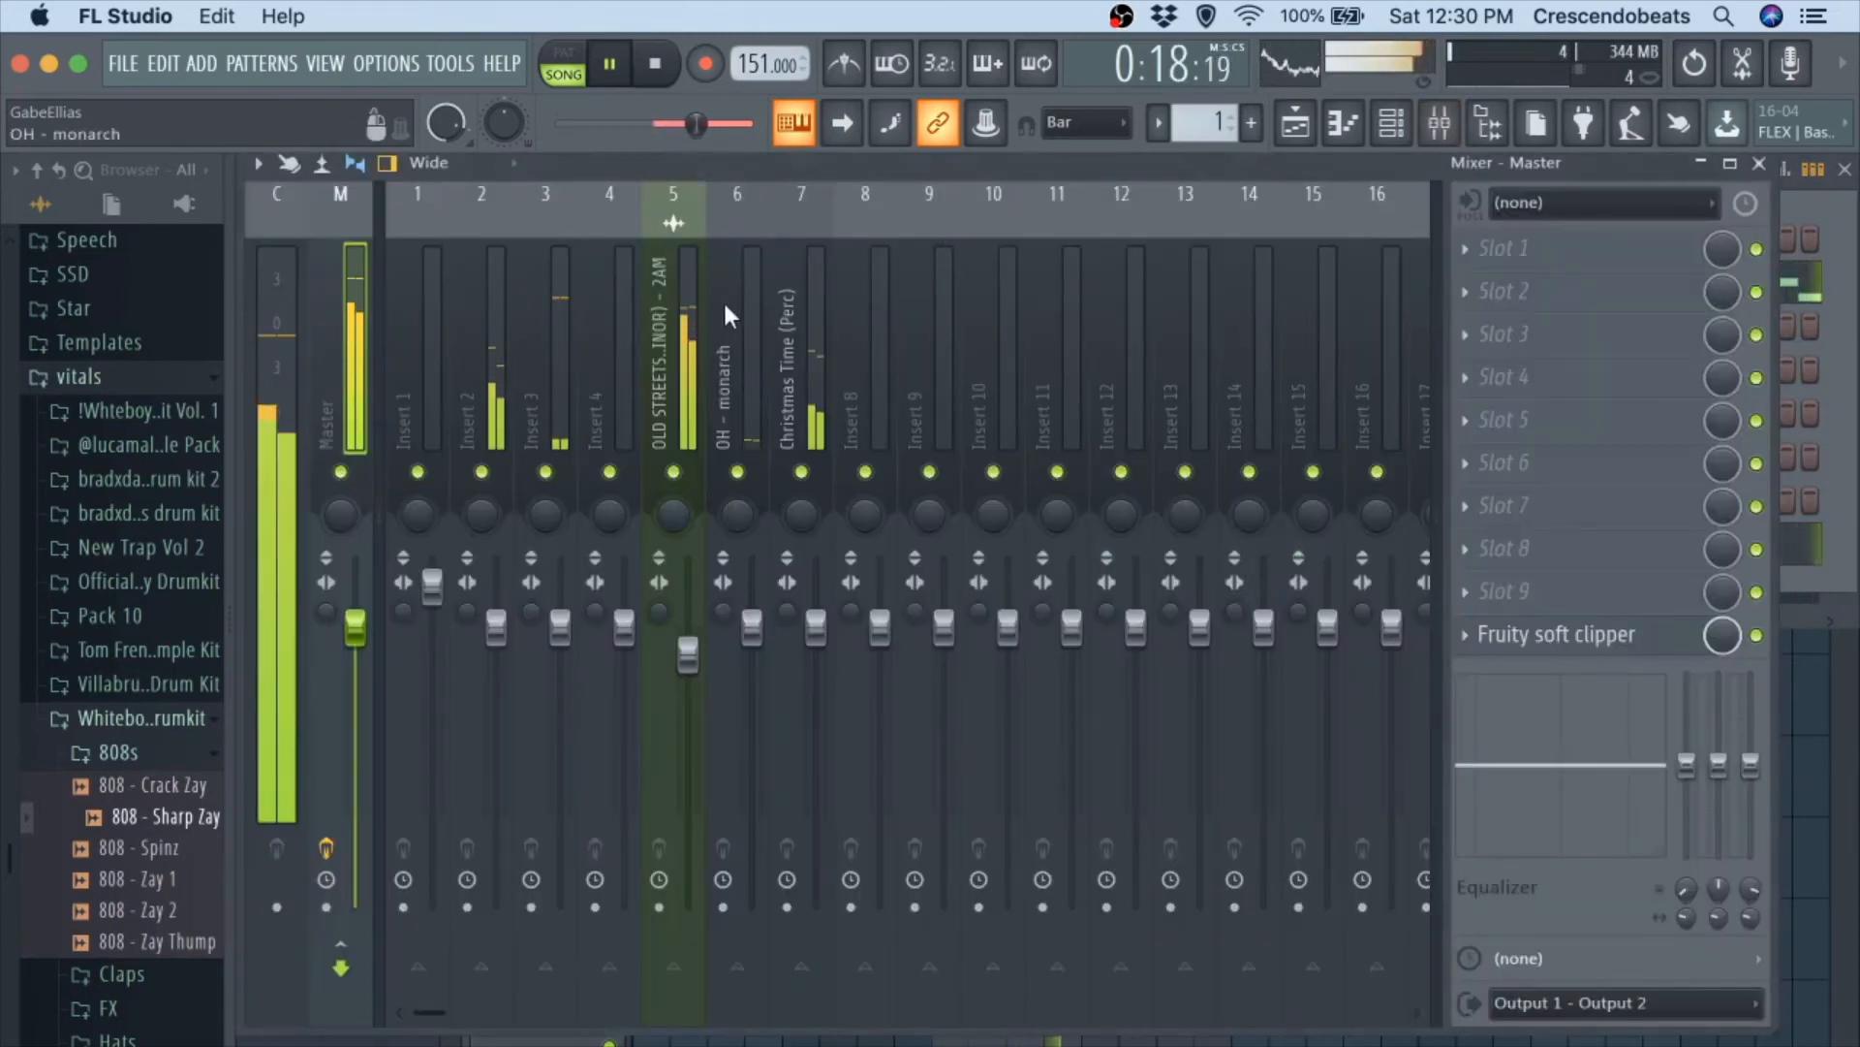
click(1759, 167)
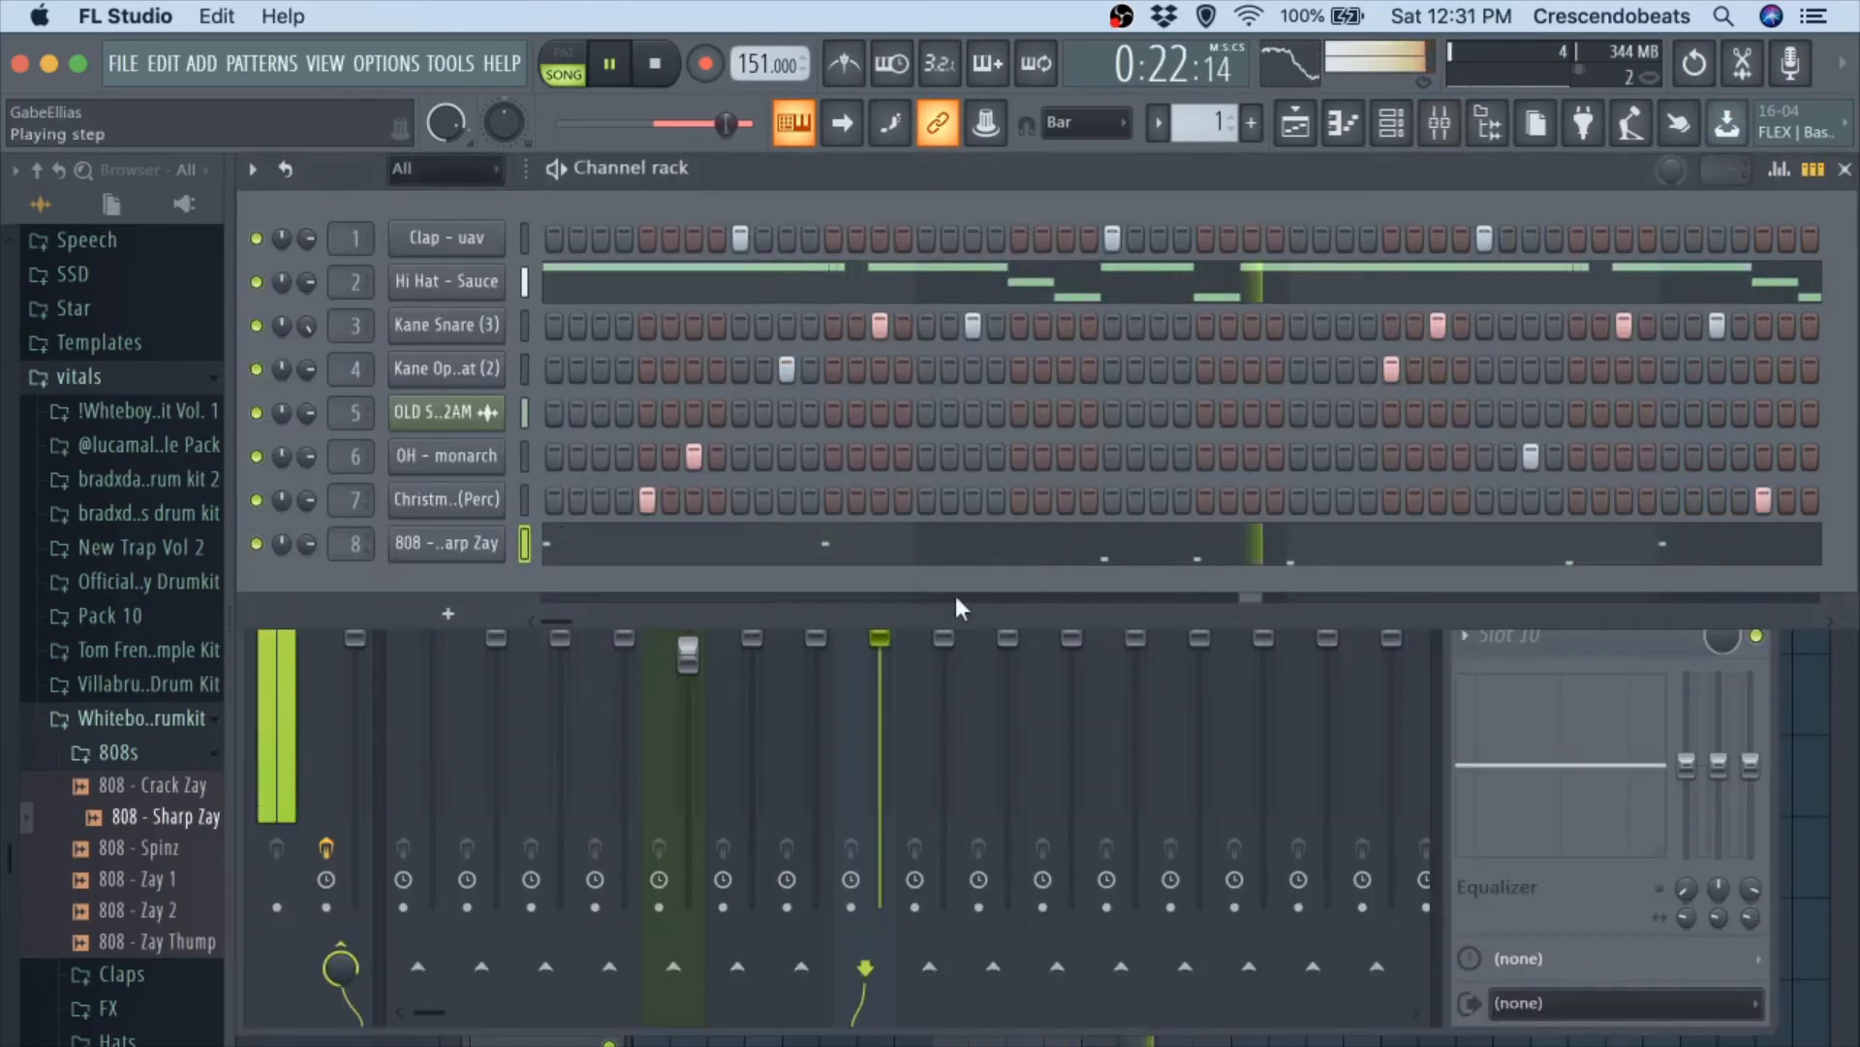
click(1489, 124)
key(space)
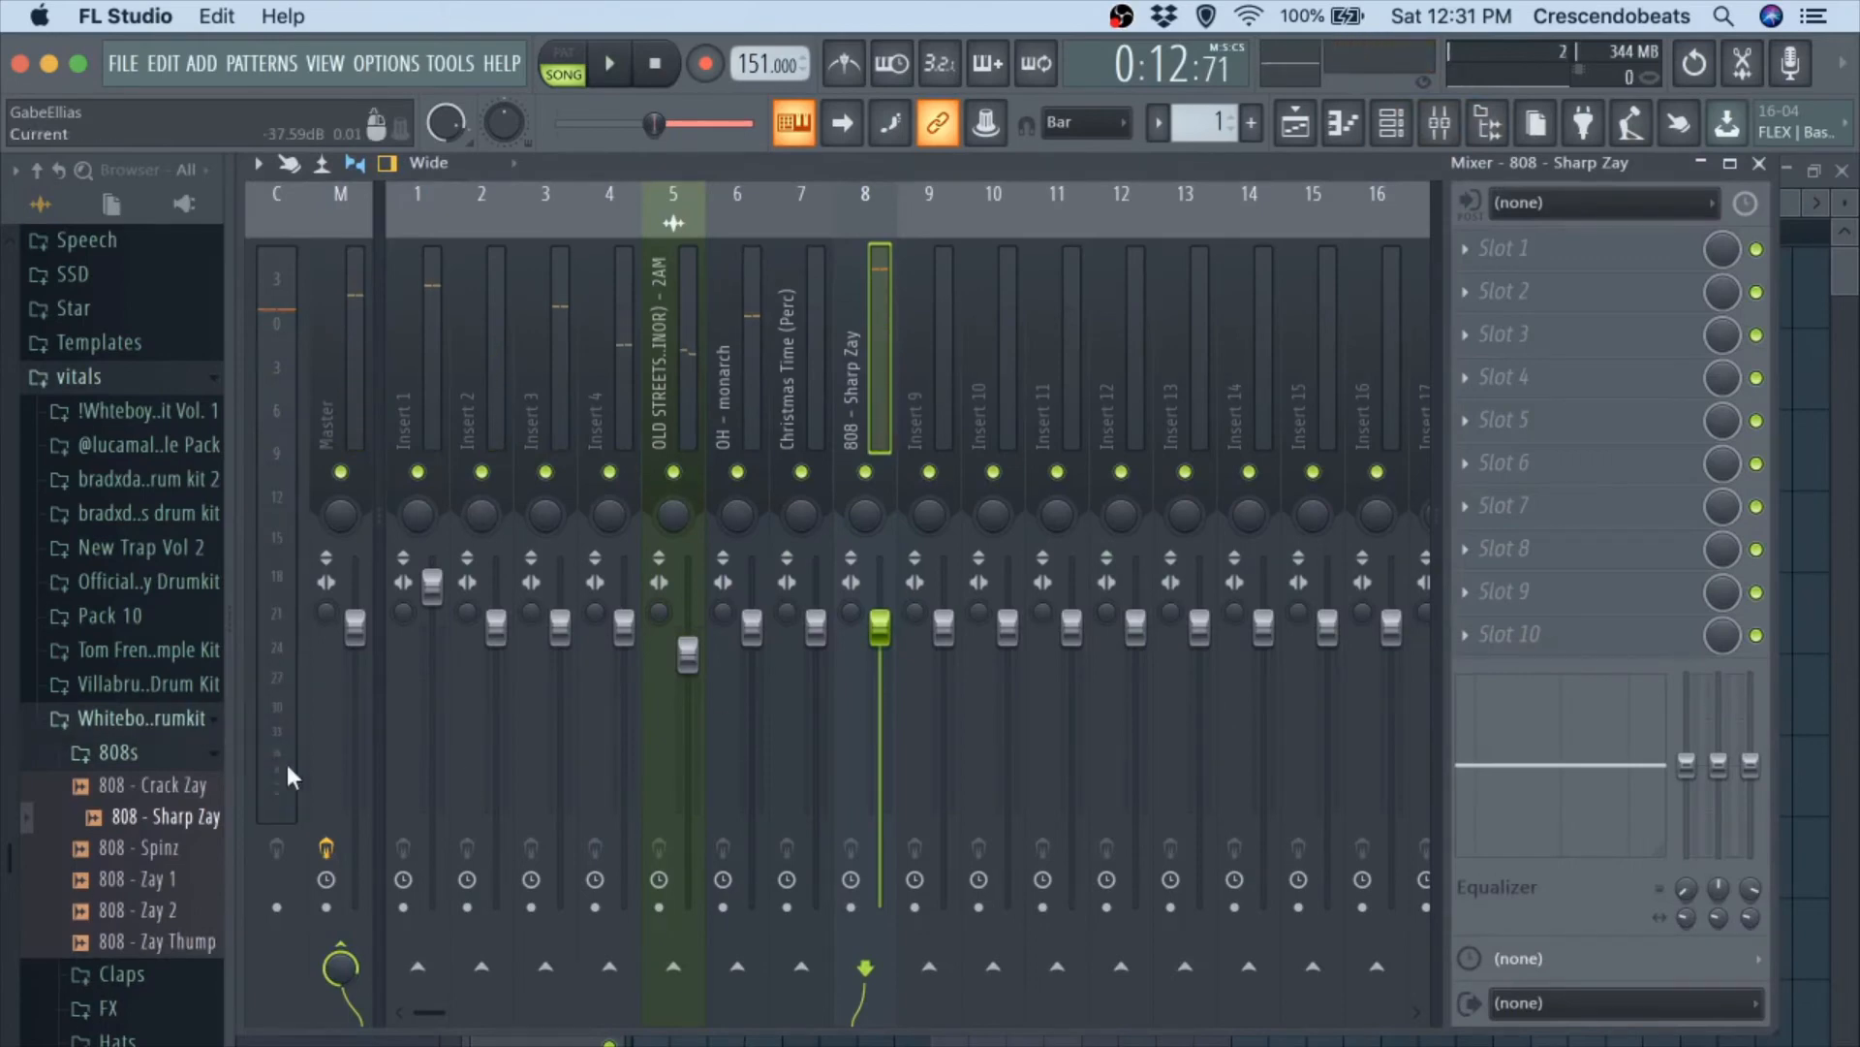
Load the Mingo Master 808 3 mixer preset onto the 808's track 8 and audition it with the beat.
click(164, 725)
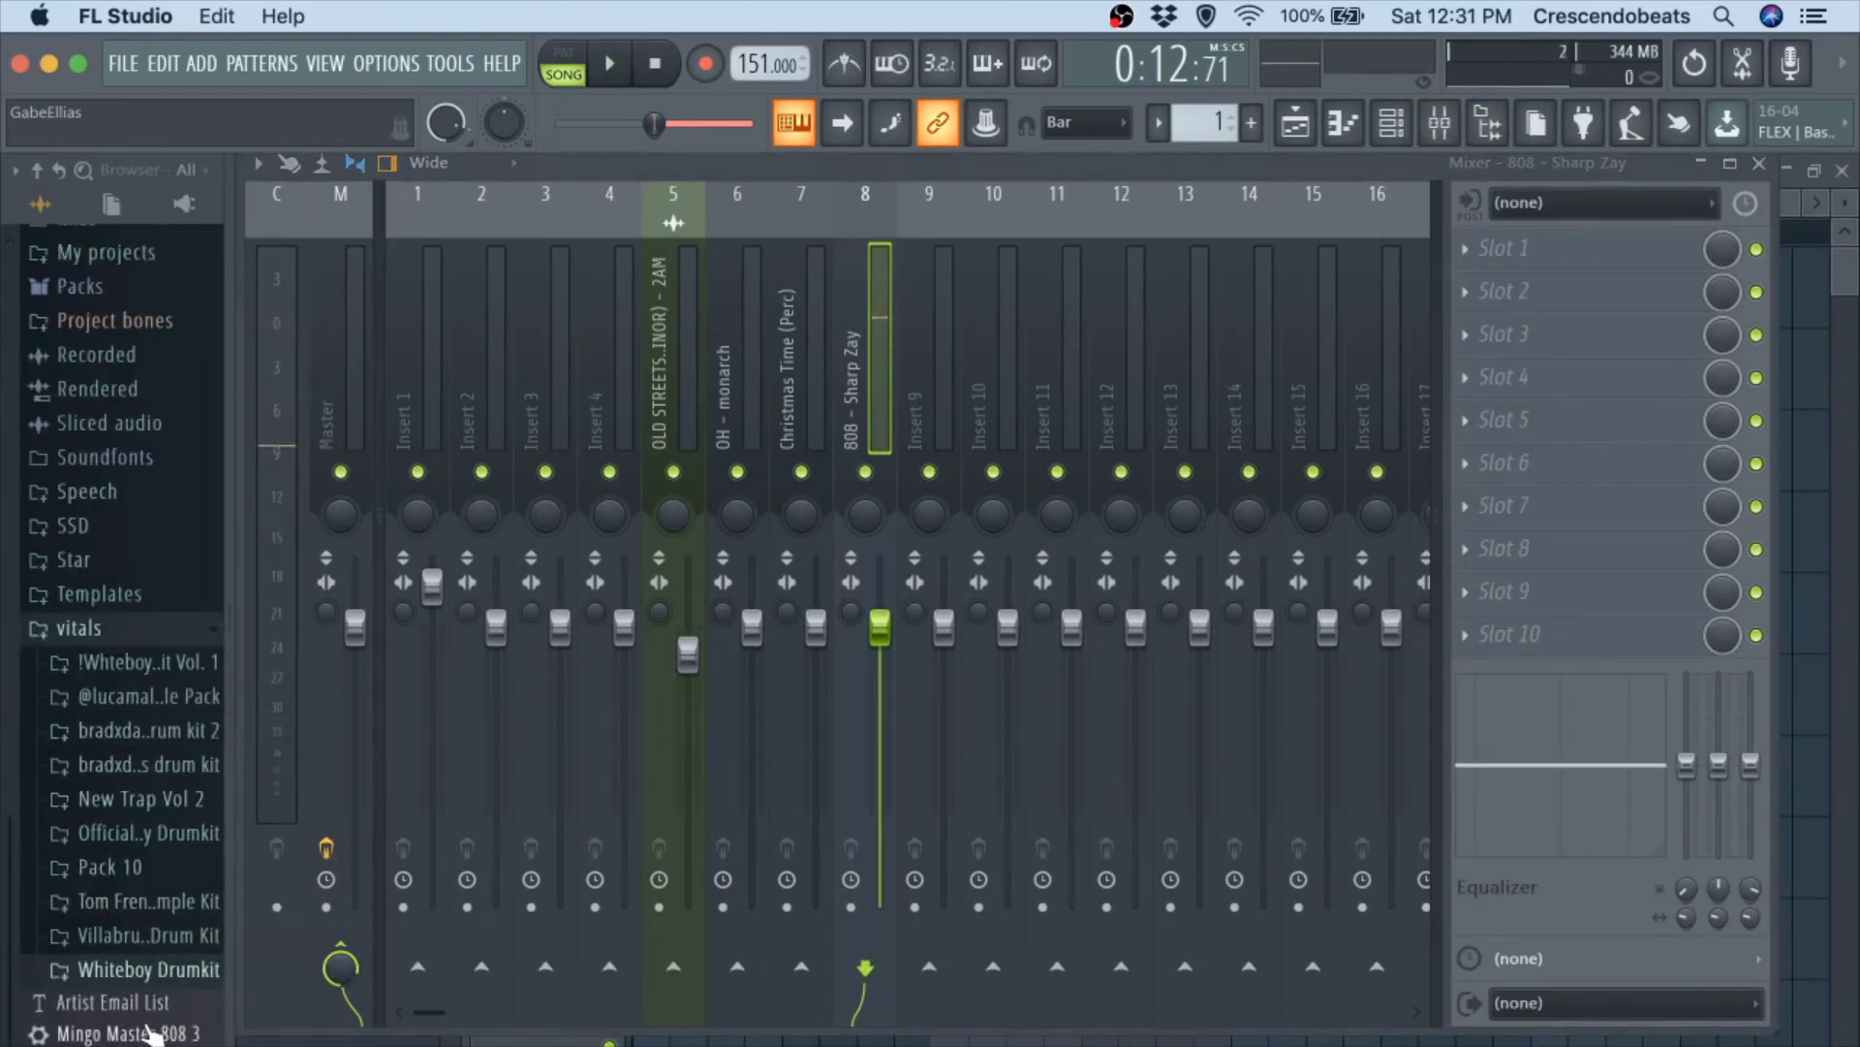
drag(894, 549, 886, 478)
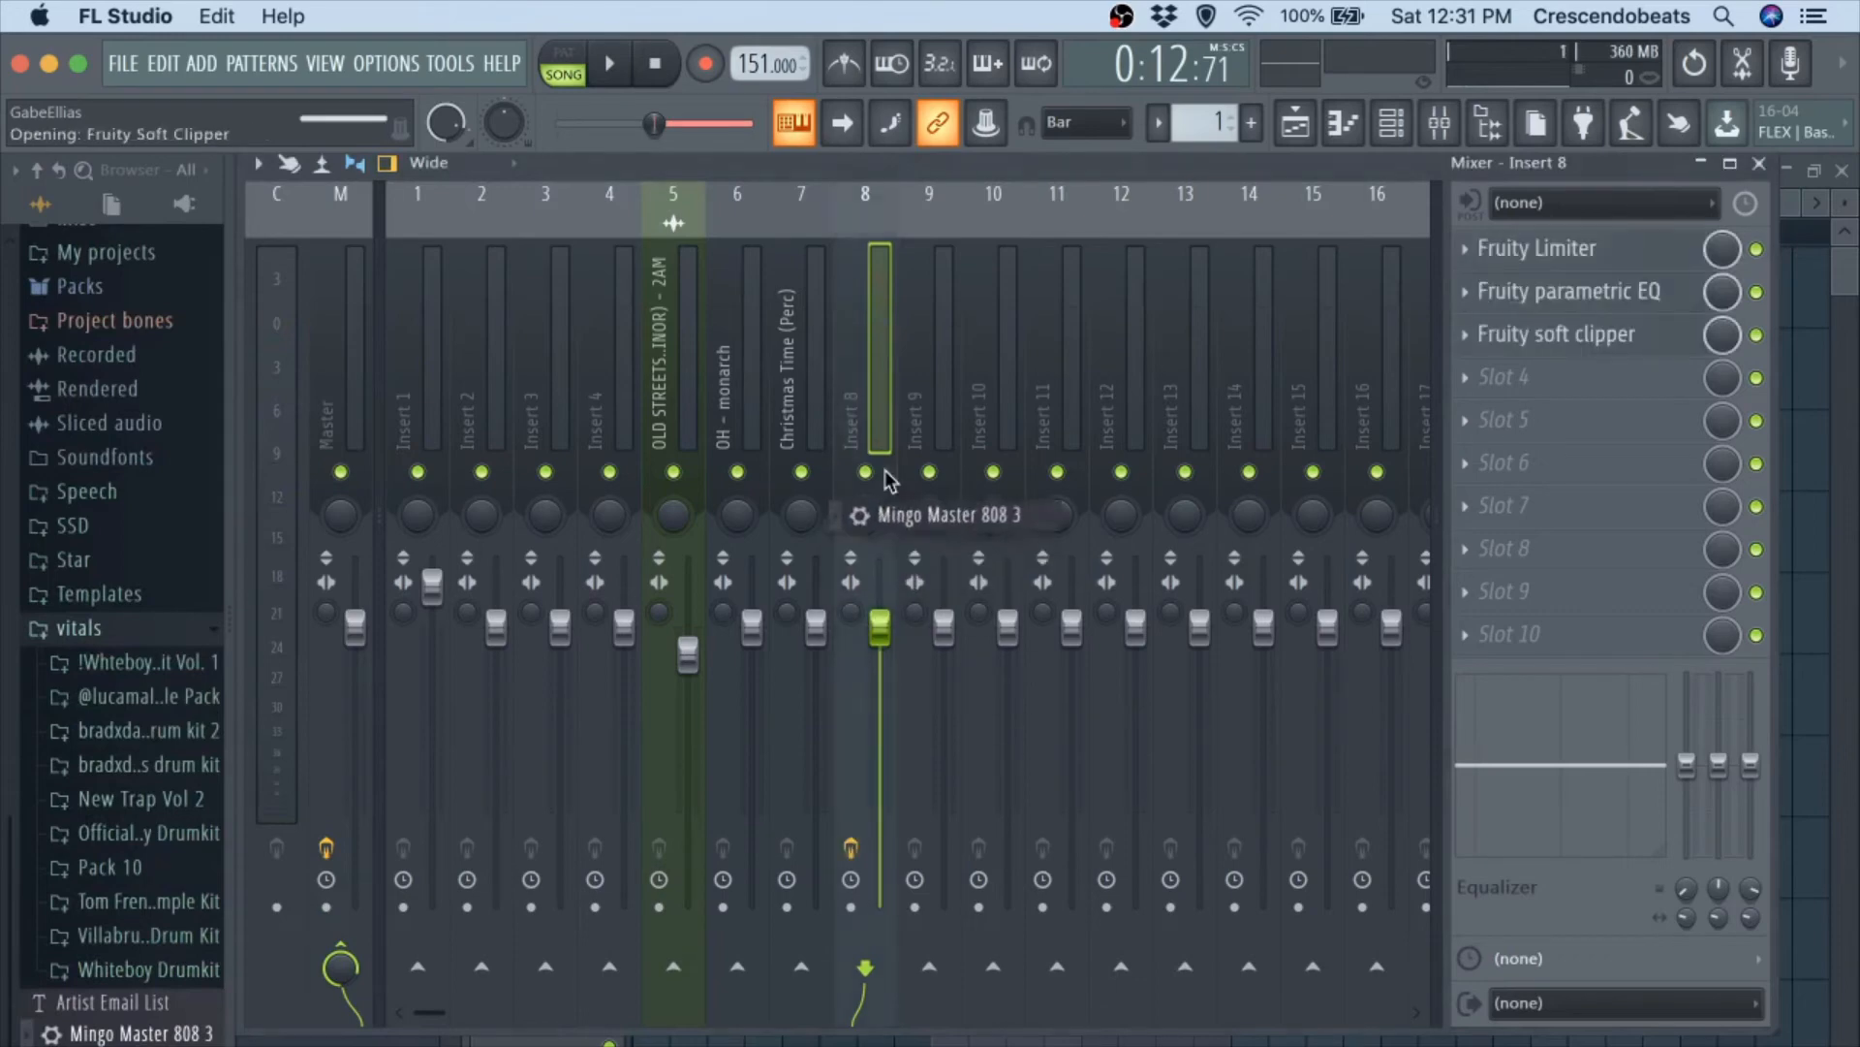
key(space)
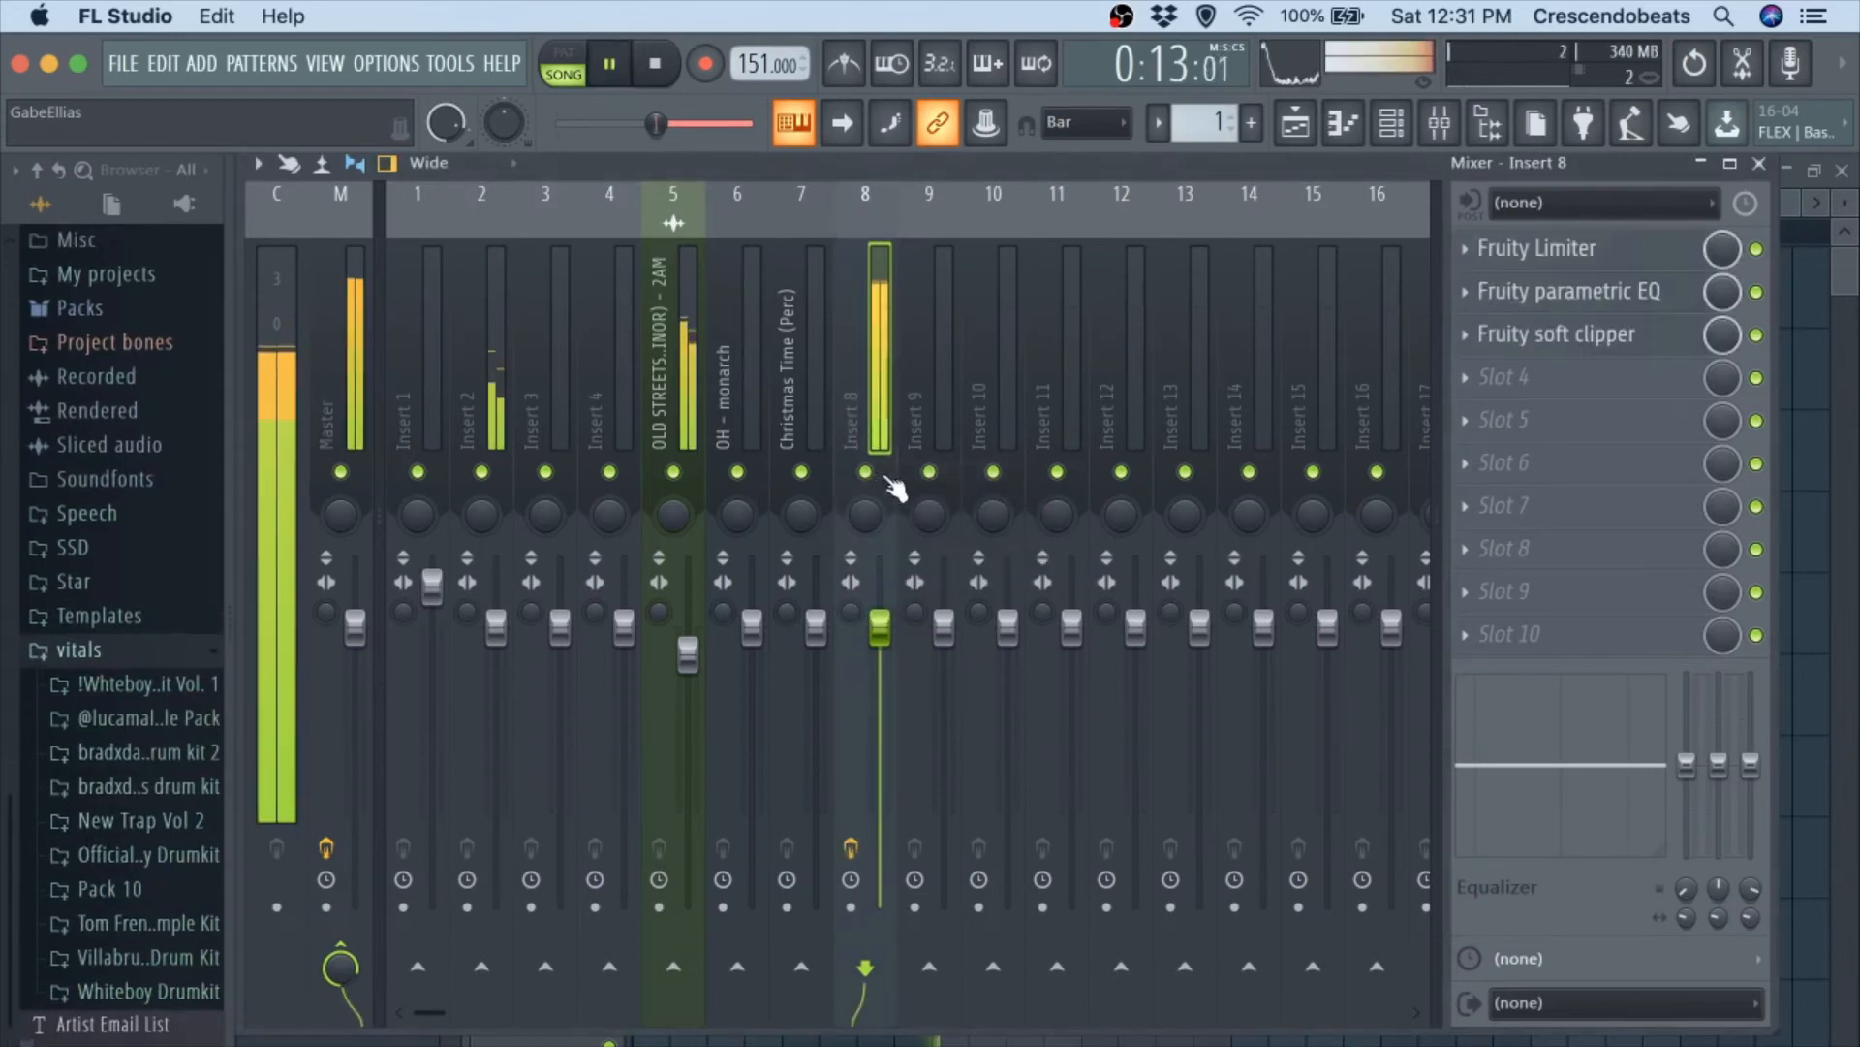
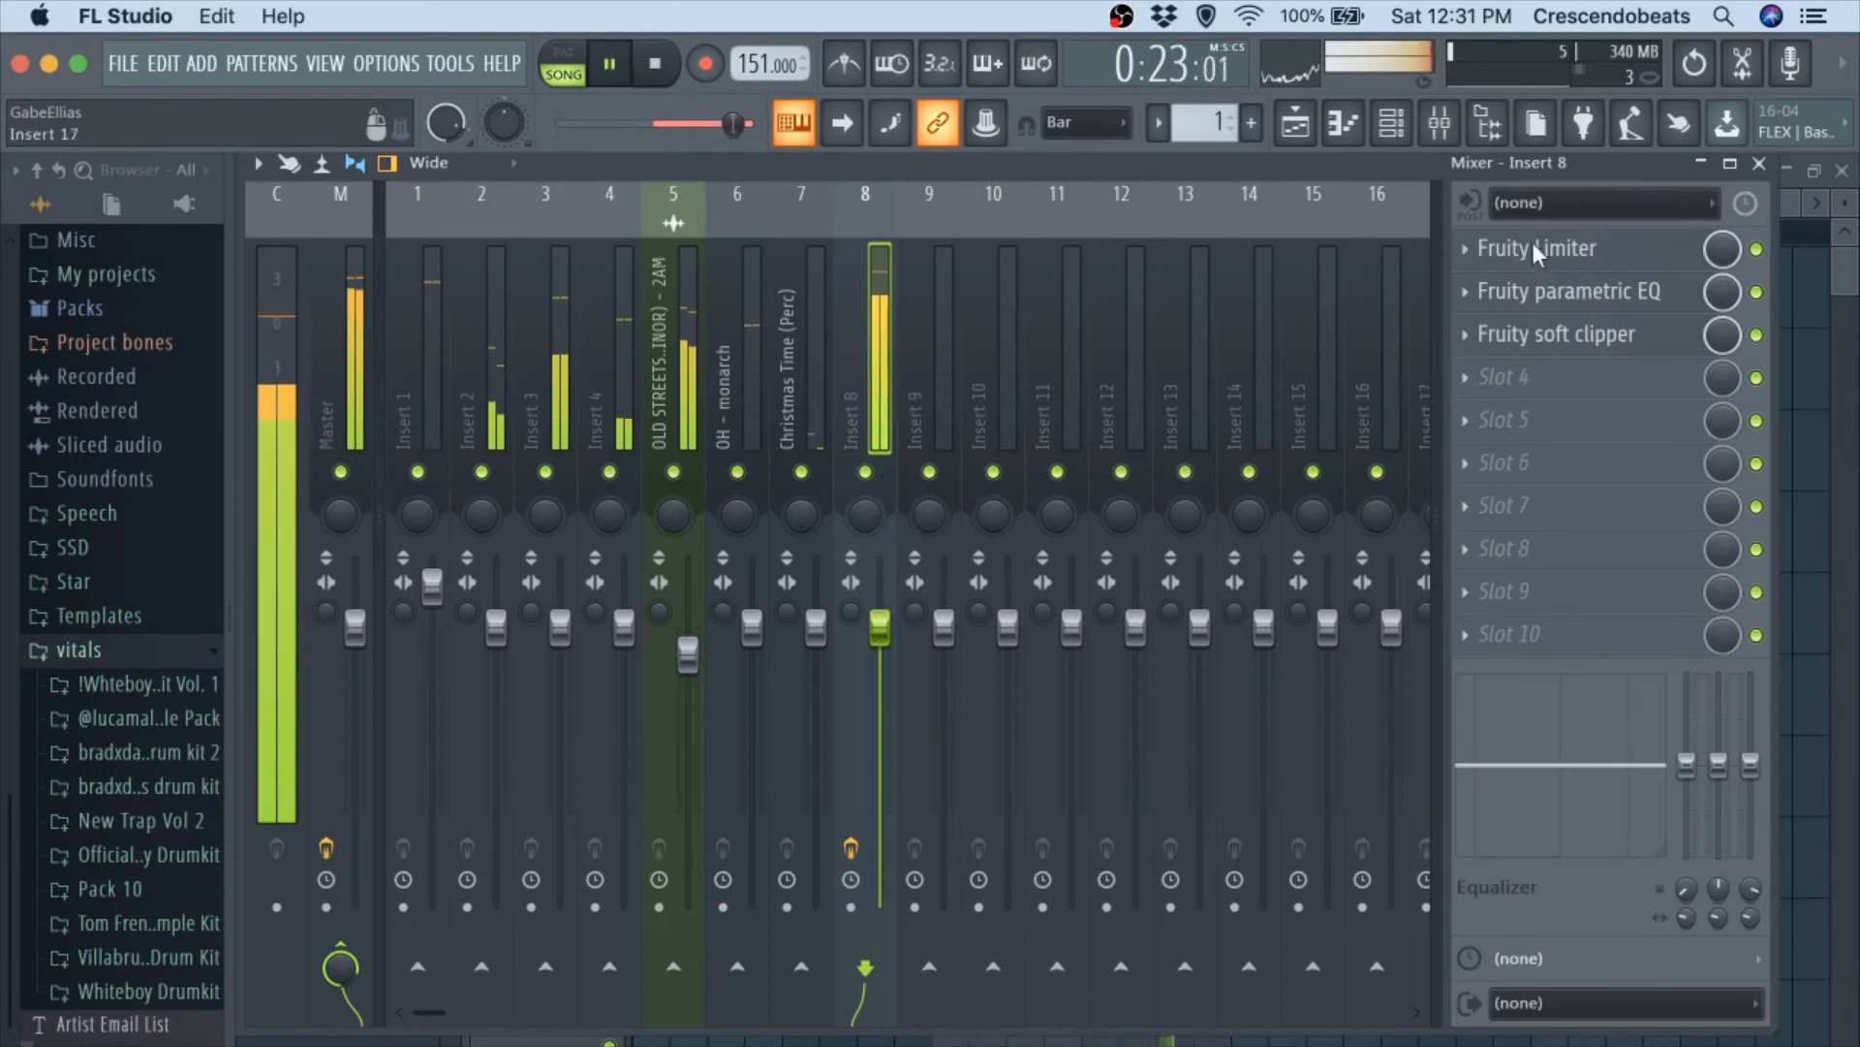
Stop playback and open the 808 - Sharp Zay channel's notes in the piano roll.
click(1765, 166)
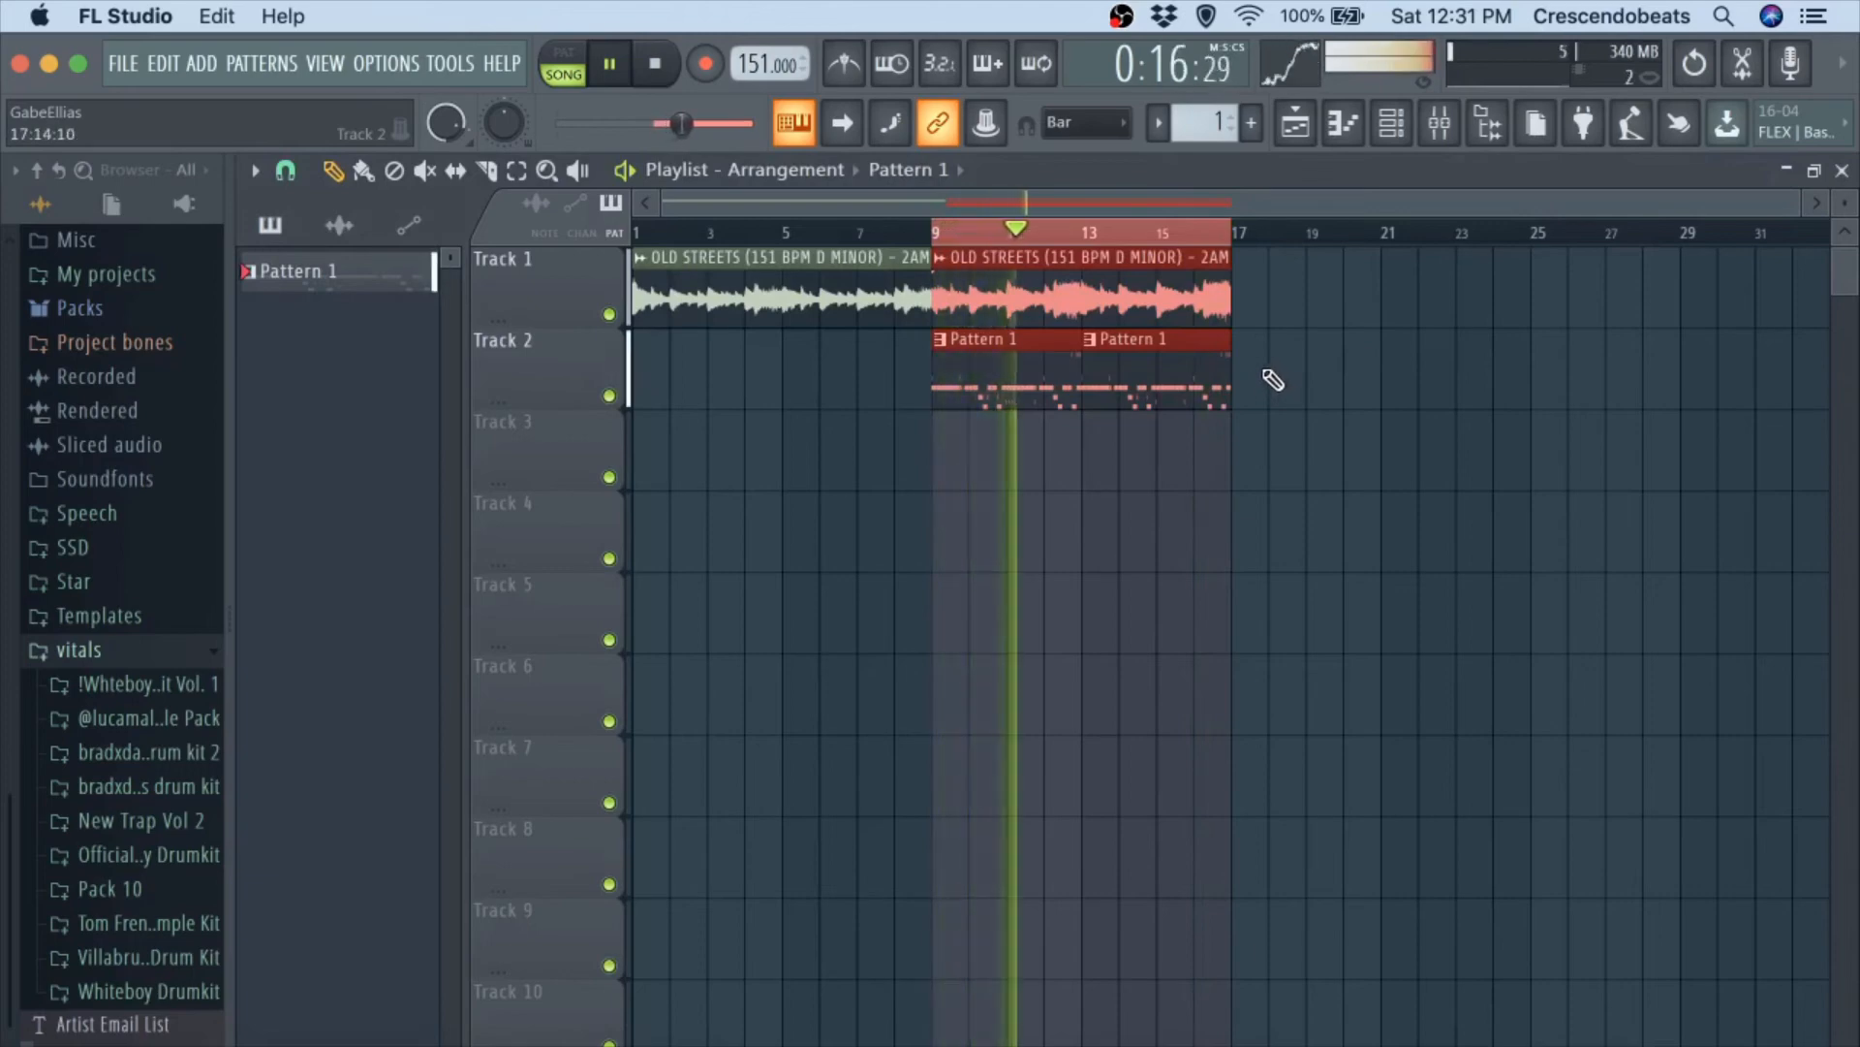
key(space)
double_click(1014, 392)
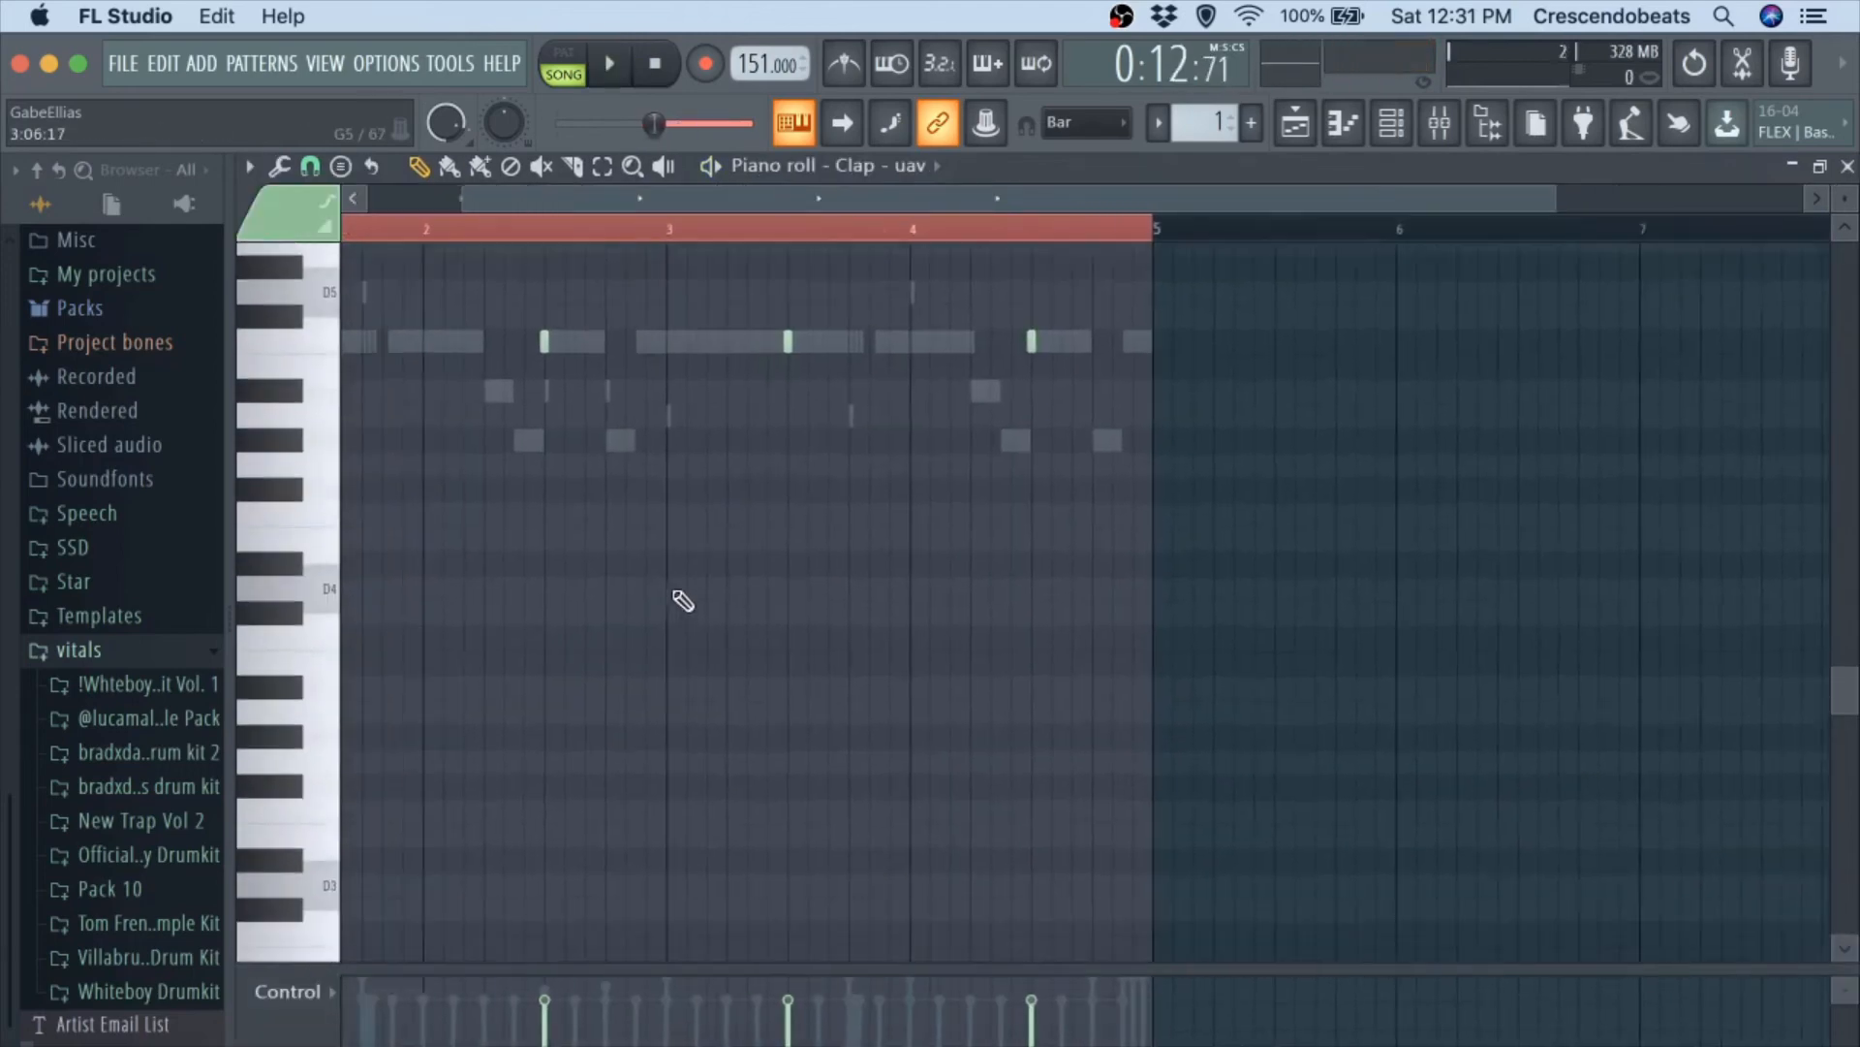
click(1847, 166)
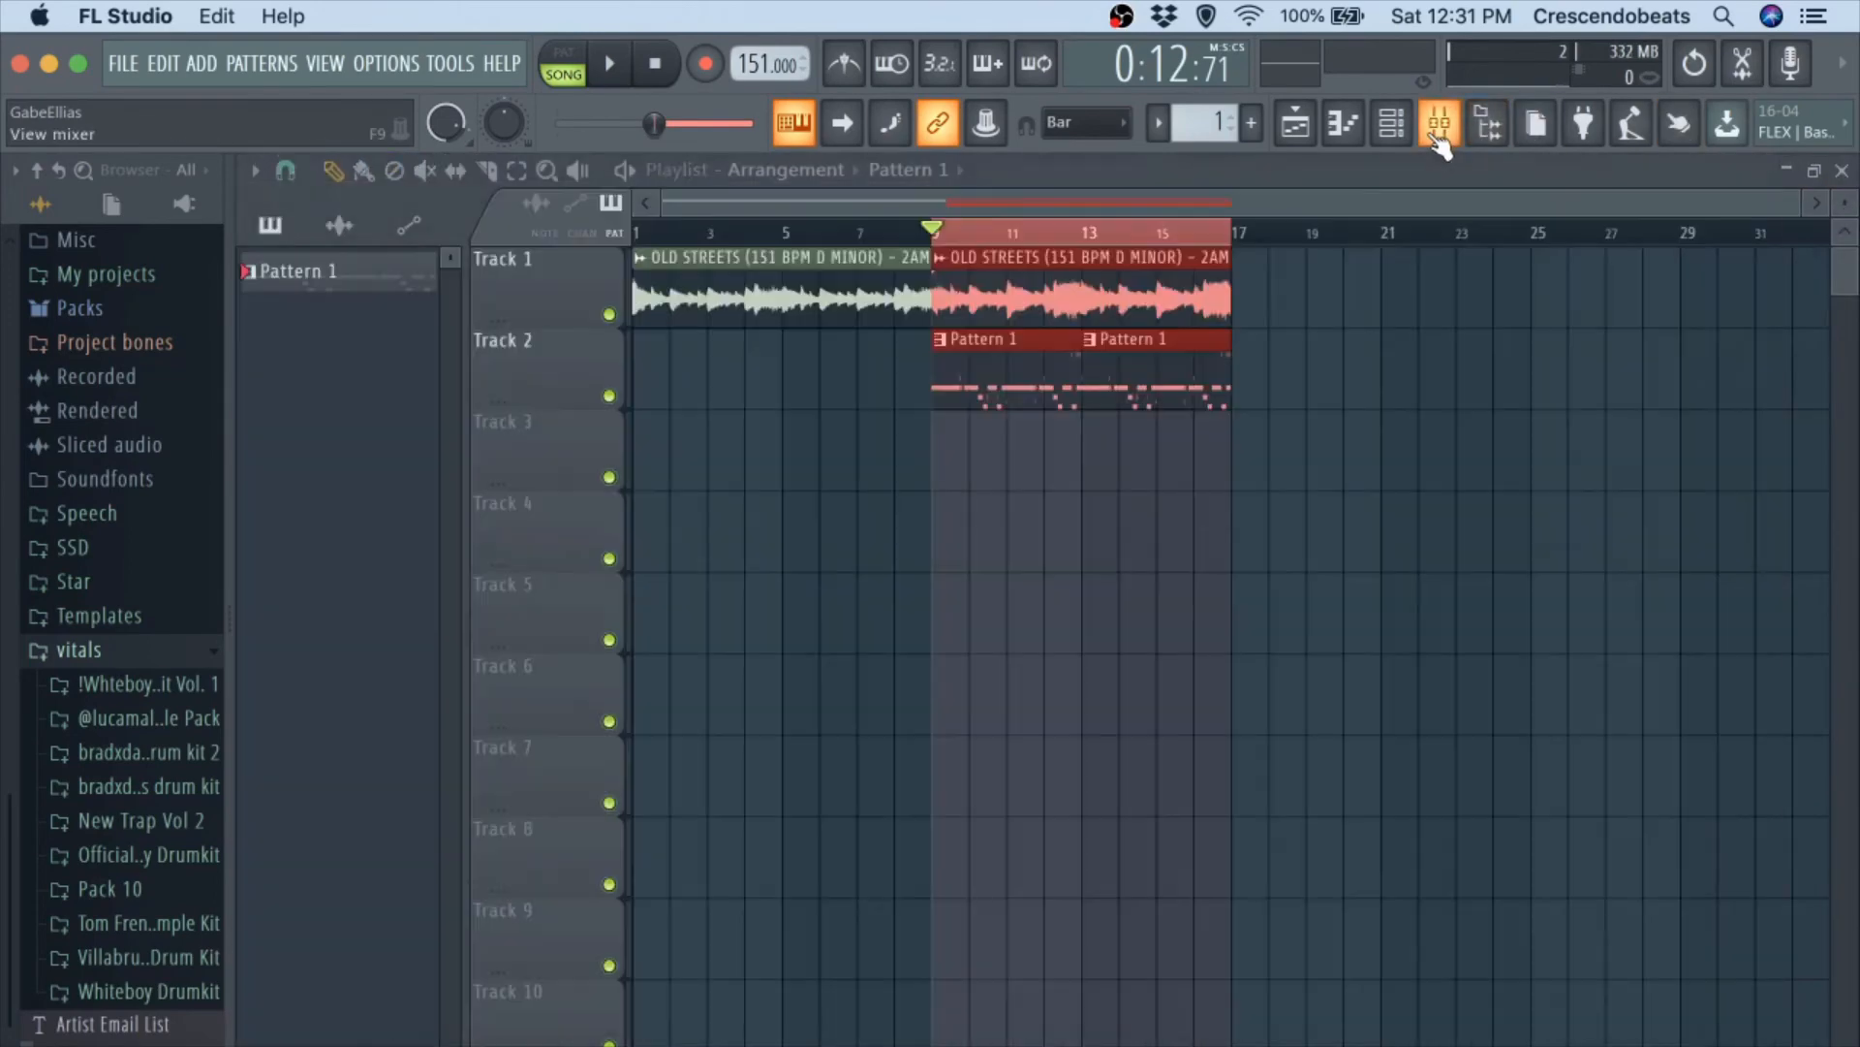
click(1391, 123)
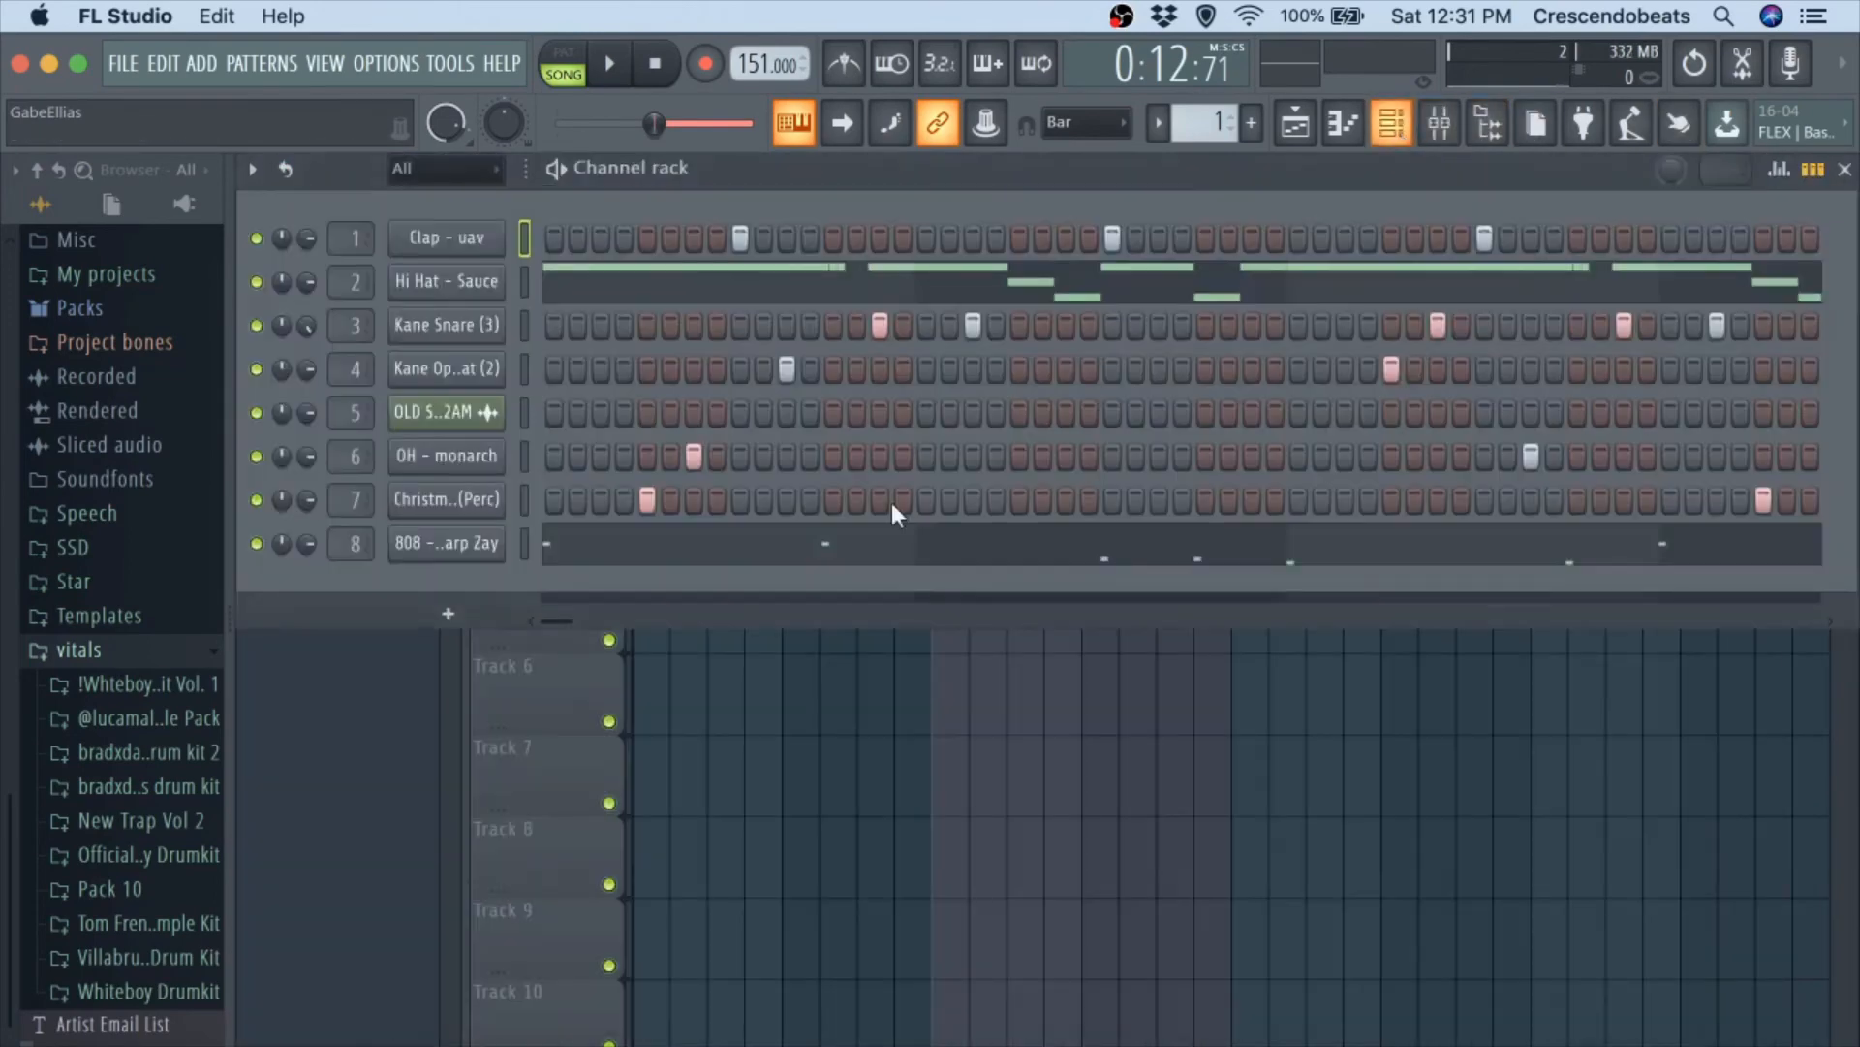
click(594, 547)
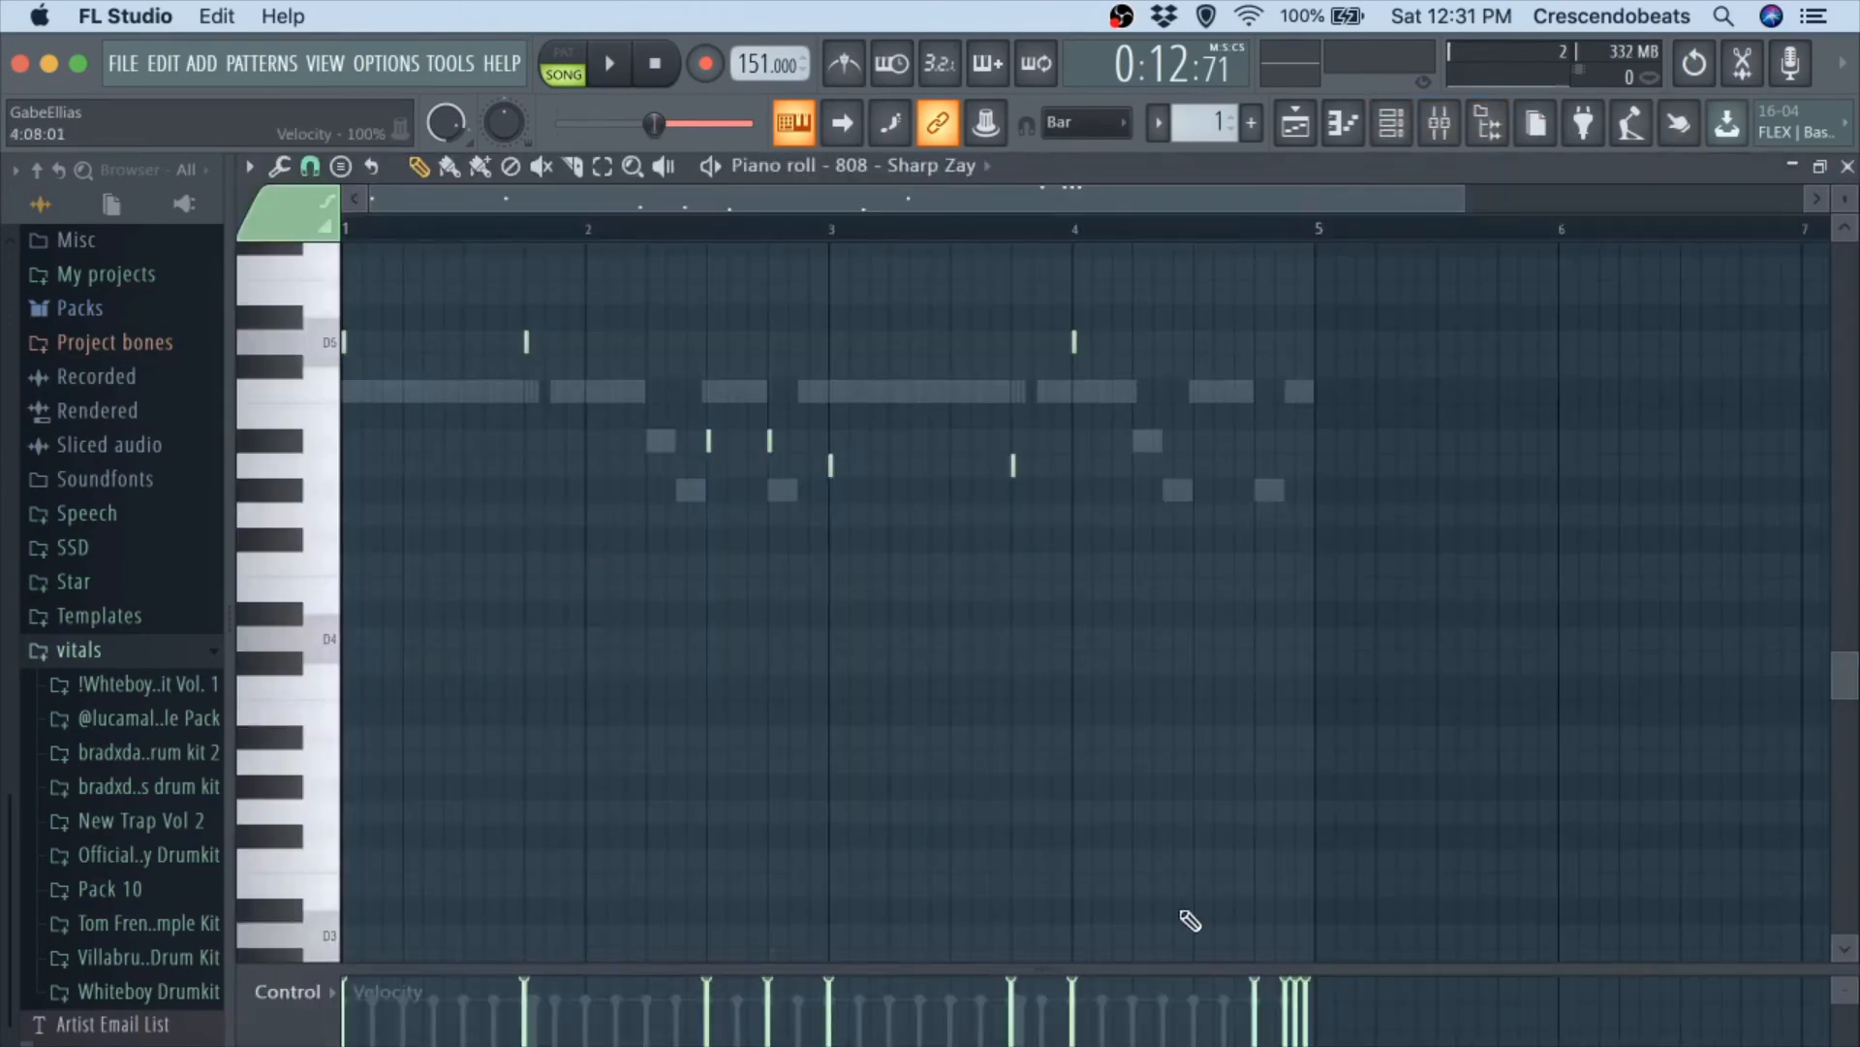
Audition the beat several times while reviewing the 808 - Sharp Zay notes, and return to the channel rack with playback stopped.
key(space)
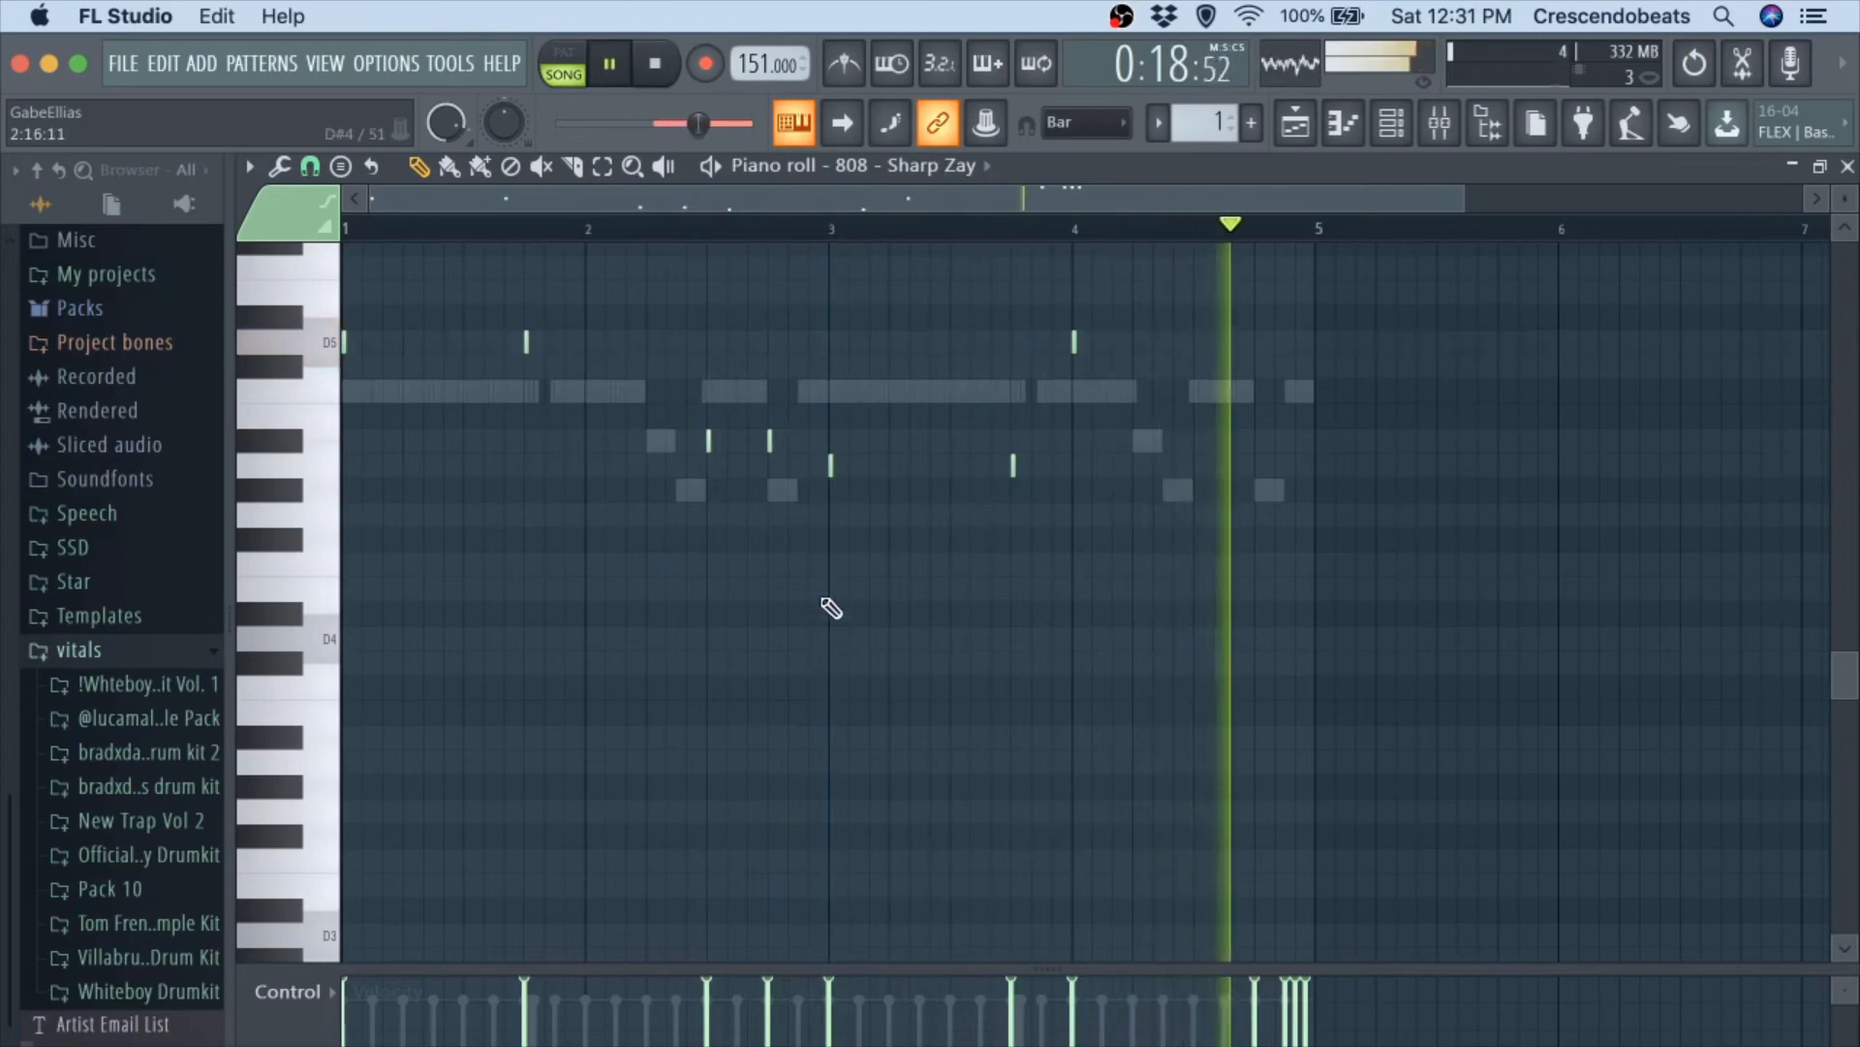
key(space)
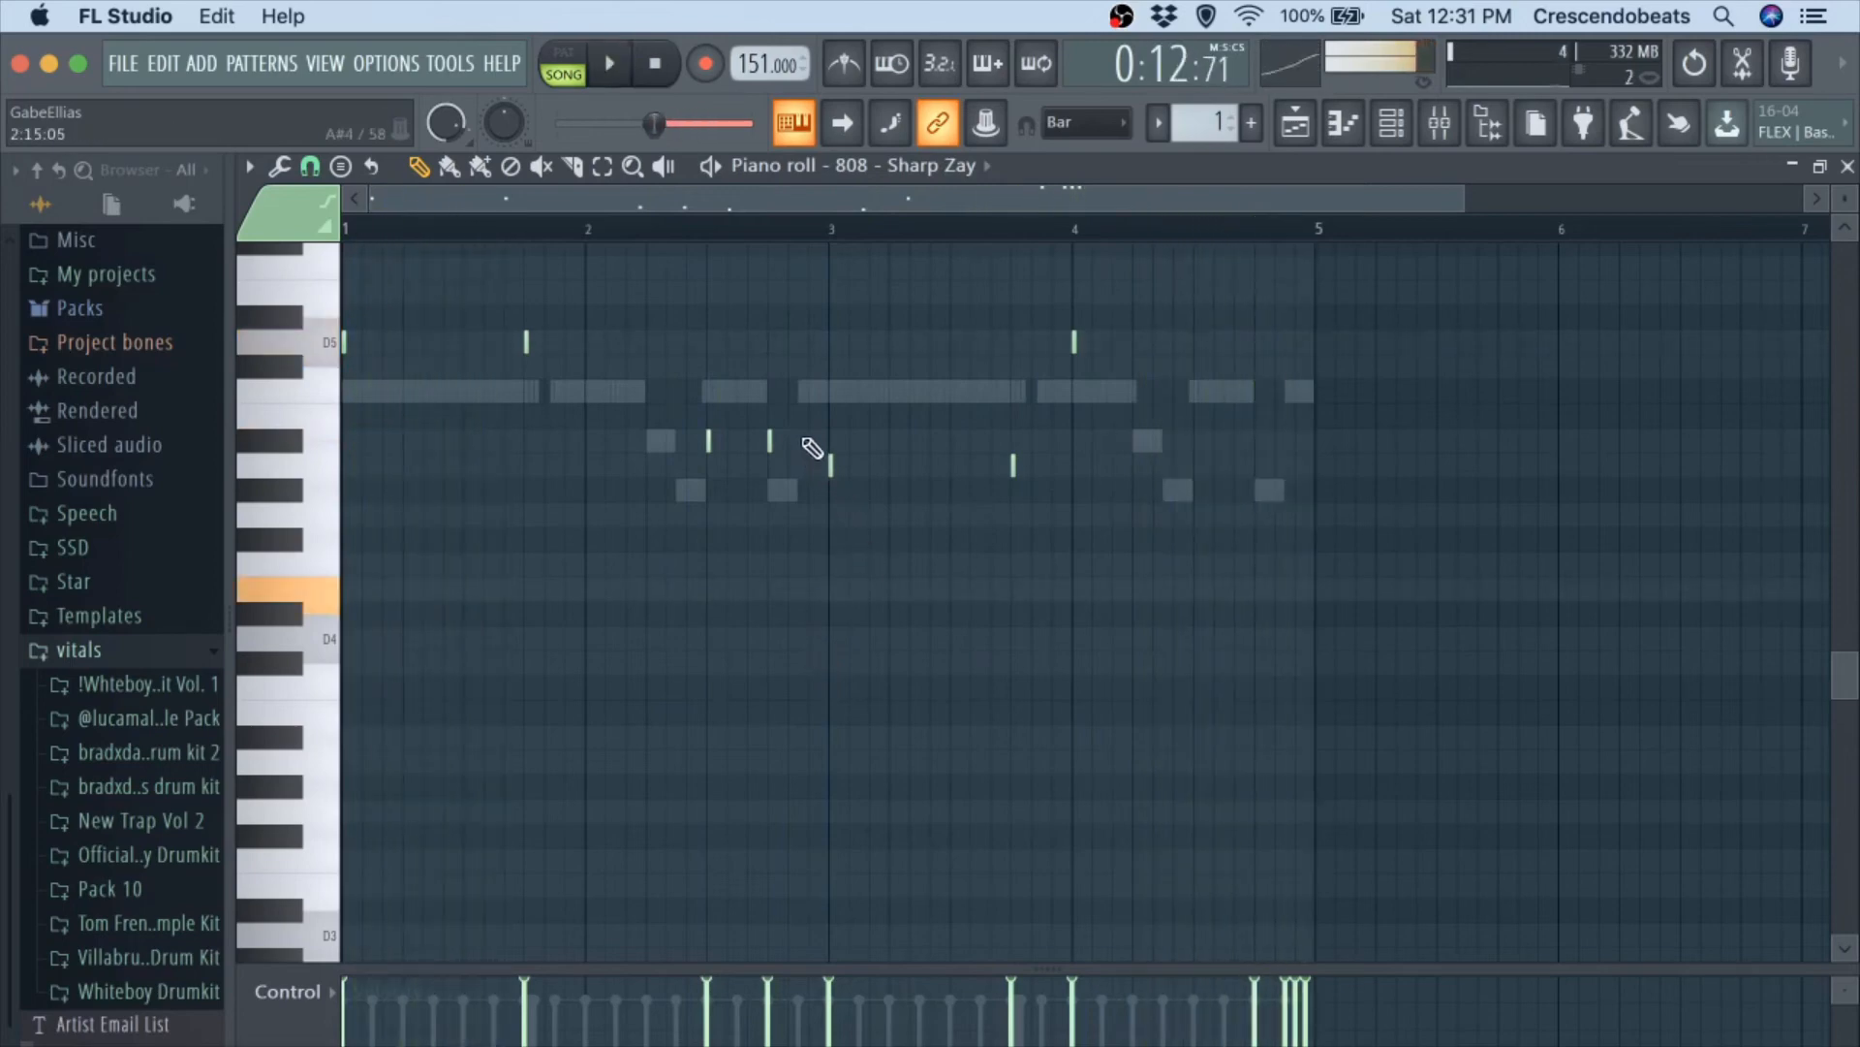
key(space)
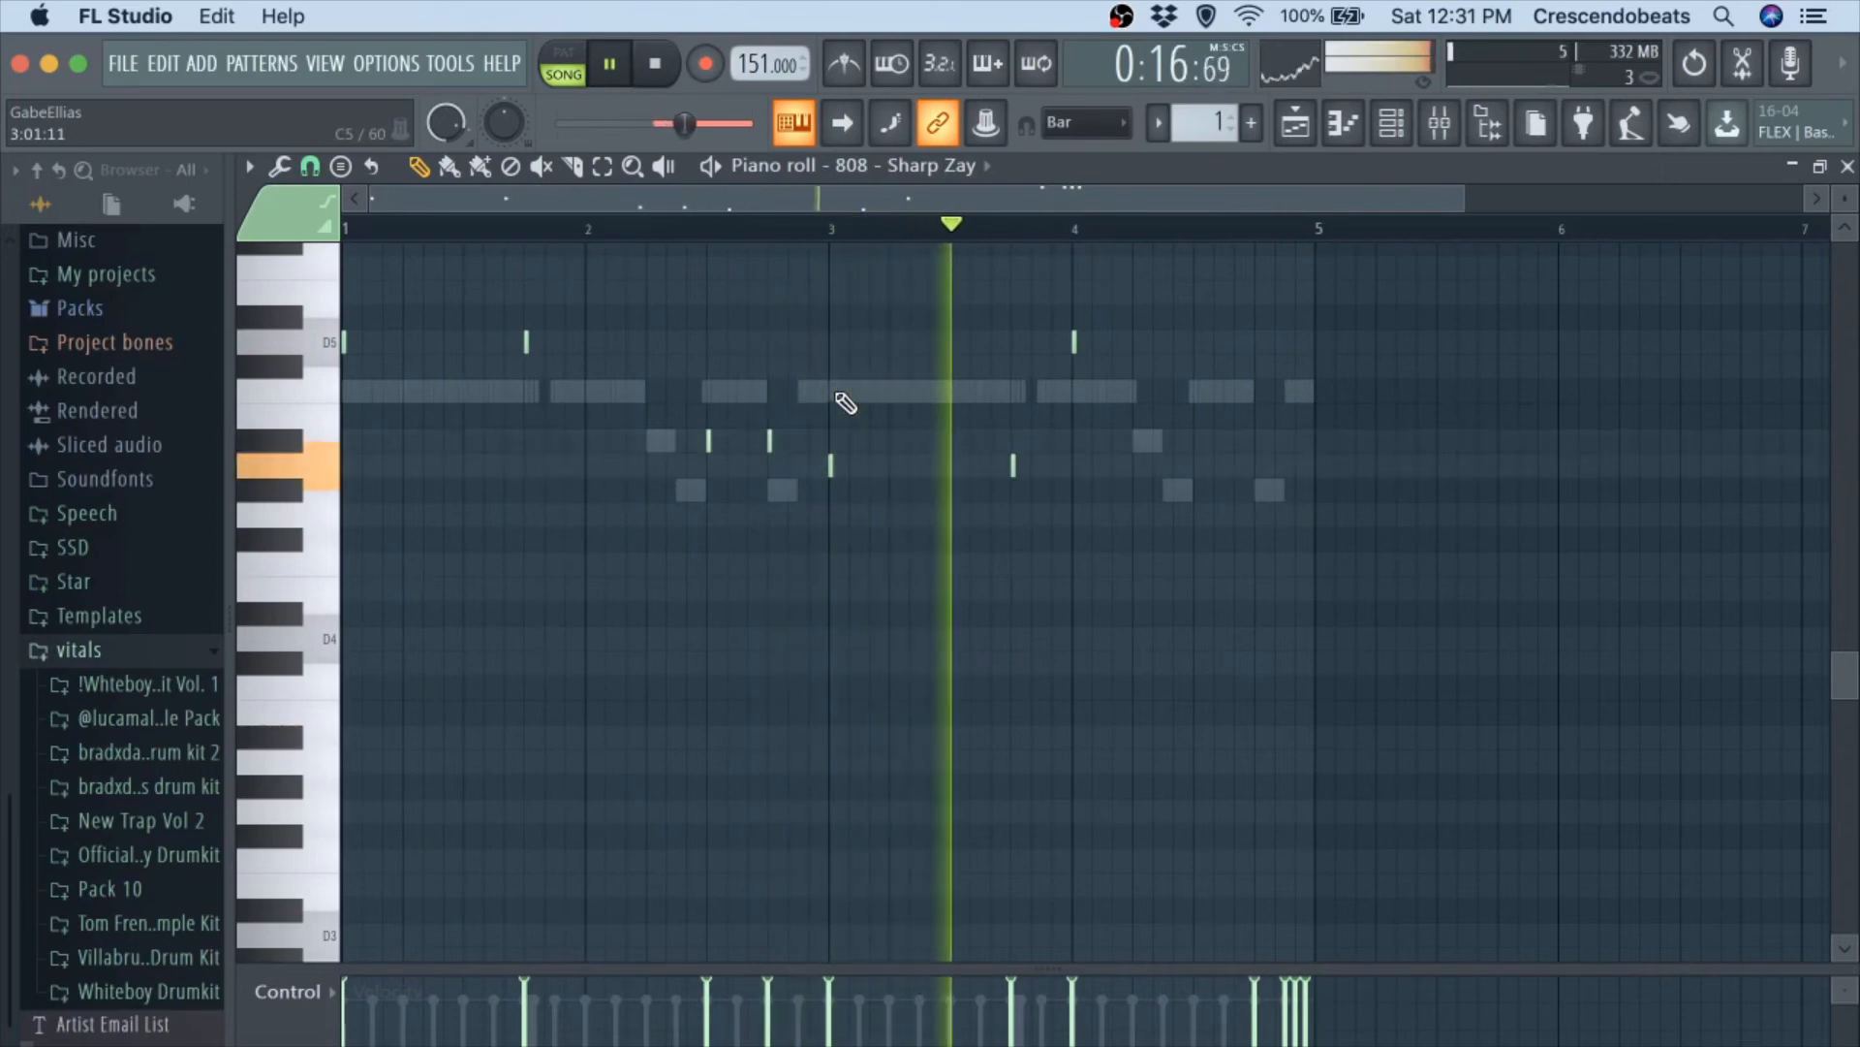
key(space)
scroll(847, 402, down, 2)
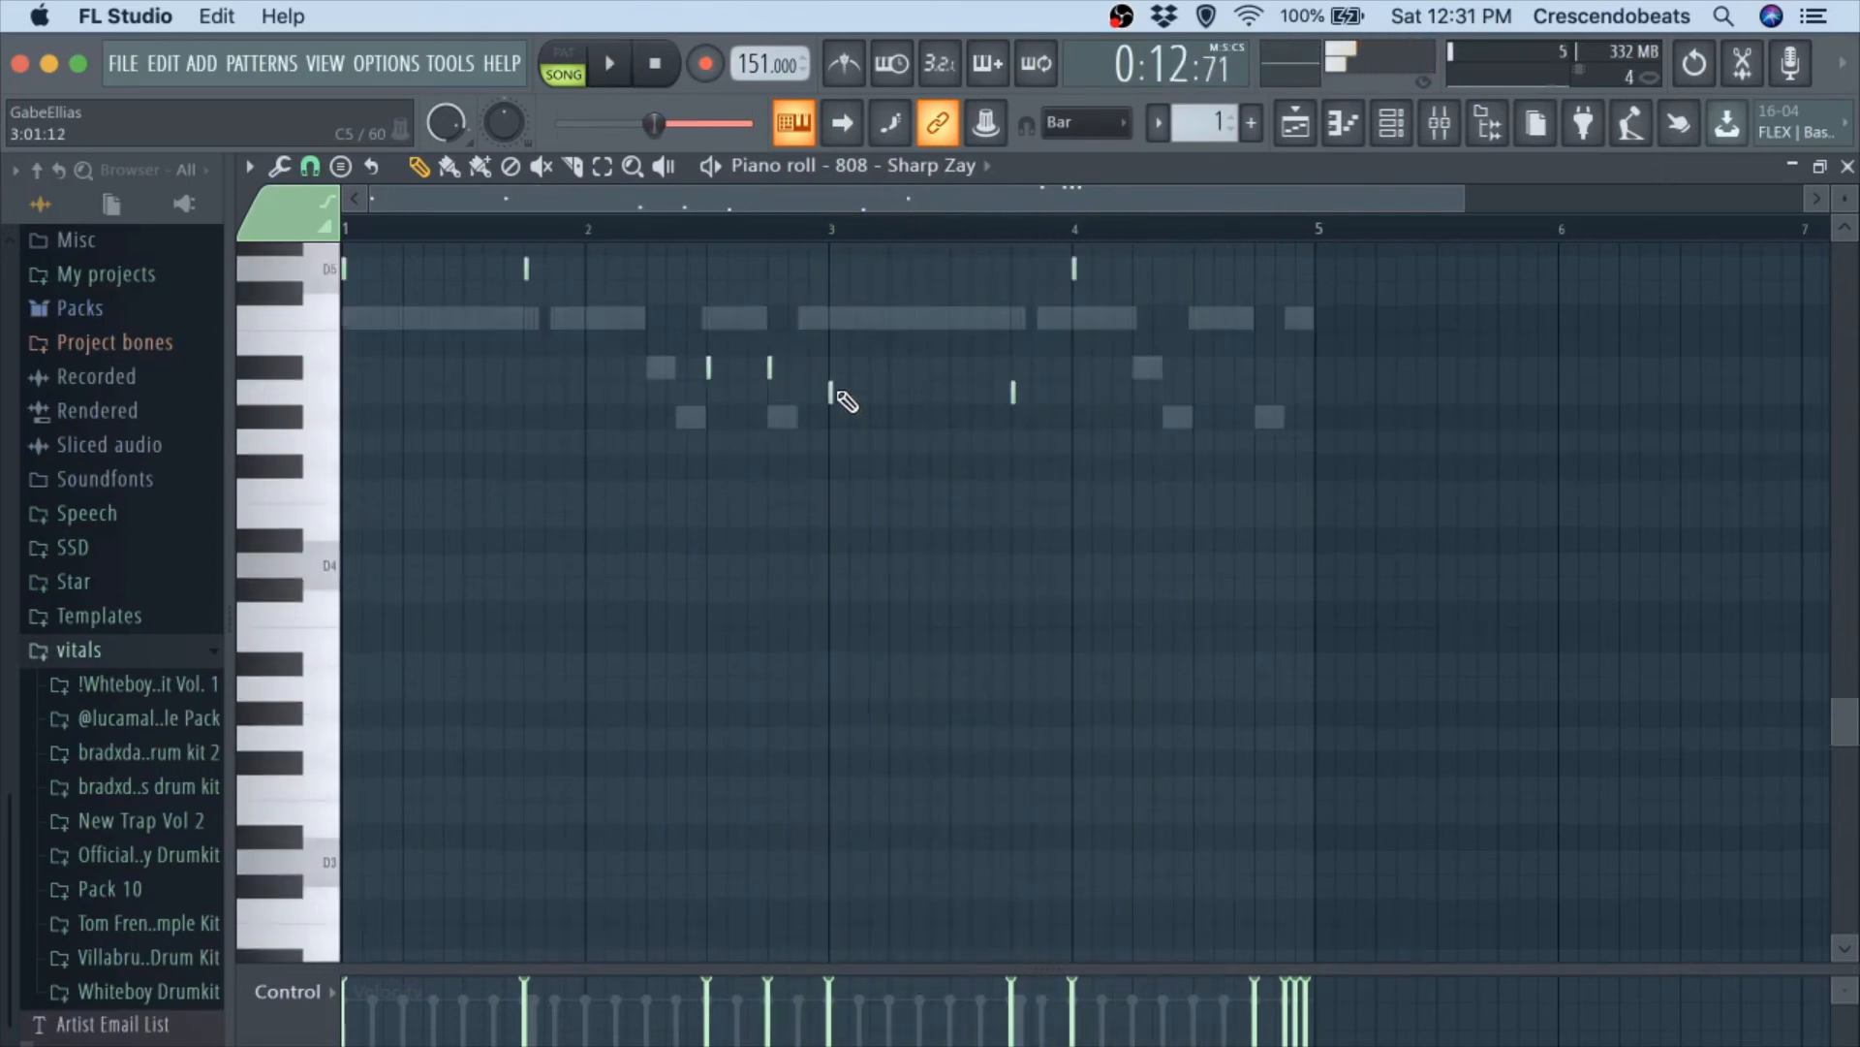
scroll(847, 401, down, 5)
key(space)
scroll(847, 401, down, 2)
scroll(849, 426, up, 6)
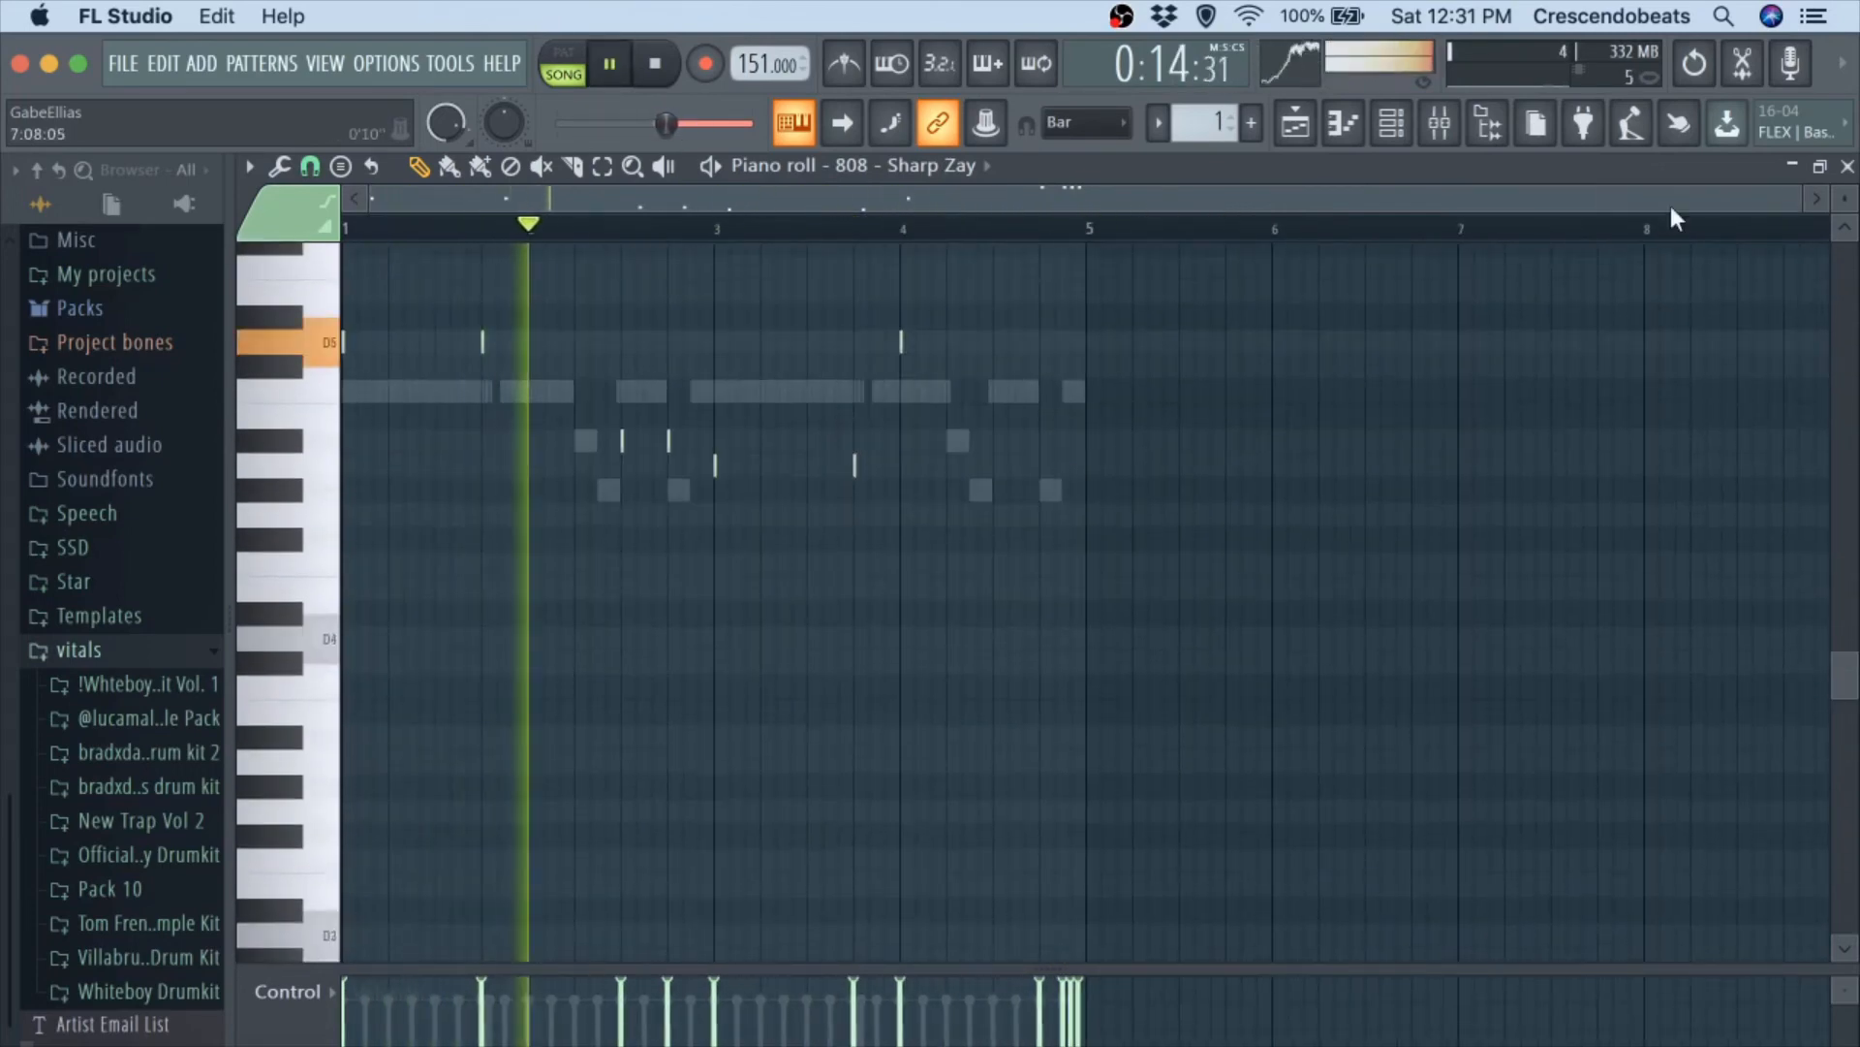
key(F6)
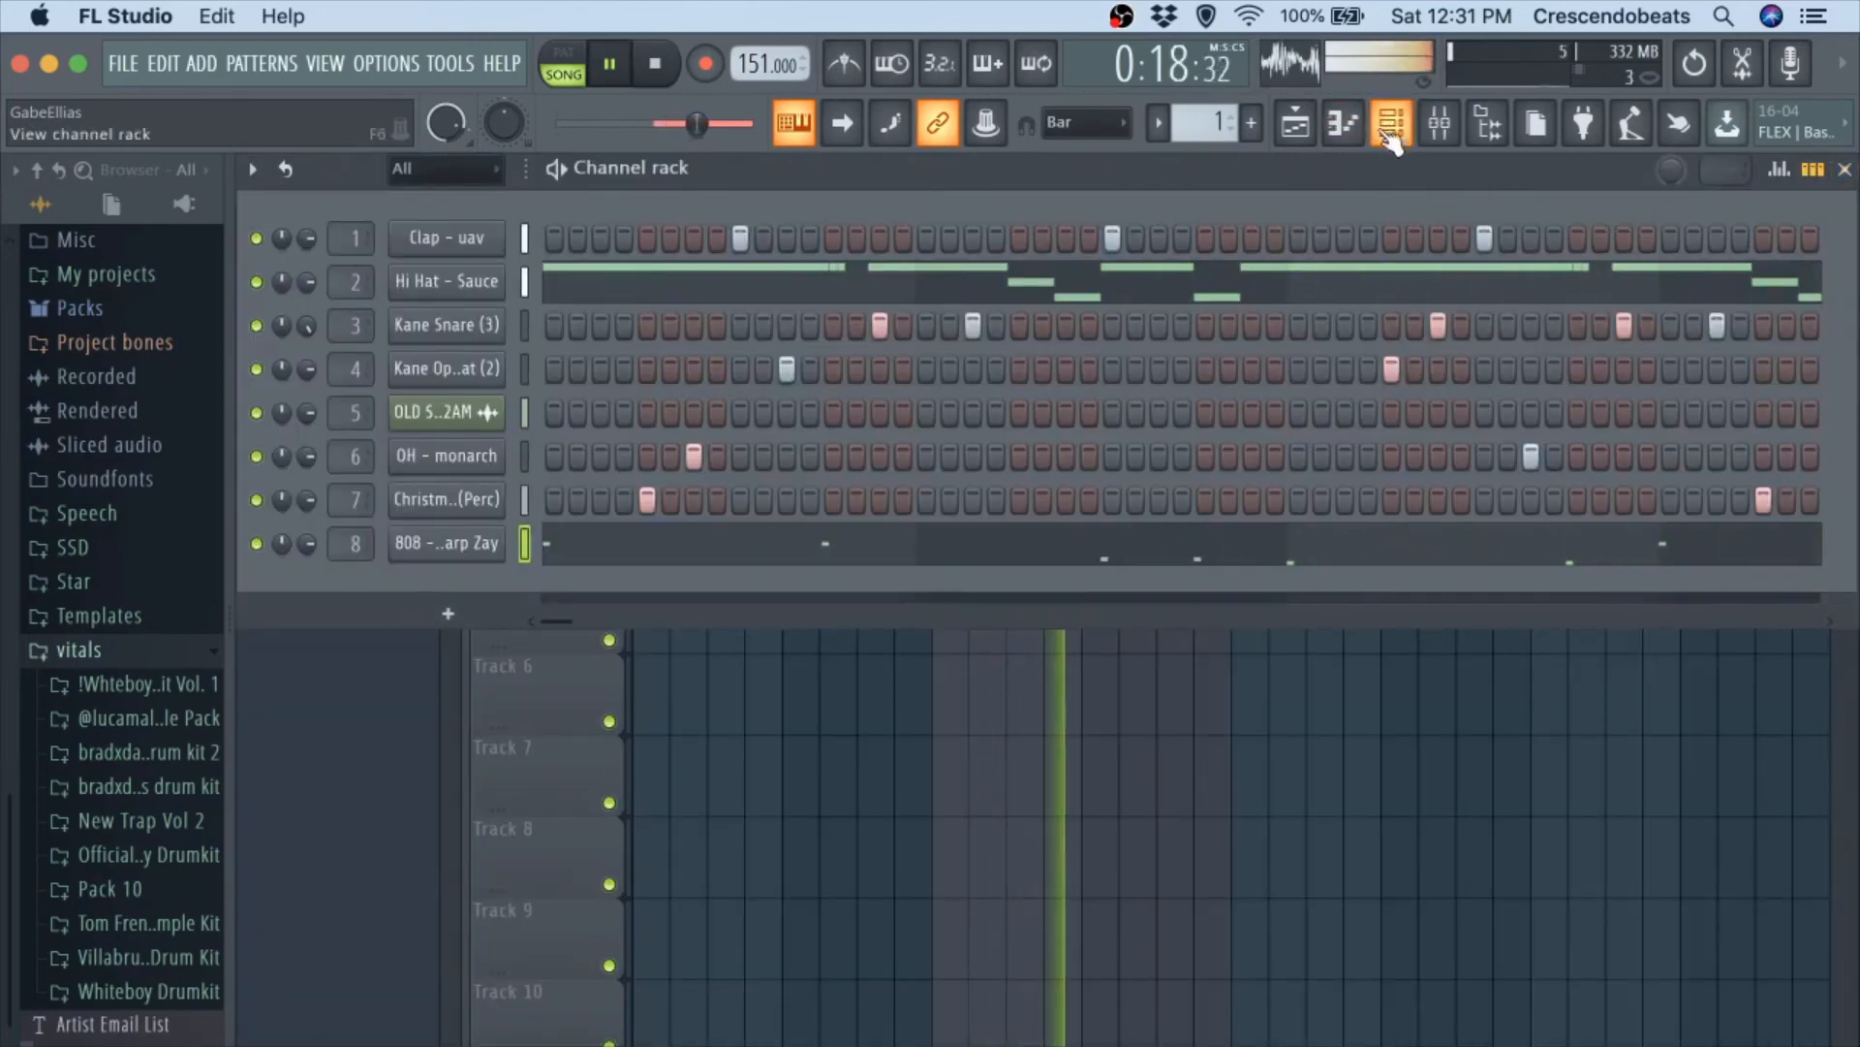
key(space)
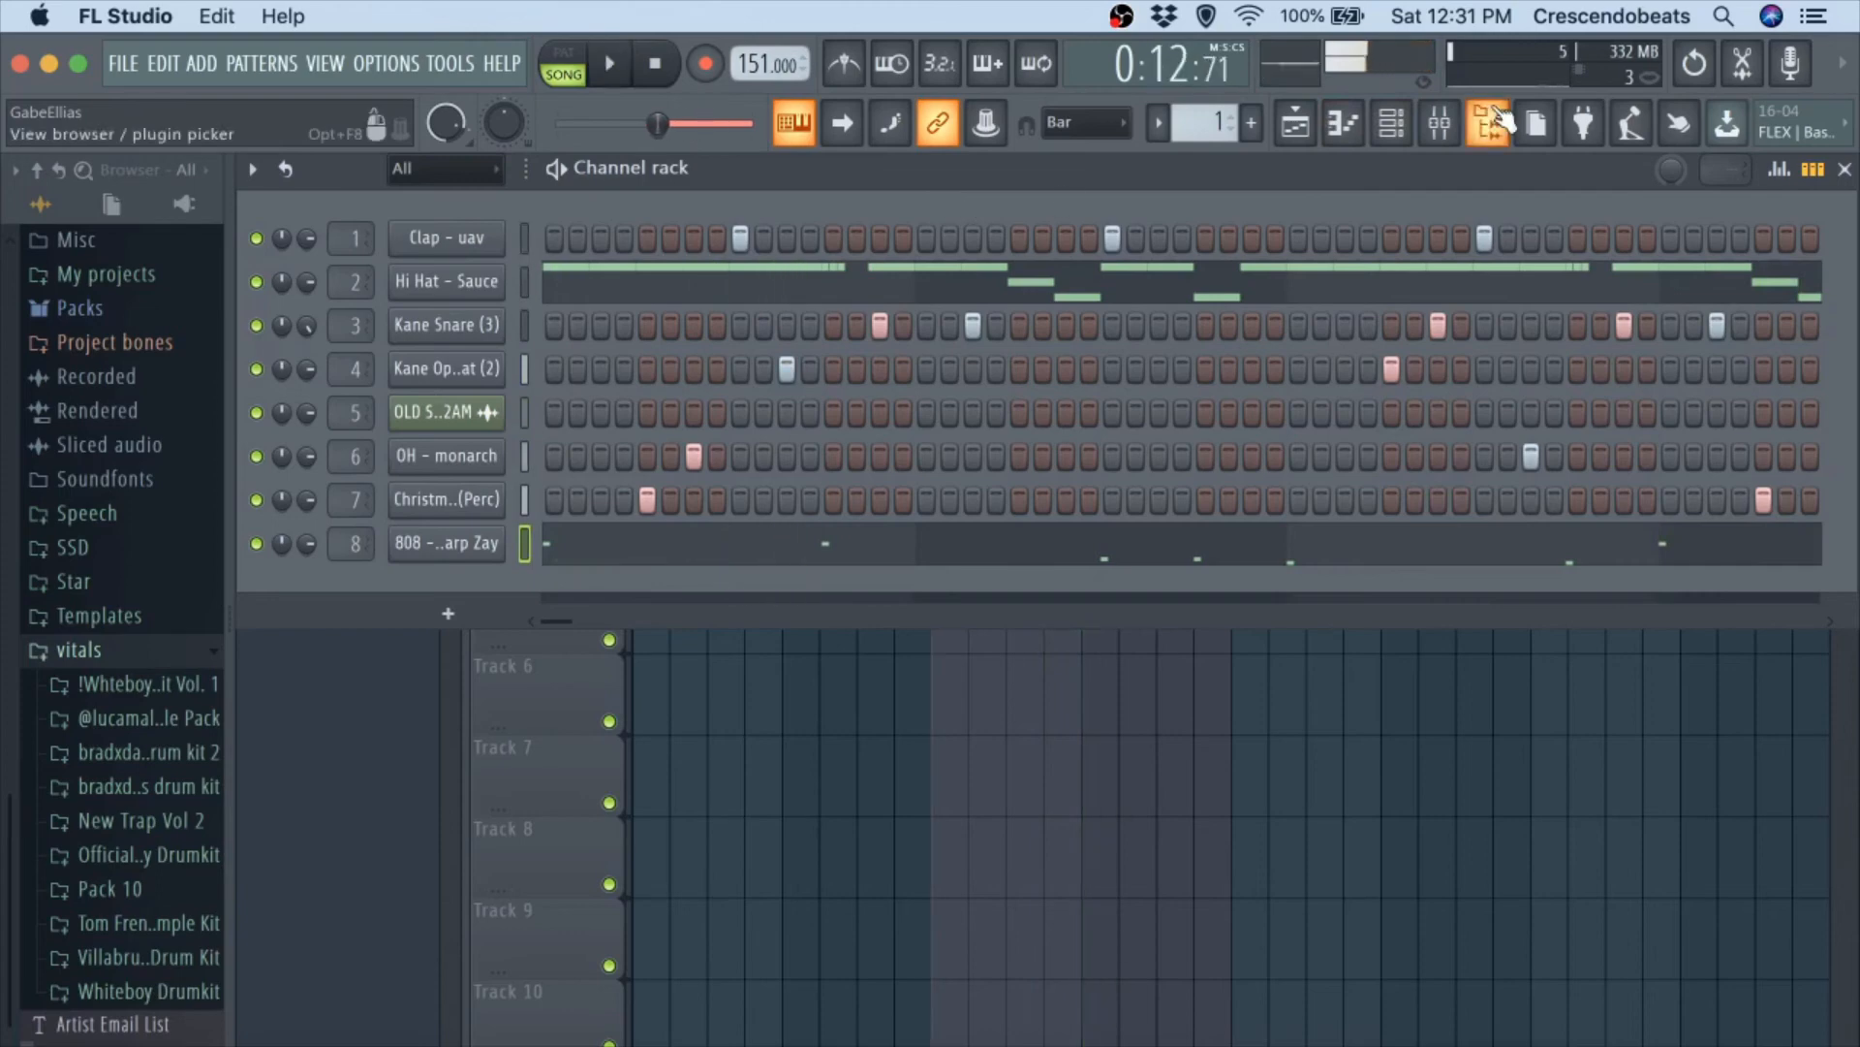
Load Effectrix into the first effect slot of mixer track 2.
click(1395, 126)
click(1440, 123)
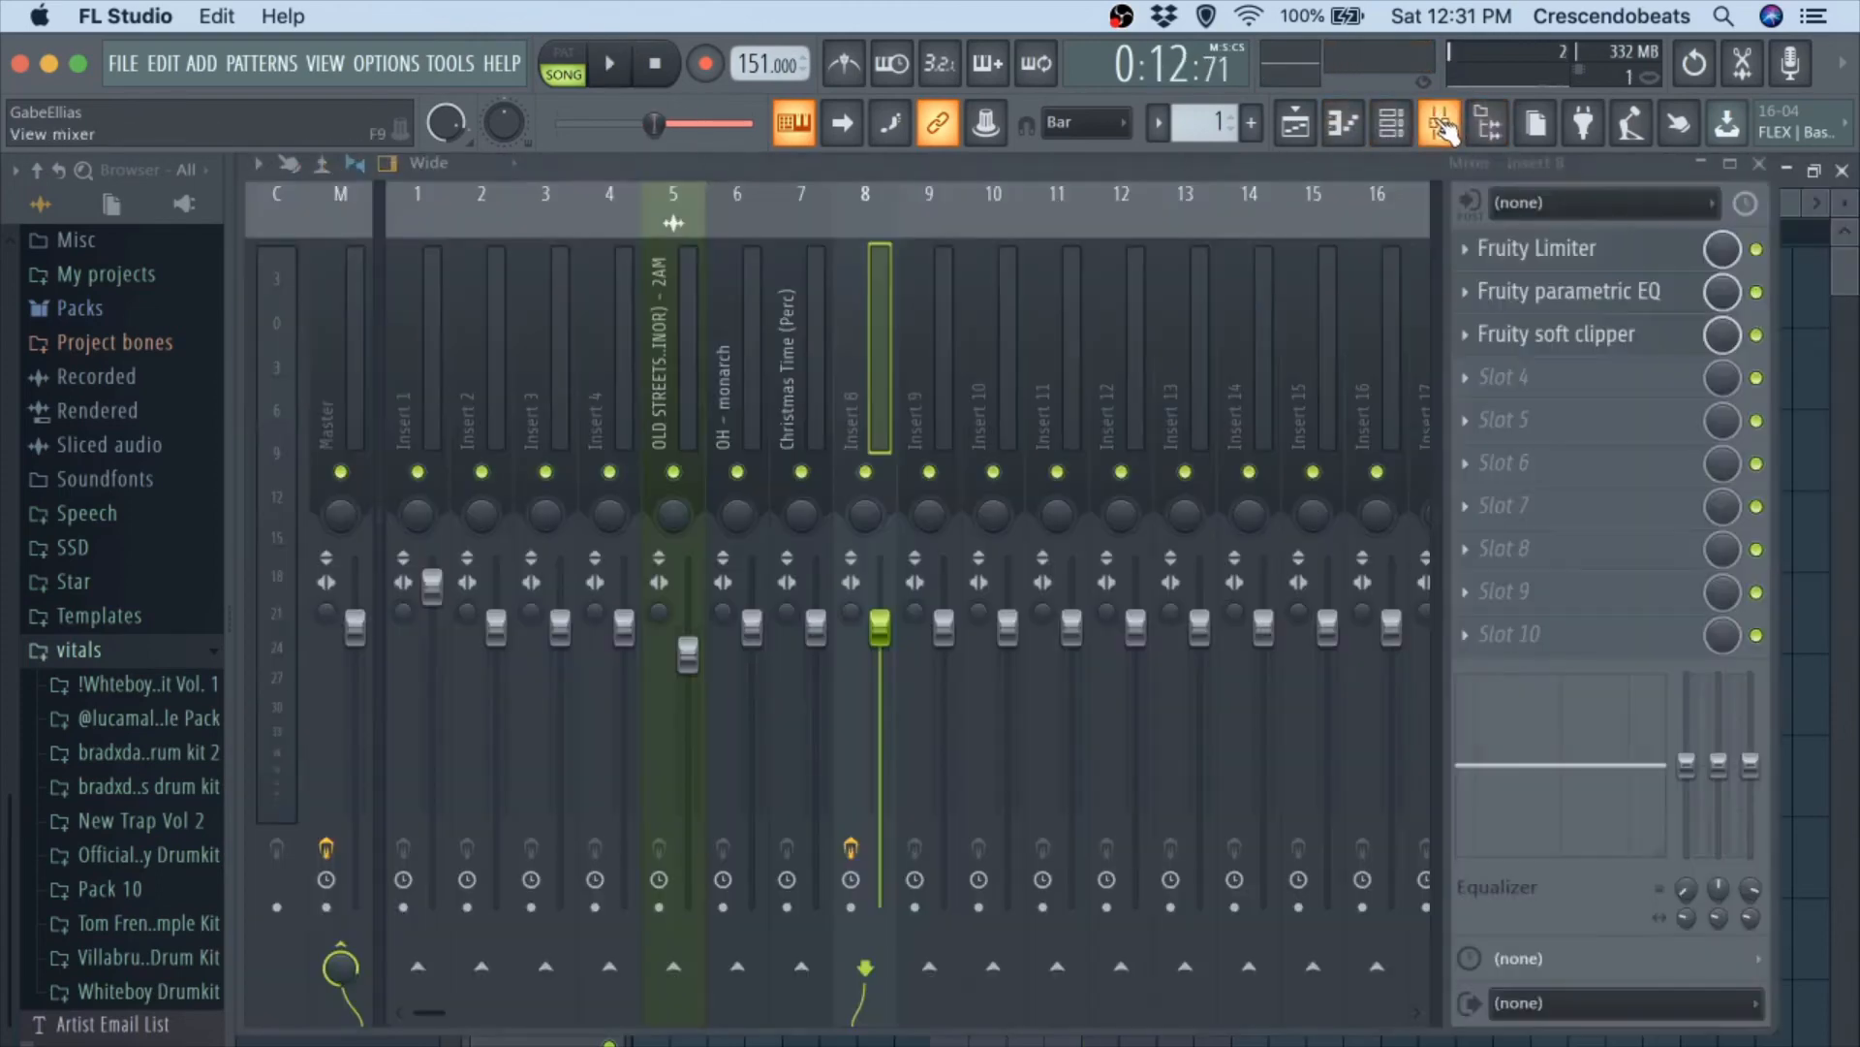
click(482, 388)
click(1510, 248)
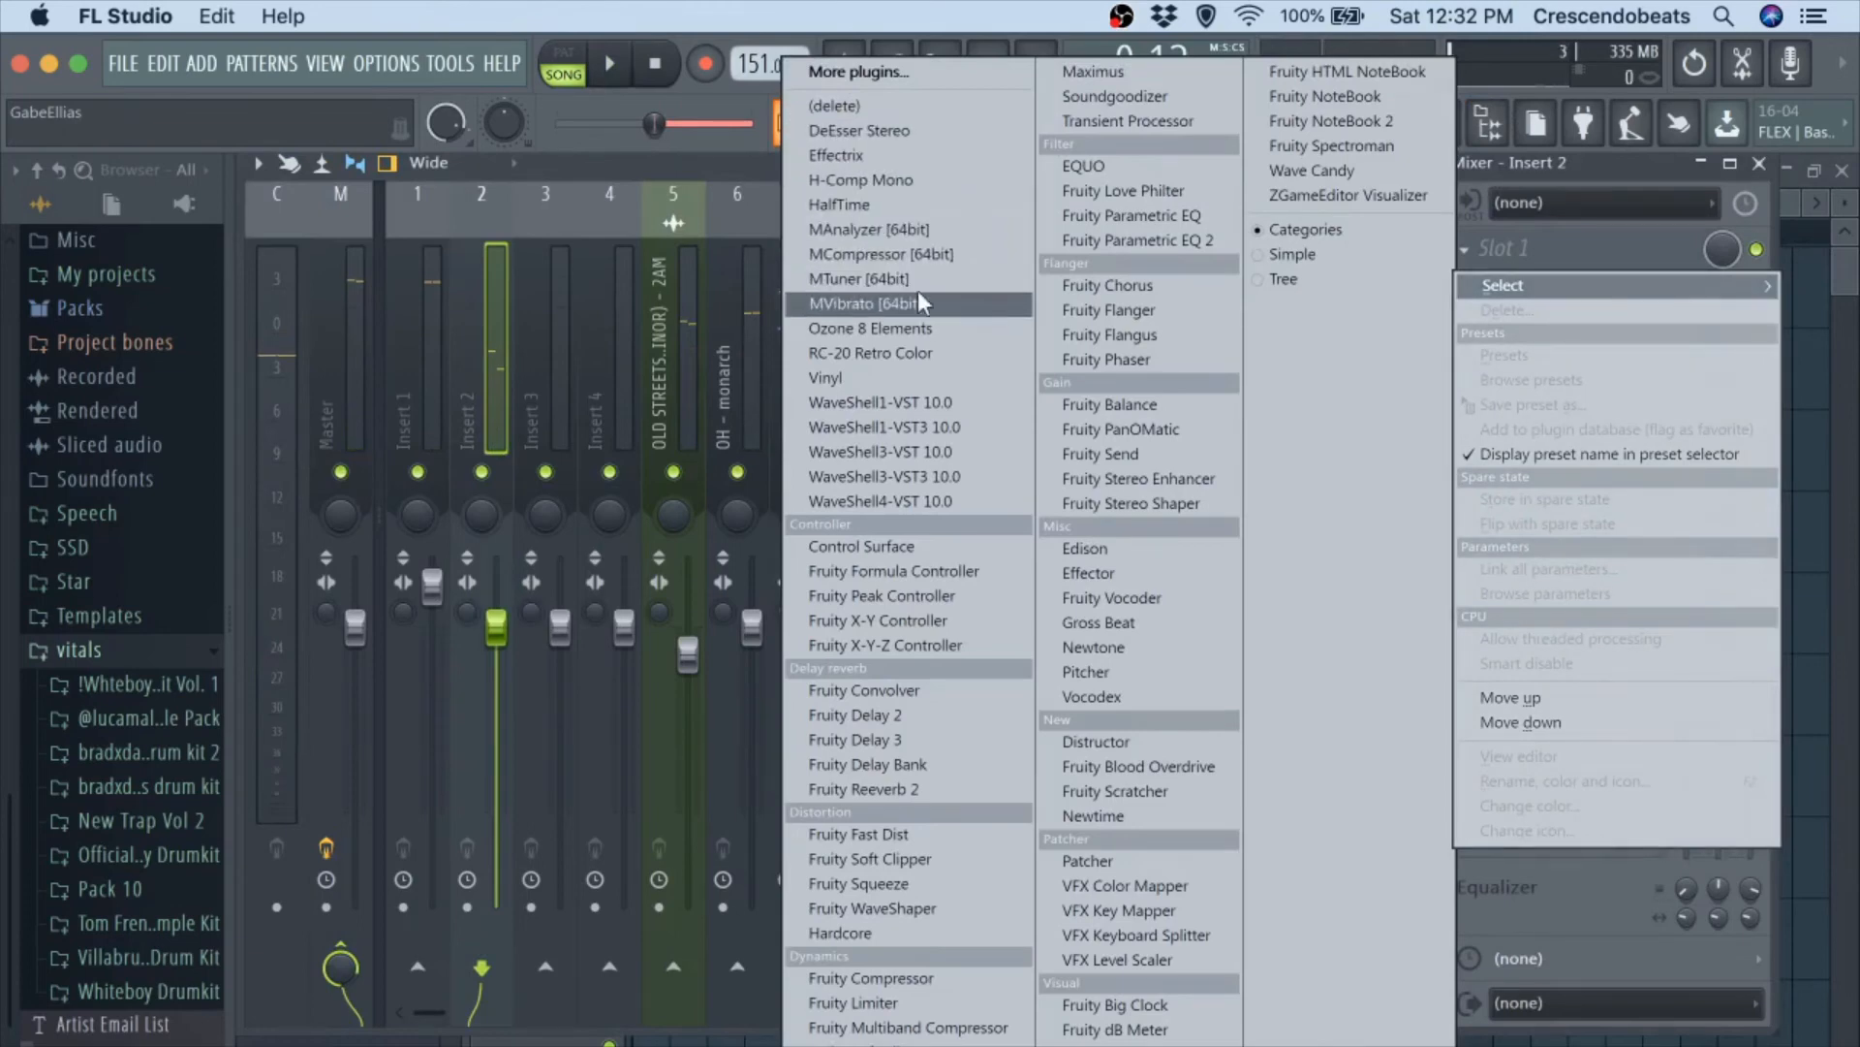
click(910, 157)
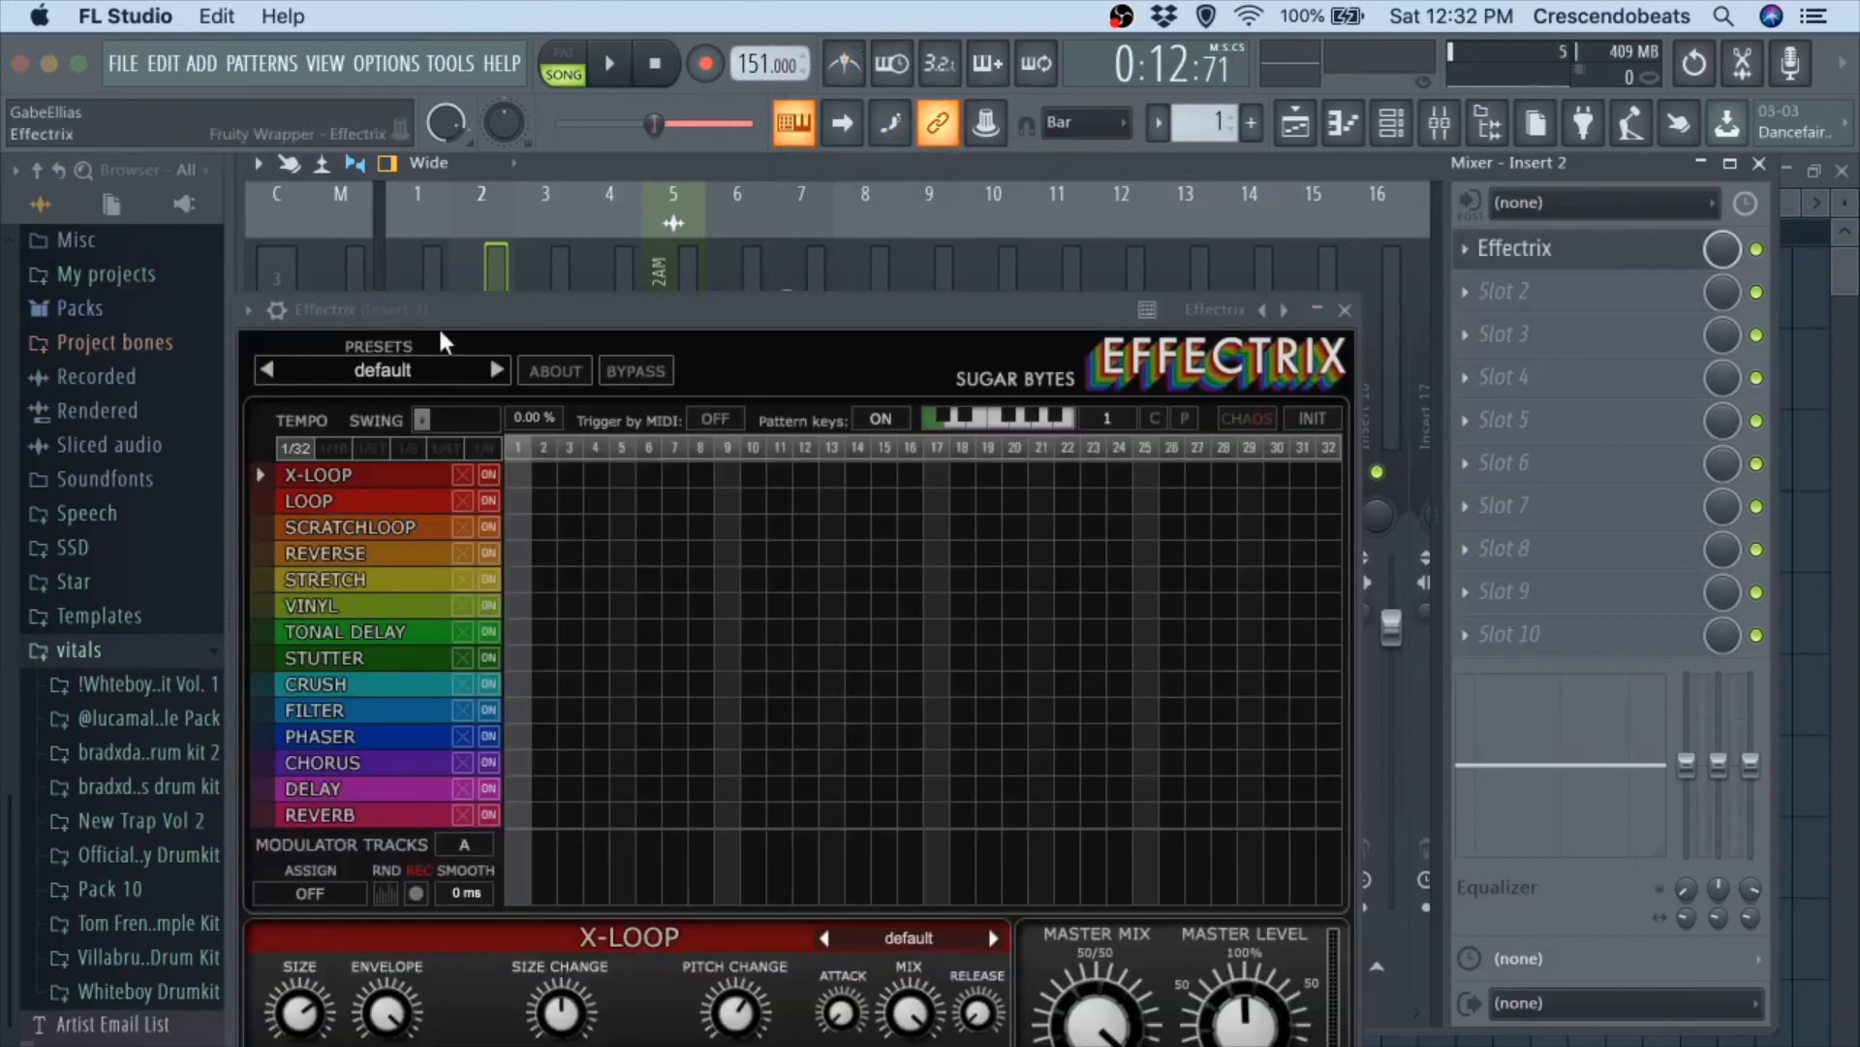
Load the user preset "morning side" in track 2's Effectrix and audition it with the beat.
click(353, 367)
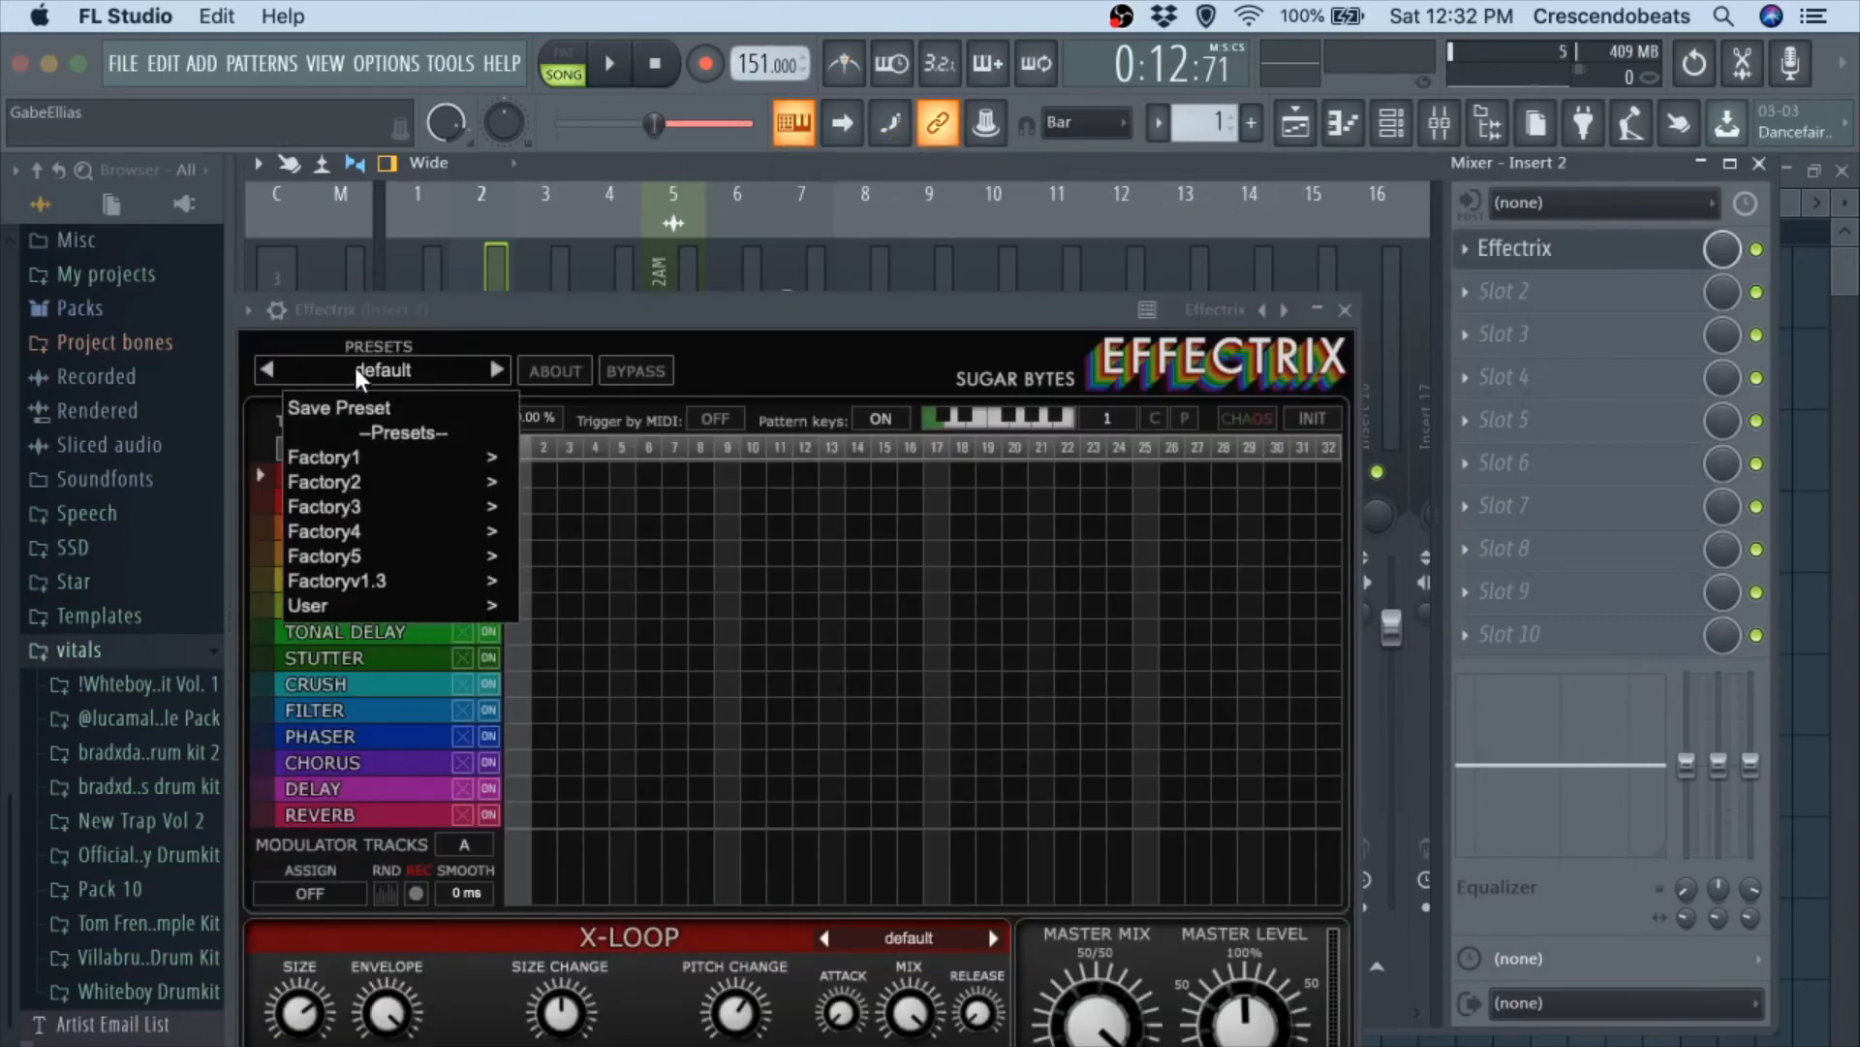
mouse_move(445, 581)
mouse_move(486, 603)
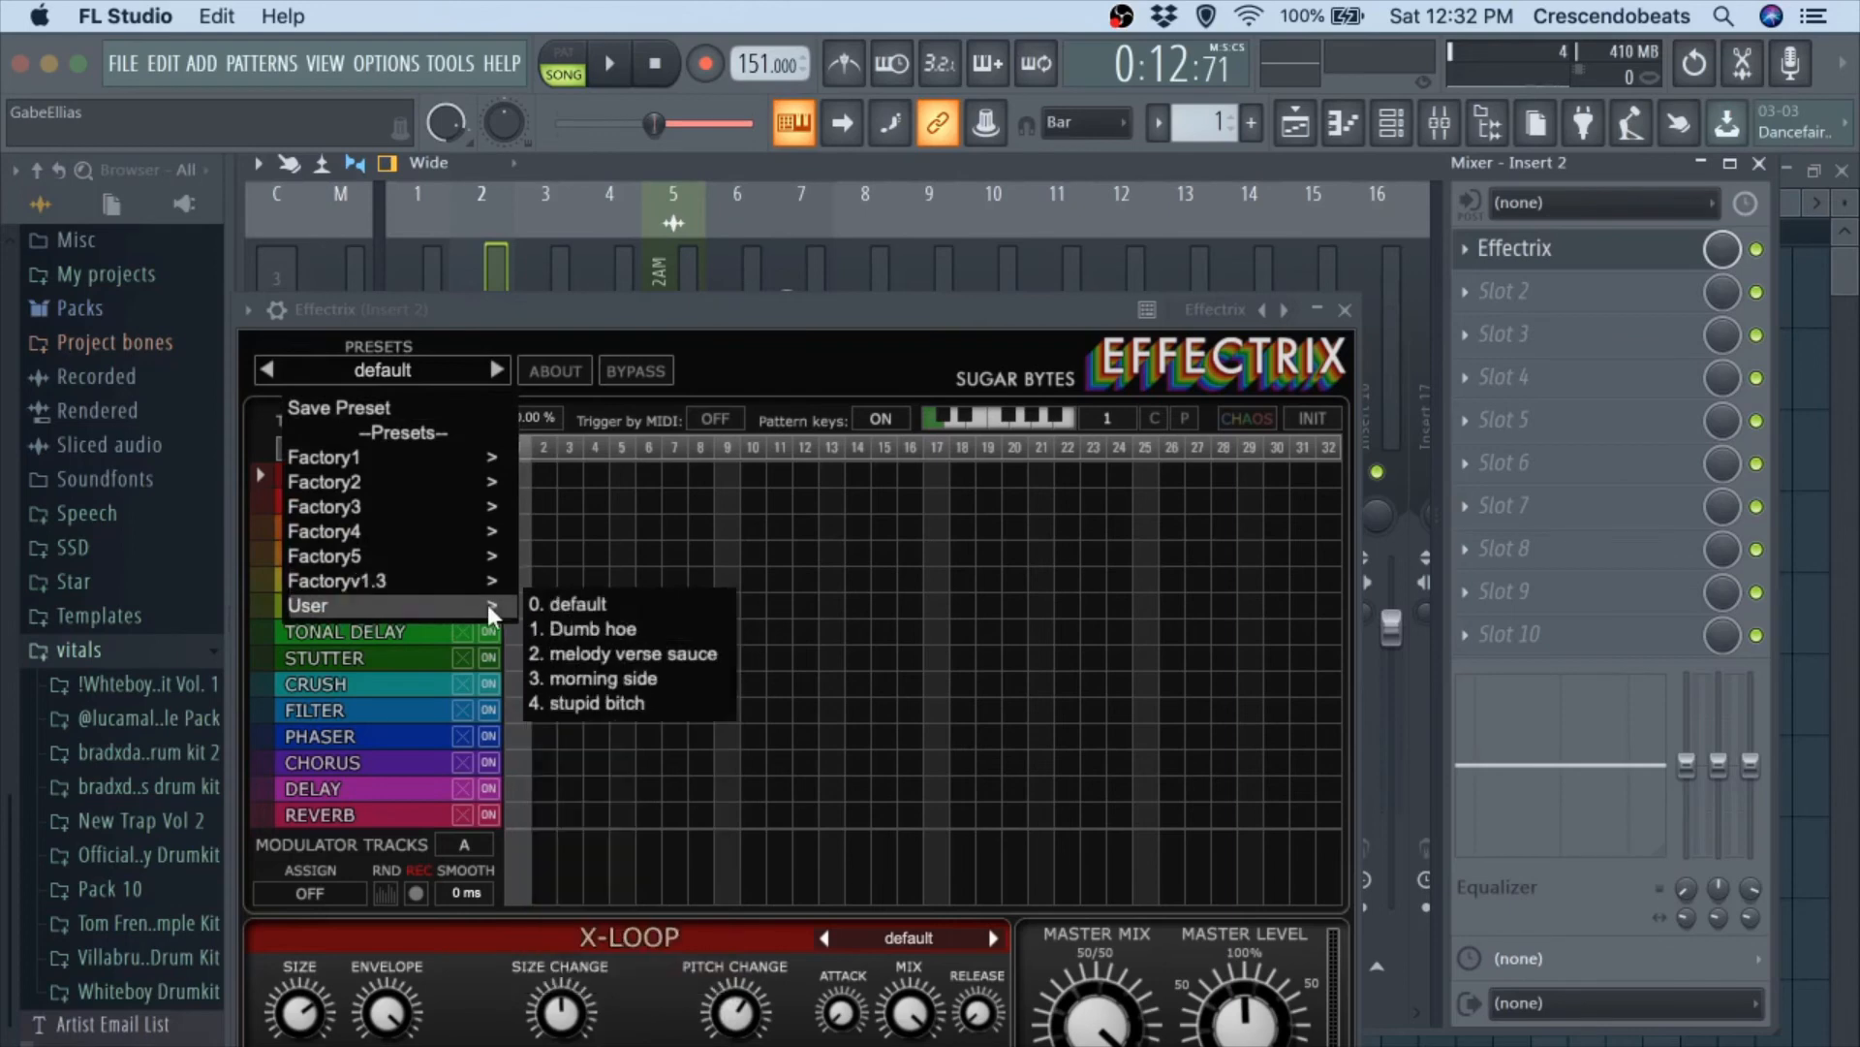
click(580, 676)
key(space)
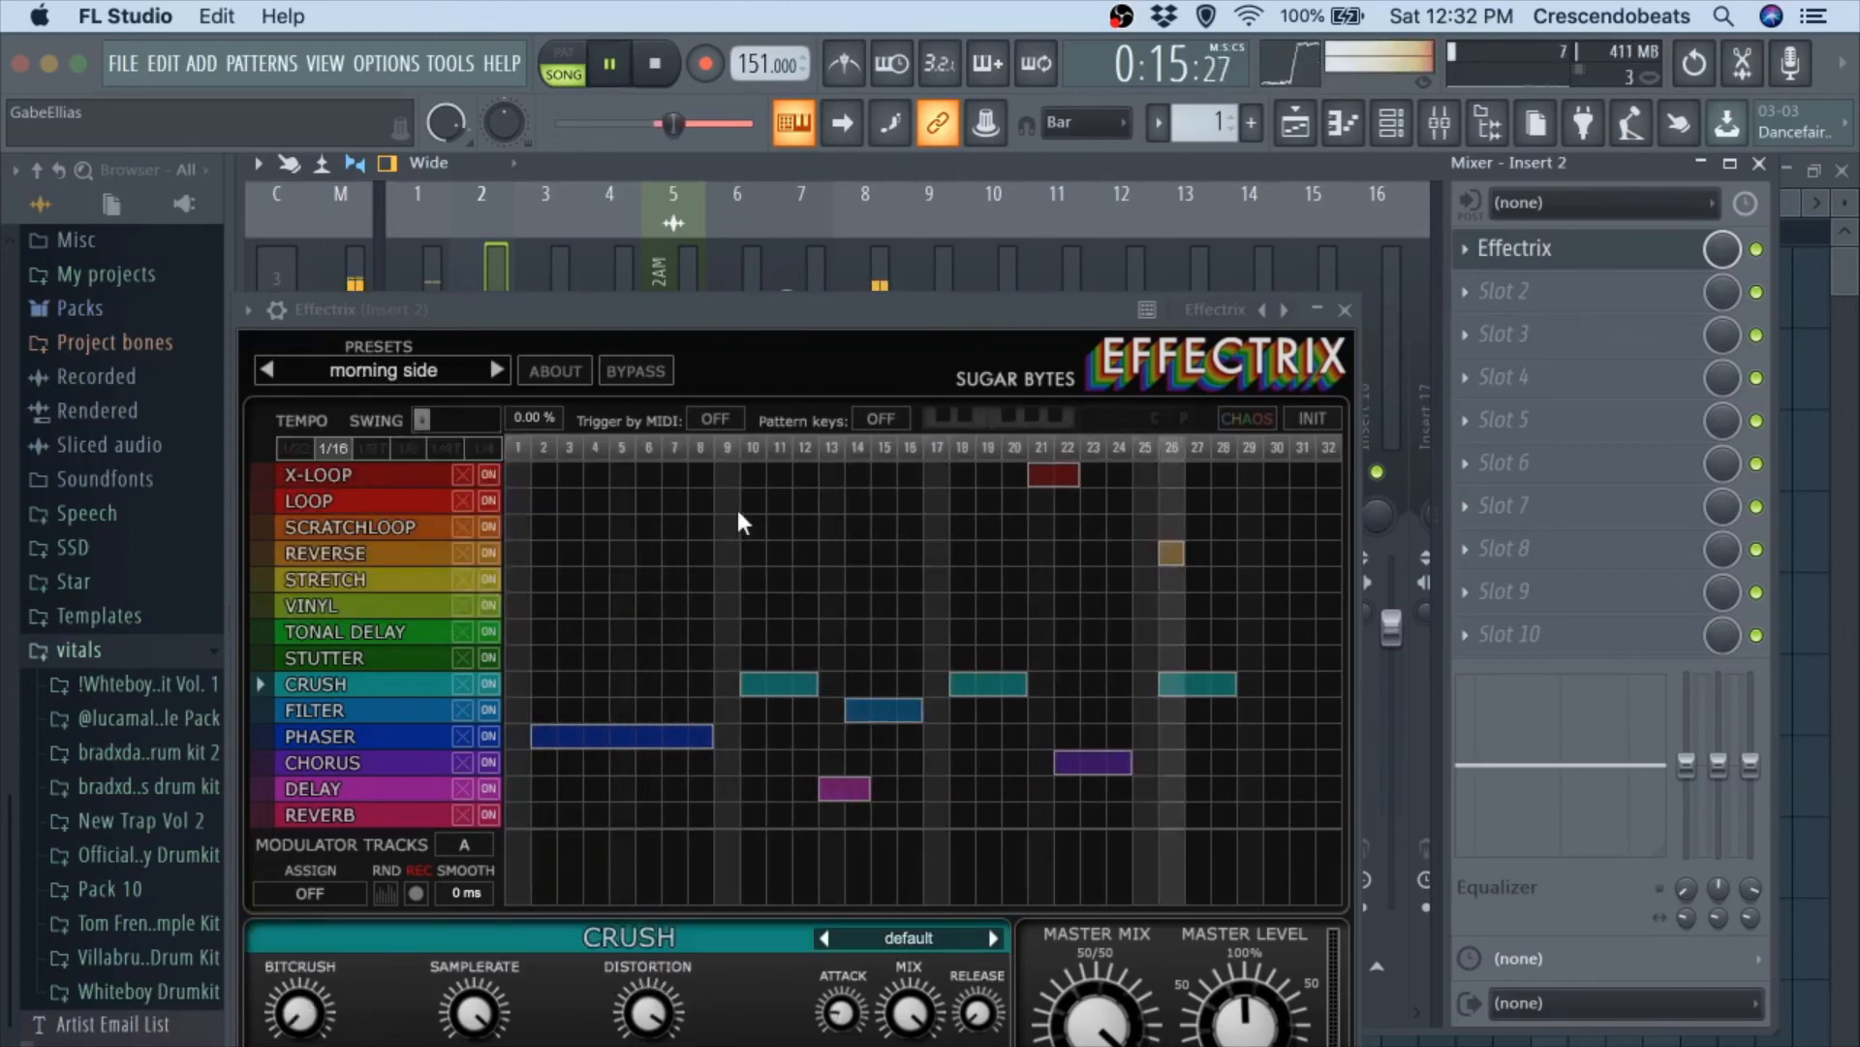
click(1345, 310)
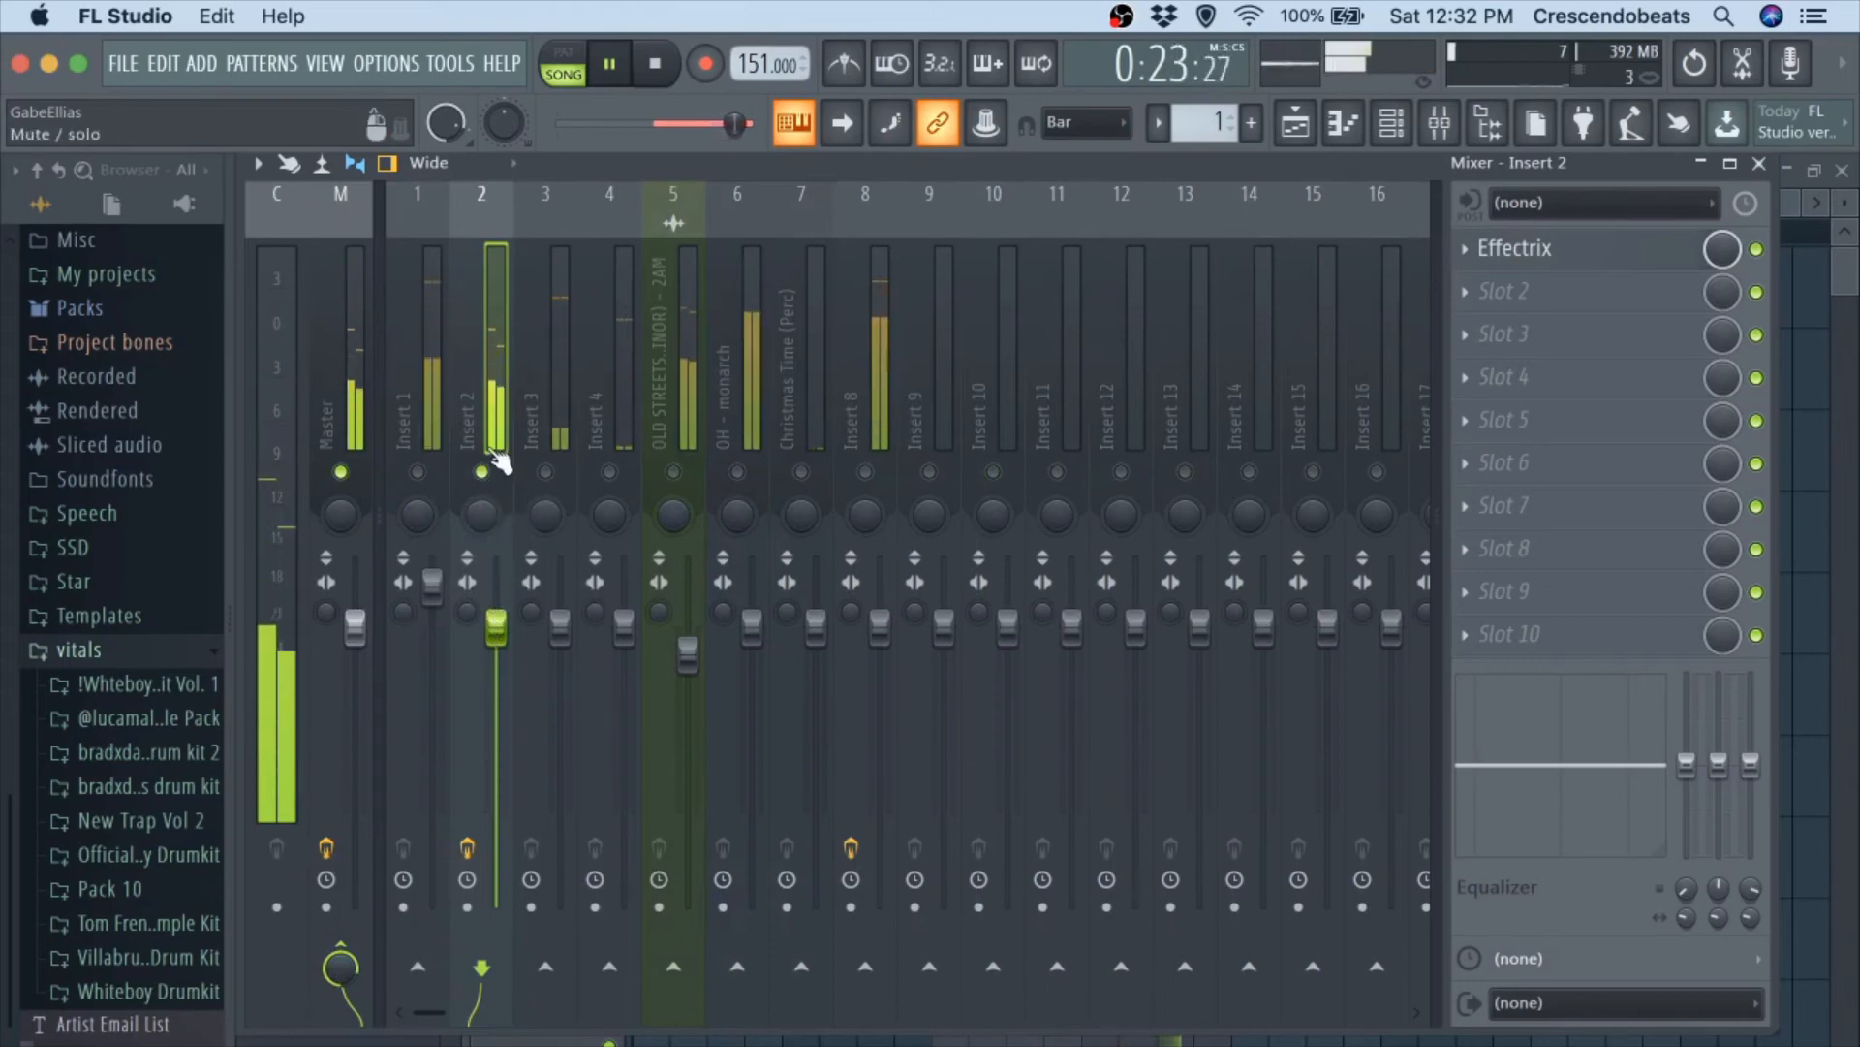
Delete all three Crush blocks from the Effectrix sequence on track 2 while auditioning the result.
click(1627, 254)
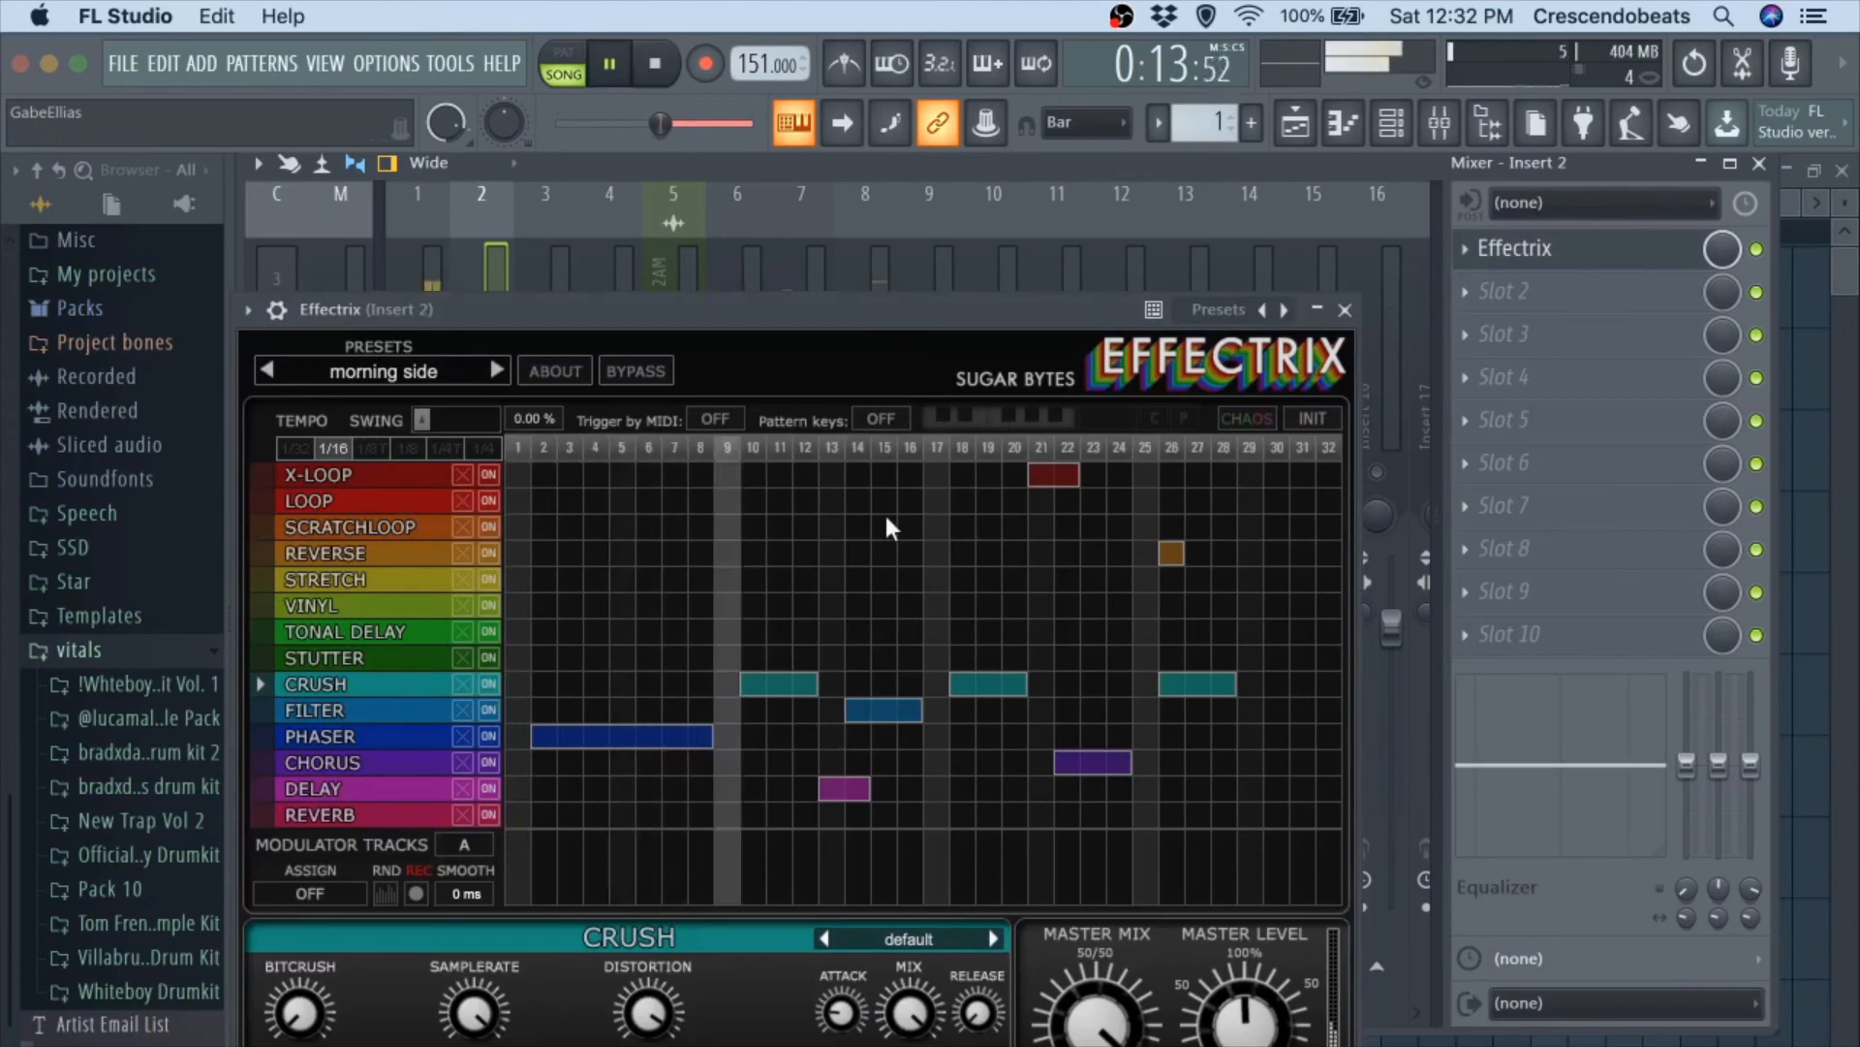
key(space)
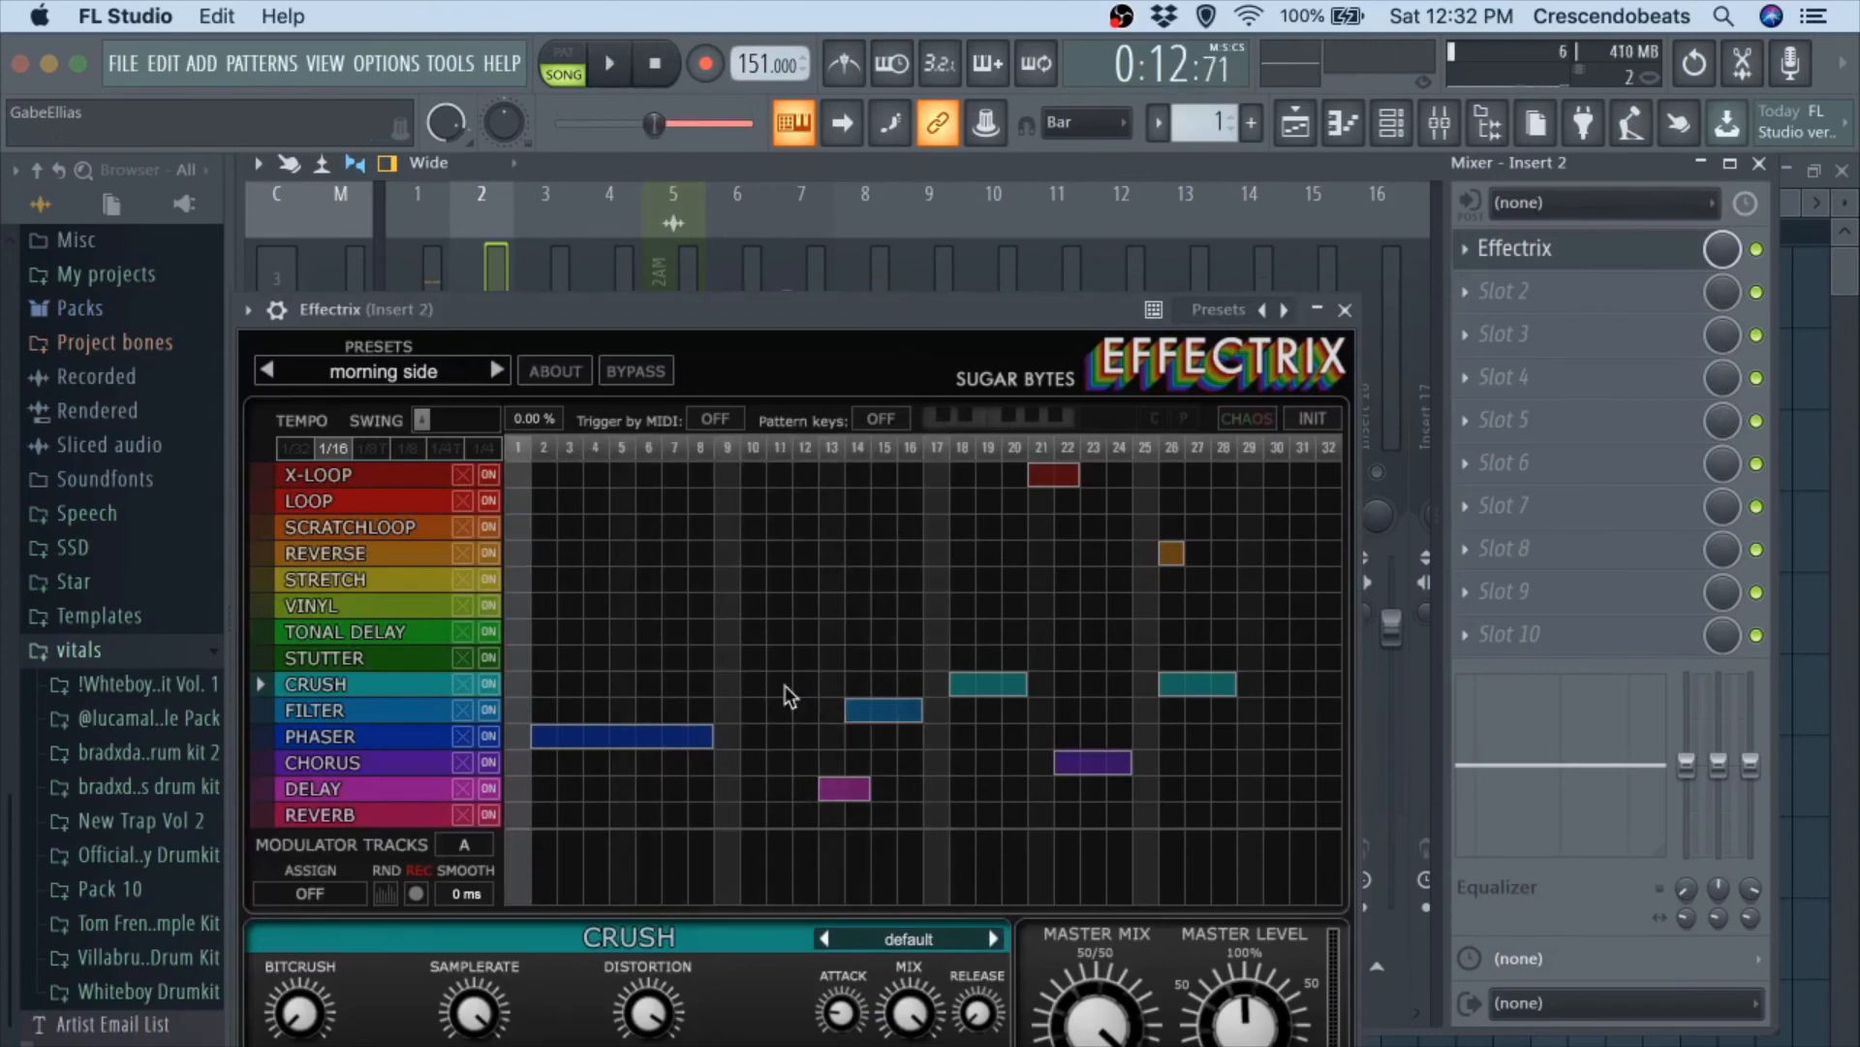
key(space)
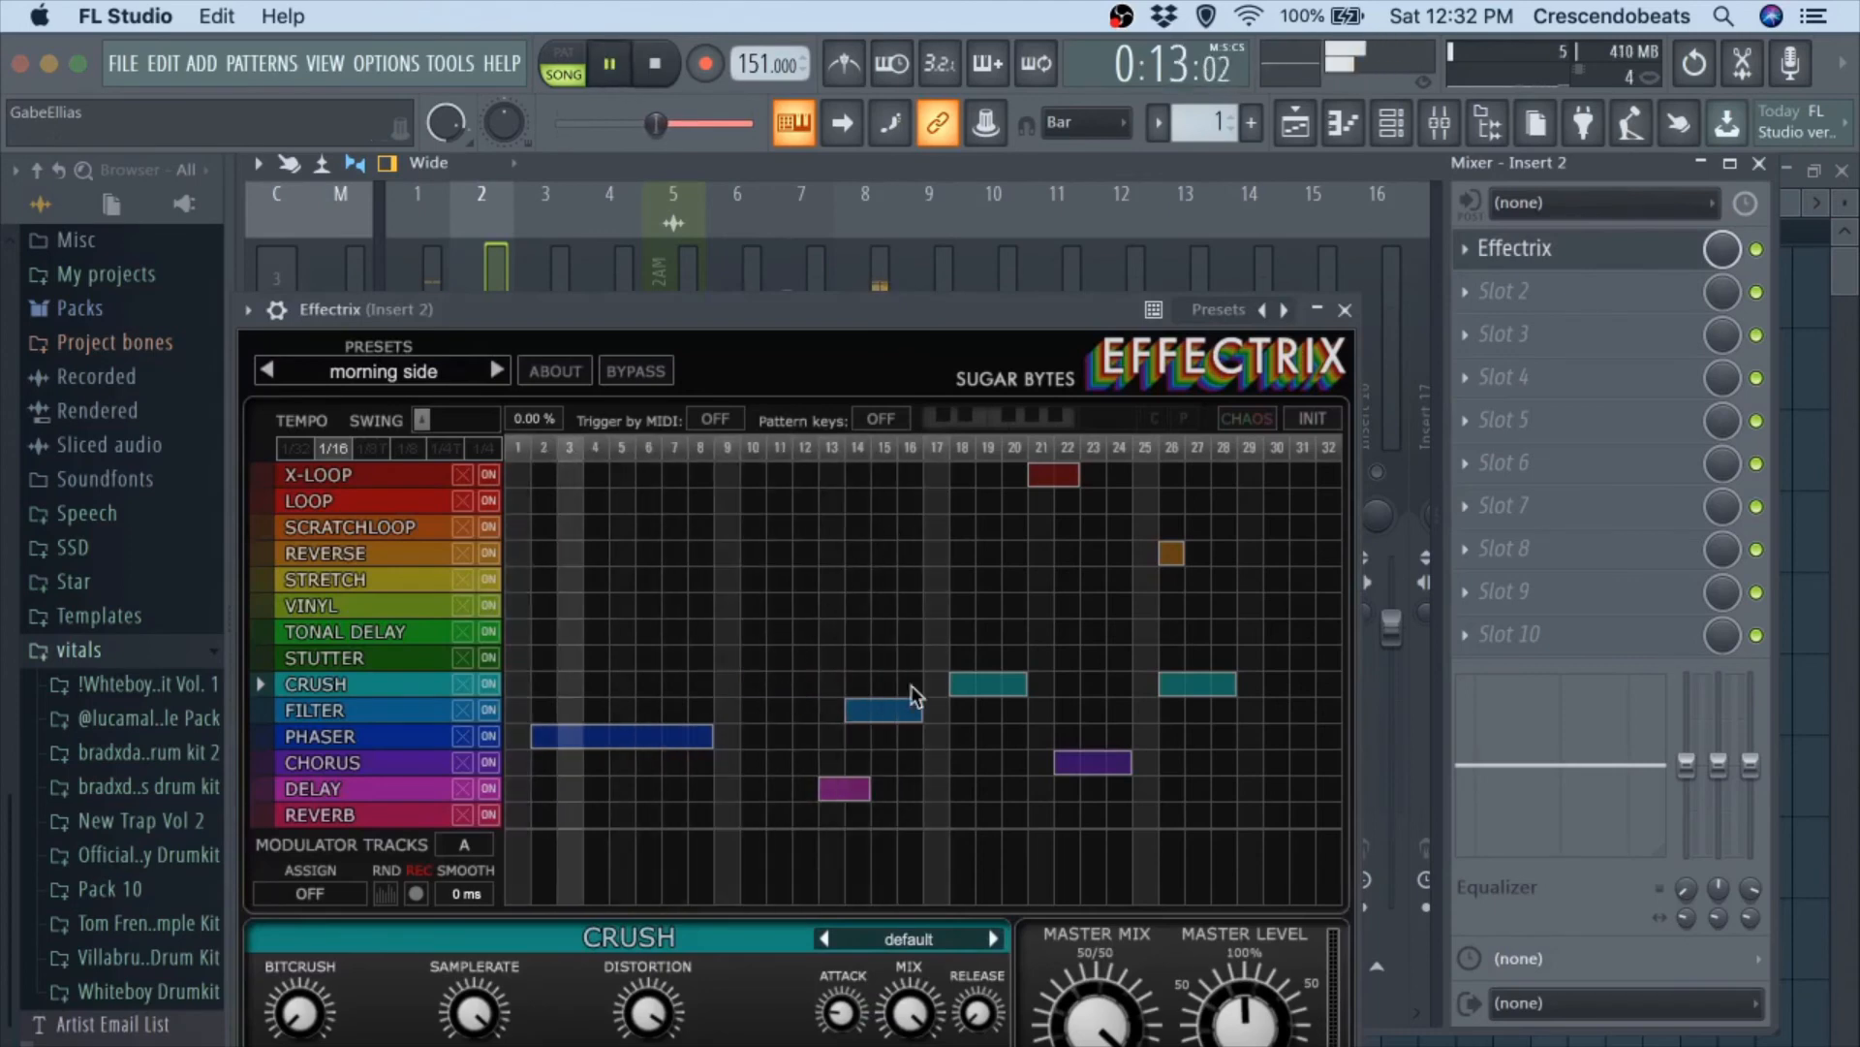
right_click(974, 694)
right_click(1171, 683)
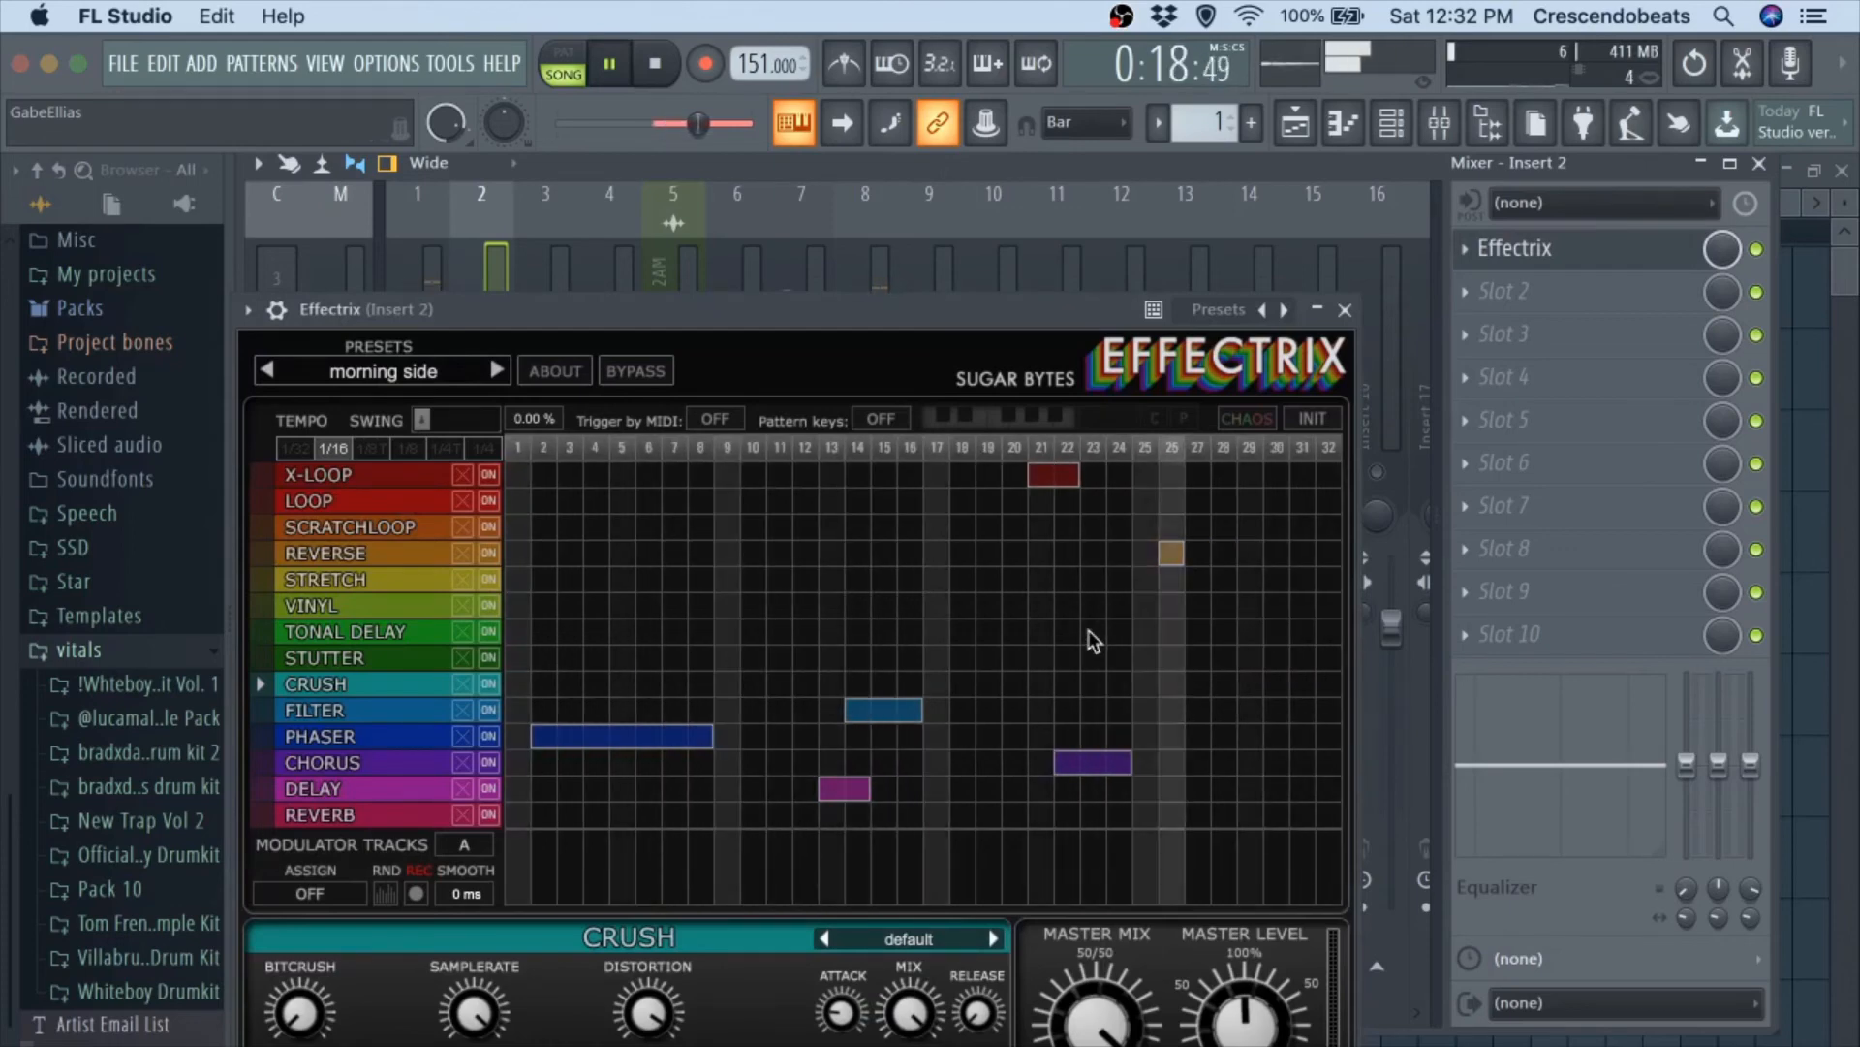
click(1344, 310)
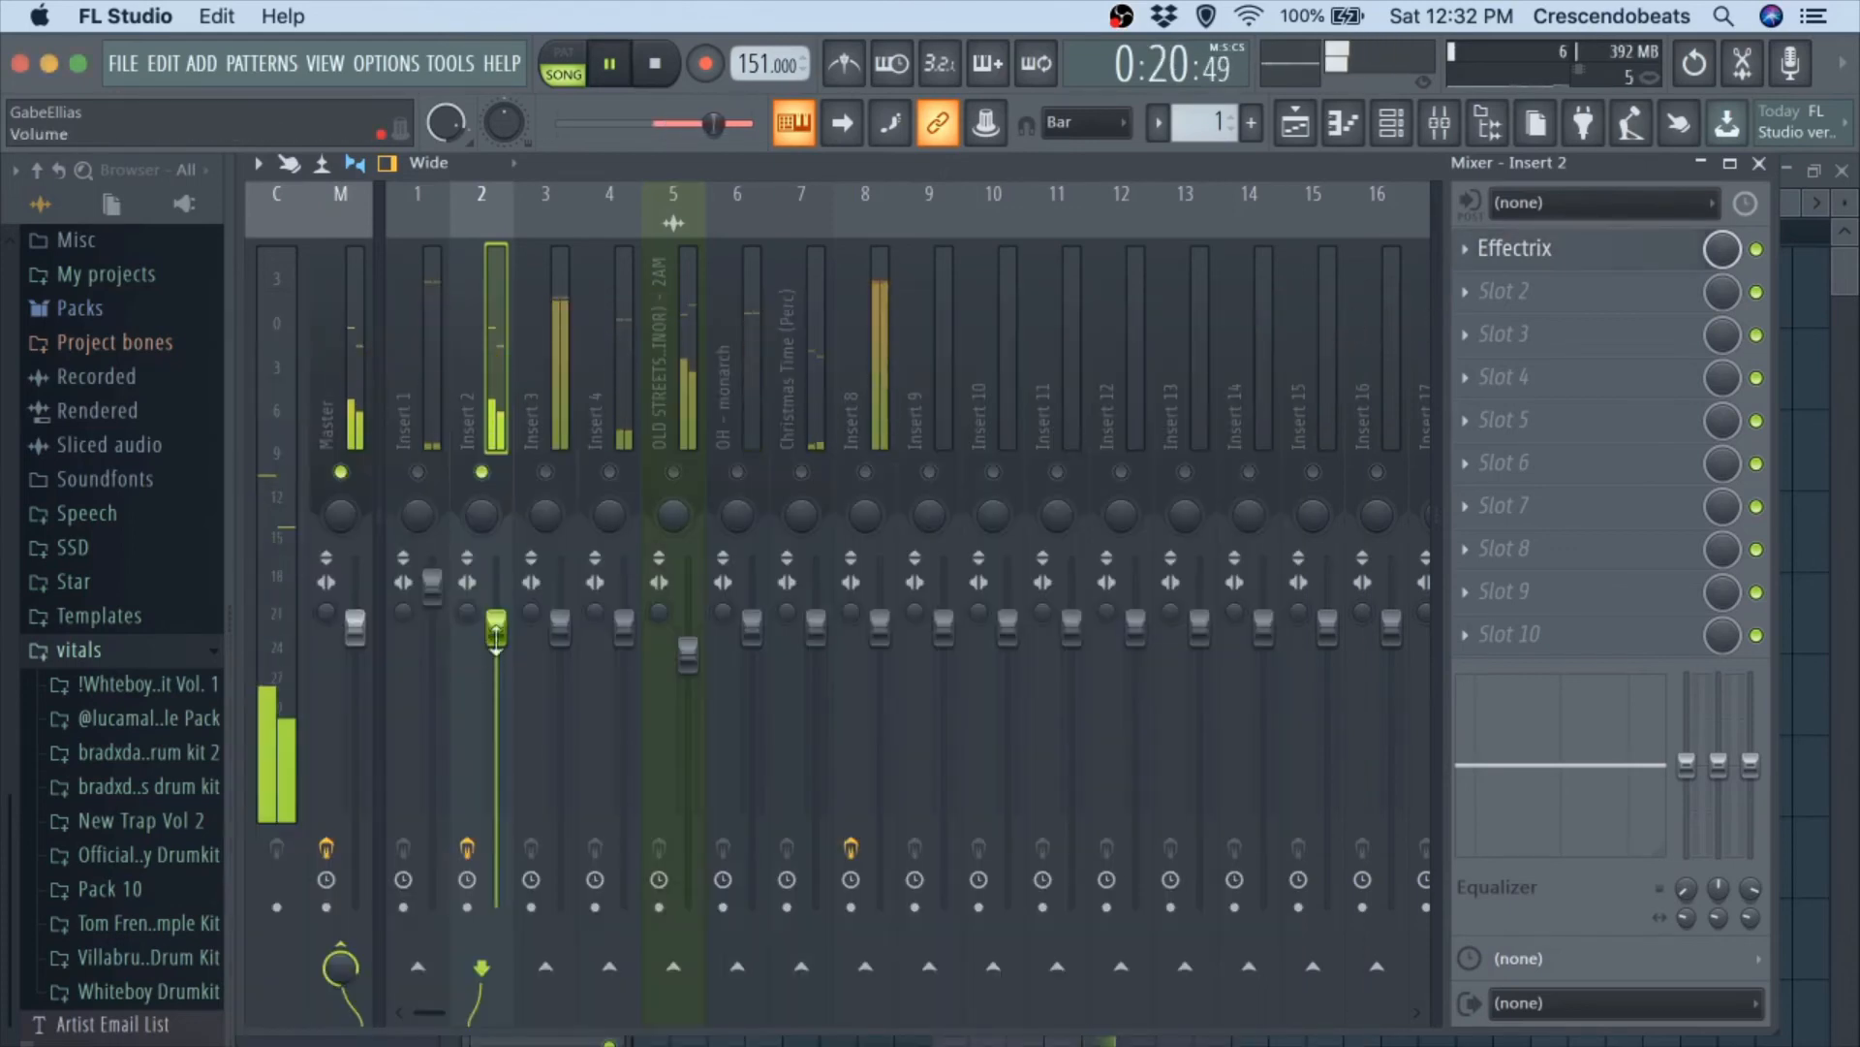
Raise mixer track 2's volume slightly above its default level, ending its solo to balance it against the full beat.
drag(495, 637, 495, 620)
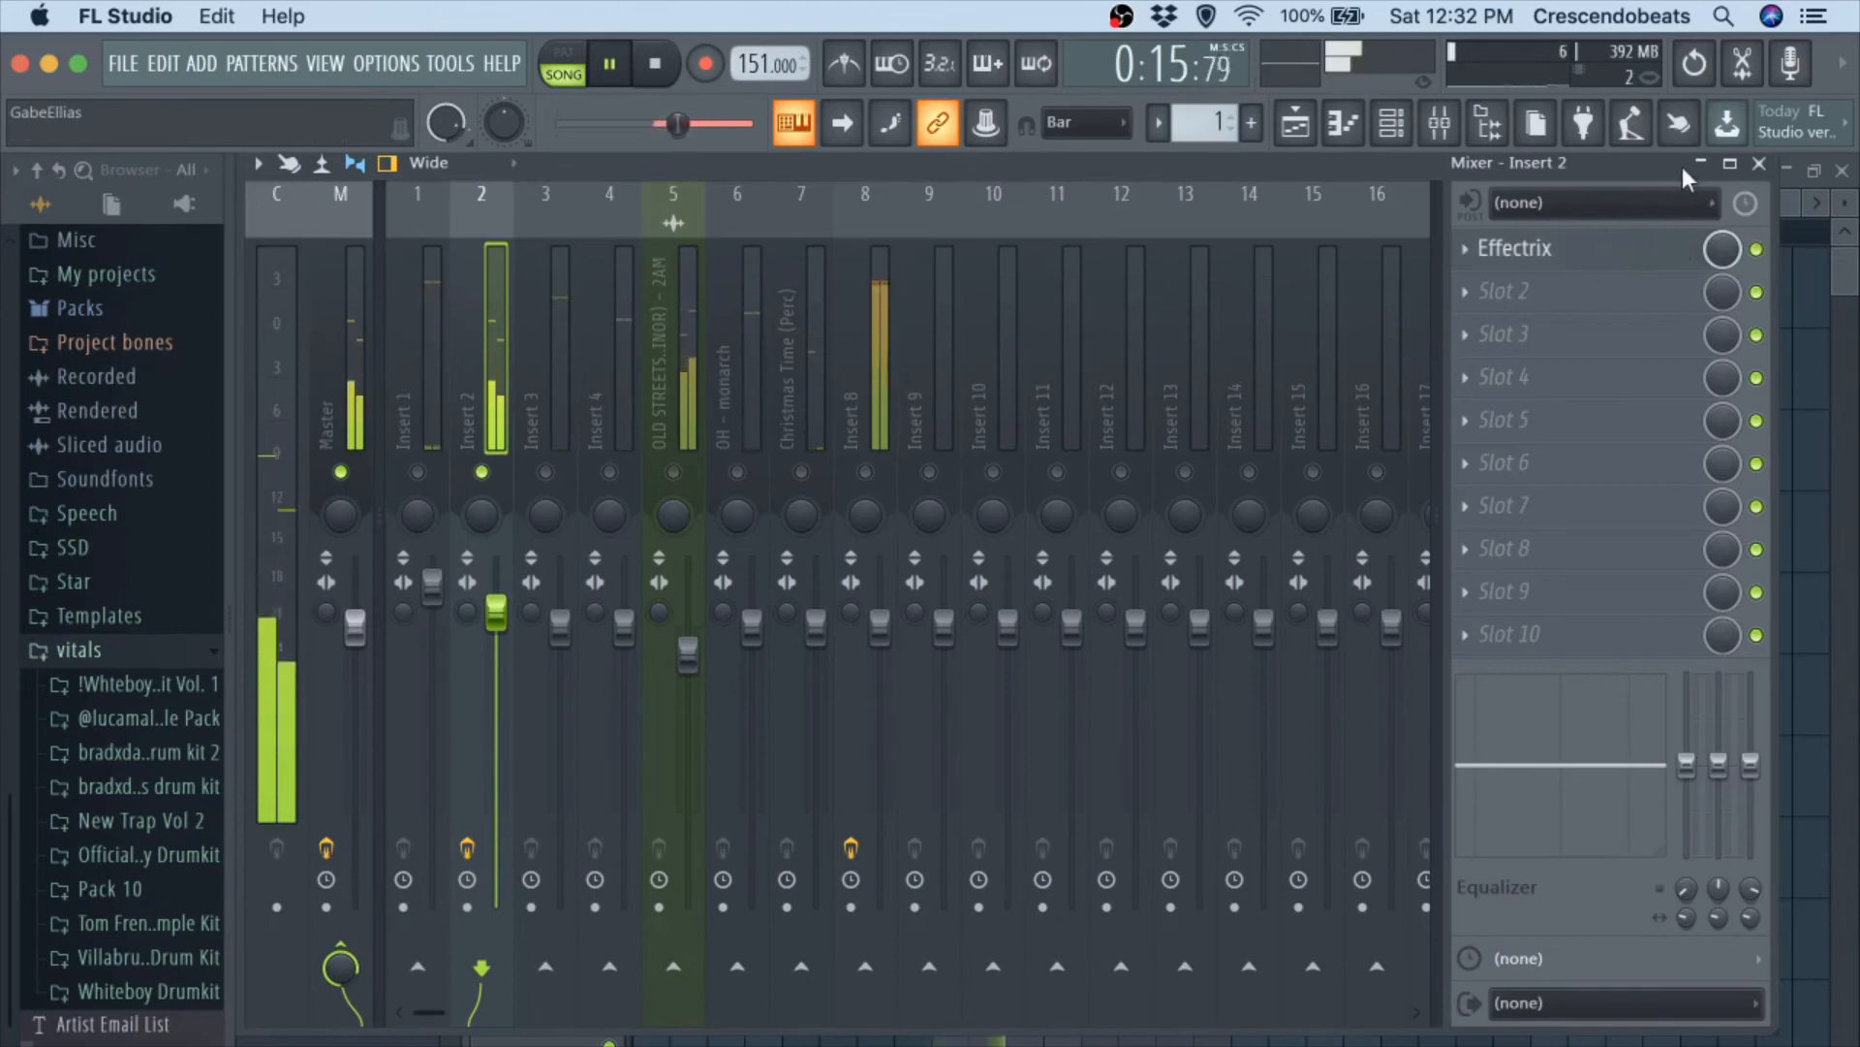
key(space)
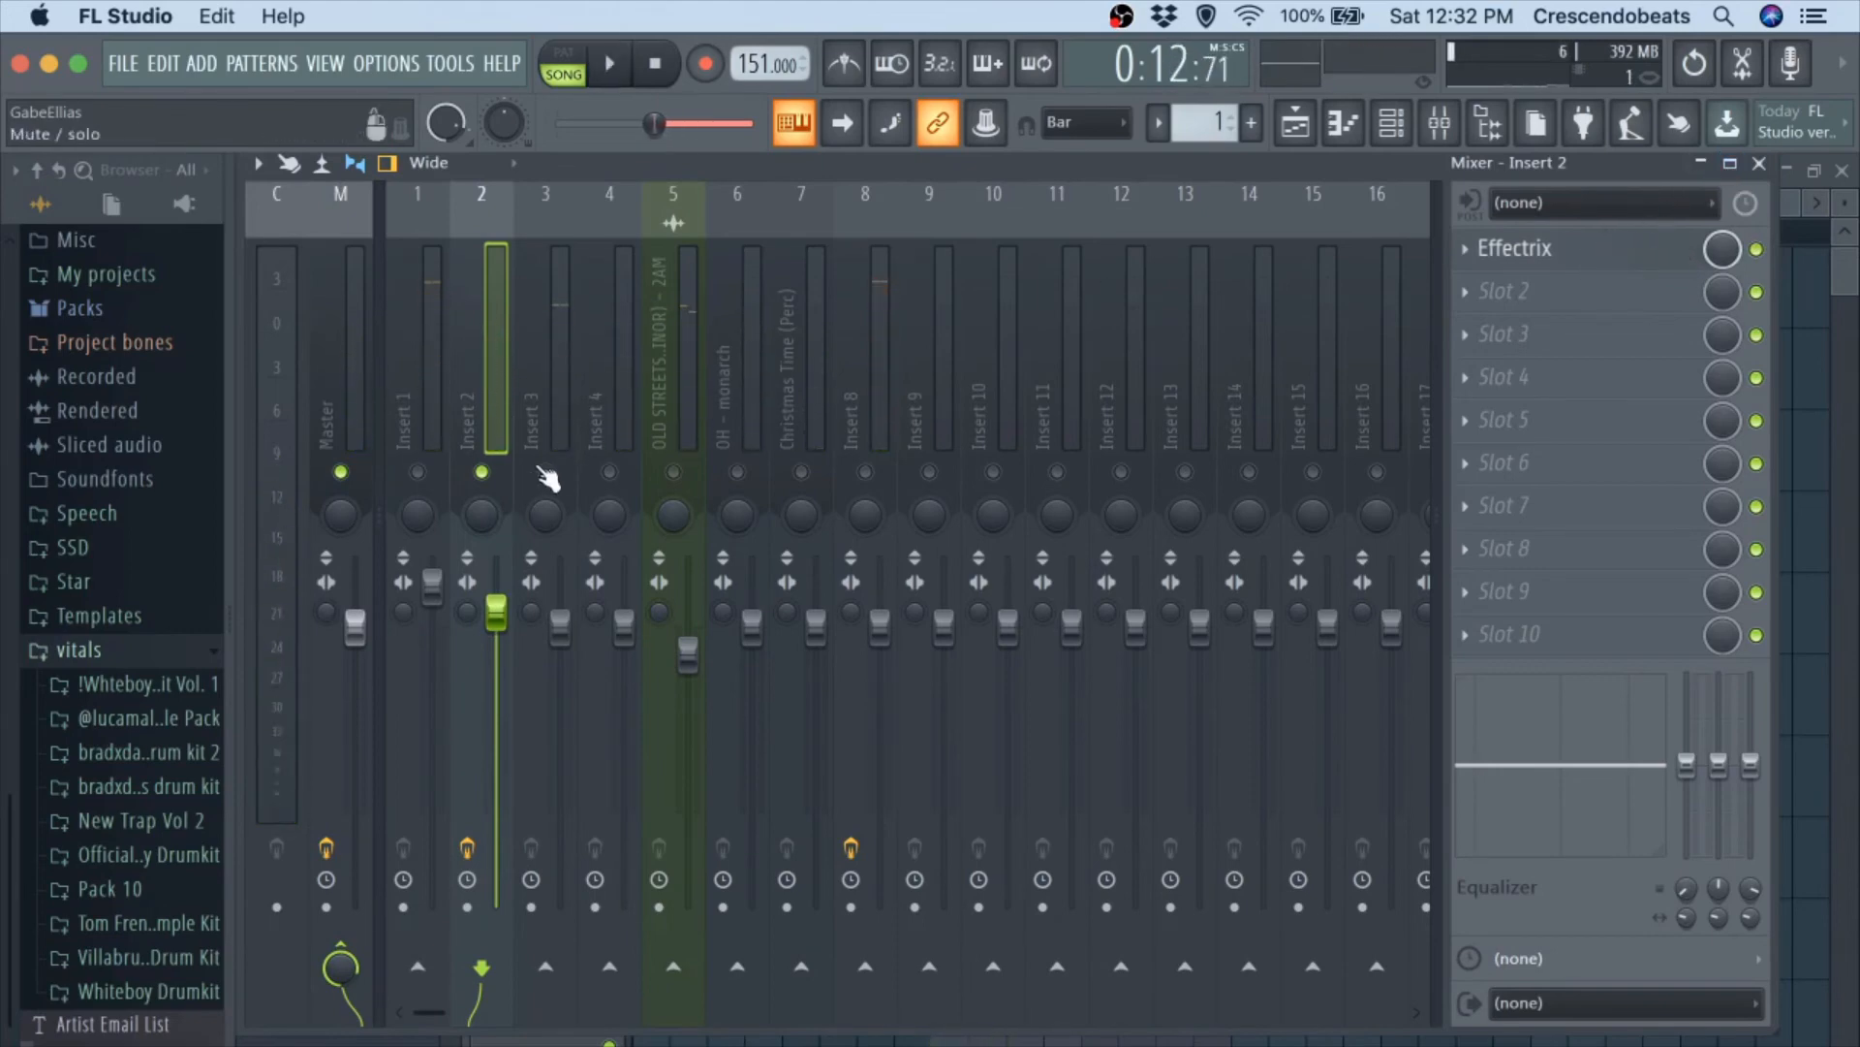
right_click(543, 471)
right_click(543, 471)
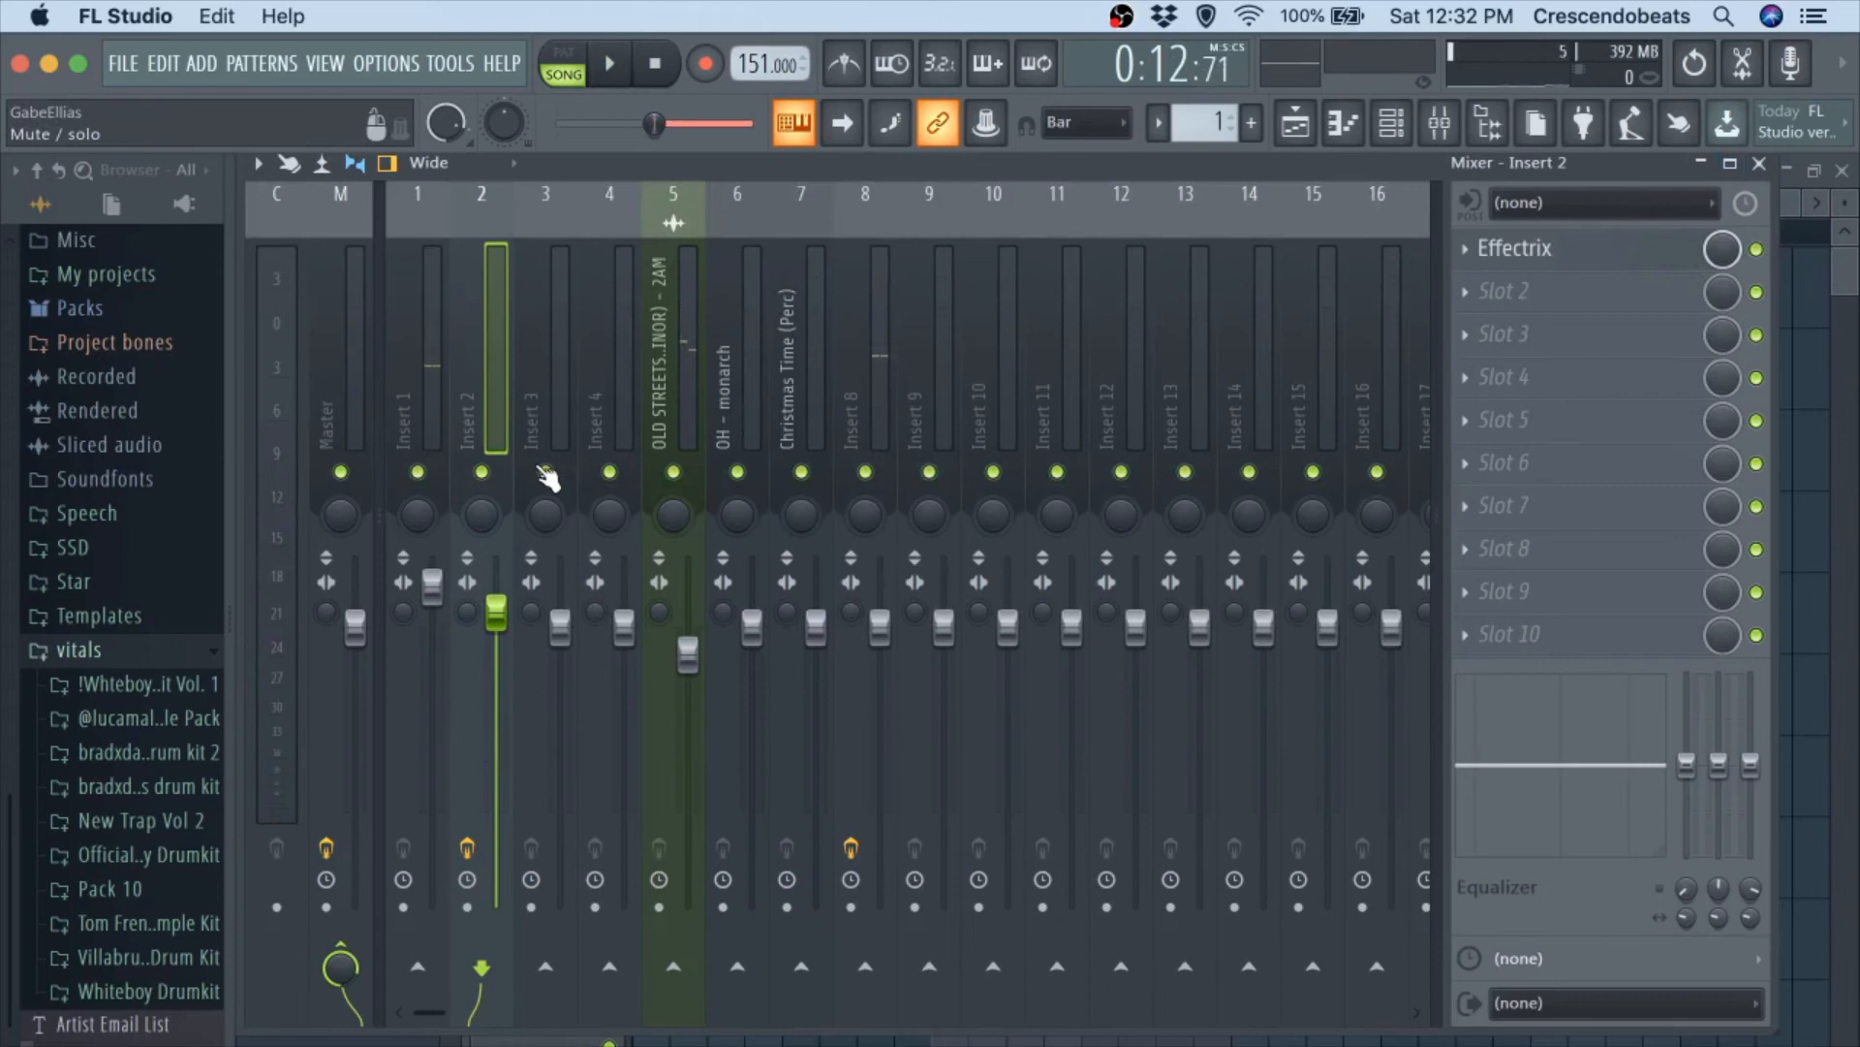
key(space)
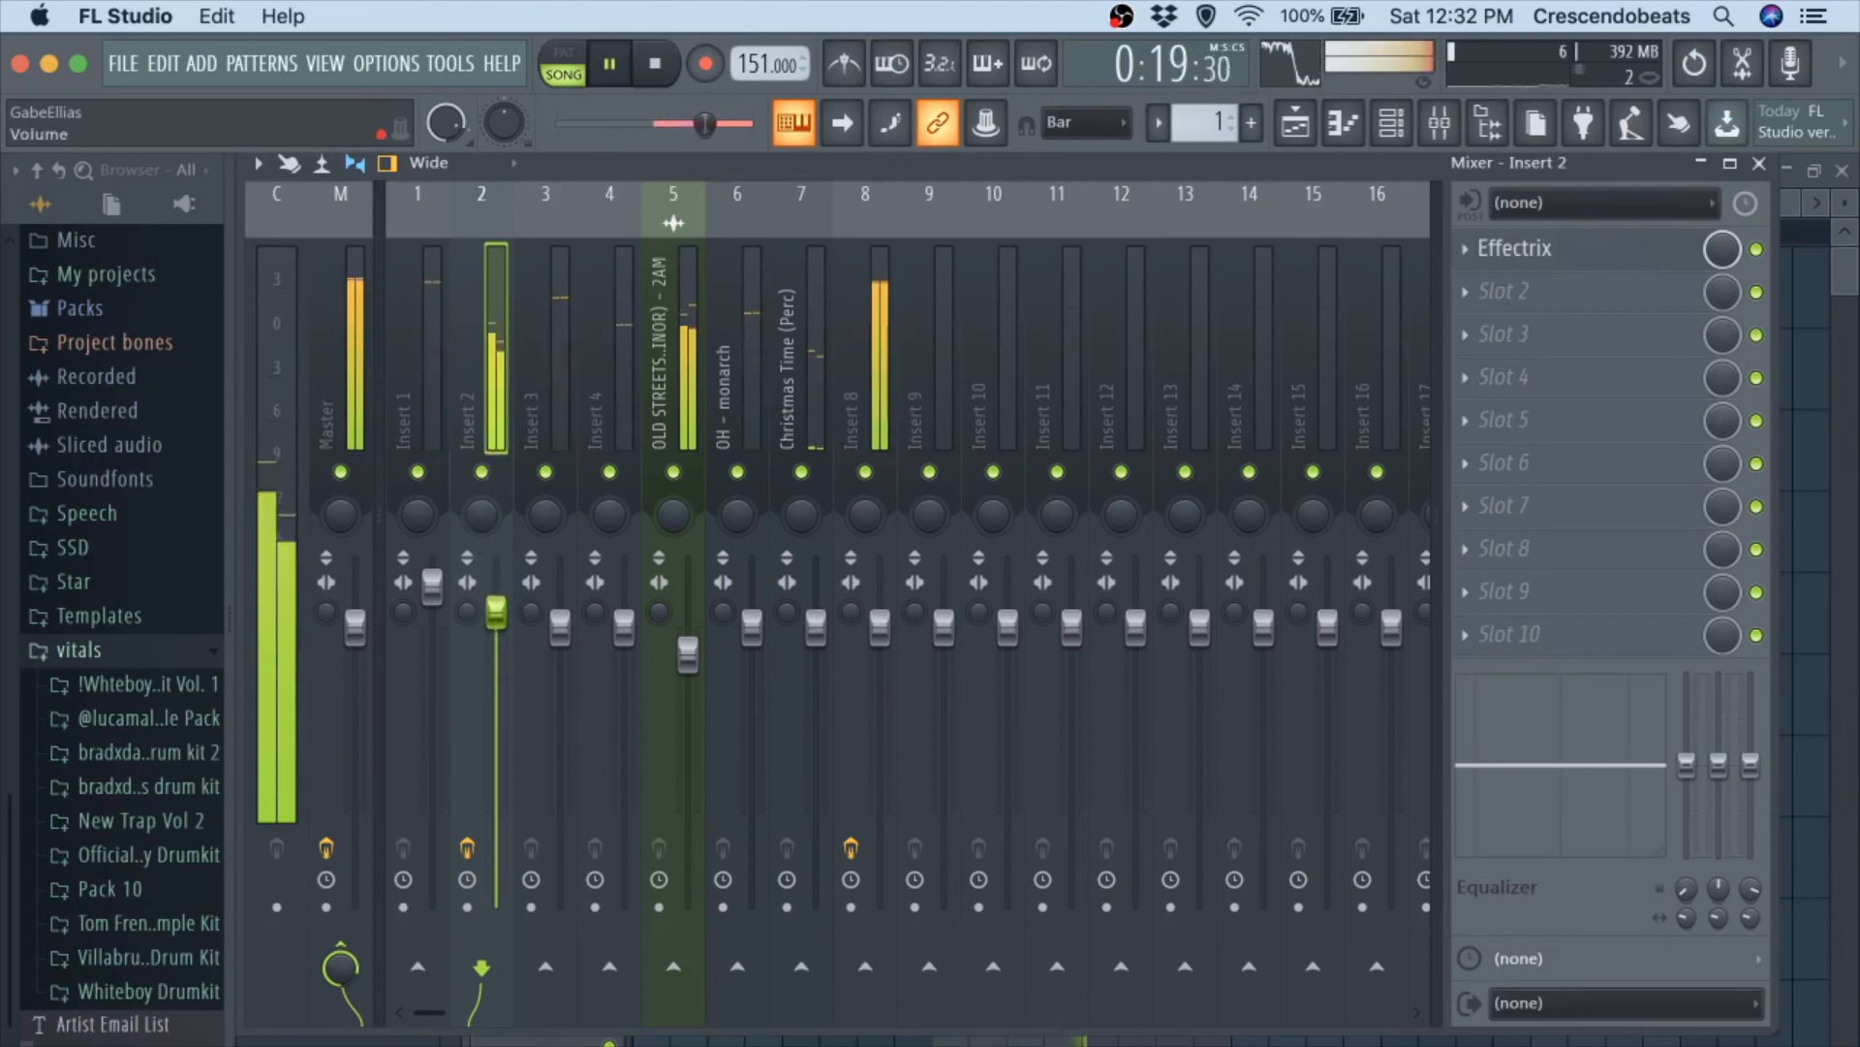
drag(495, 611, 495, 600)
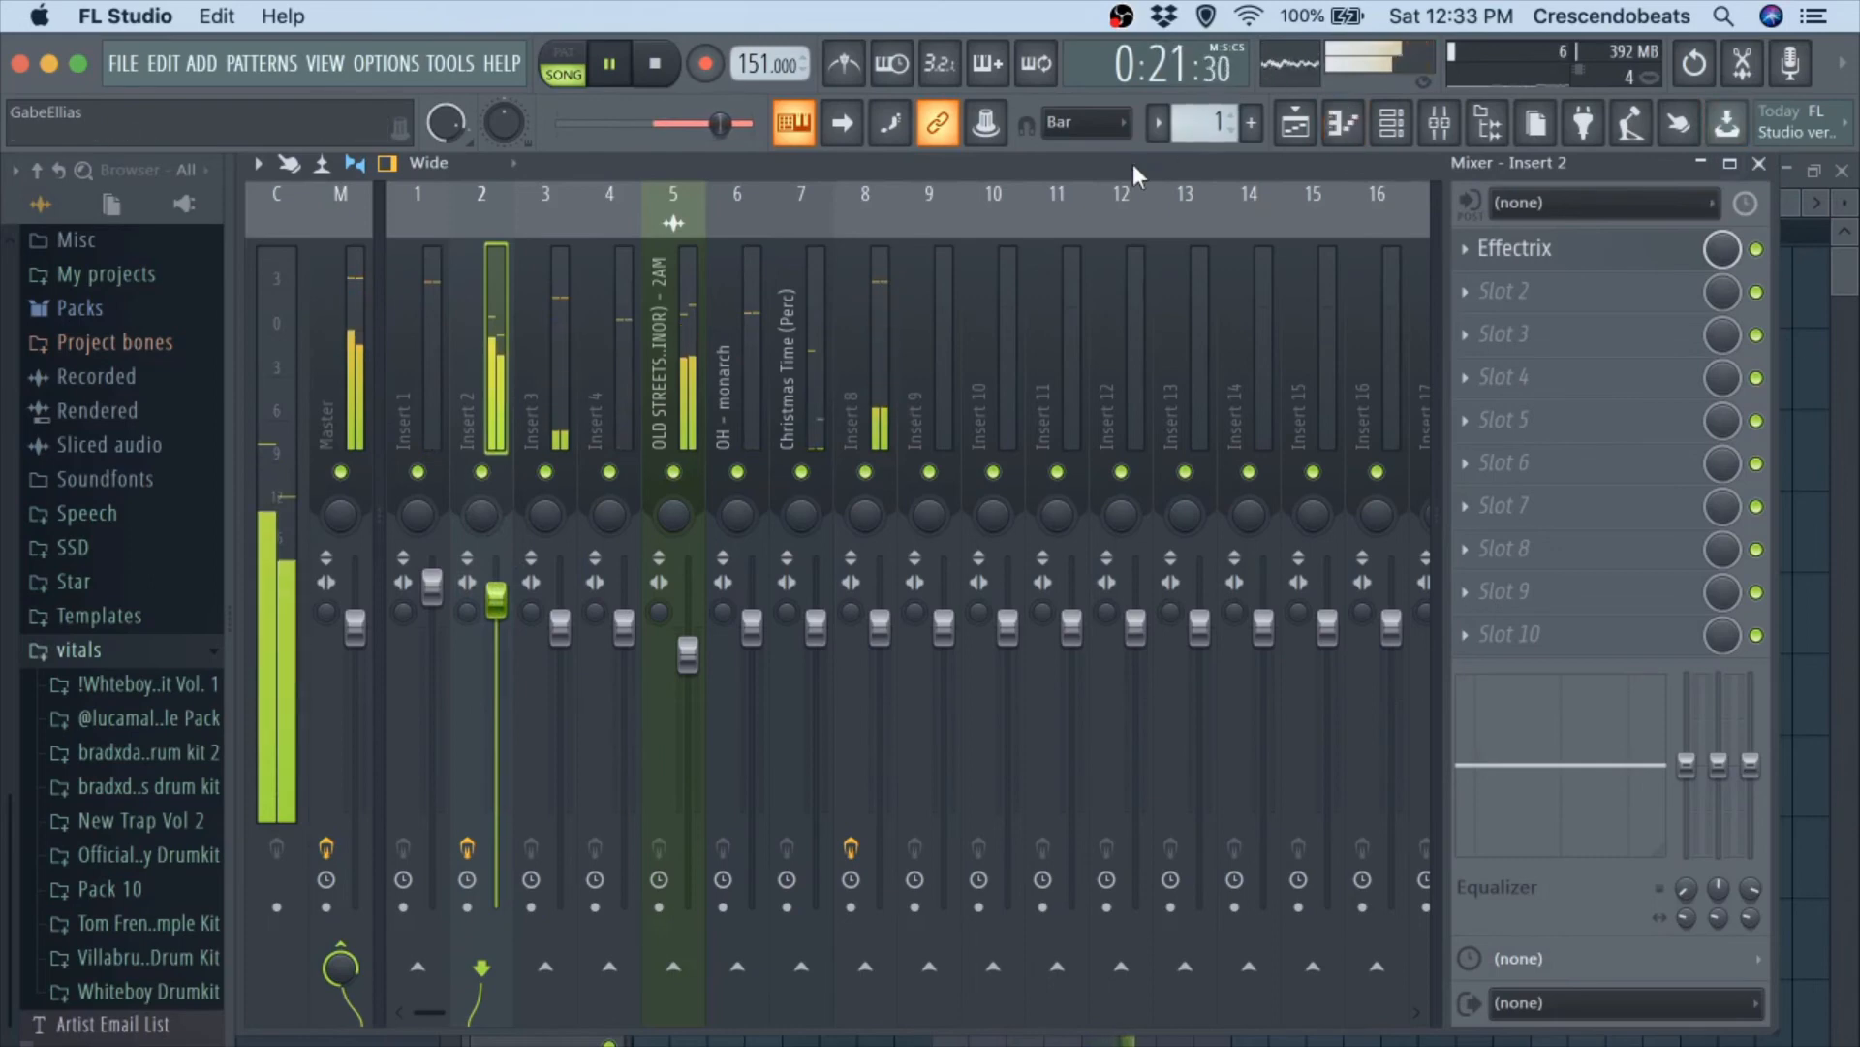
key(space)
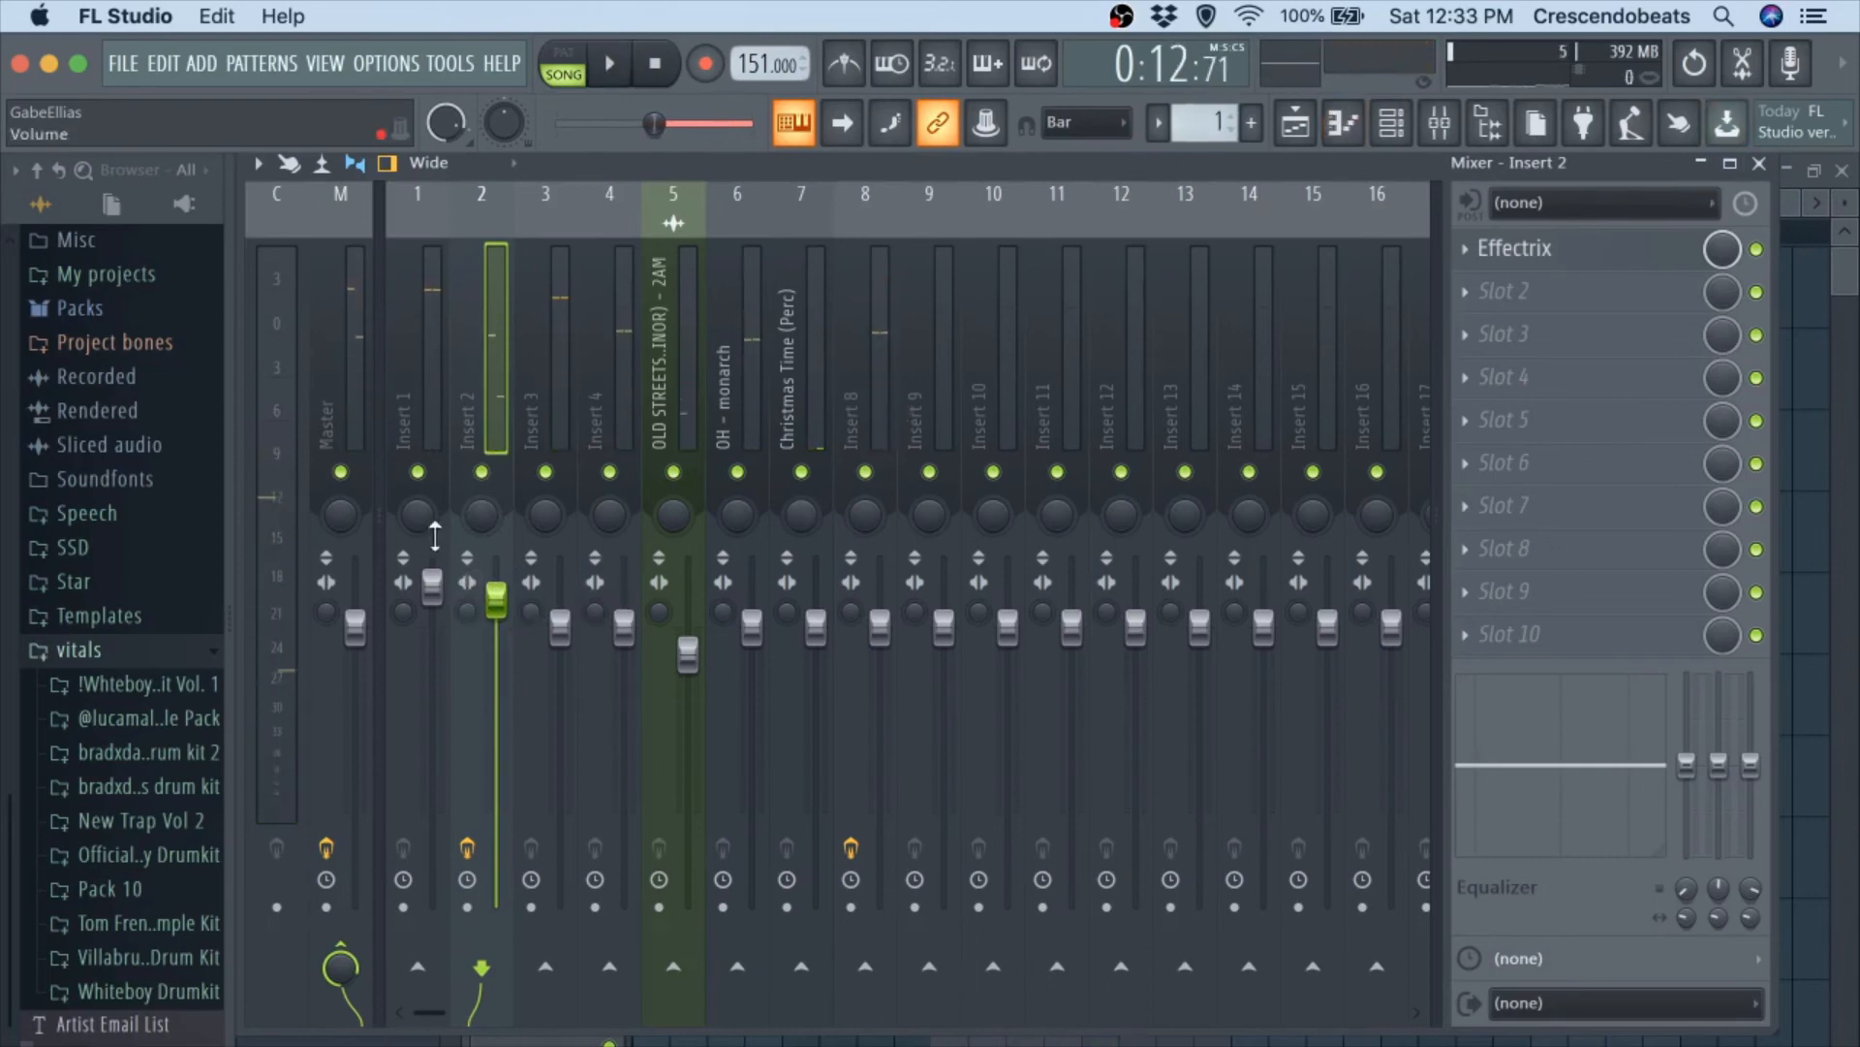
Pull the volume of mixer tracks 1 to 4 and 6 to 8 fully down and play the OLD STREETS melody alone.
drag(449, 595, 450, 875)
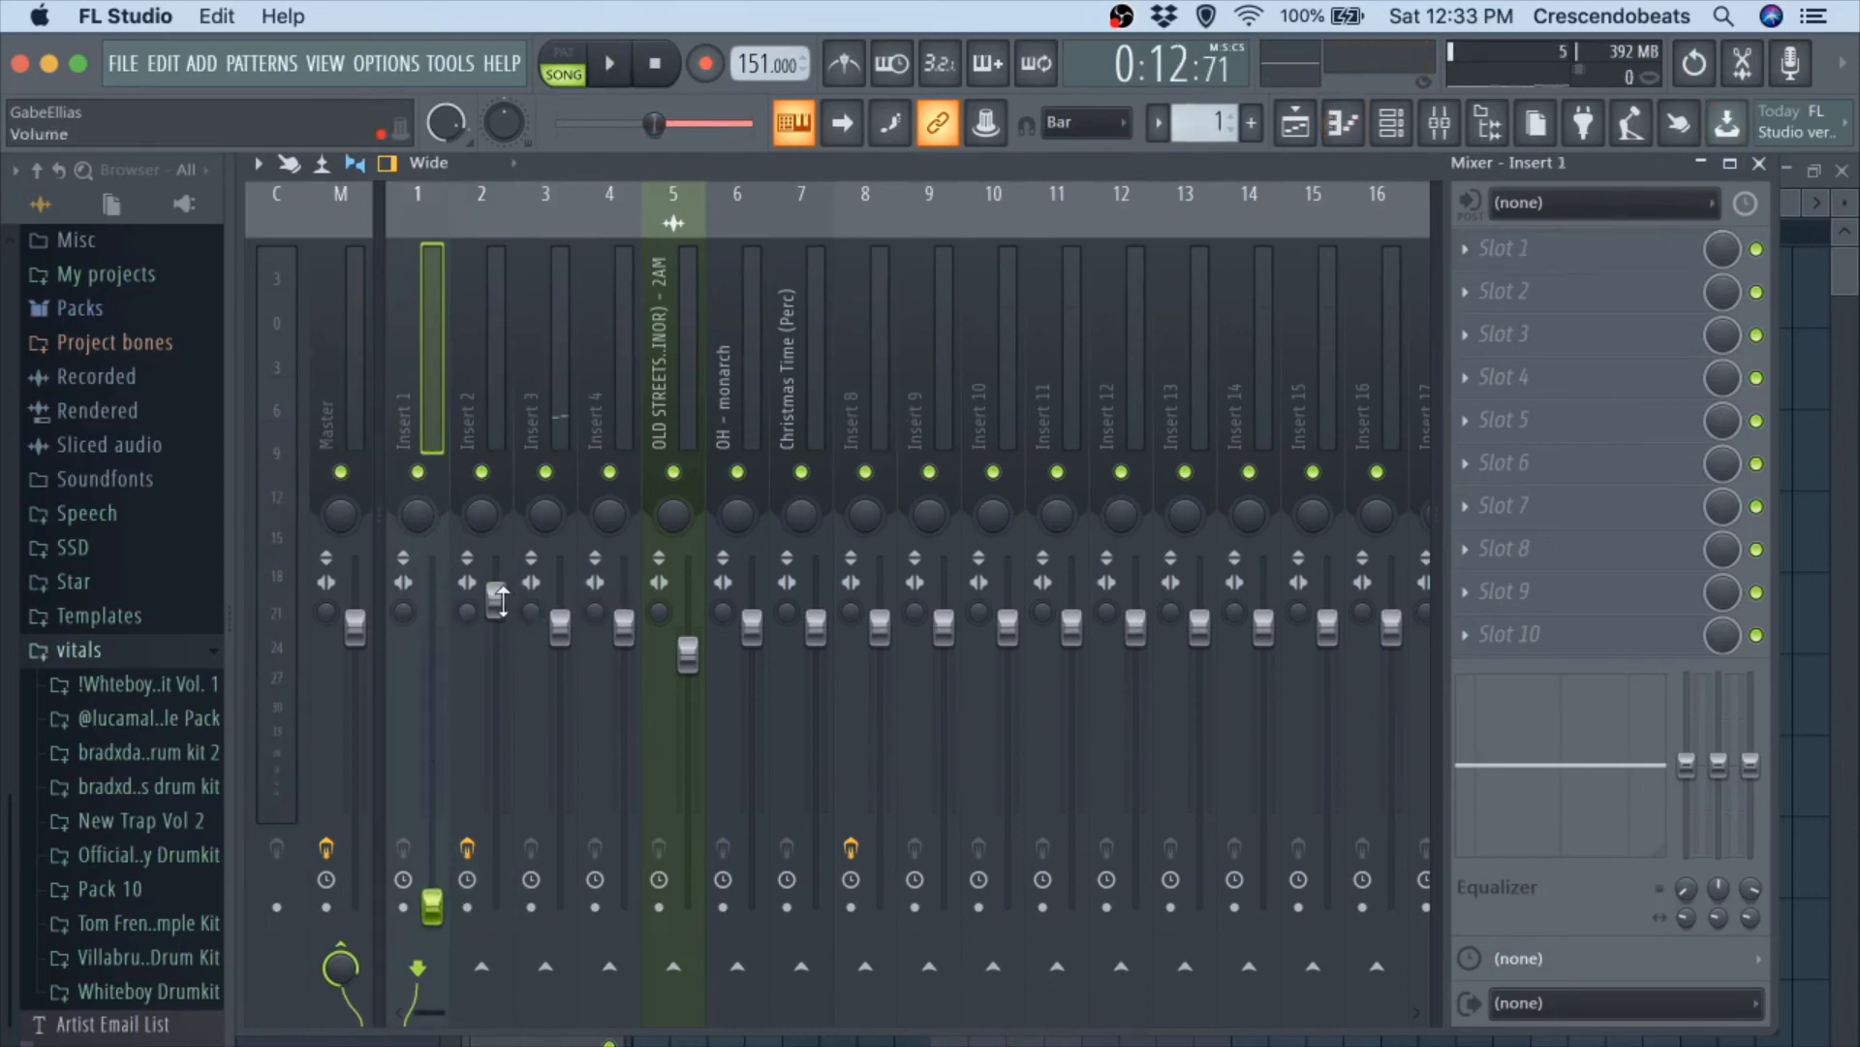
drag(500, 601, 515, 788)
drag(565, 617, 559, 906)
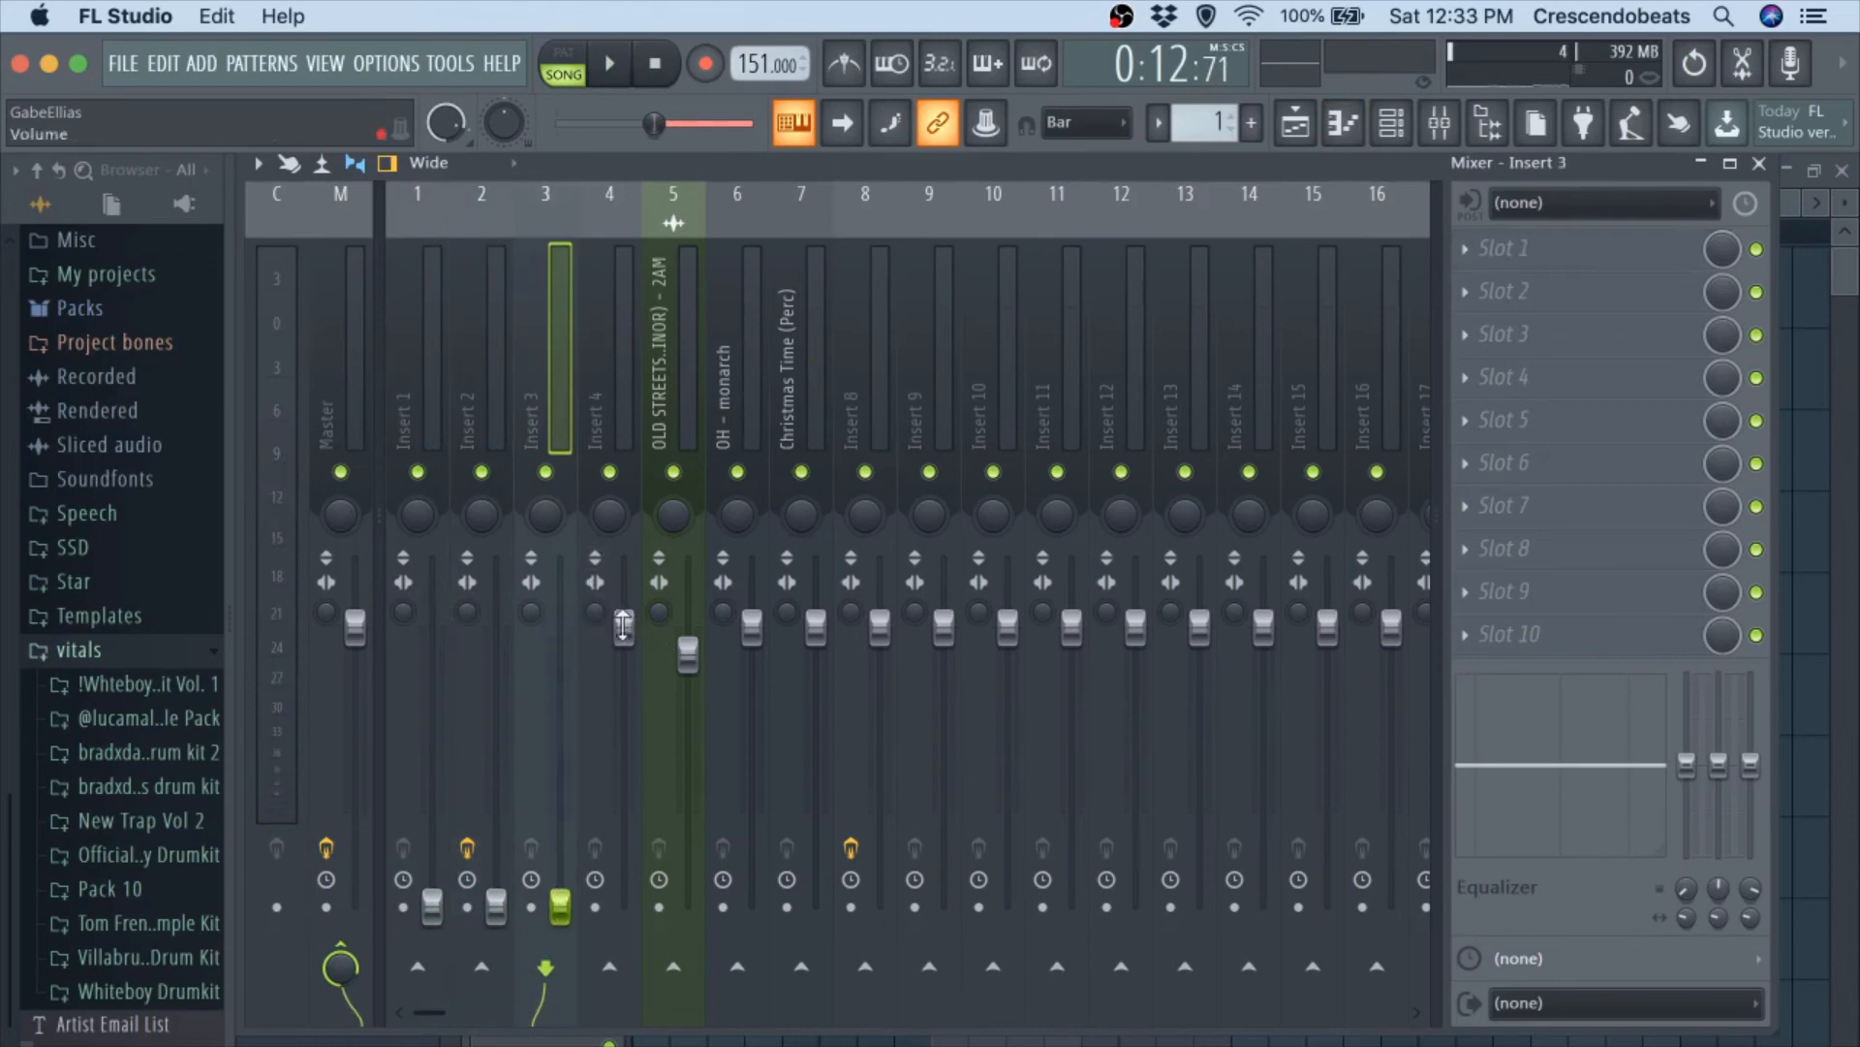
drag(623, 625, 624, 906)
drag(752, 628, 816, 906)
key(space)
drag(881, 632, 879, 906)
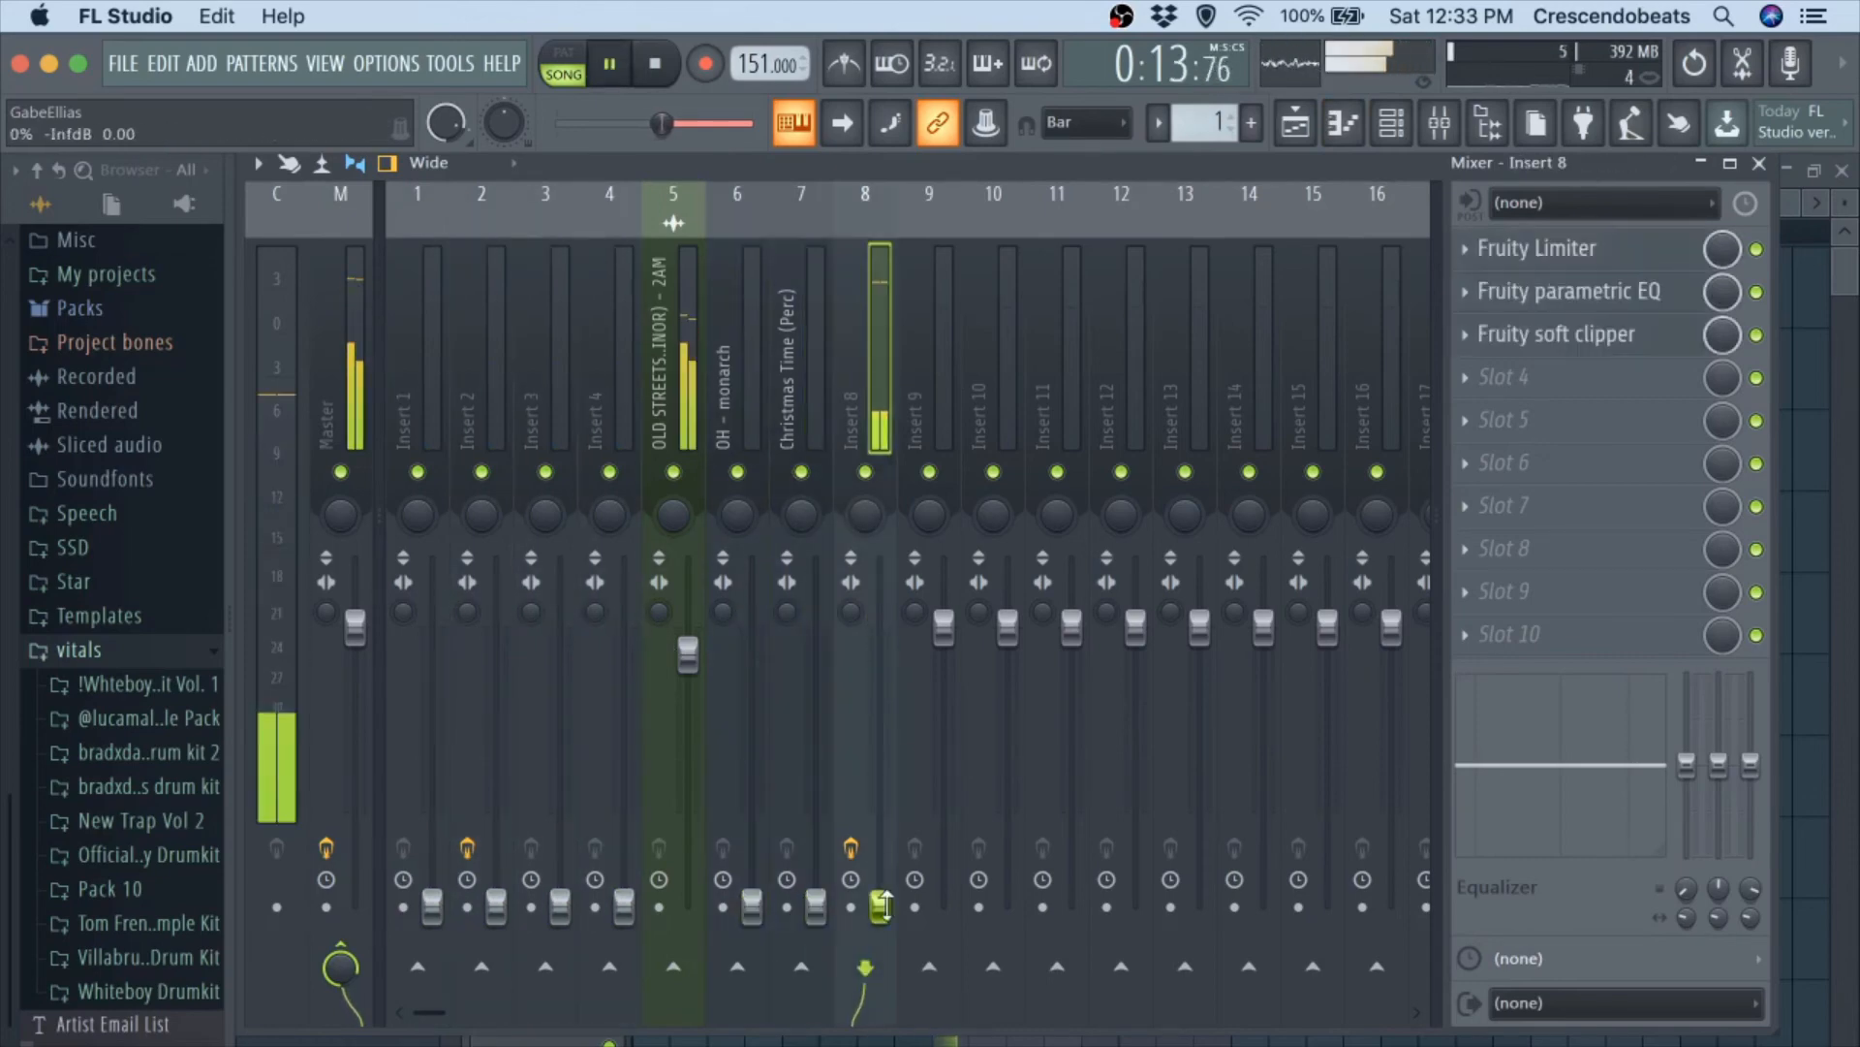
Add Fruity Parametric EQ 2 to the first effect slot of the OLD STREETS melody's mixer track 5.
click(661, 312)
click(1589, 308)
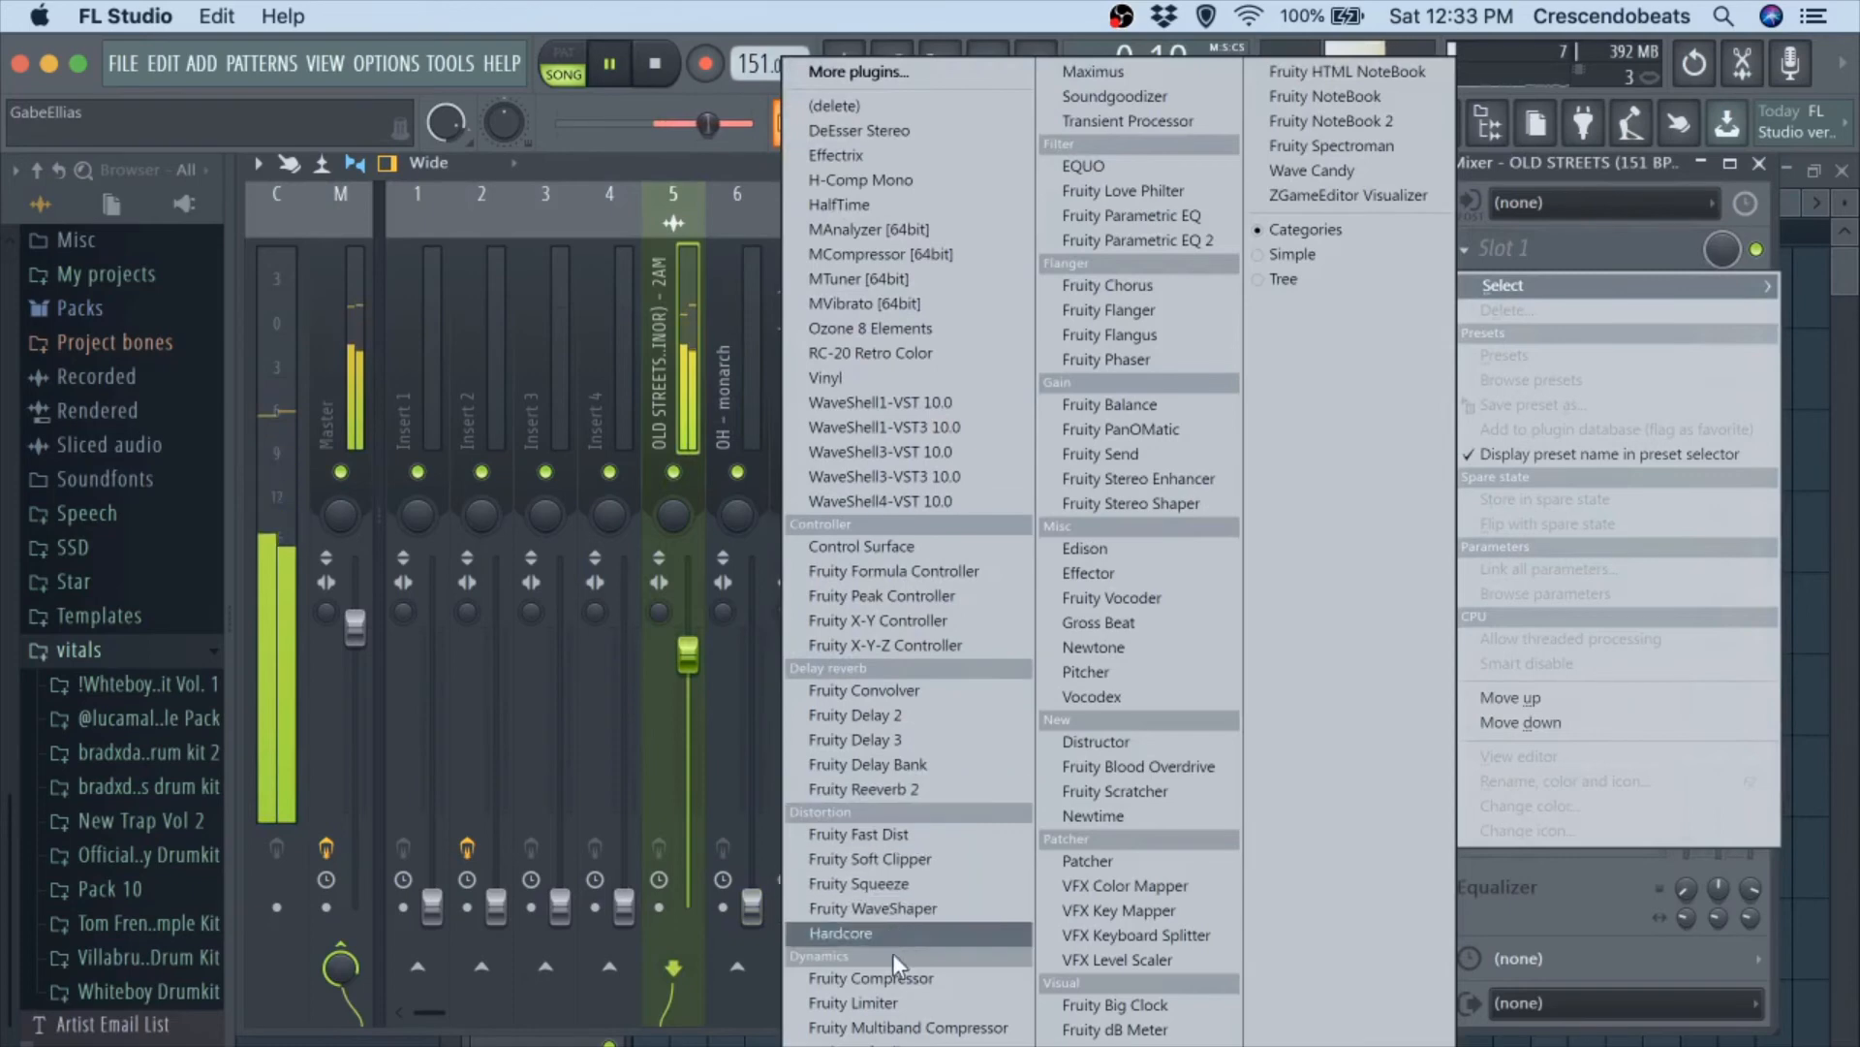
click(1117, 242)
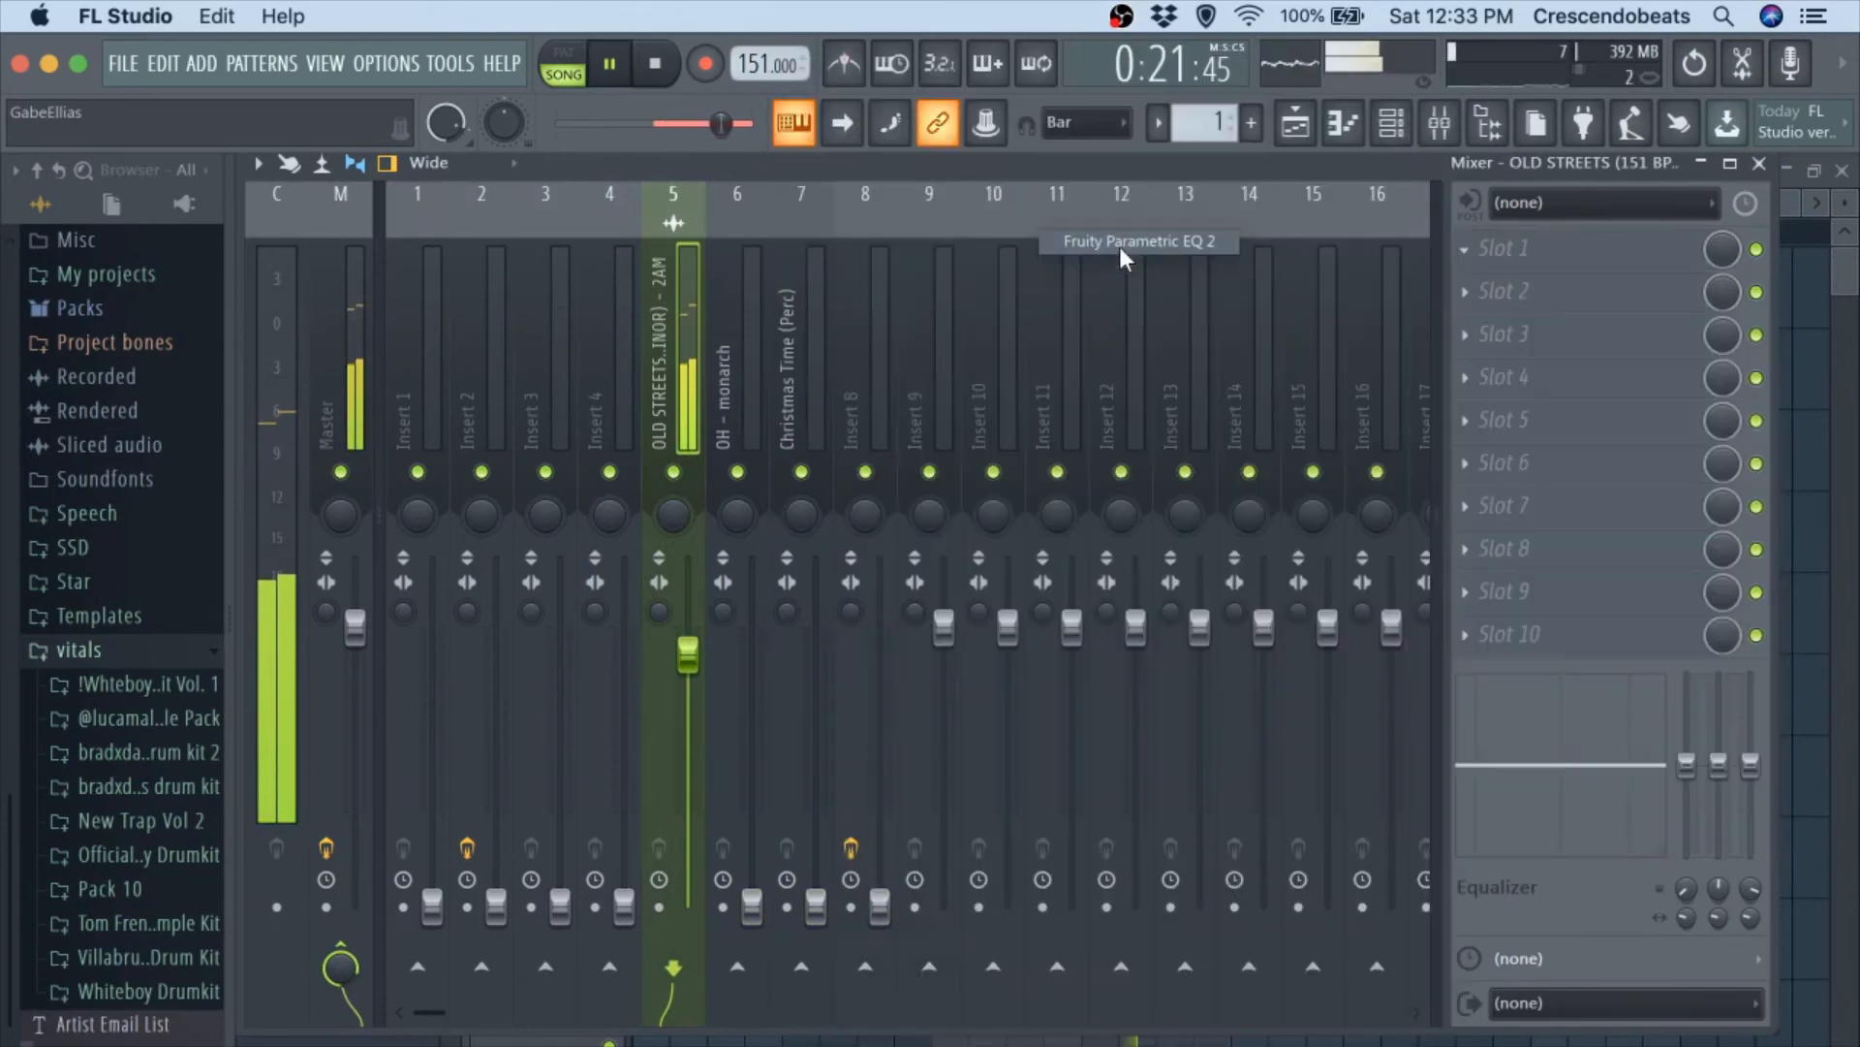
Apply the 20Hz + 18kHz cut preset to the melody's EQ and tighten it to a 151 Hz low cut and about 12353 Hz high cut.
click(1143, 387)
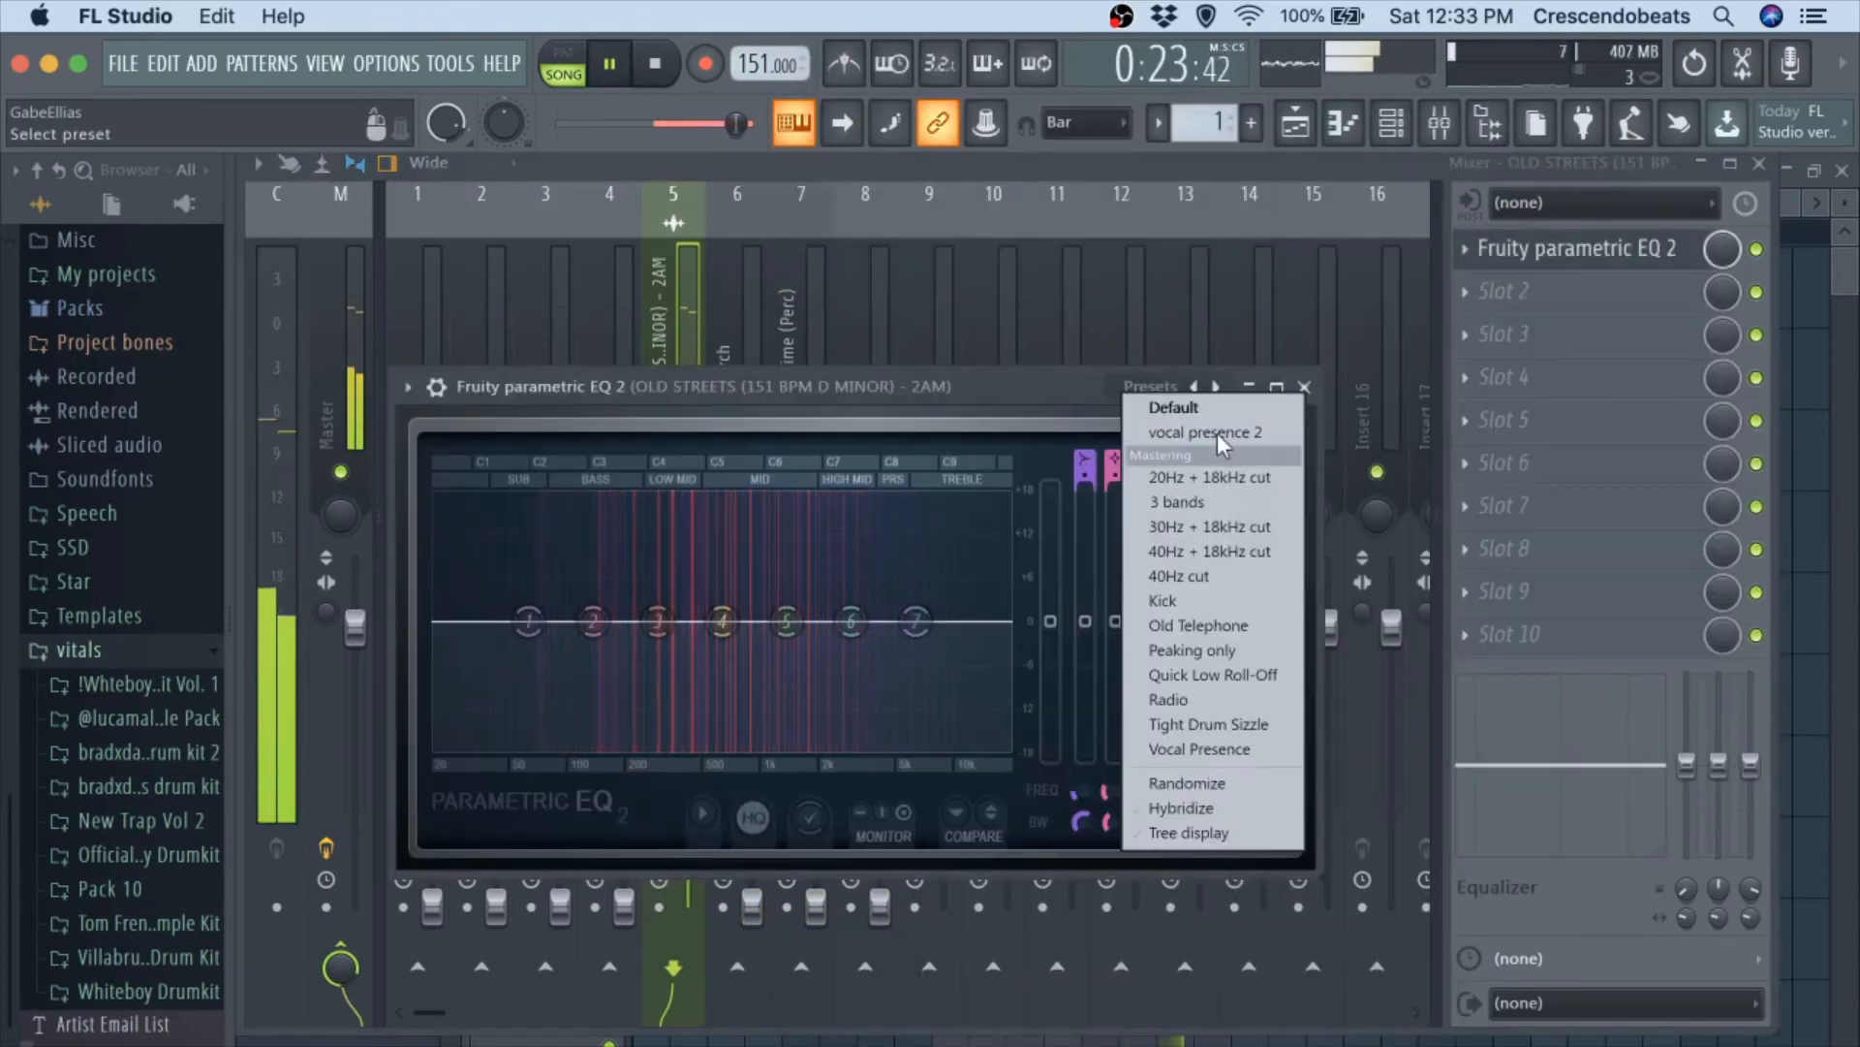
click(1209, 477)
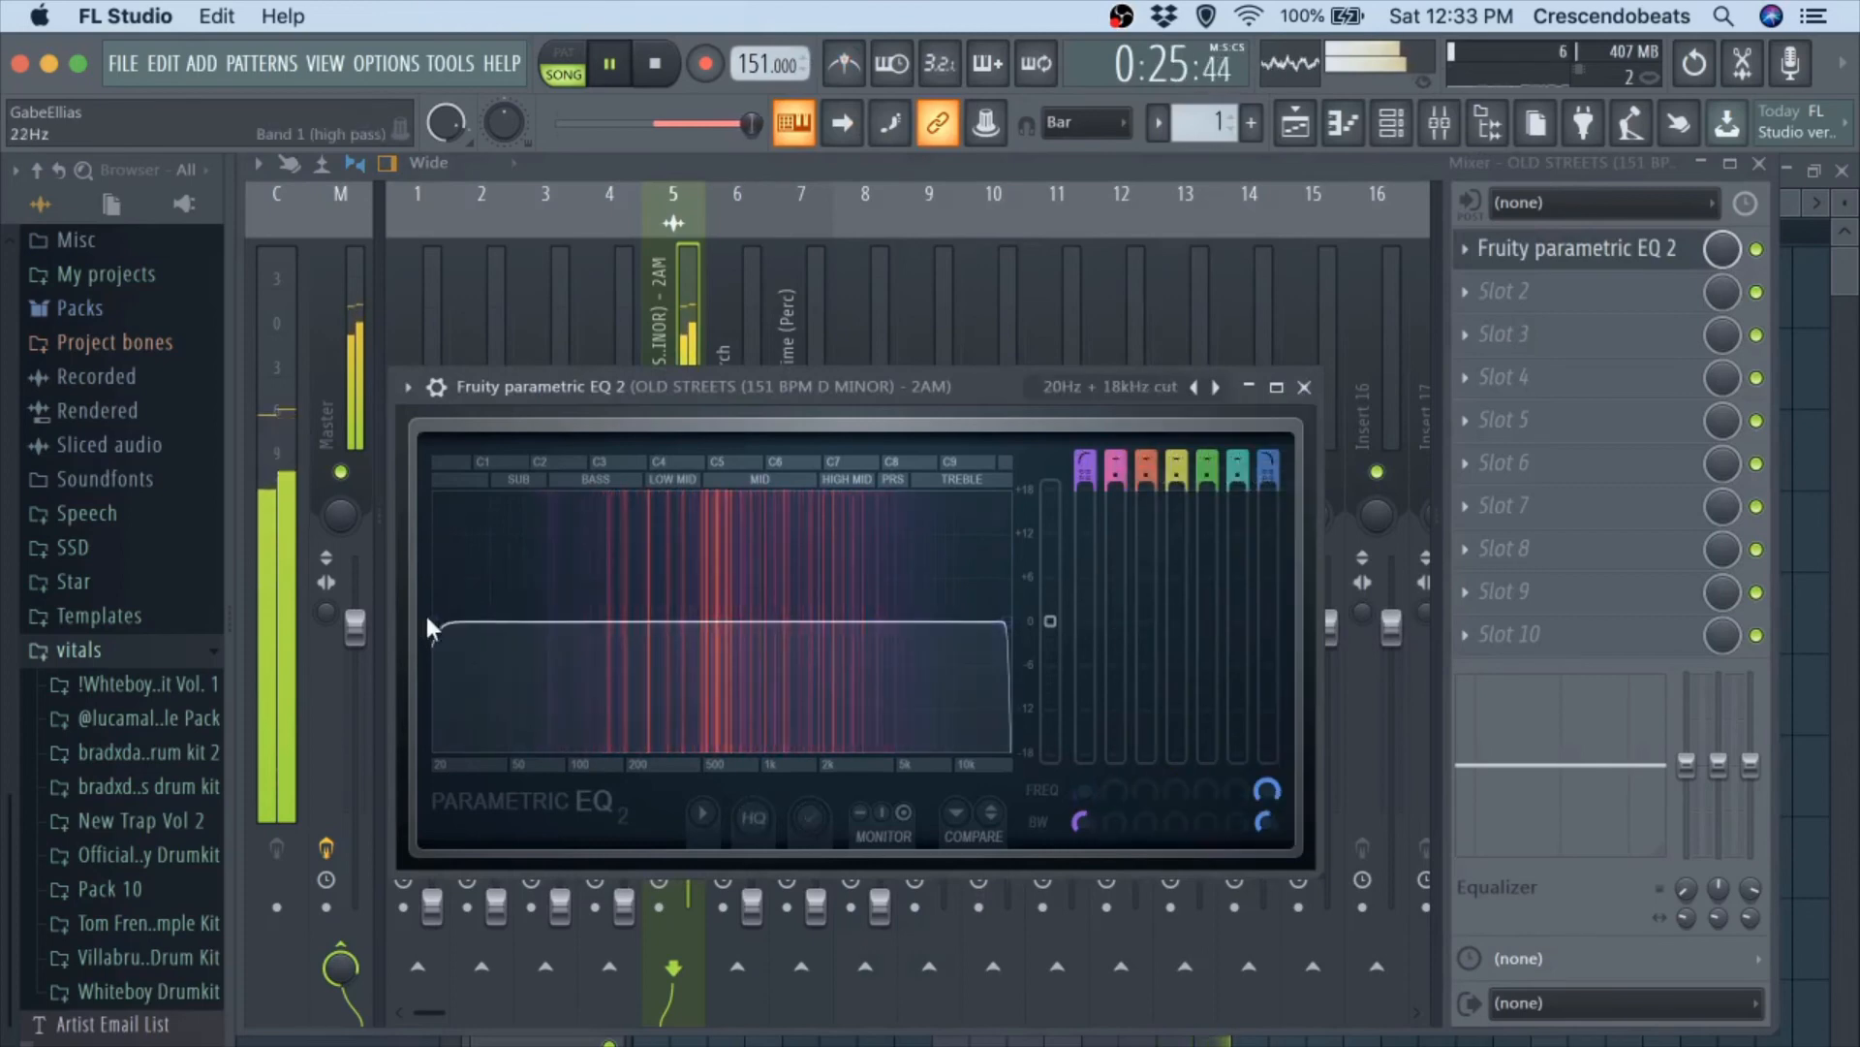
drag(449, 620, 598, 623)
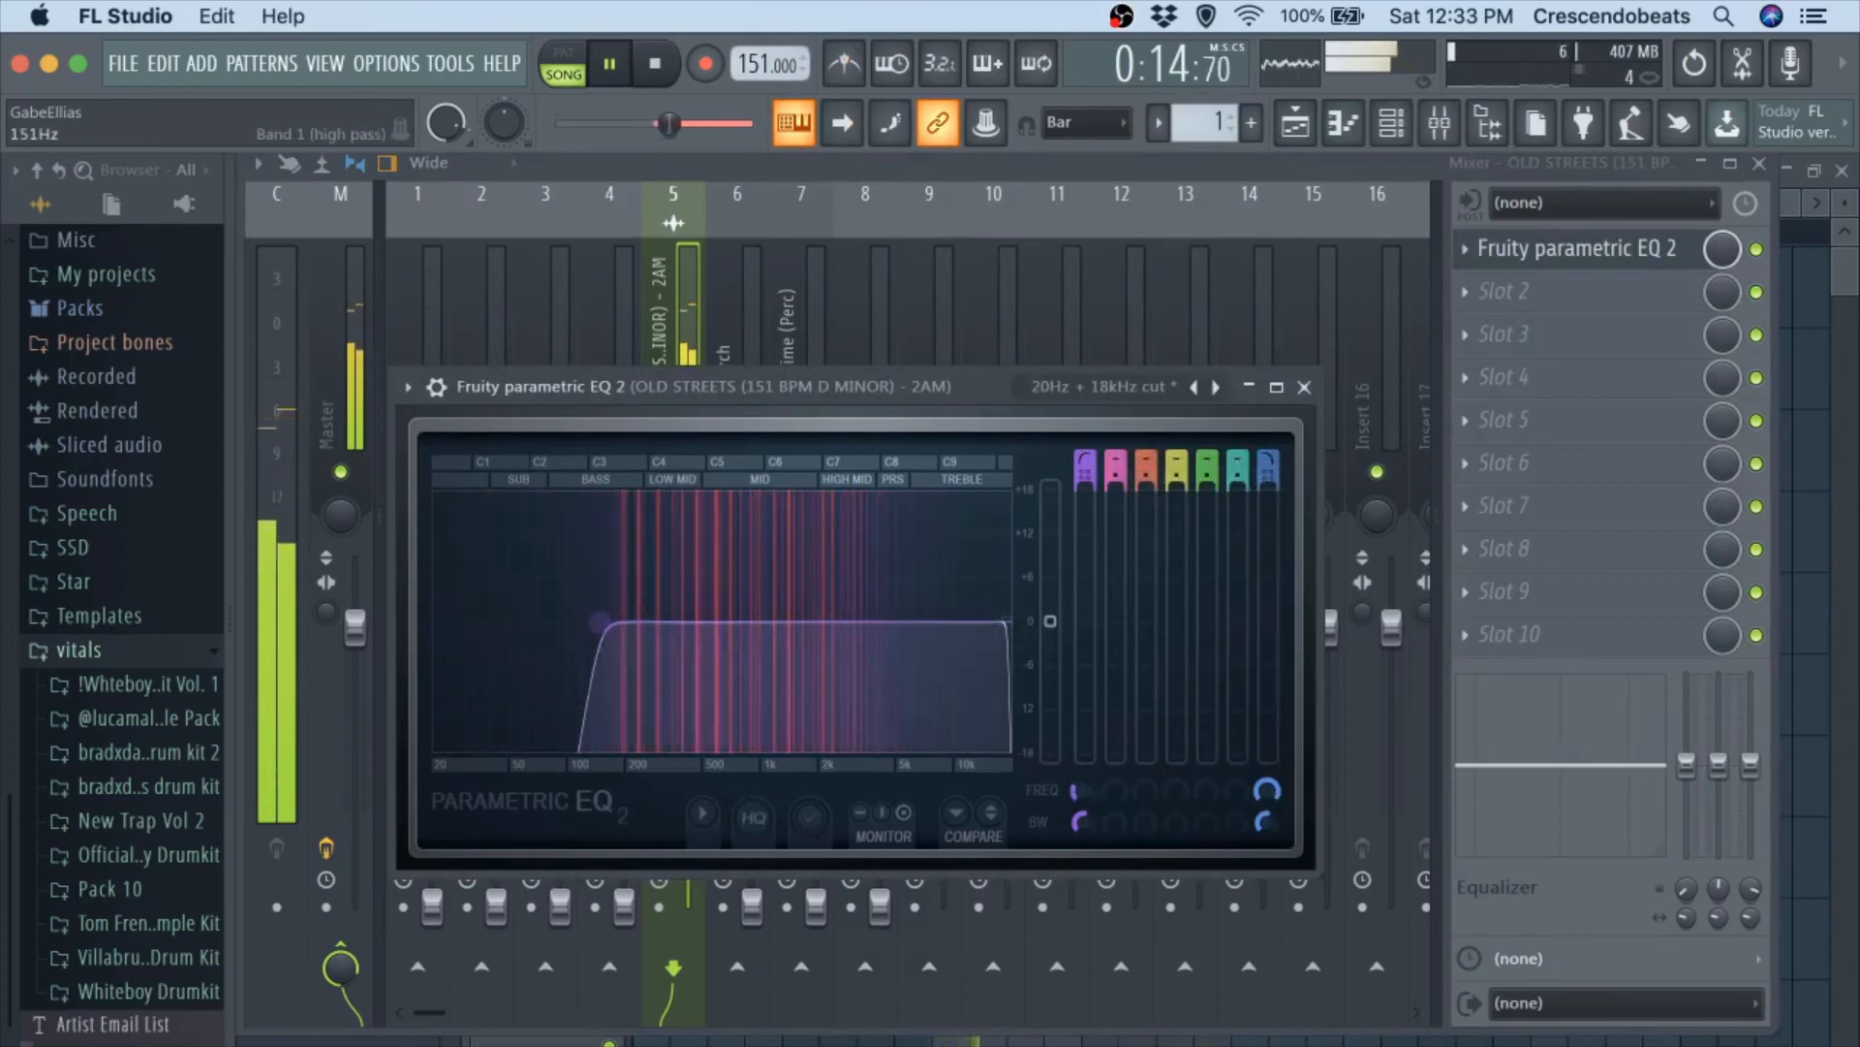
drag(1004, 623, 1001, 622)
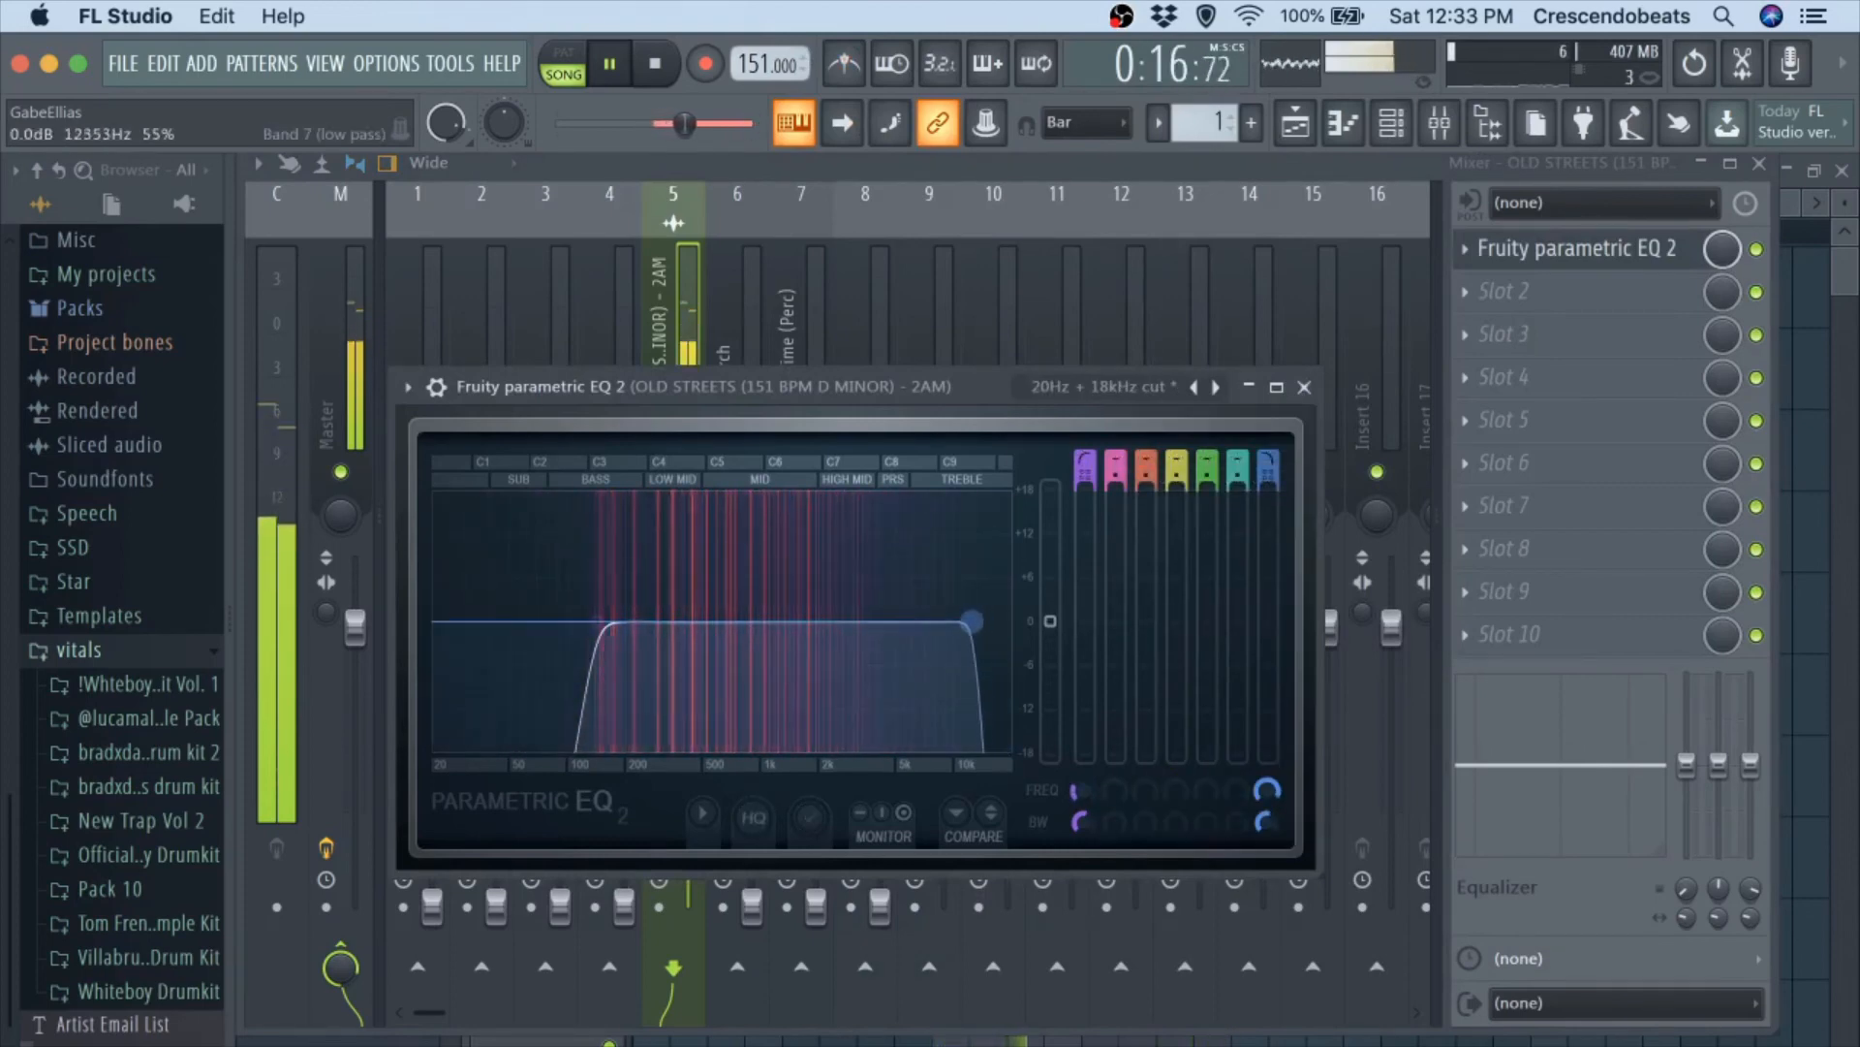
click(1305, 386)
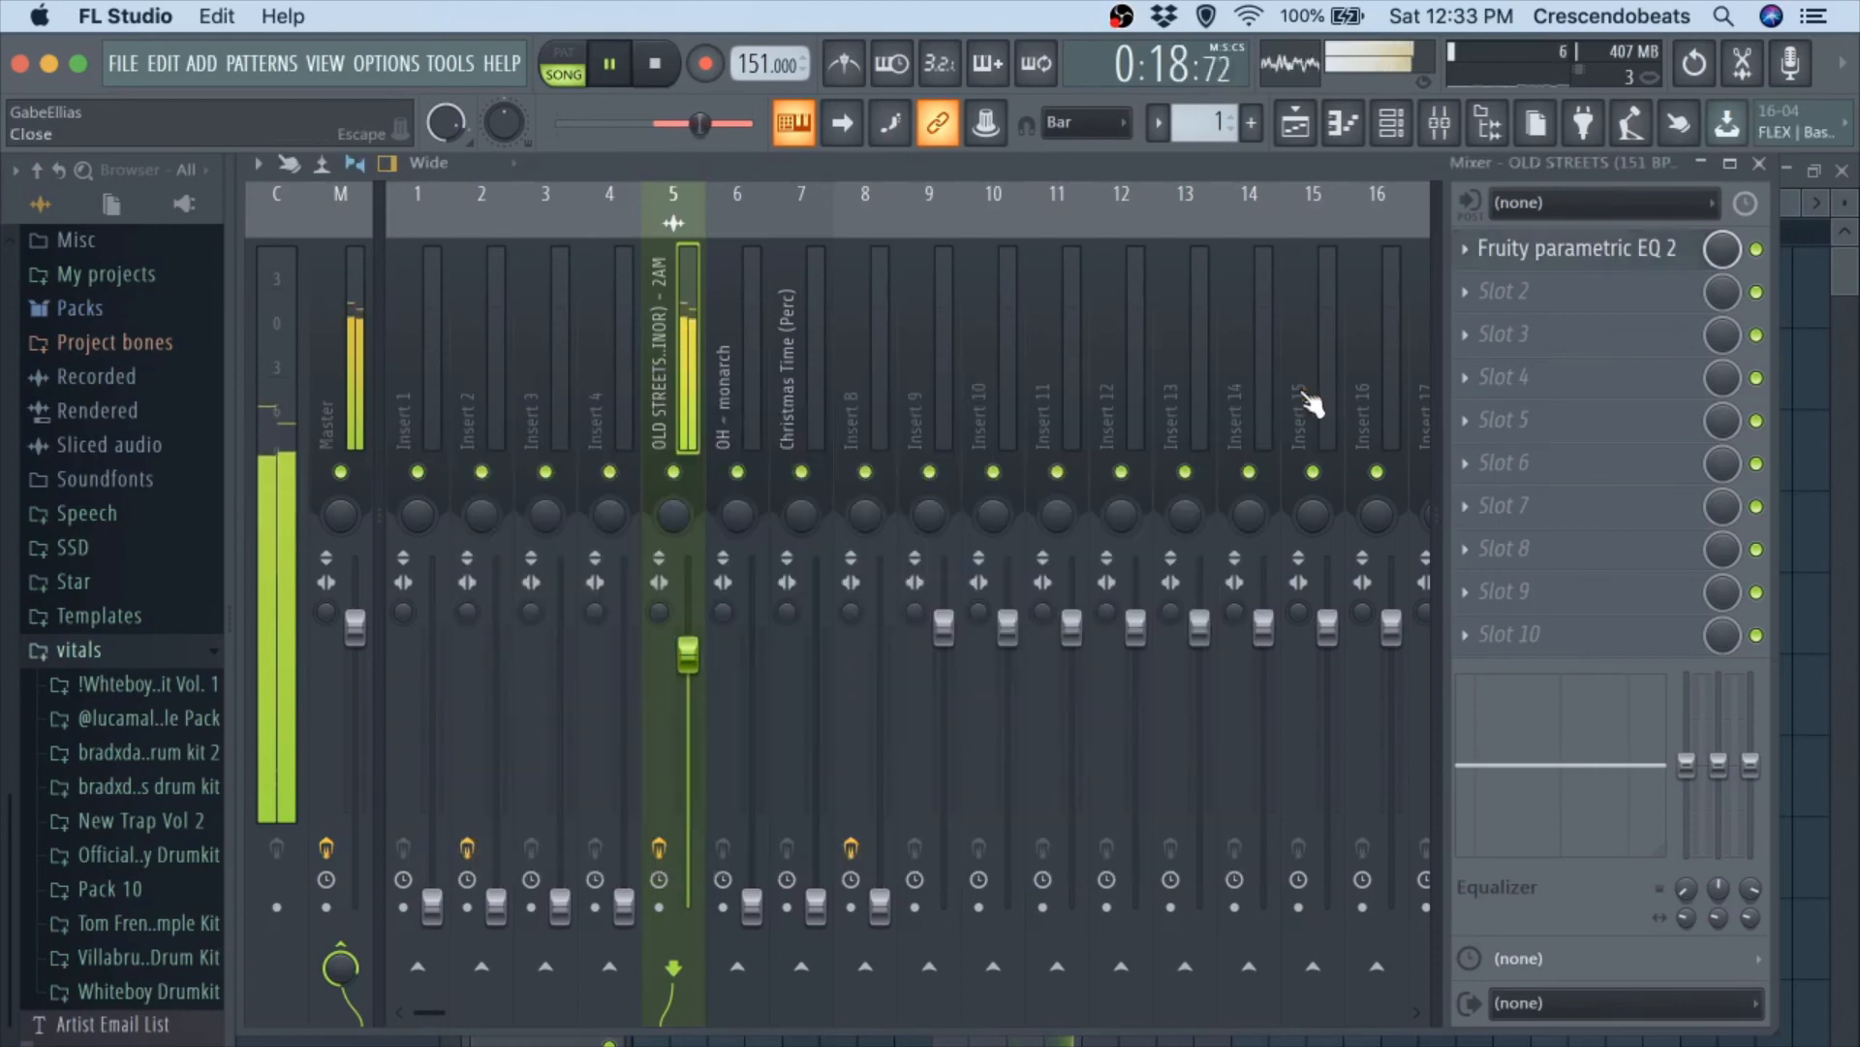
key(space)
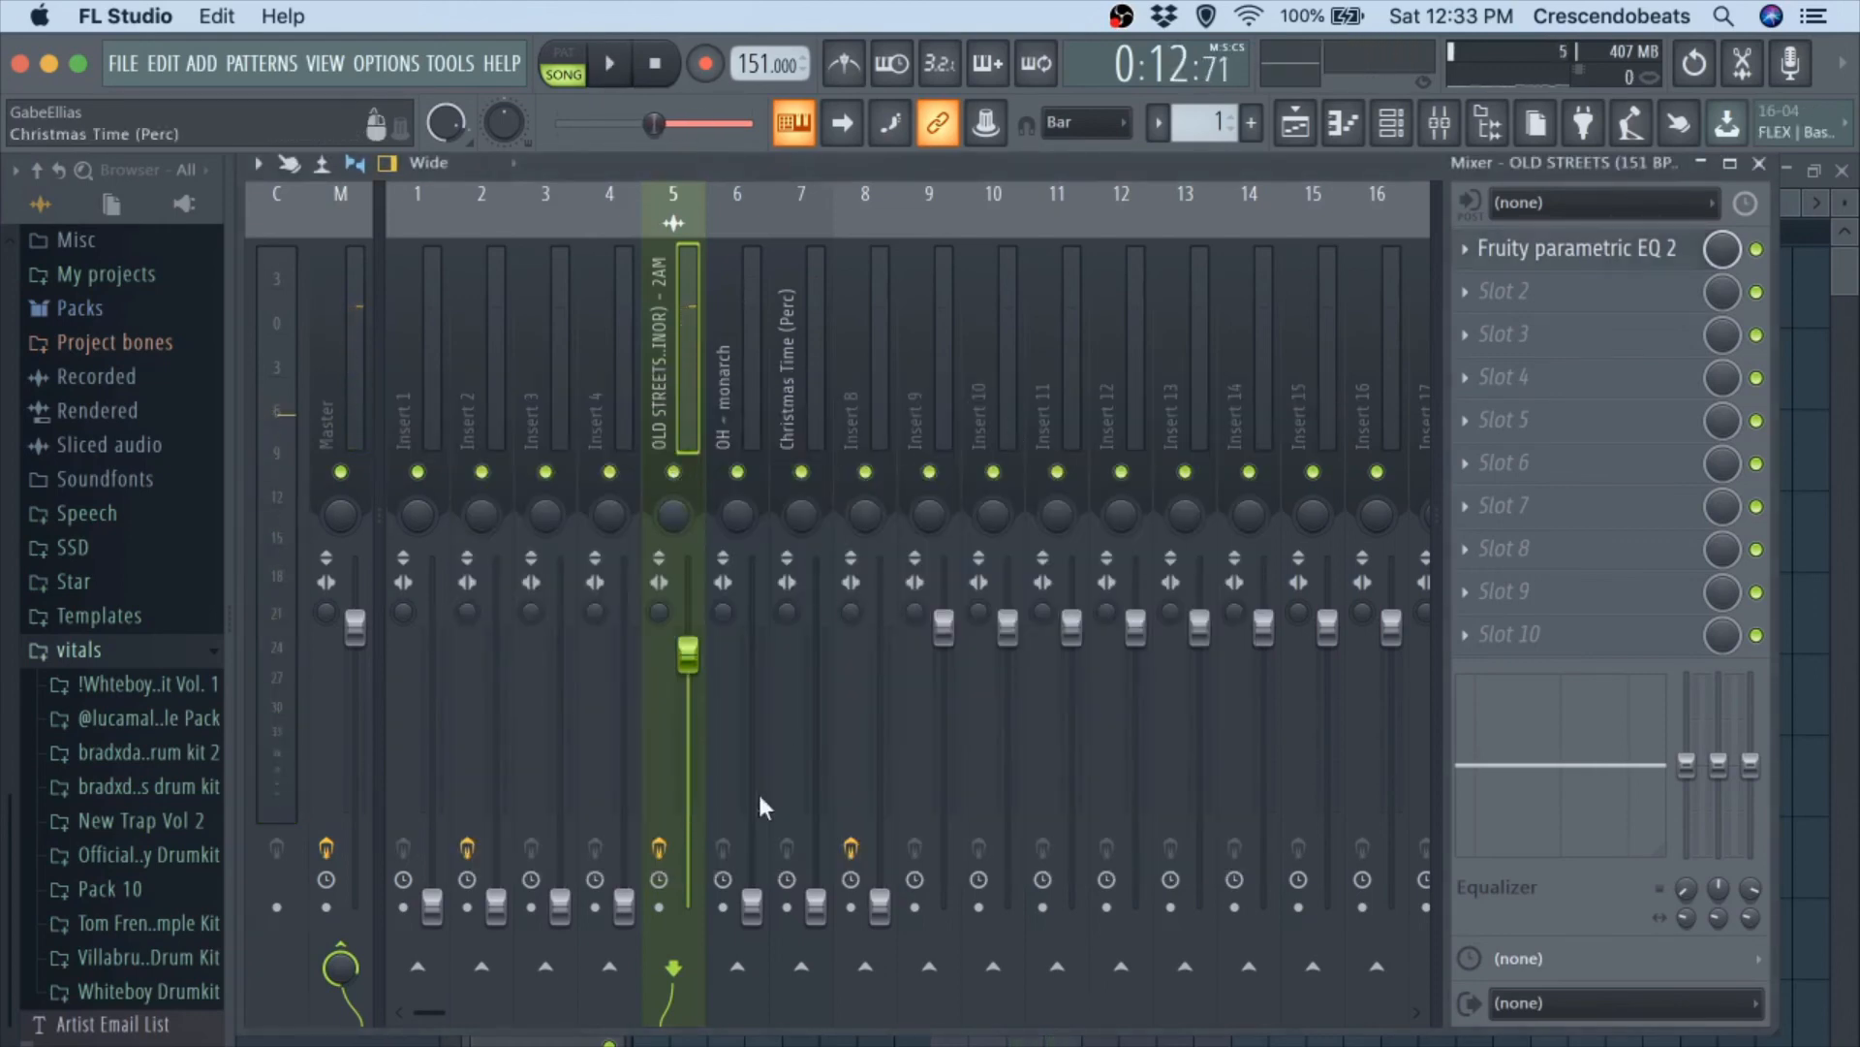
Raise mixer track 8's volume to just above 0 dB while playing it against the OLD STREETS melody.
drag(868, 904, 879, 746)
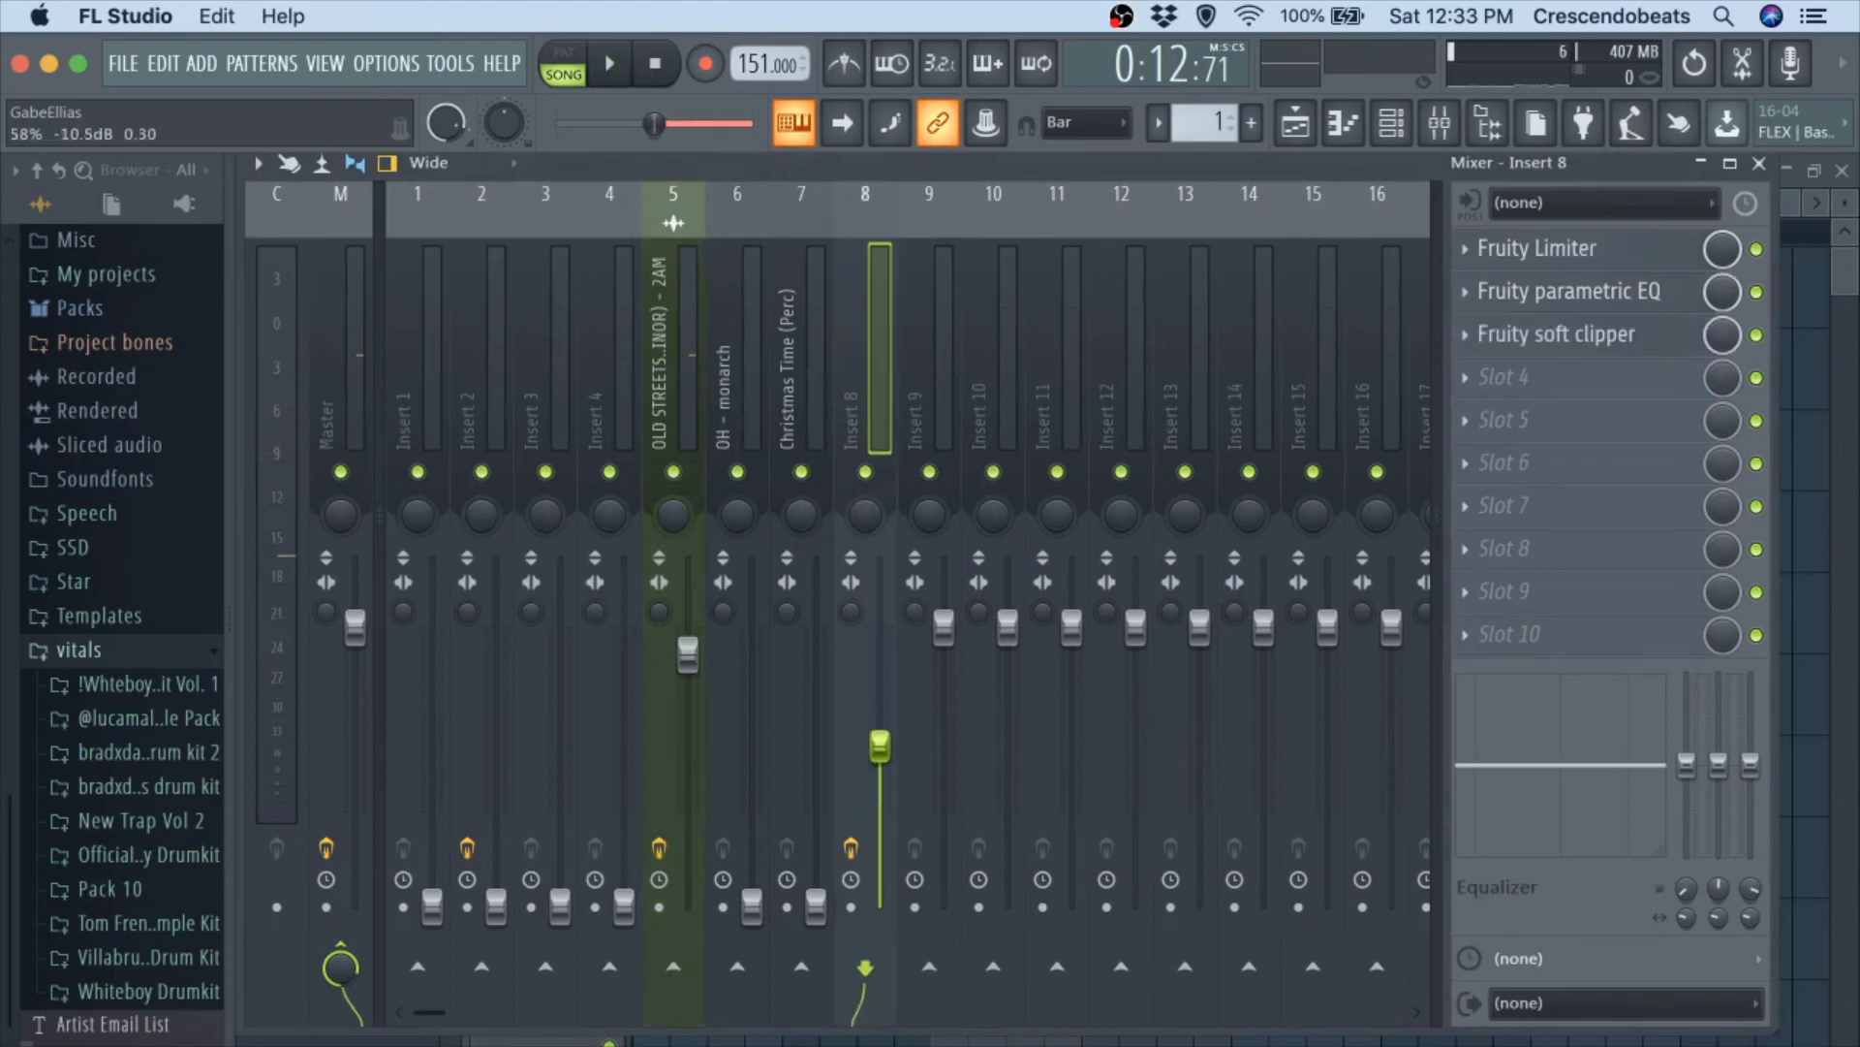
key(space)
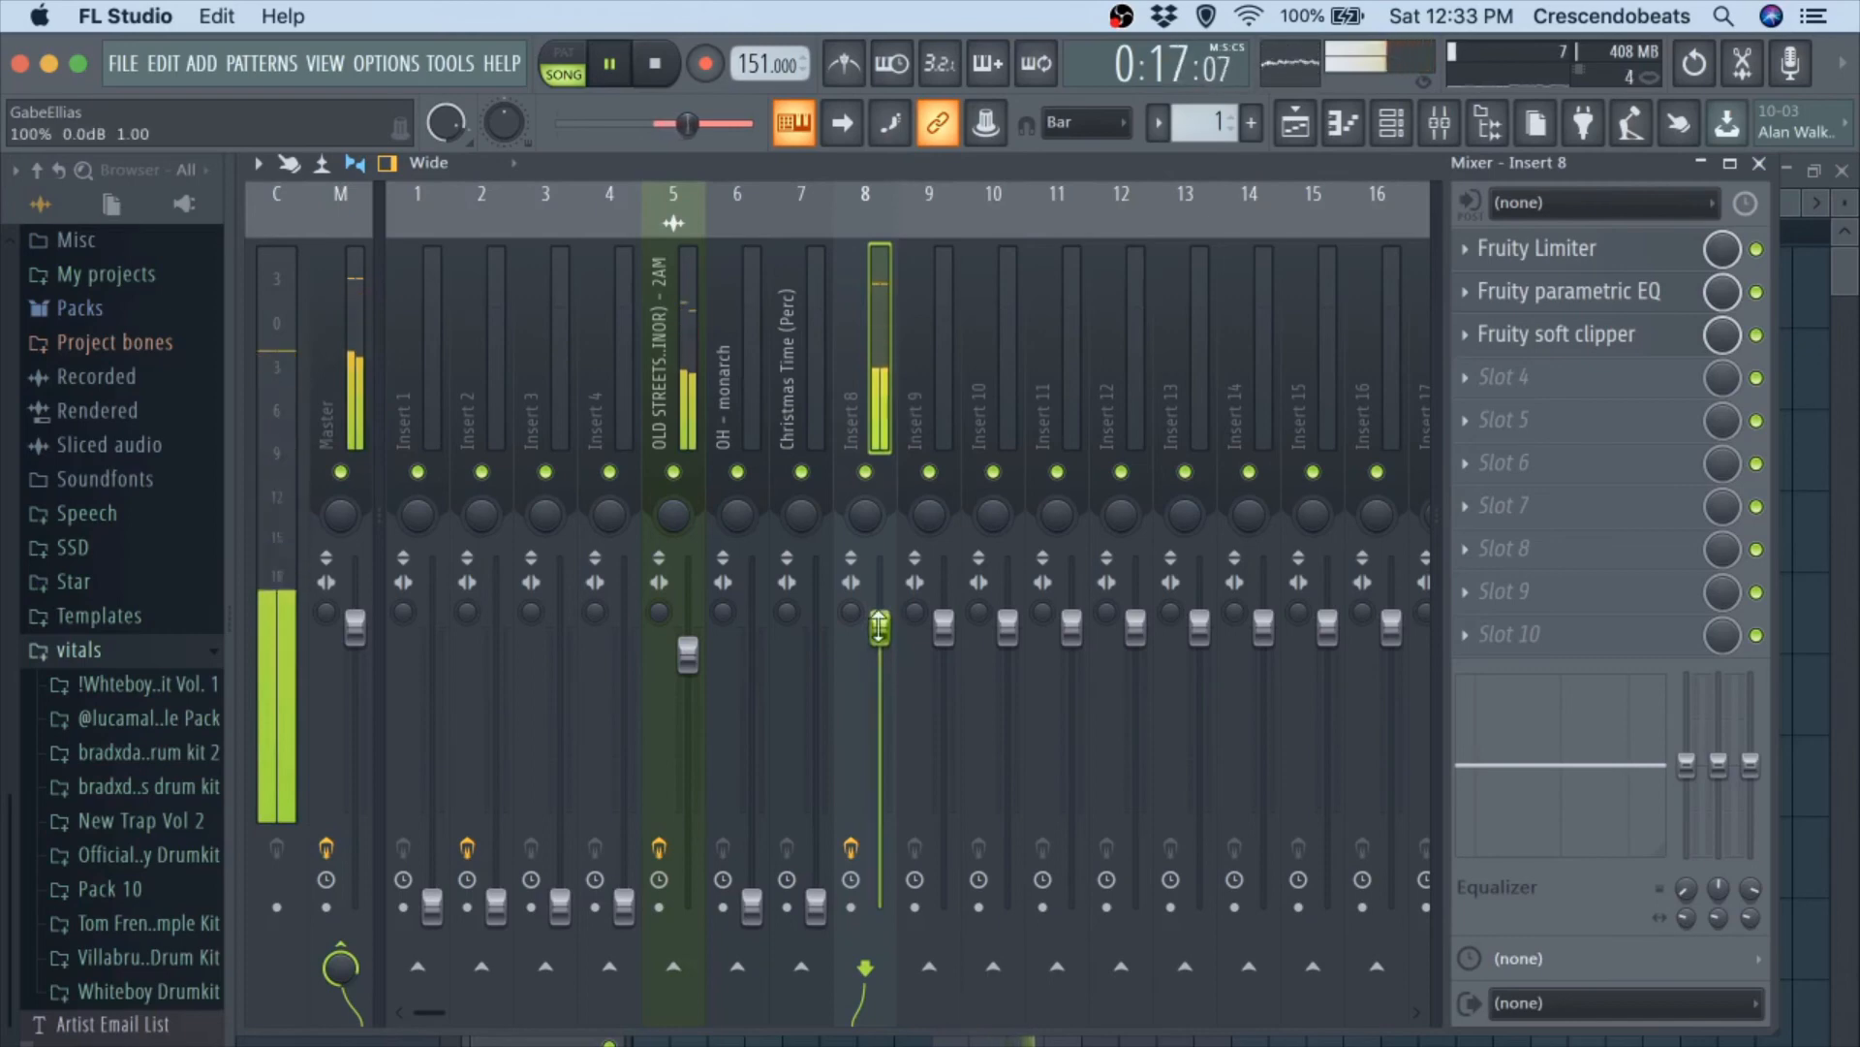
drag(880, 632, 879, 625)
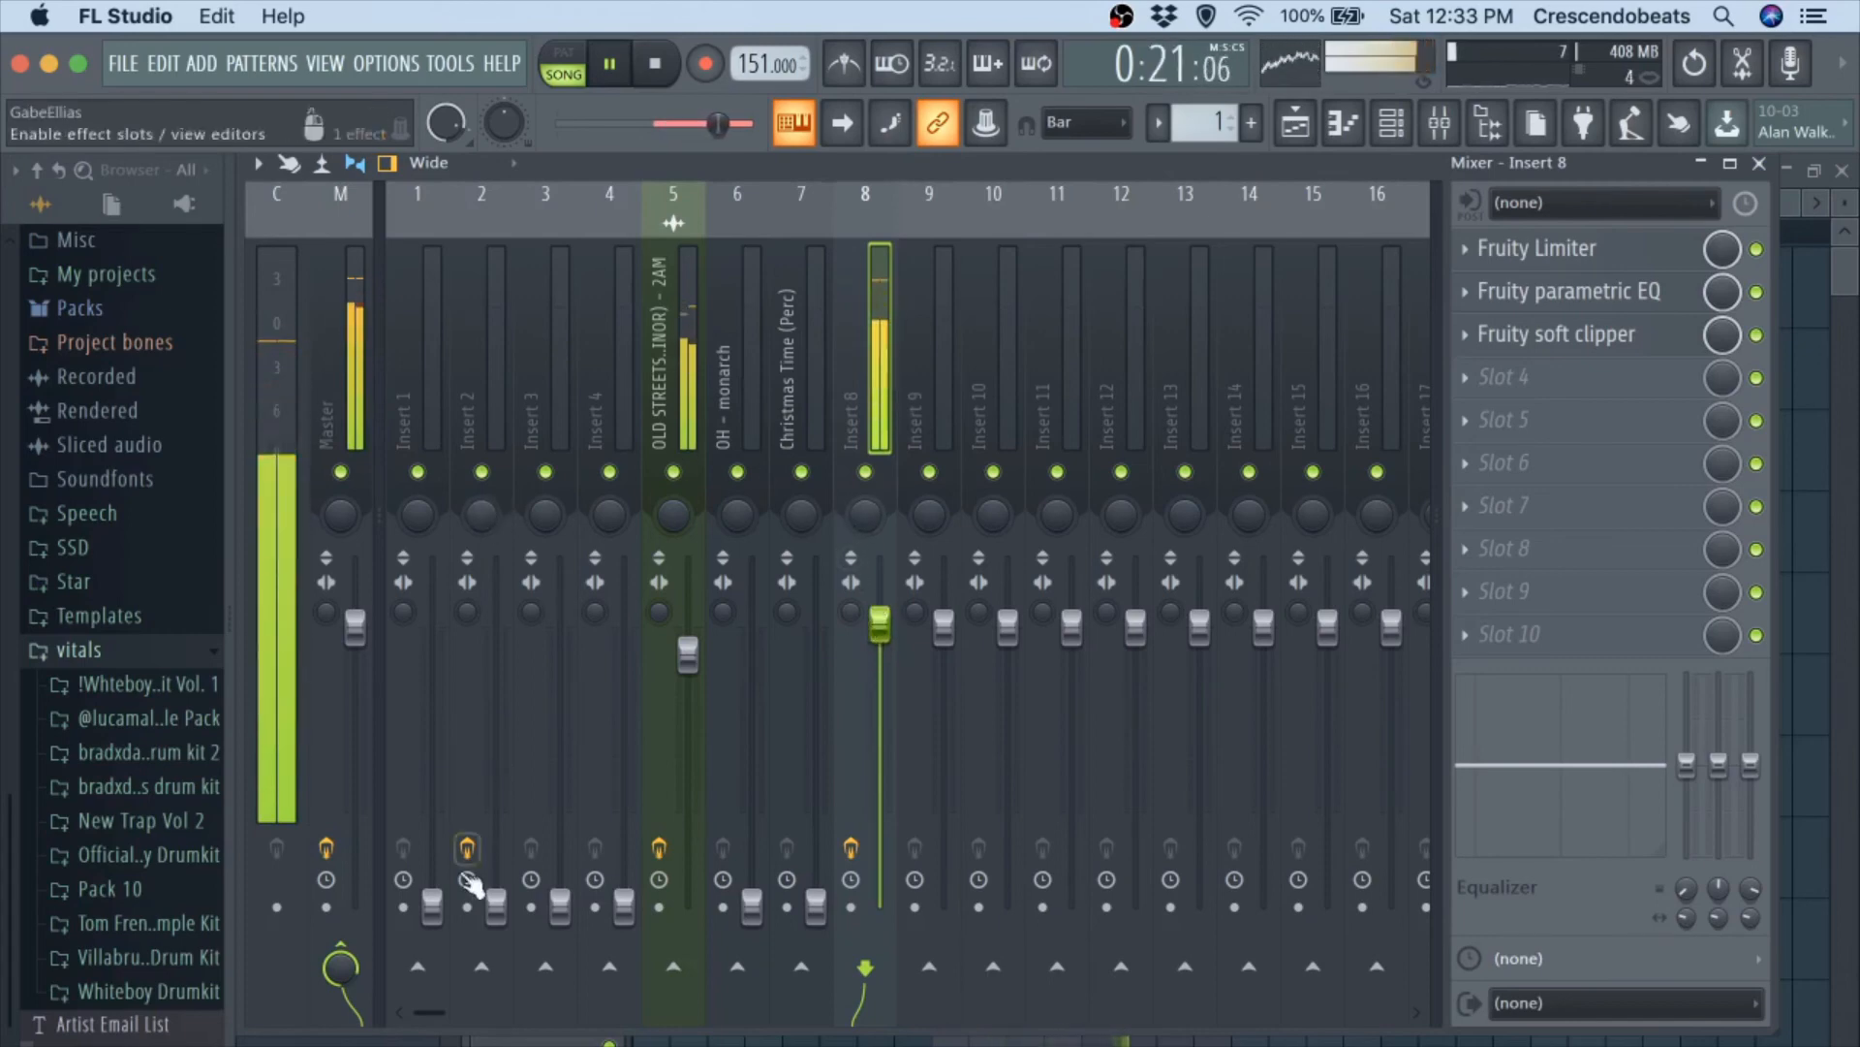
Raise mixer track 1's volume to about 5.4 dB and audition it with the melody and mixer track 8.
key(space)
click(432, 906)
key(space)
drag(432, 644, 436, 572)
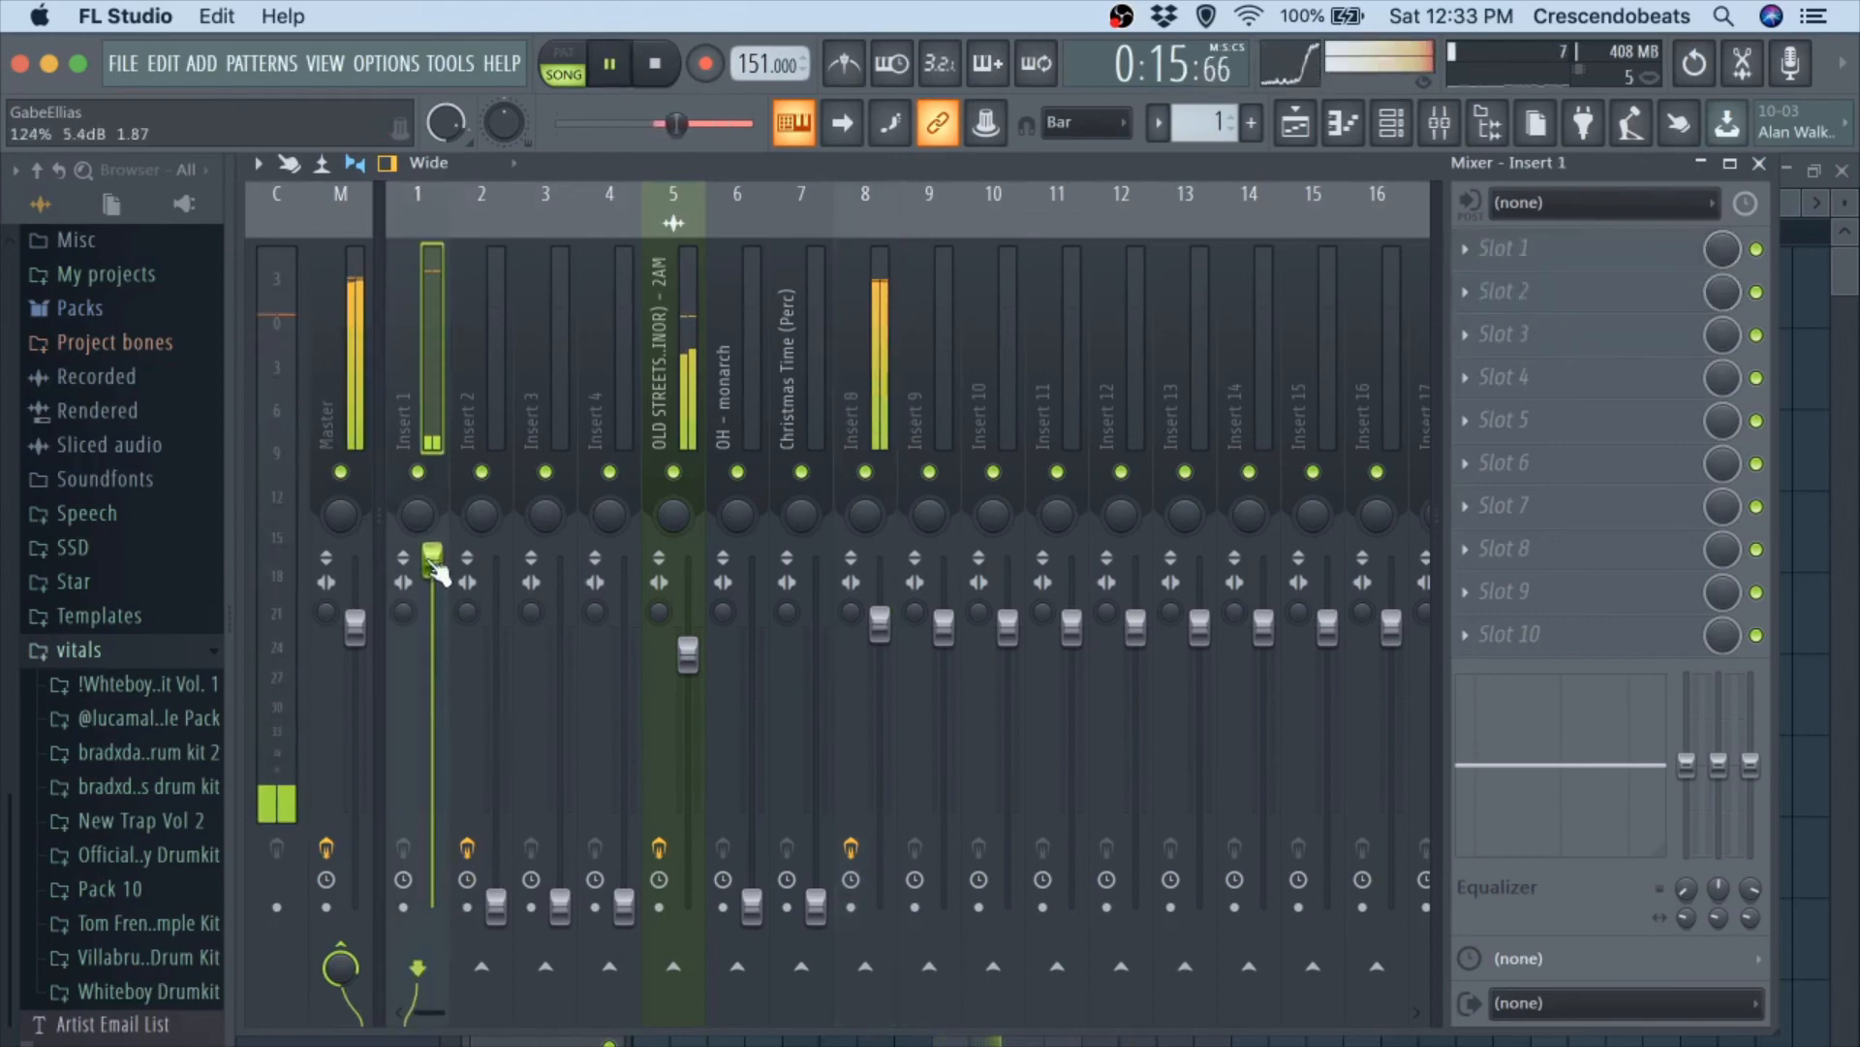
key(space)
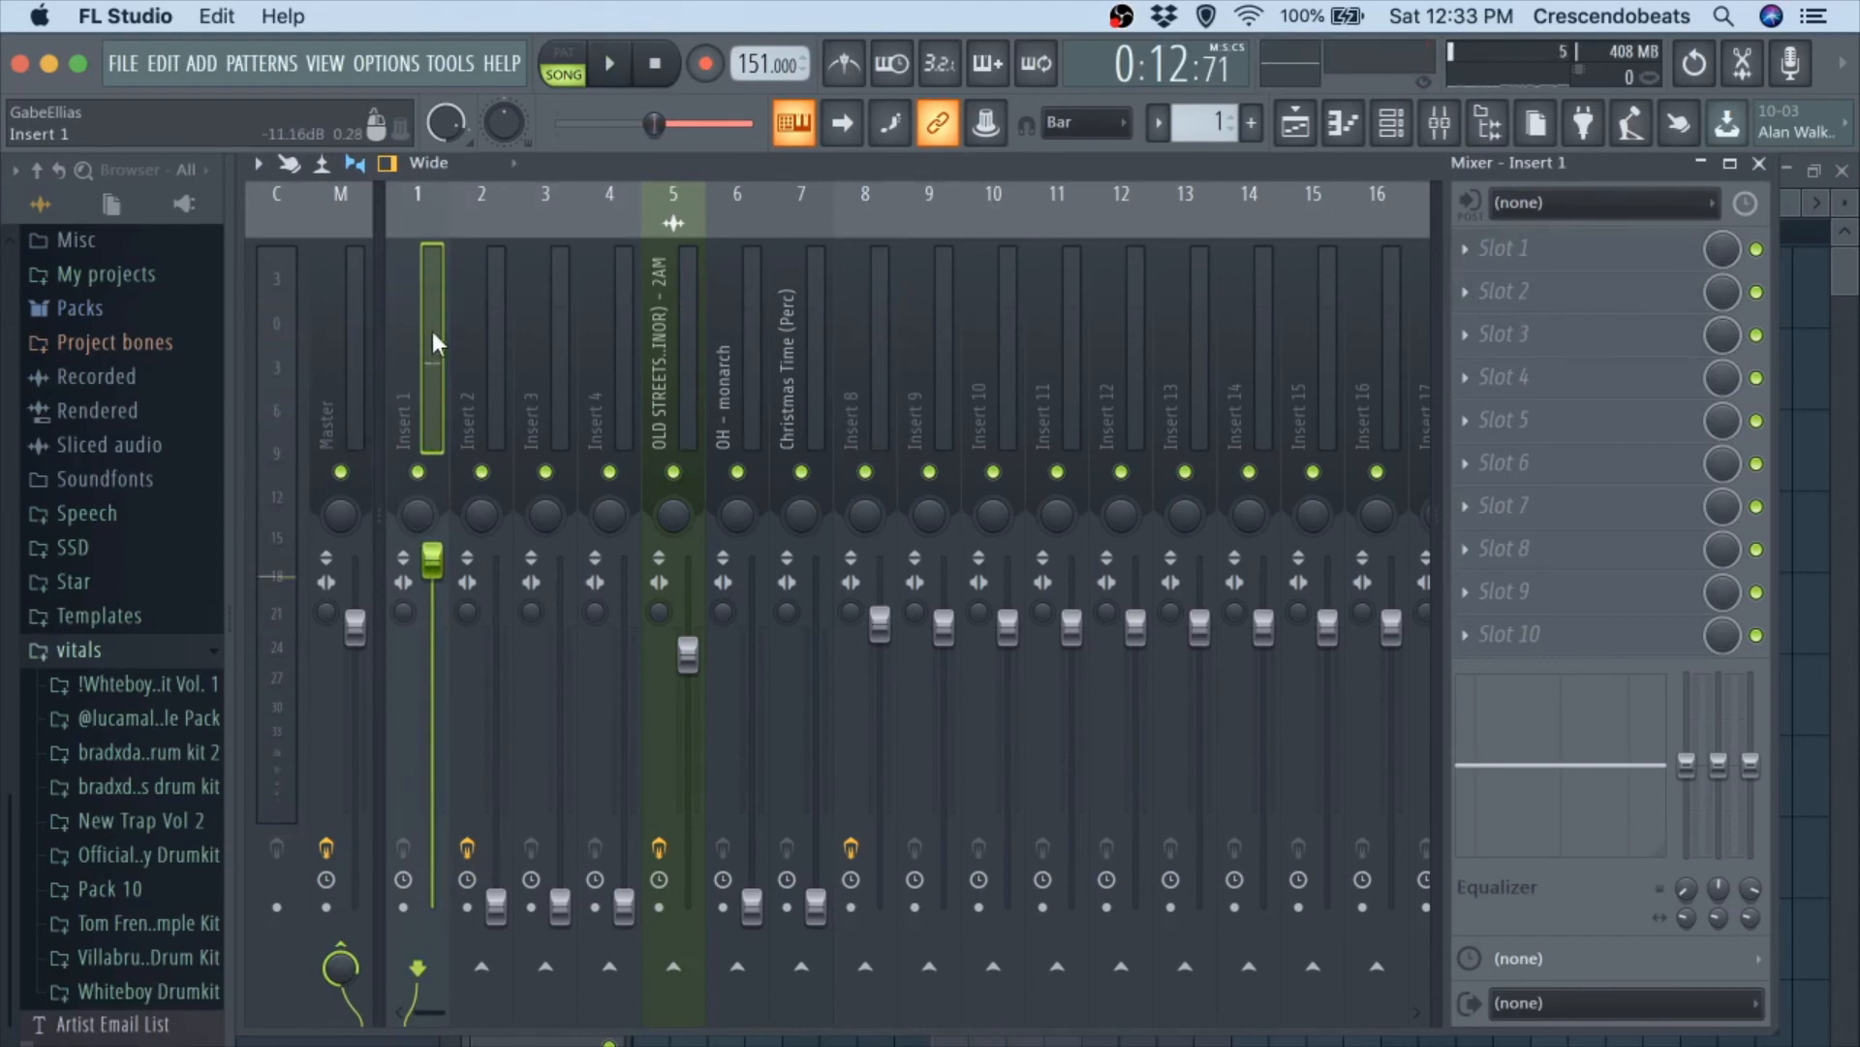
click(347, 283)
key(space)
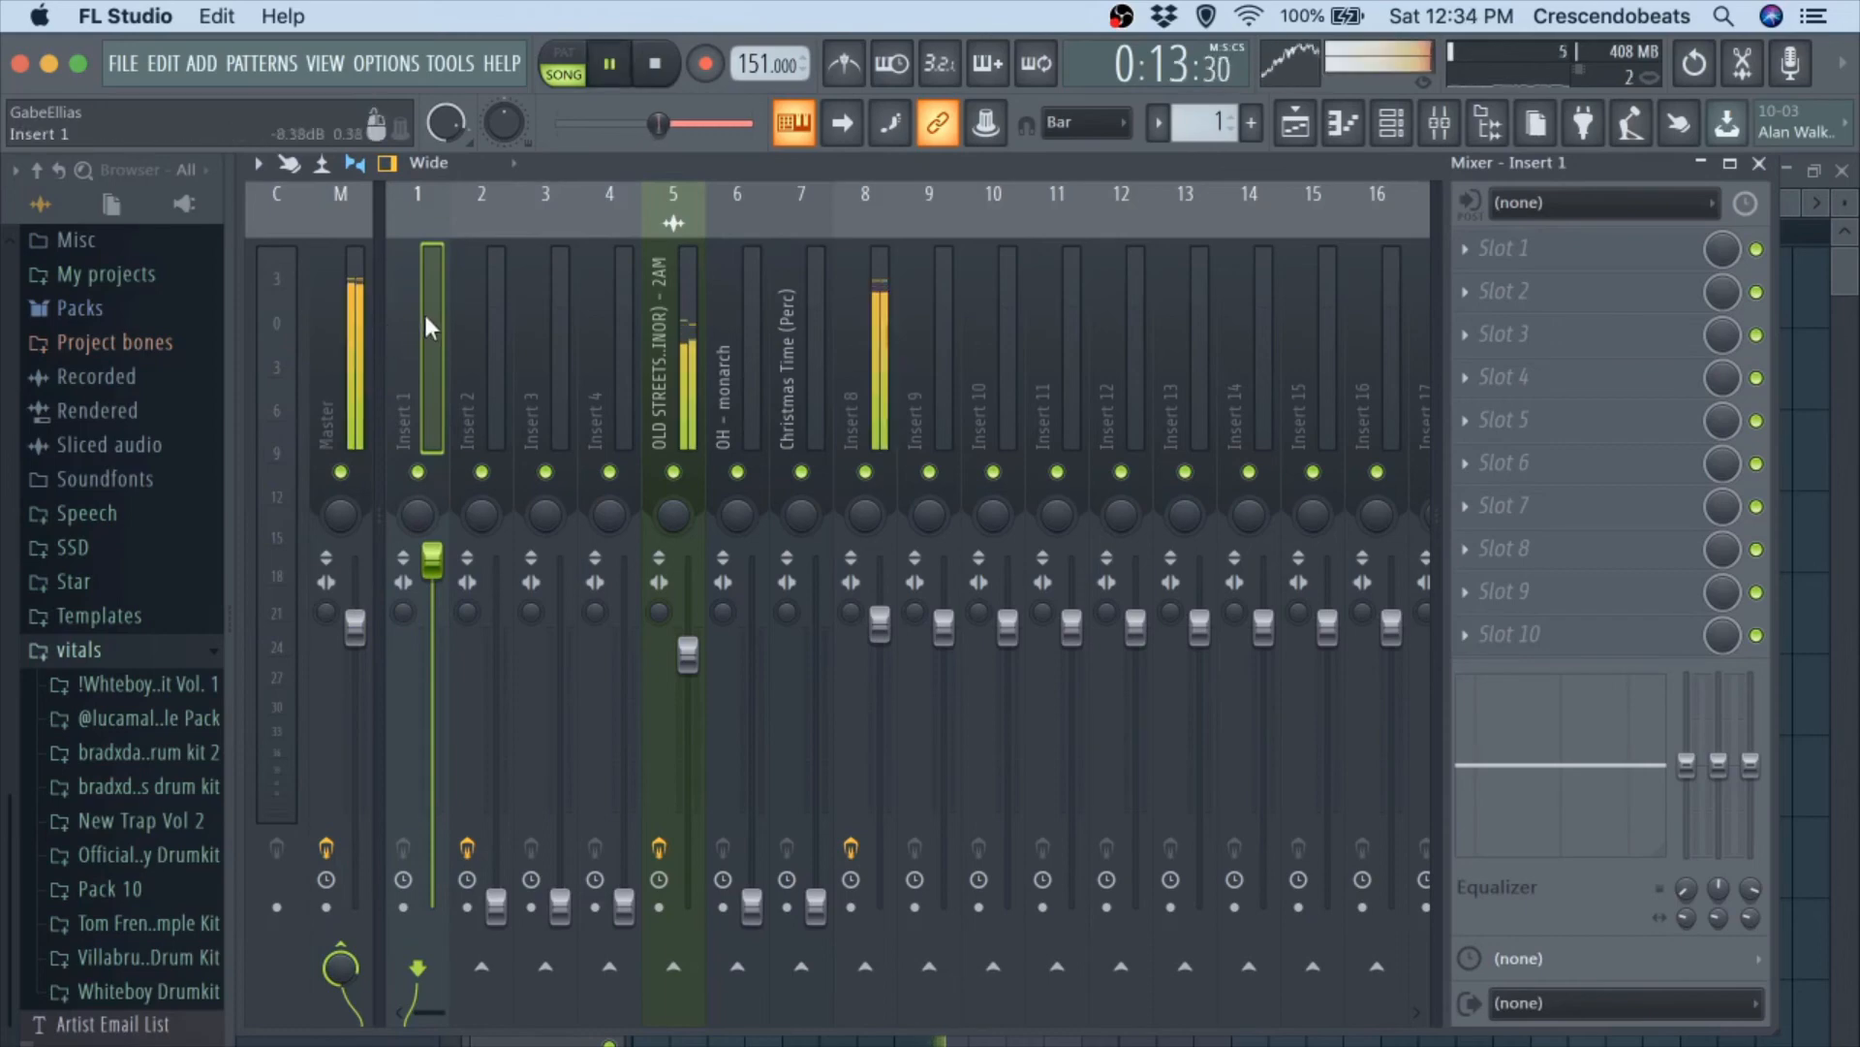
key(space)
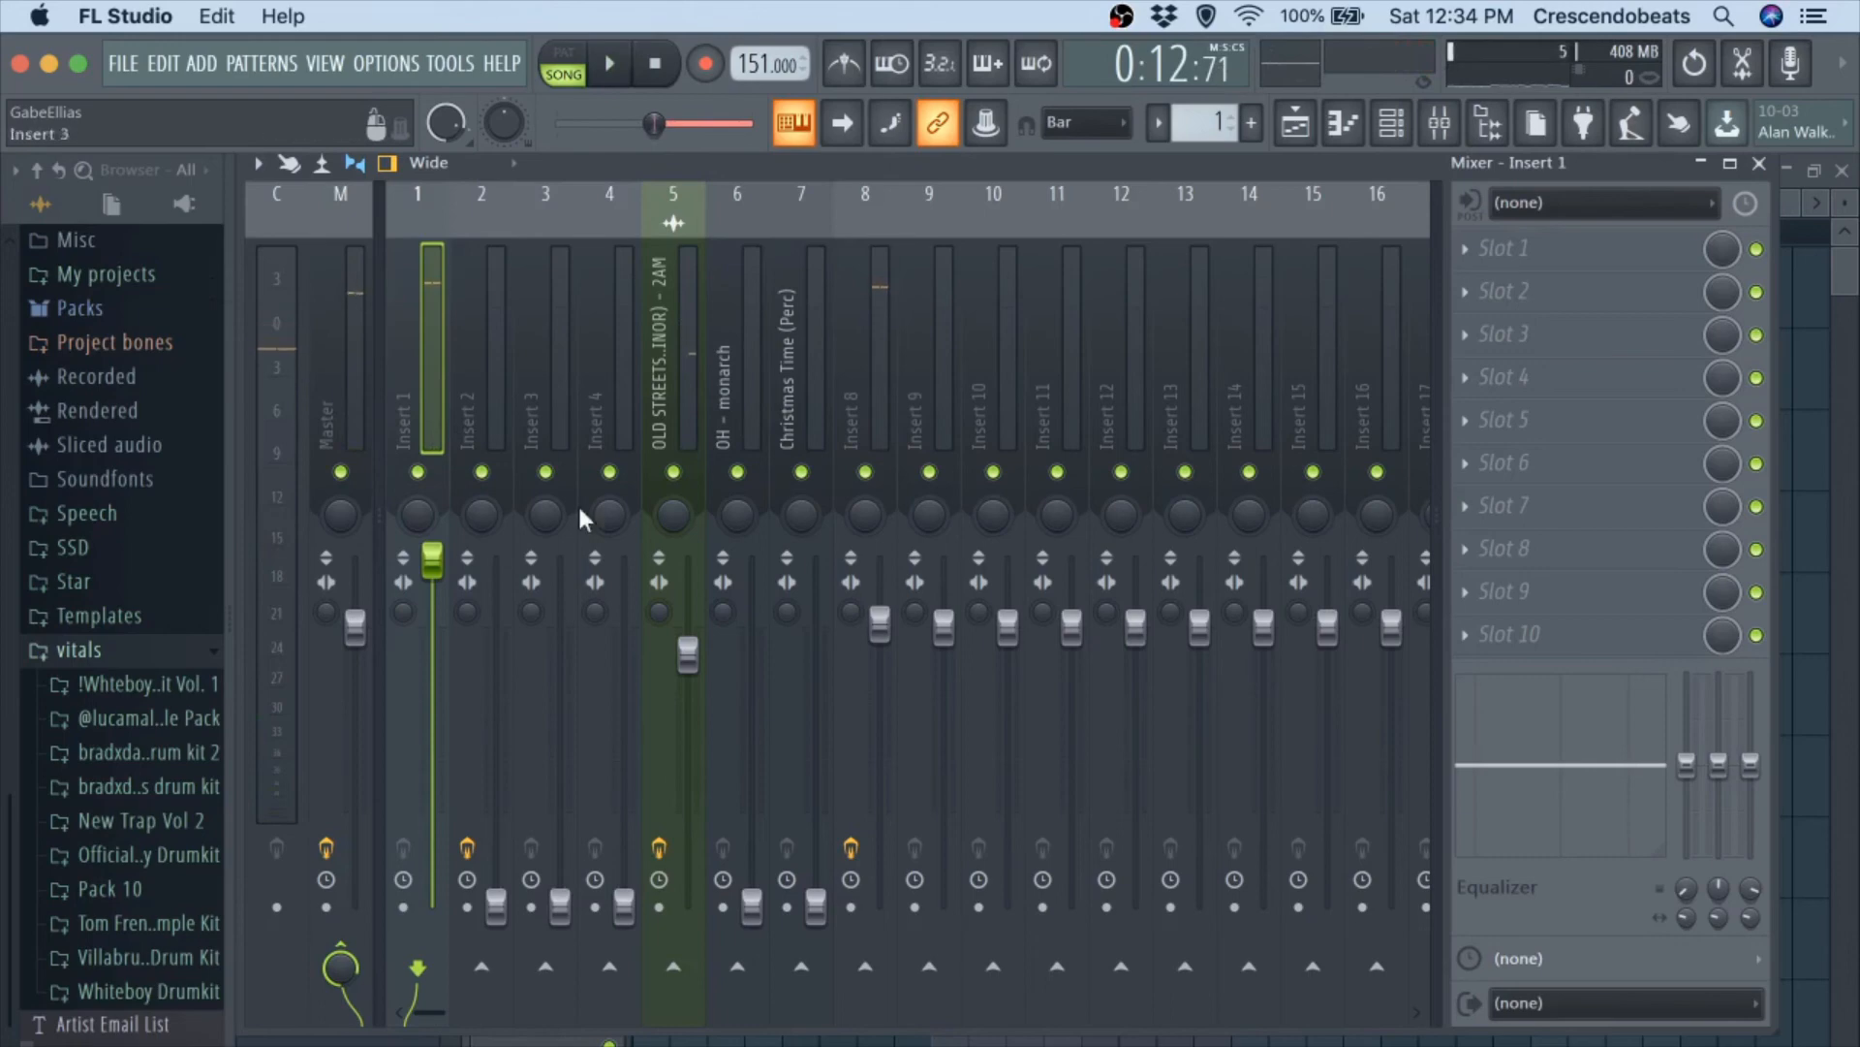
Raise mixer track 2's volume to about its default level and delete the Chorus block at steps 22 to 24 from its Effectrix sequence.
key(space)
drag(497, 906, 496, 625)
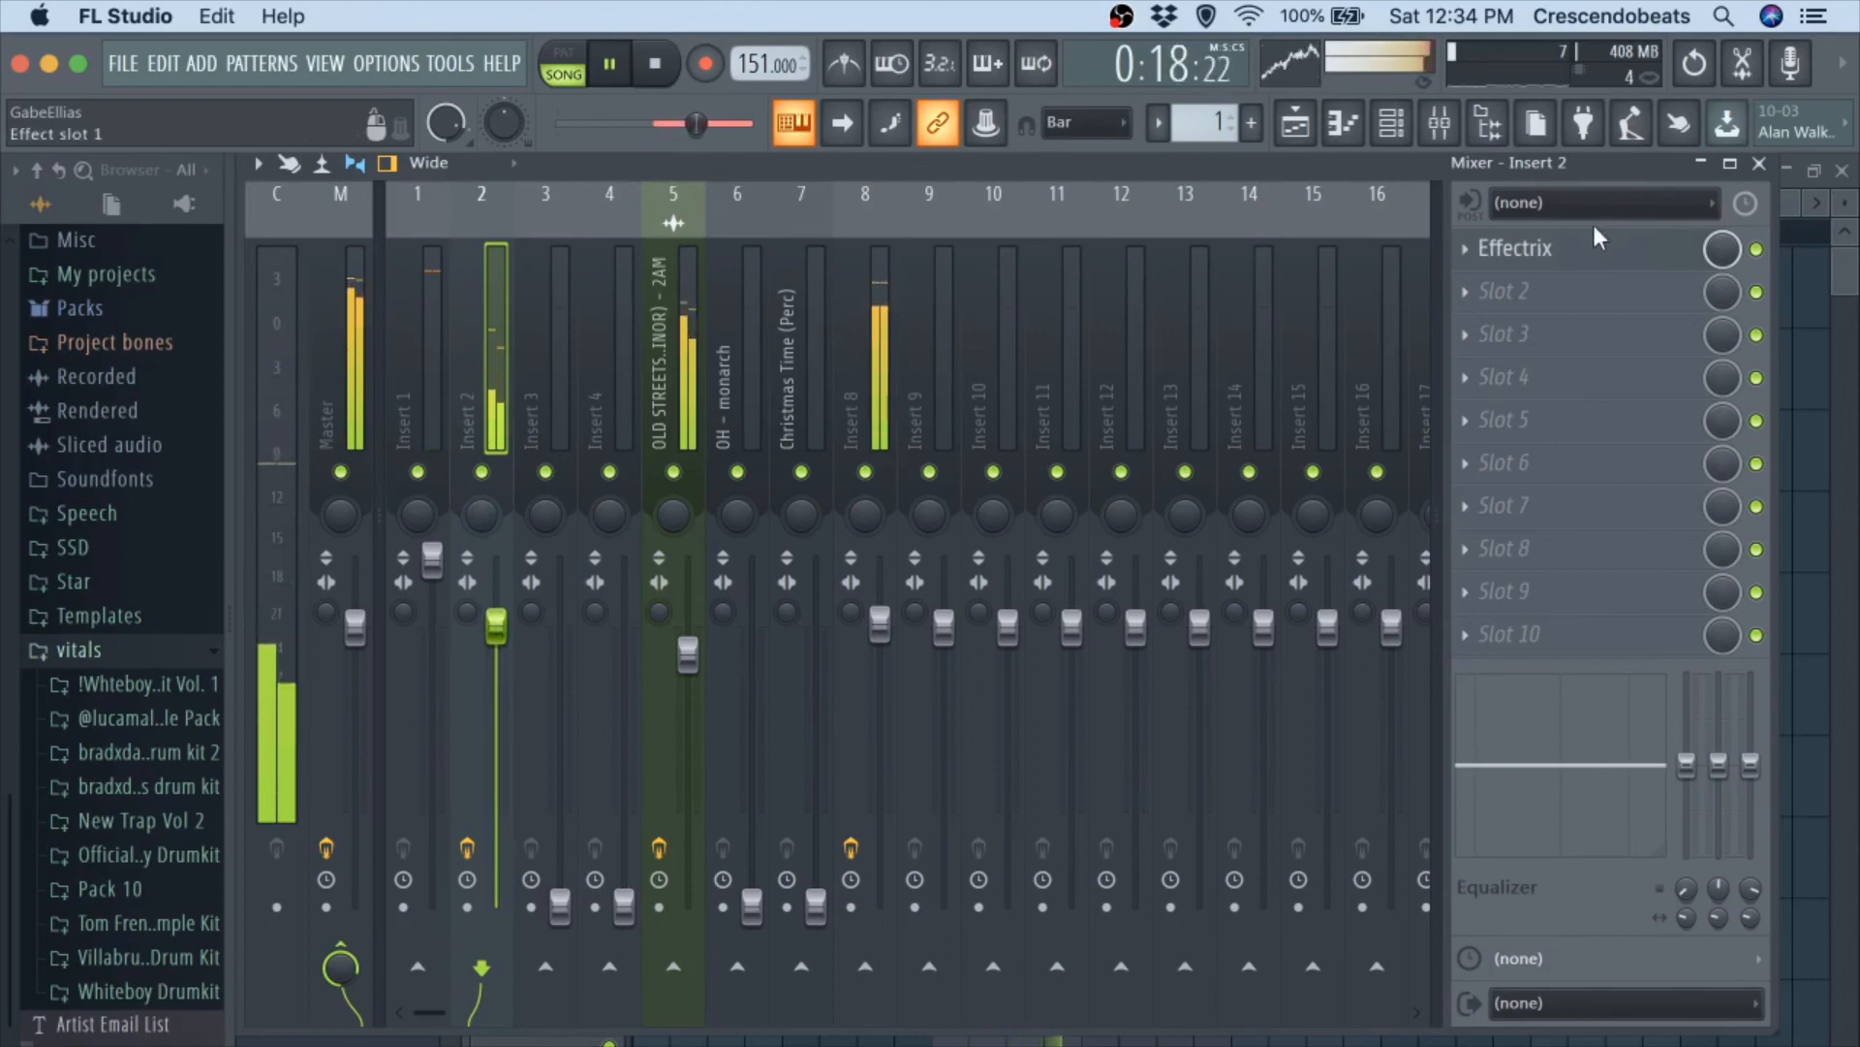
click(1515, 248)
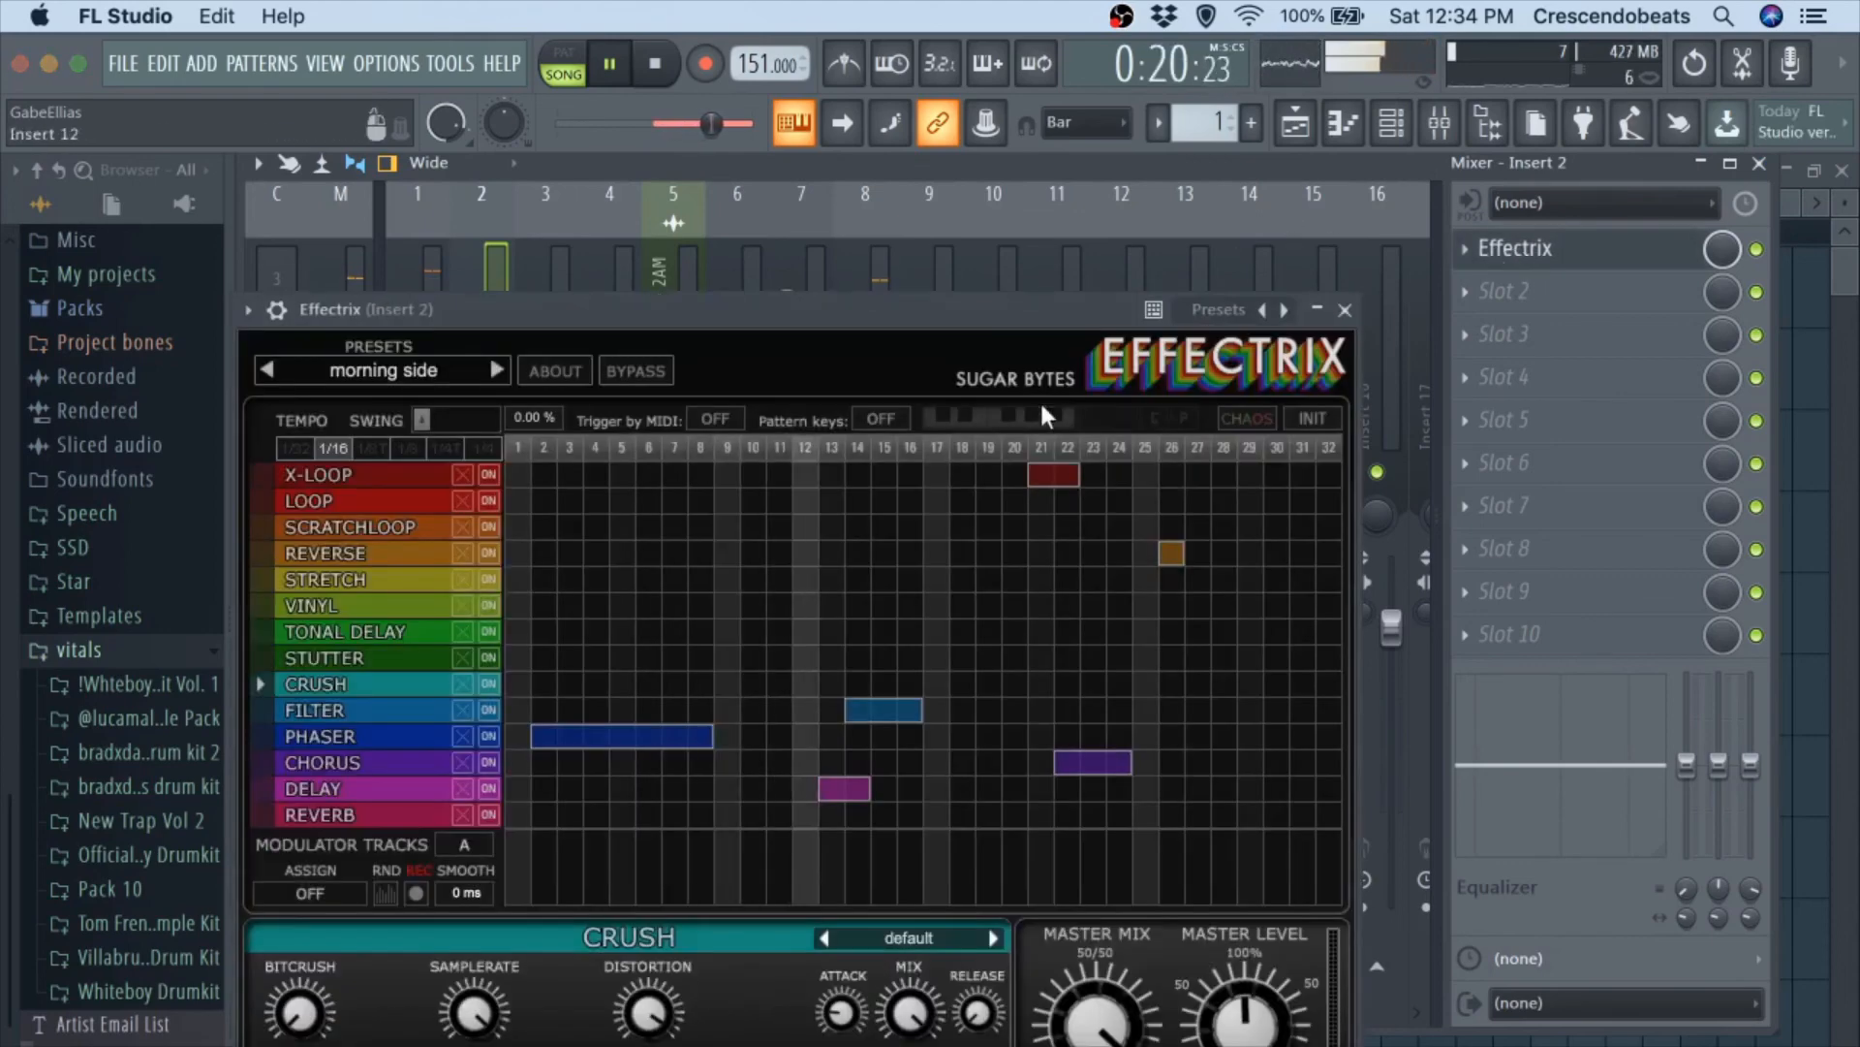
click(1083, 759)
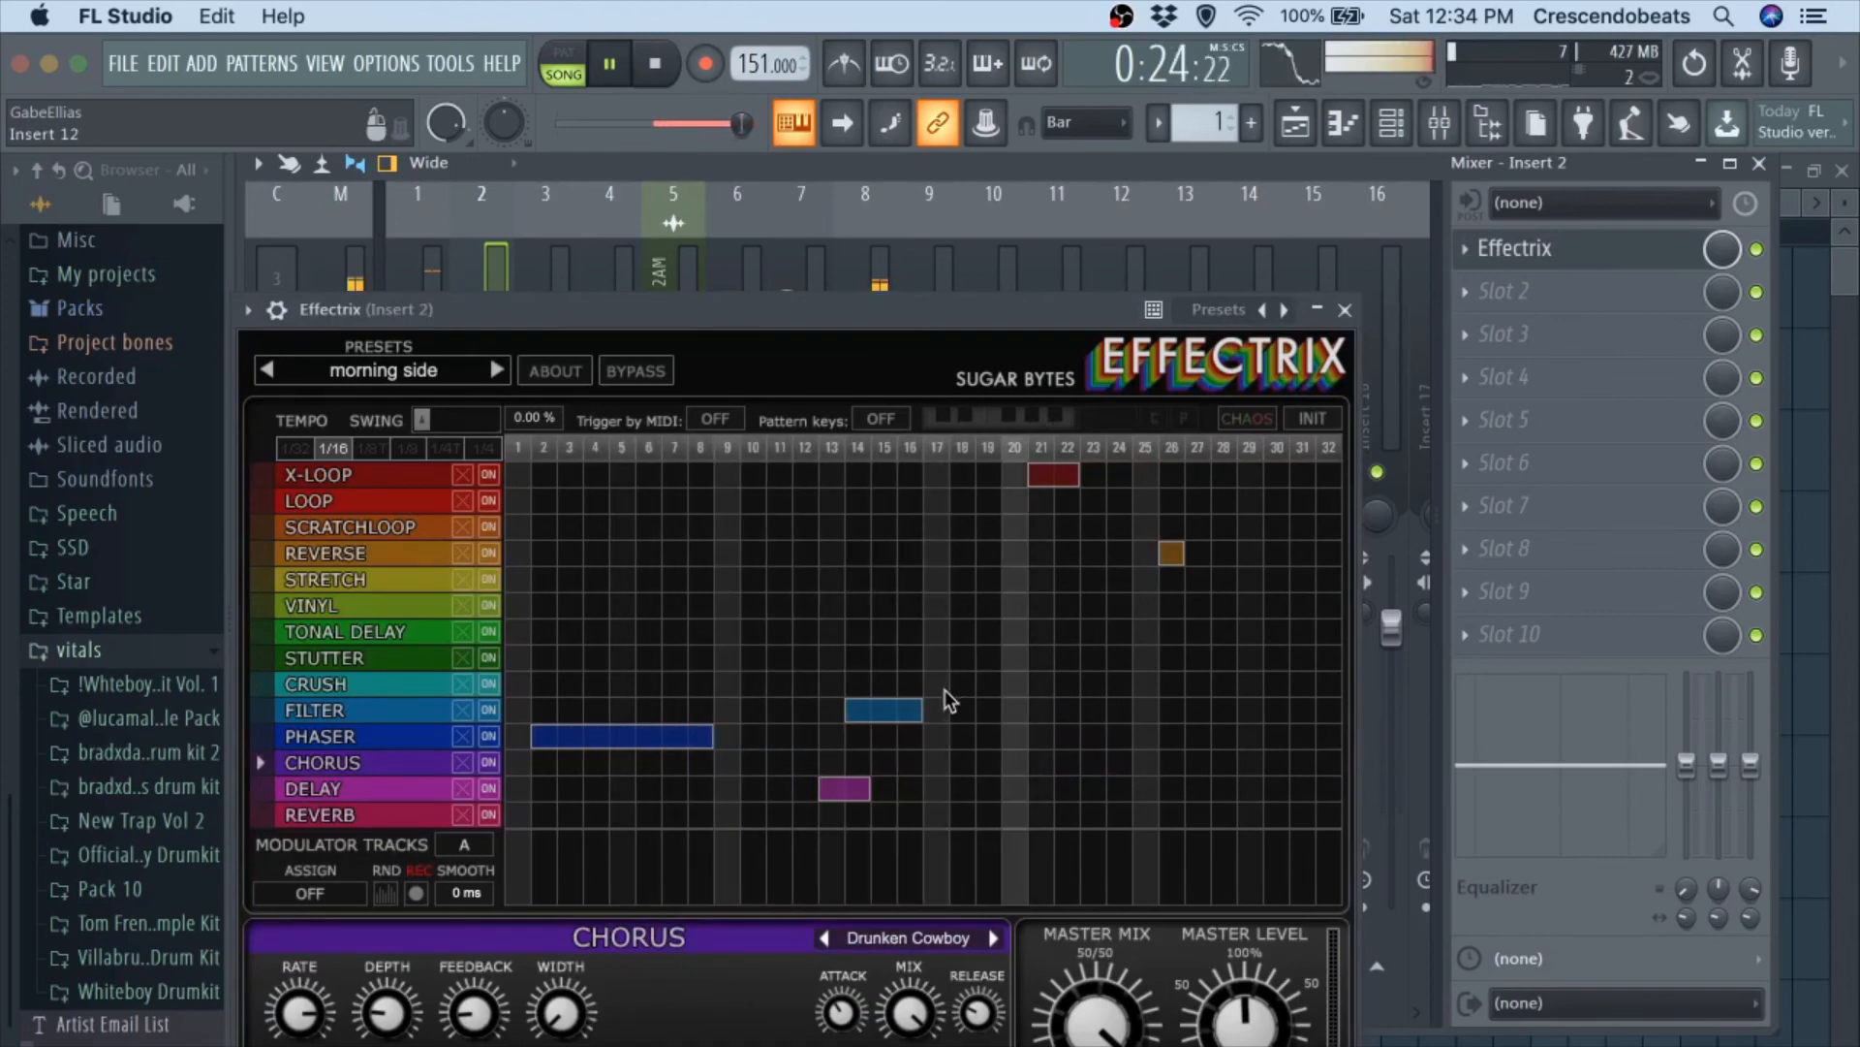
click(1346, 311)
key(space)
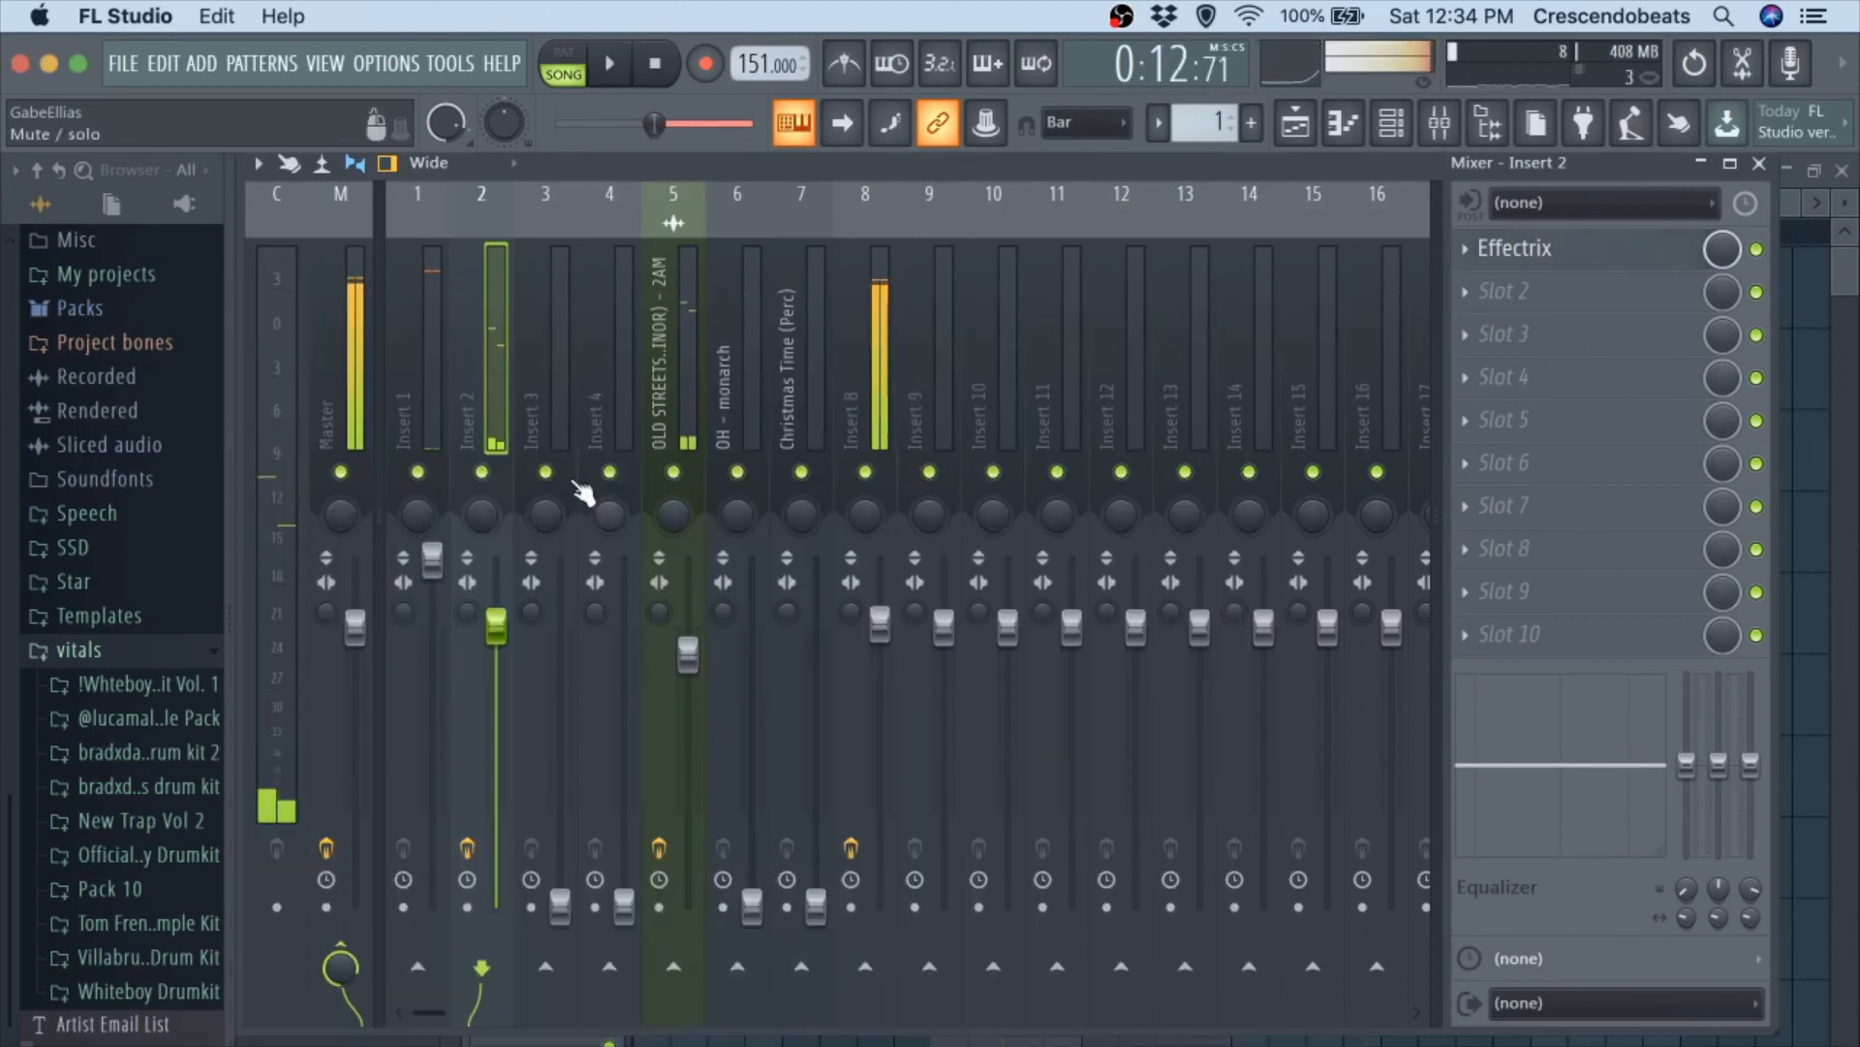
Raise mixer track 3's volume well above its default level during playback, keeping it slightly below mixer track 1's.
drag(560, 906, 560, 560)
key(space)
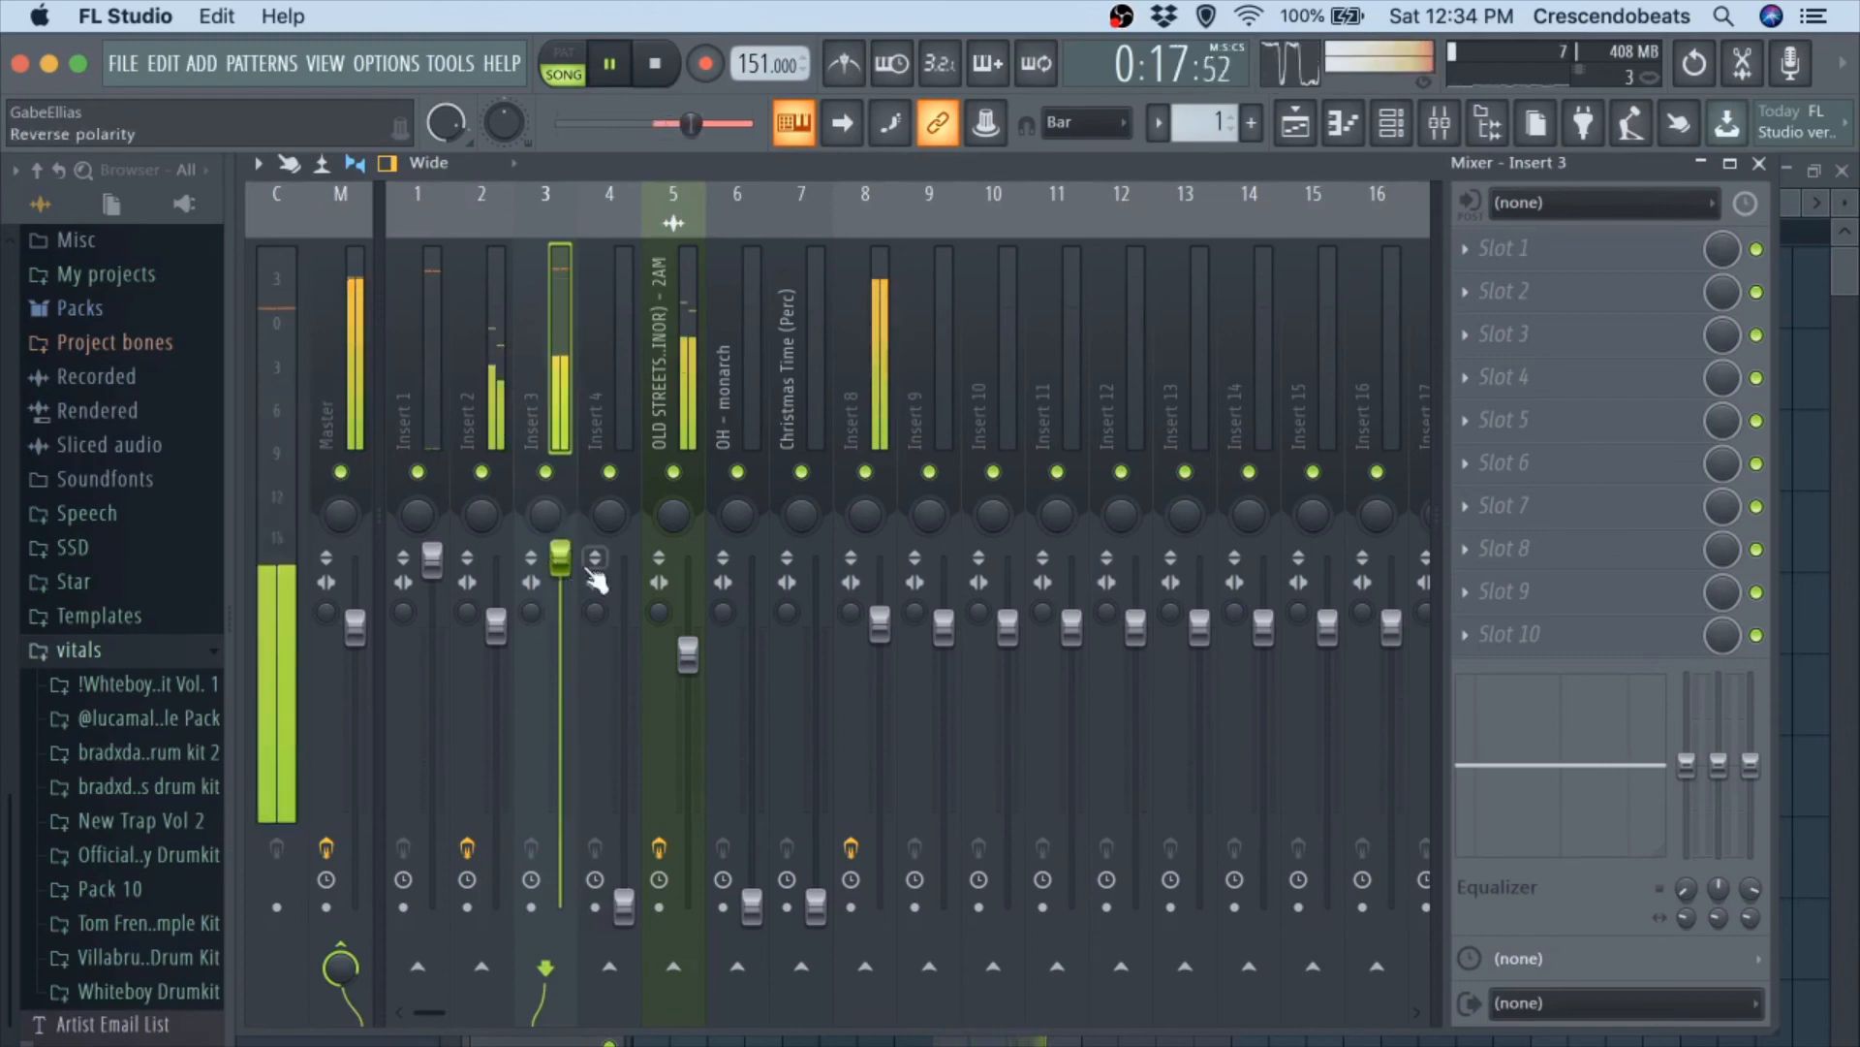
drag(563, 560, 561, 582)
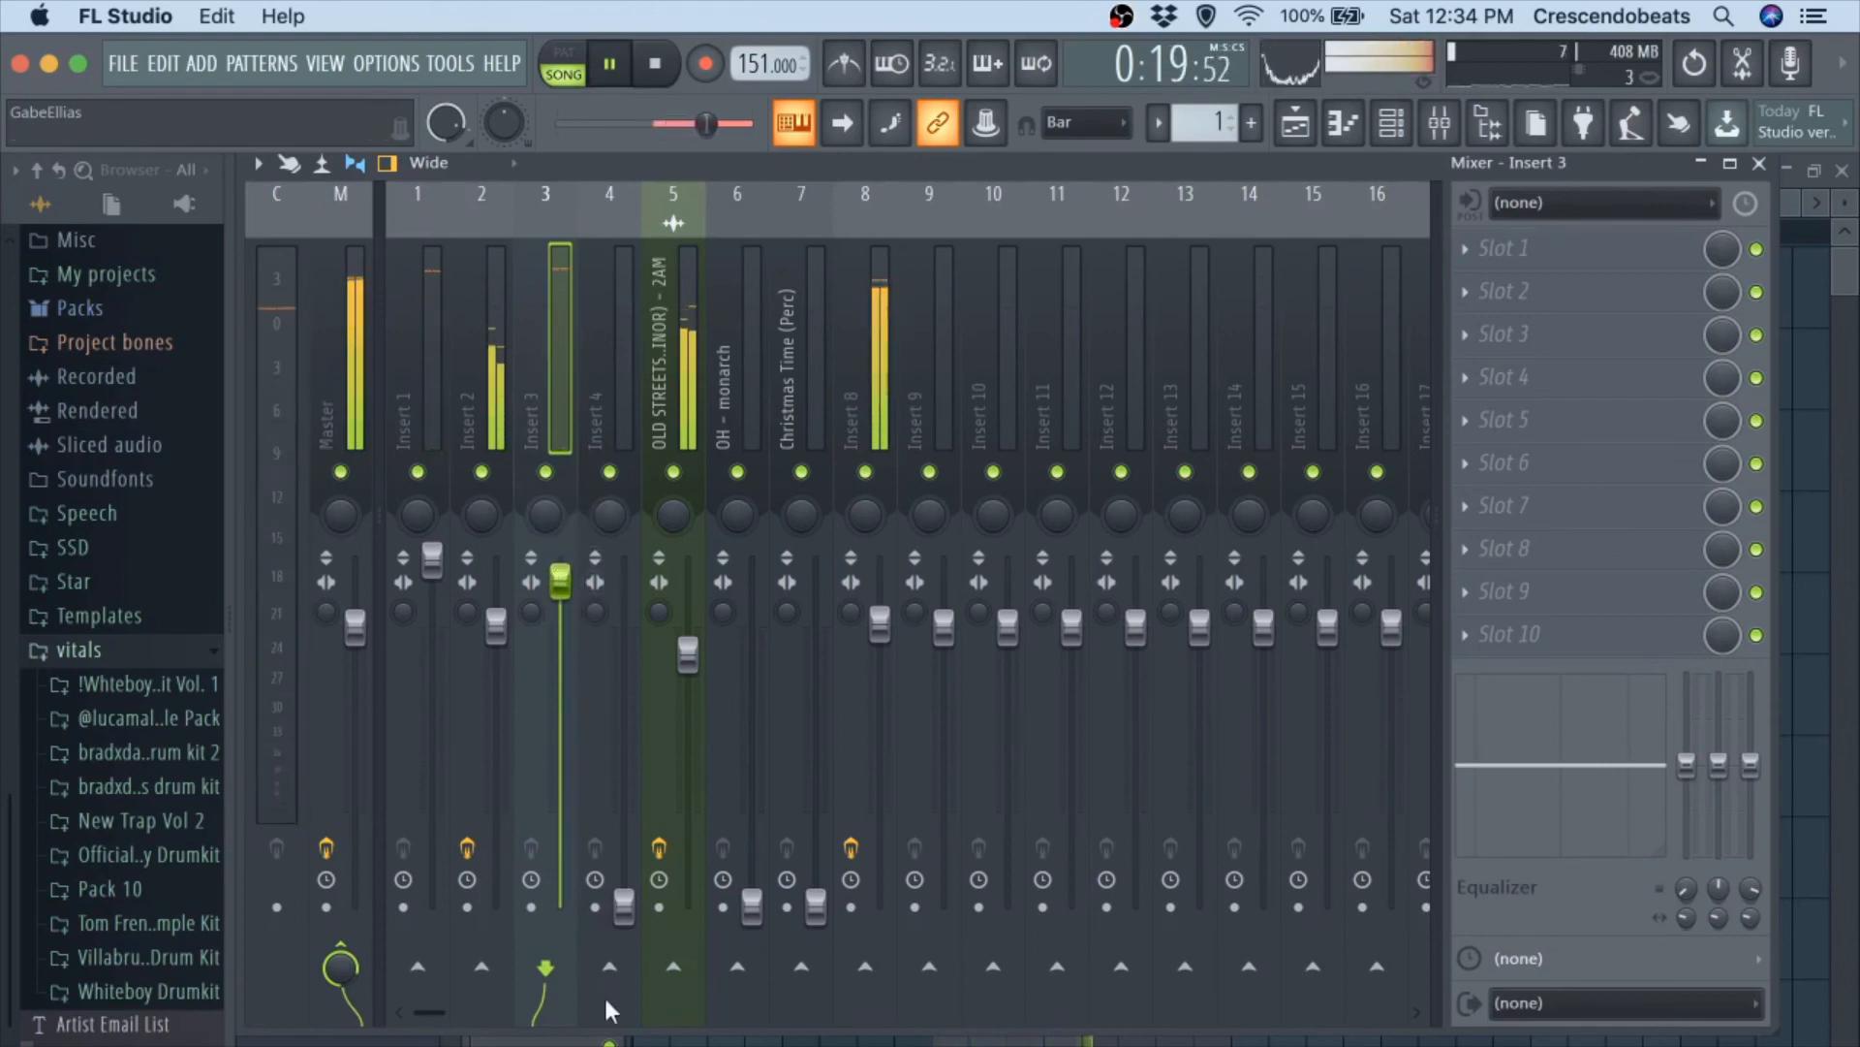
Bring mixer track 4 slightly above the default volume and tracks 6 (OH - monarch) and 7 (Christmas Time Perc) slightly below it.
drag(624, 906, 622, 618)
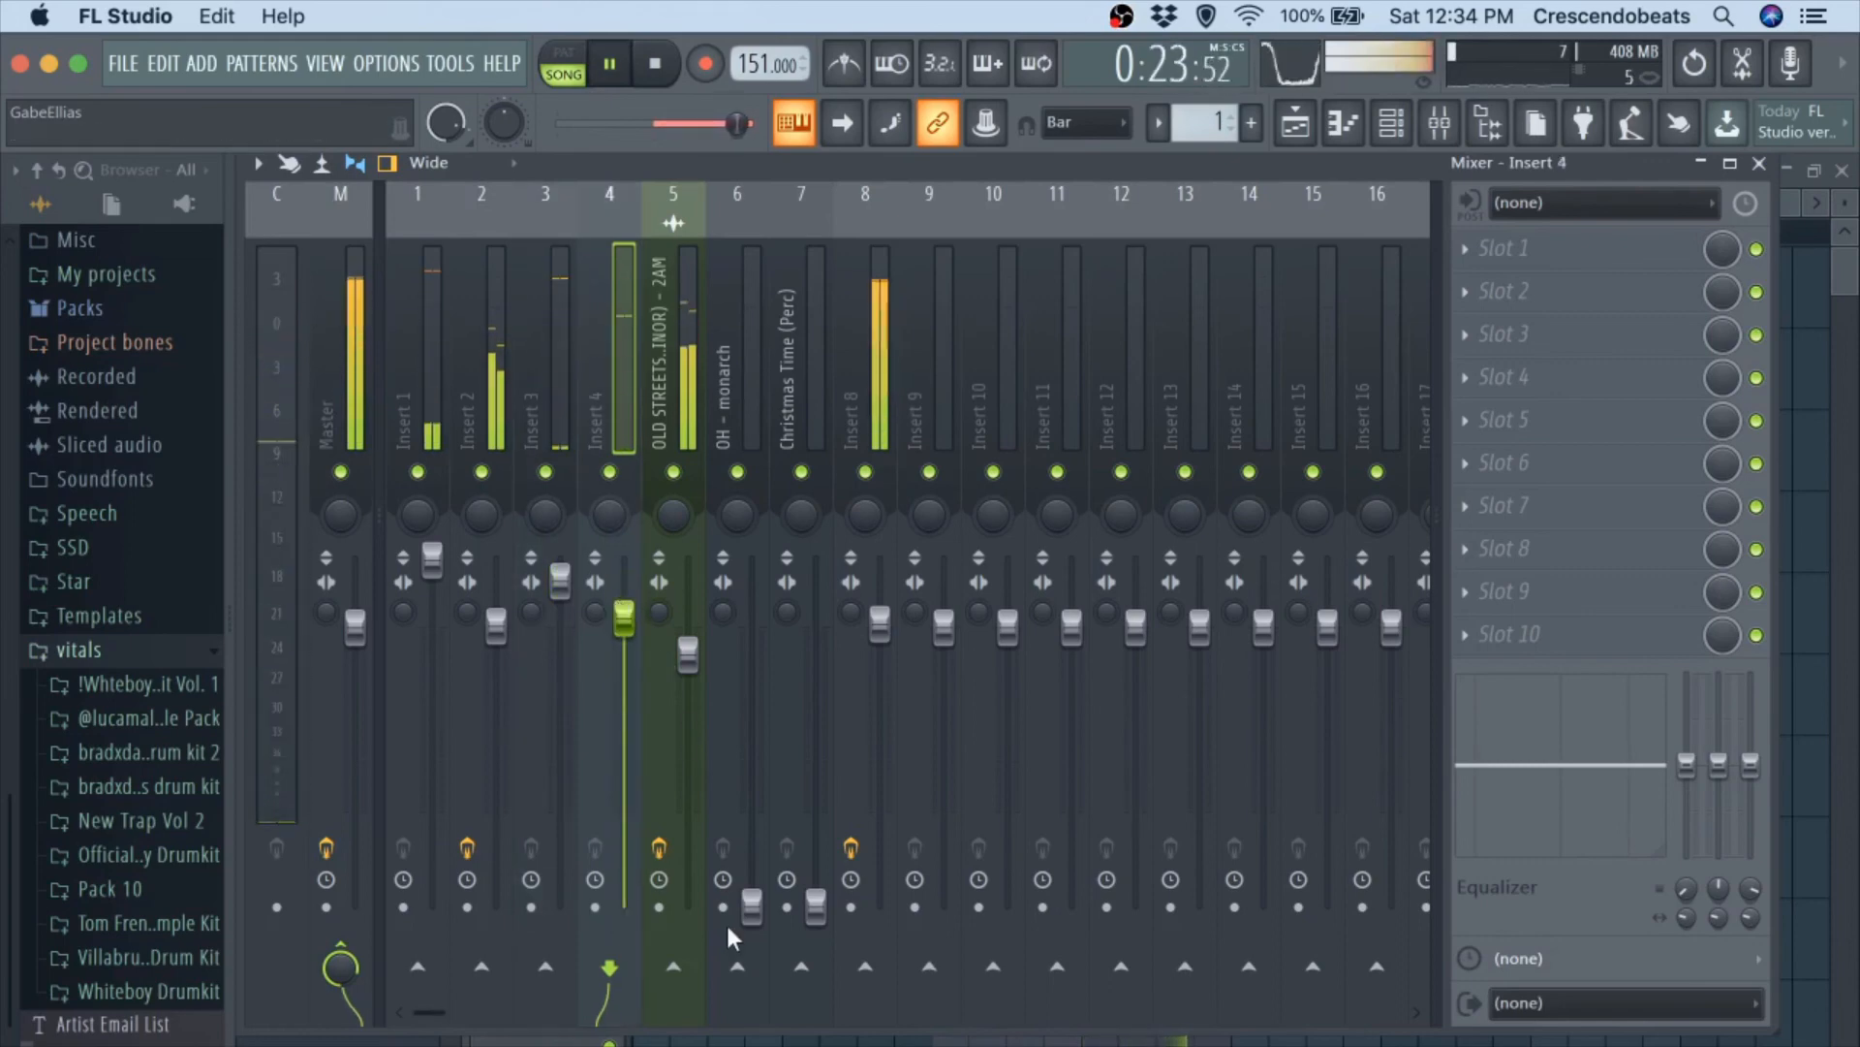
drag(751, 906, 751, 632)
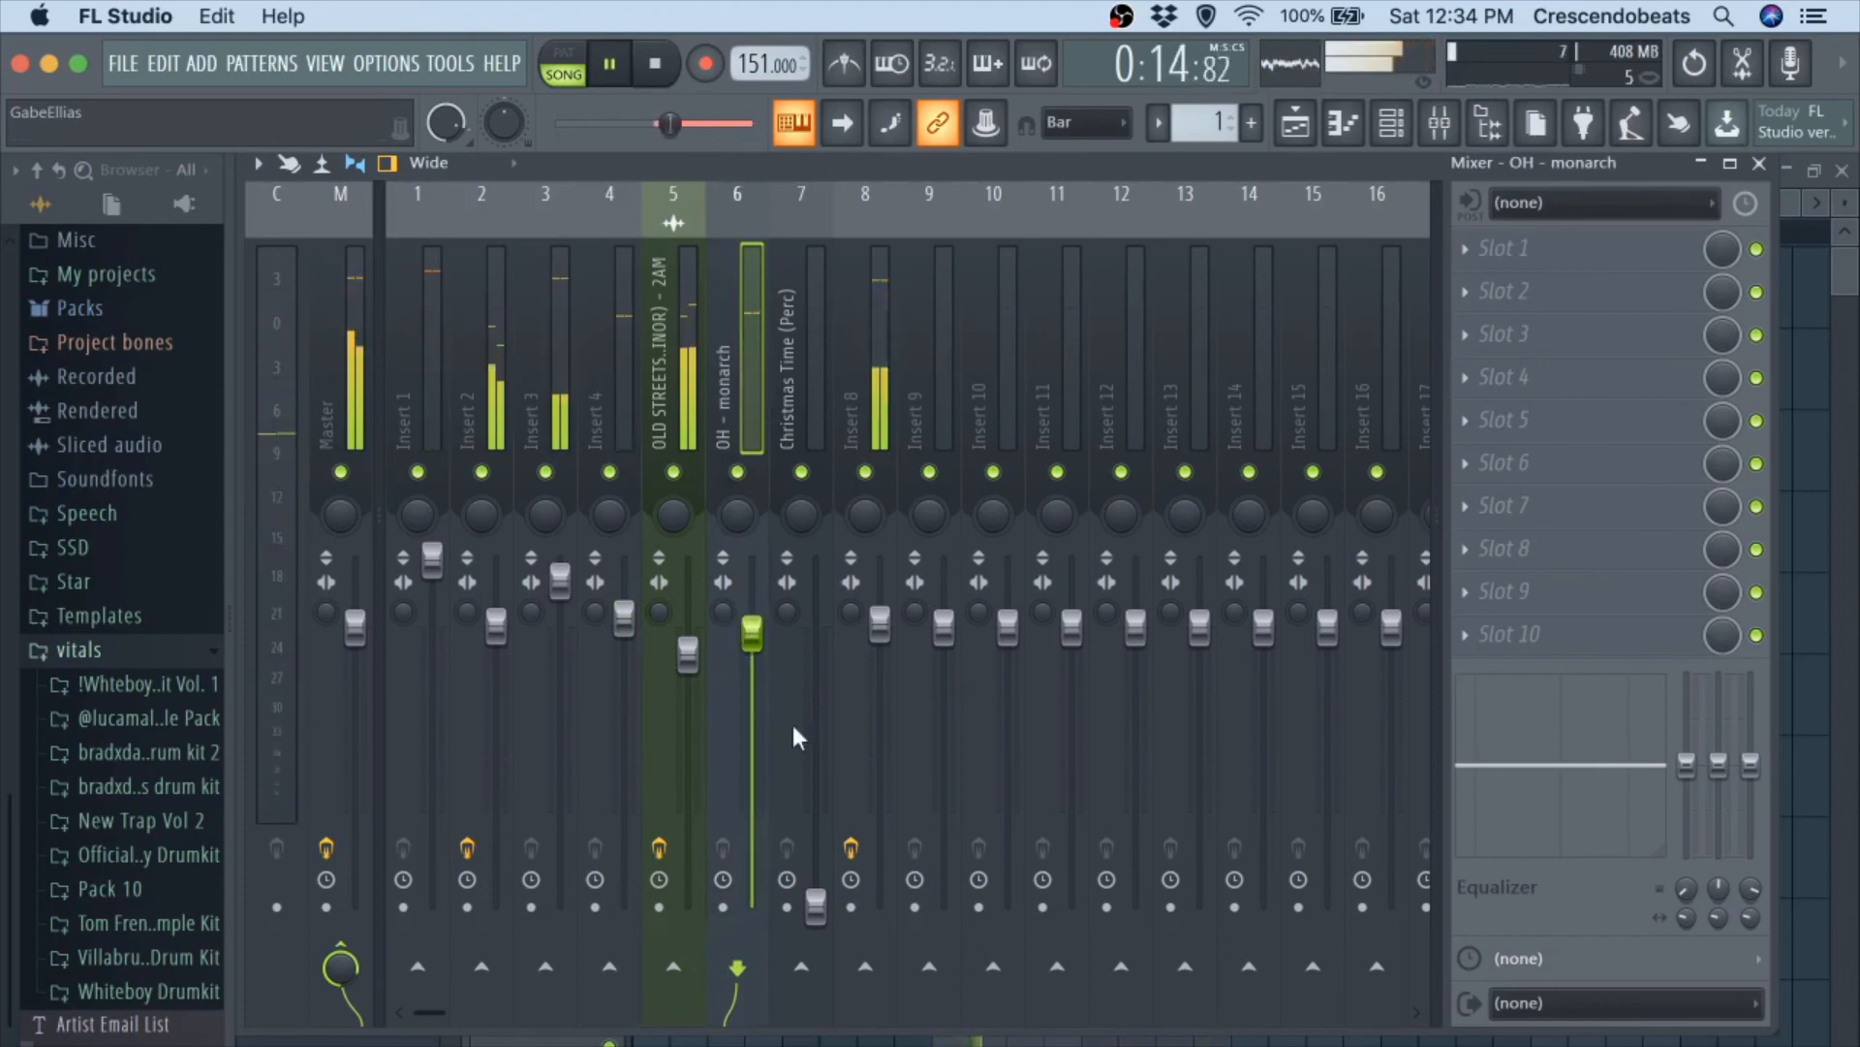
drag(816, 901, 816, 647)
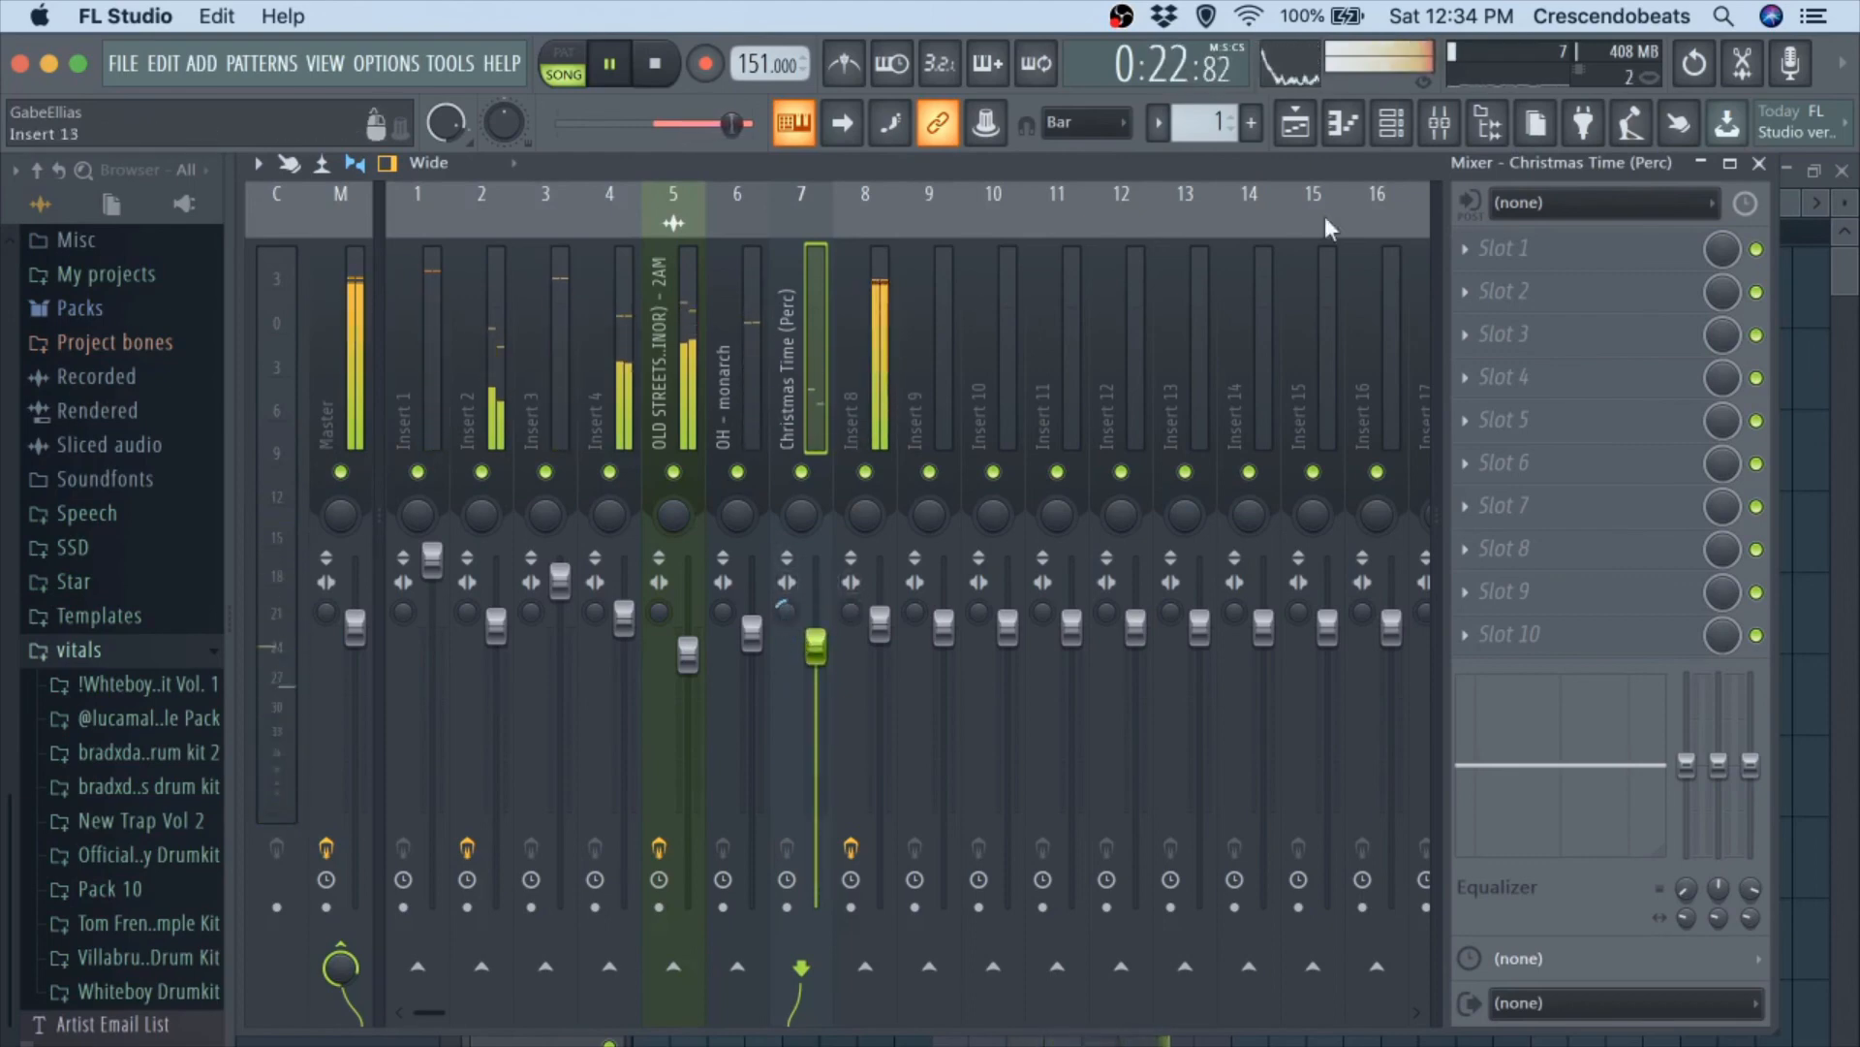
Return to the playlist, stop playback, clear the bar 9 to 17 time selection, and split Pattern 1 by channel.
click(1761, 170)
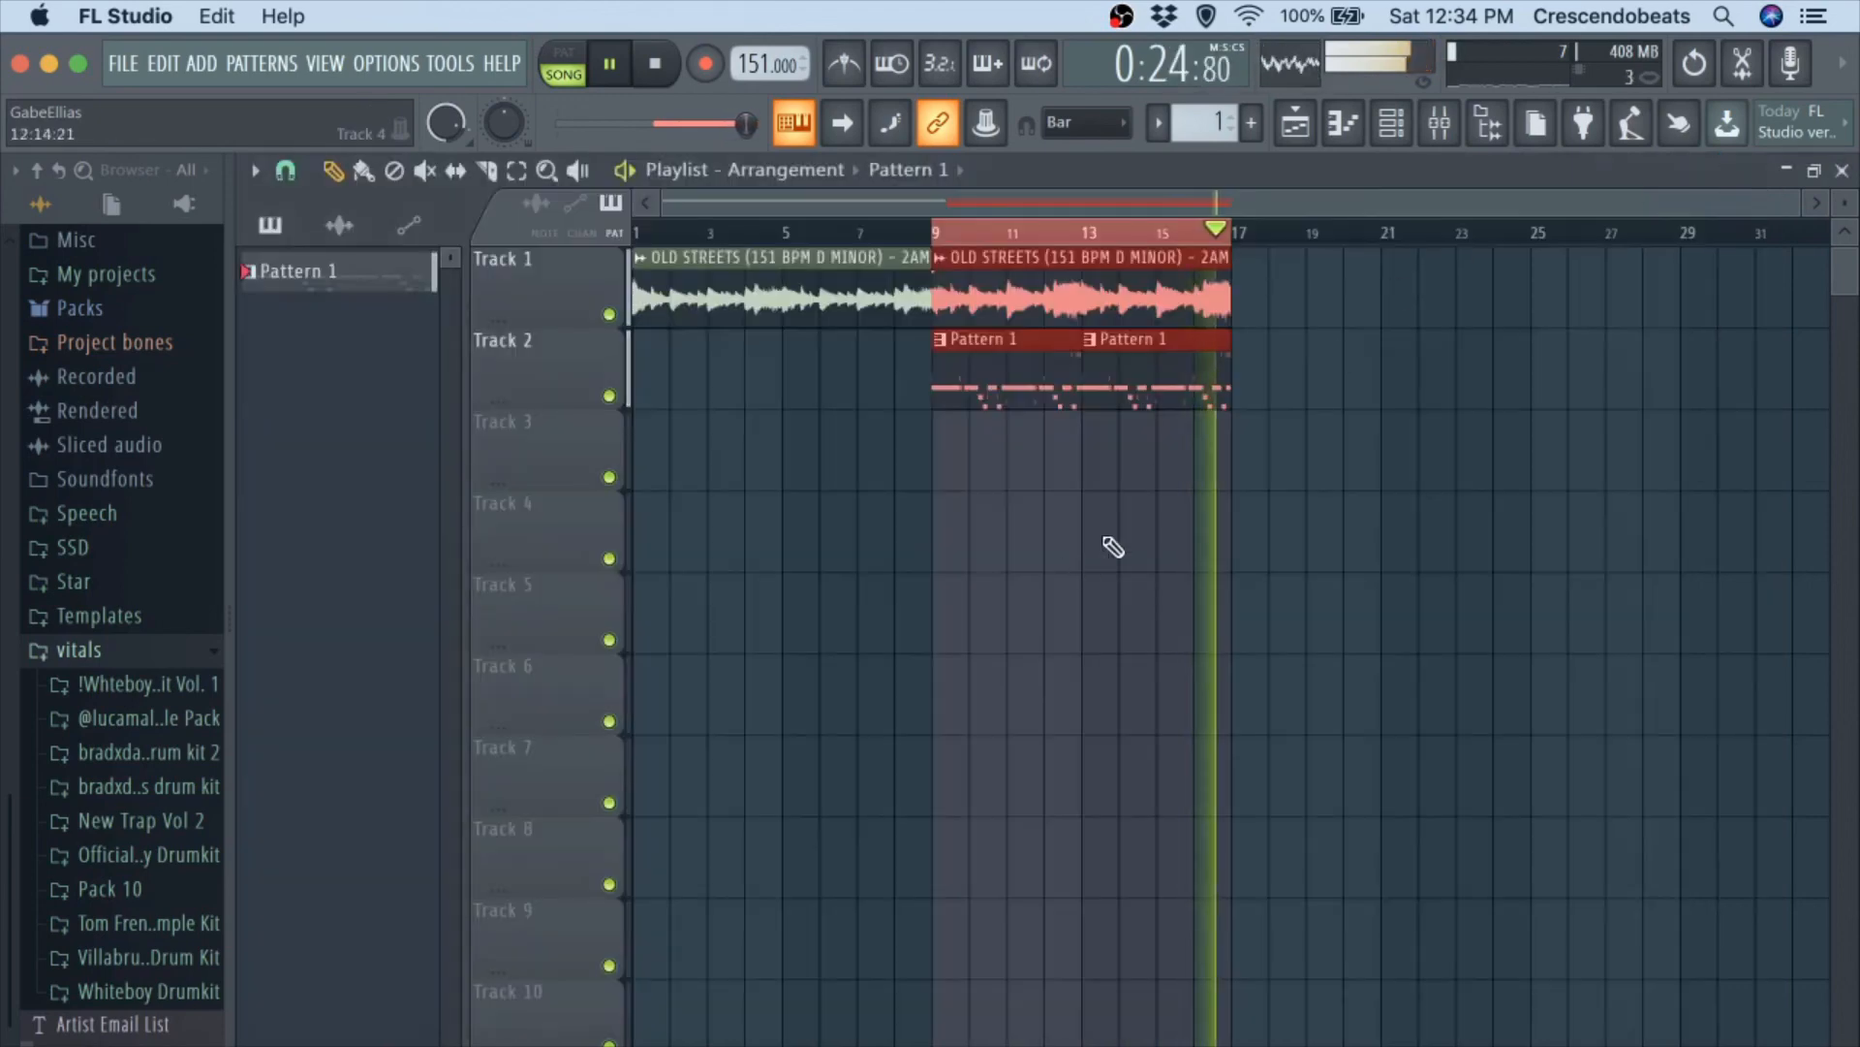
key(space)
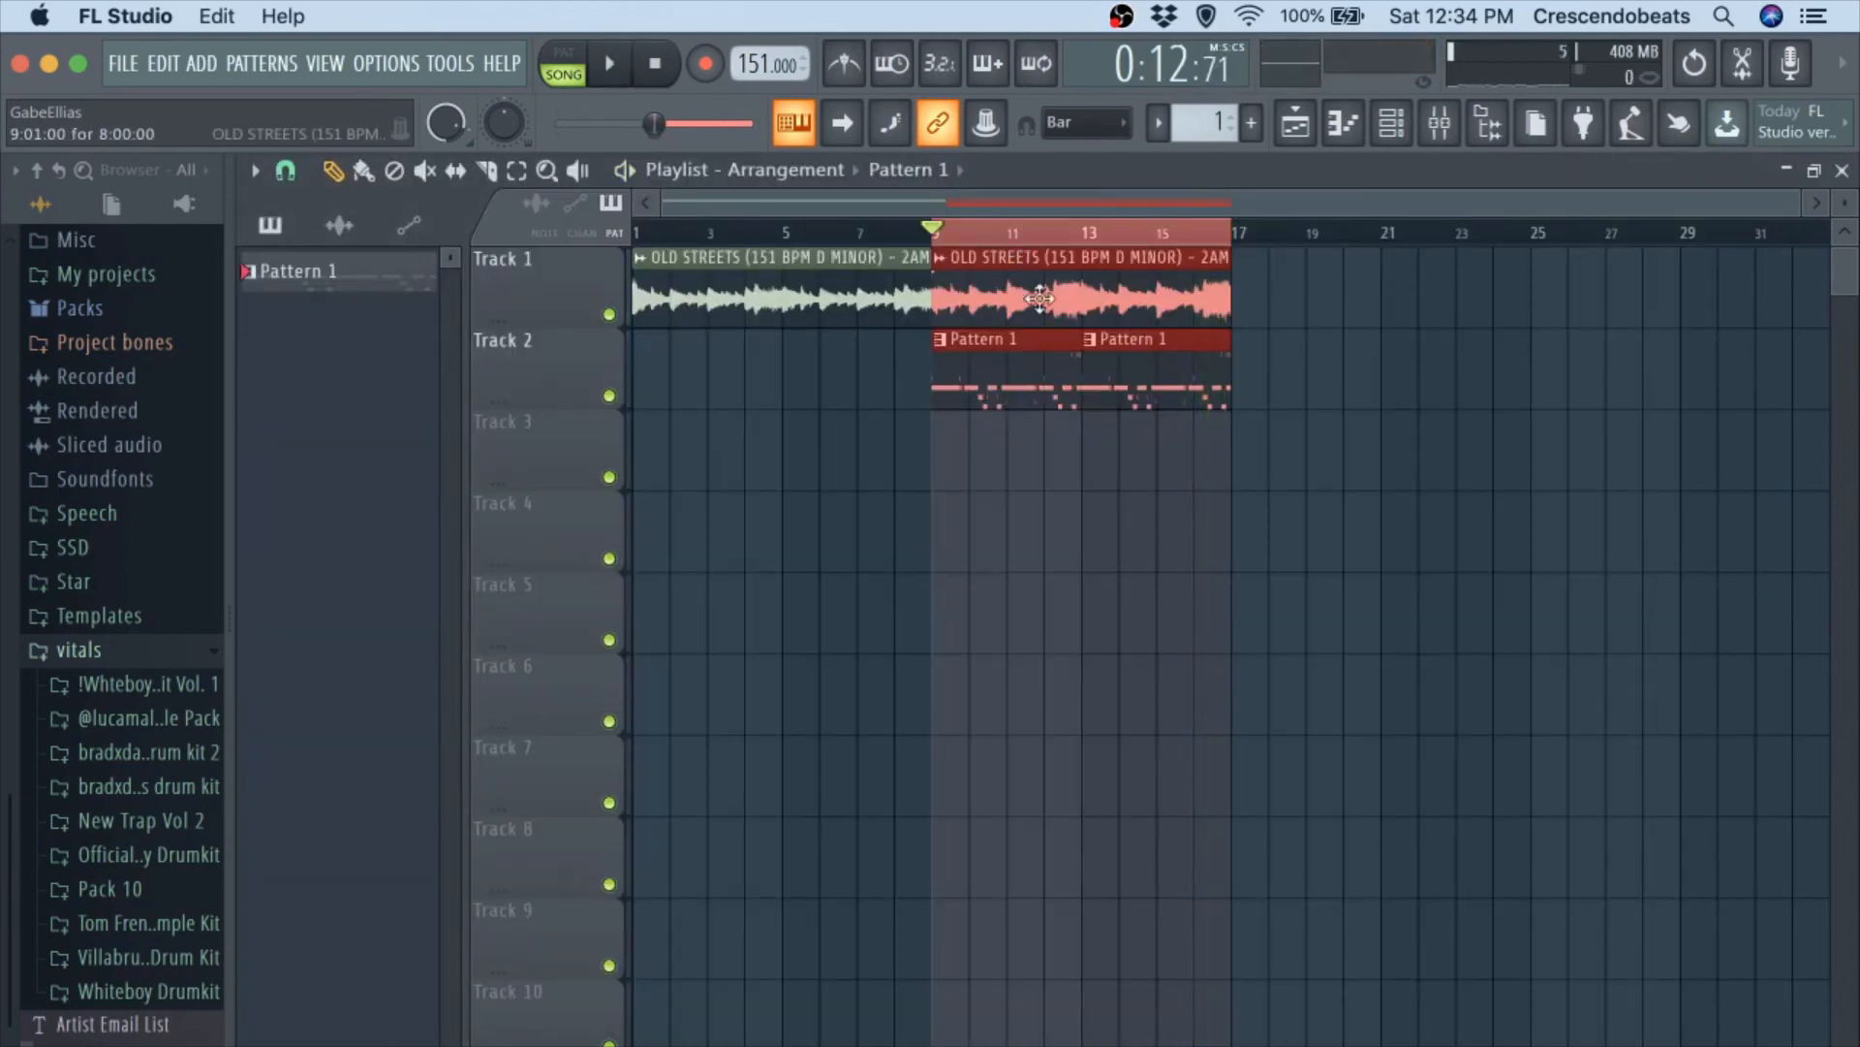
right_click(1044, 235)
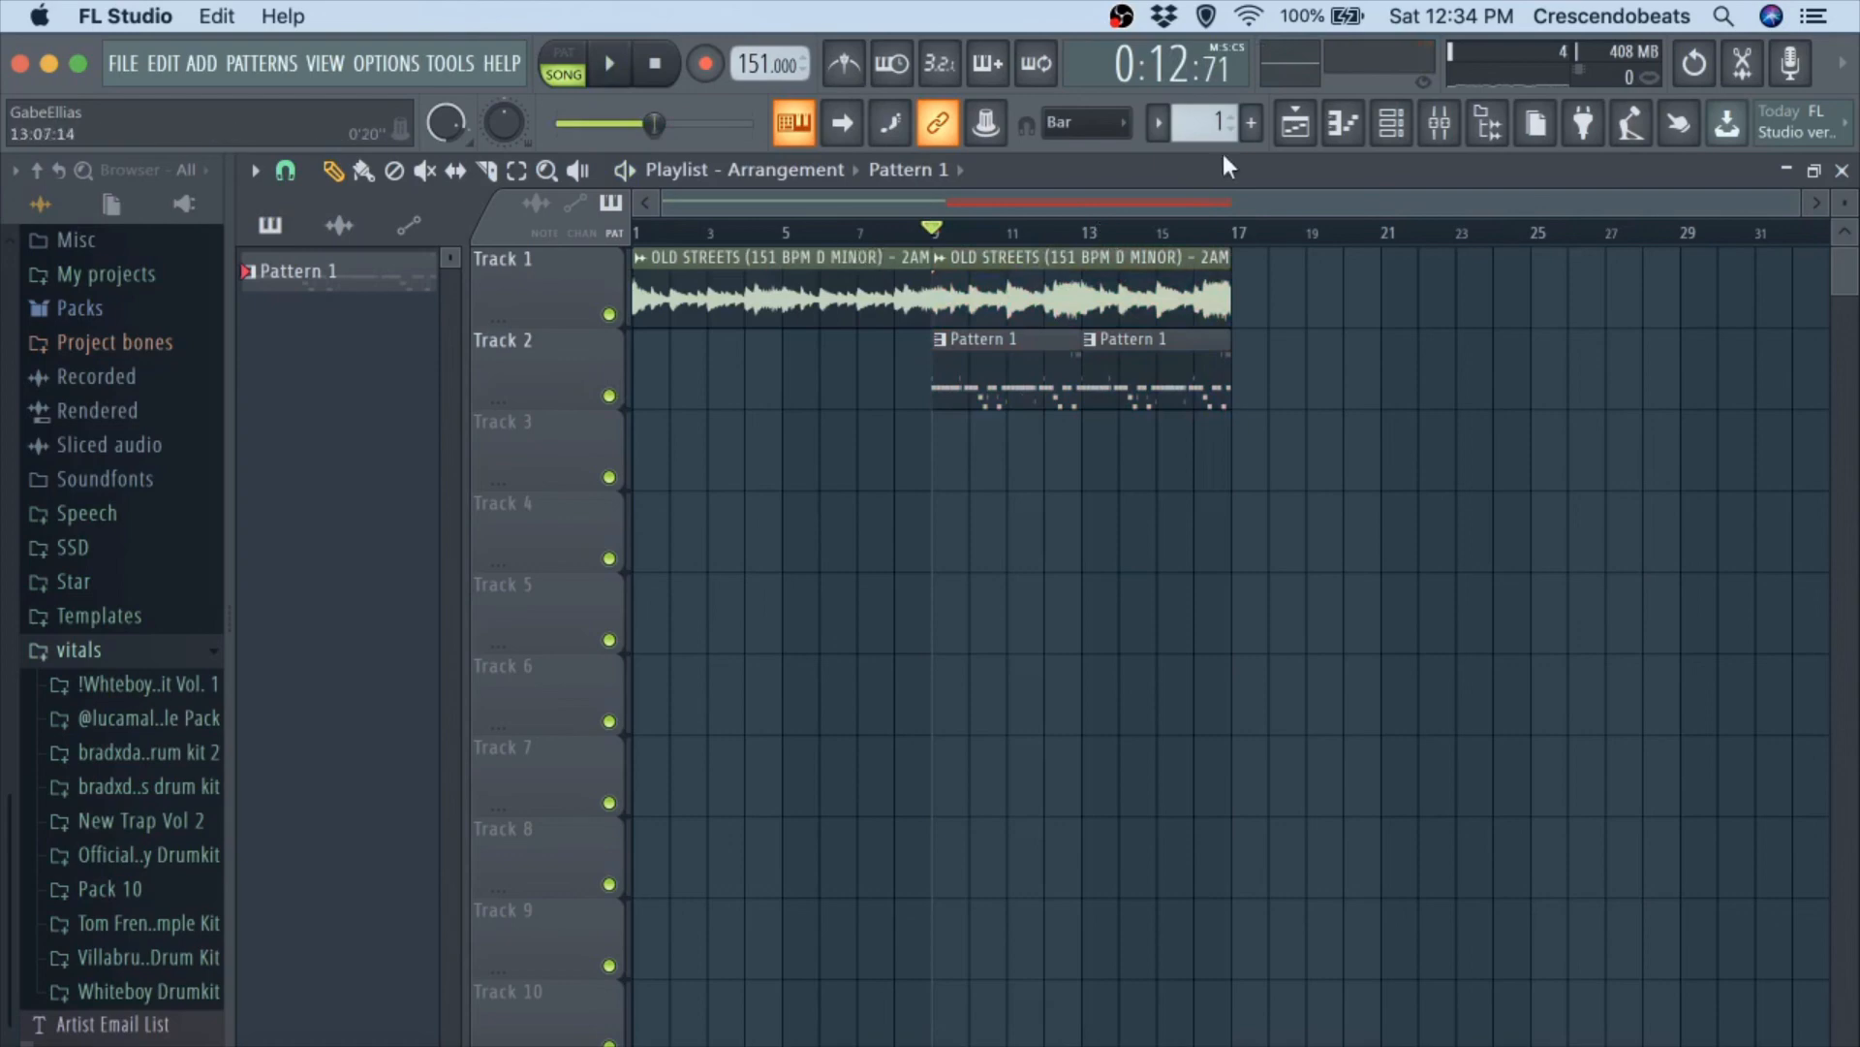
click(1176, 119)
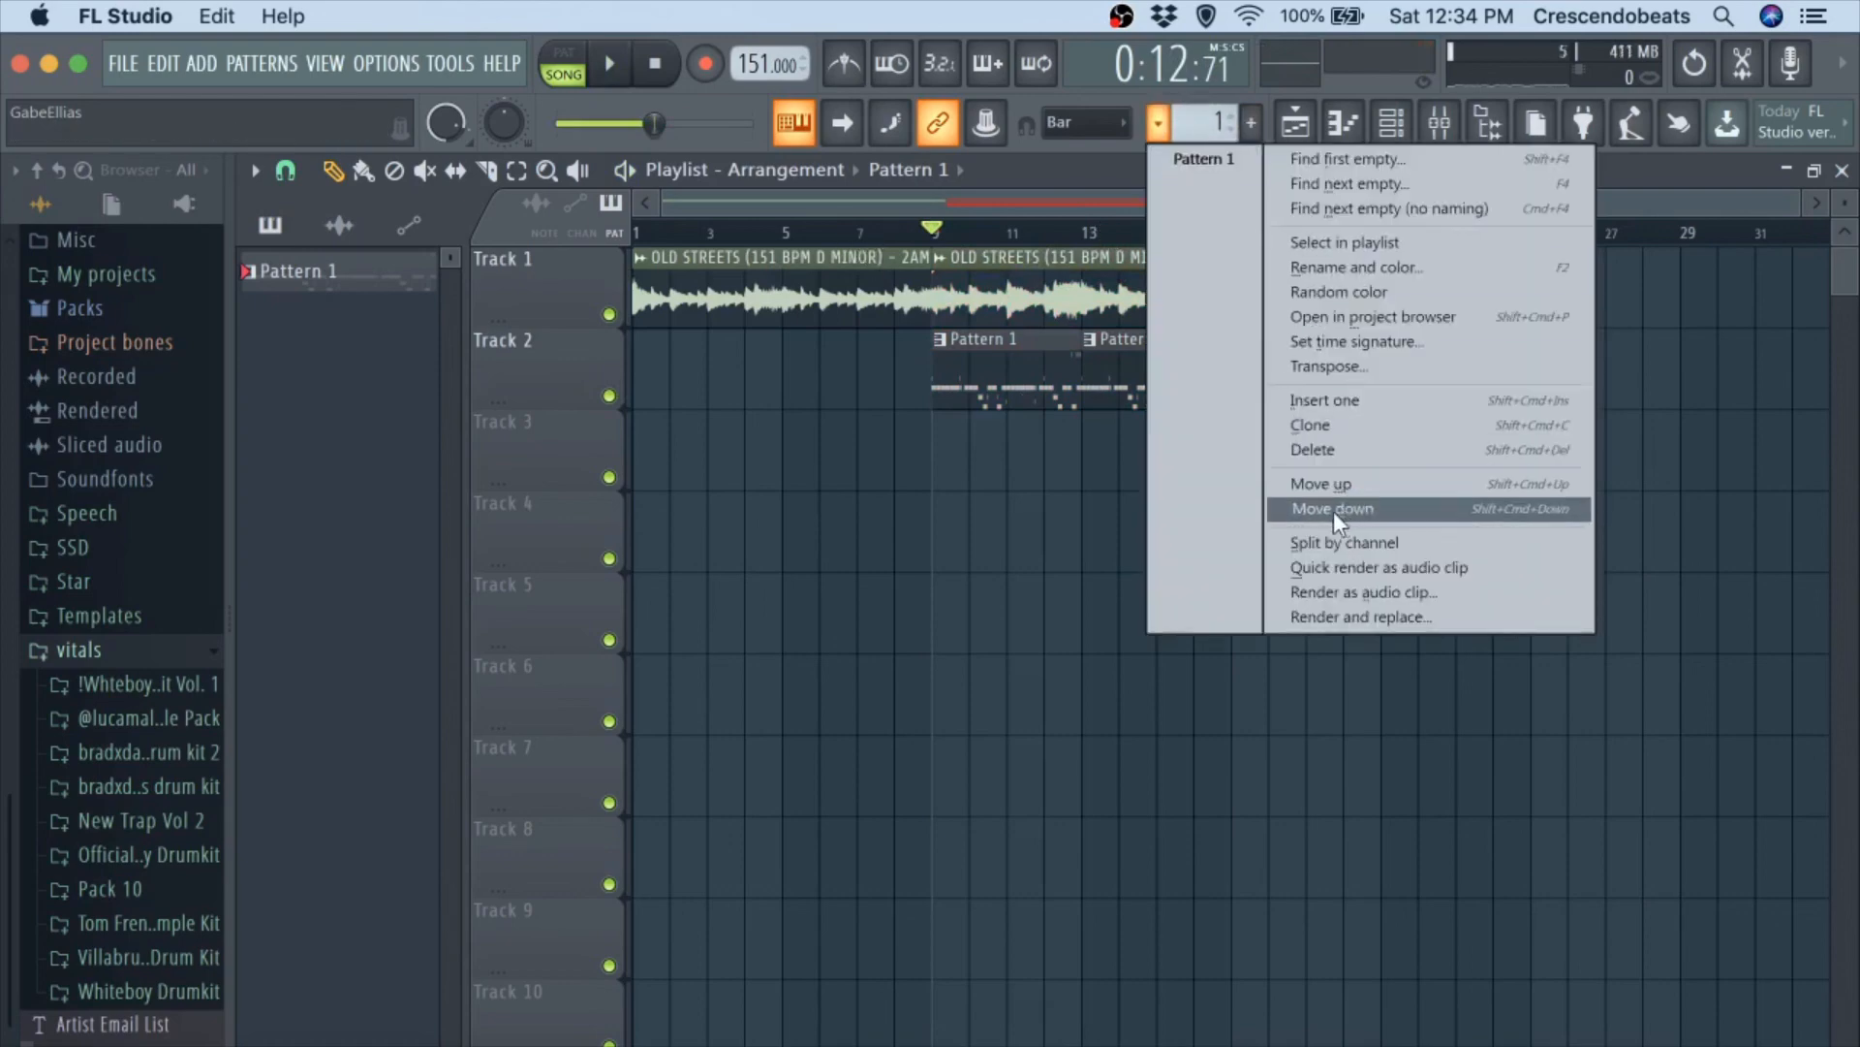
click(1335, 539)
Delete the split pattern clips at bar 13 and spread the stacked clips at bar 9 onto separate playlist tracks.
right_click(1147, 368)
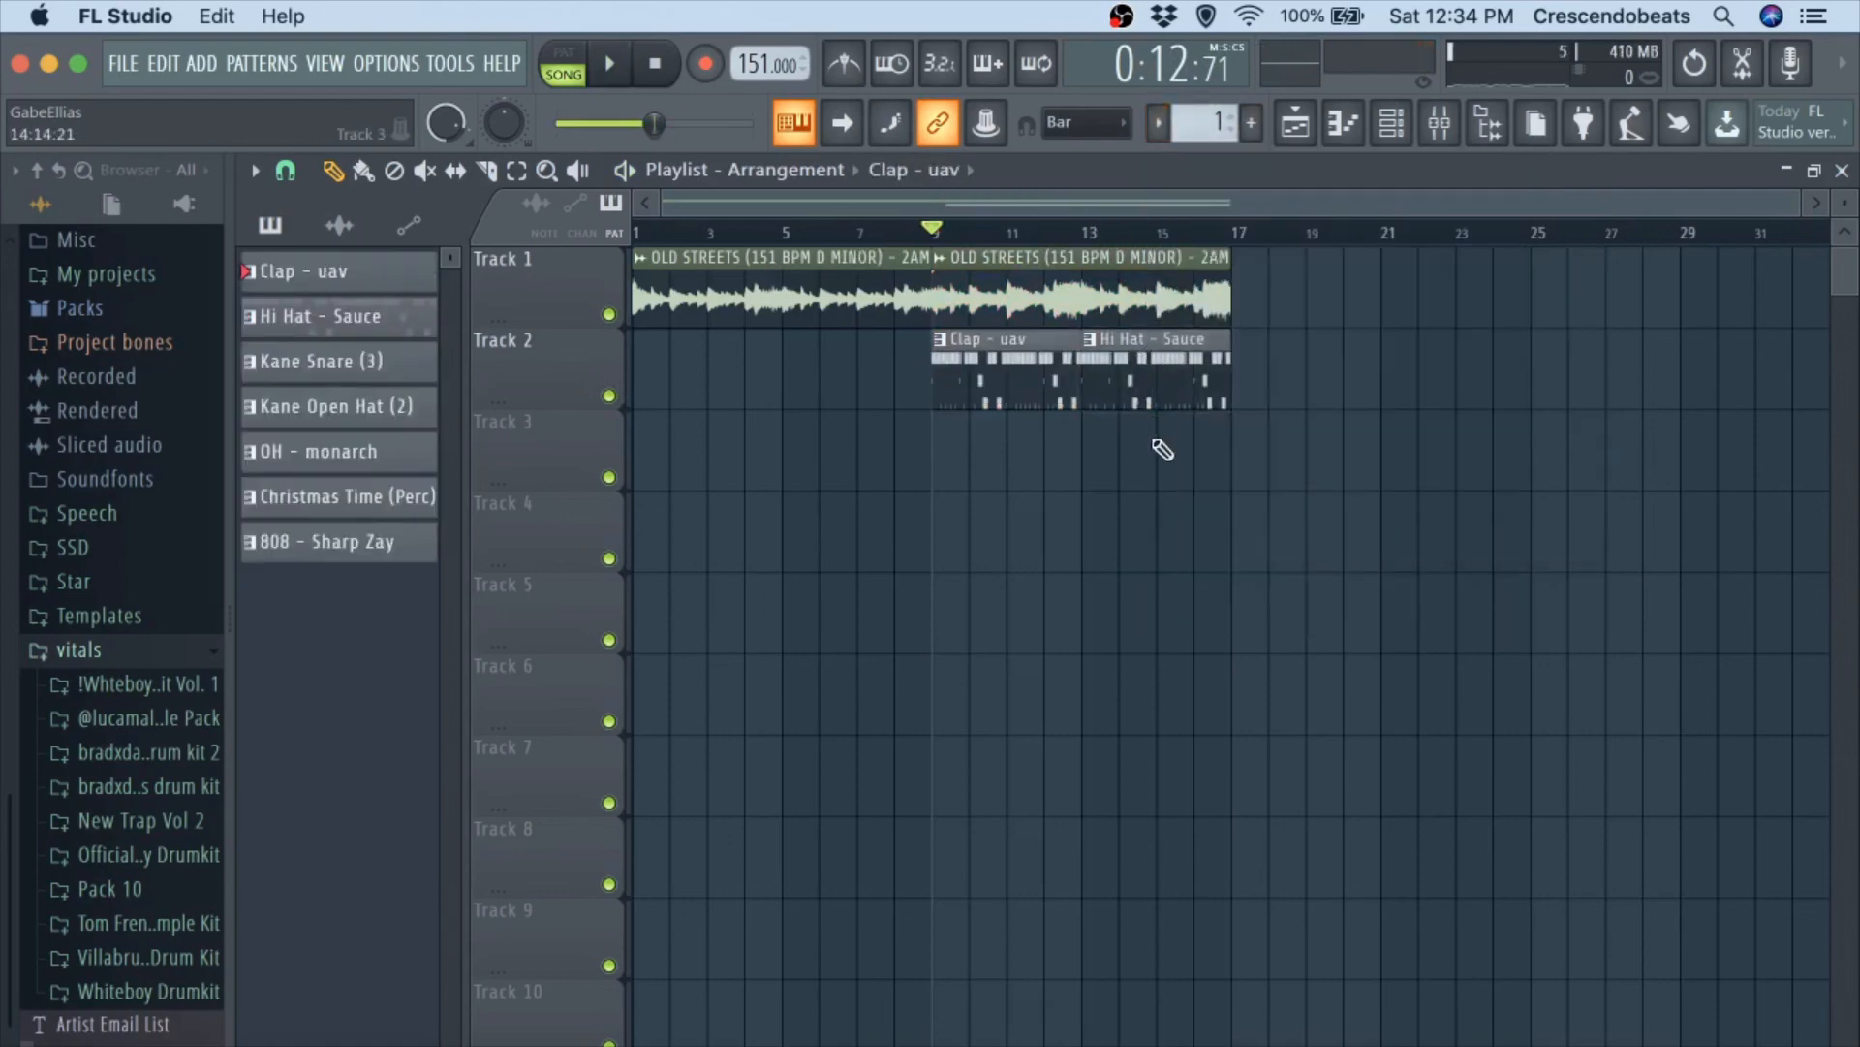
right_click(1163, 395)
drag(1042, 380, 1023, 587)
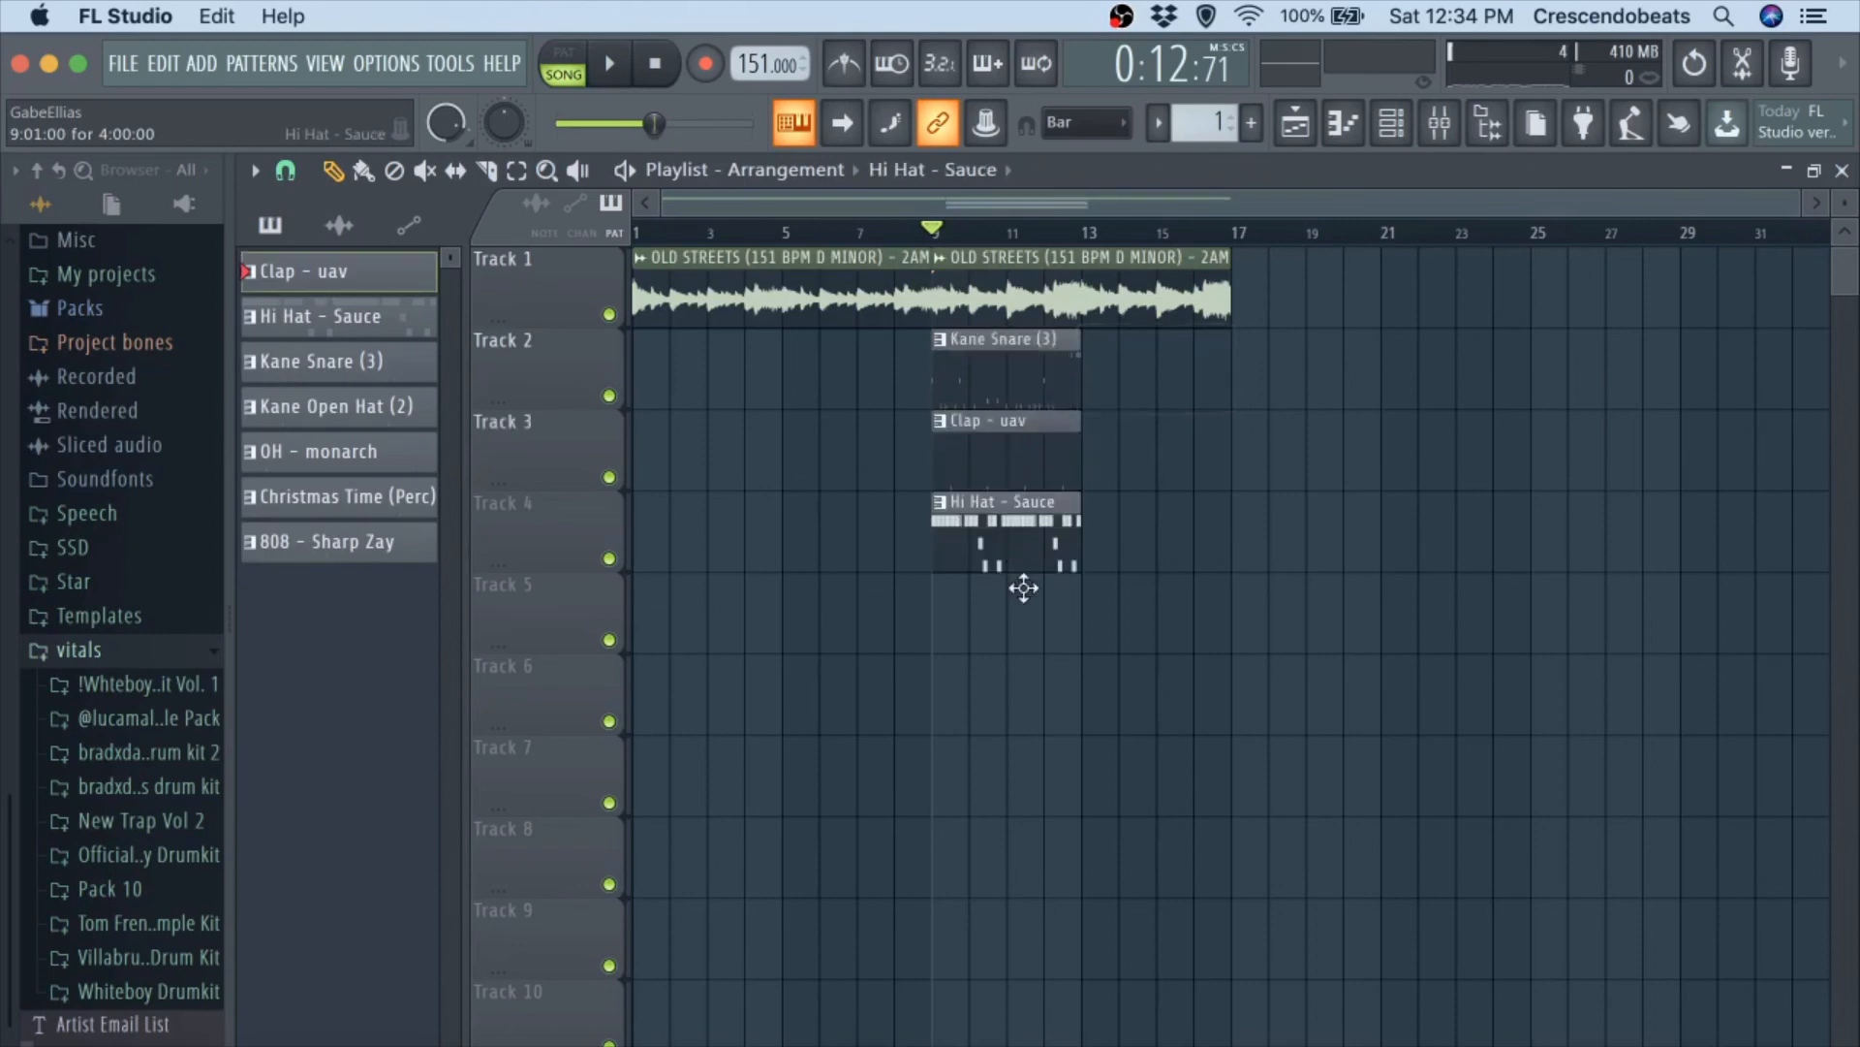
drag(1022, 361, 1027, 678)
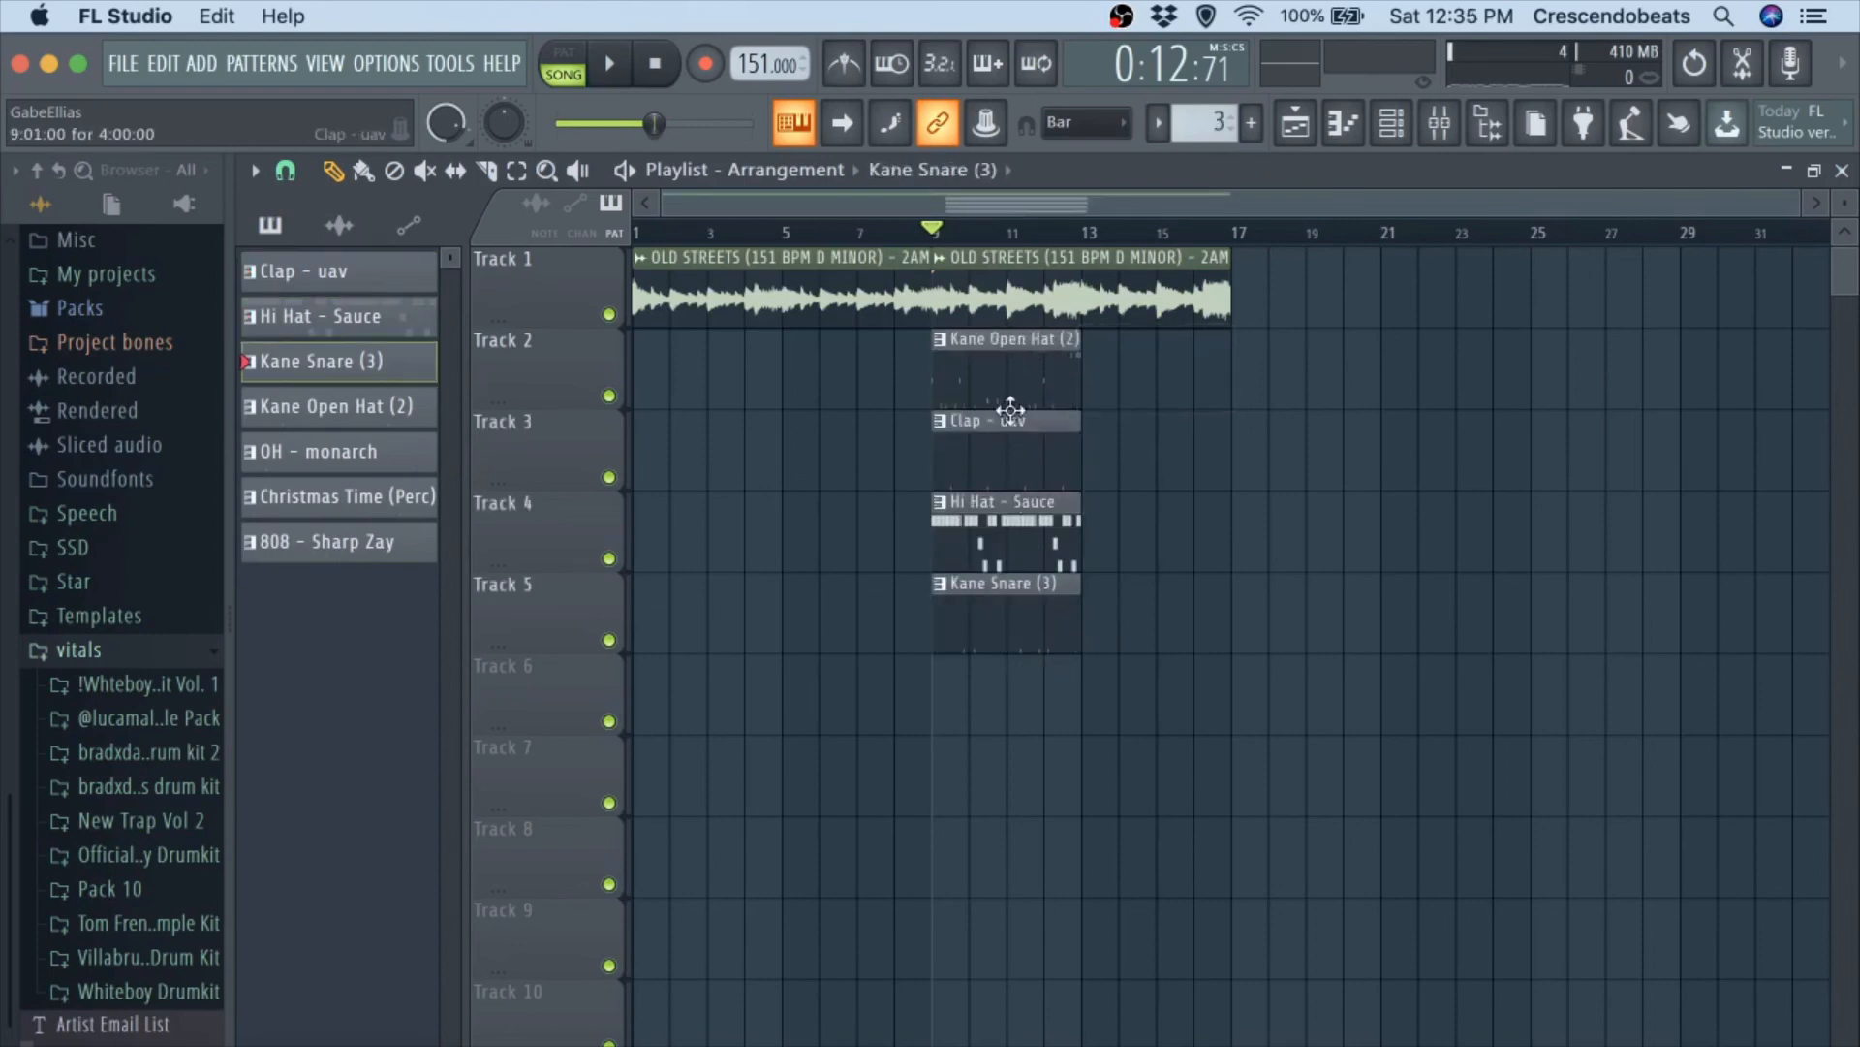
drag(1011, 410, 1009, 780)
drag(1004, 357, 998, 889)
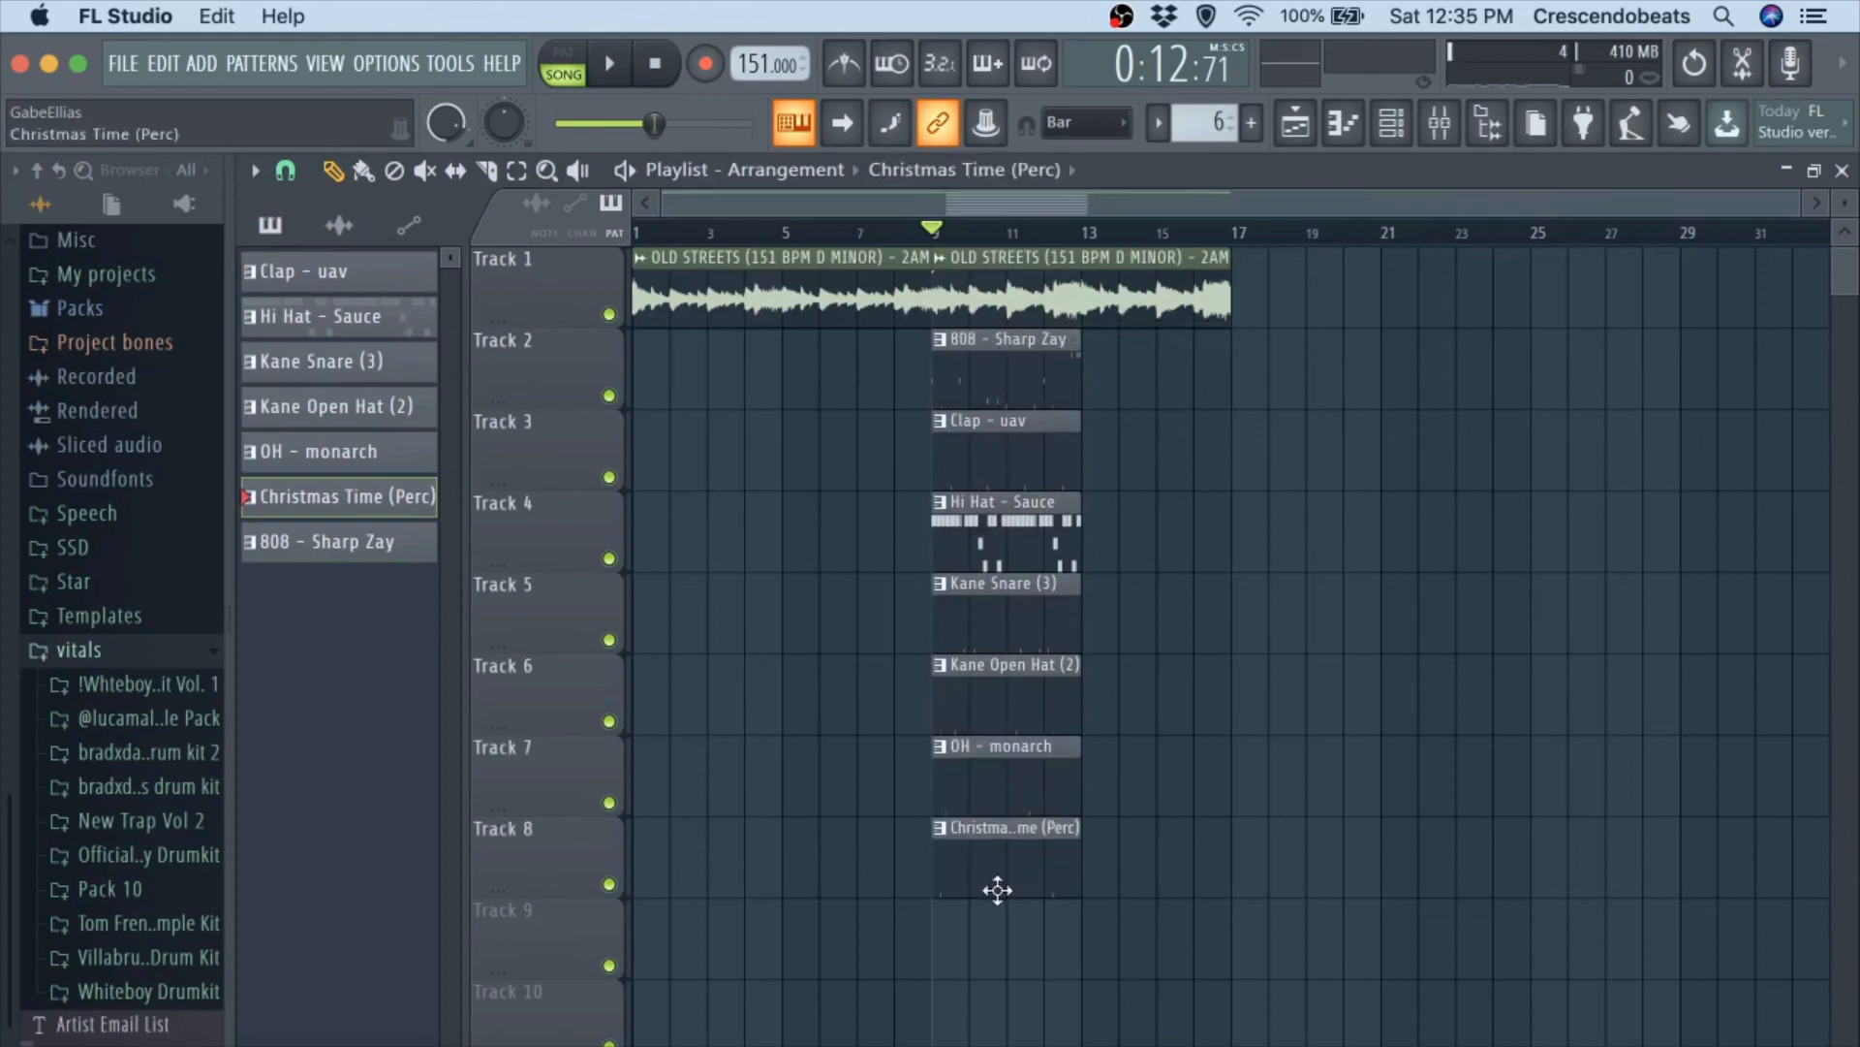
drag(1013, 387, 986, 342)
click(985, 423)
click(1139, 424)
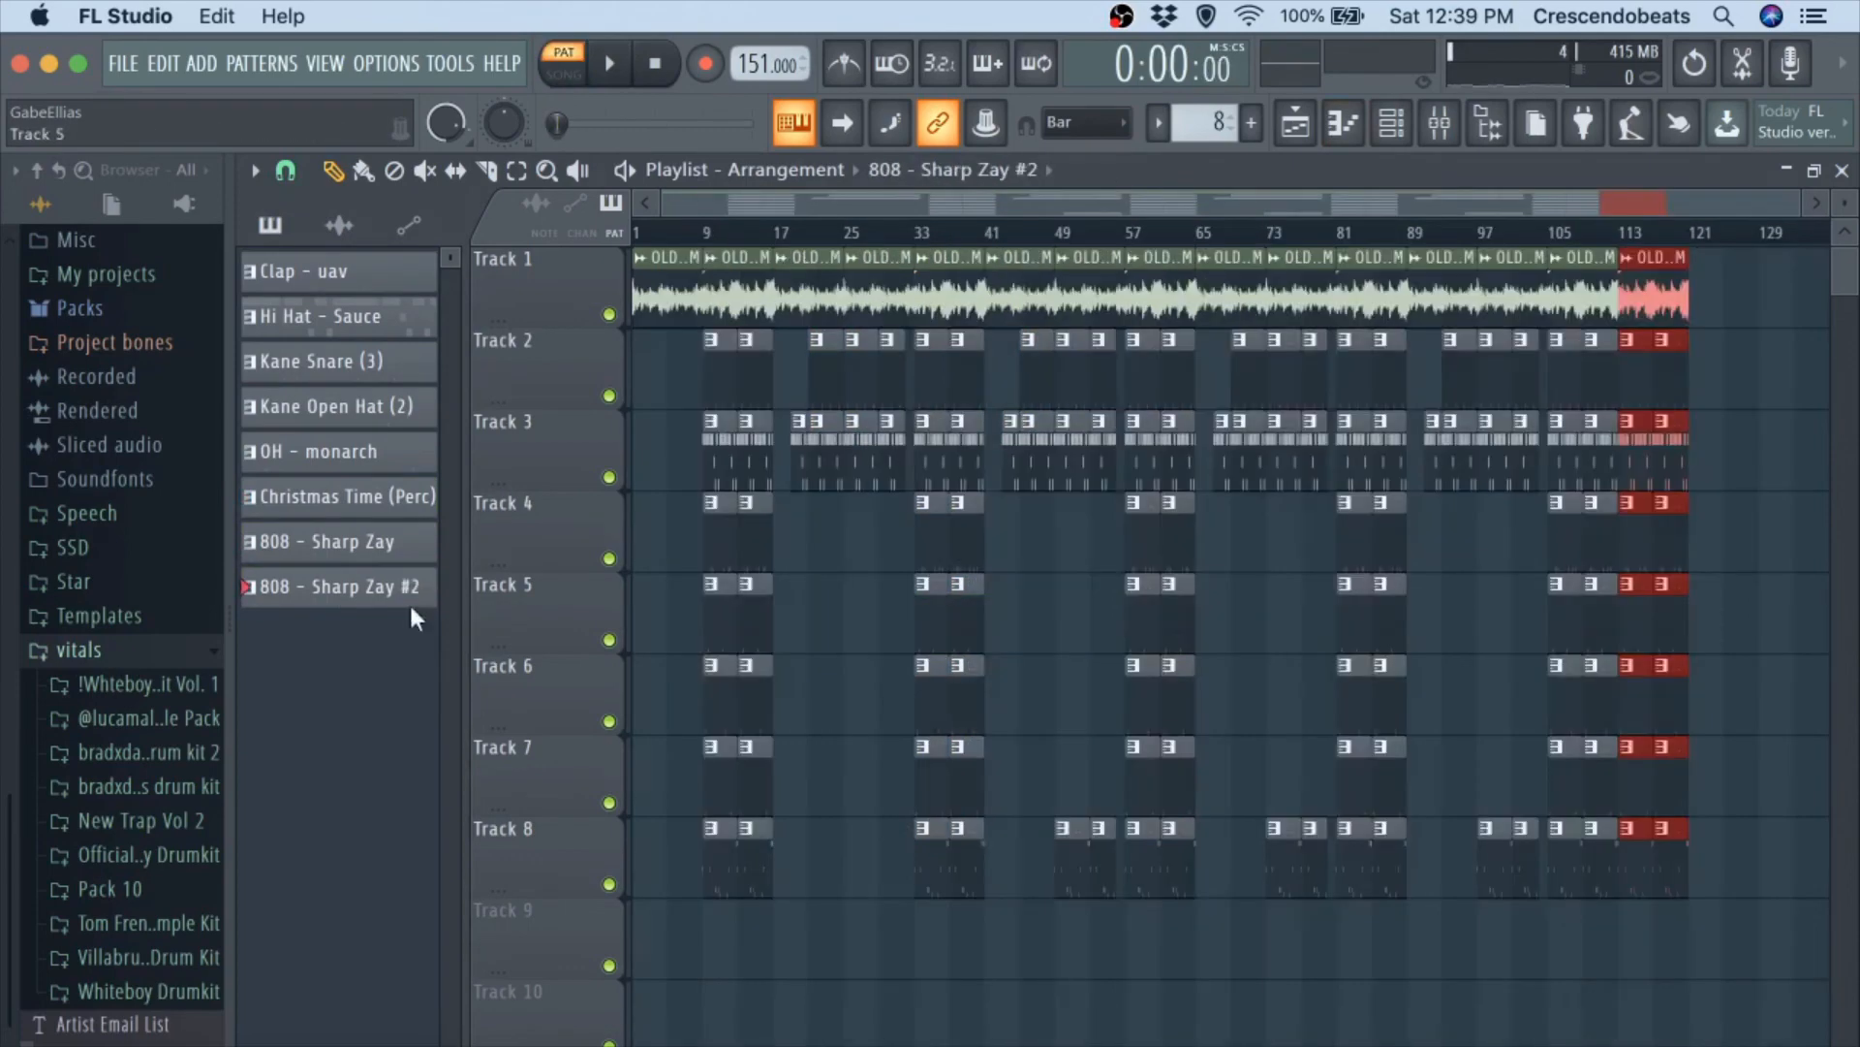
Place two 808 - Sharp Zay #2 clips on playlist track 8, one at bar 25 and one at bar 29.
click(840, 857)
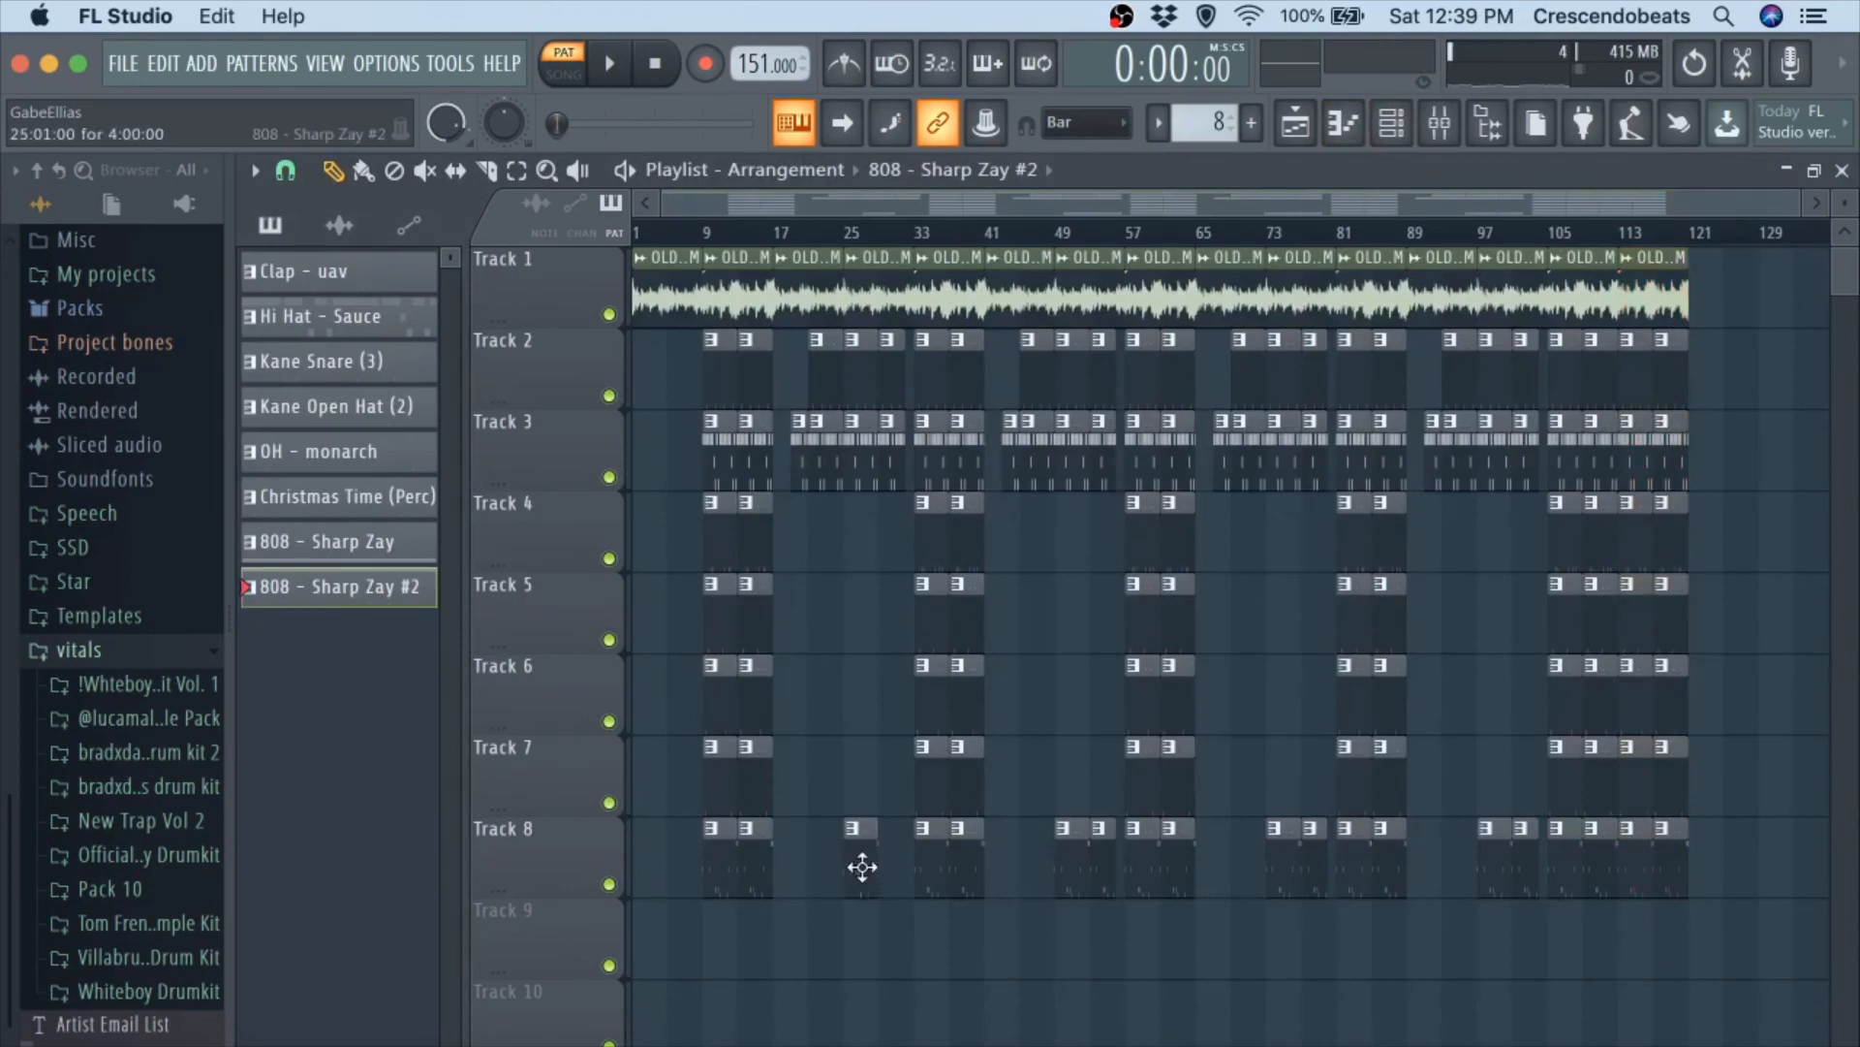
click(876, 935)
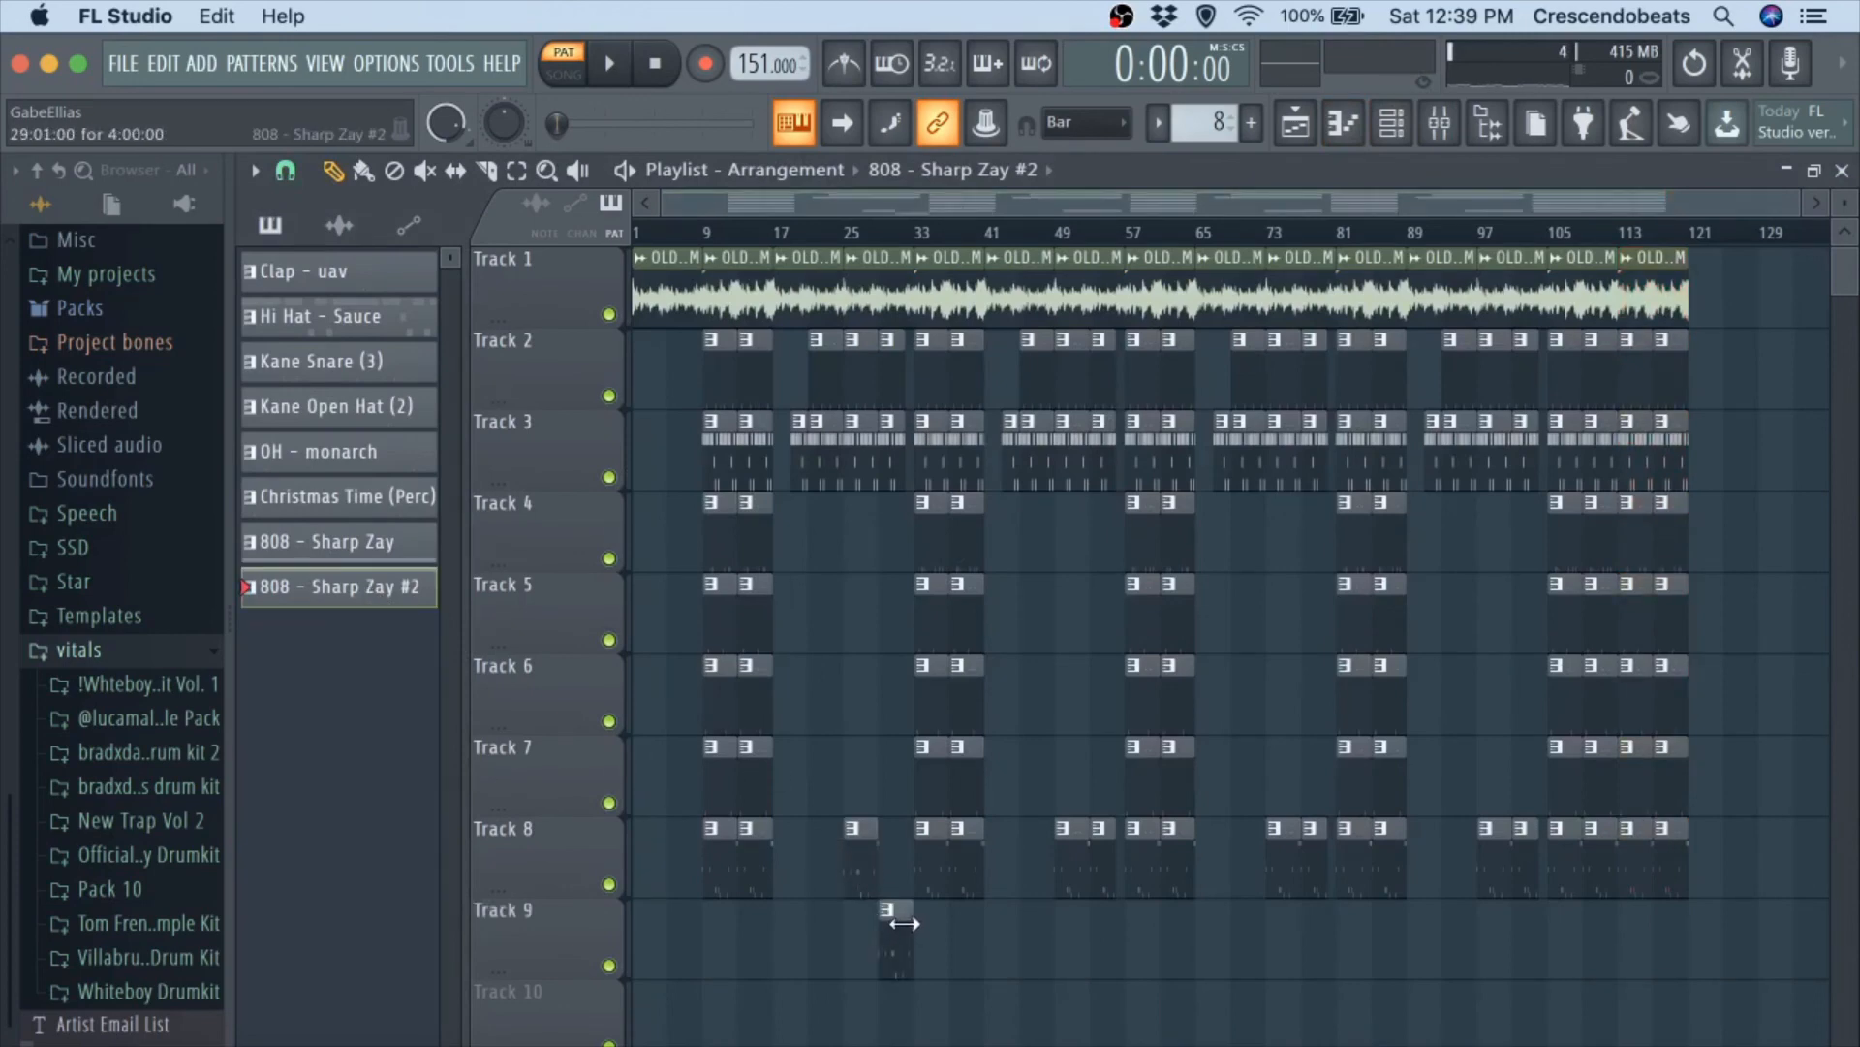
scroll(843, 773, down, 1)
ctrl+scroll(843, 772, up, 5)
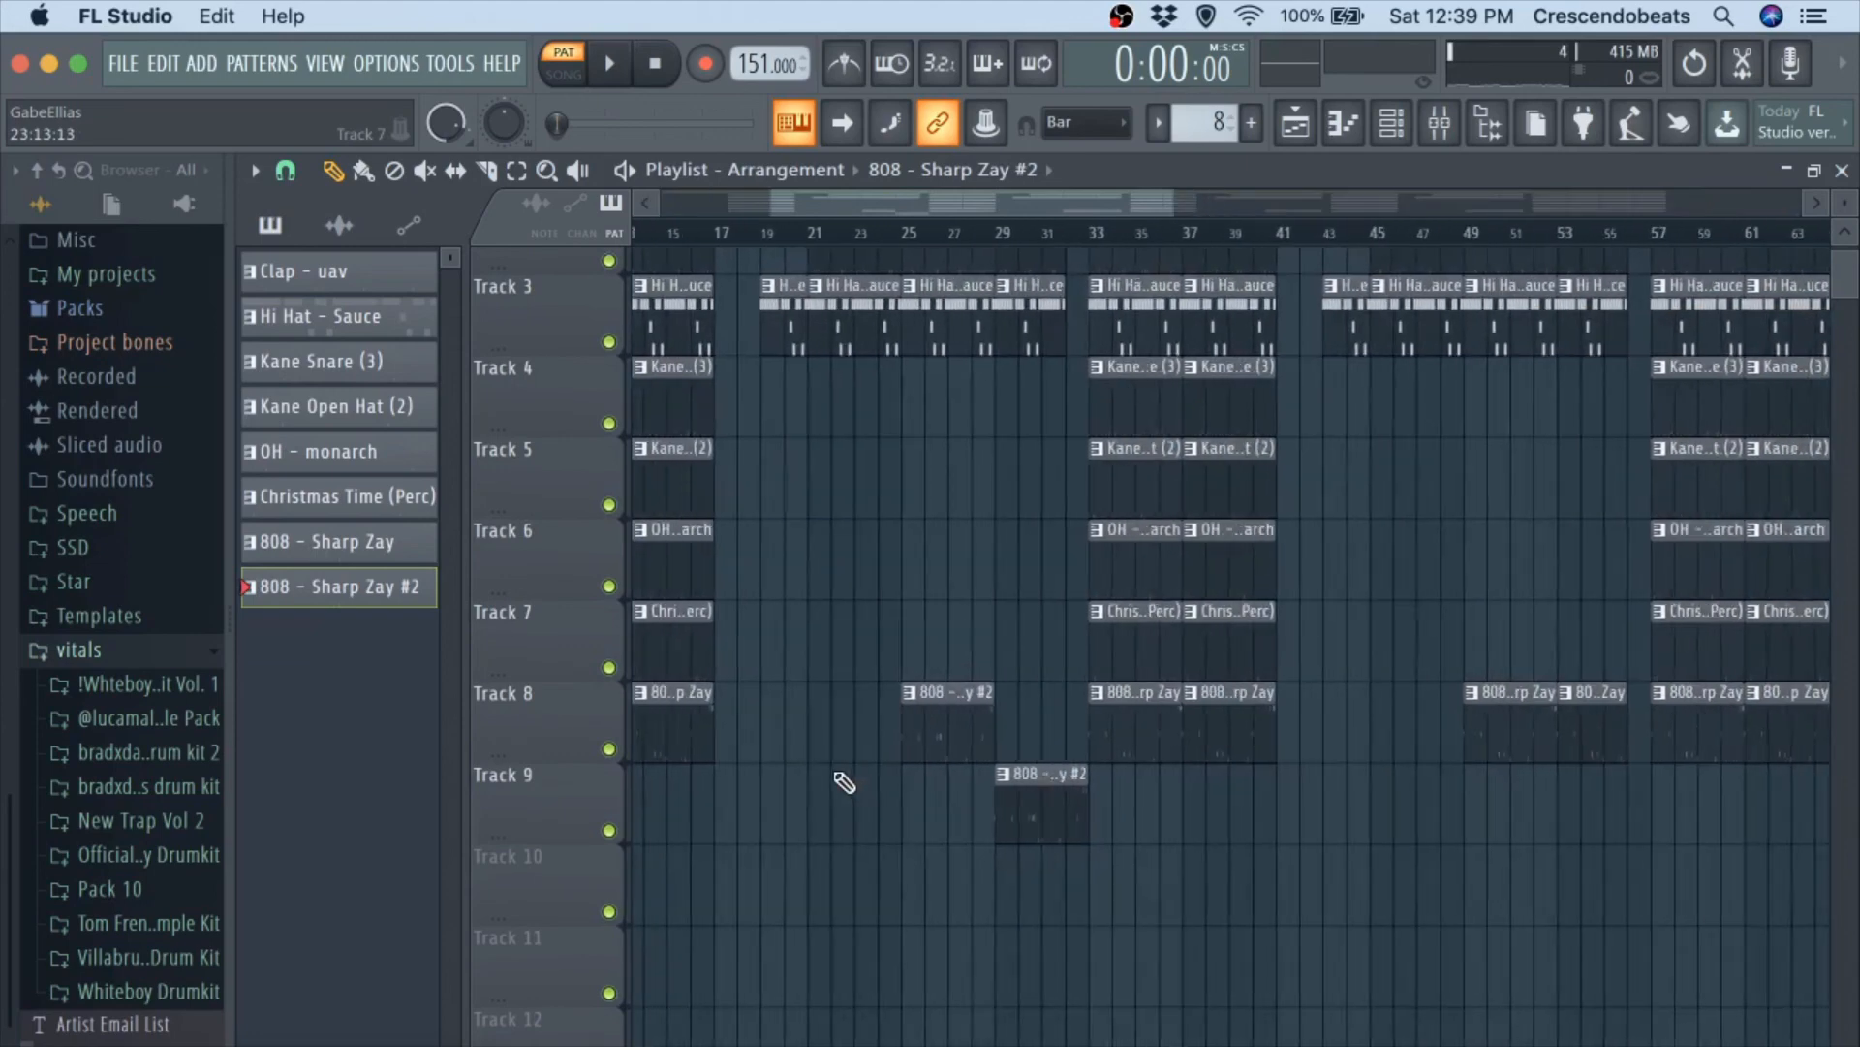
drag(1058, 853, 1059, 760)
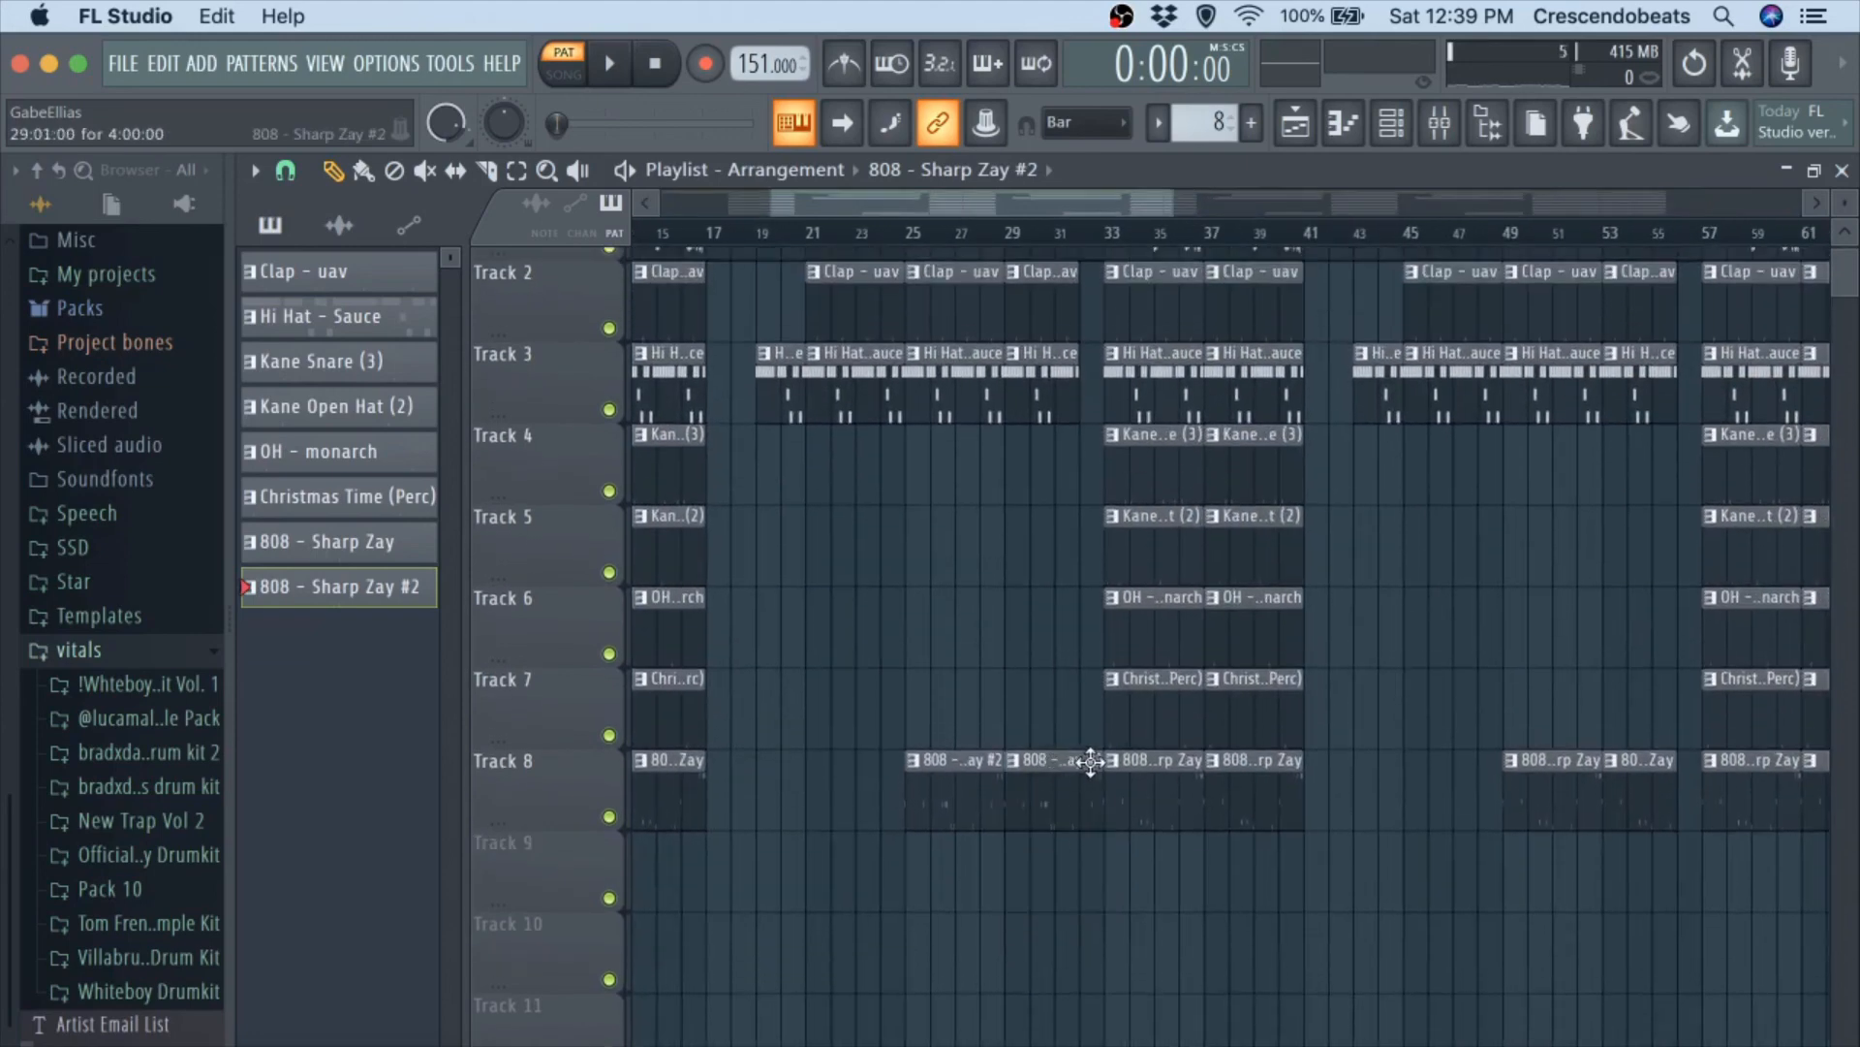
Replace the two 808 clips at bars 49 and 53 on playlist track 8 with copies of the 808 - Sharp Zay #2 clips.
scroll(1113, 869, down, 4)
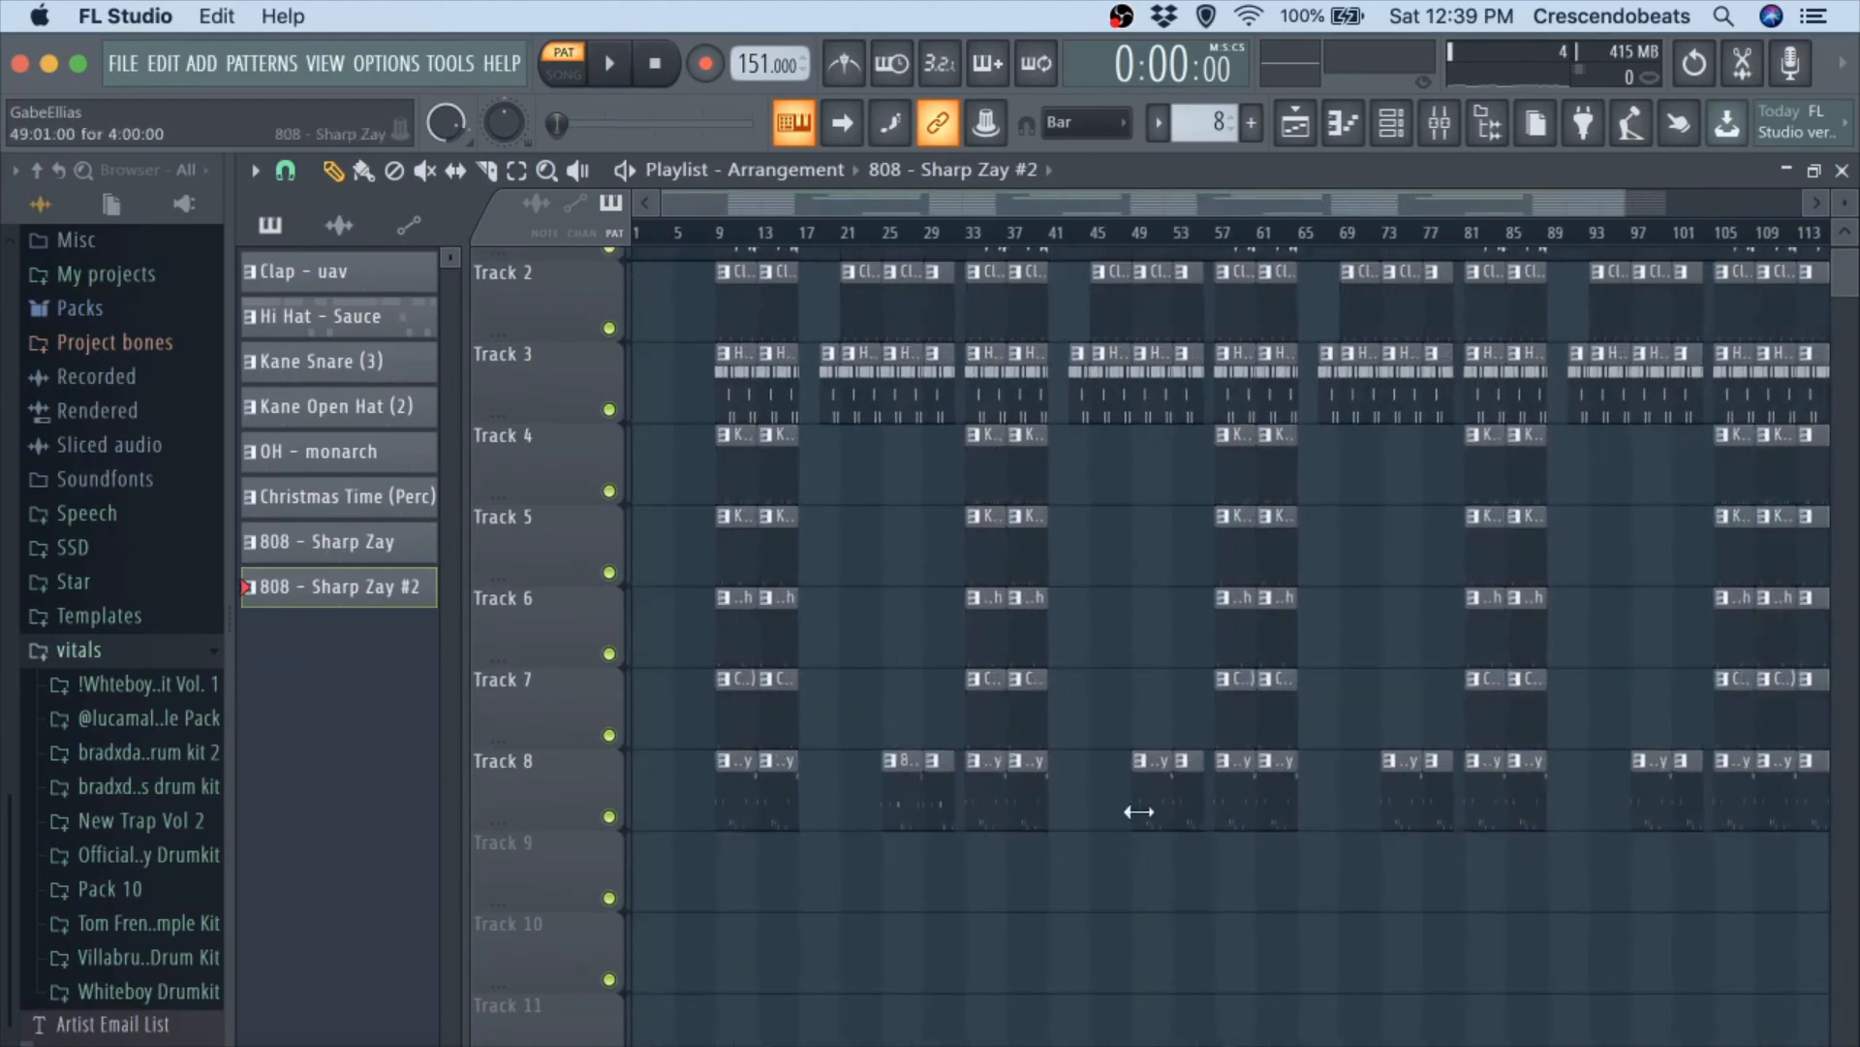
right_click(1186, 783)
right_click(1153, 783)
super+drag(954, 810, 1147, 800)
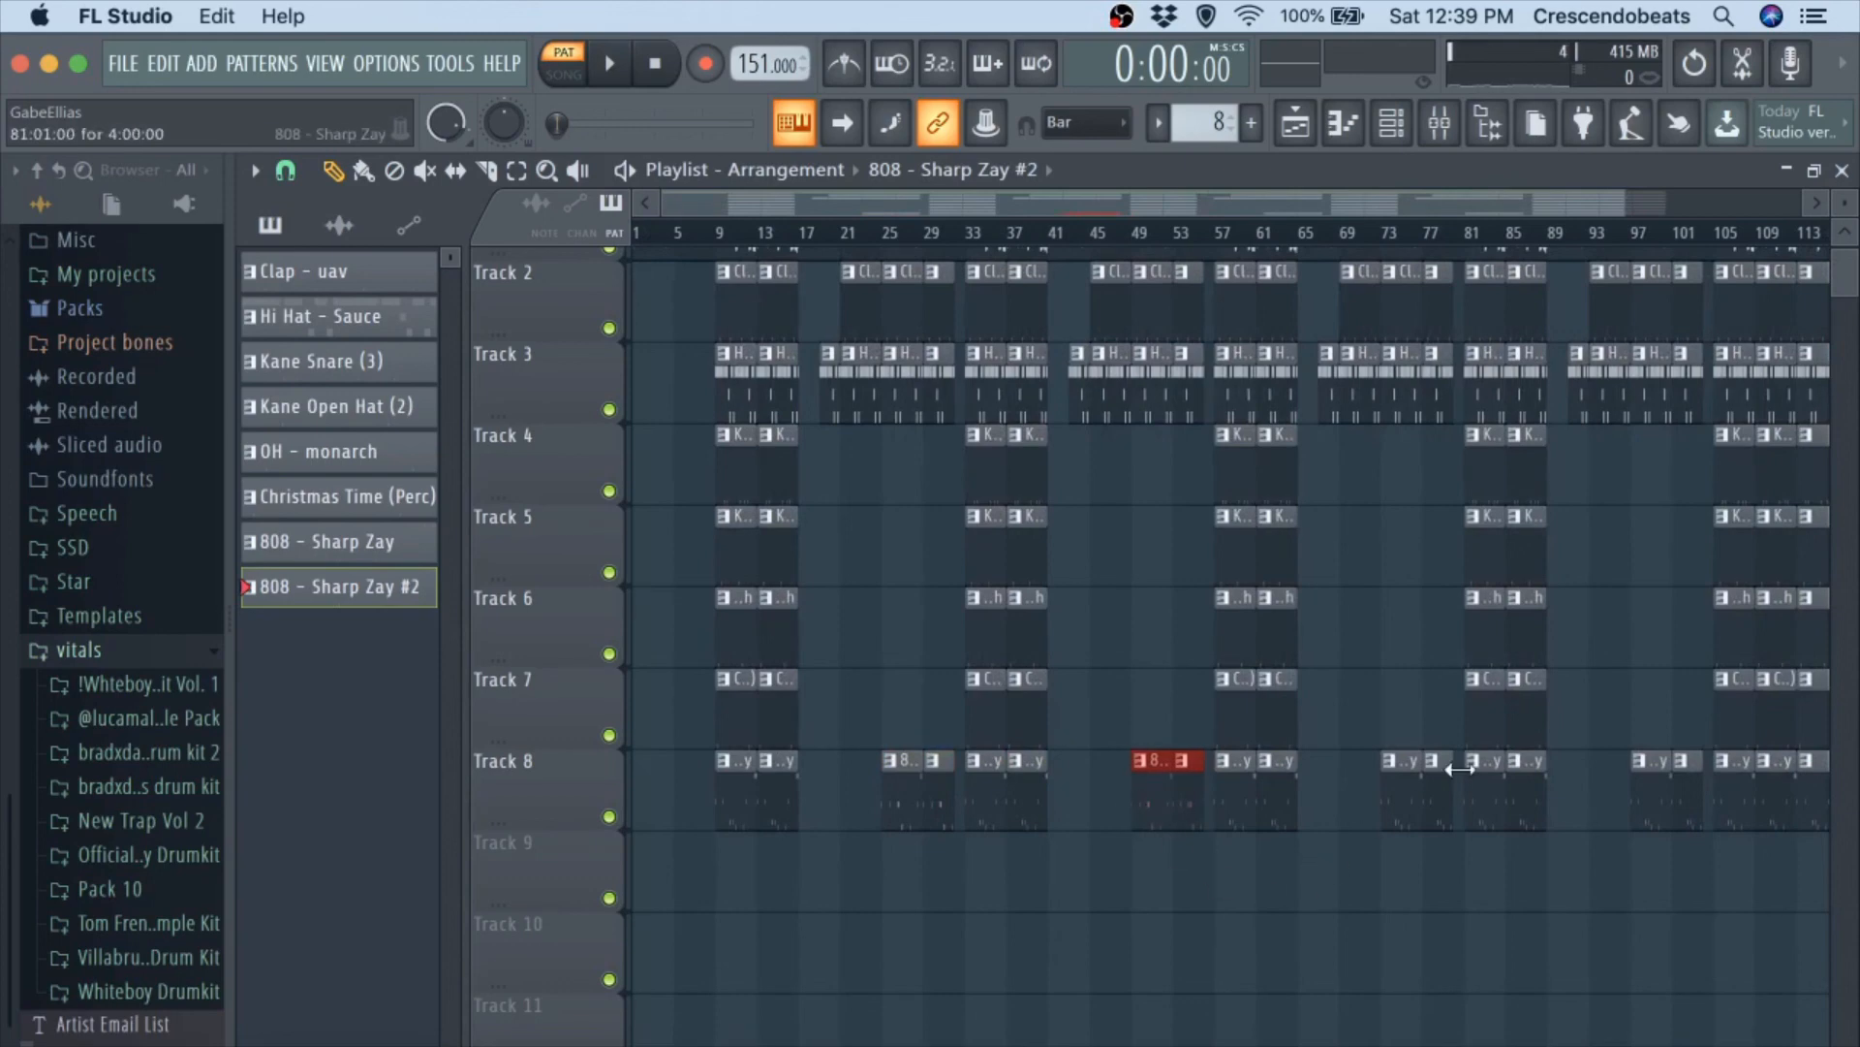
Replace the 808 clips starting at bars 73 and 97 on track 8 with copies of the 808 - Sharp Zay #2 pair.
right_click(1405, 771)
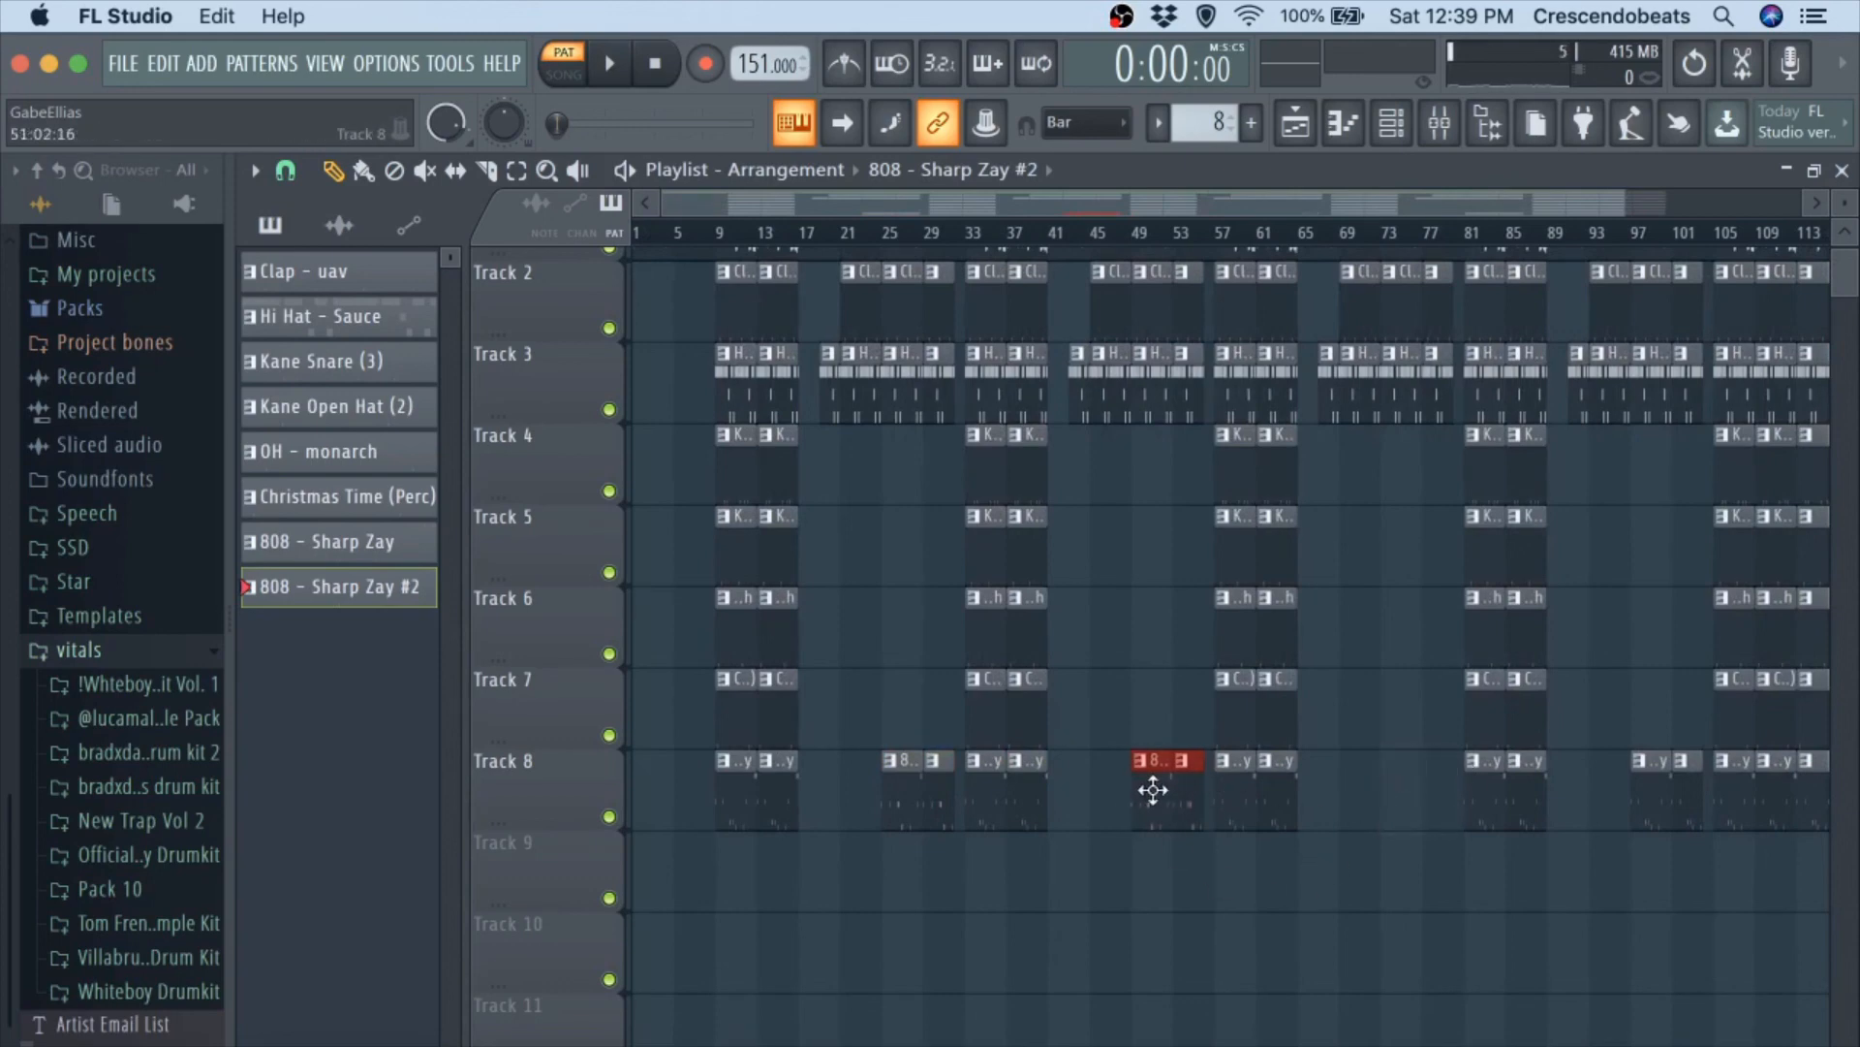
shift+drag(1153, 789, 1392, 826)
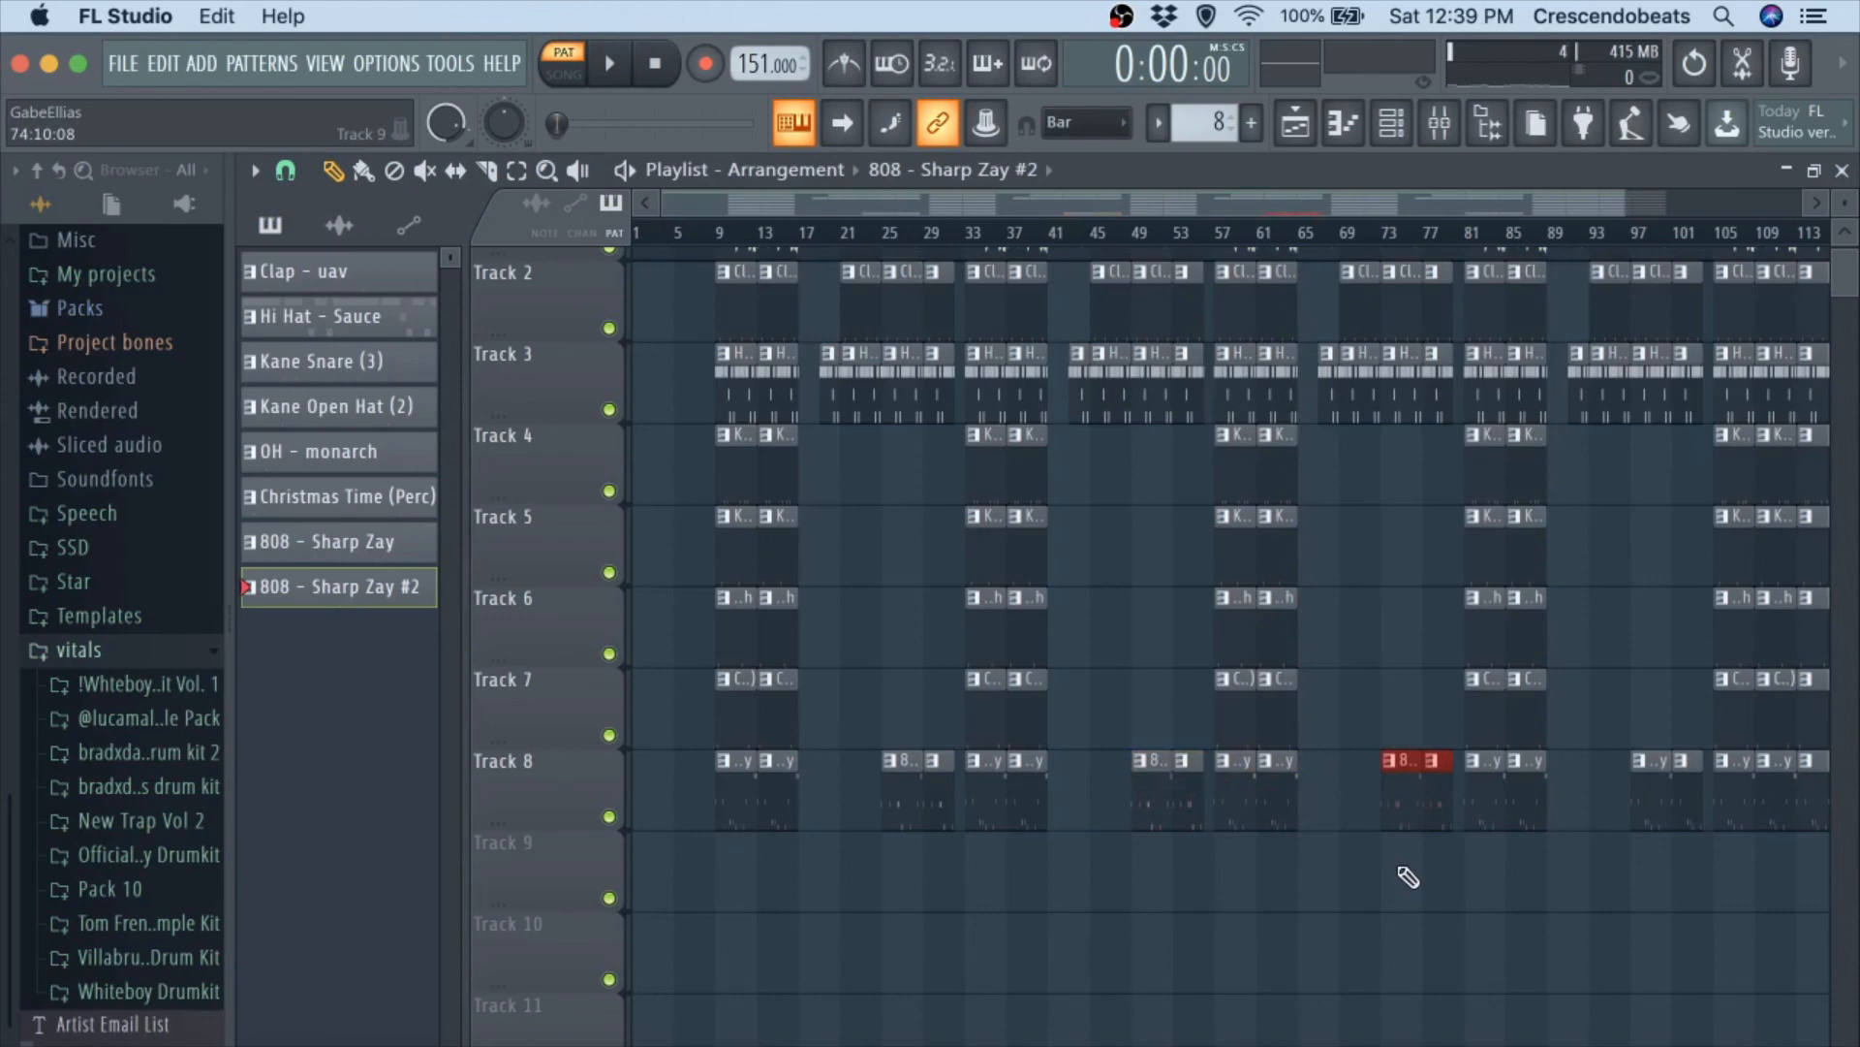
scroll(1408, 877, right, 2)
right_click(1603, 780)
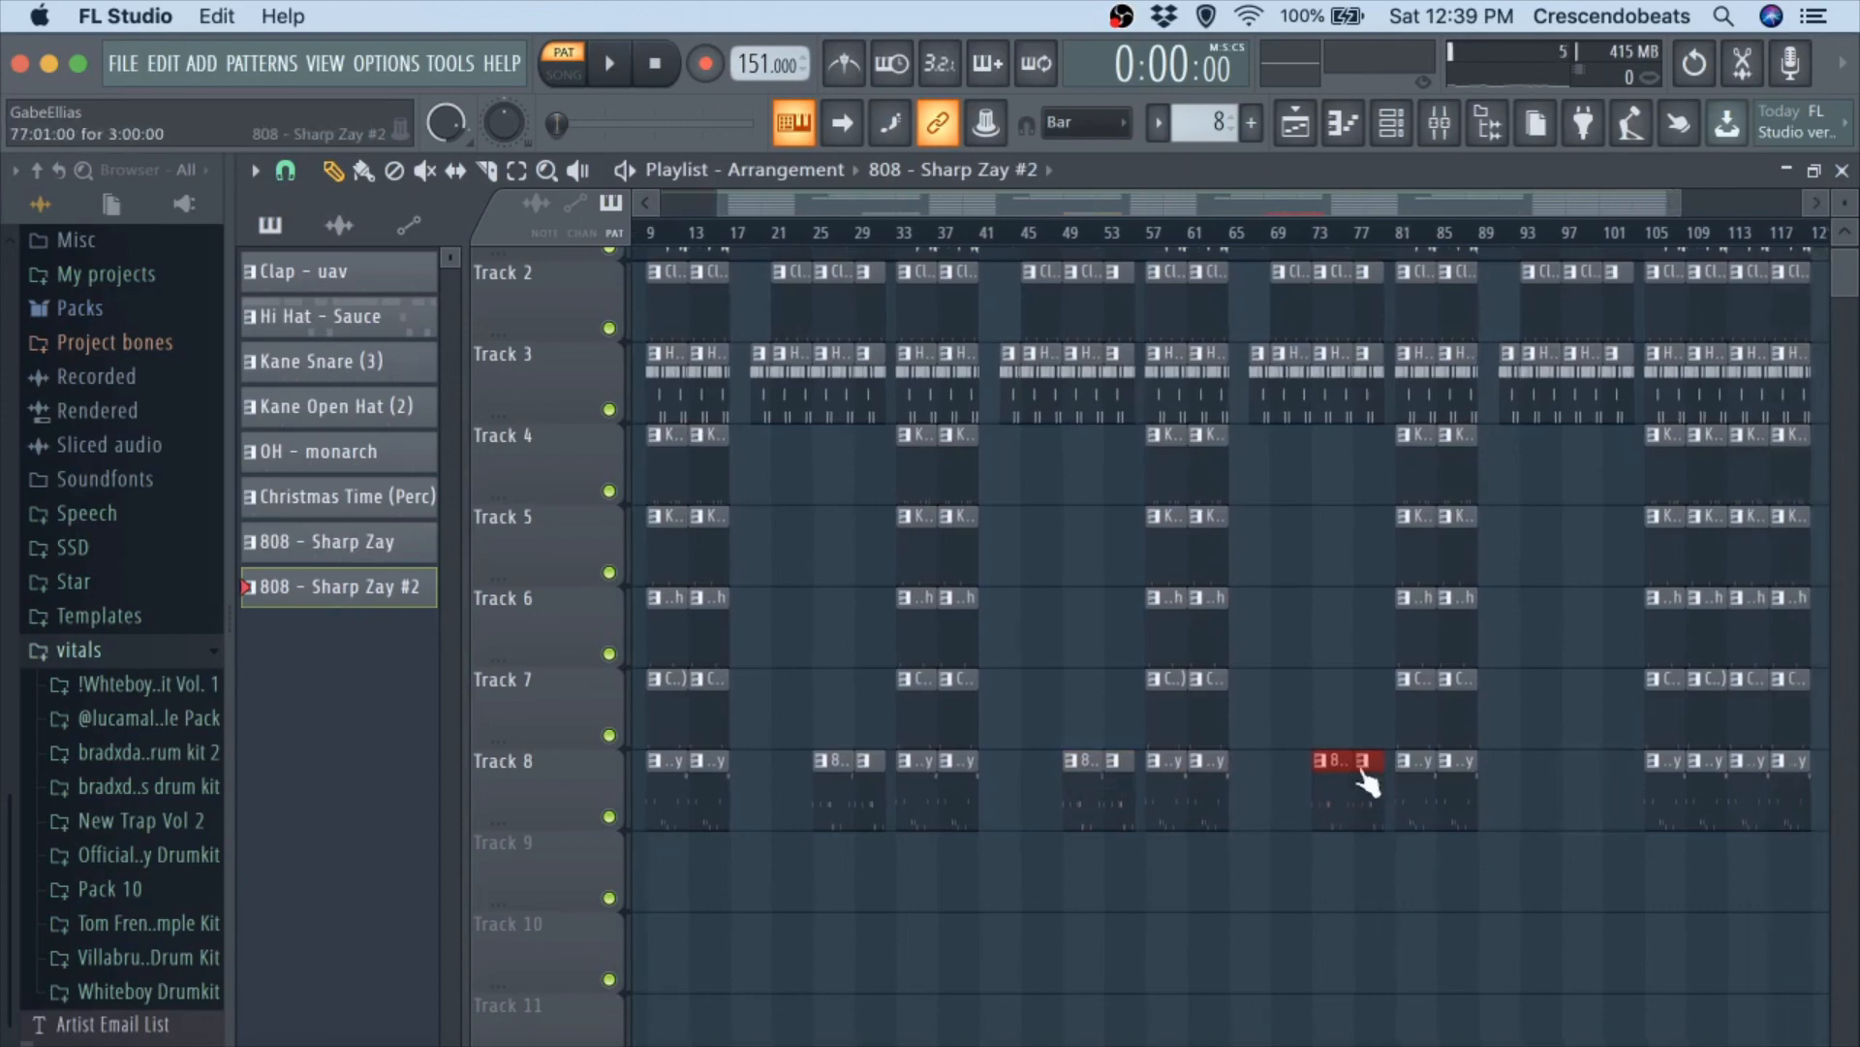
drag(1329, 771, 1586, 793)
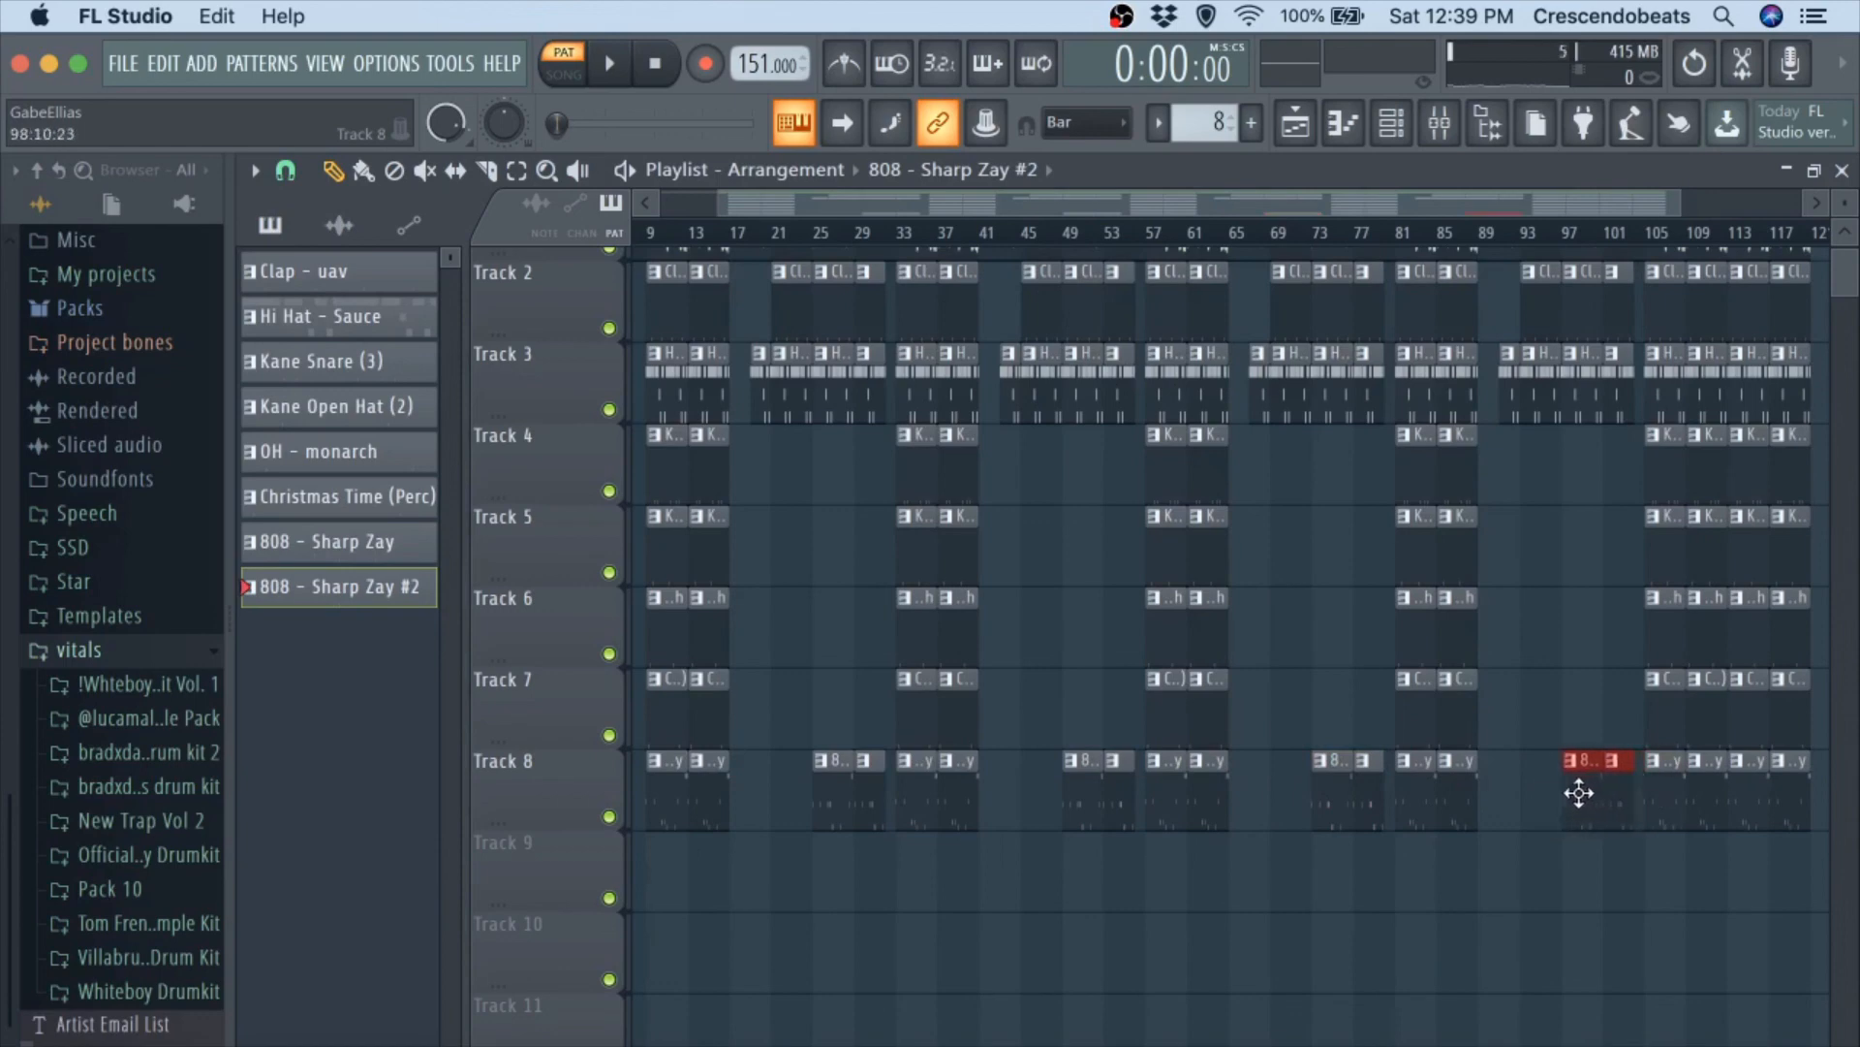
Play the song from bar 25 to audition the 808 - Sharp Zay #2 section, and stop playback.
scroll(1507, 930, down, 1)
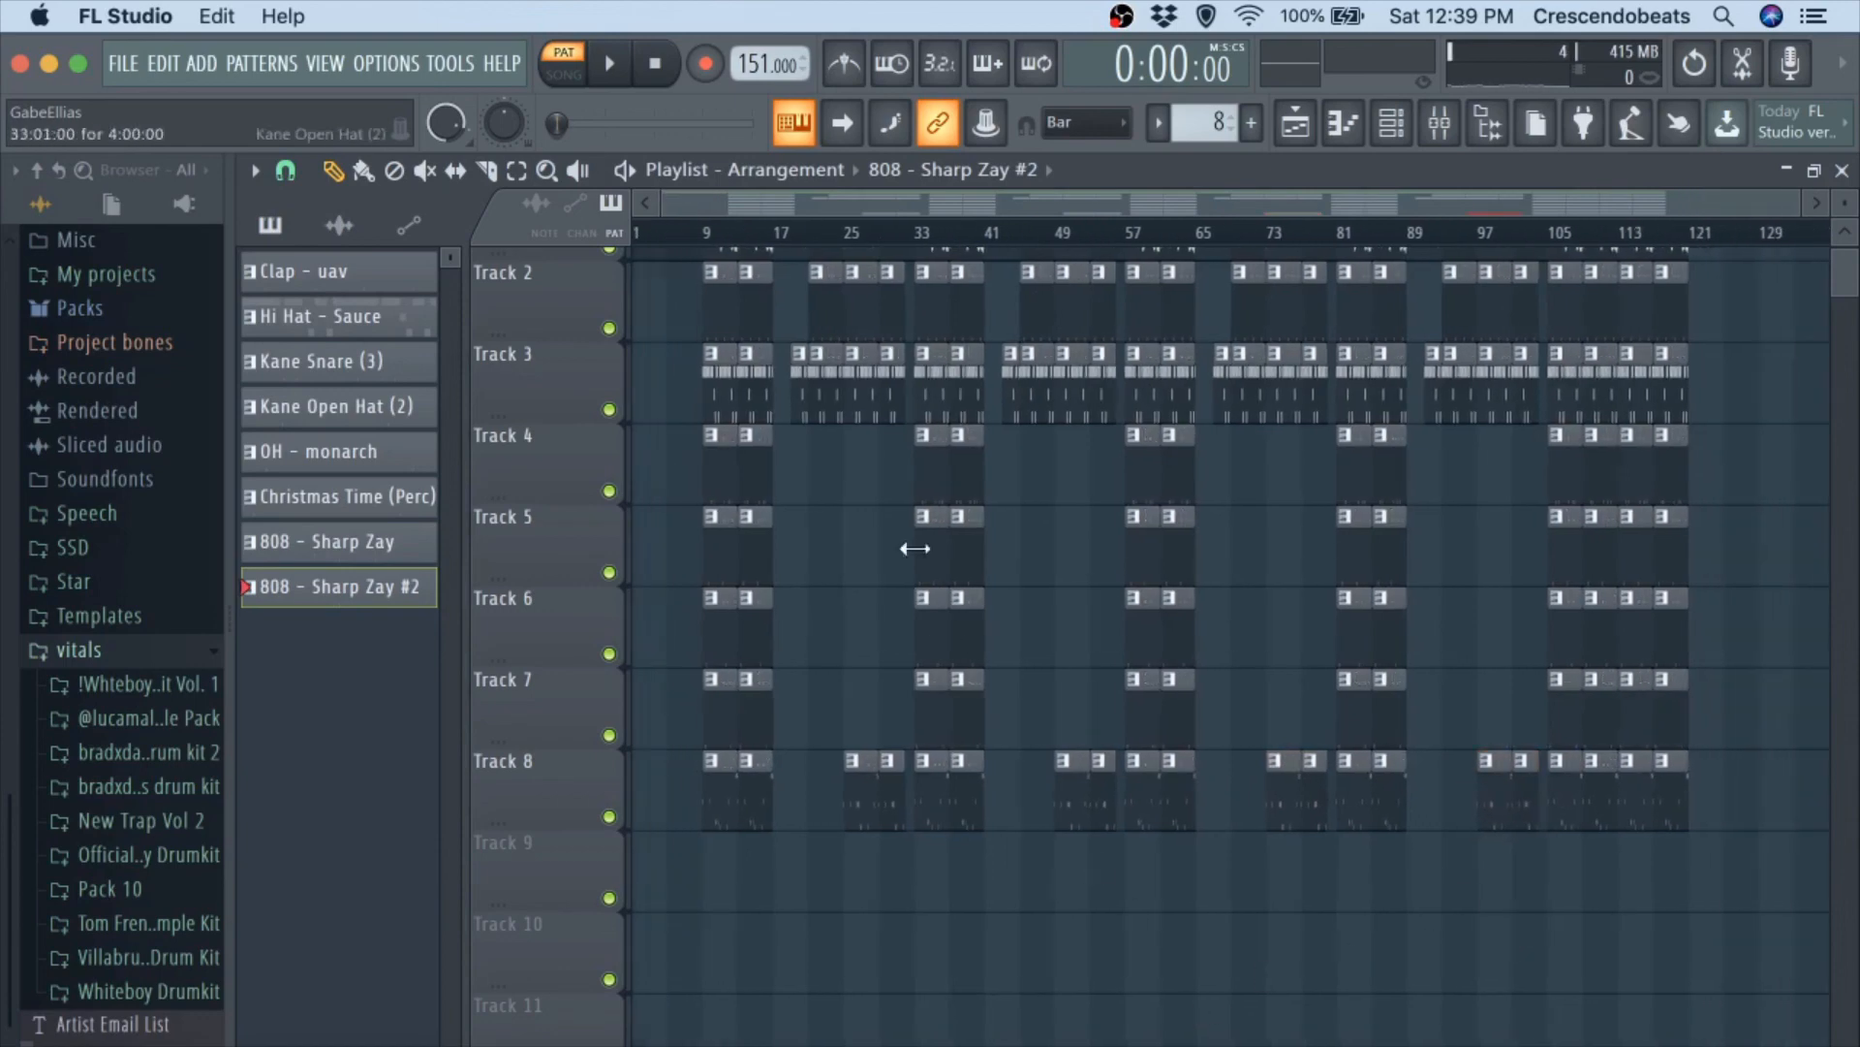
click(851, 238)
key(space)
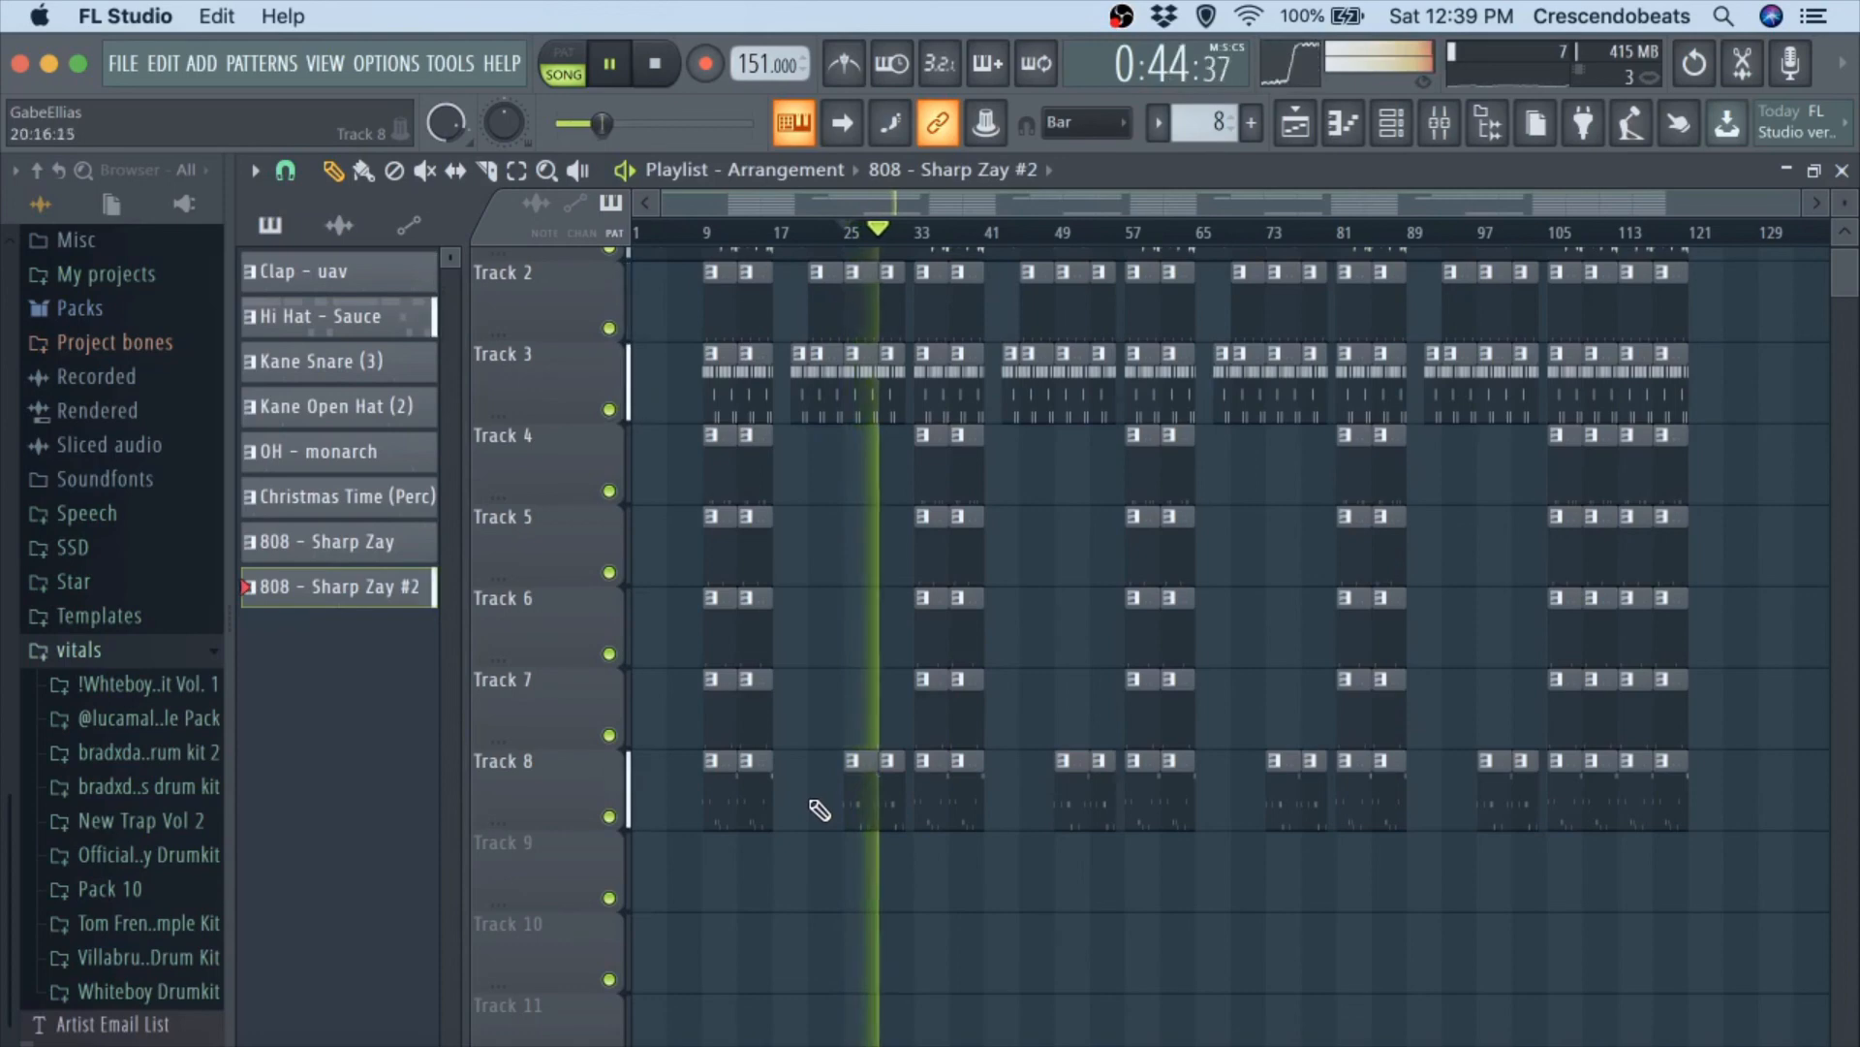
key(space)
Open the 808 - Sharp Zay #2 pattern's notes and delete the three rapid D5 notes in the second half of bar 2.
double_click(868, 789)
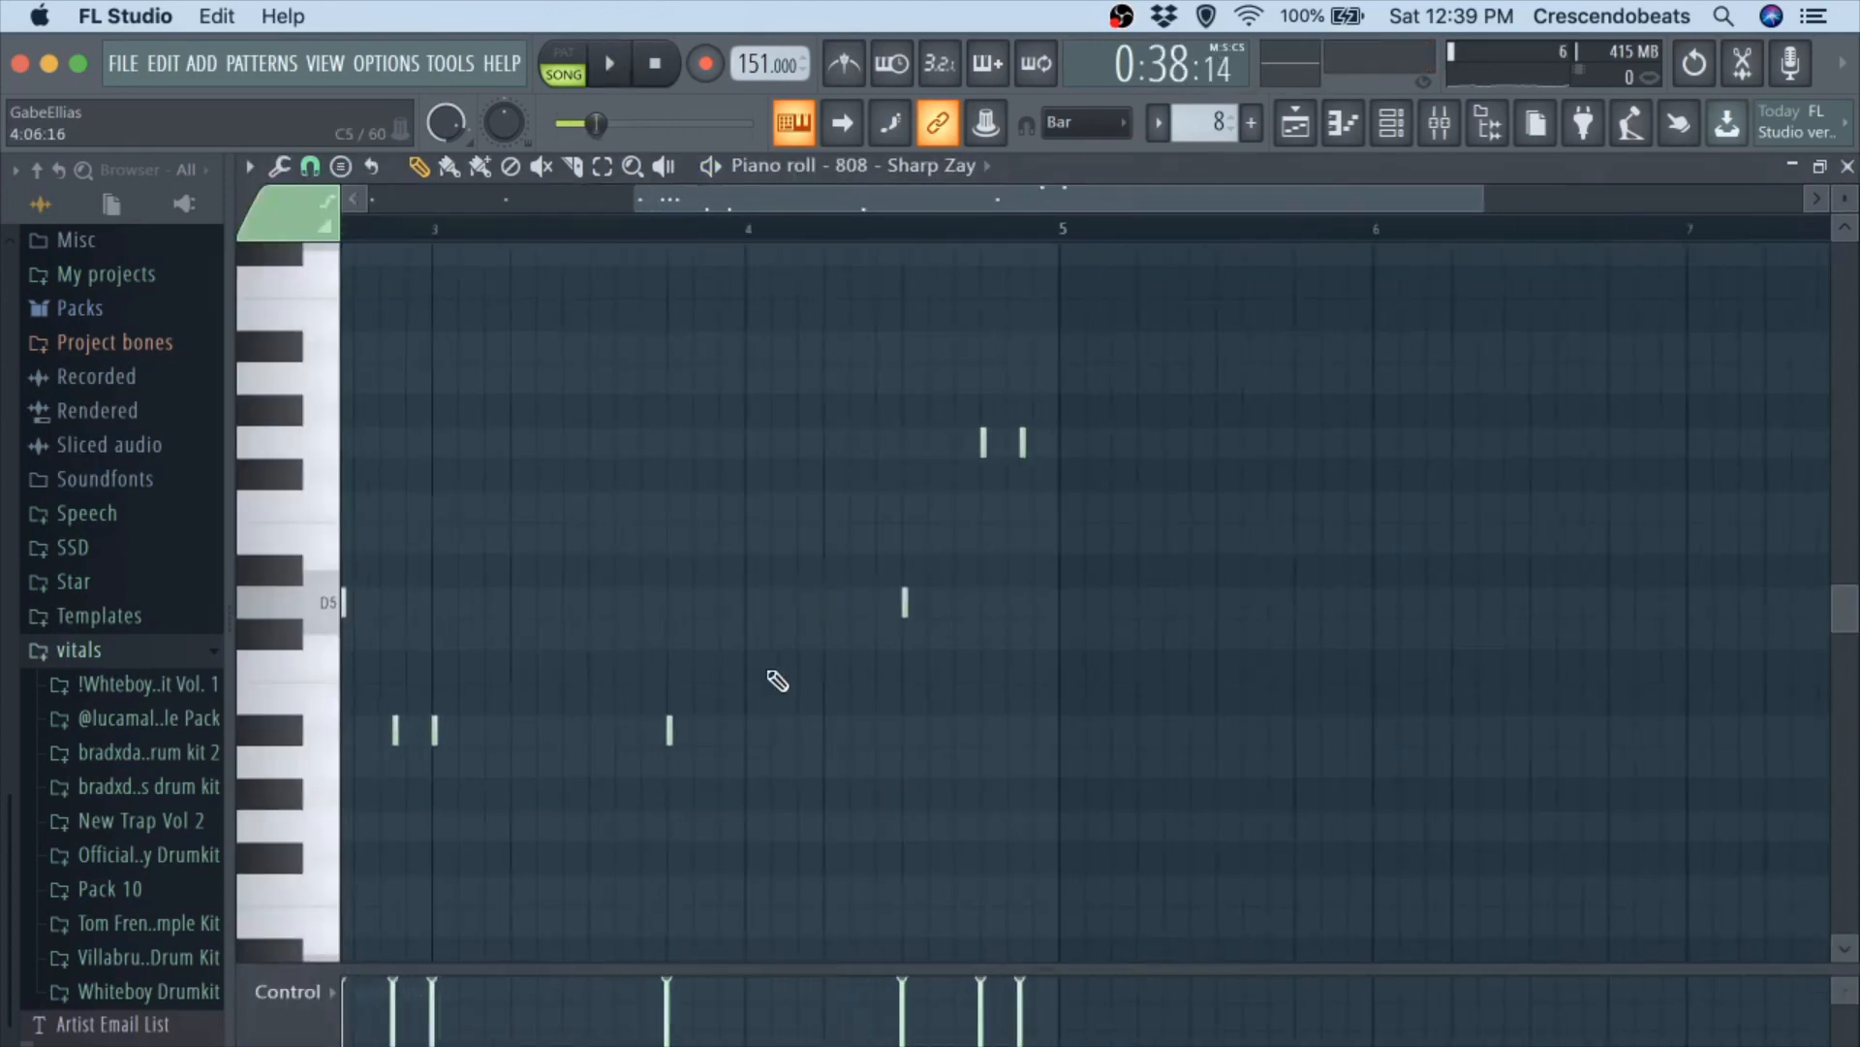
scroll(715, 769, down, 4)
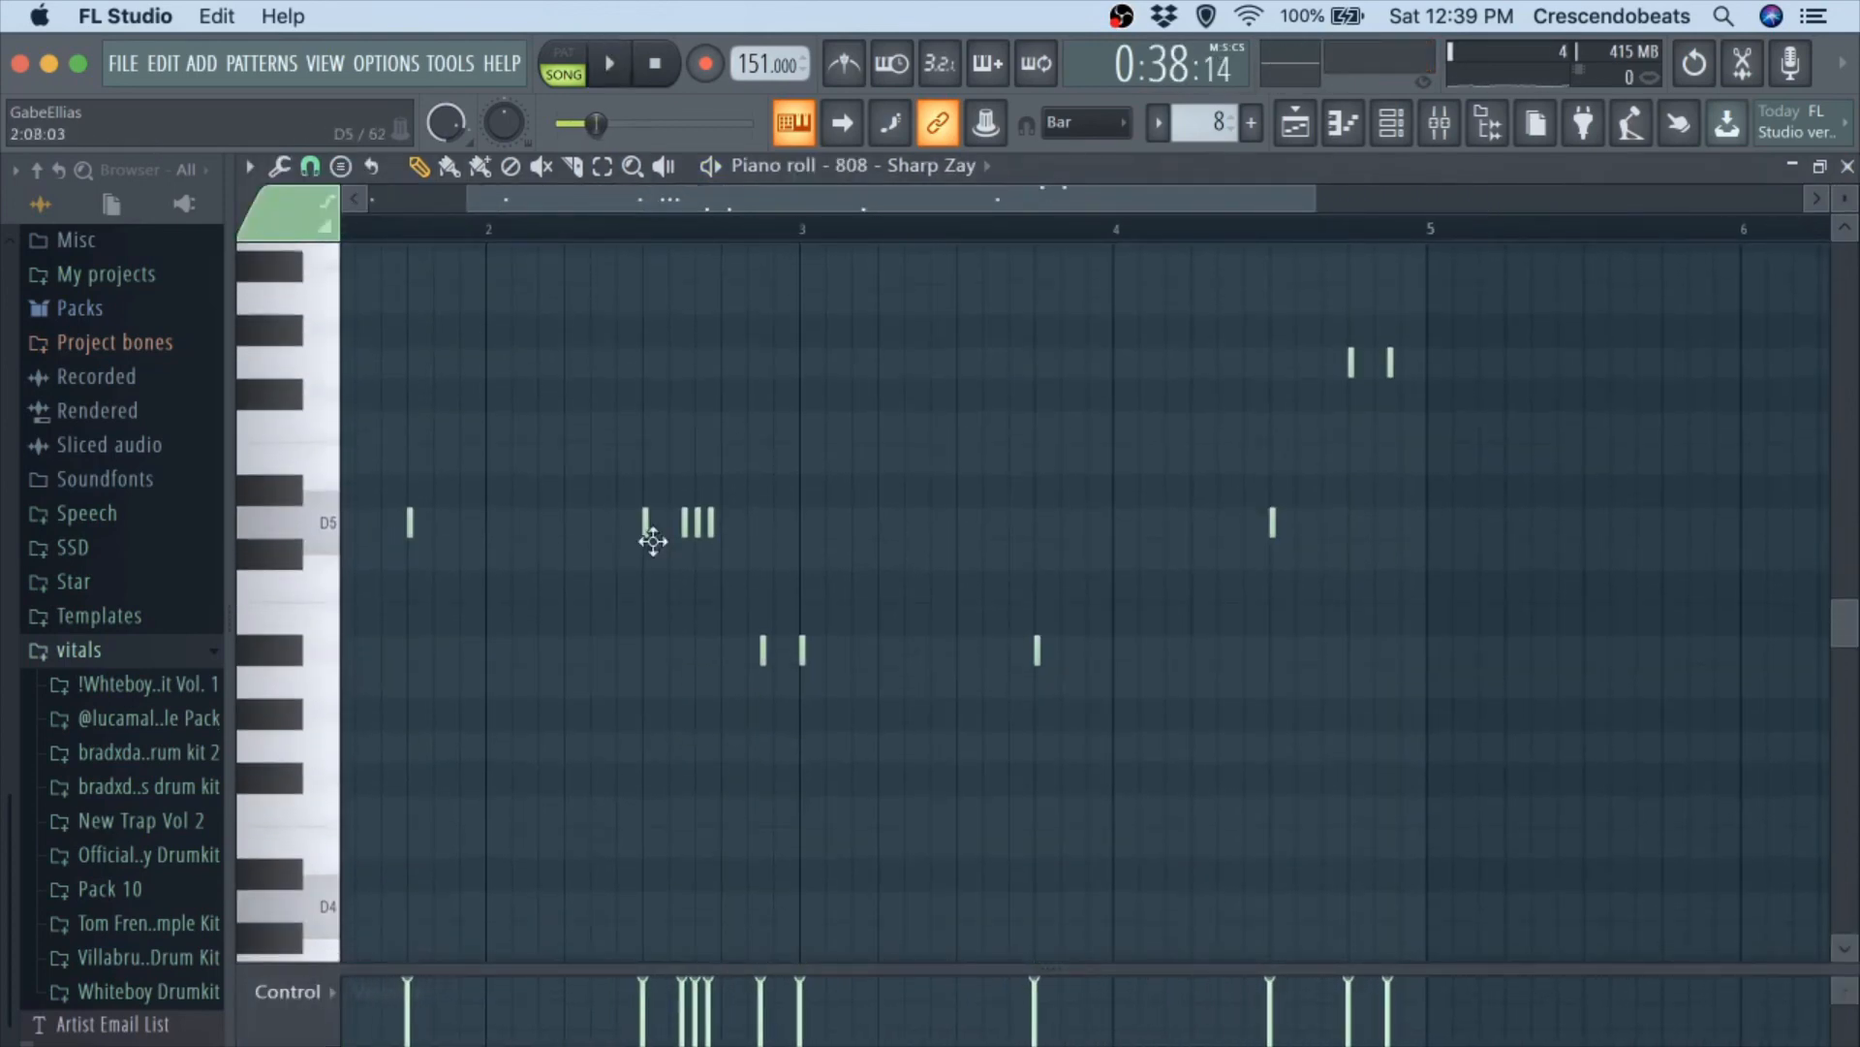
right_click(710, 513)
right_click(698, 513)
right_click(685, 513)
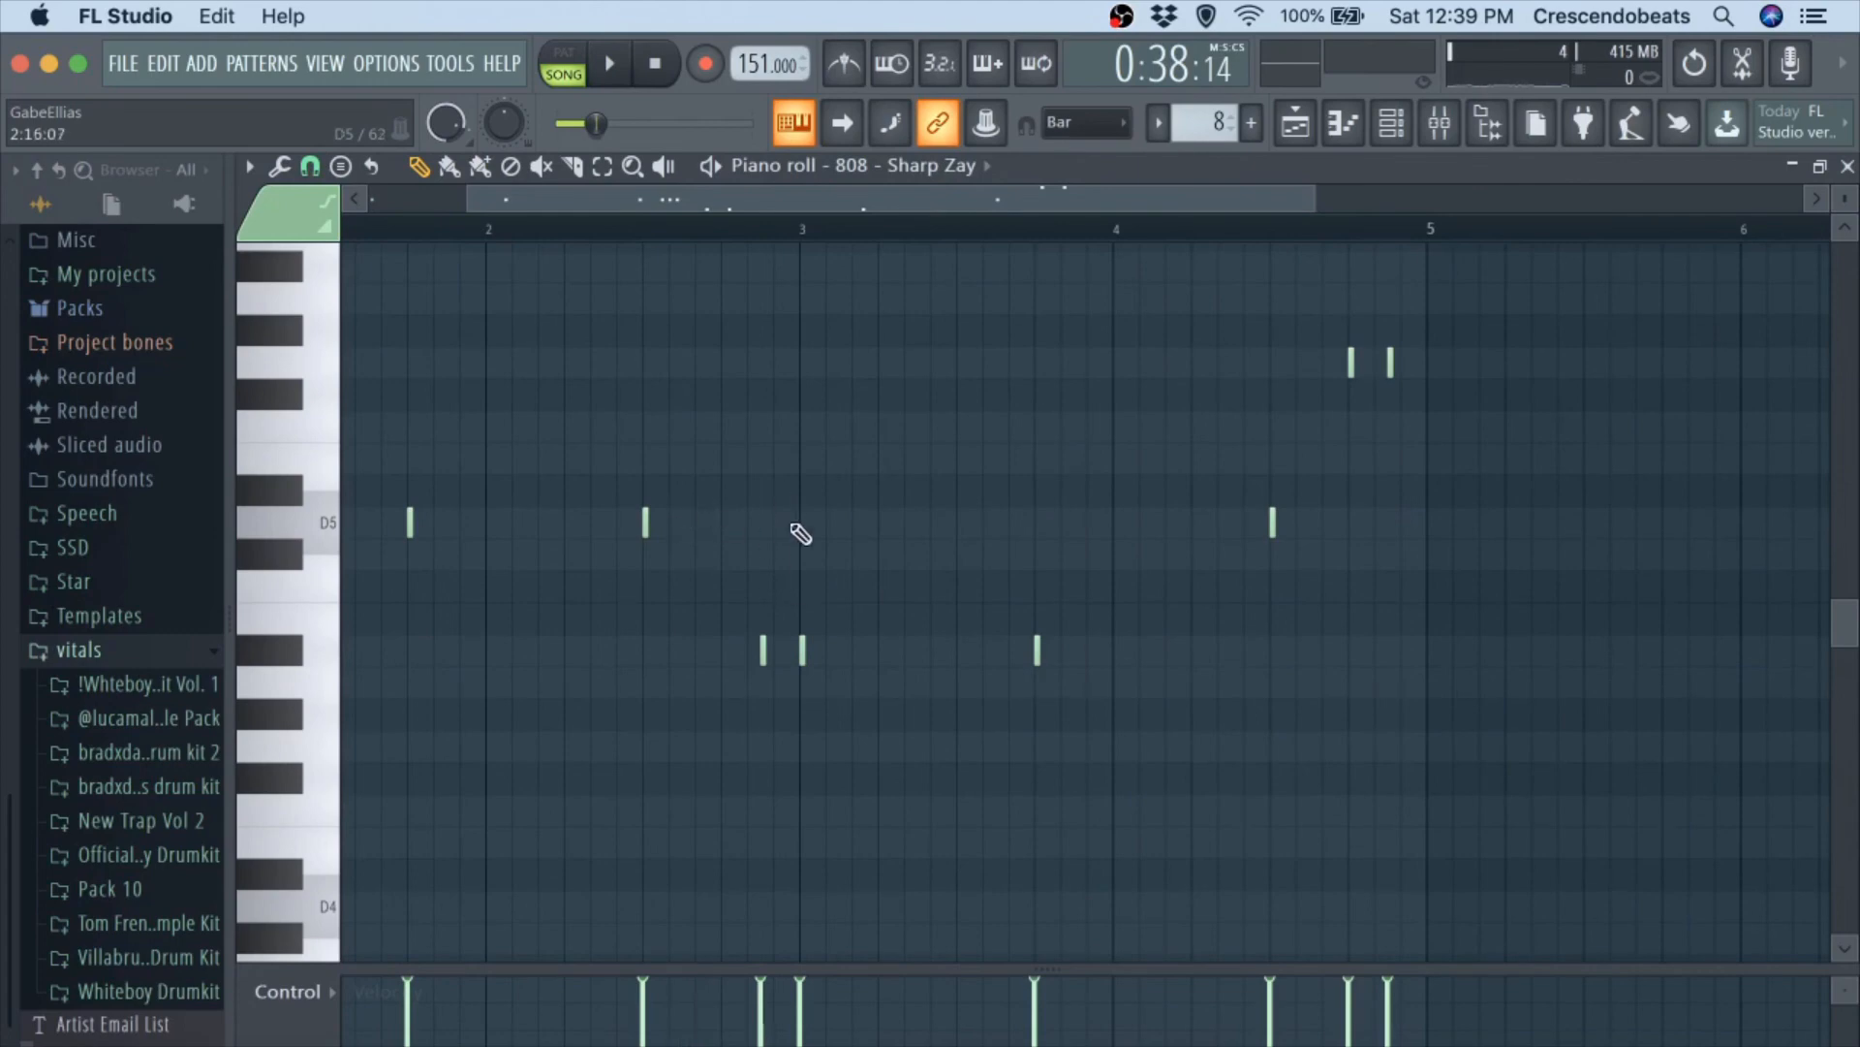
scroll(801, 532, right, 5)
right_click(835, 643)
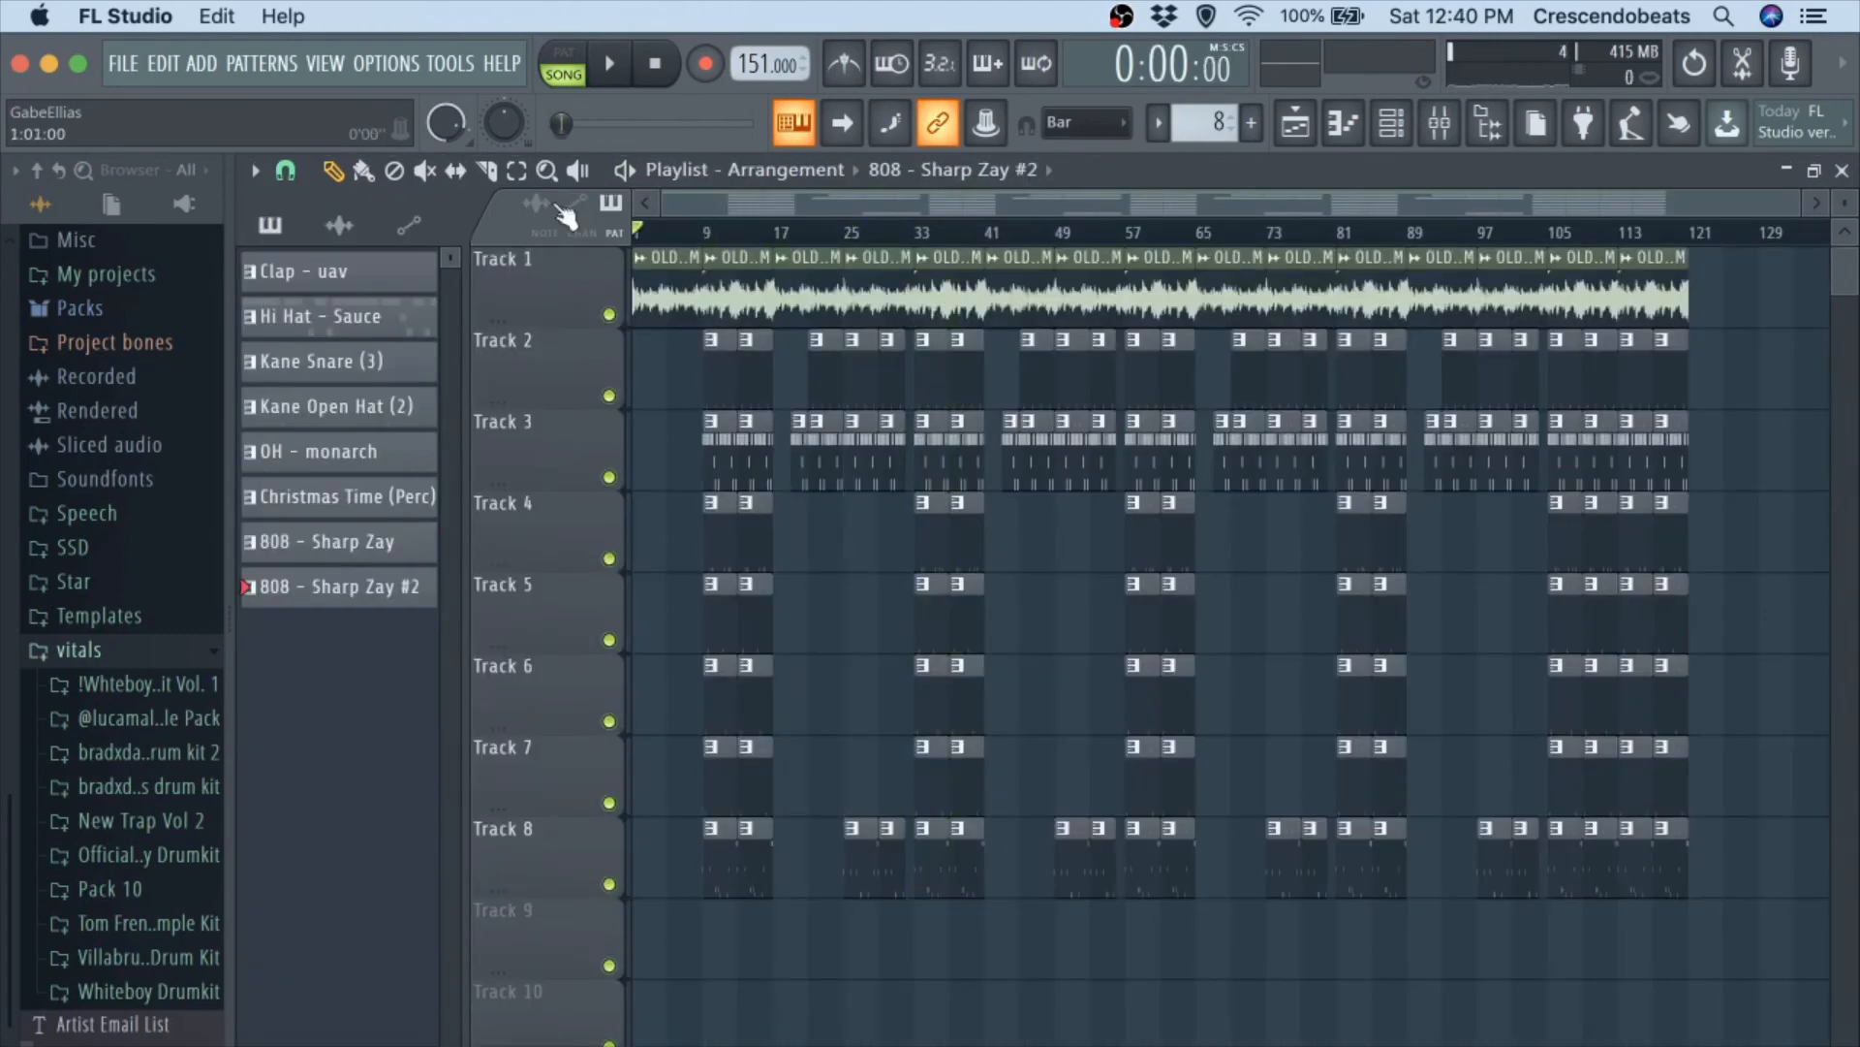
Create an automation clip for the mixer's master volume, copy the master fader's value, and return to the playlist.
click(1440, 123)
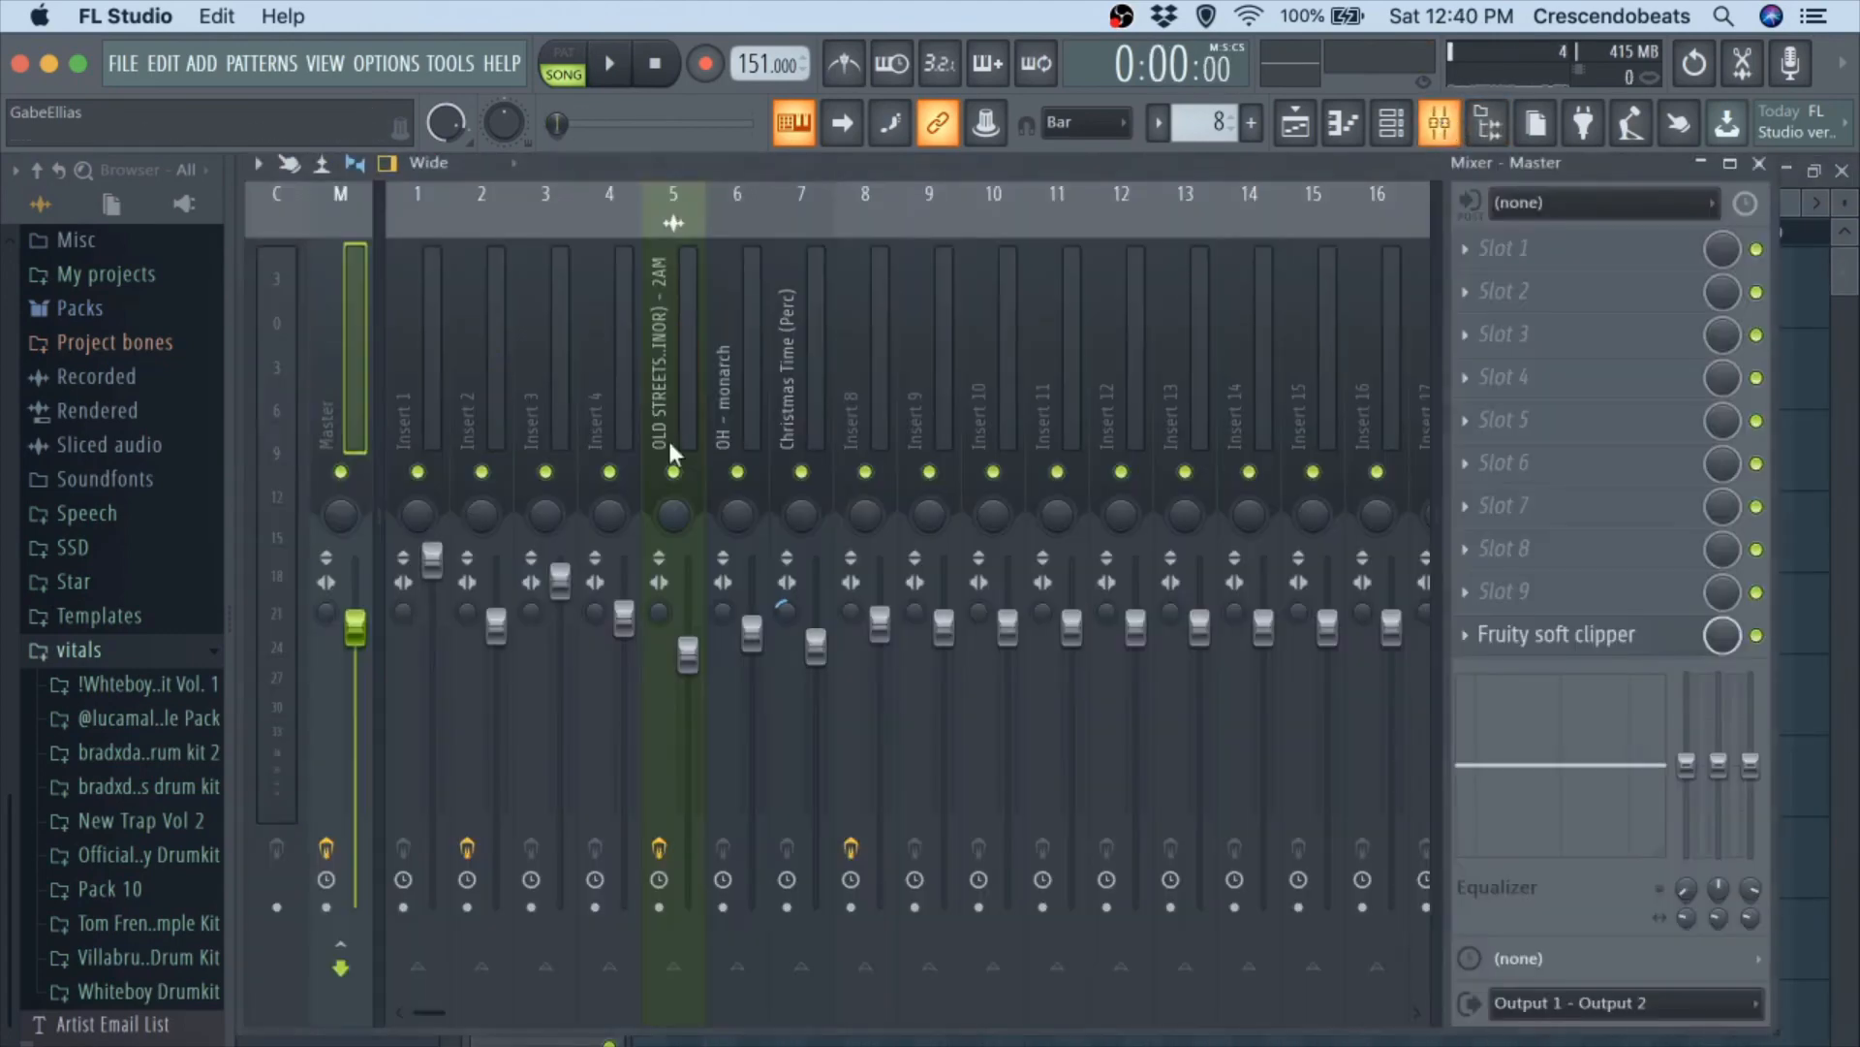
right_click(357, 628)
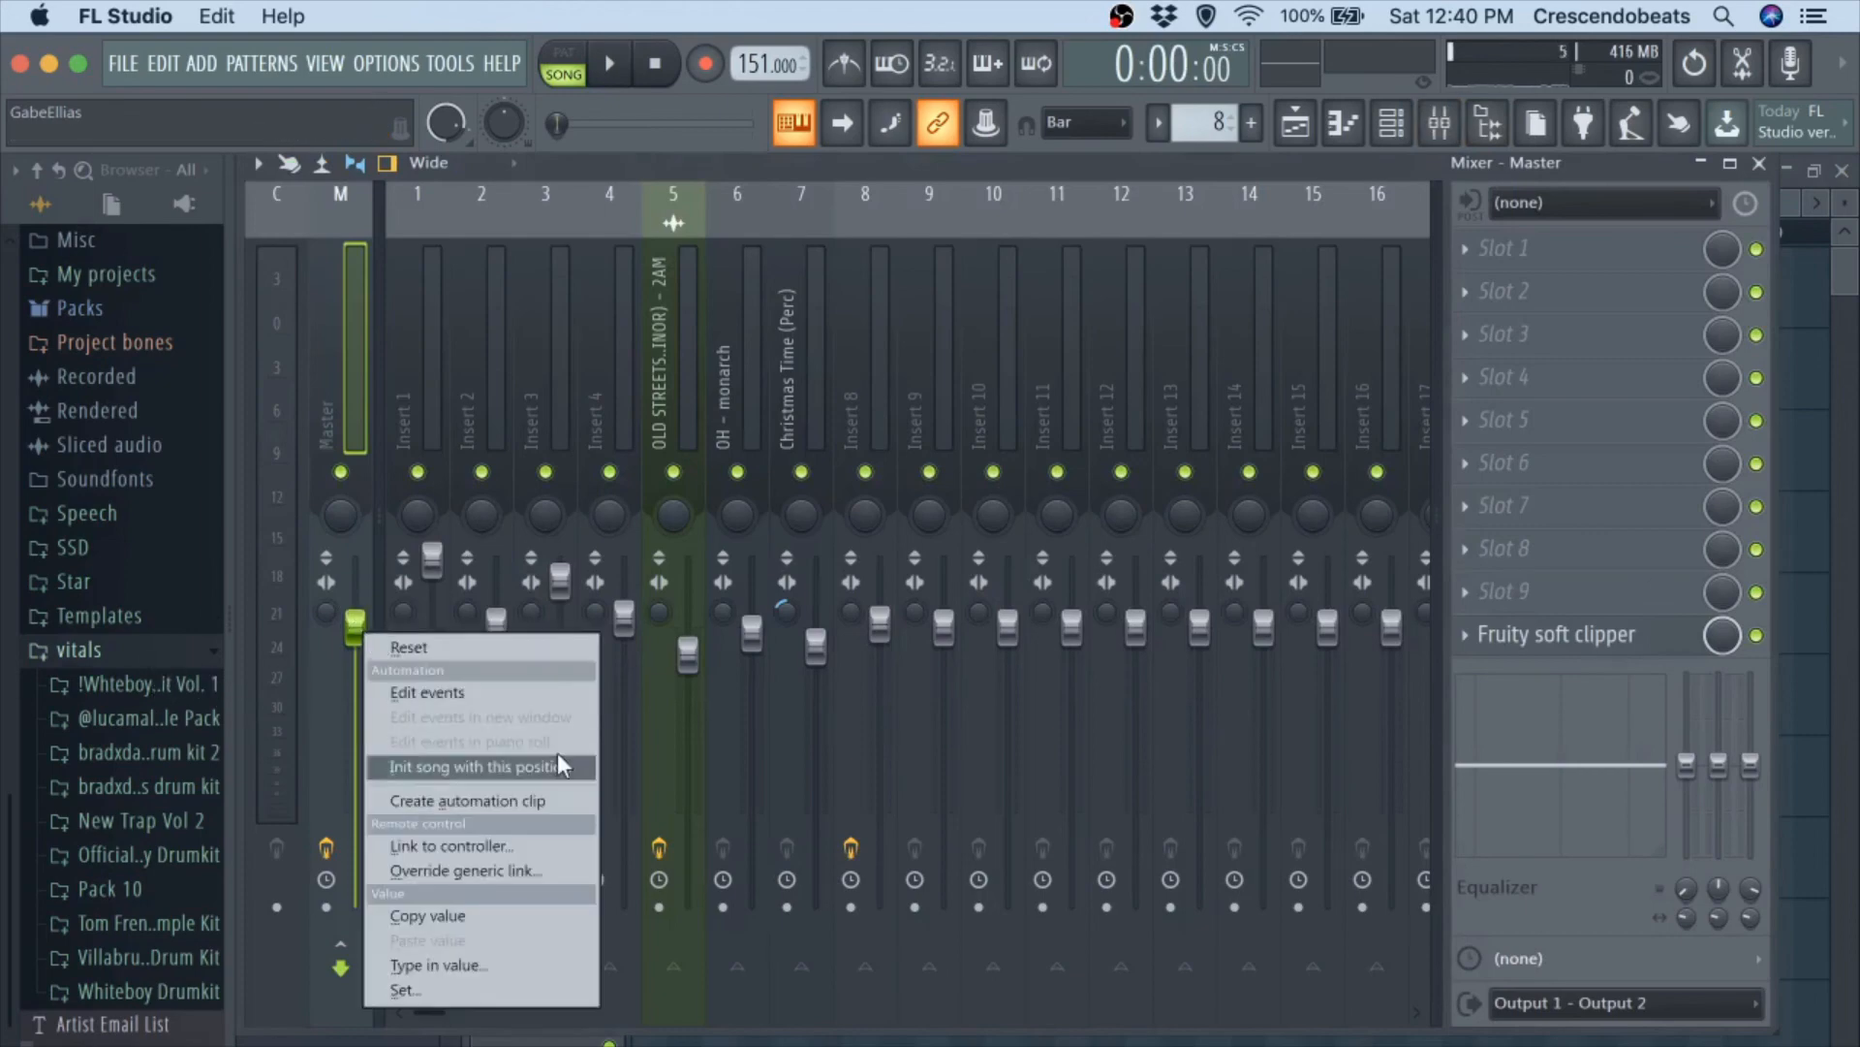
click(535, 793)
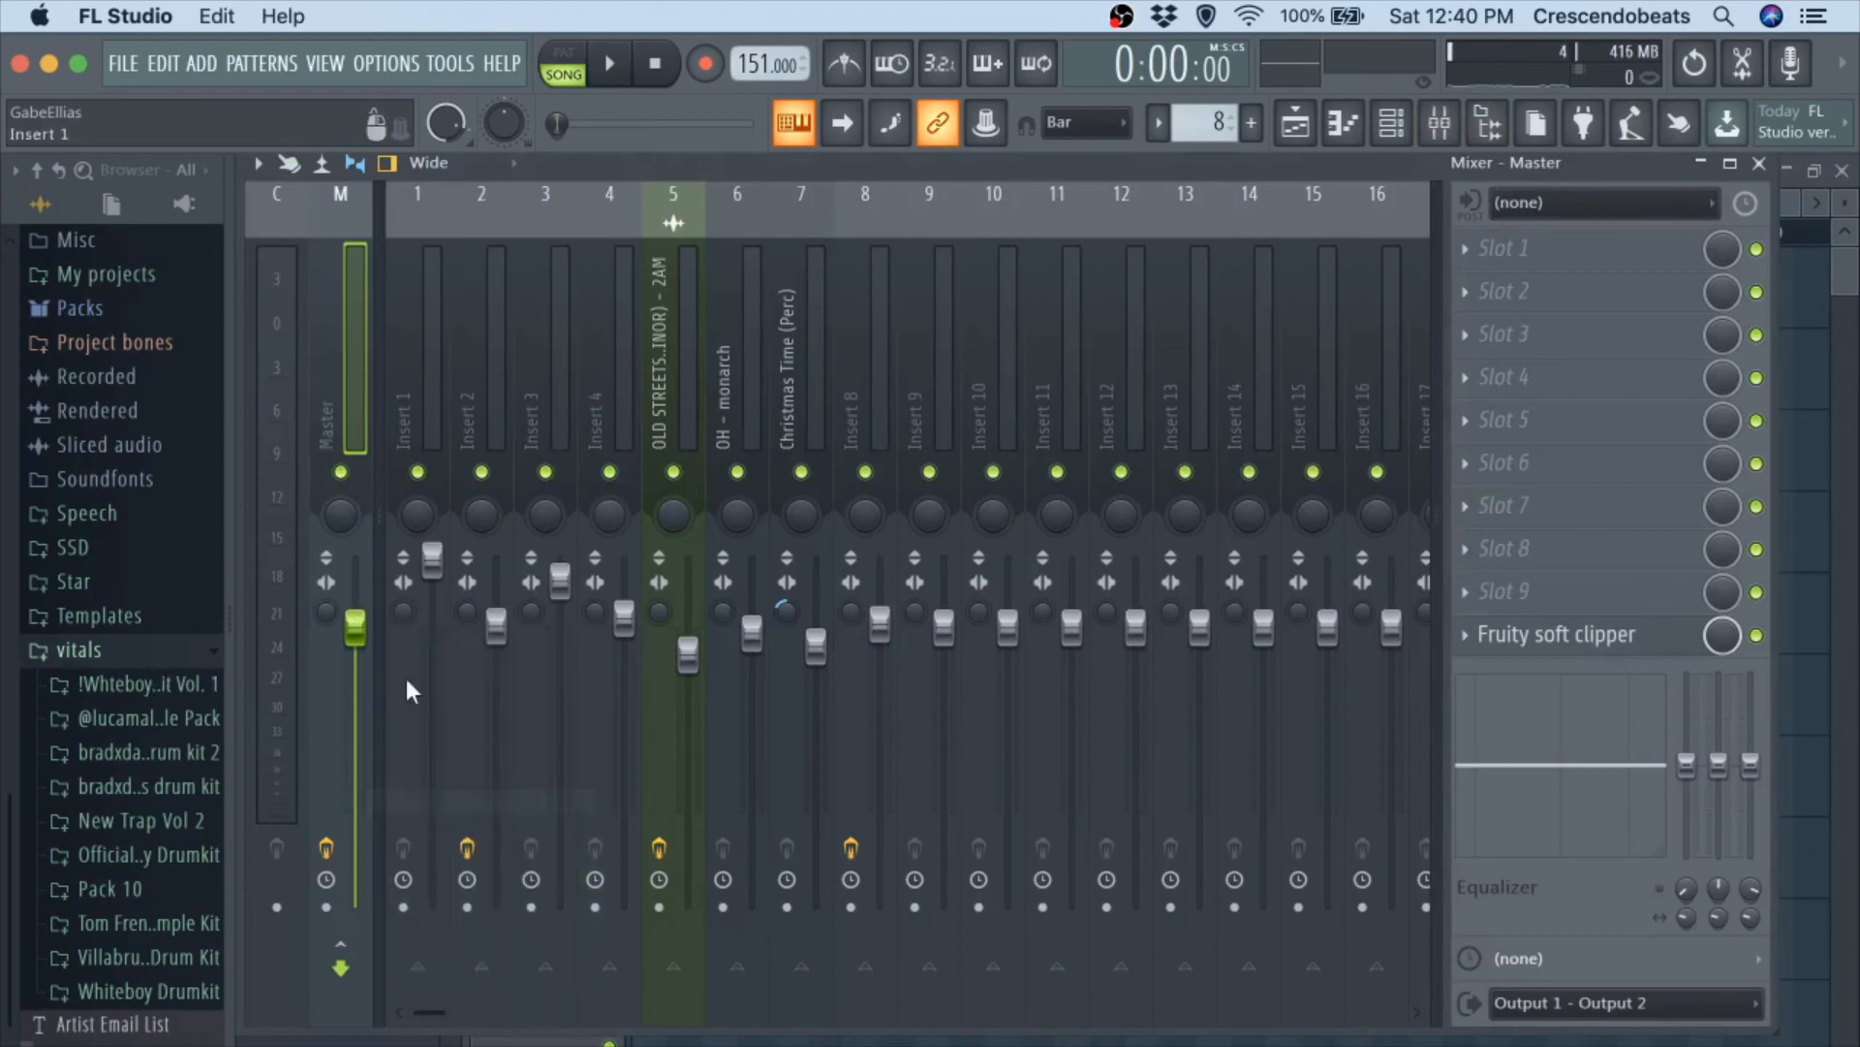
right_click(351, 621)
click(416, 908)
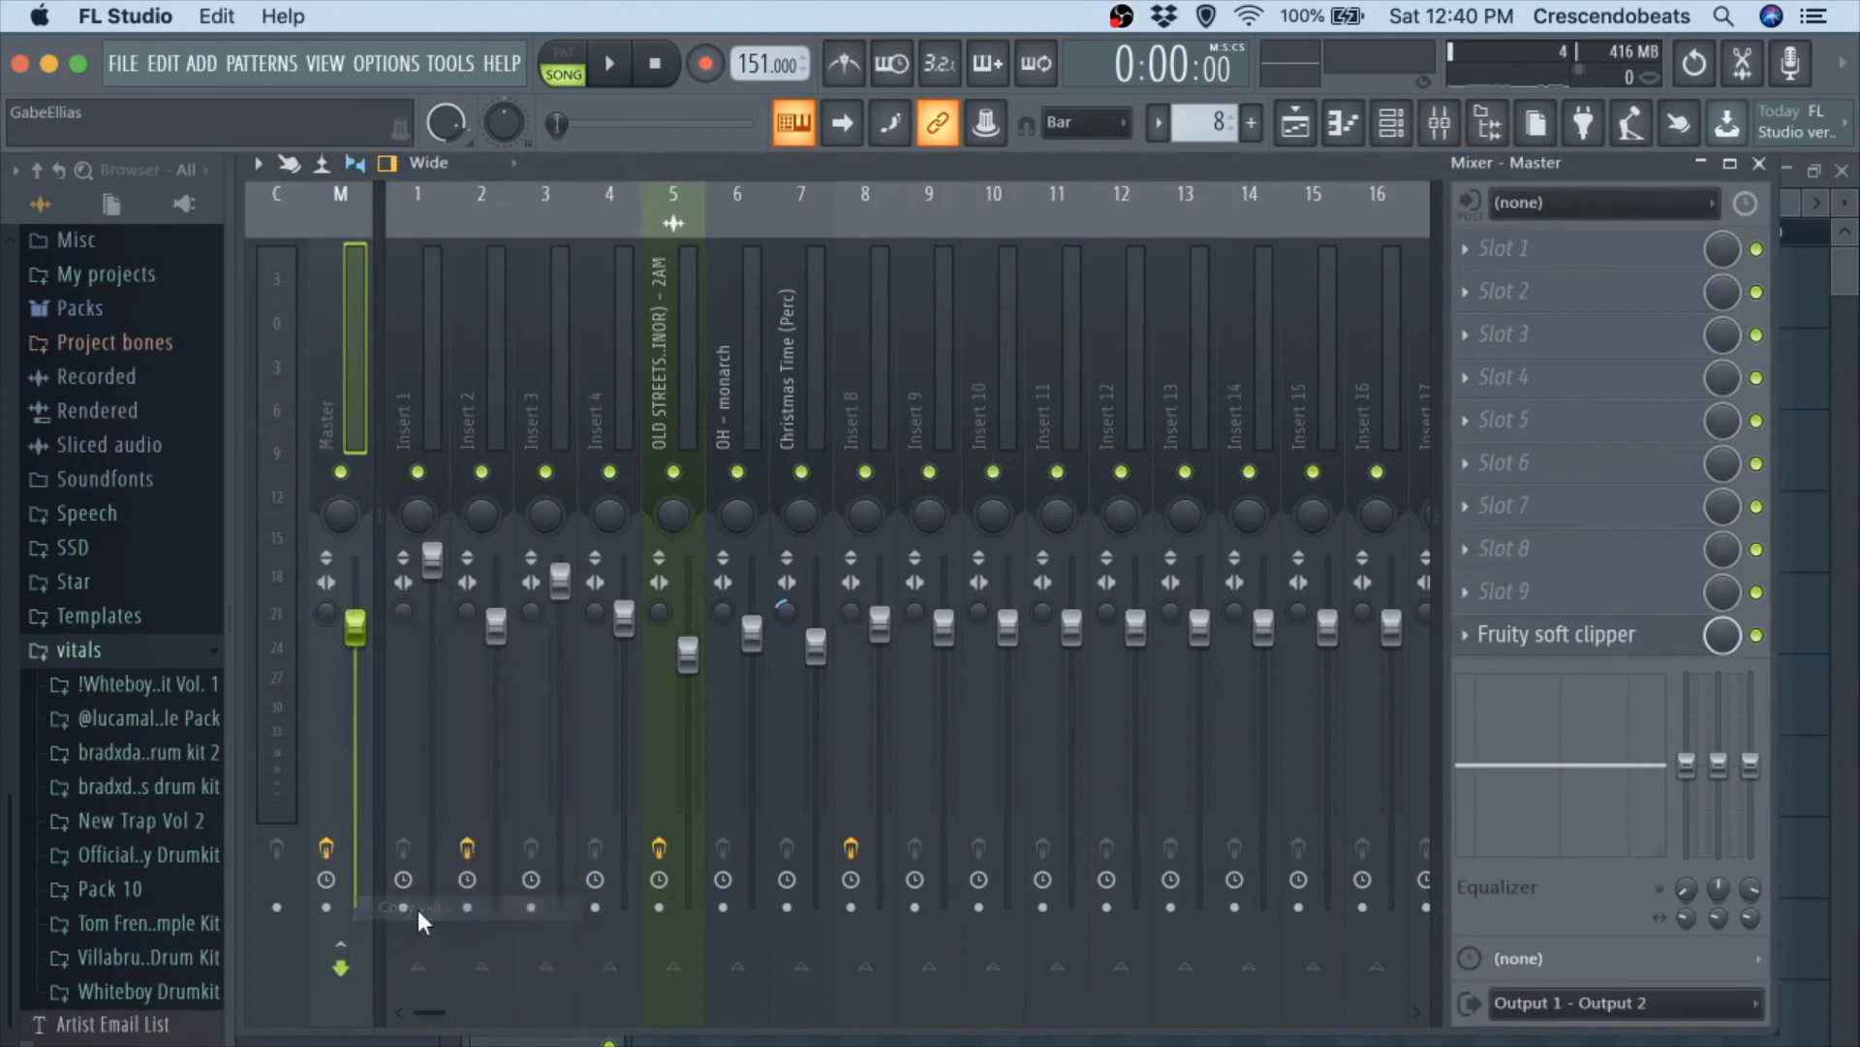
click(1760, 163)
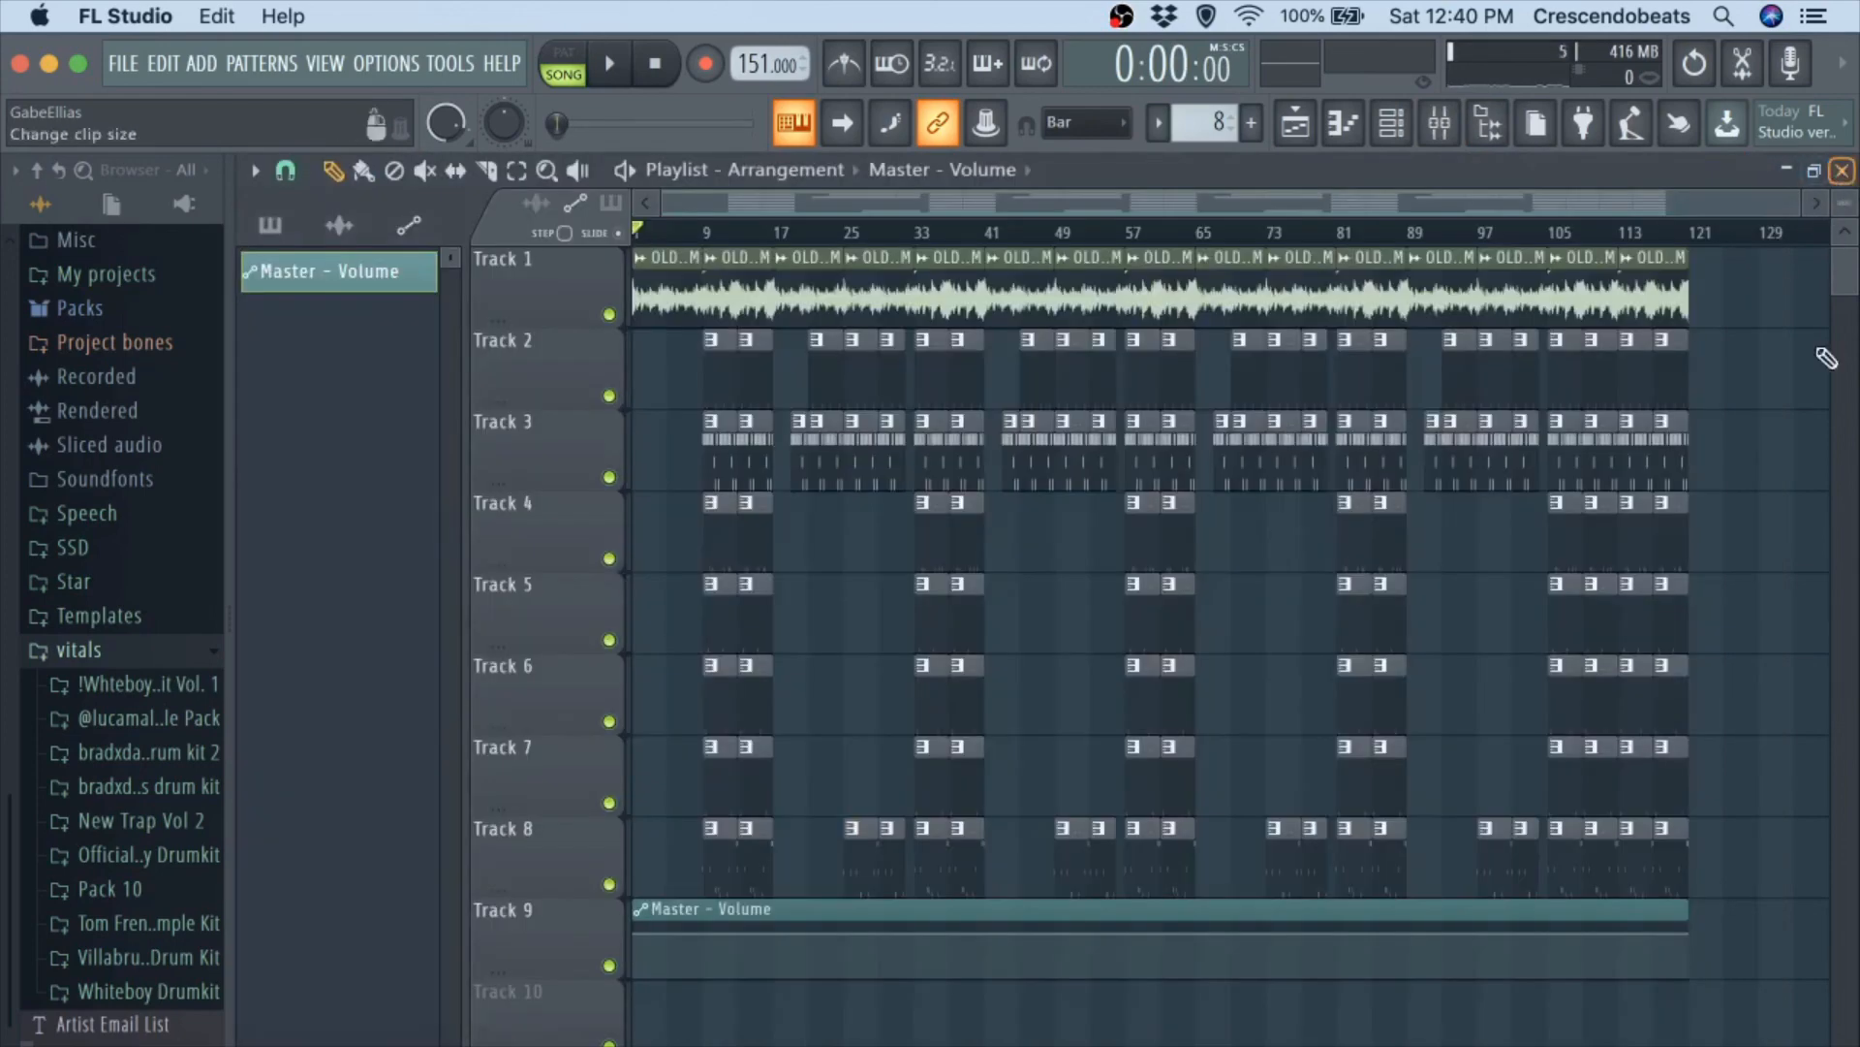
Shape a fade-out in the Master - Volume clip: add a point at bar 113 with the pasted 80% value and lower the end point to zero.
scroll(1632, 950, up, 3)
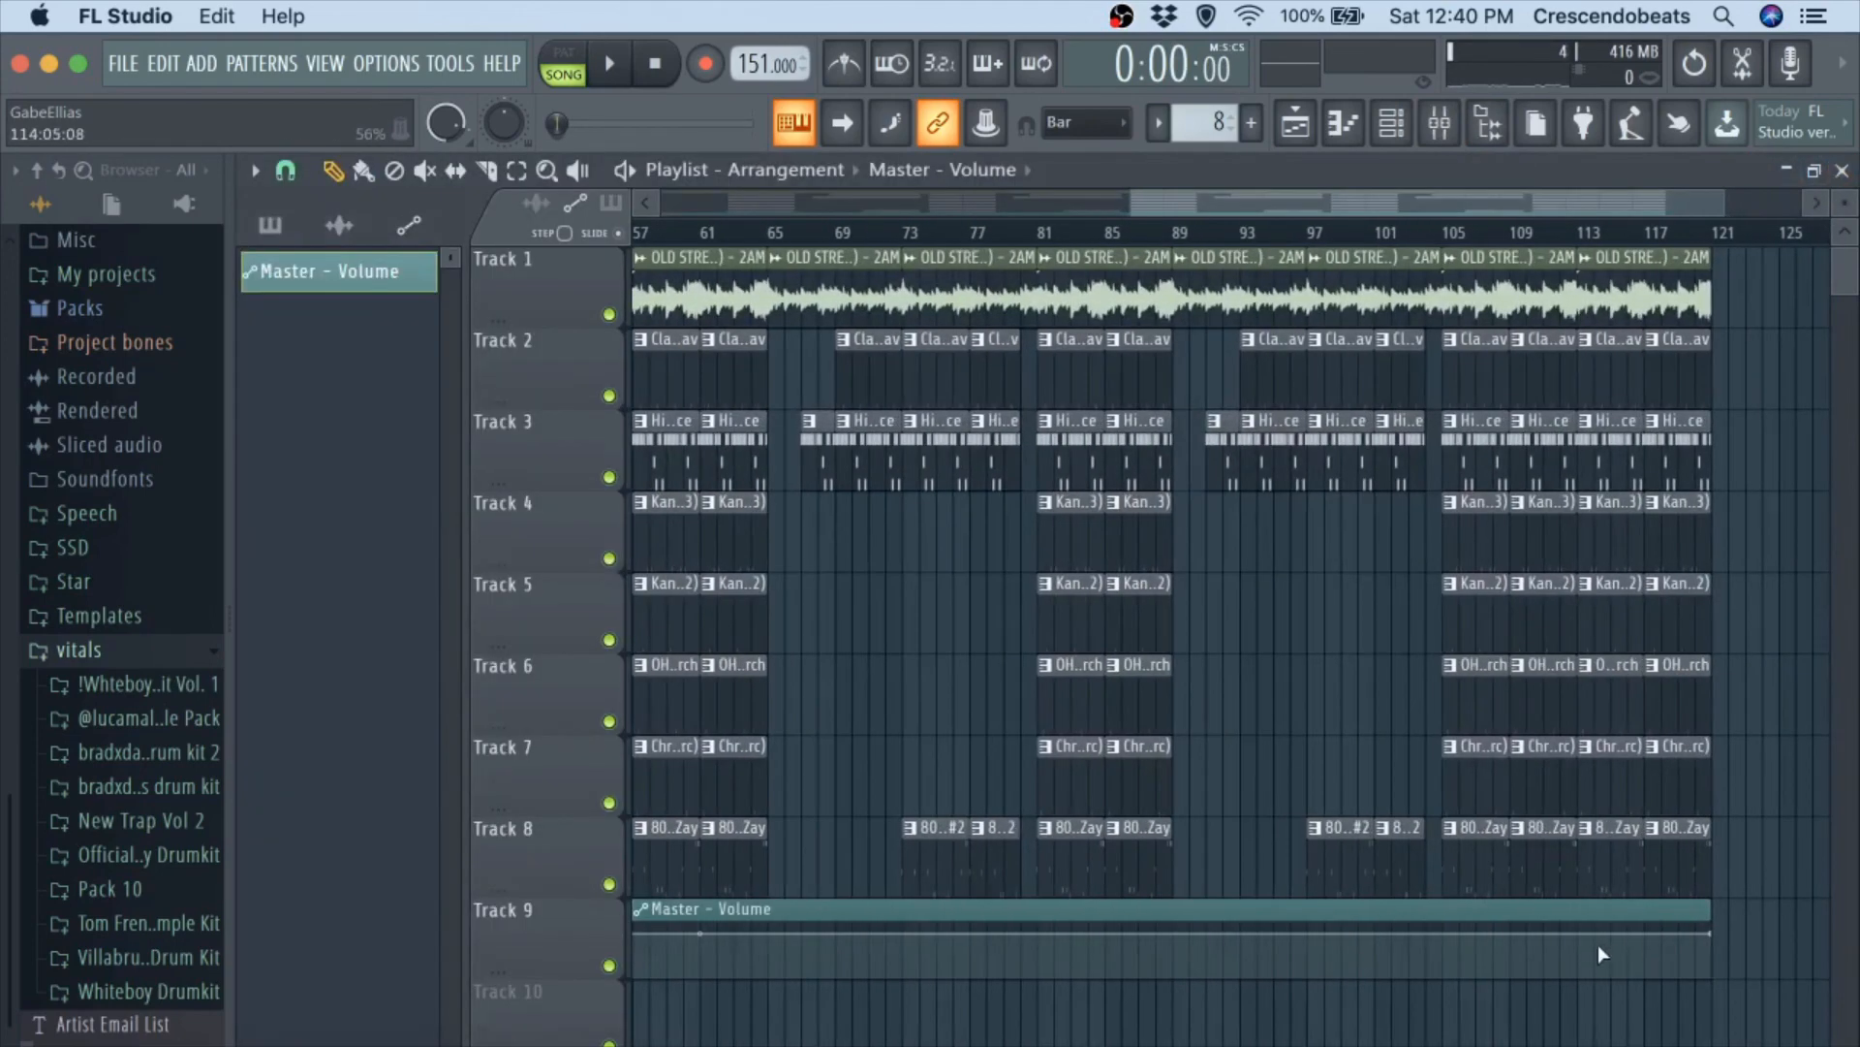
right_click(1578, 931)
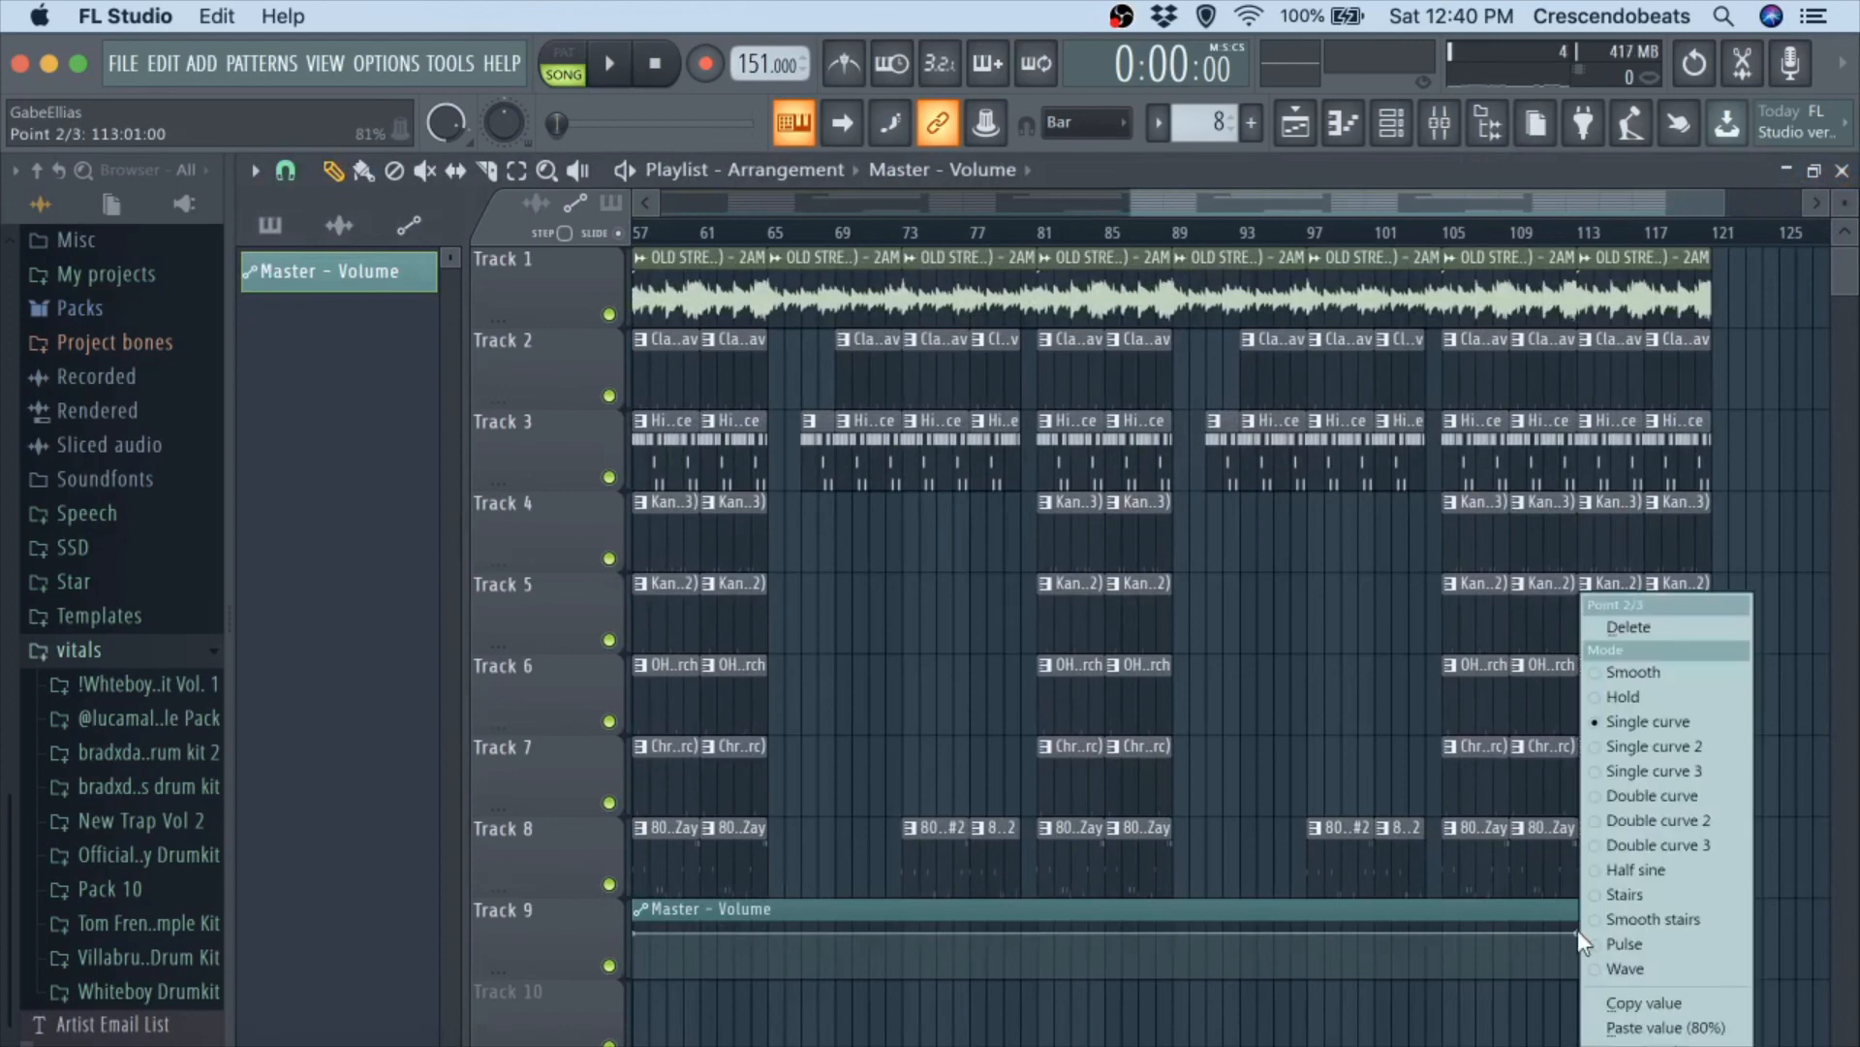
click(1636, 1023)
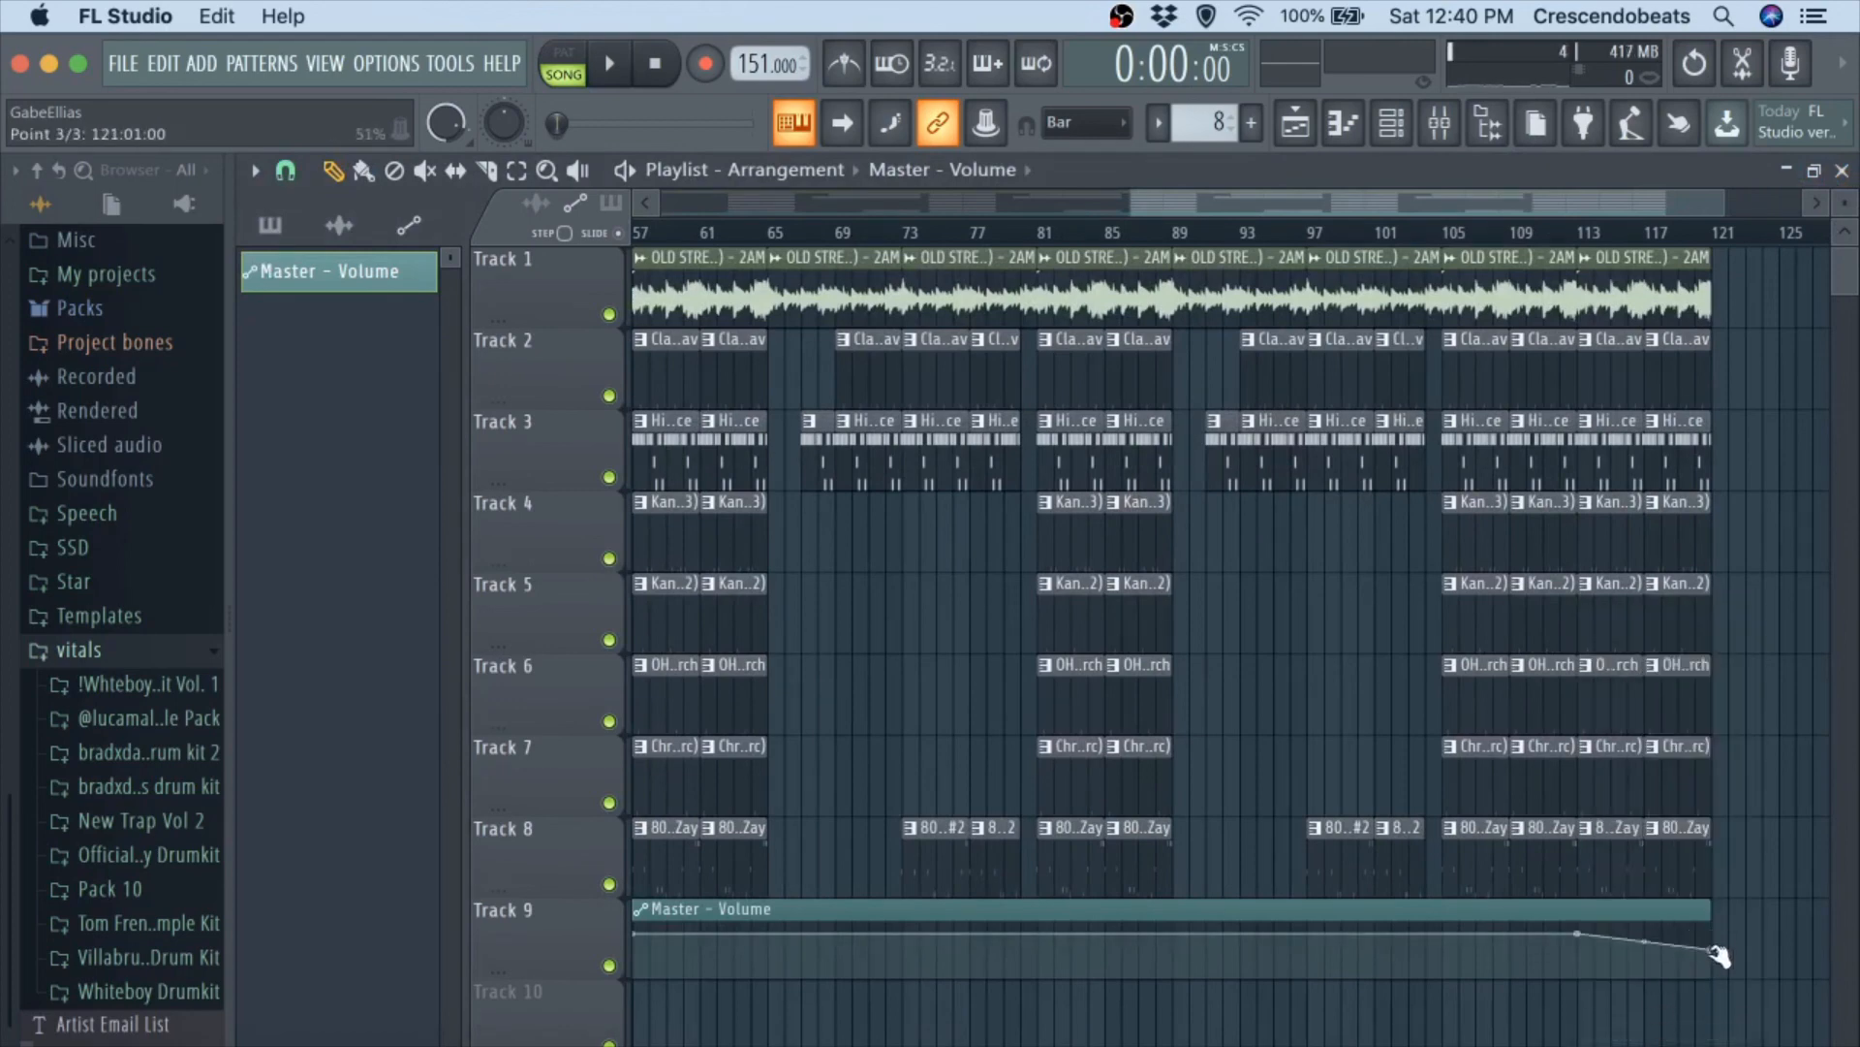
drag(1719, 954, 1712, 998)
scroll(1653, 1017, down, 3)
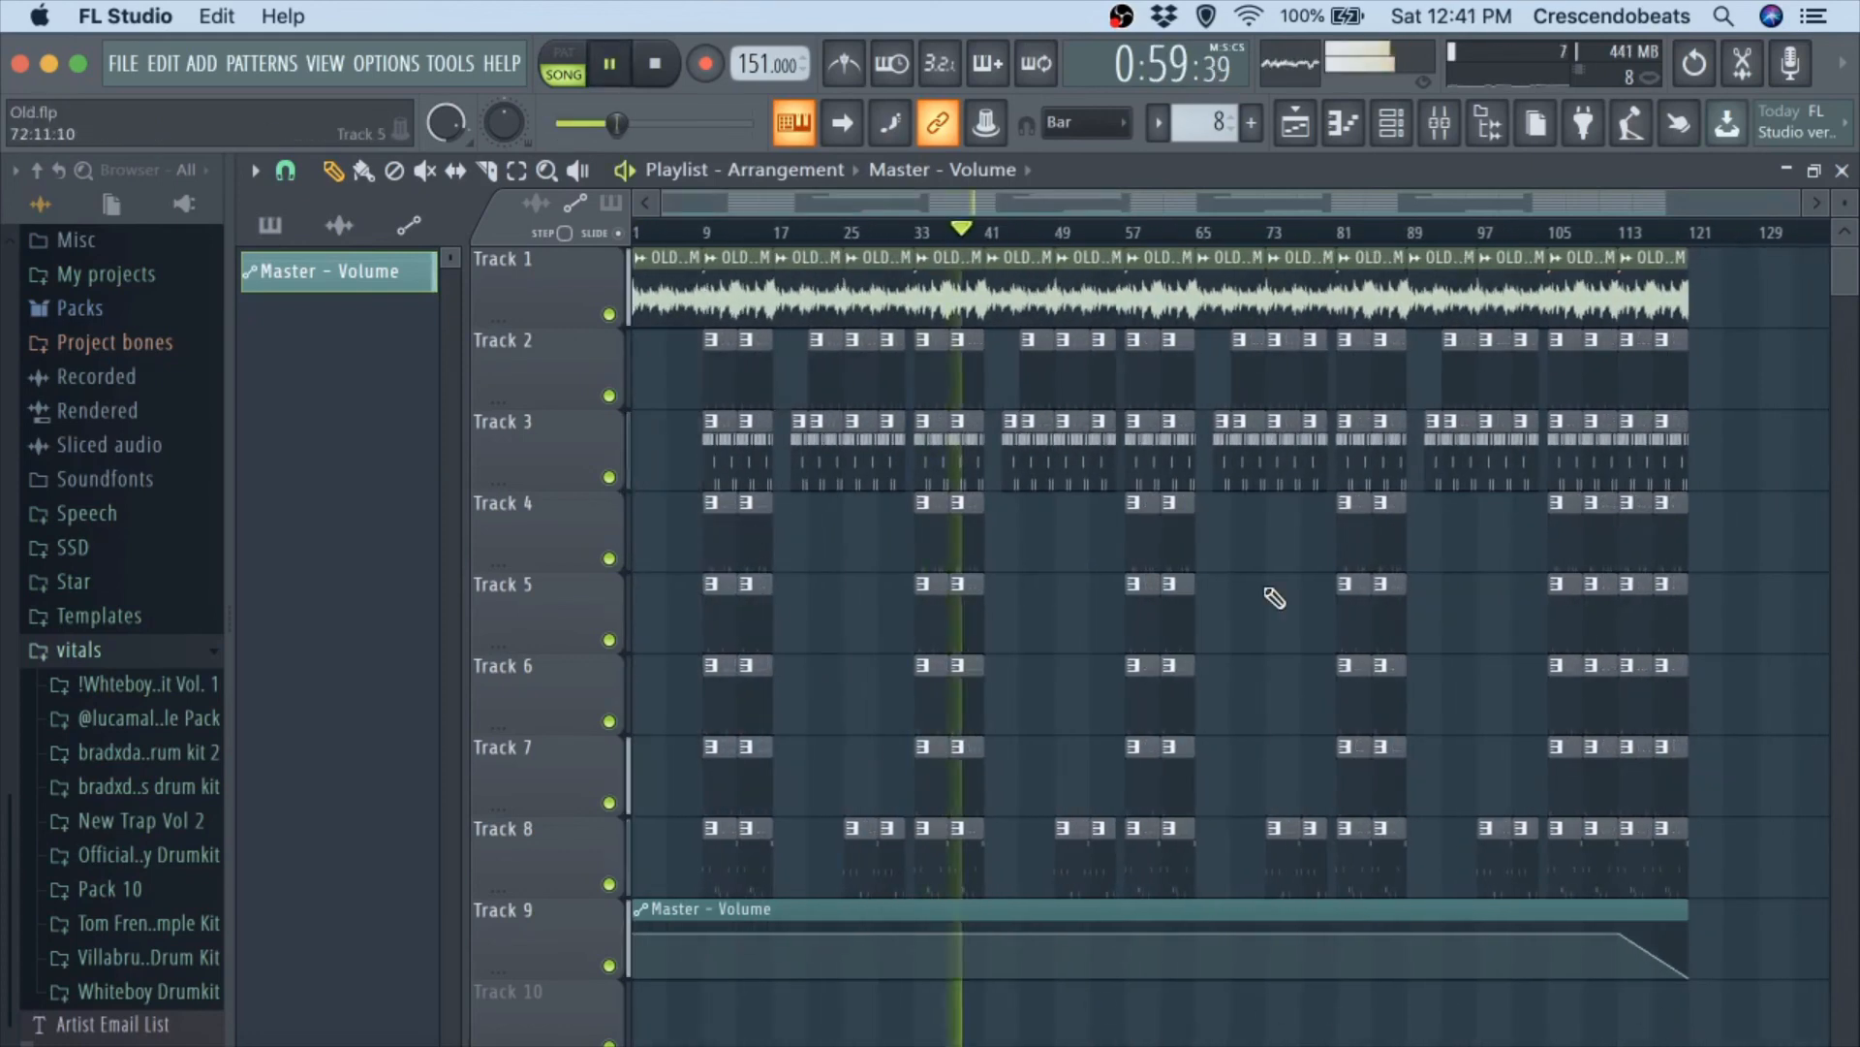
key(space)
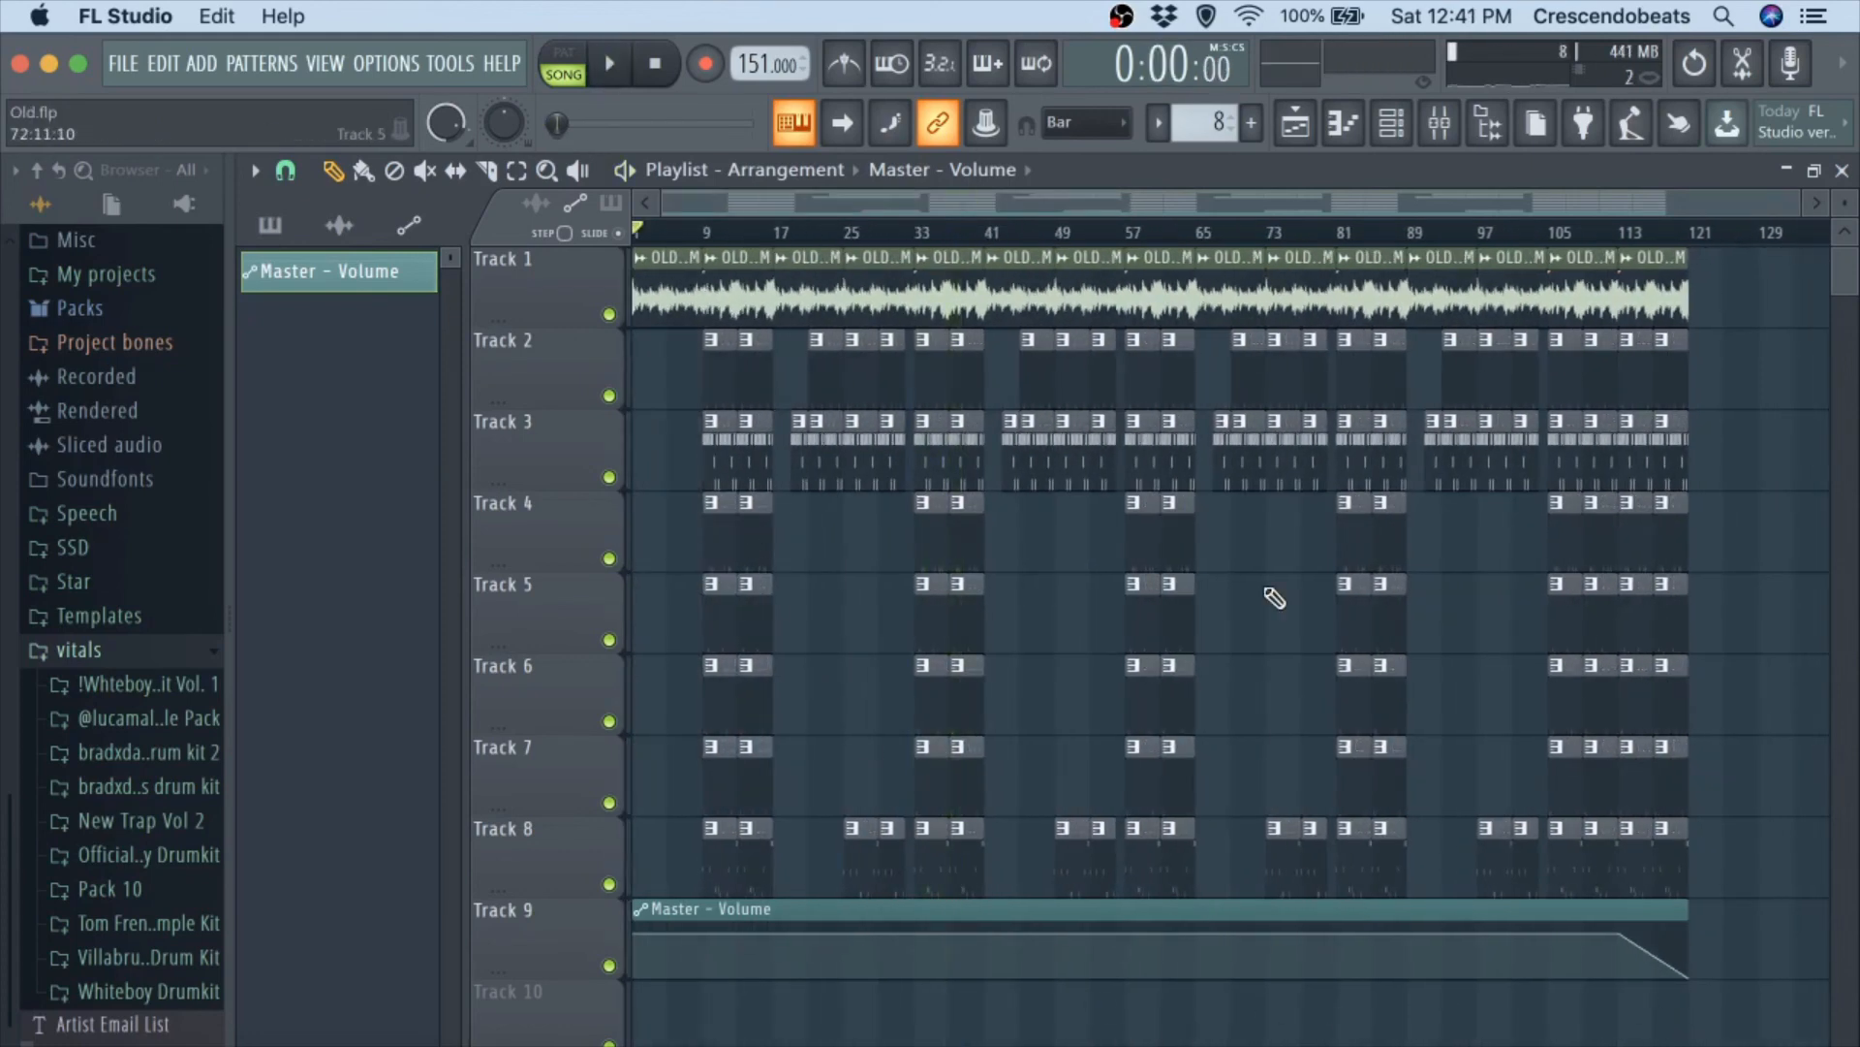